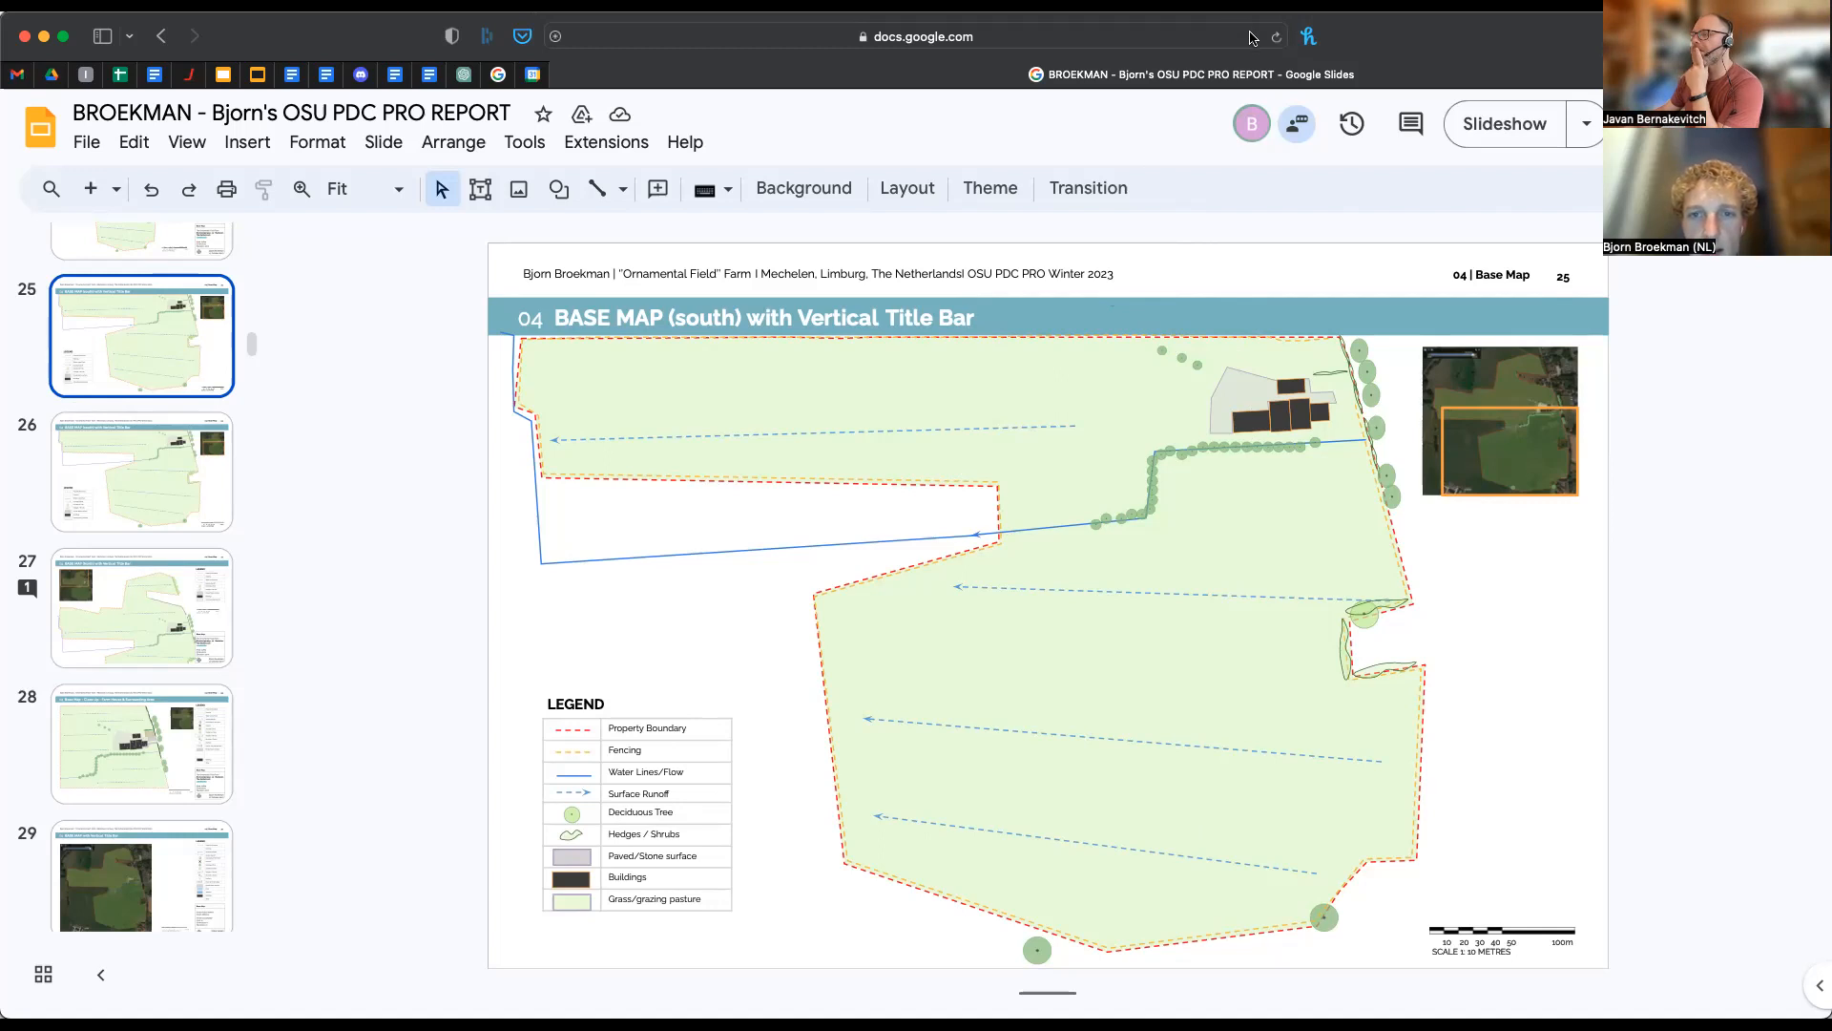
# - Open the OSU PDC PRO report template and go to slide 23, the base map with horizontal title bar
pyautogui.click(258, 75)
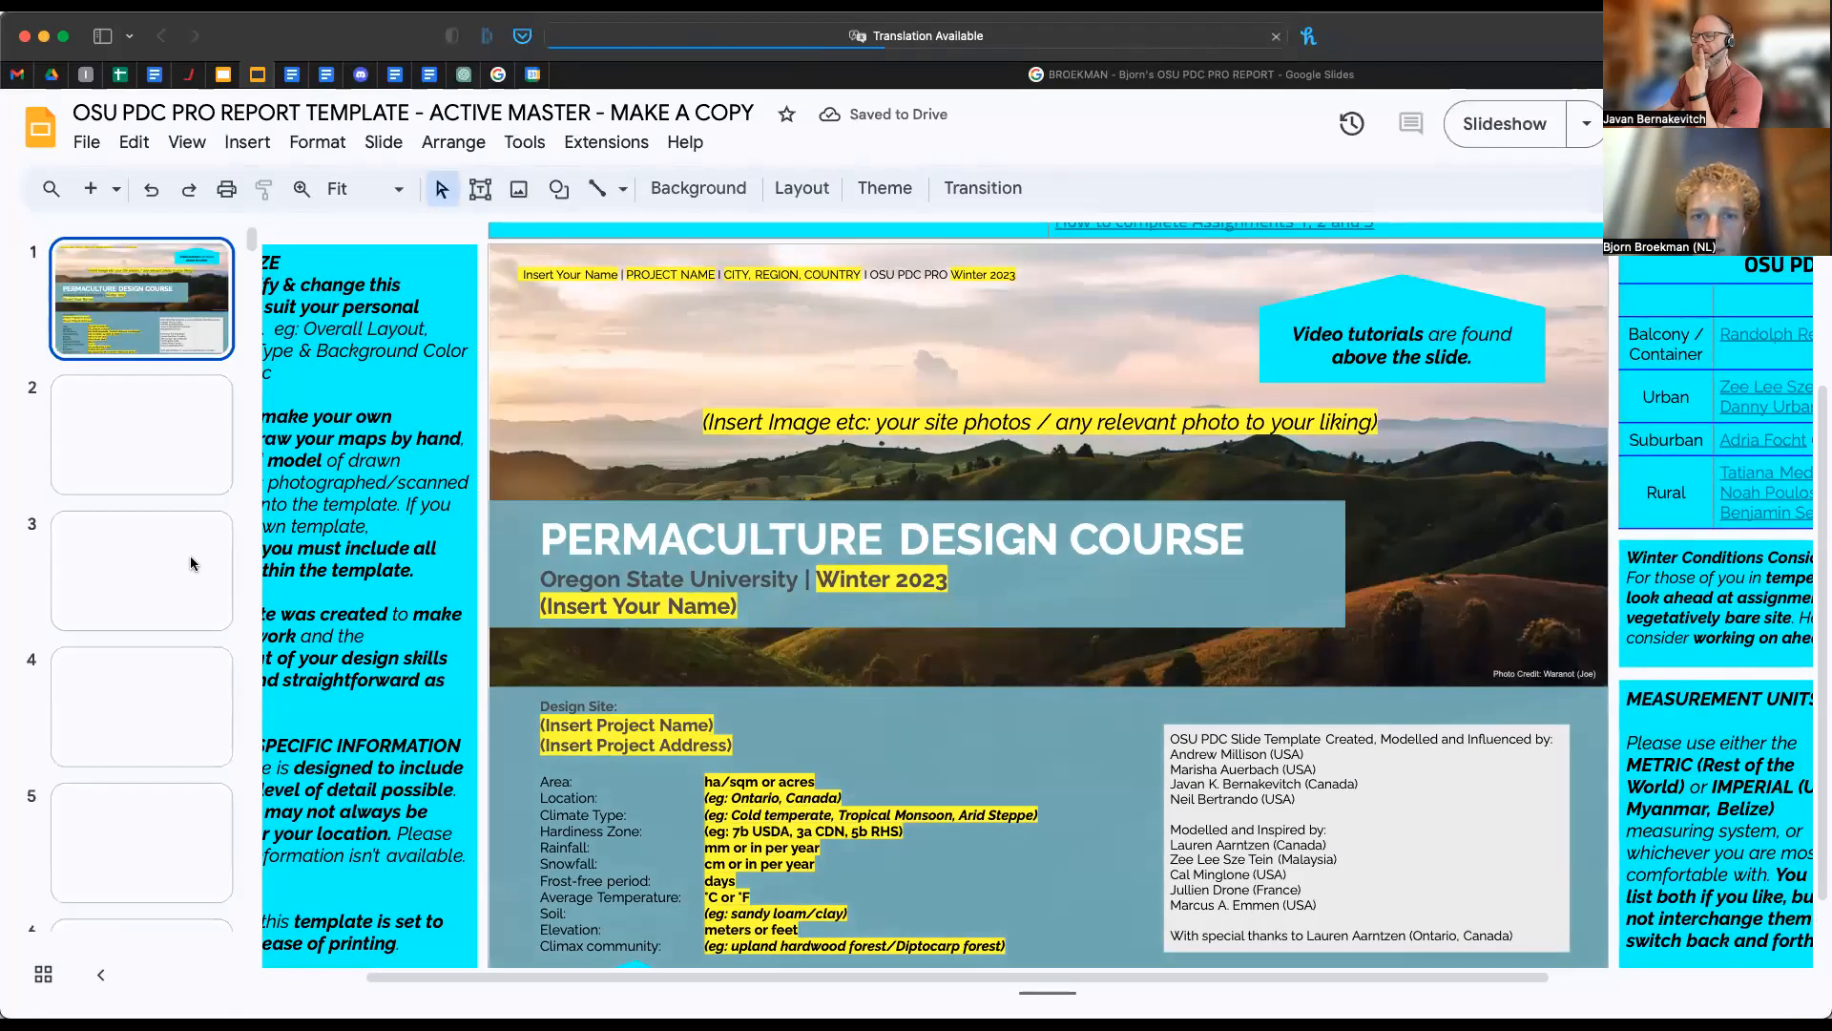
pyautogui.scroll(-10, 157, 584)
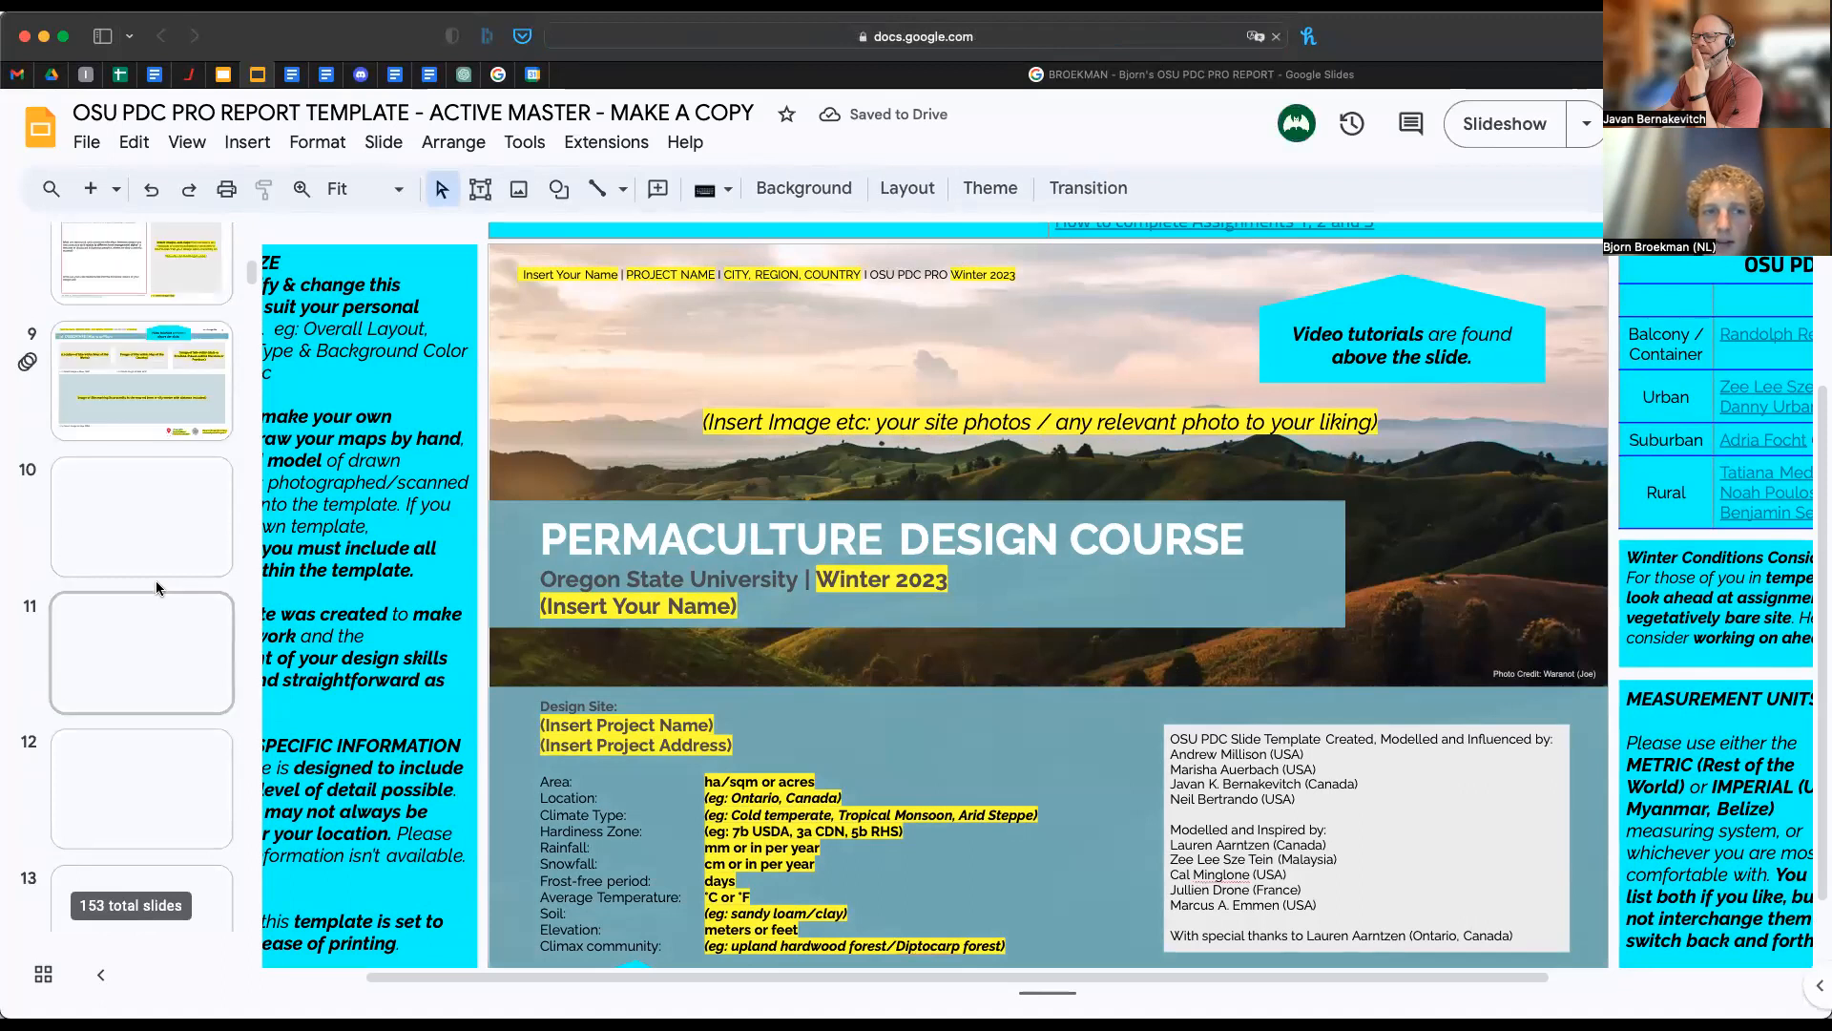
pyautogui.scroll(-8, 157, 580)
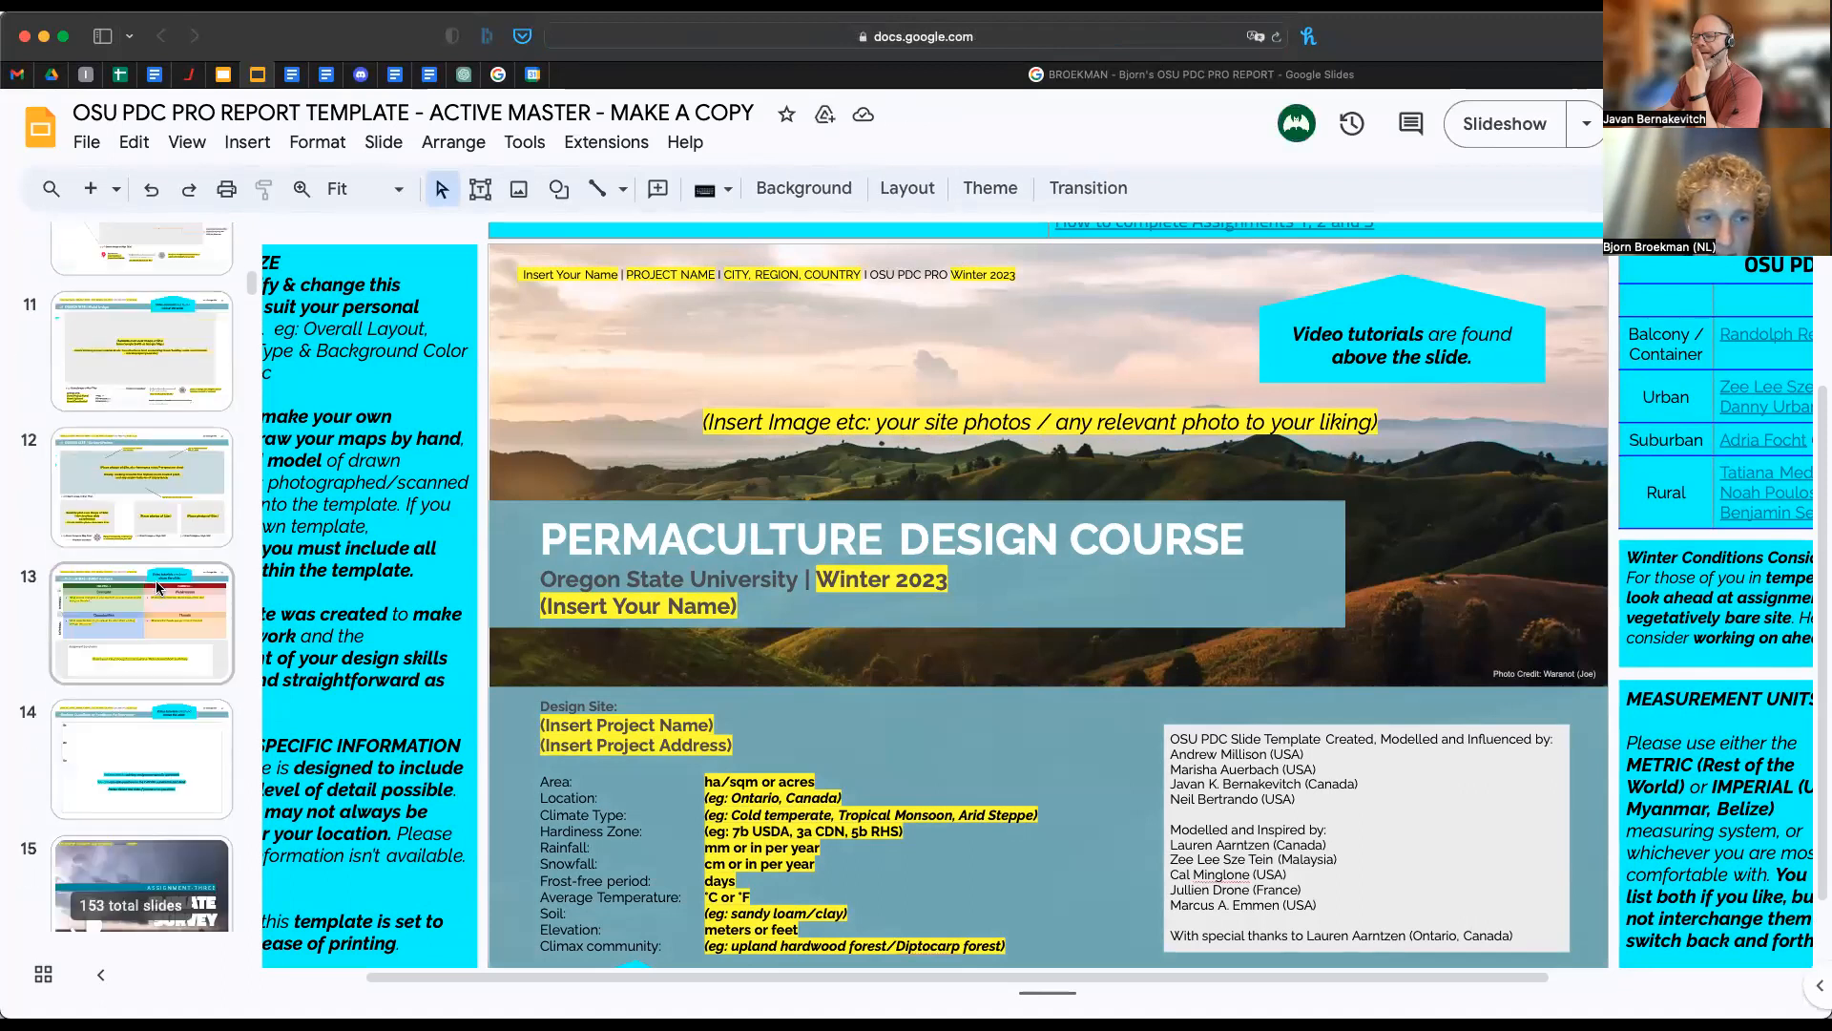
pyautogui.scroll(-5, 156, 580)
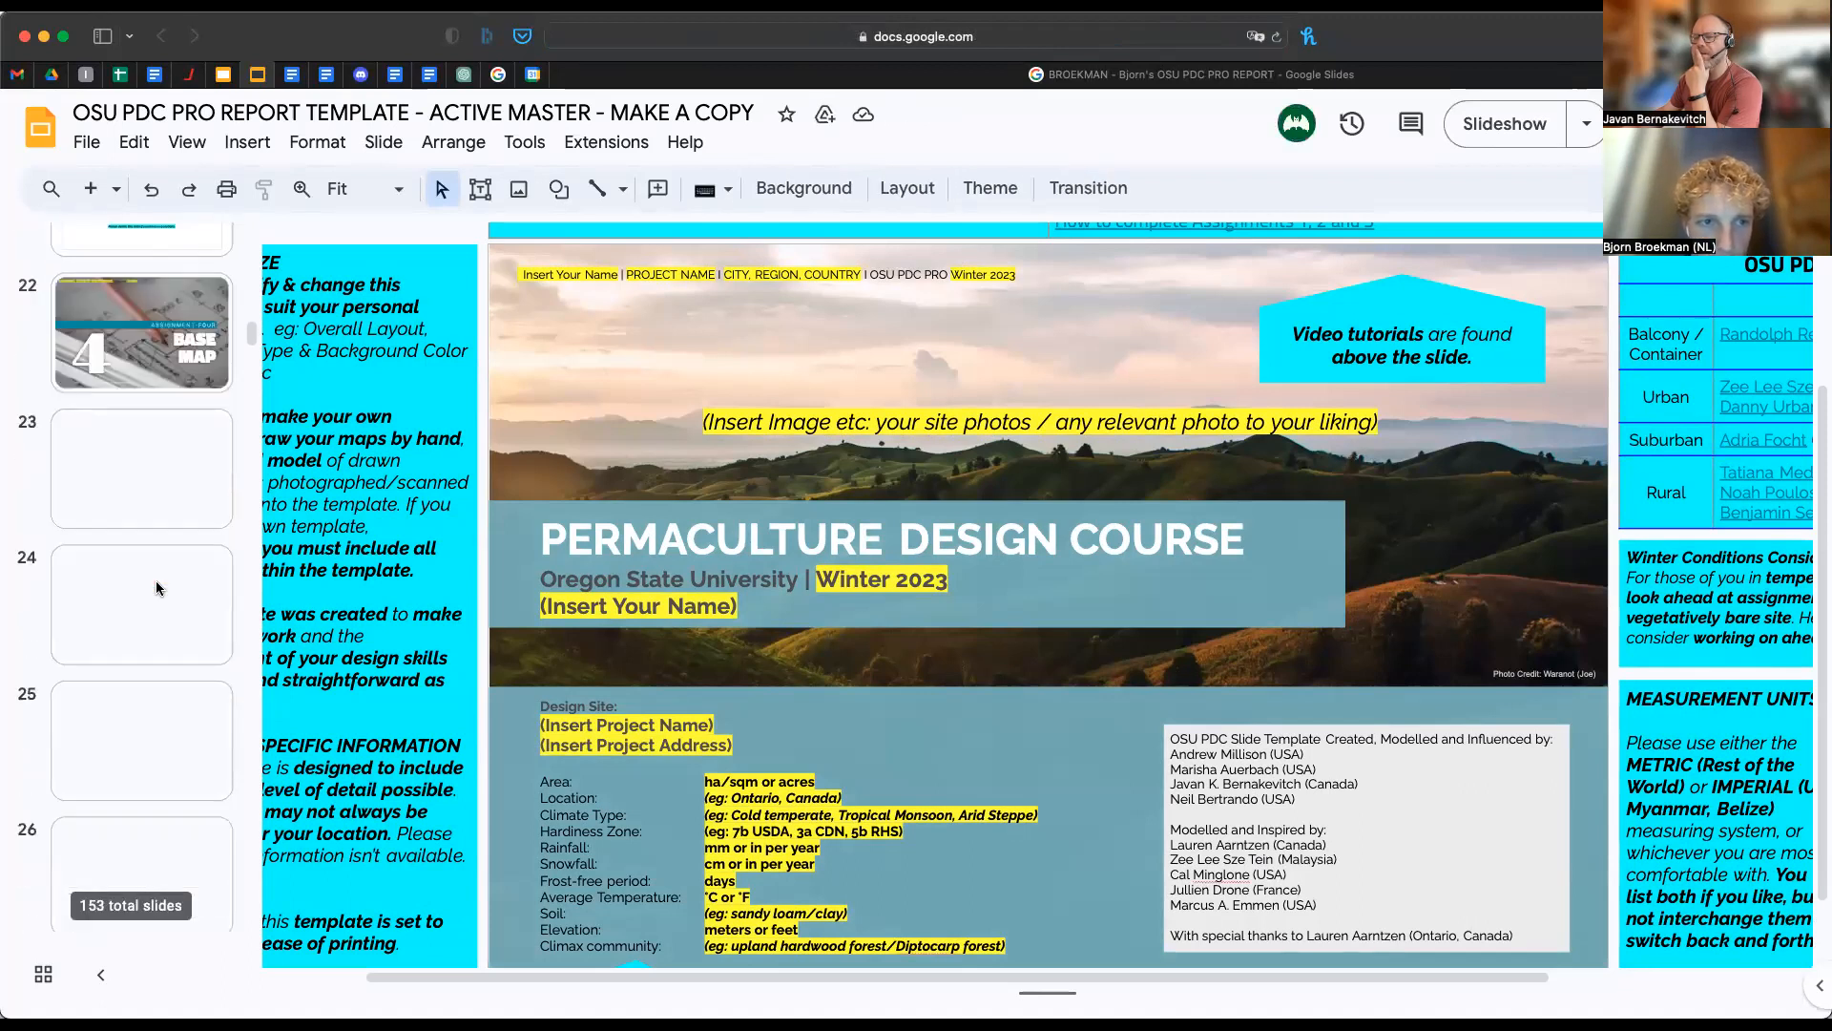
pyautogui.click(145, 474)
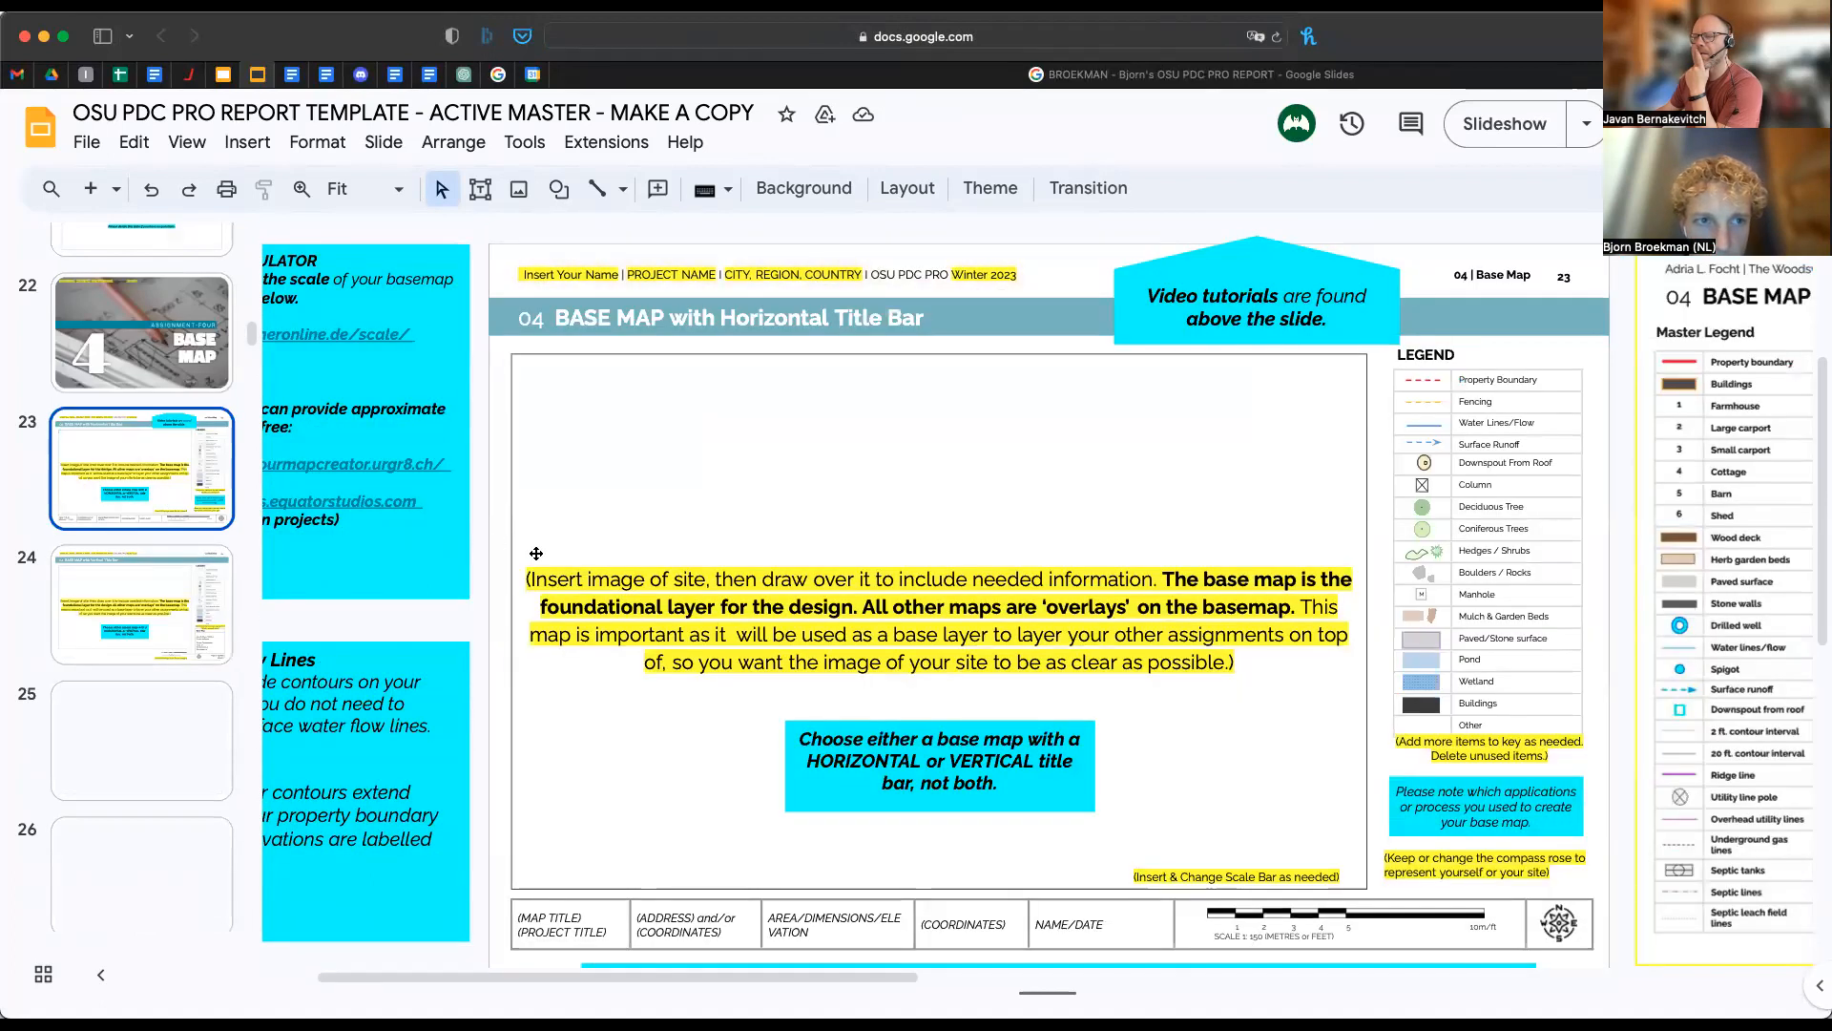
# - Follow the contourmapcreator.urgr8.ch link in the contours note beside the base map slide
pyautogui.hscroll(-2, 537, 554)
pyautogui.click(483, 462)
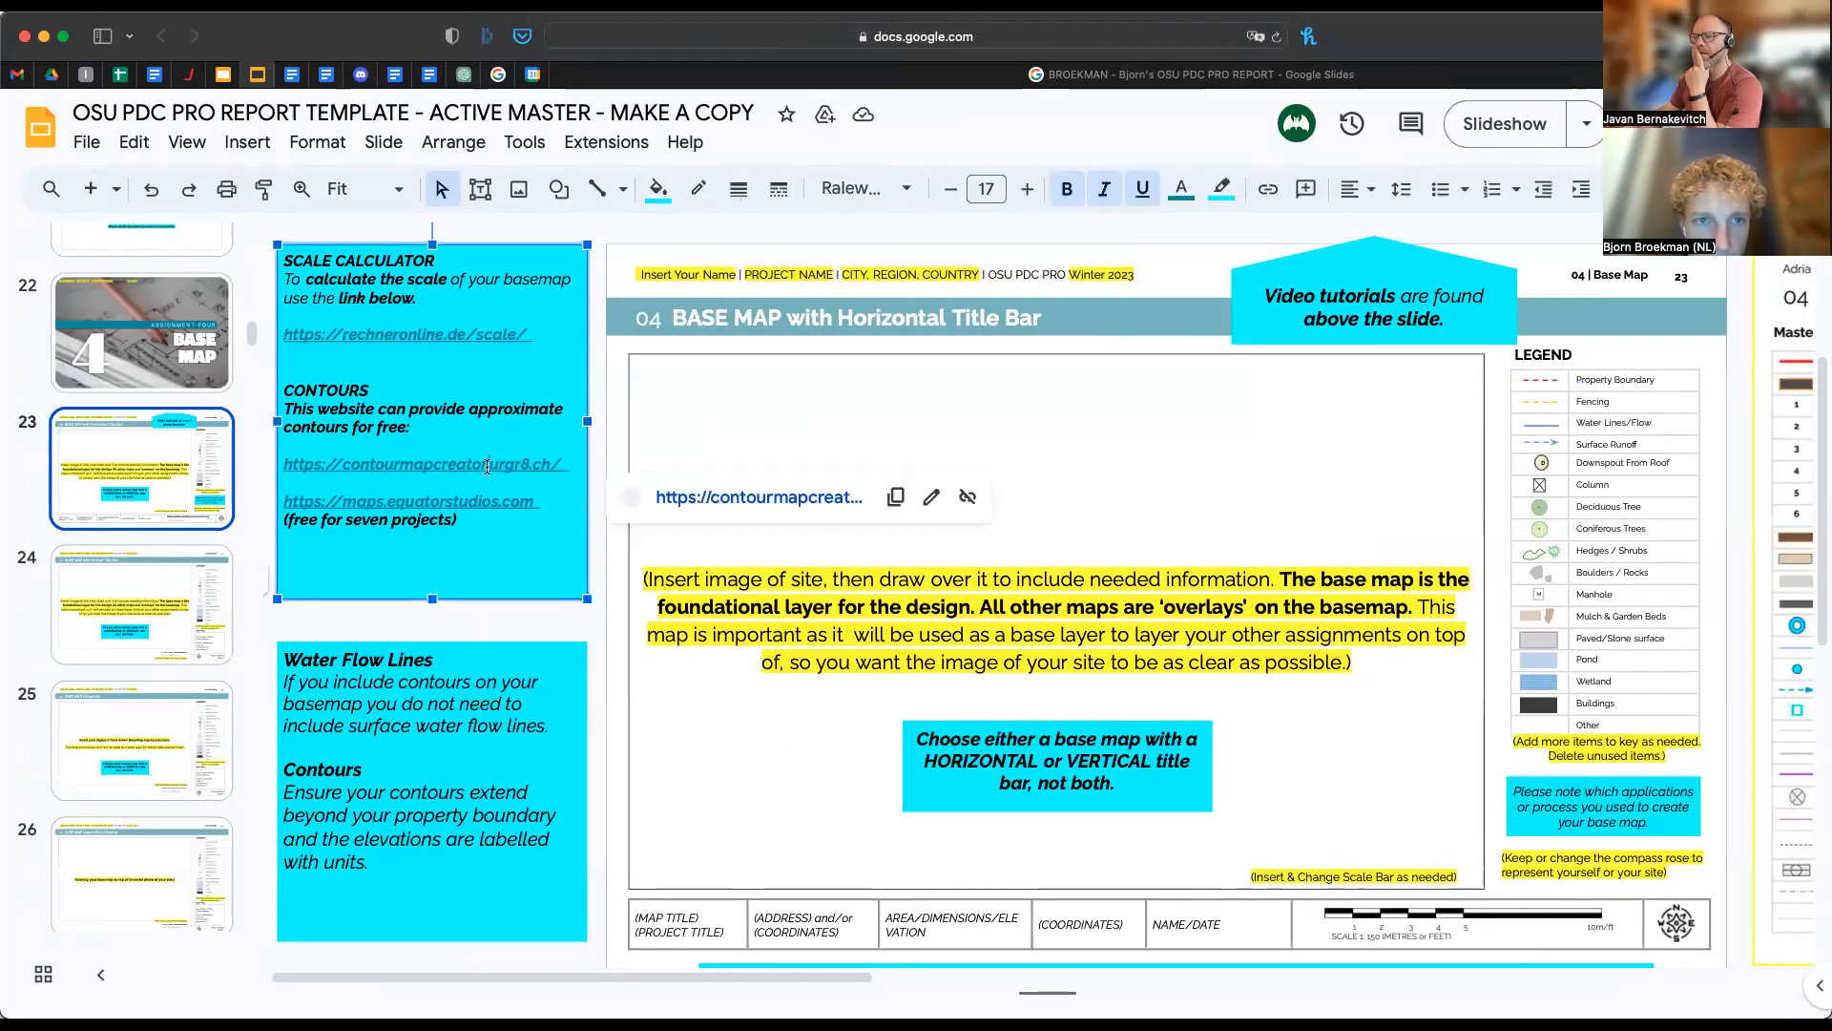
pyautogui.click(711, 499)
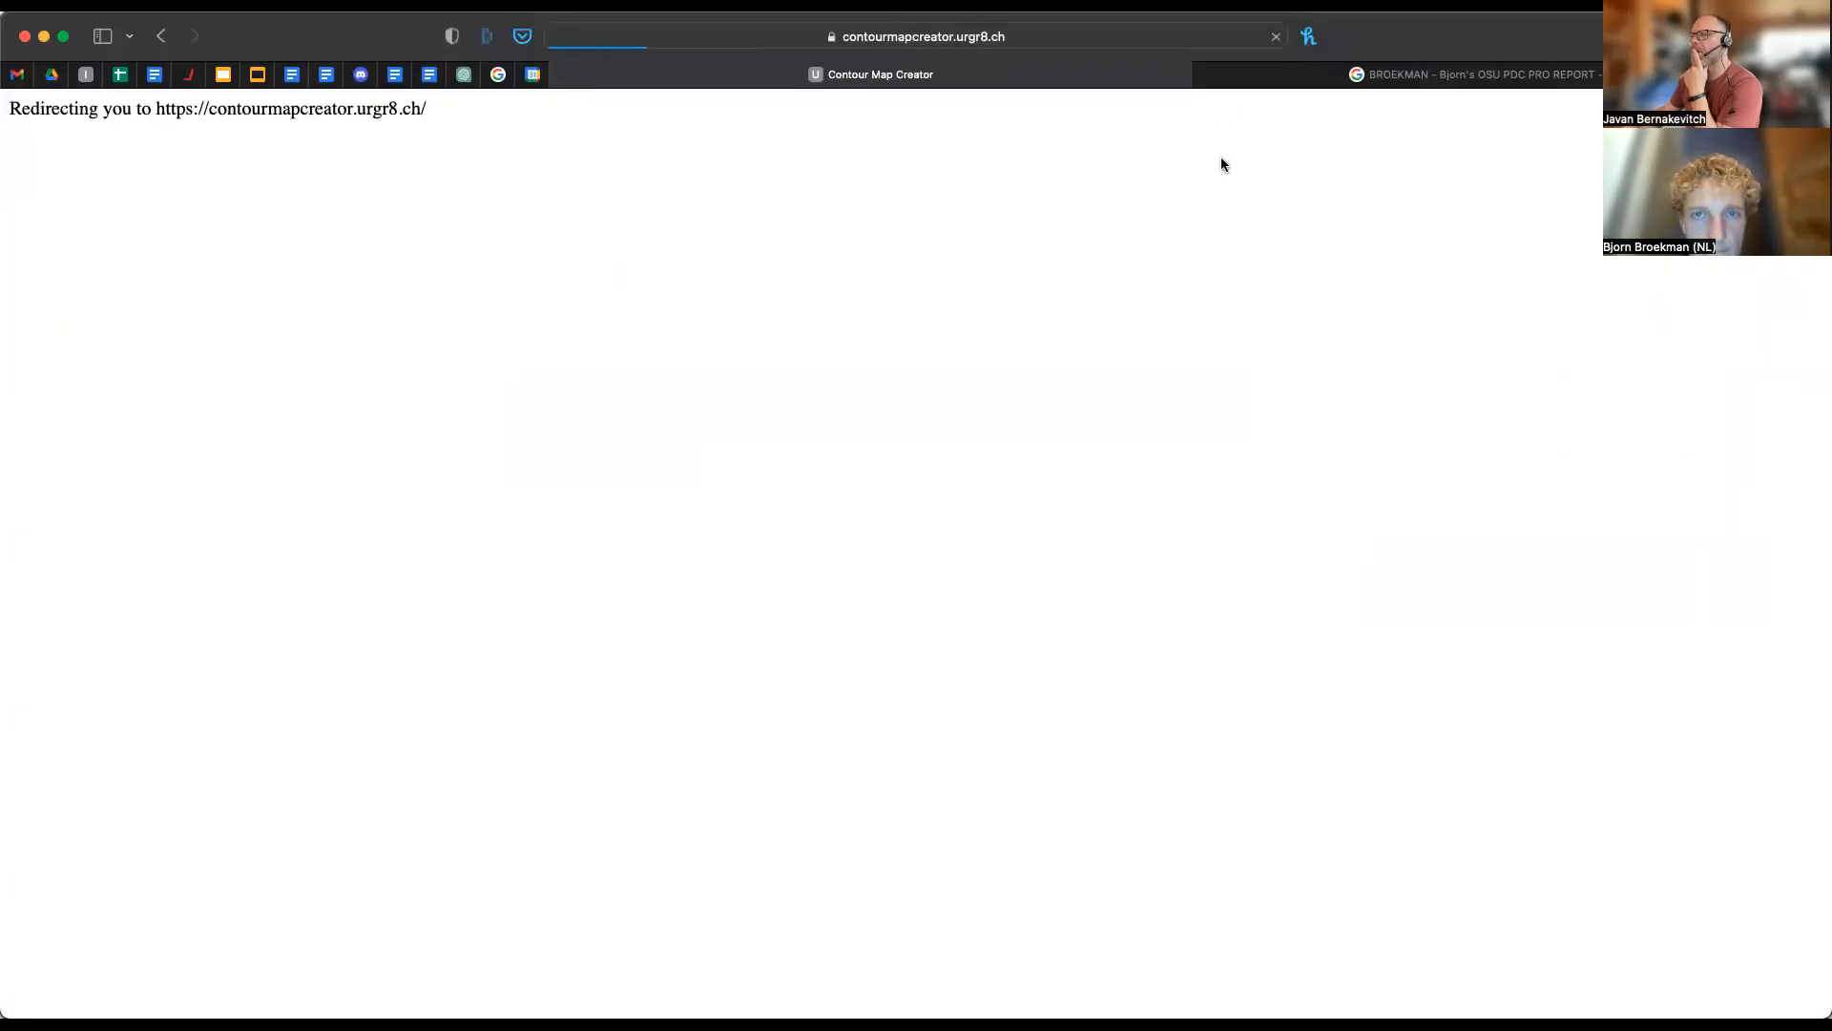
# - Go to slide 24, the full base map, in the student's report and open its coordinates link in Google Maps
pyautogui.click(1267, 88)
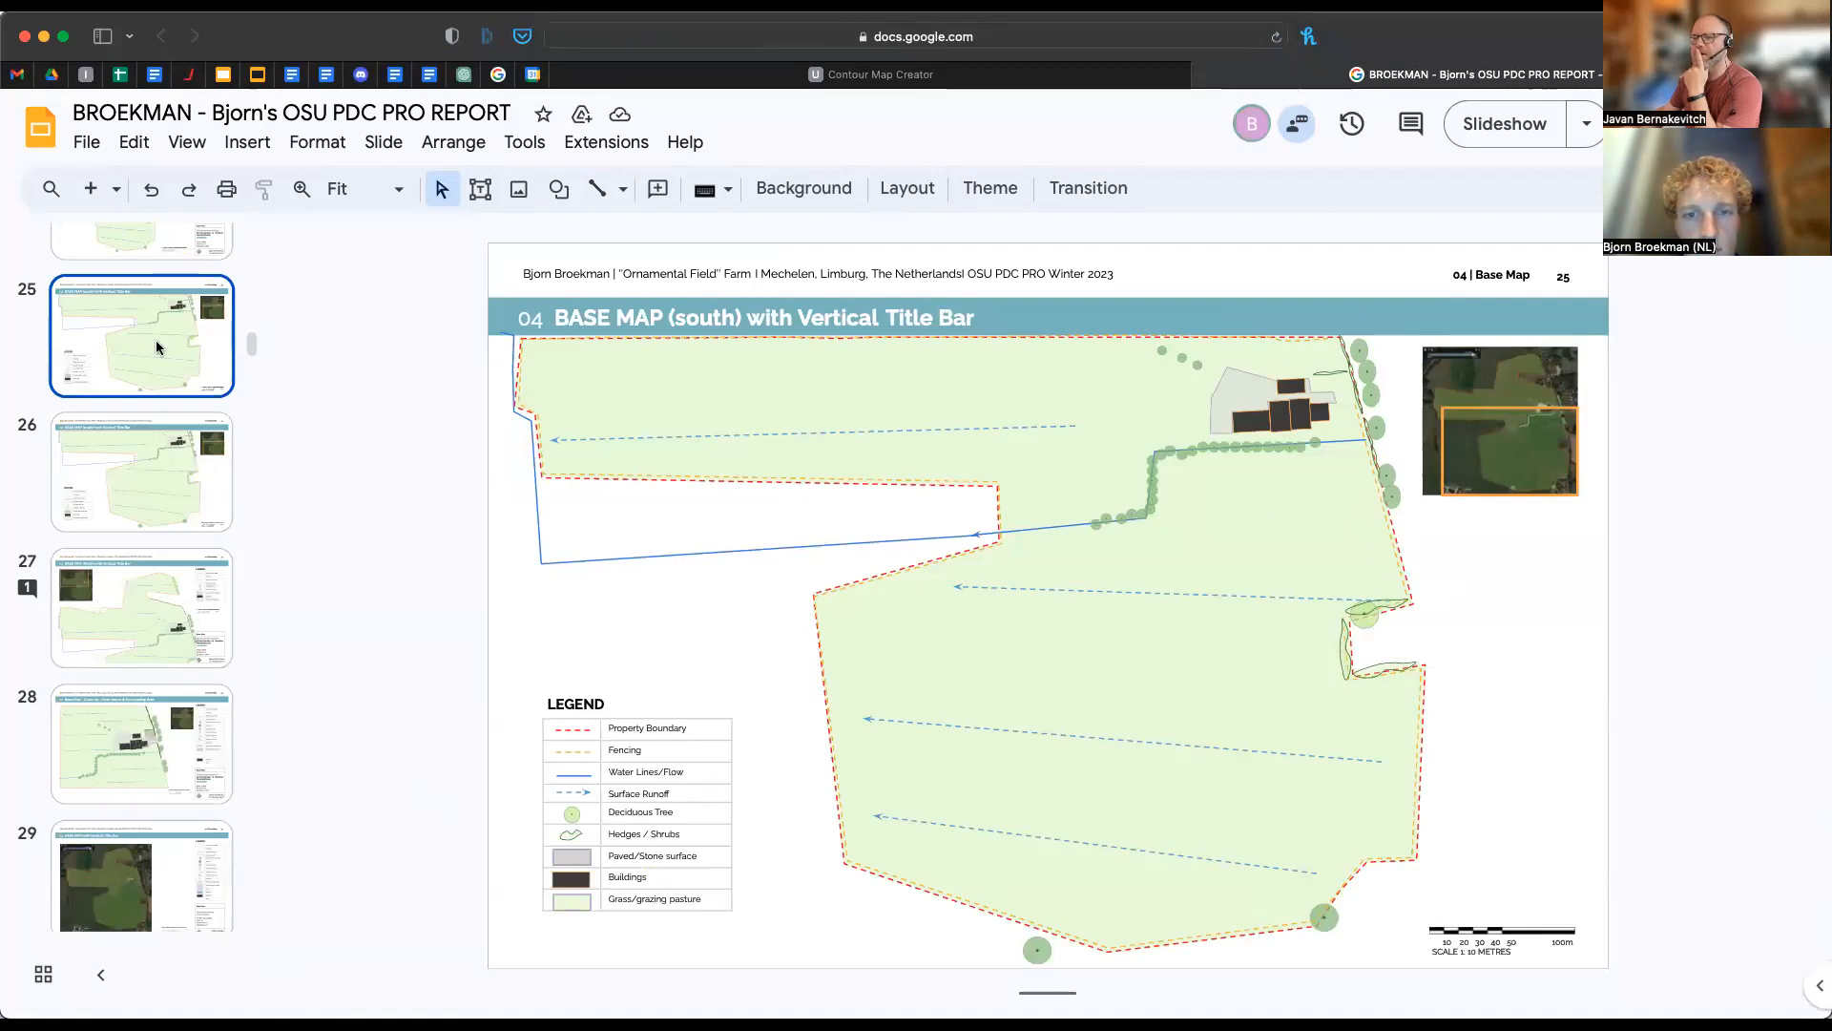
pyautogui.scroll(2, 176, 546)
pyautogui.click(185, 429)
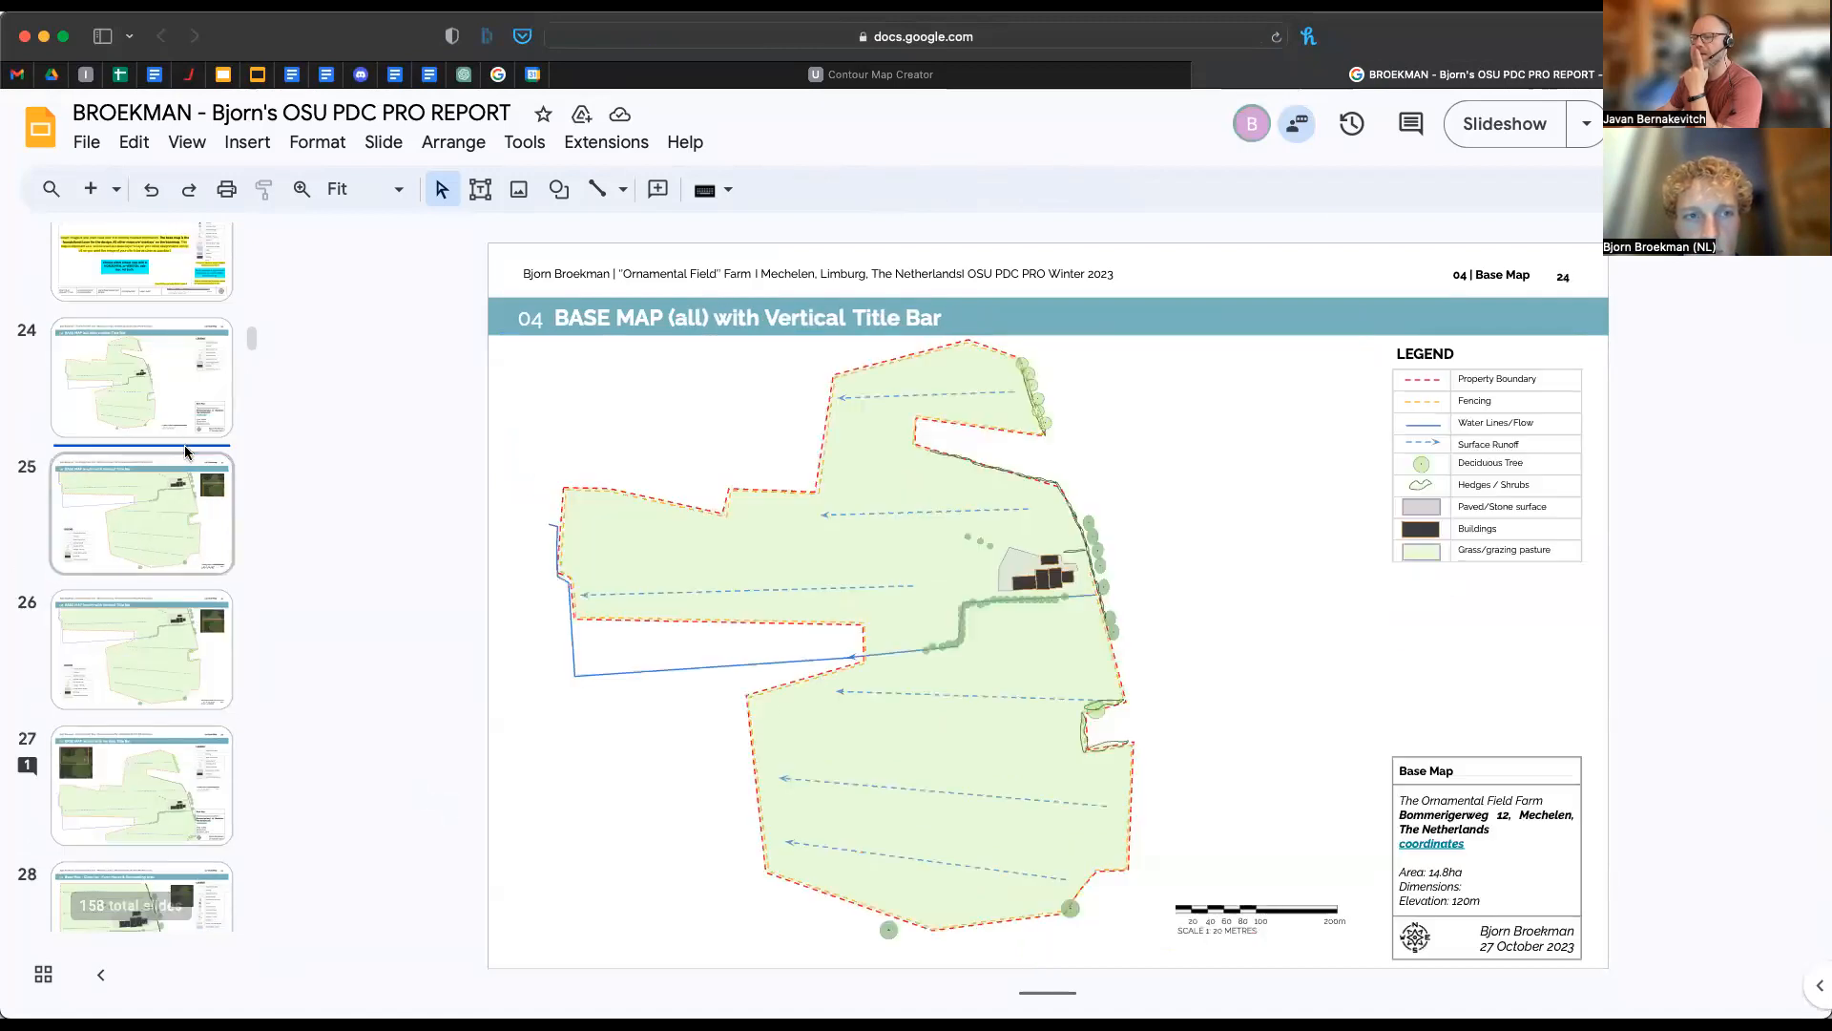
pyautogui.click(1432, 844)
pyautogui.click(1241, 891)
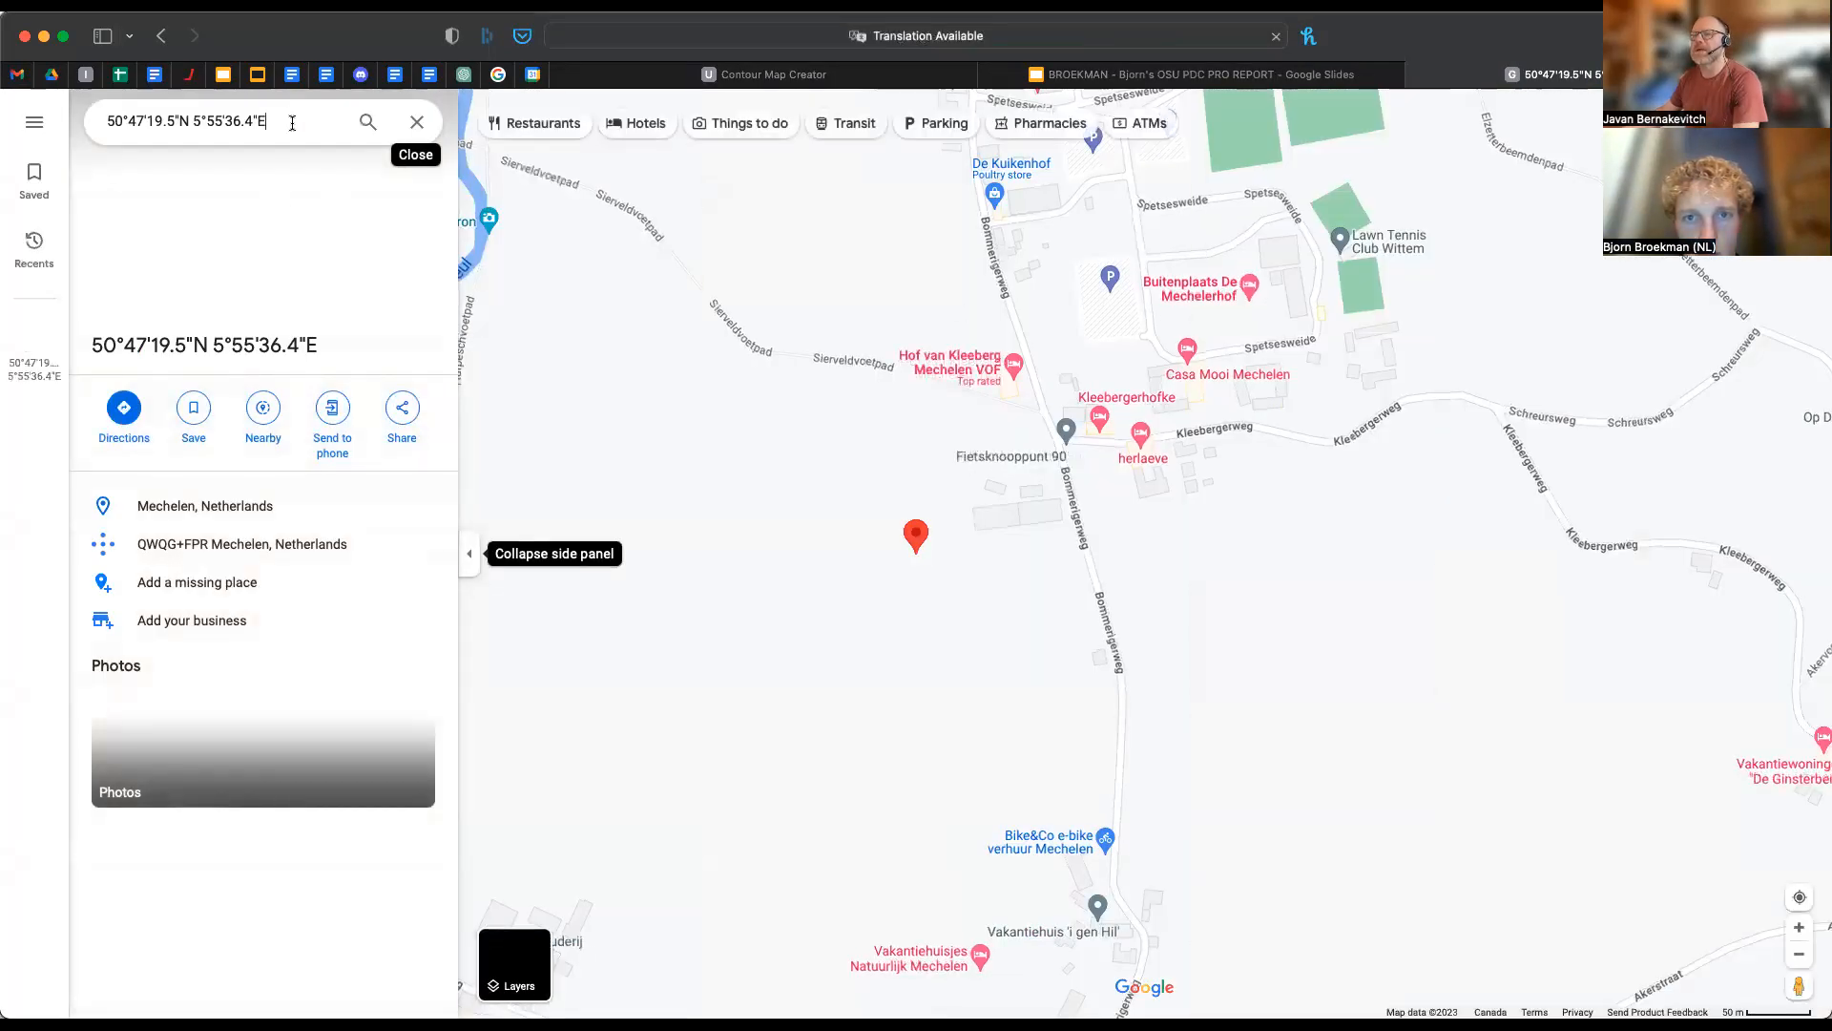
# - Try to search for the farm's coordinates from Google Maps in Contour Map Creator
pyautogui.click(895, 77)
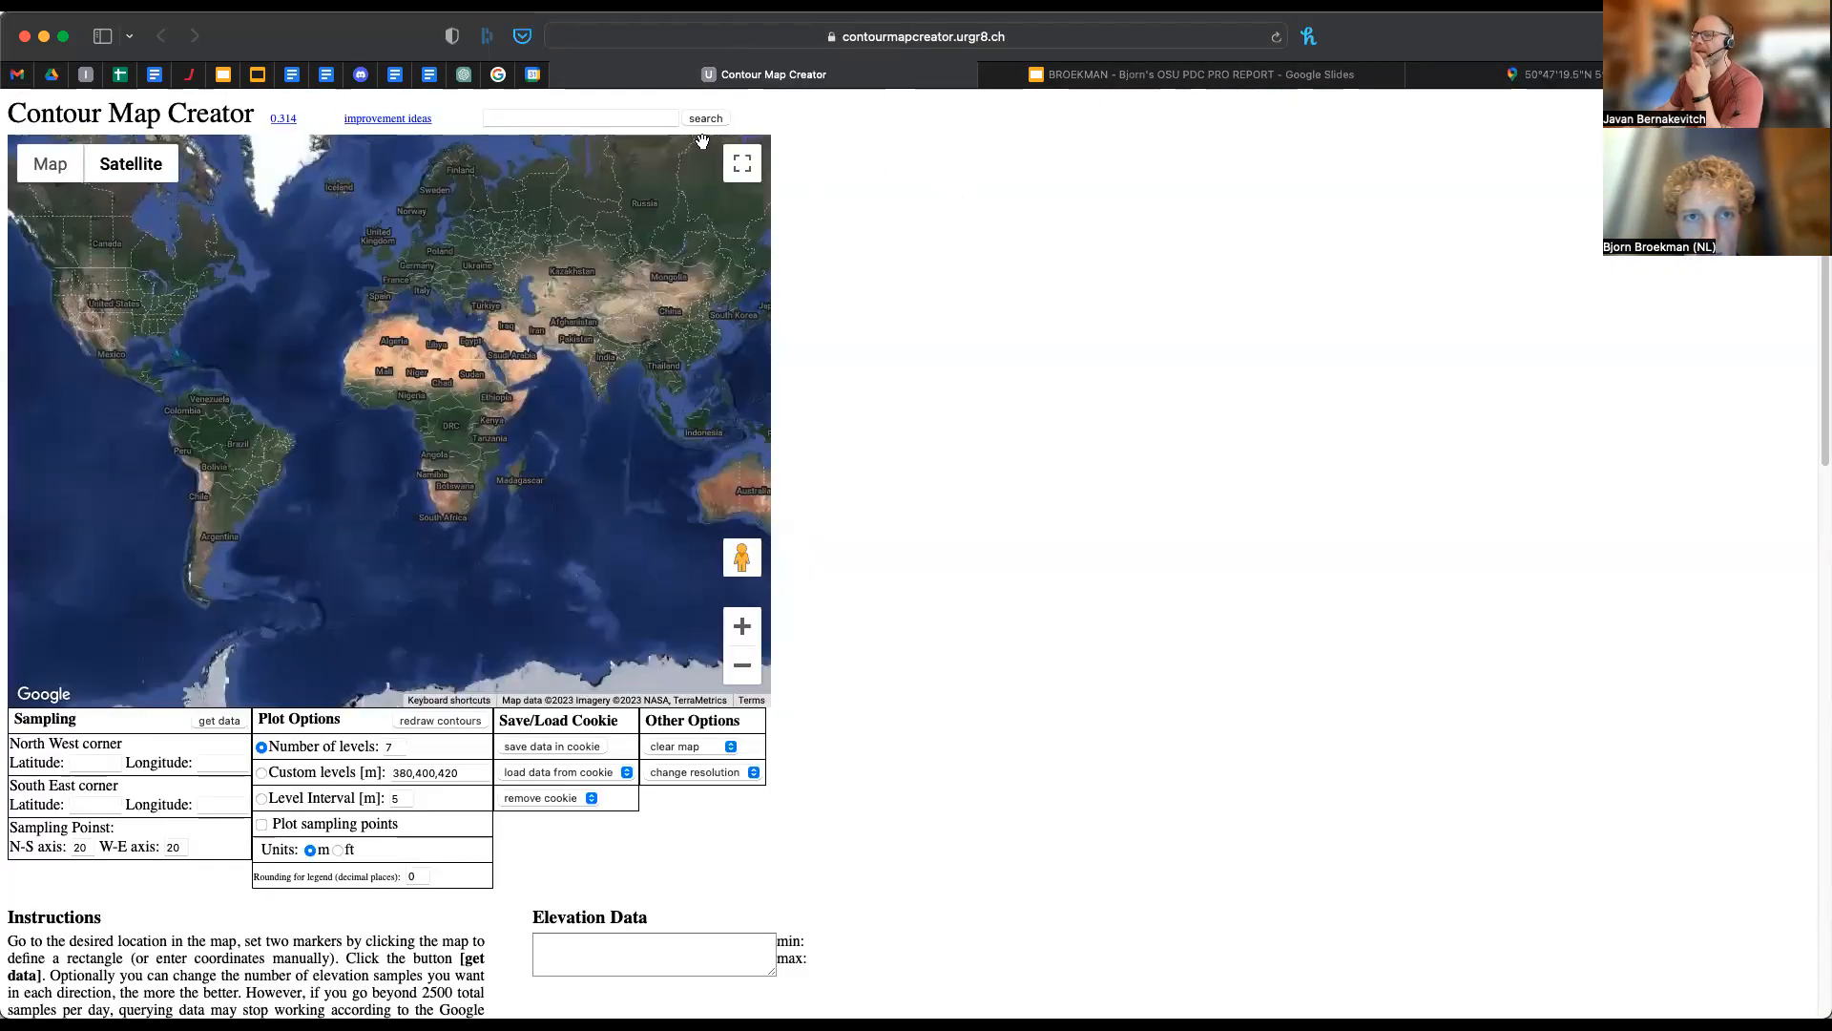
pyautogui.click(634, 120)
pyautogui.write('50°47\'19.5"N 5°55\'36.4"E')
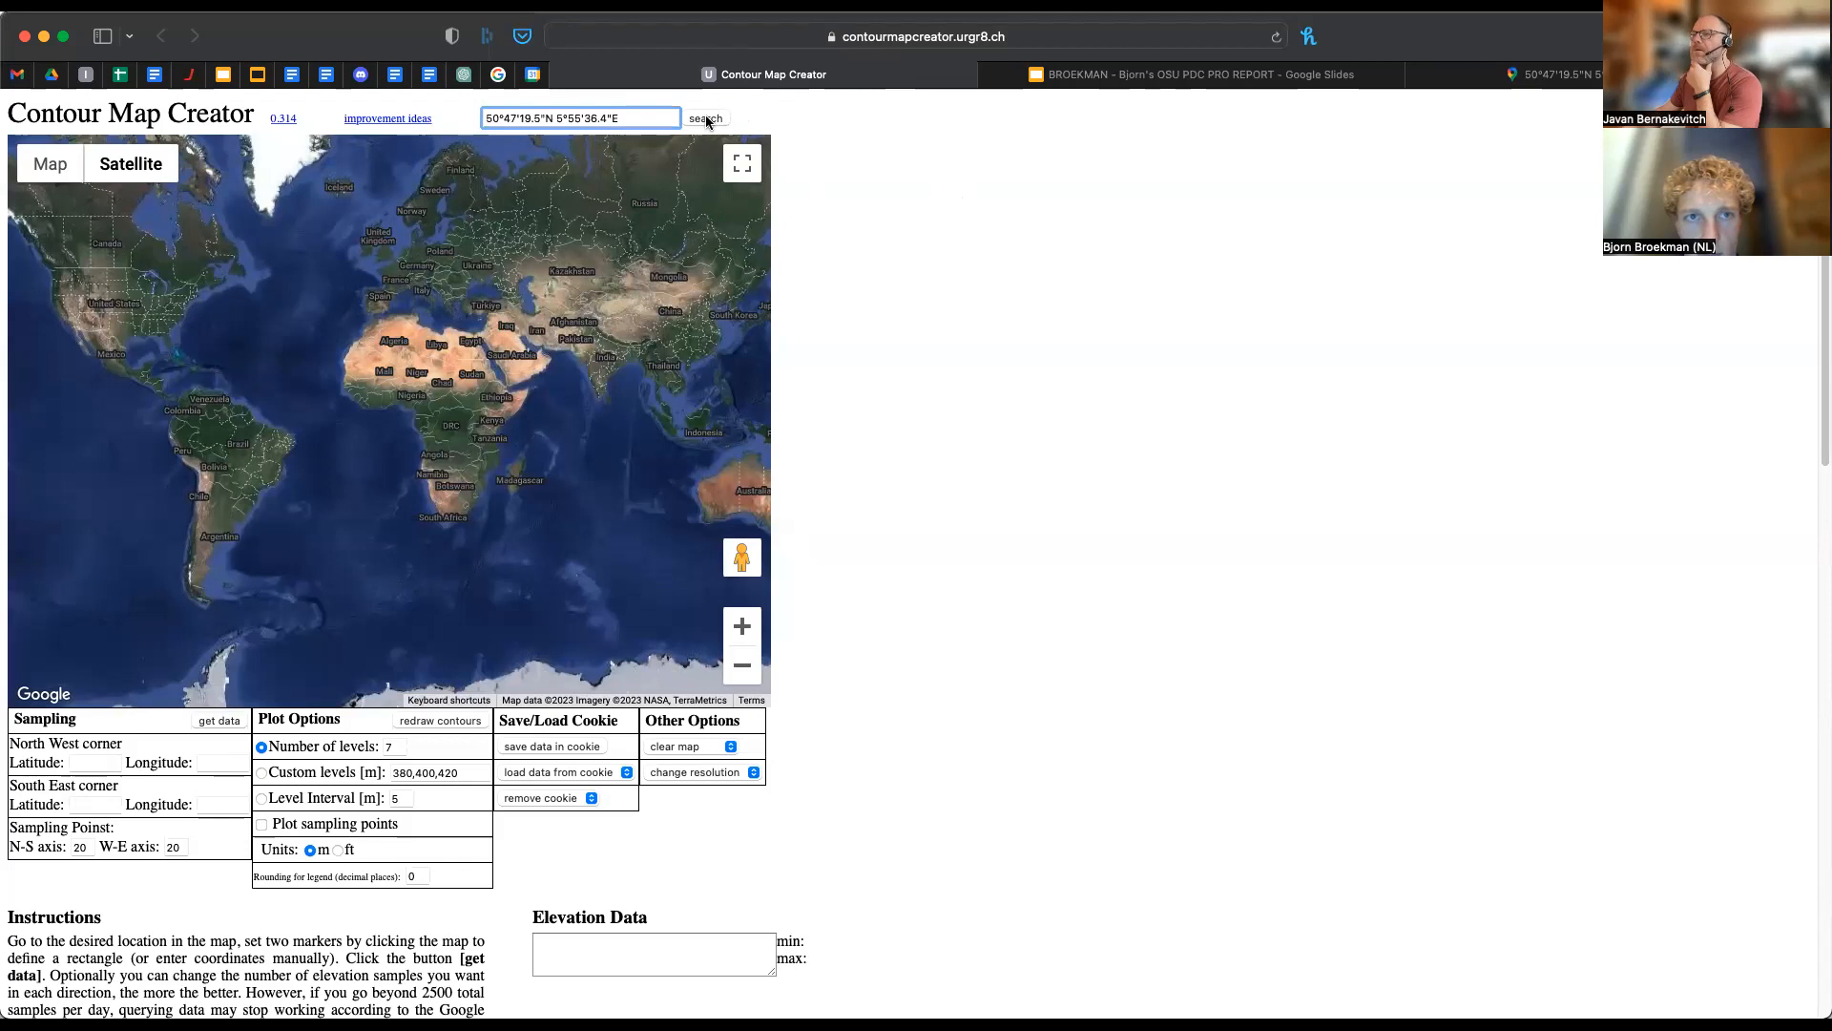
pyautogui.click(706, 118)
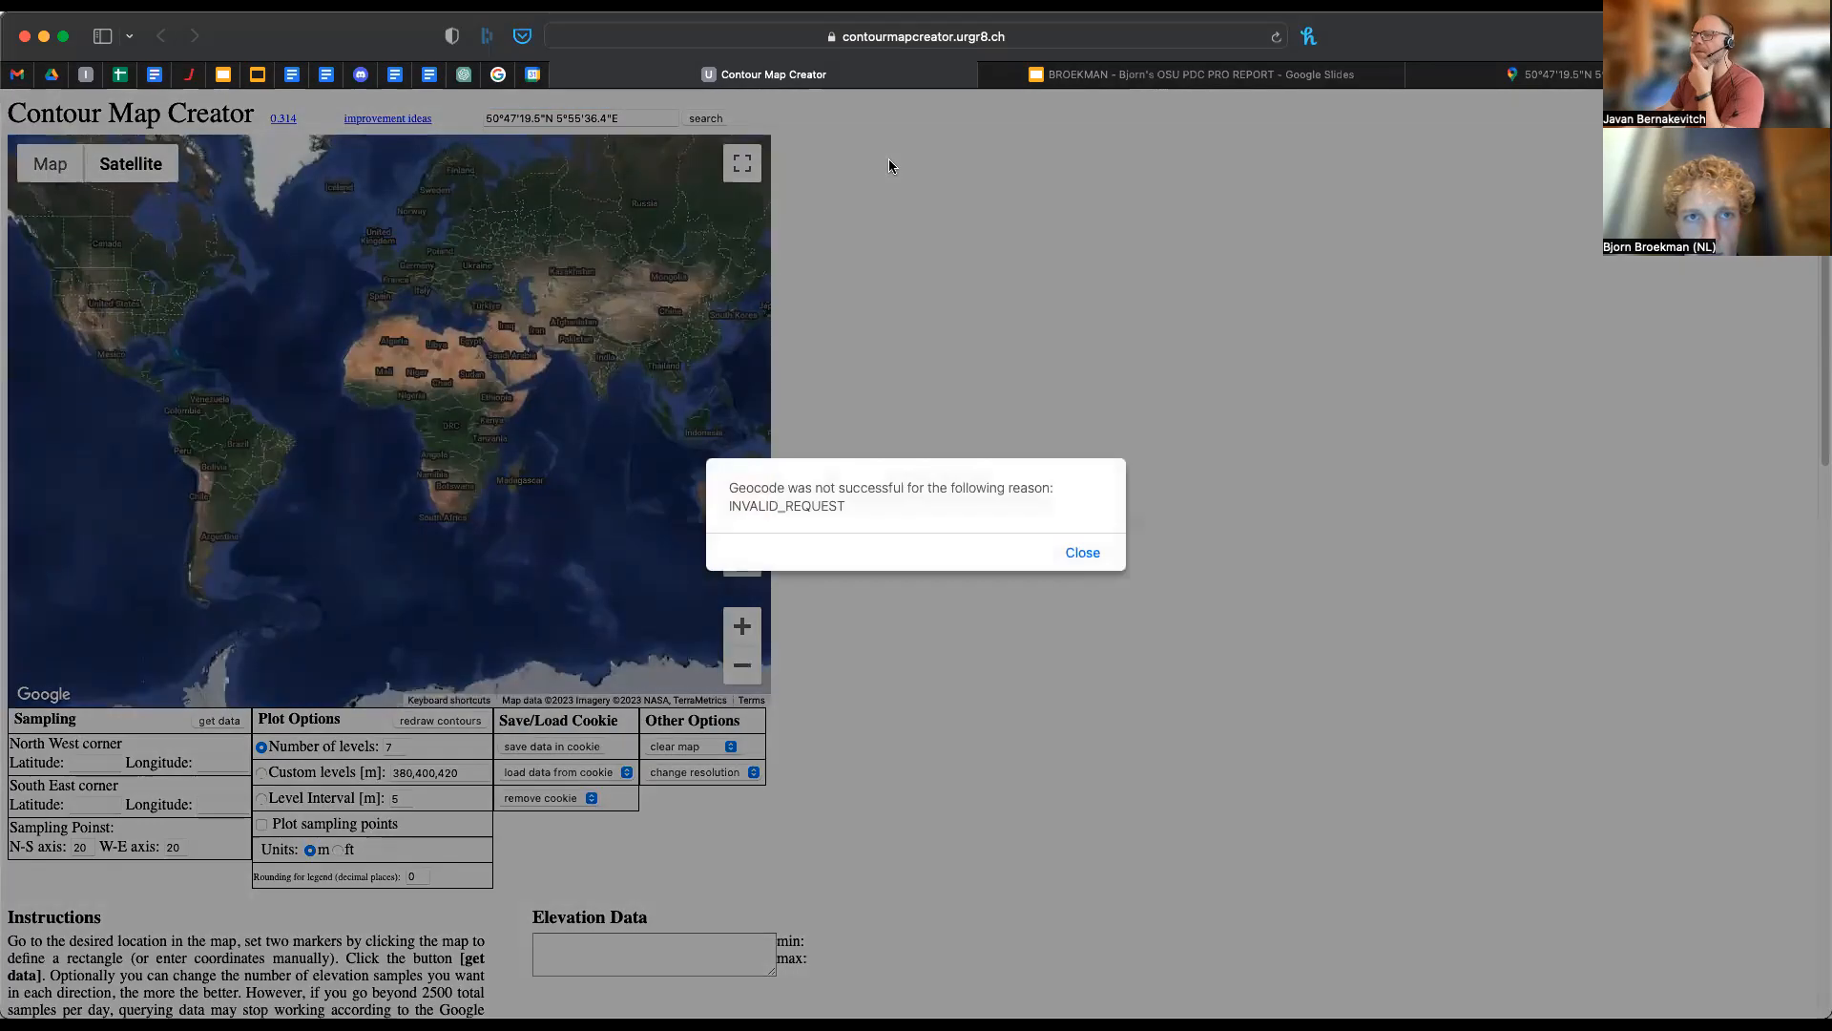
pyautogui.click(1082, 555)
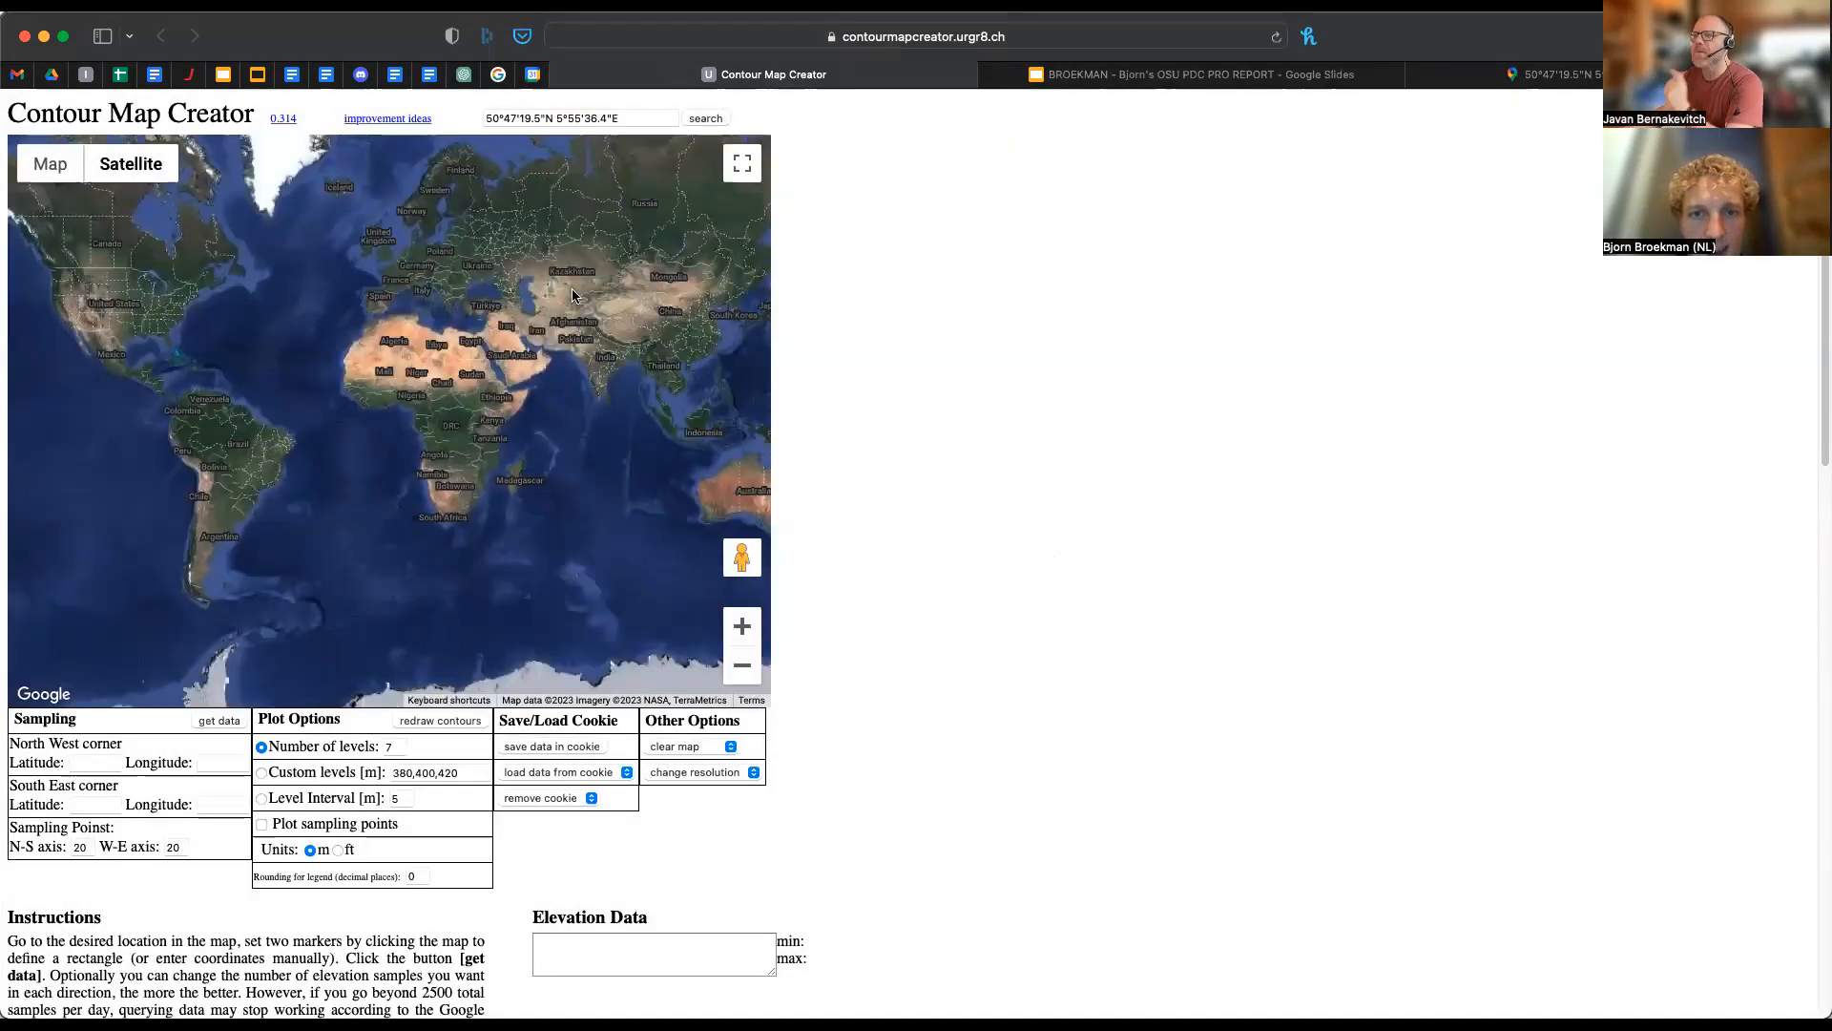
# - Copy the latitude part of the searched coordinates into the North West corner's latitude
pyautogui.click(545, 118)
pyautogui.moveTo(540, 117); pyautogui.dragTo(458, 112)
pyautogui.press('cmd+c')
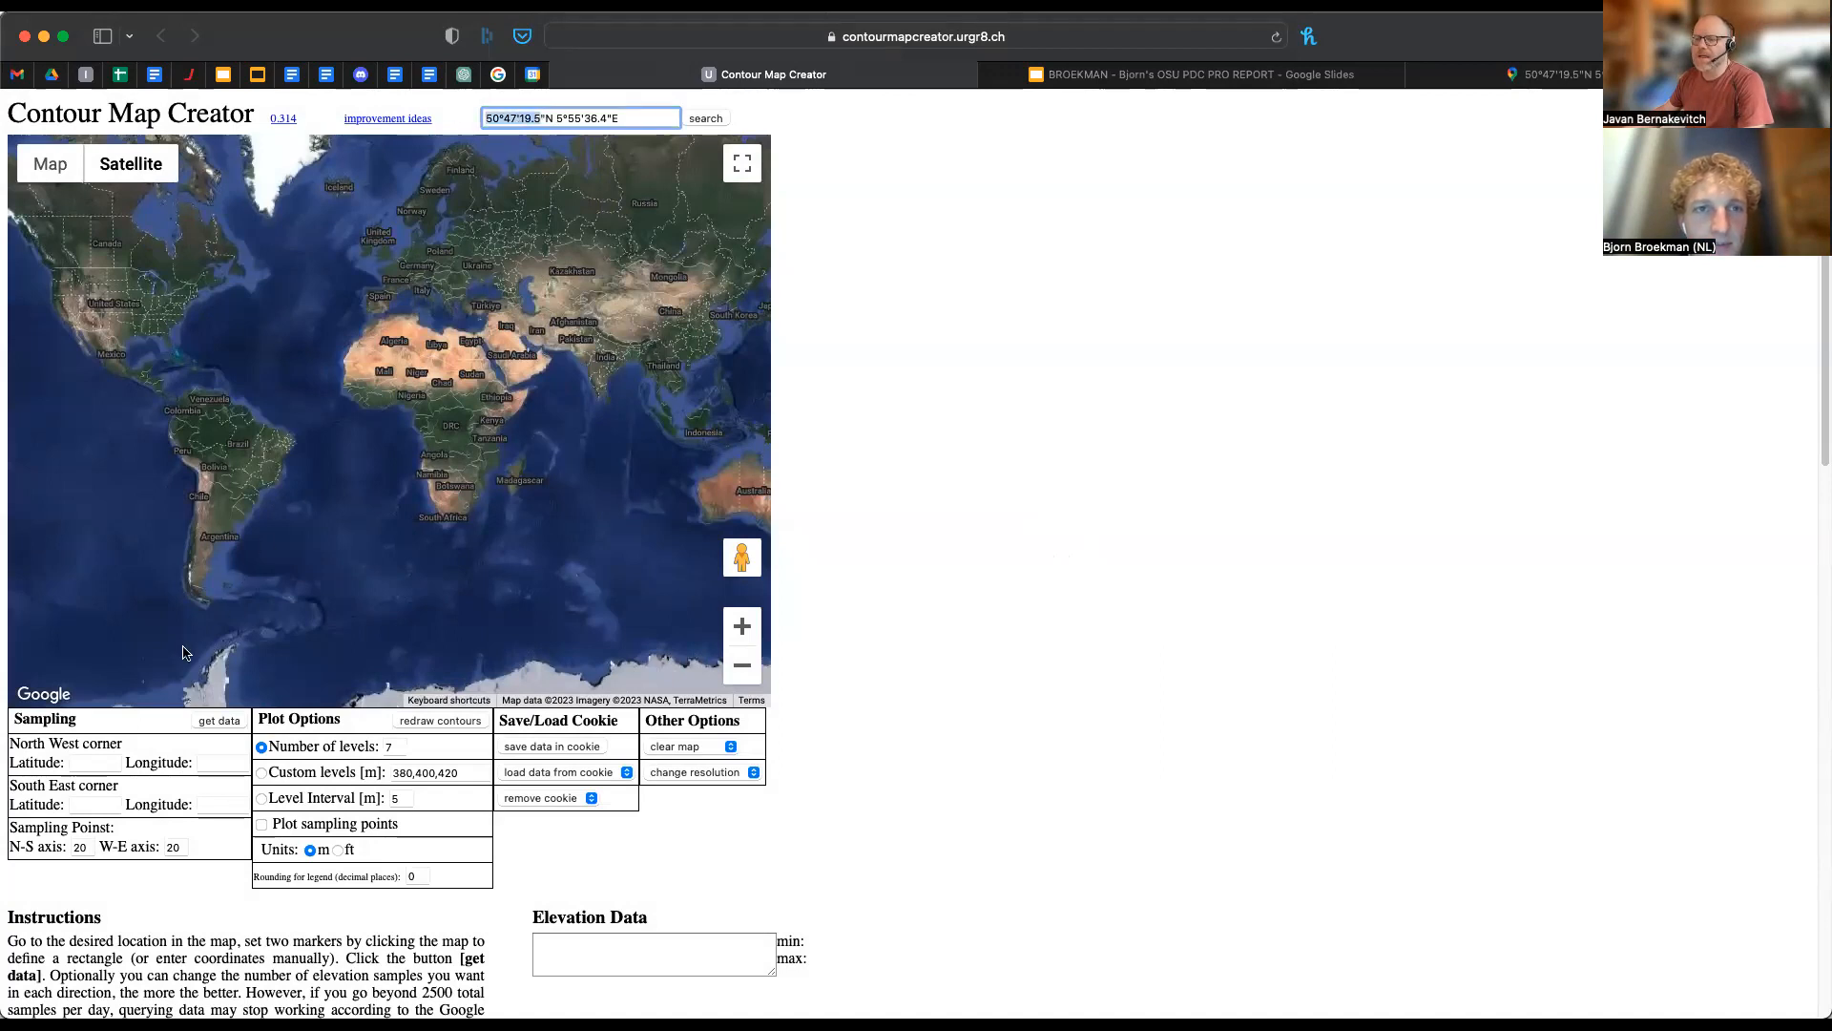
pyautogui.click(88, 763)
pyautogui.press('cmd+v')
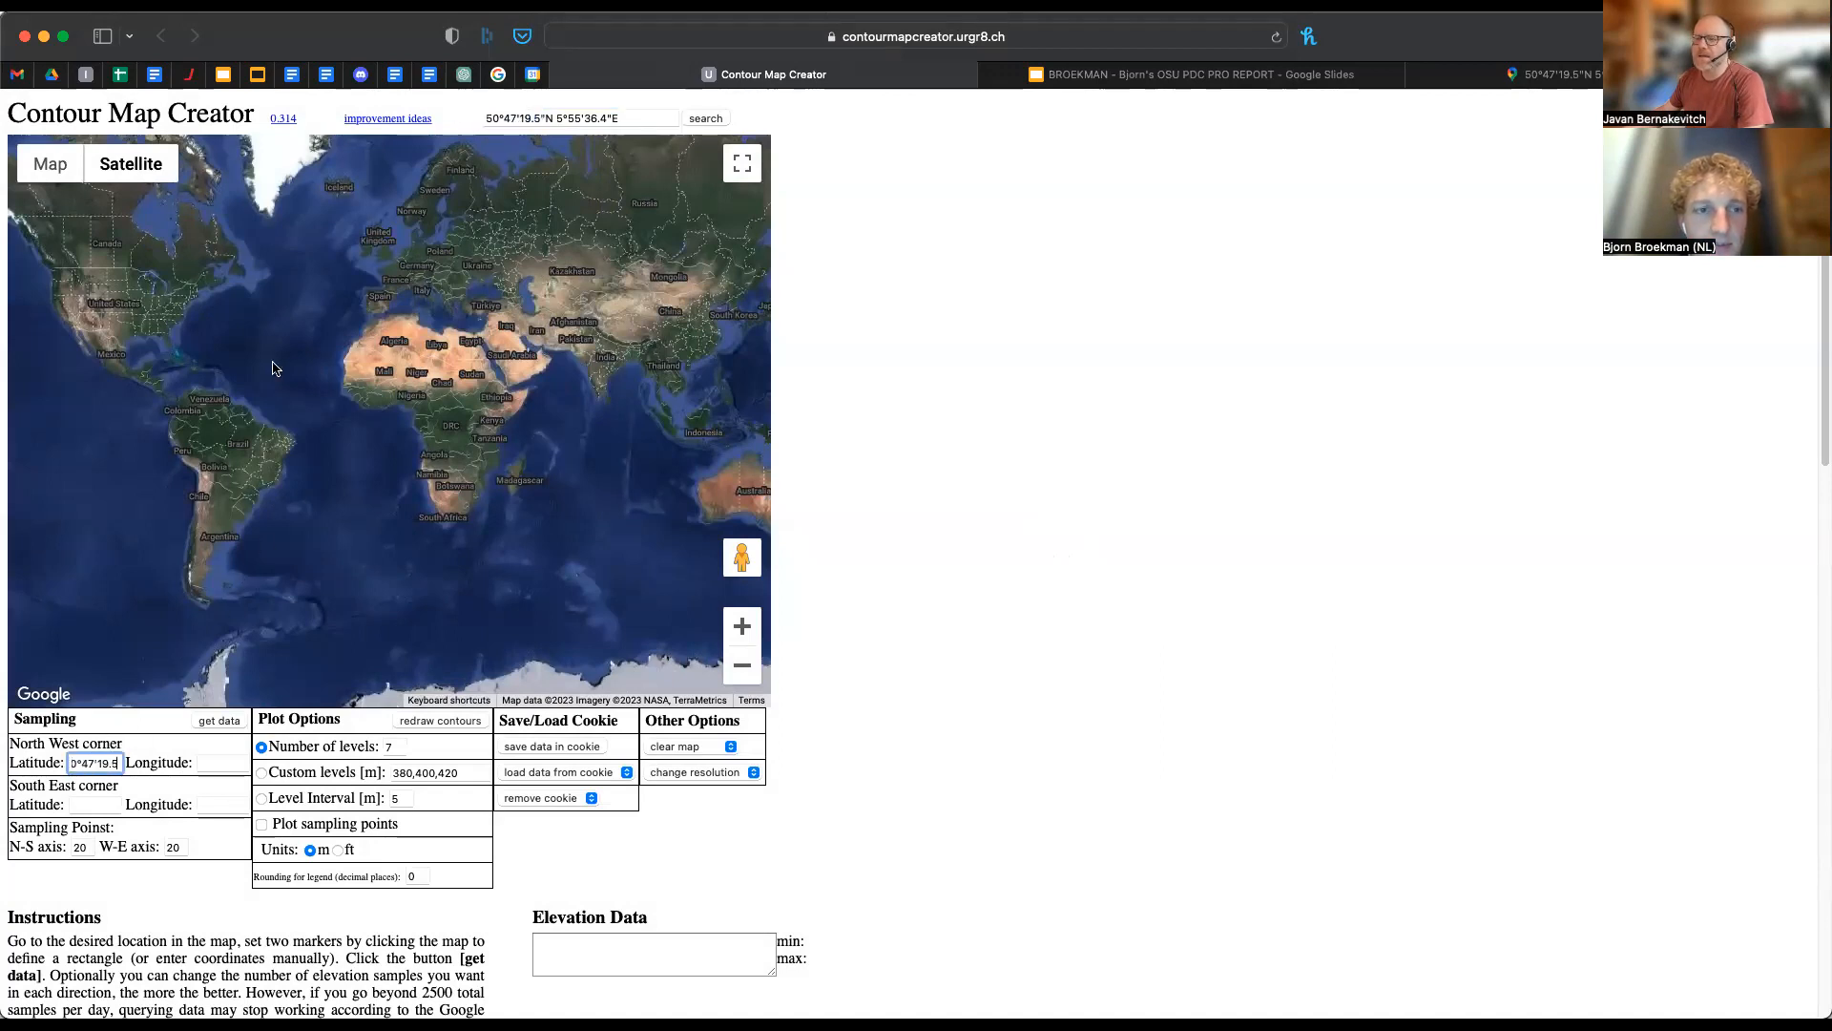
# - Copy the longitude part of the coordinates into the North West corner's longitude and try to get the sampling data
pyautogui.moveTo(613, 115); pyautogui.dragTo(559, 121)
pyautogui.press('super+c')
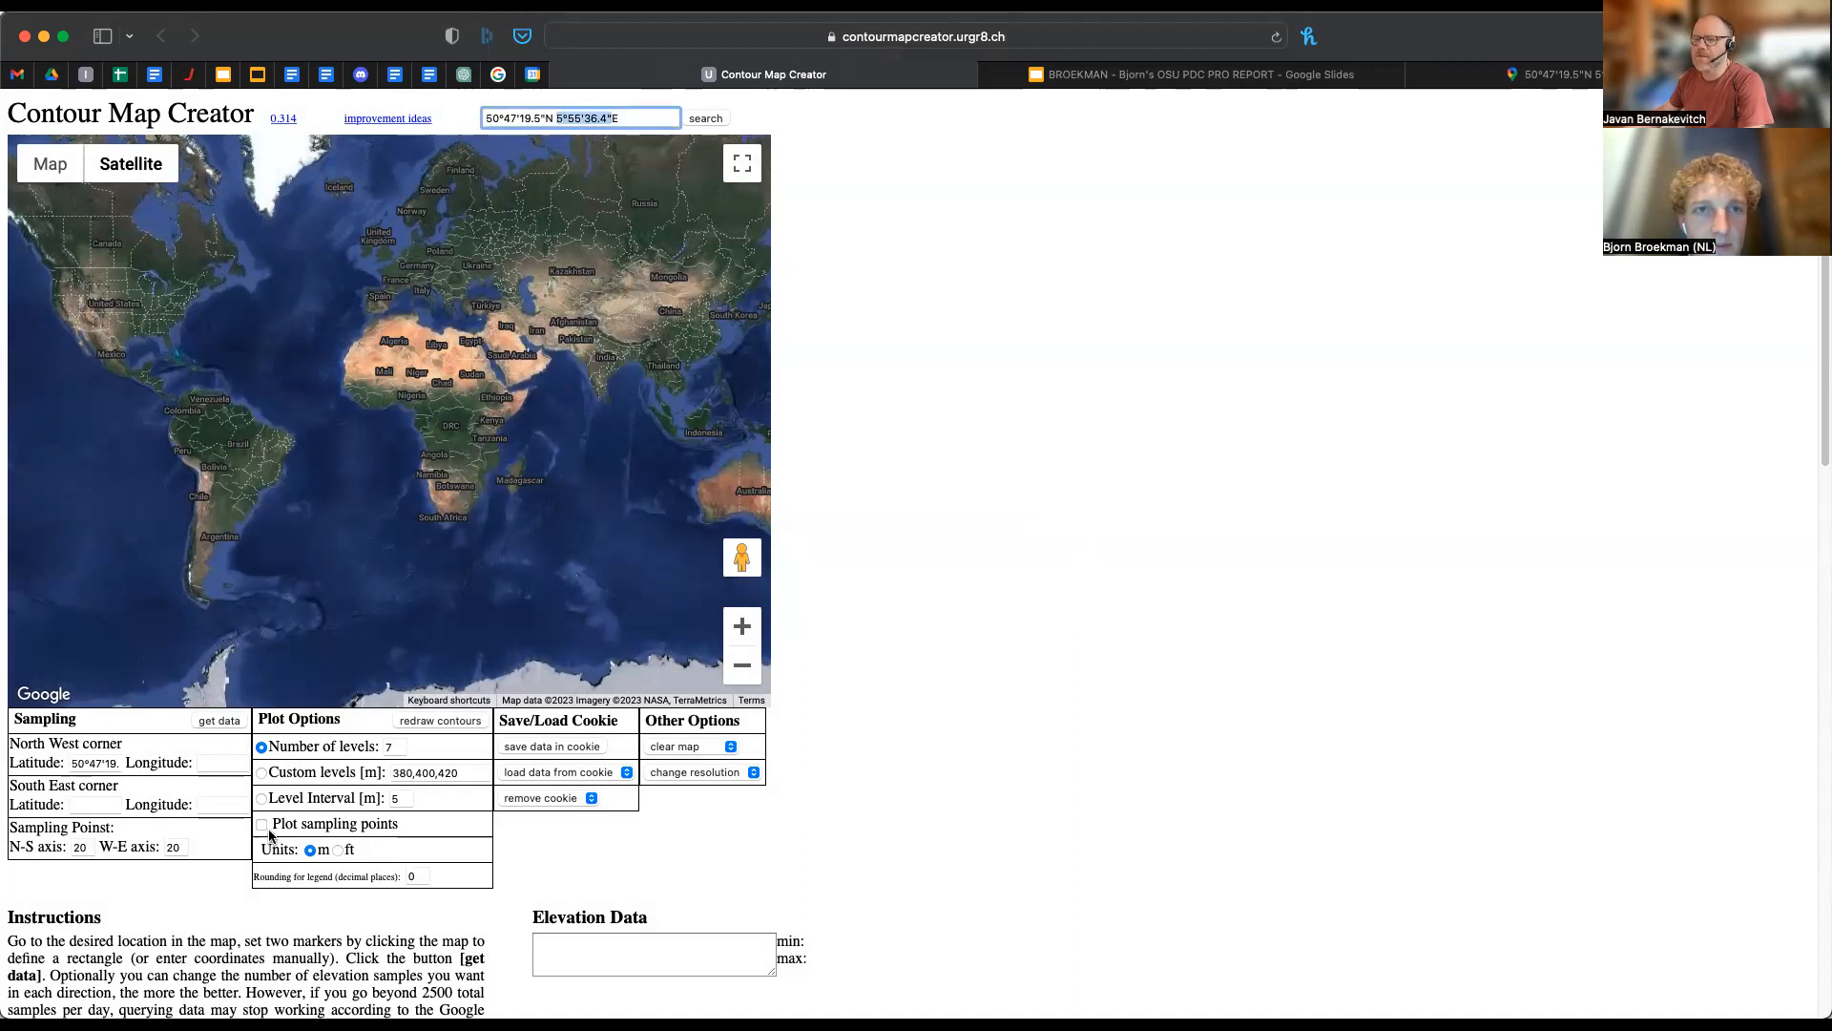
pyautogui.click(215, 763)
pyautogui.press('super+v')
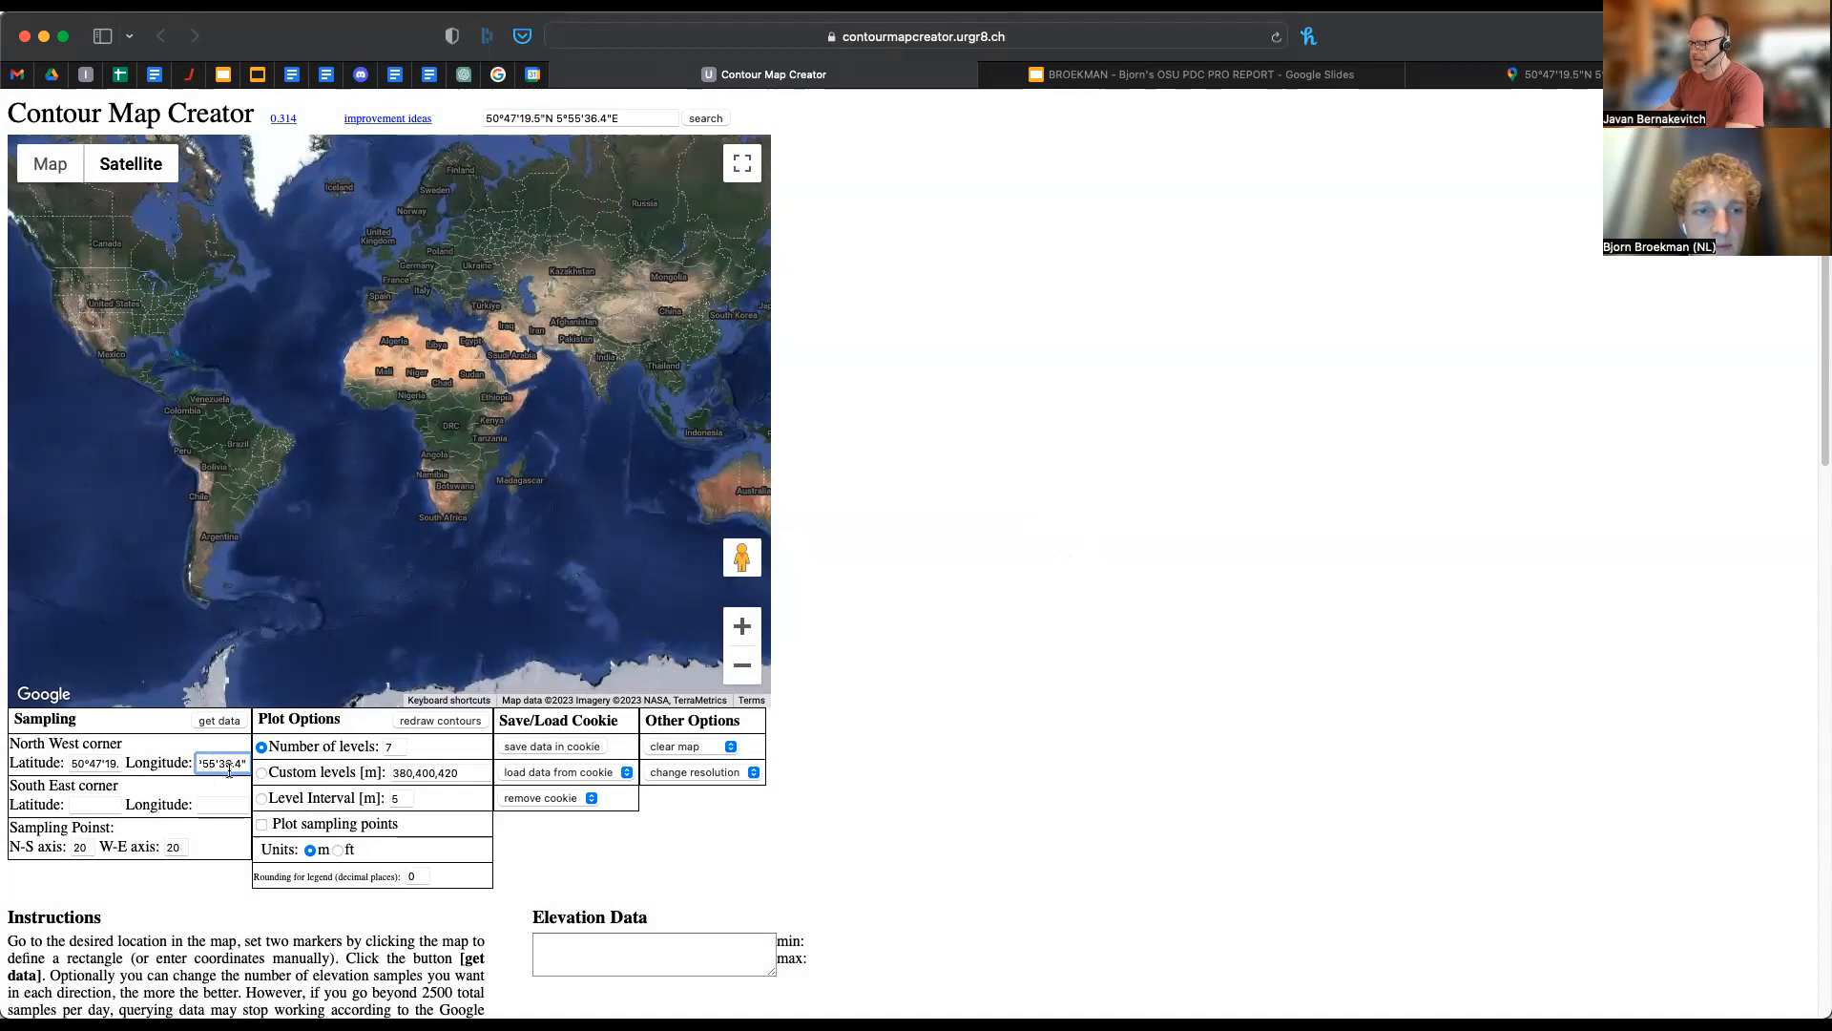
pyautogui.click(226, 725)
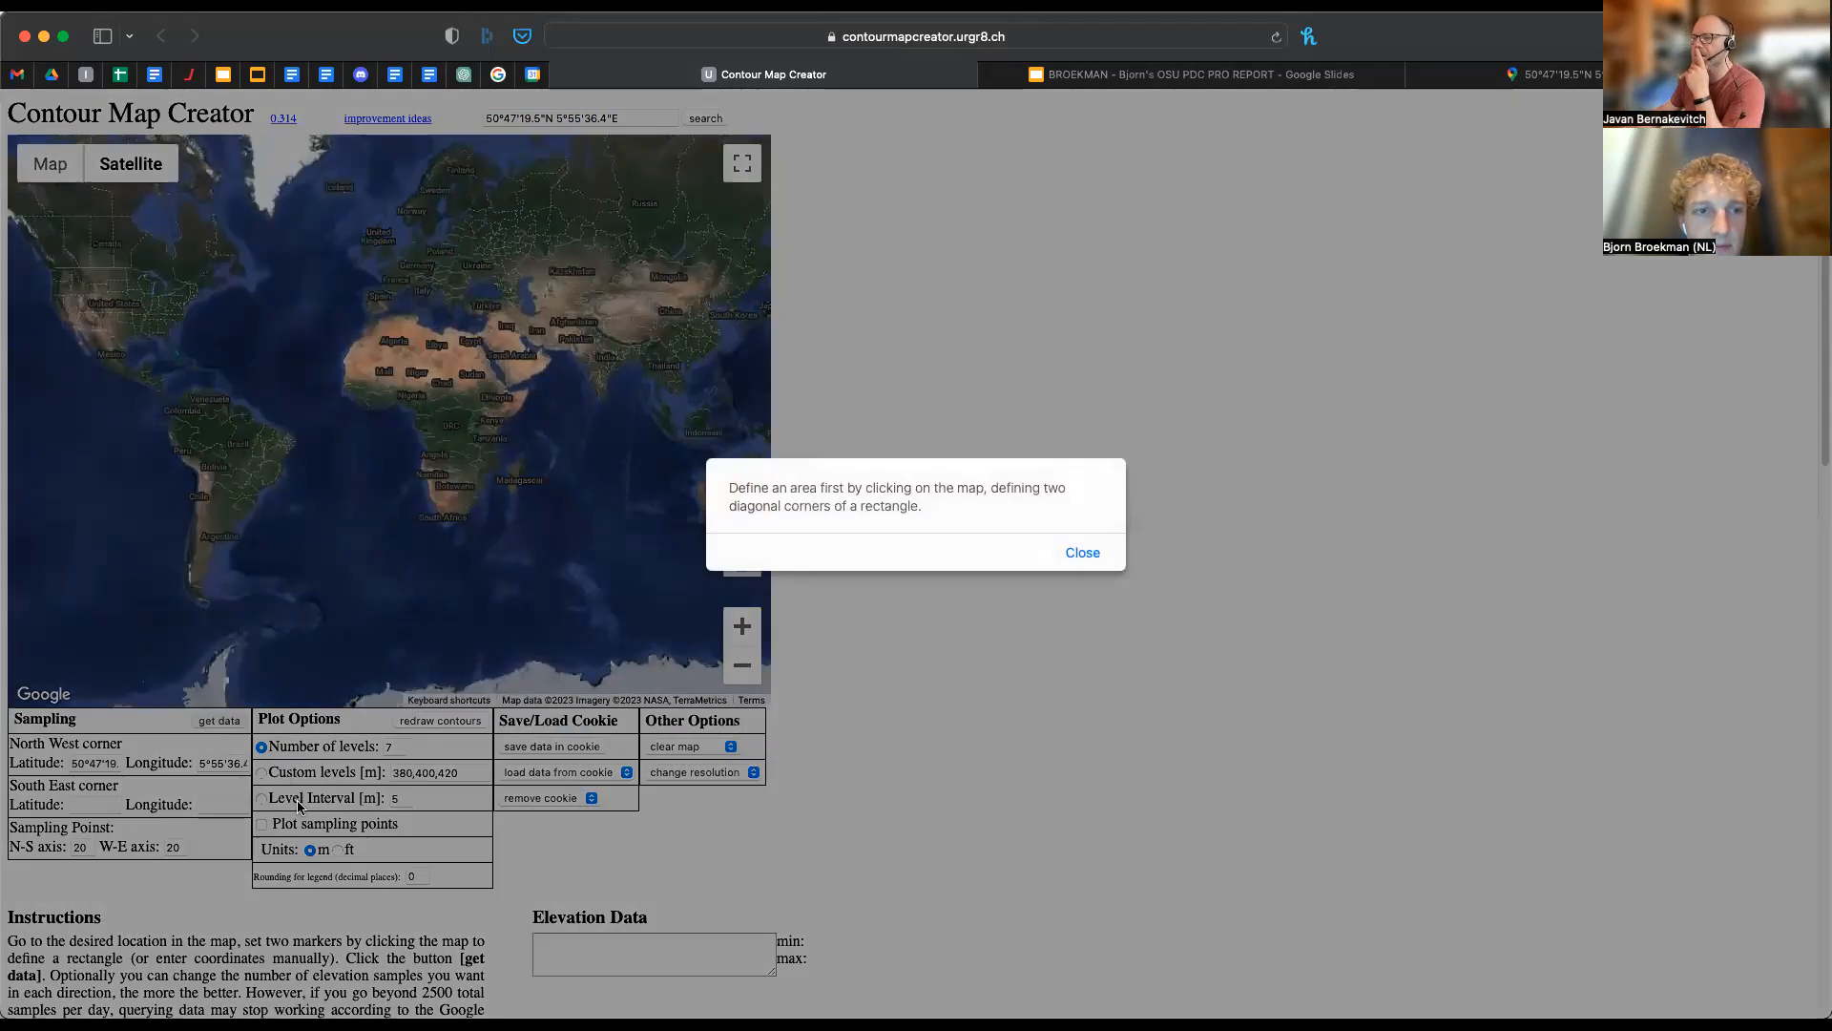
pyautogui.click(1082, 552)
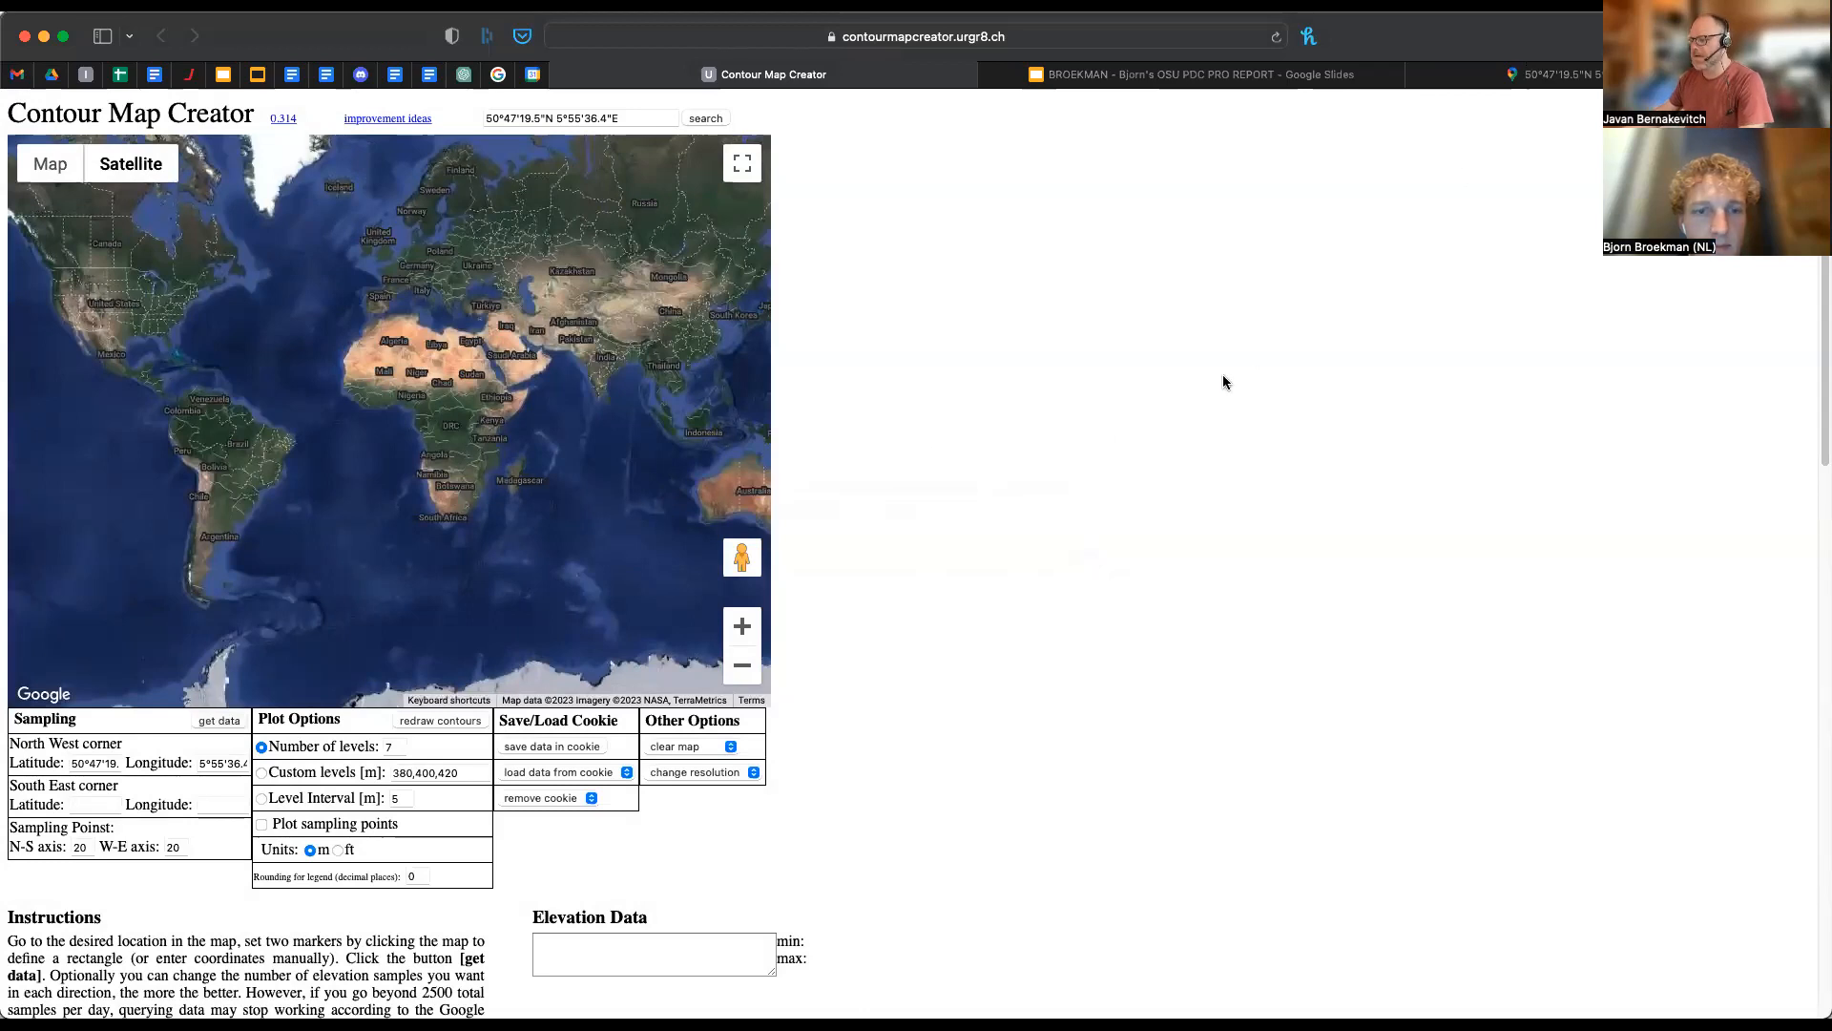
# - Check the farm's pinned location and its surroundings in Google Maps
pyautogui.press('super+Tab')
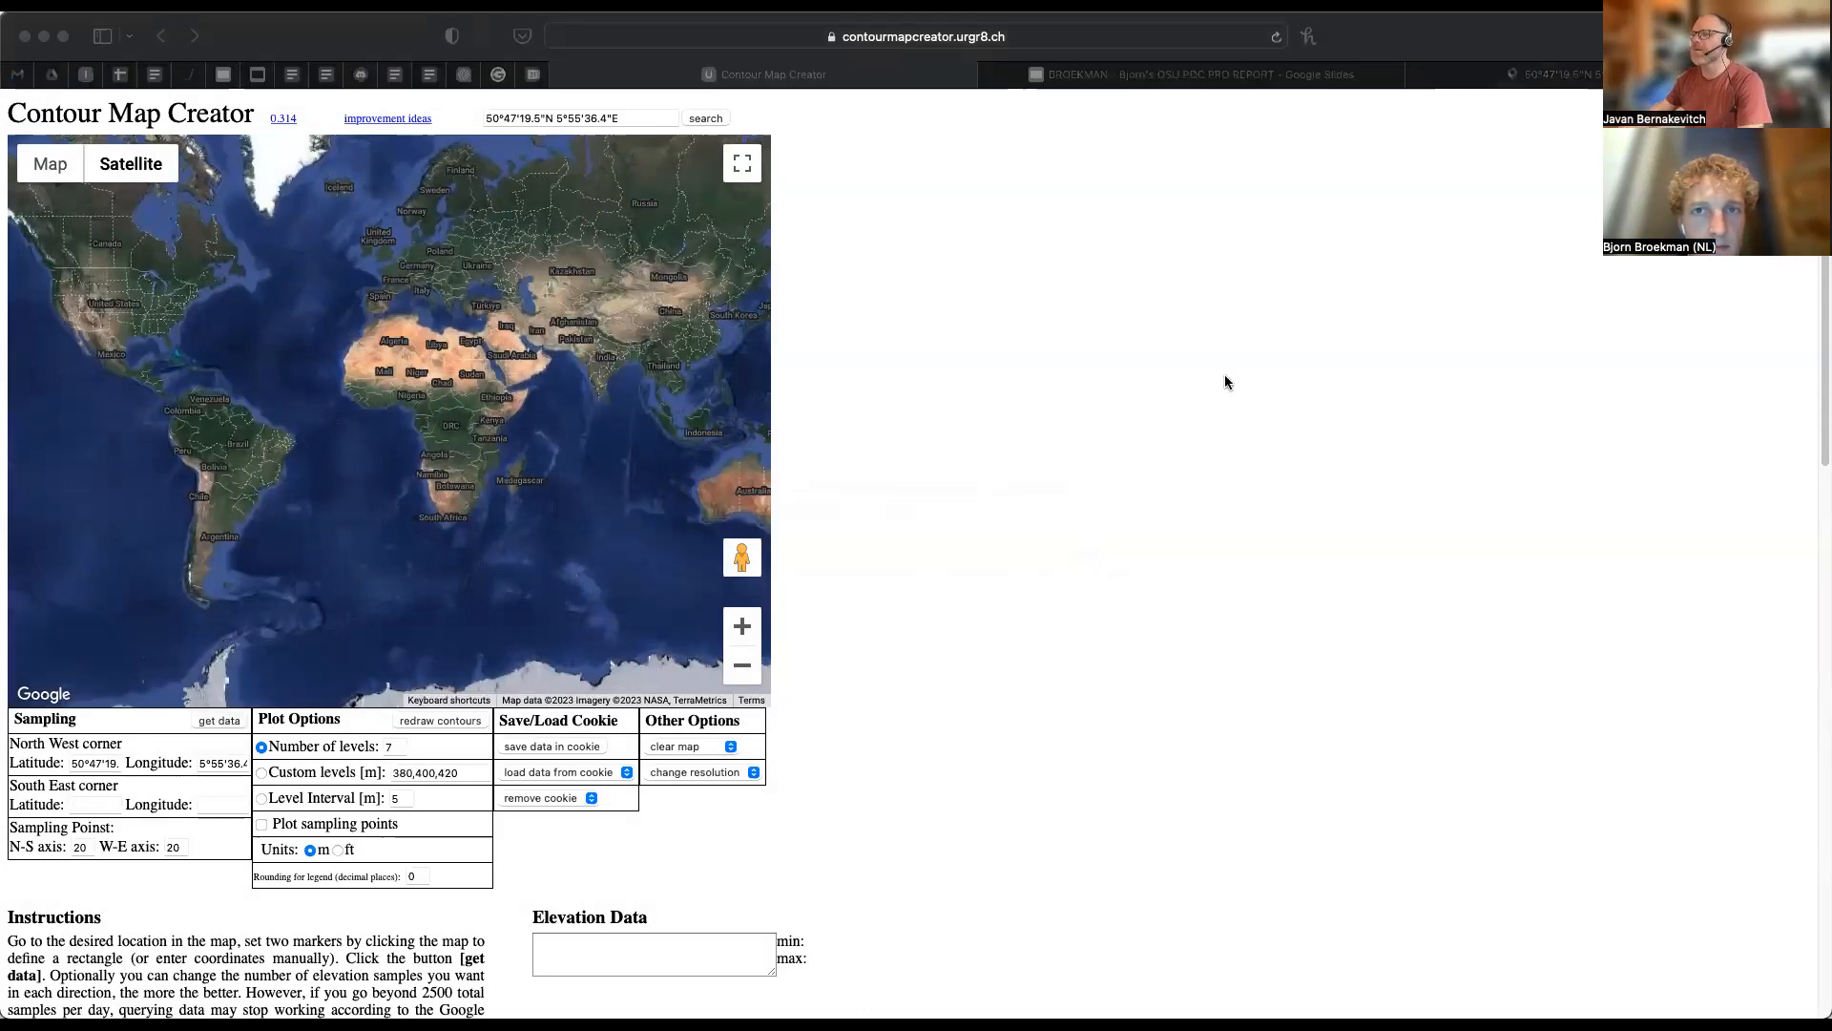
pyautogui.click(1528, 76)
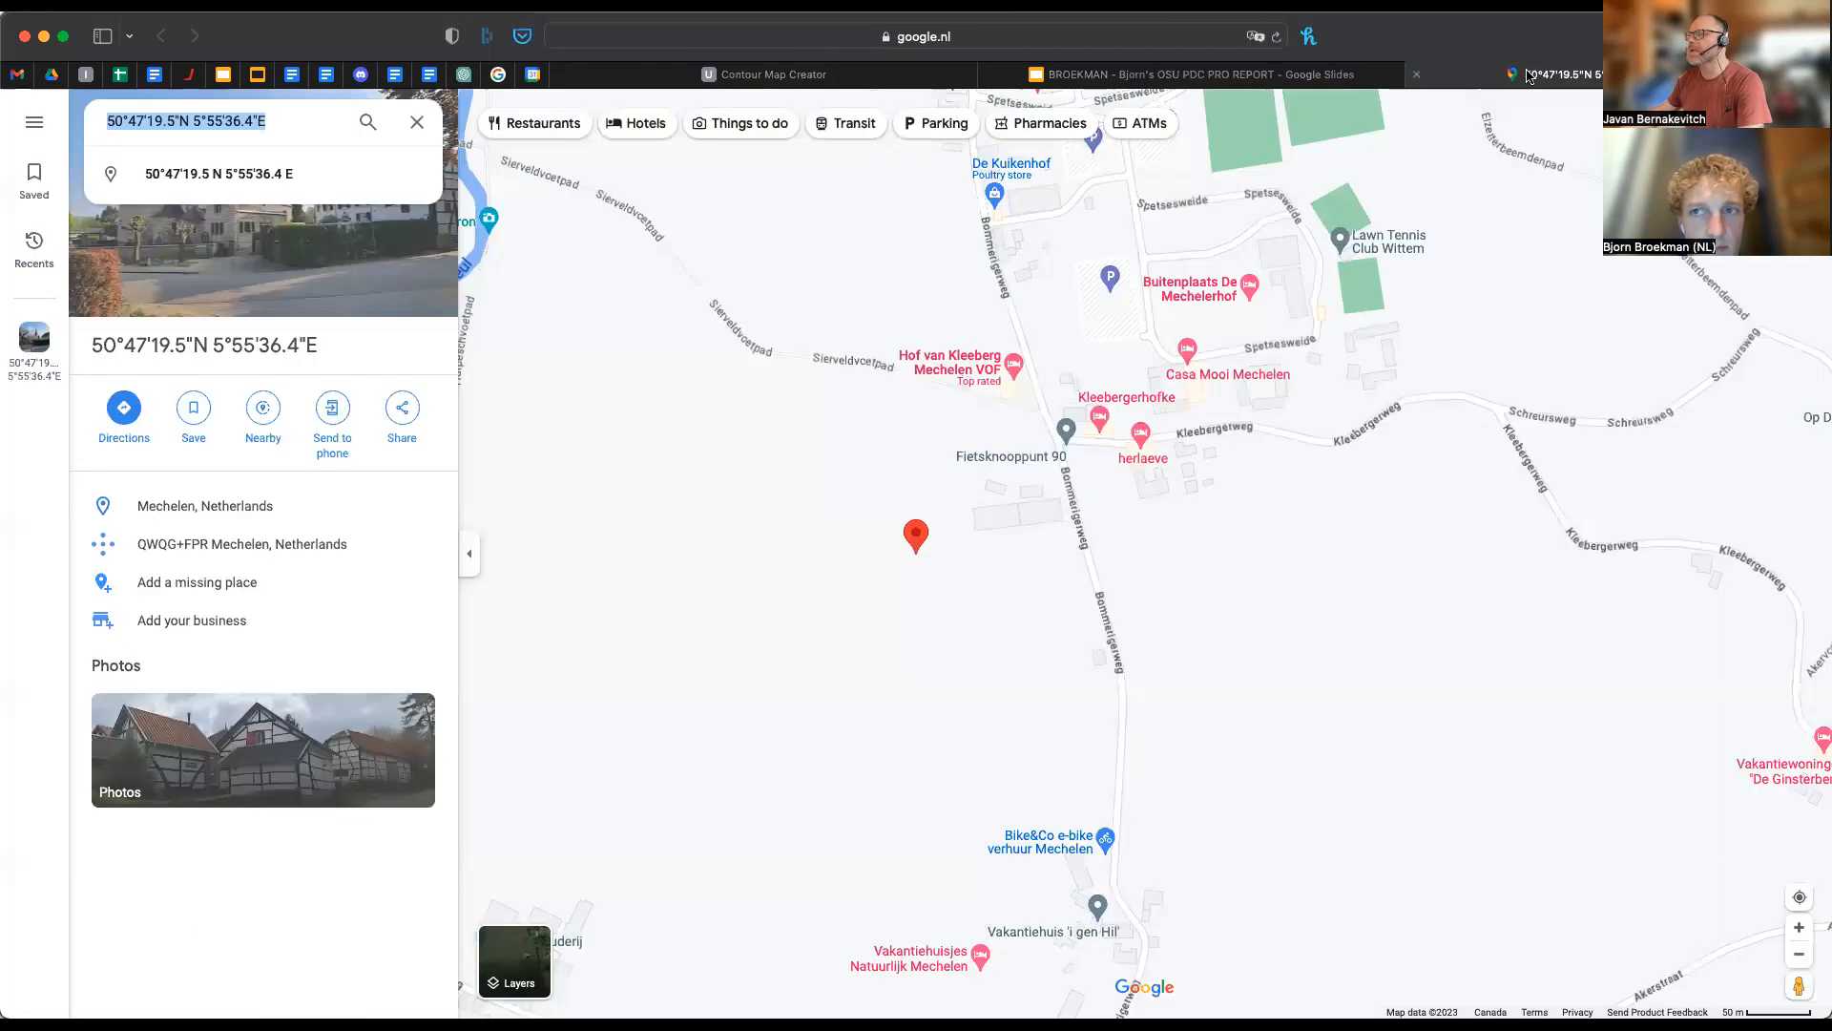
pyautogui.press('super+Tab')
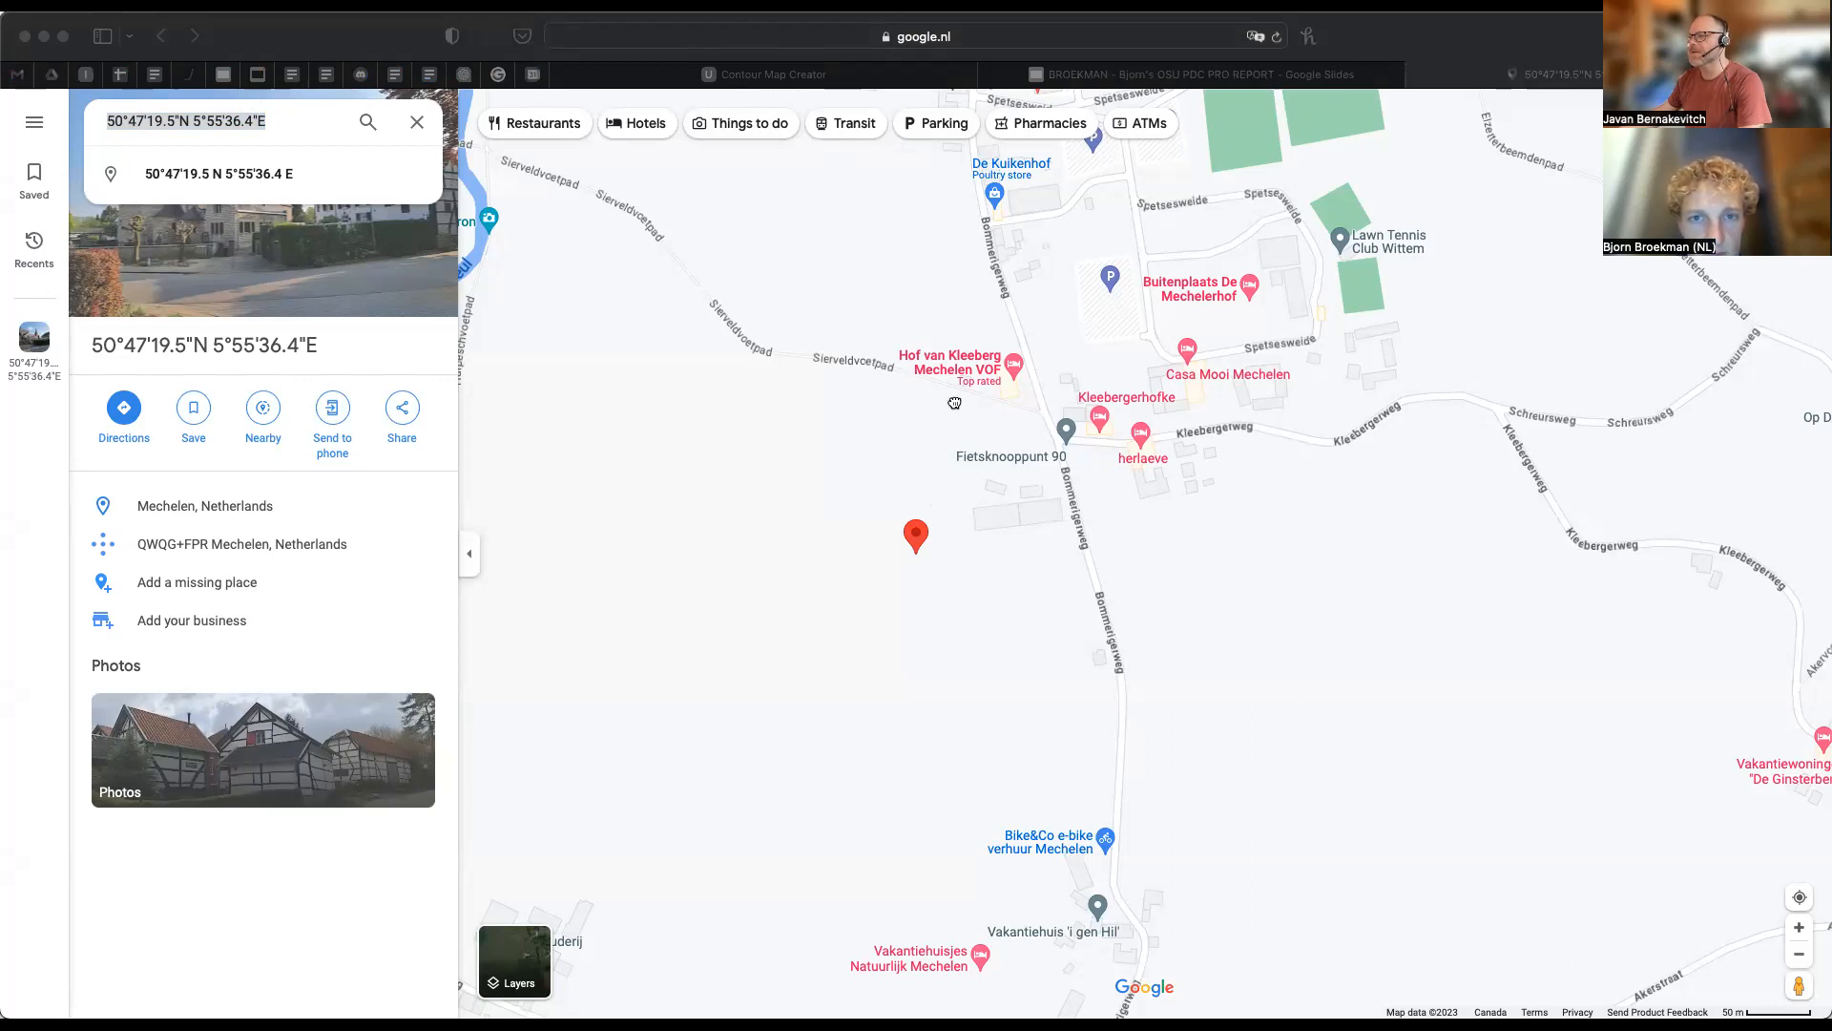
pyautogui.click(1537, 546)
# - Return to Contour Map Creator and bring Belgium and its North Sea coast into close view on the satellite map
pyautogui.click(830, 76)
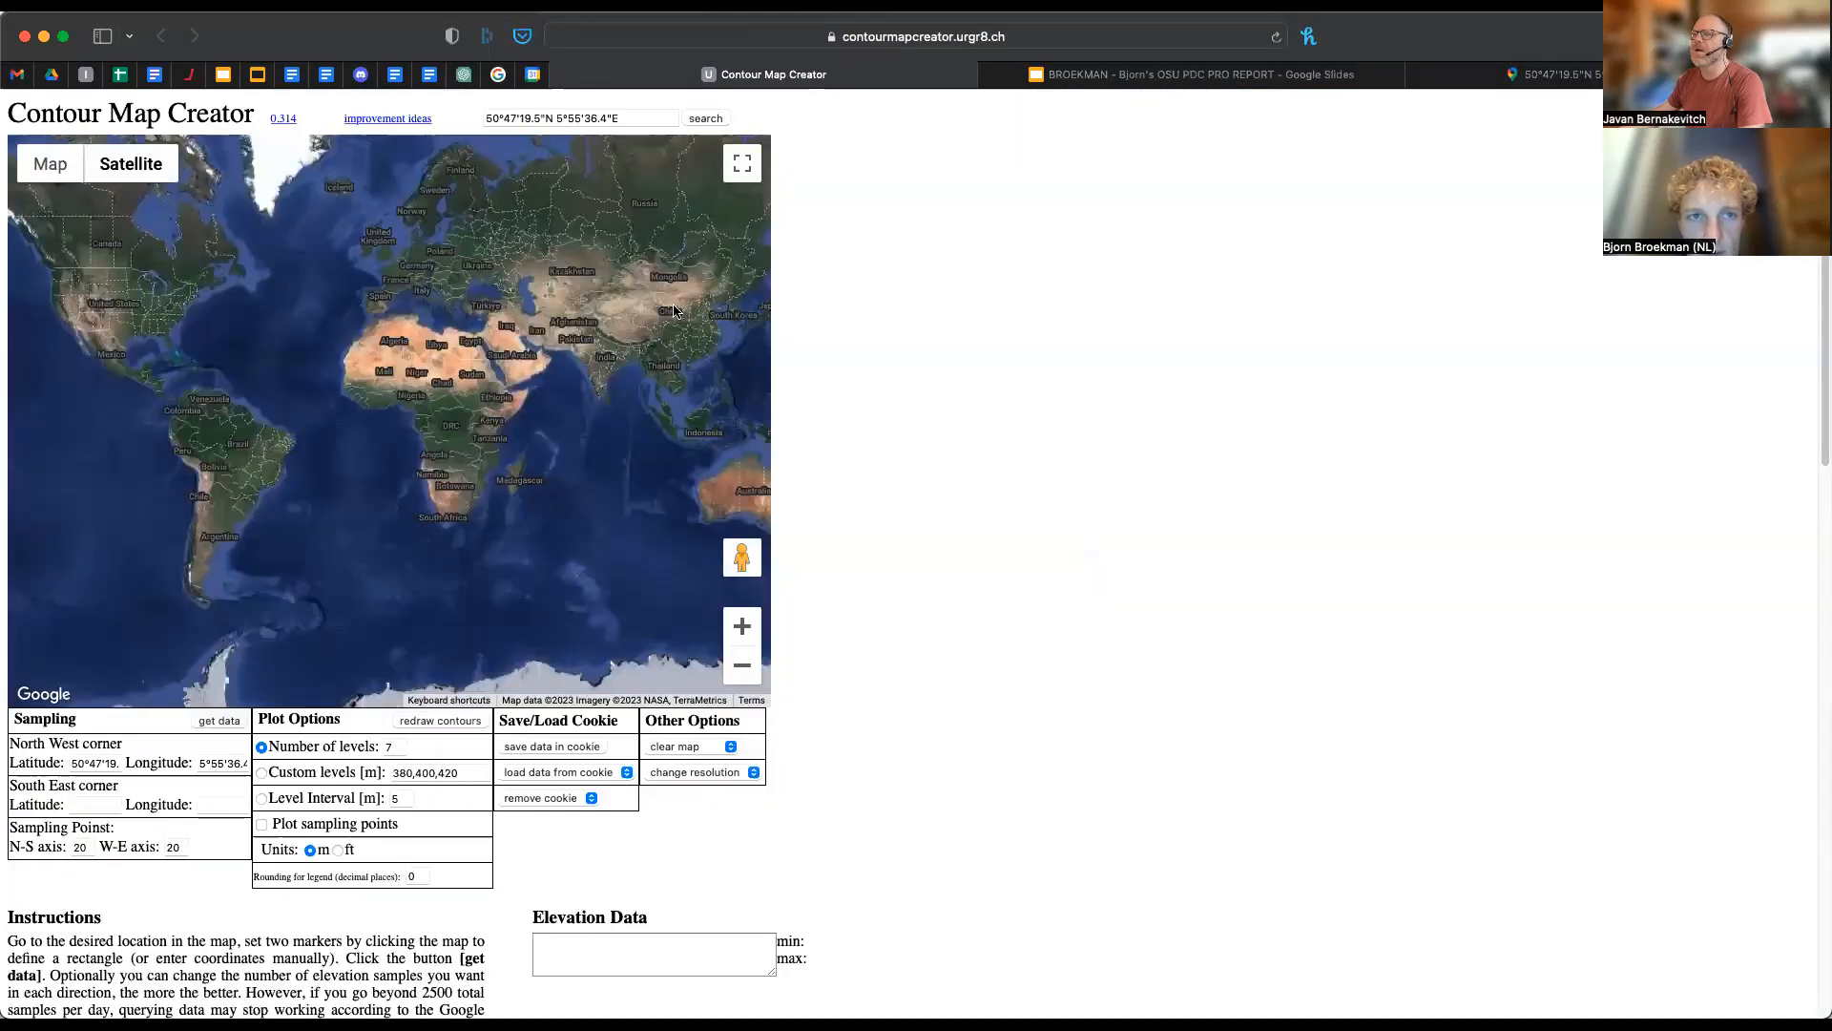
pyautogui.moveTo(418, 274); pyautogui.dragTo(421, 407)
pyautogui.scroll(2, 421, 406)
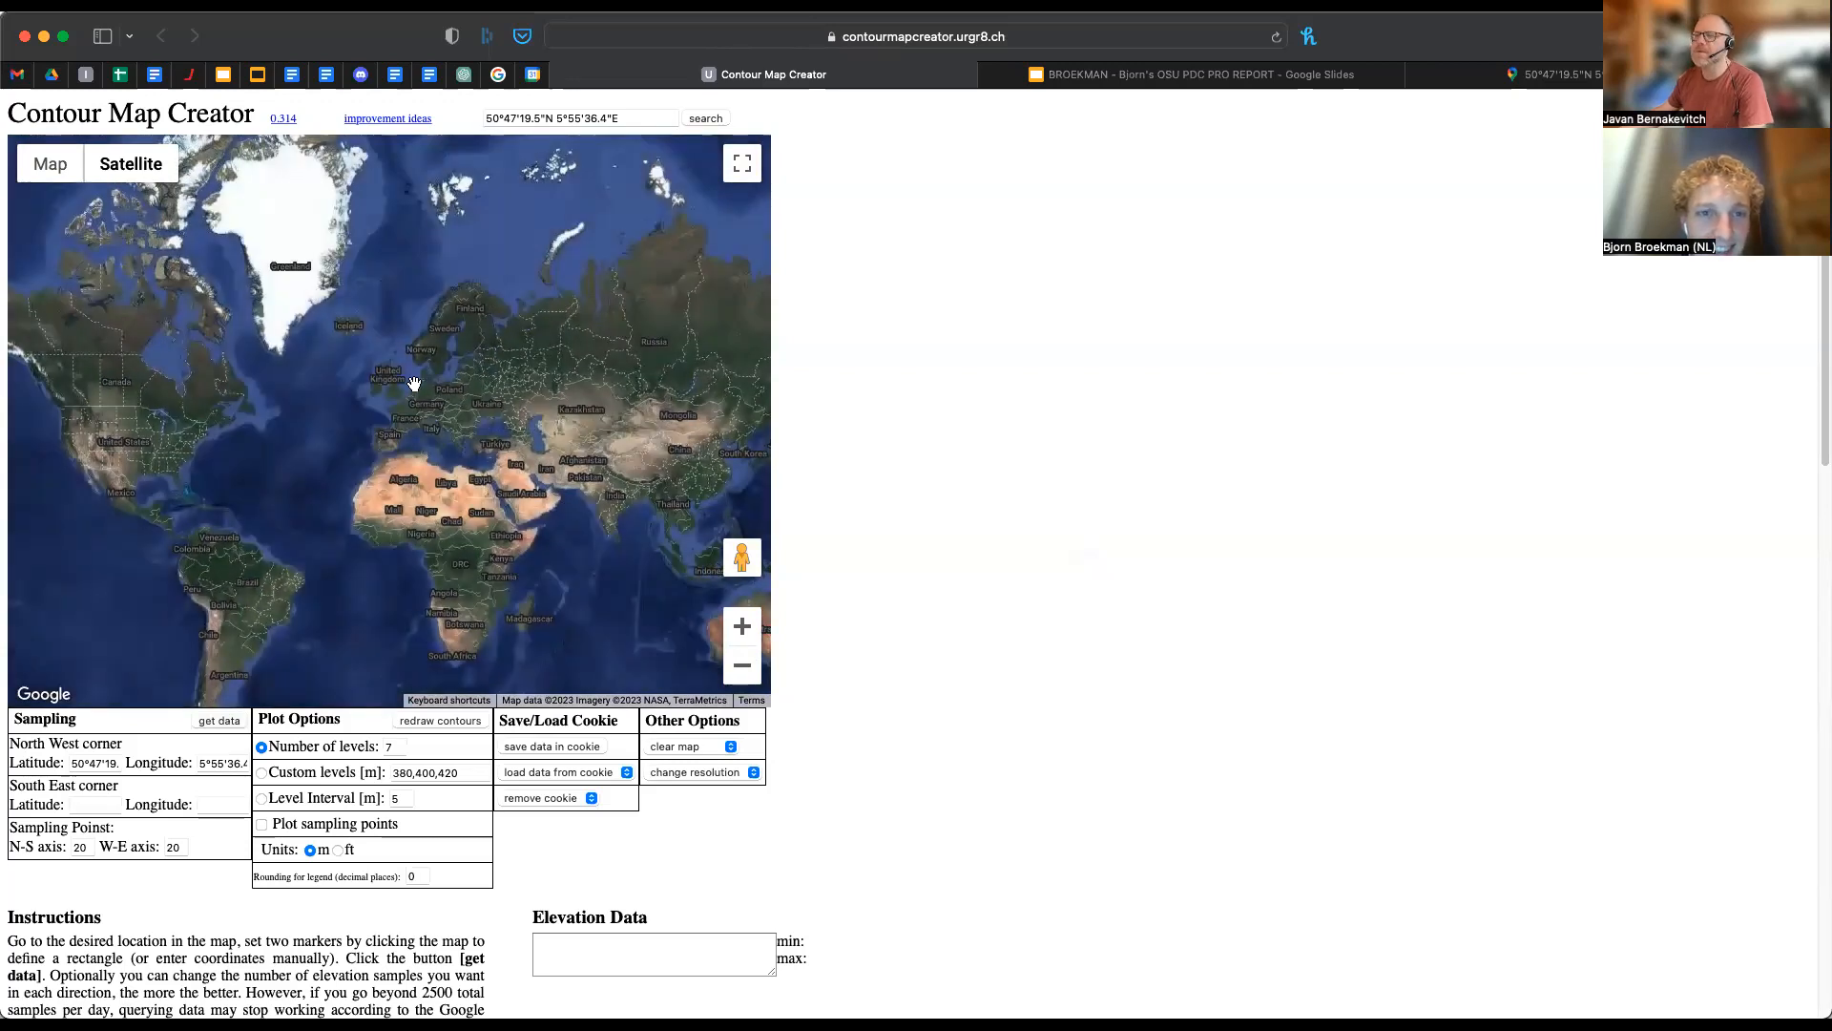
pyautogui.scroll(5, 414, 383)
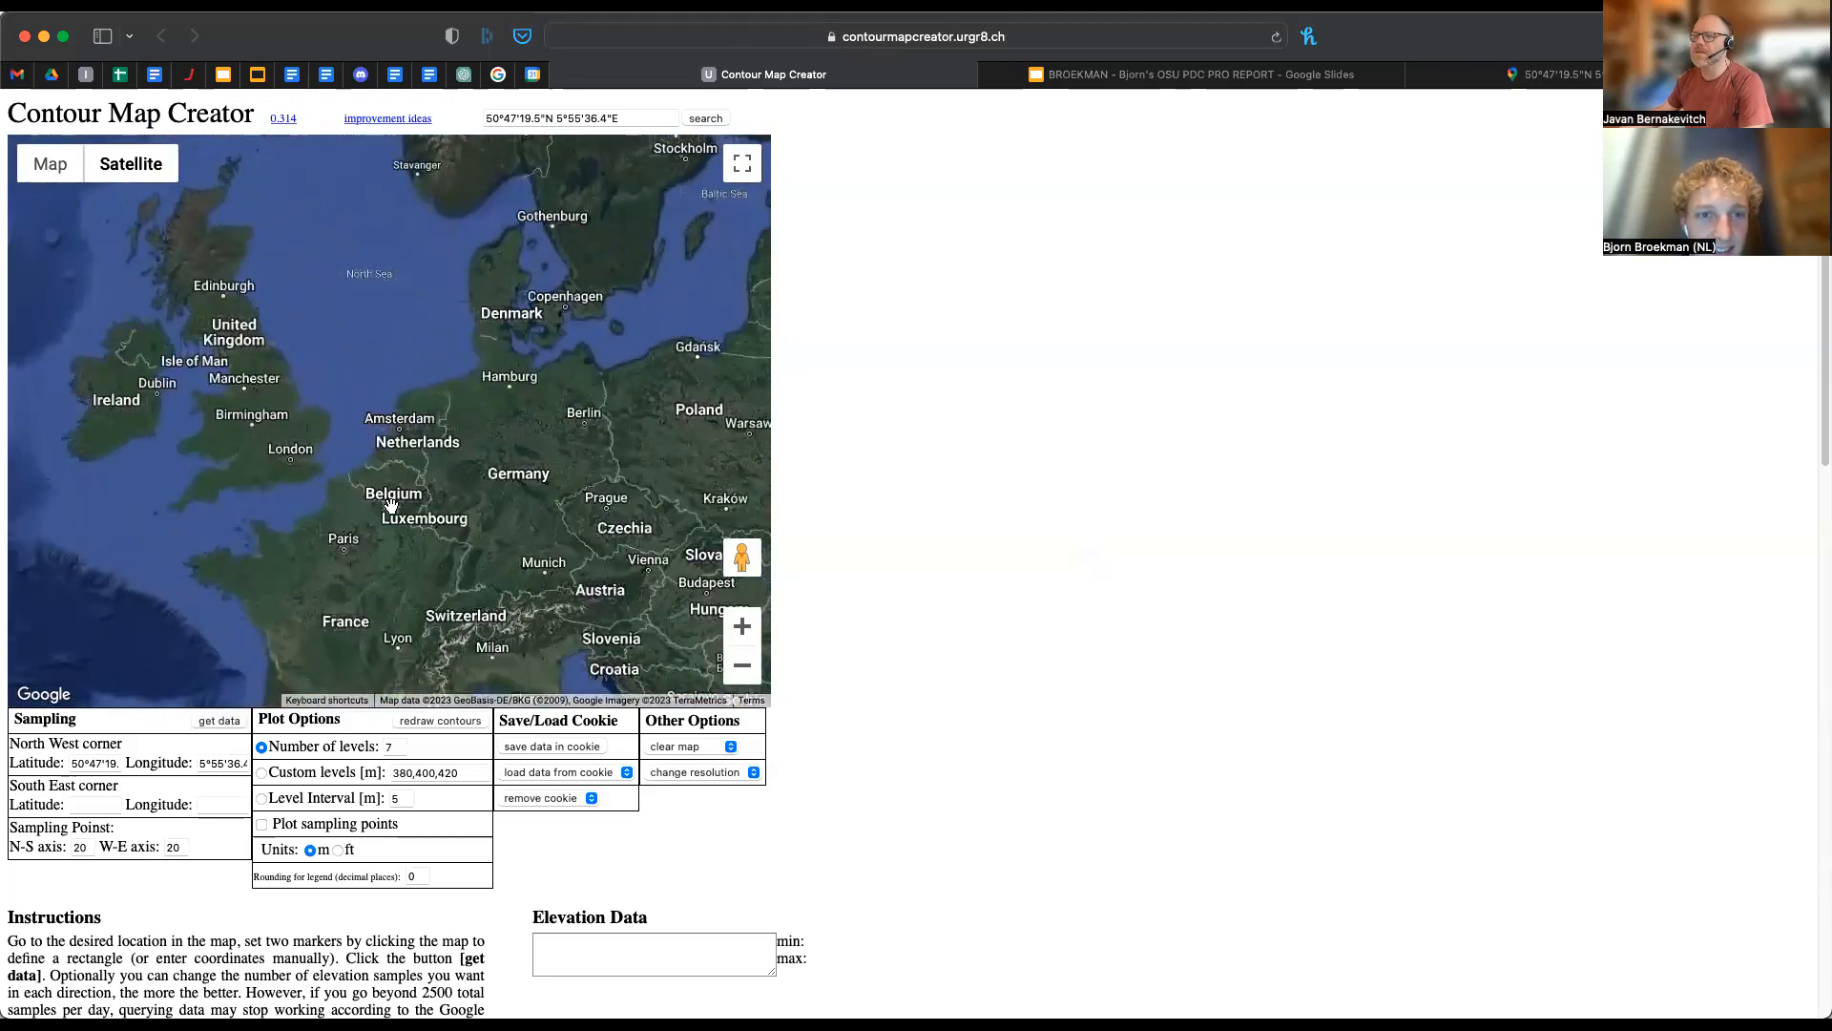
pyautogui.scroll(3, 381, 450)
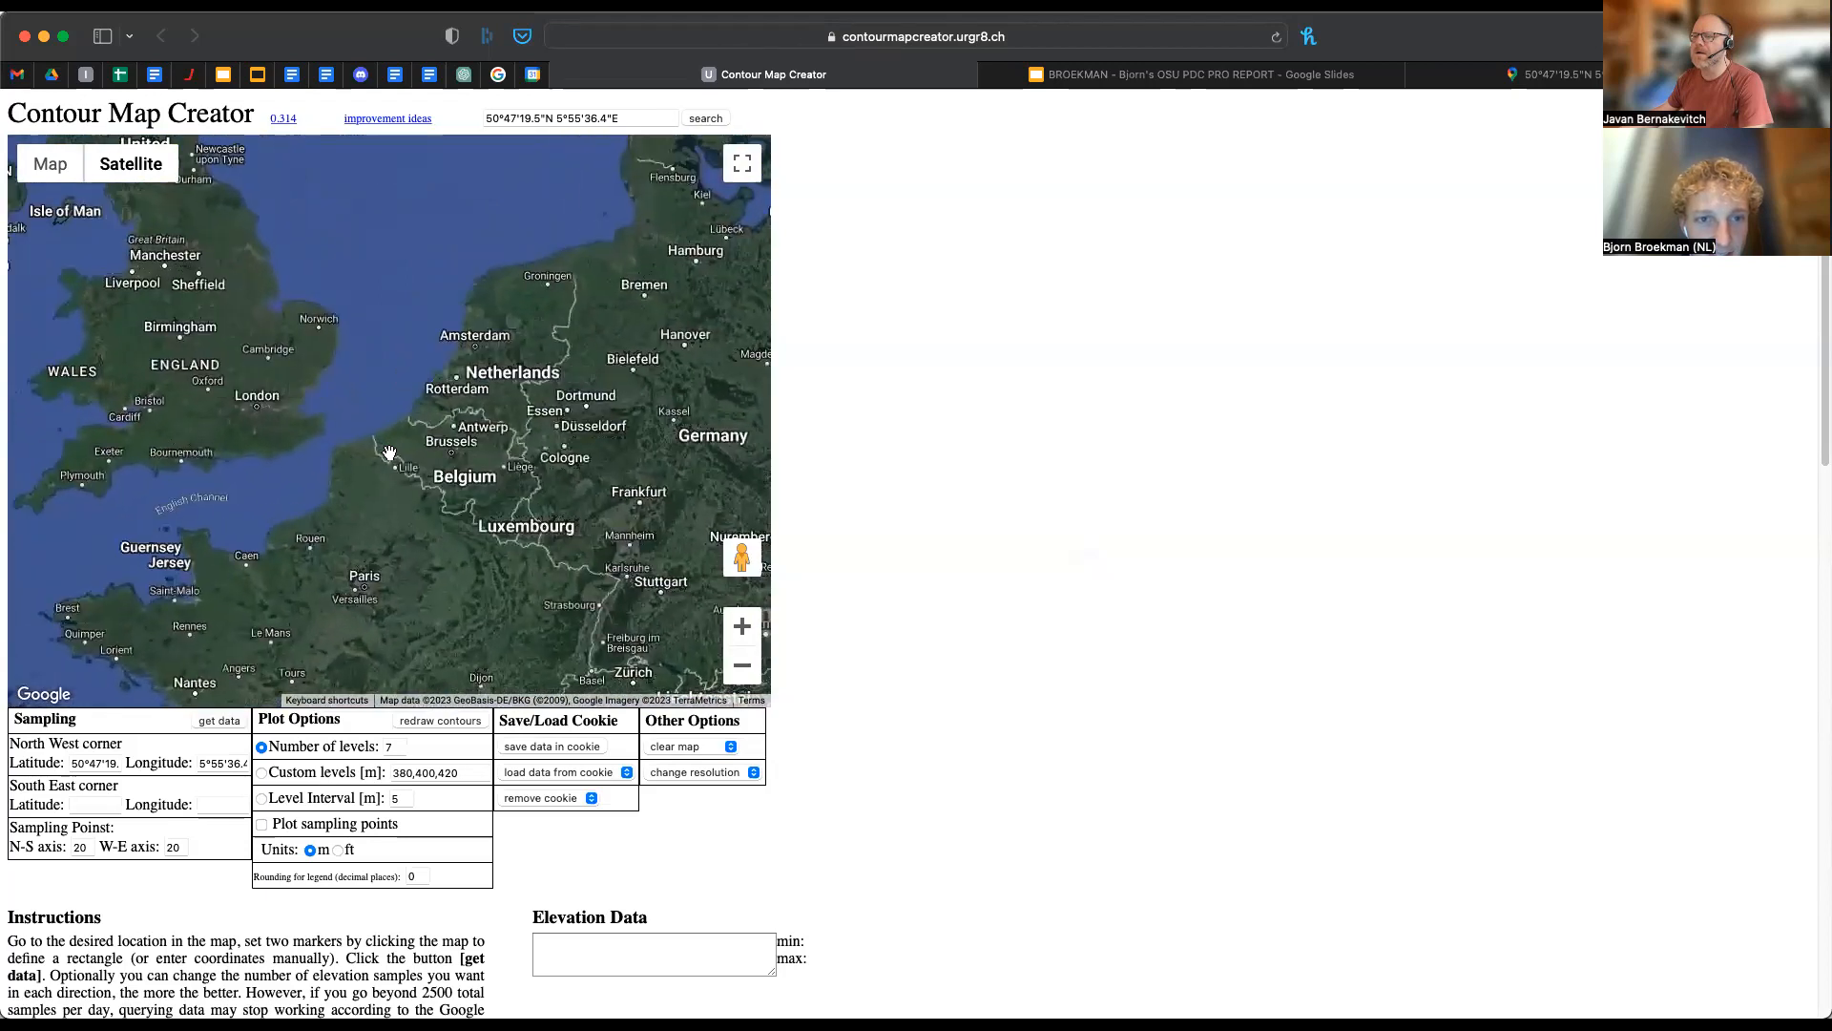
pyautogui.scroll(4, 389, 452)
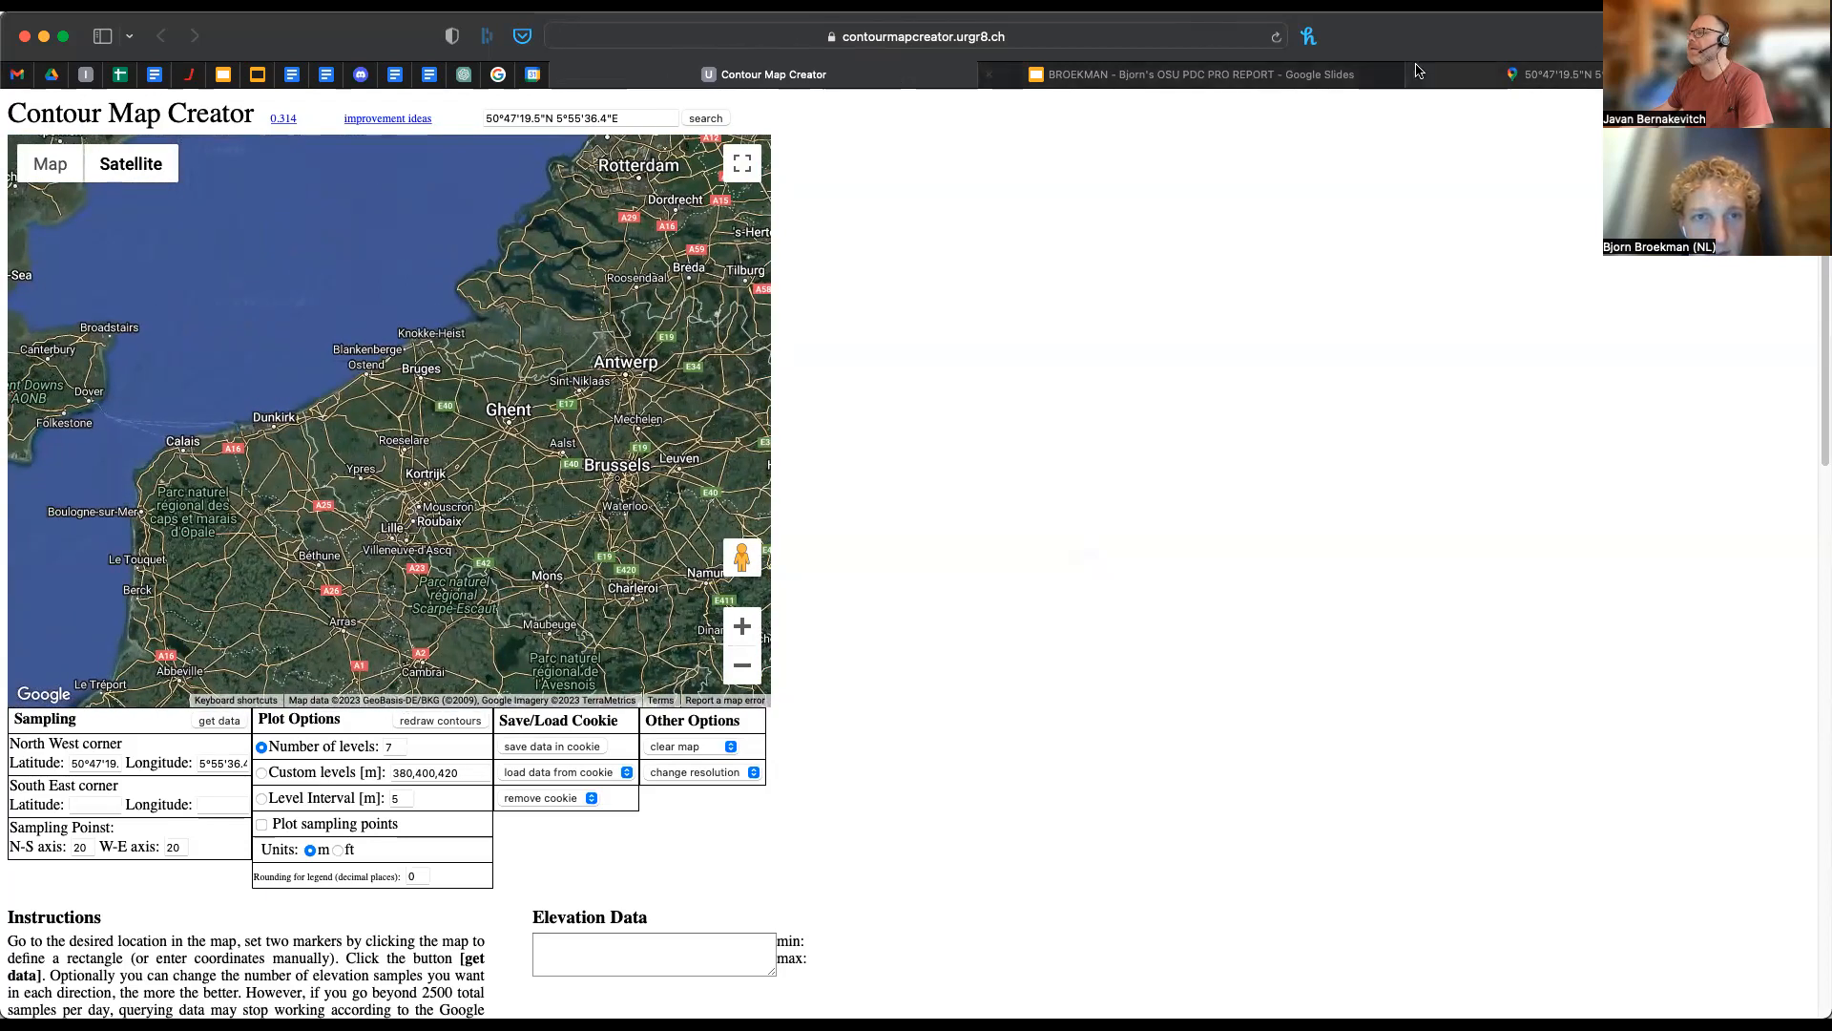
pyautogui.click(960, 147)
pyautogui.click(959, 145)
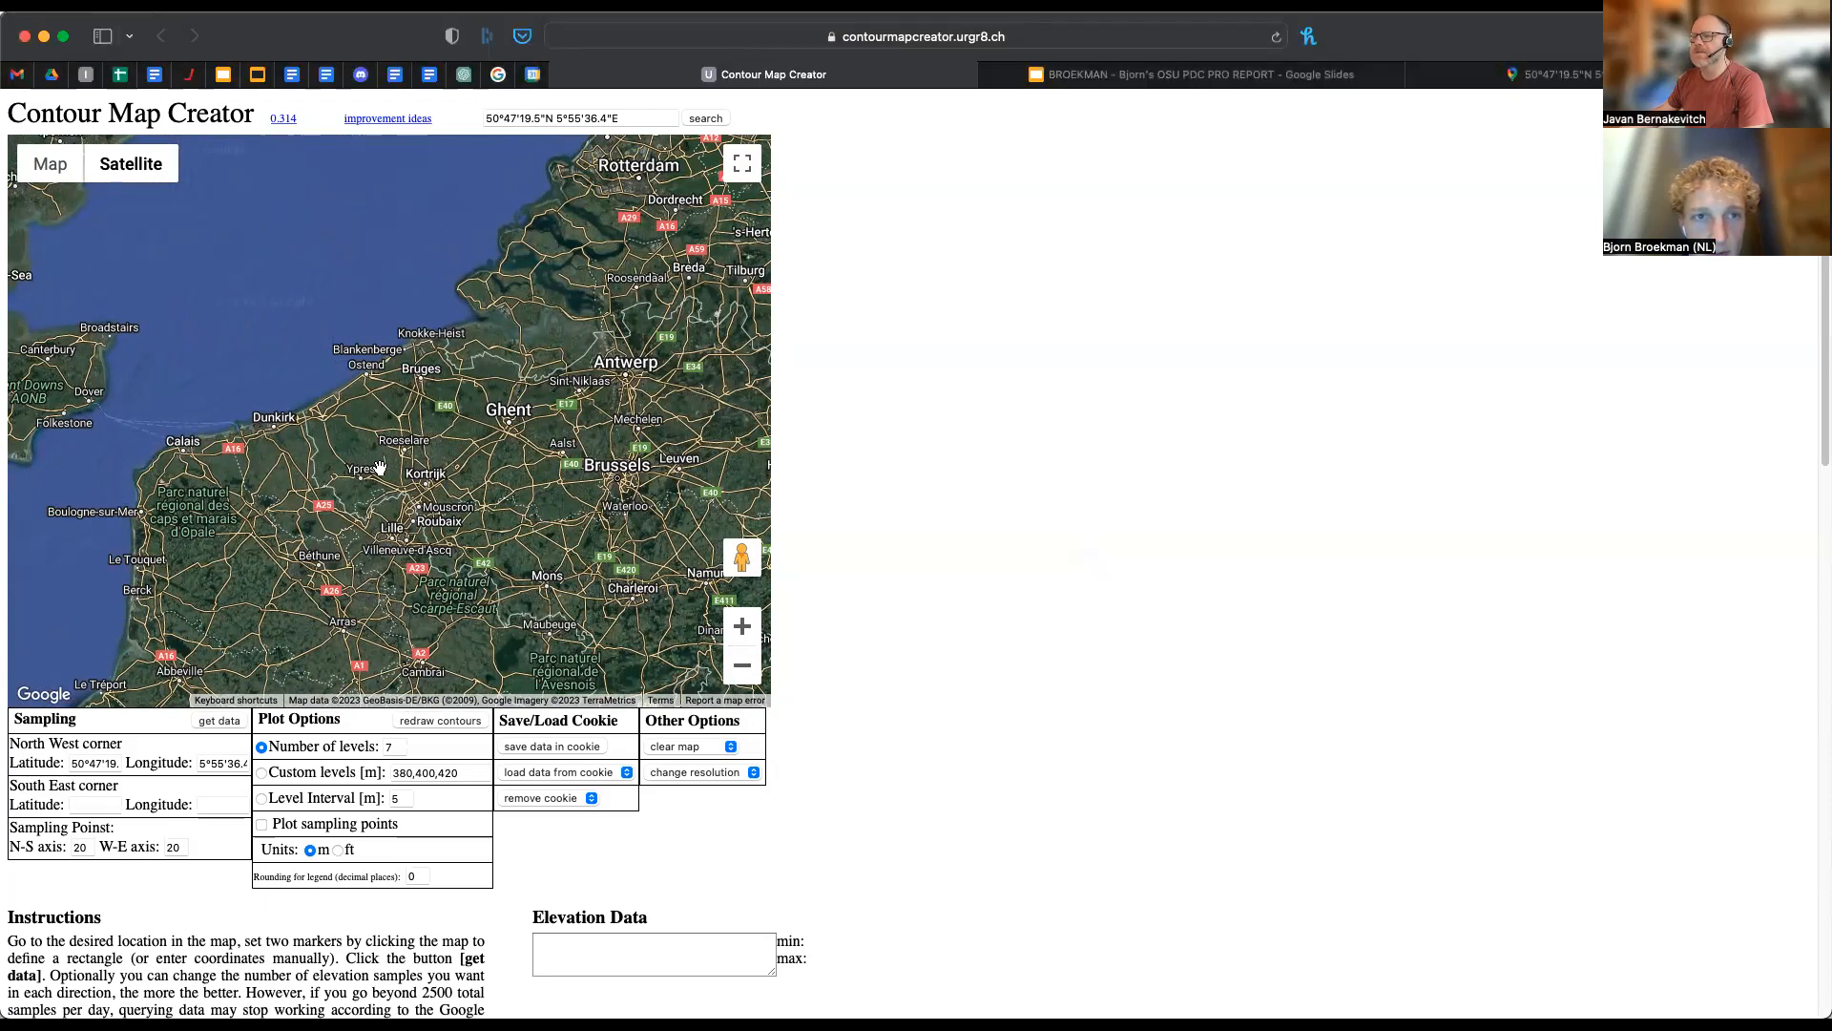
pyautogui.press('super+Tab')
pyautogui.press('super+Tab')
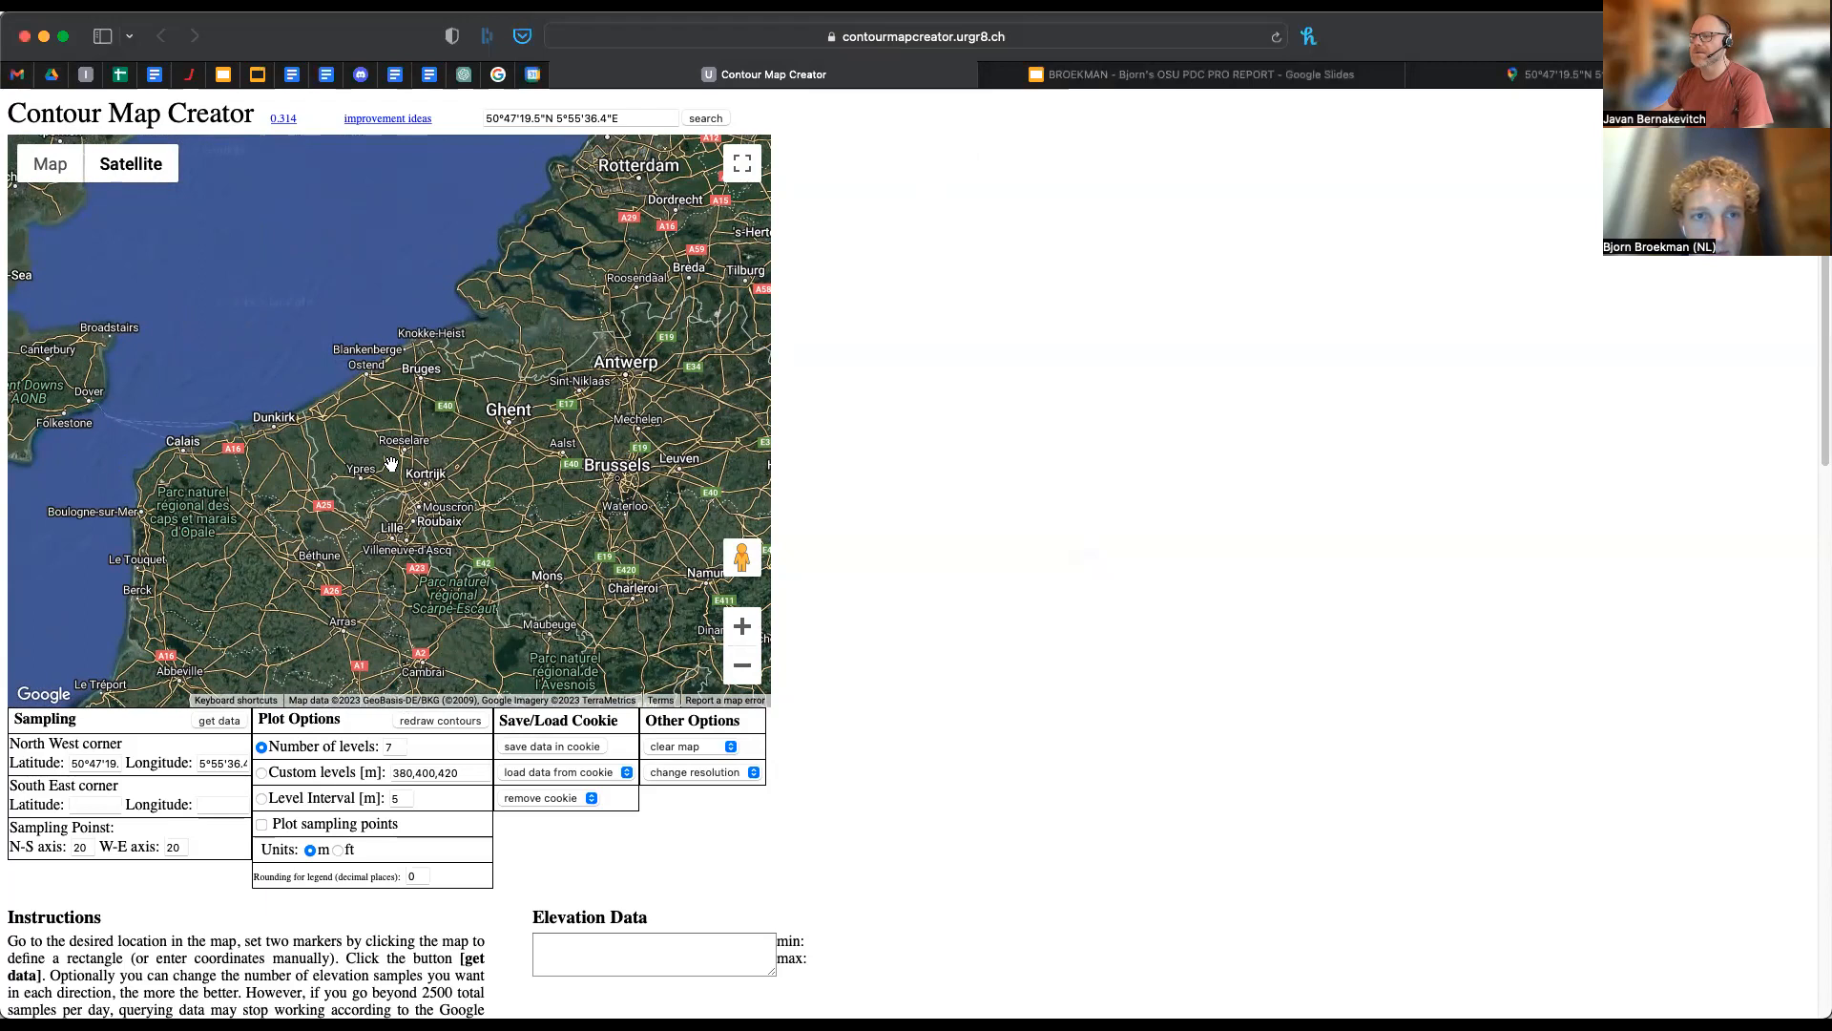
# - Look for the farm's area in western Belgium from Kortrijk to Ghent, and return to the overview of north-west Europe
pyautogui.scroll(4, 392, 458)
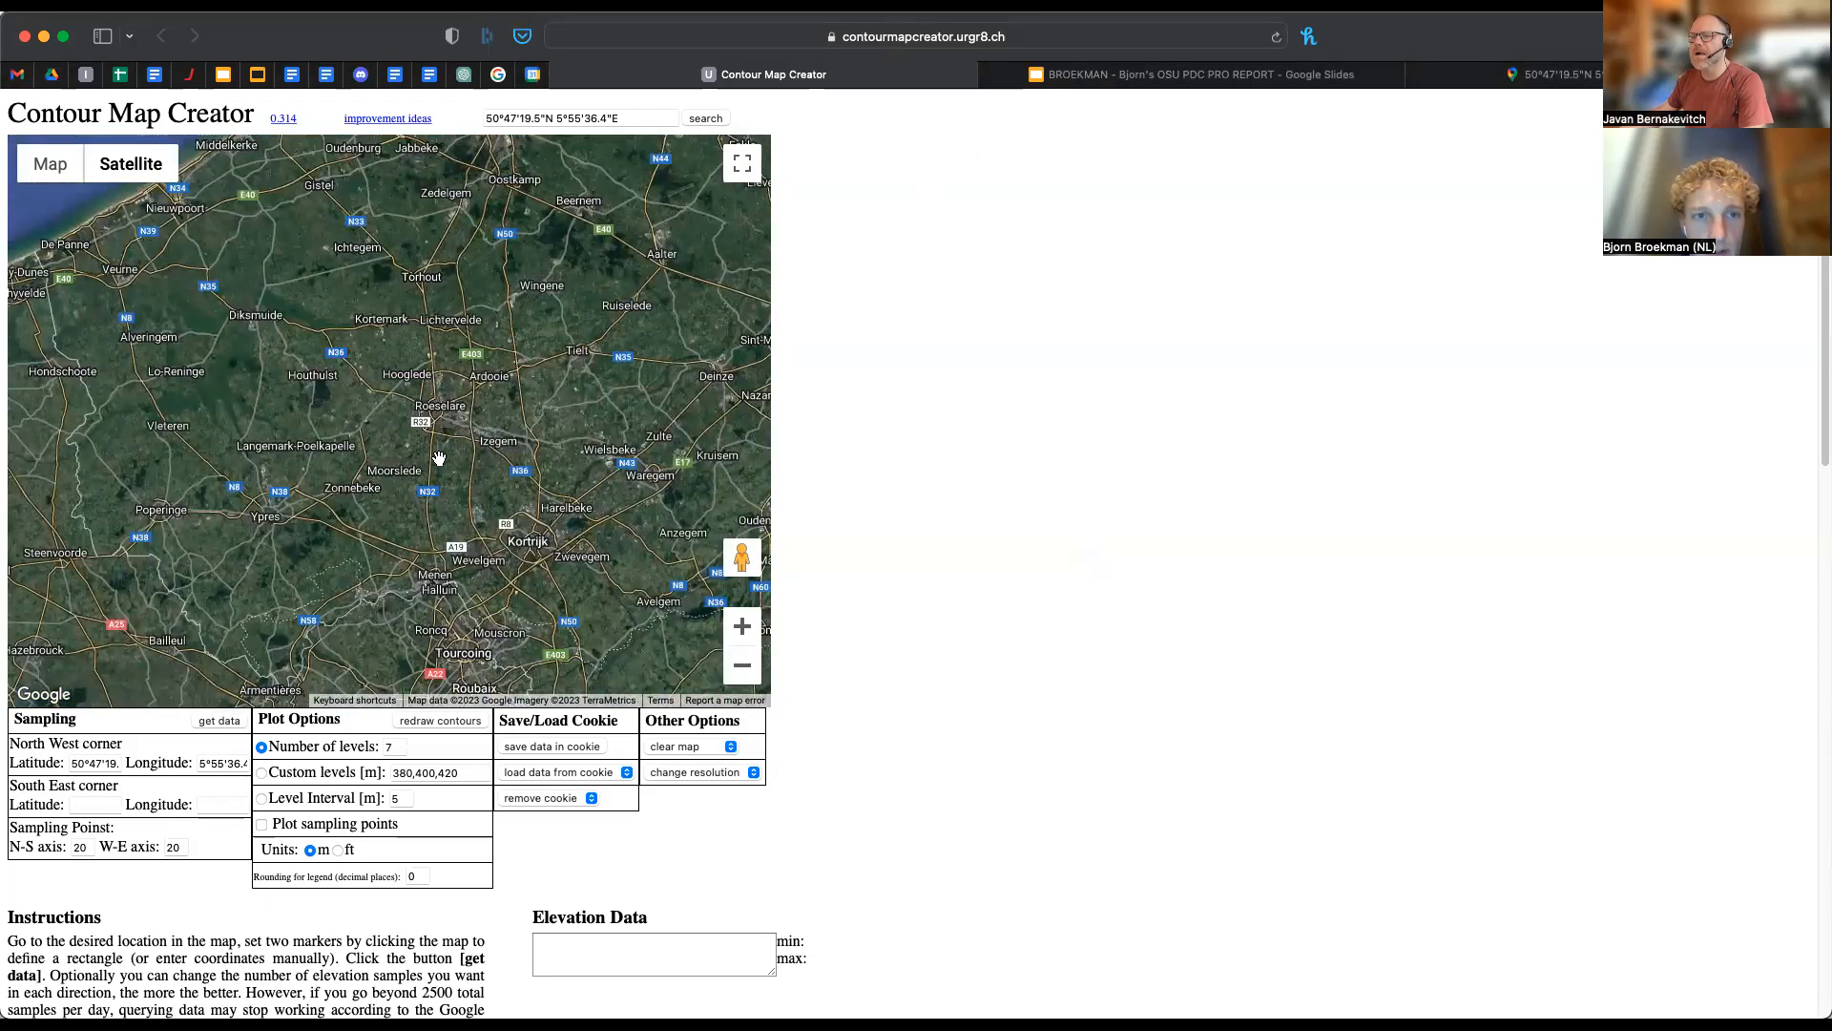
pyautogui.moveTo(513, 456); pyautogui.dragTo(283, 447)
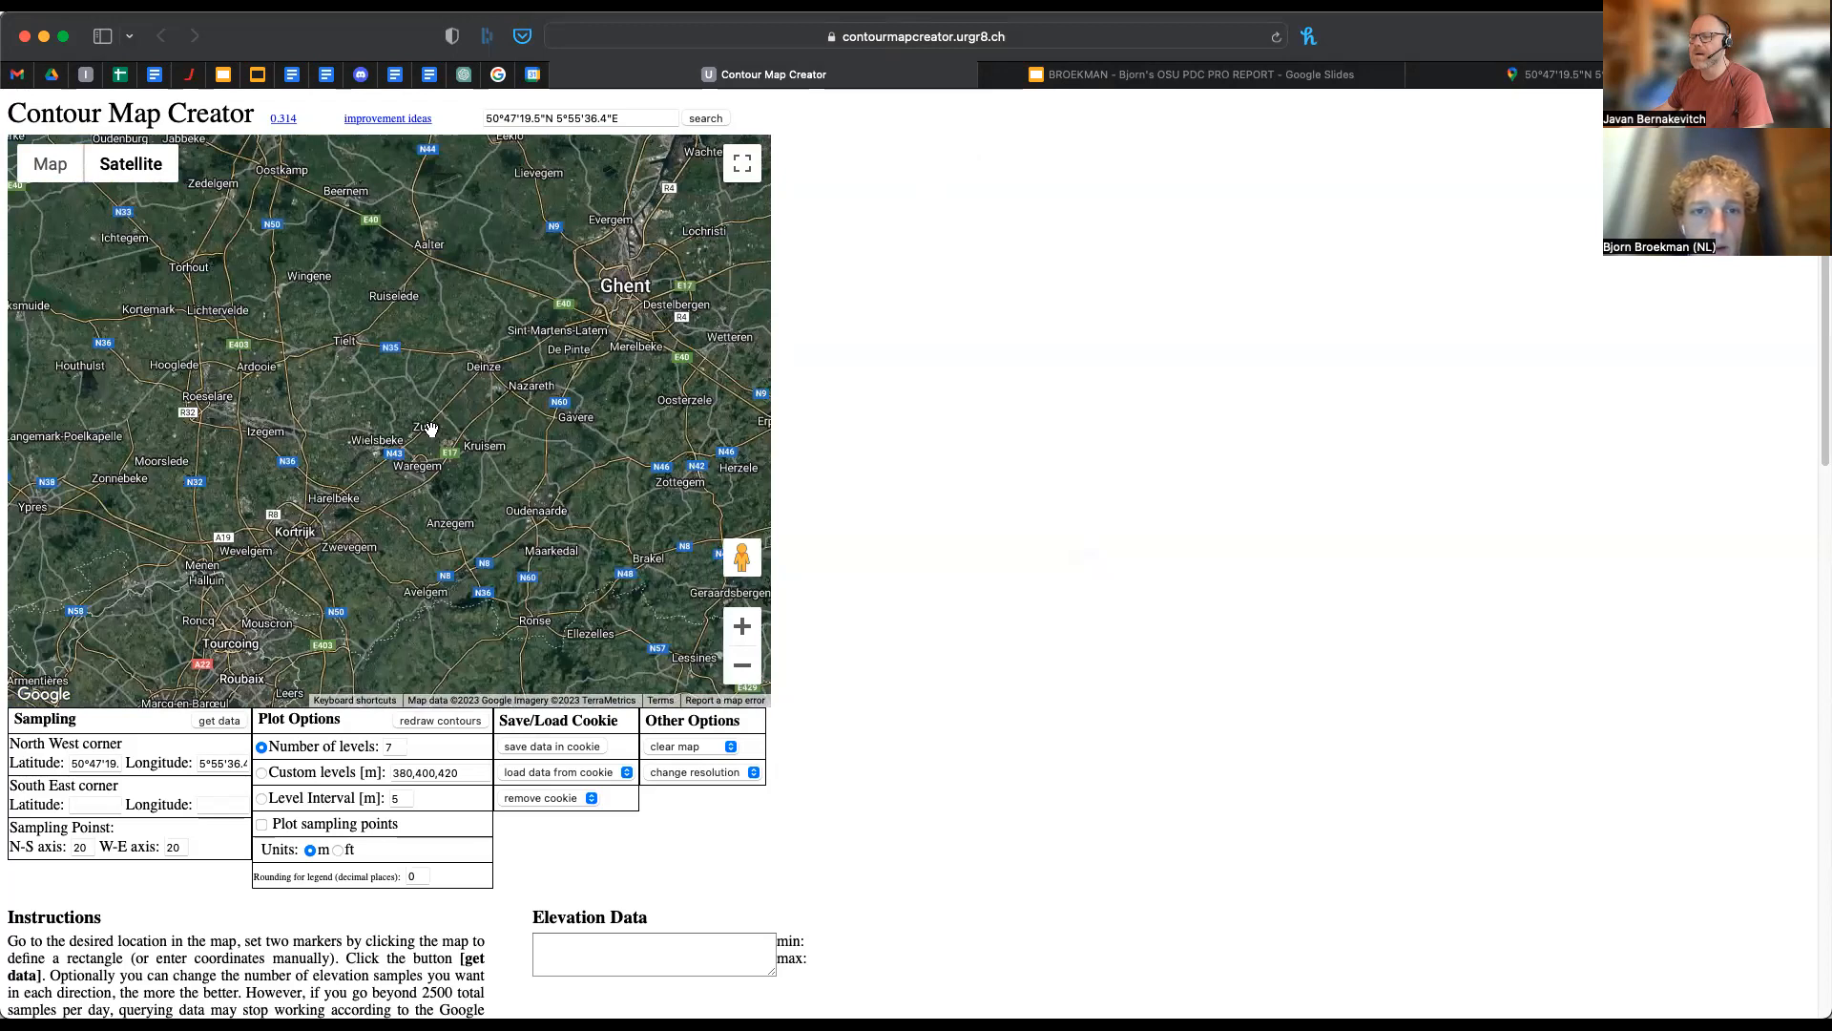
pyautogui.moveTo(513, 441); pyautogui.dragTo(300, 436)
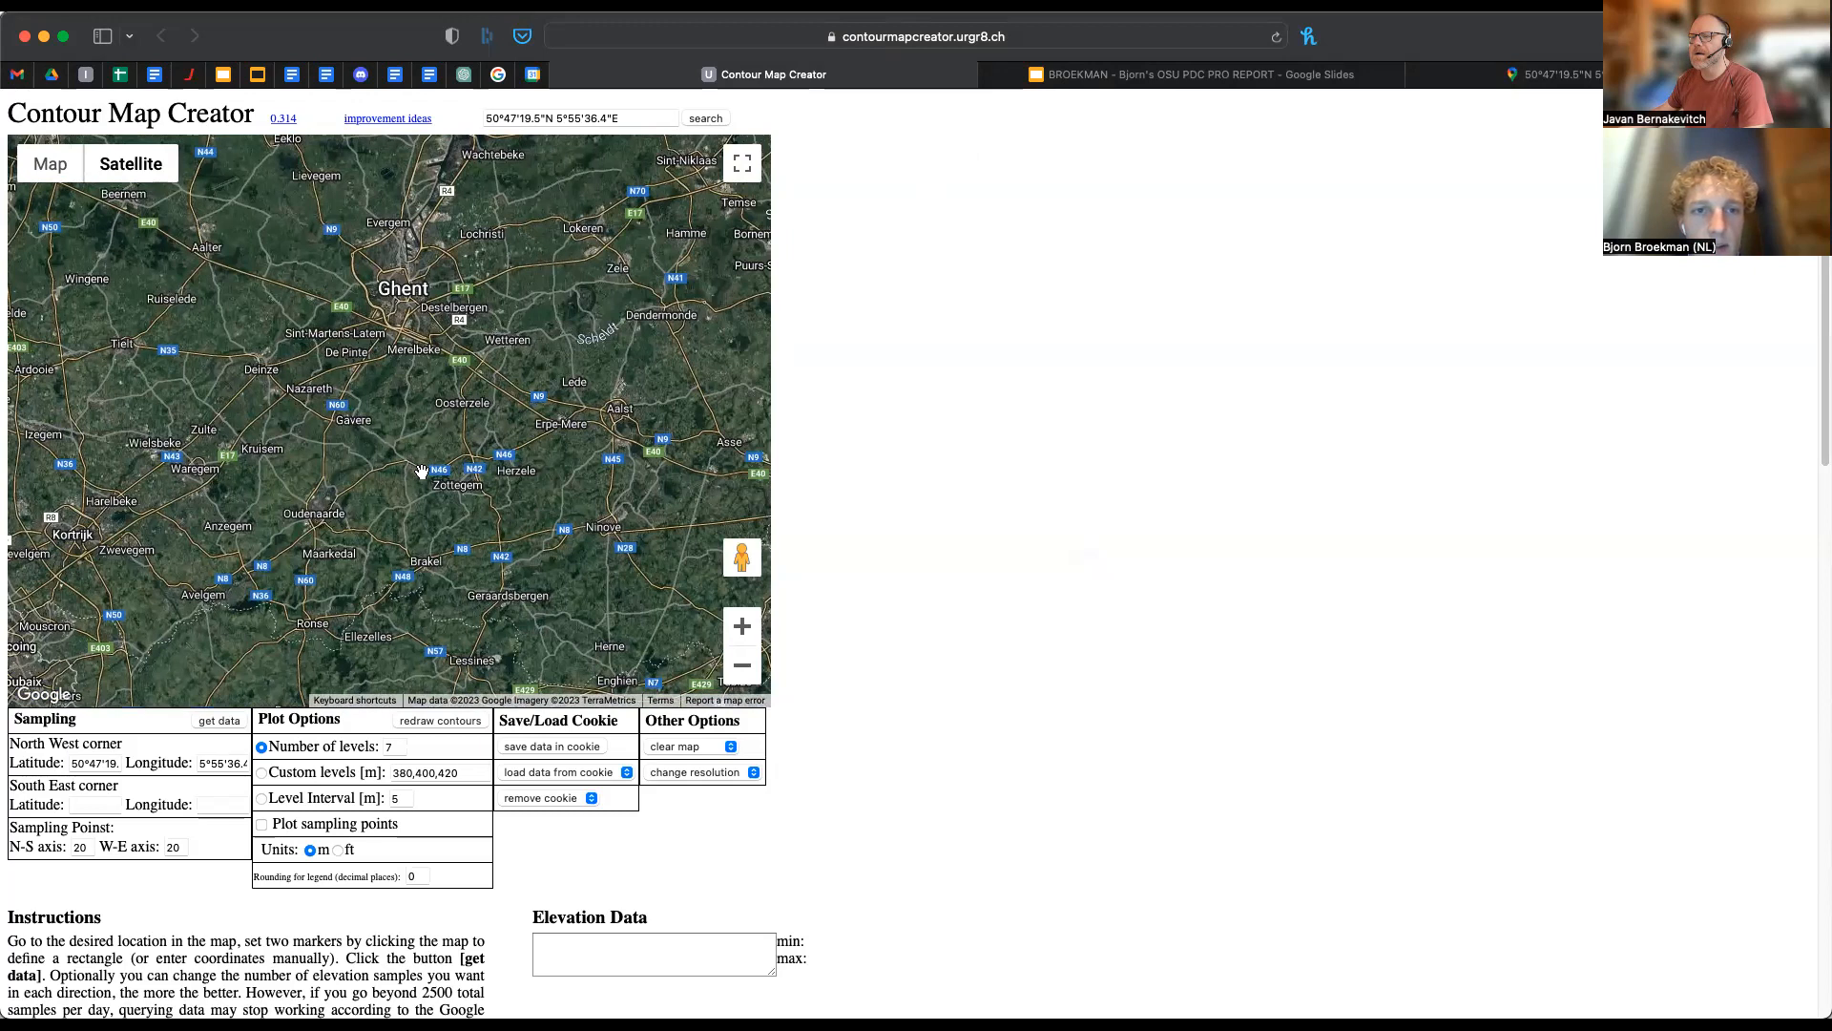
pyautogui.scroll(-2, 421, 472)
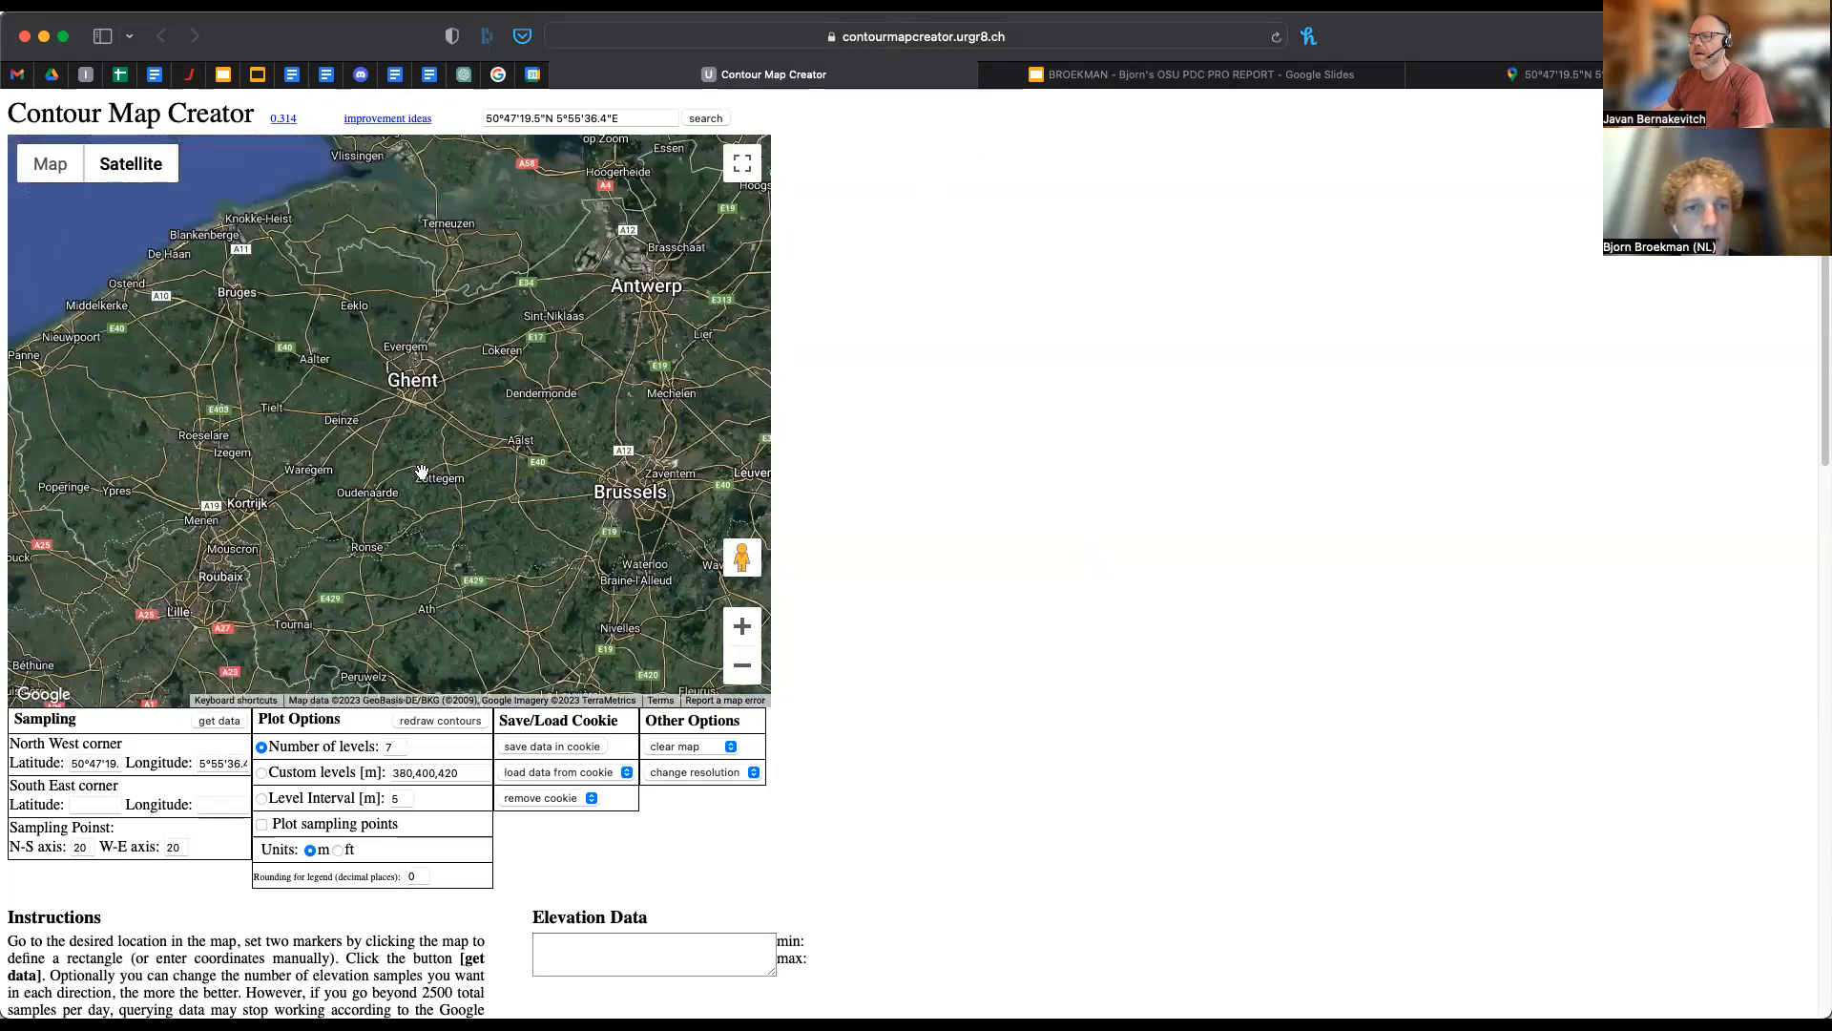
pyautogui.scroll(-1, 422, 472)
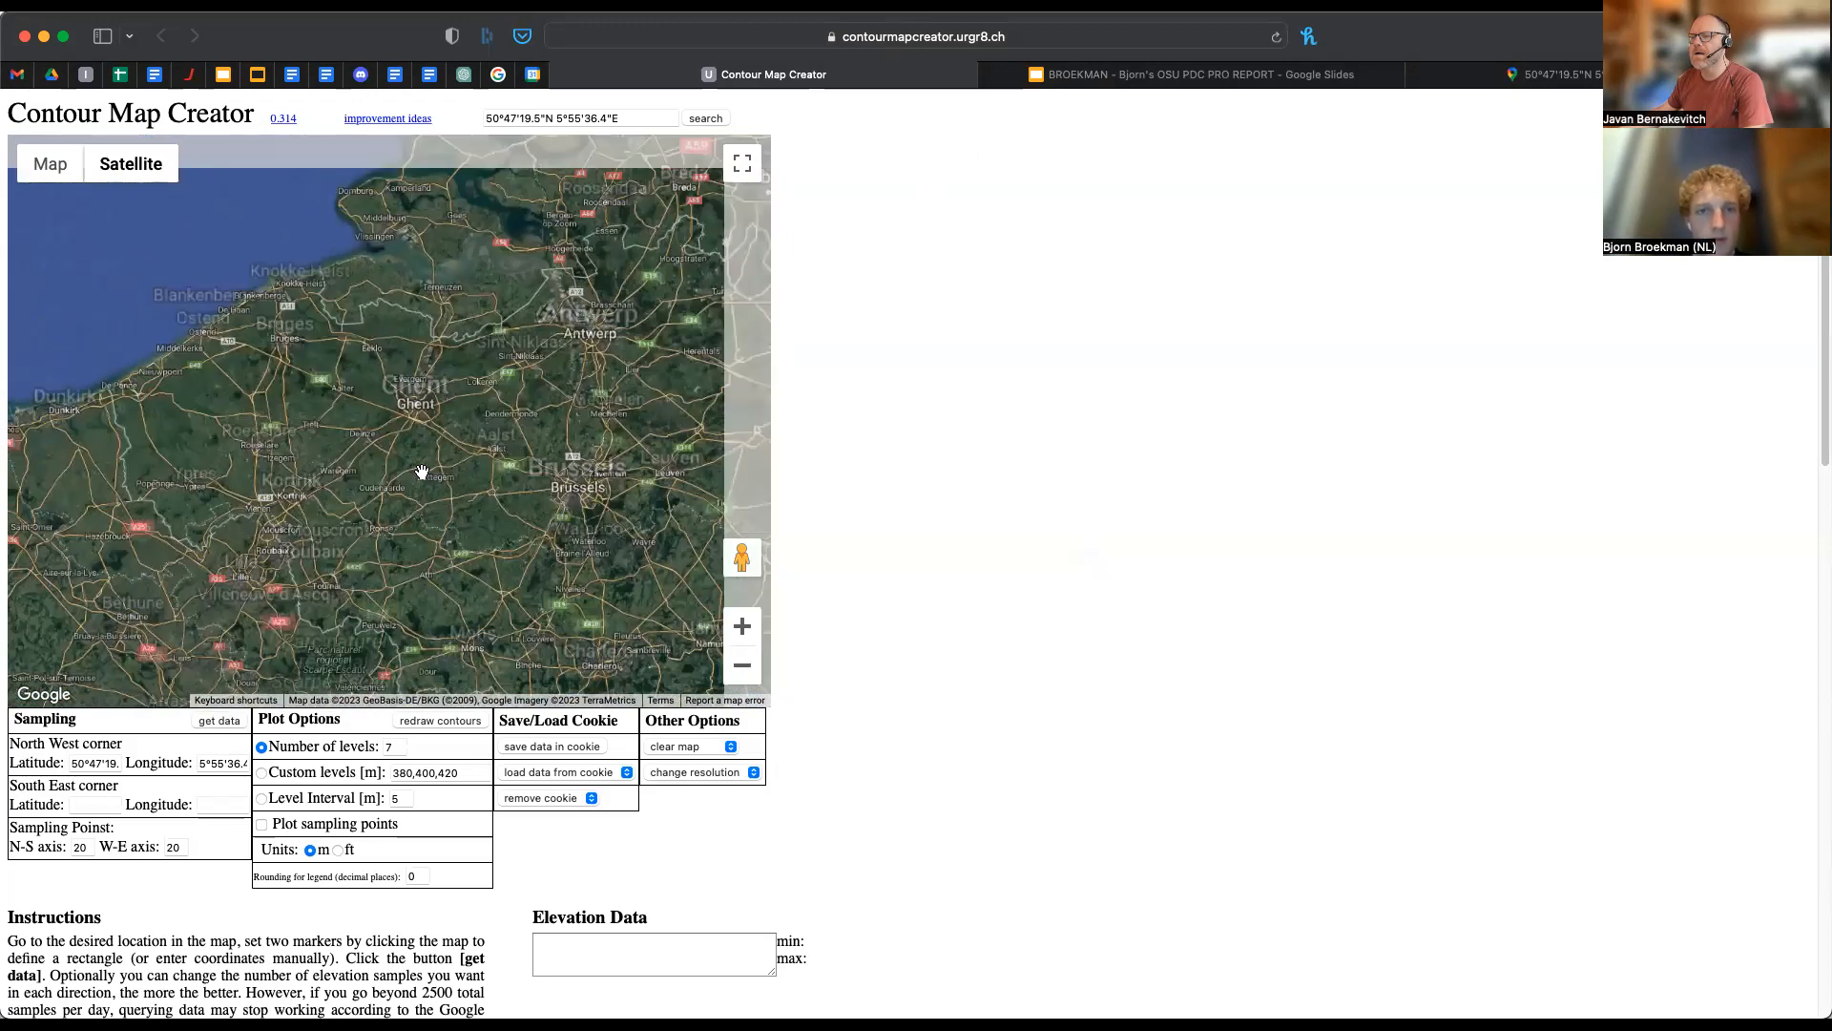
pyautogui.scroll(-1, 422, 472)
pyautogui.scroll(-1, 422, 472)
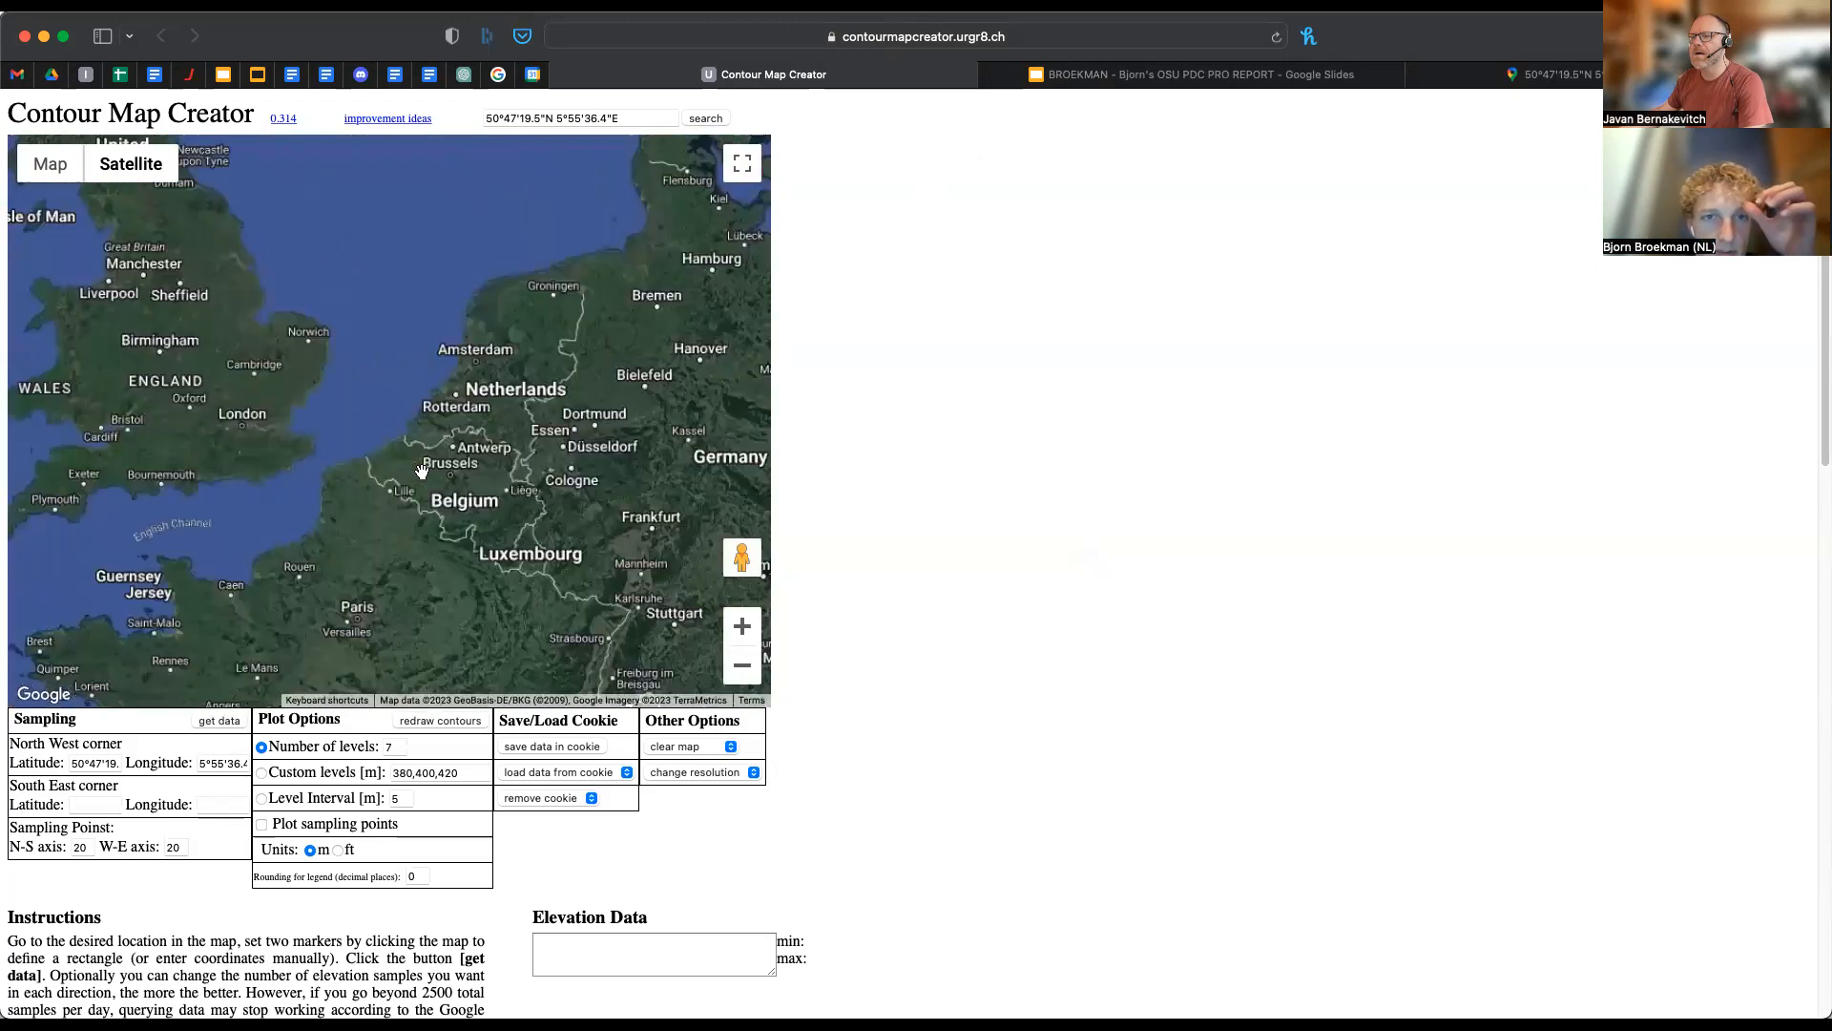
# - Look along the Dutch-Belgian border on the satellite map and find the area between Maastricht and Aachen
pyautogui.moveTo(422, 472); pyautogui.dragTo(359, 484)
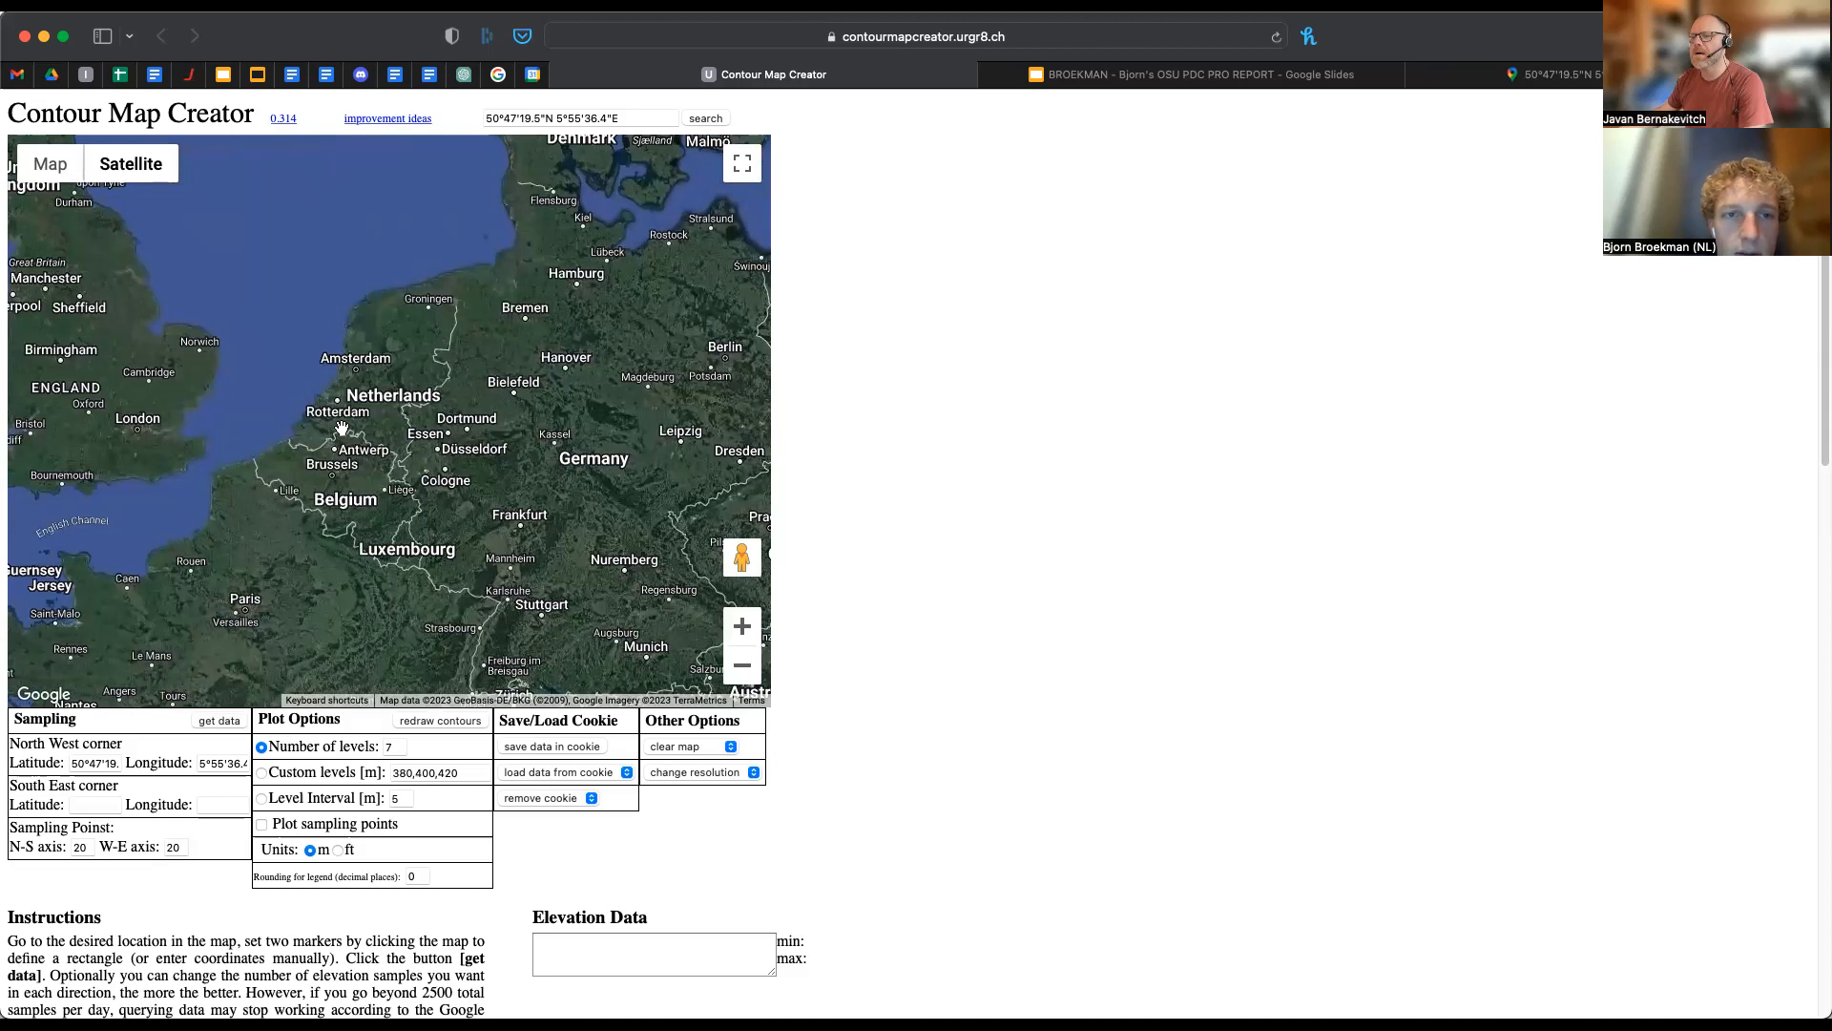
pyautogui.scroll(2, 324, 432)
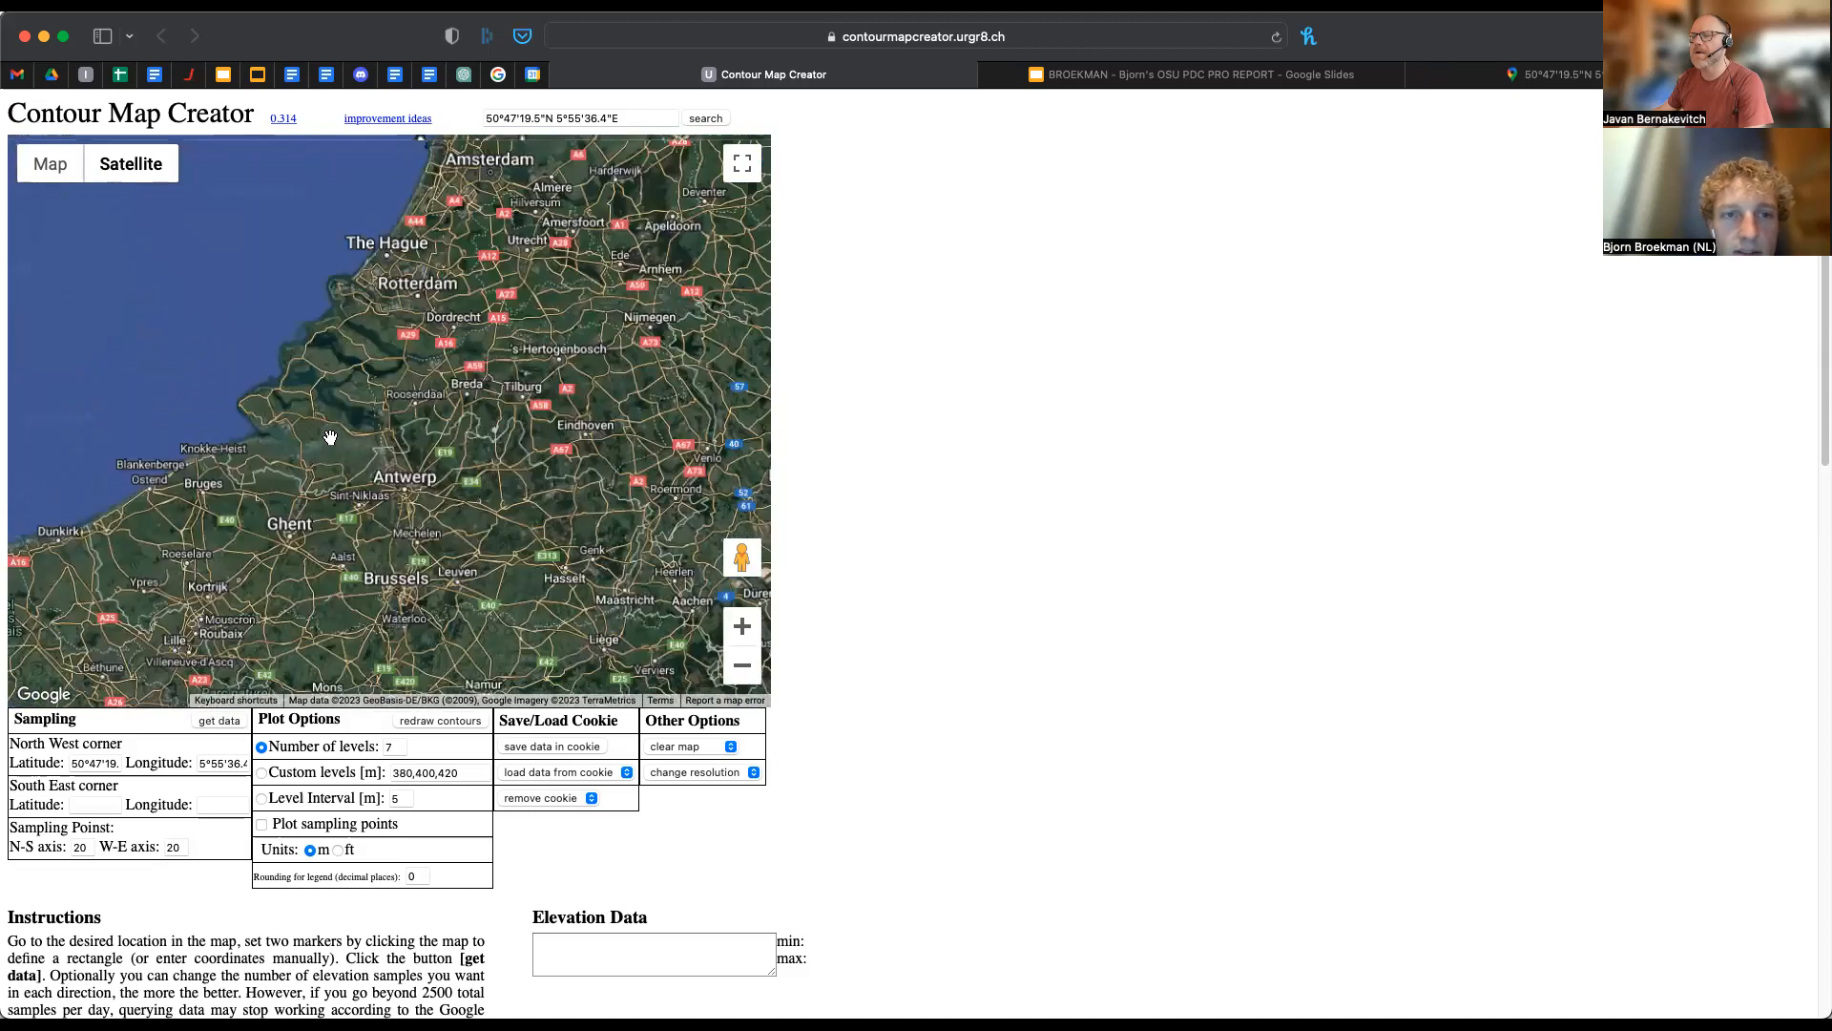
pyautogui.scroll(1, 540, 403)
pyautogui.moveTo(627, 387); pyautogui.dragTo(541, 257)
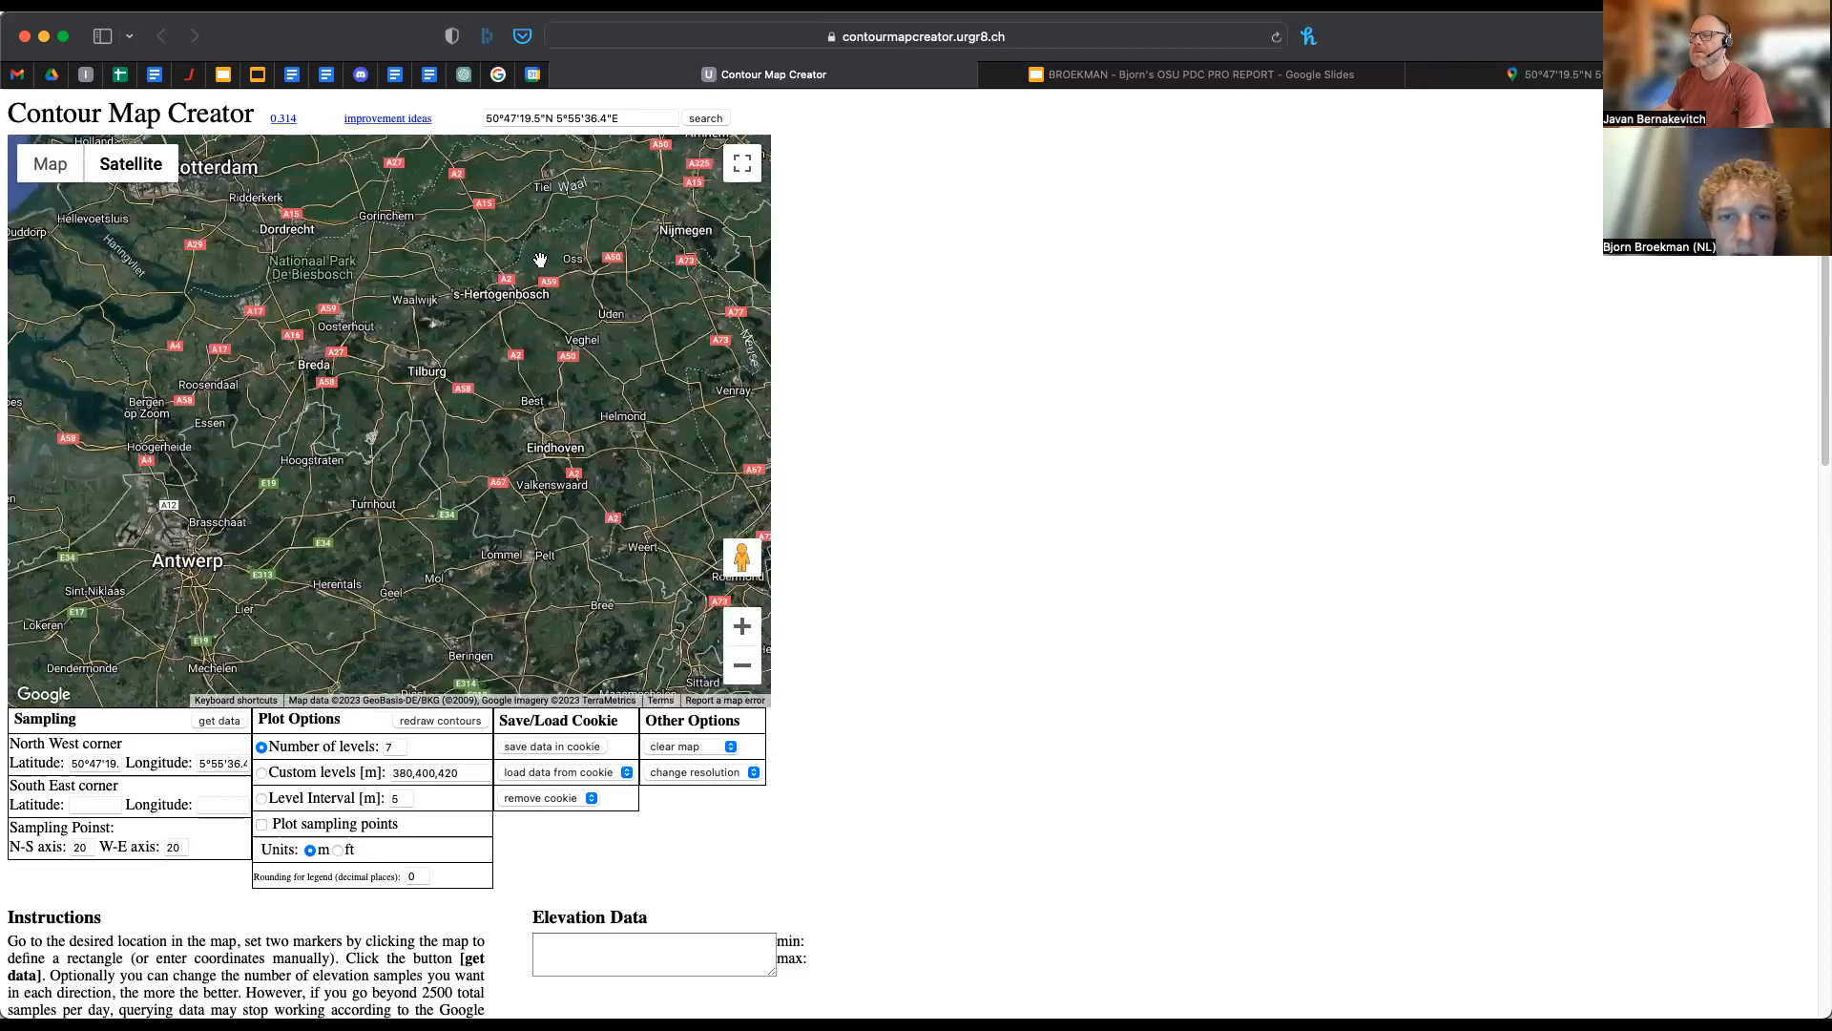
pyautogui.moveTo(510, 456); pyautogui.dragTo(504, 243)
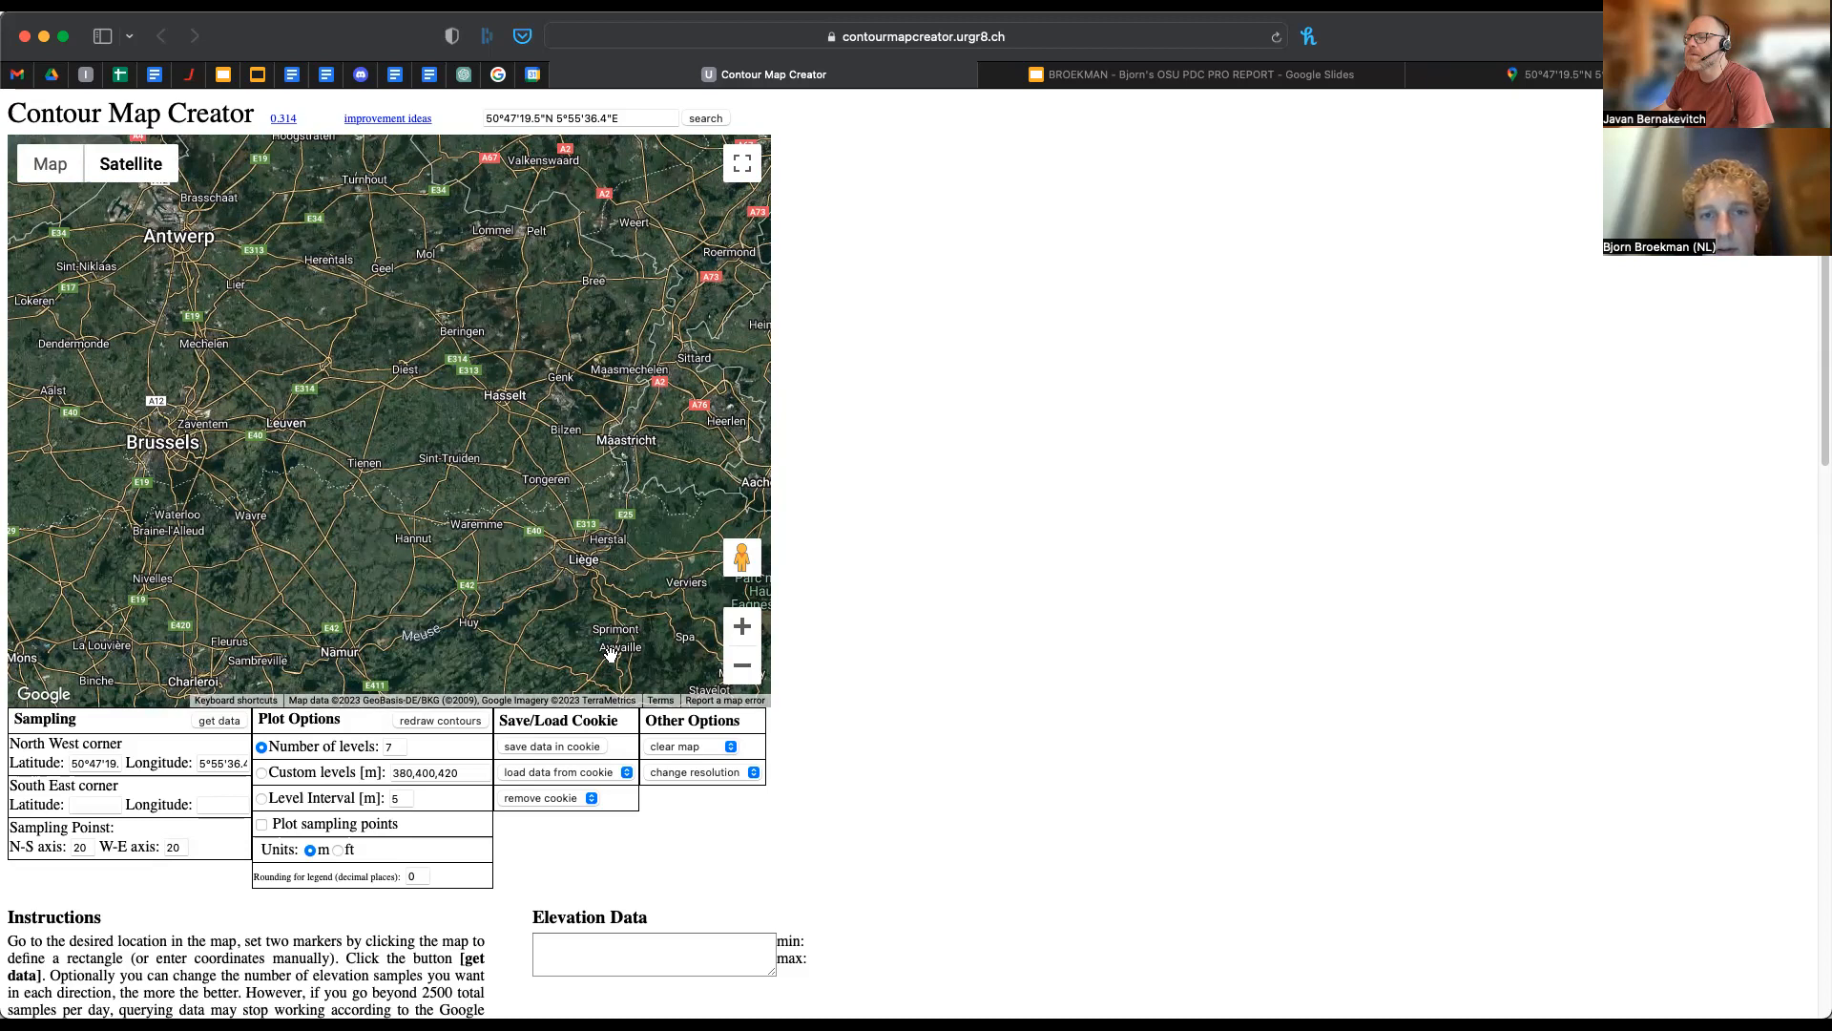
pyautogui.moveTo(741, 481); pyautogui.dragTo(622, 470)
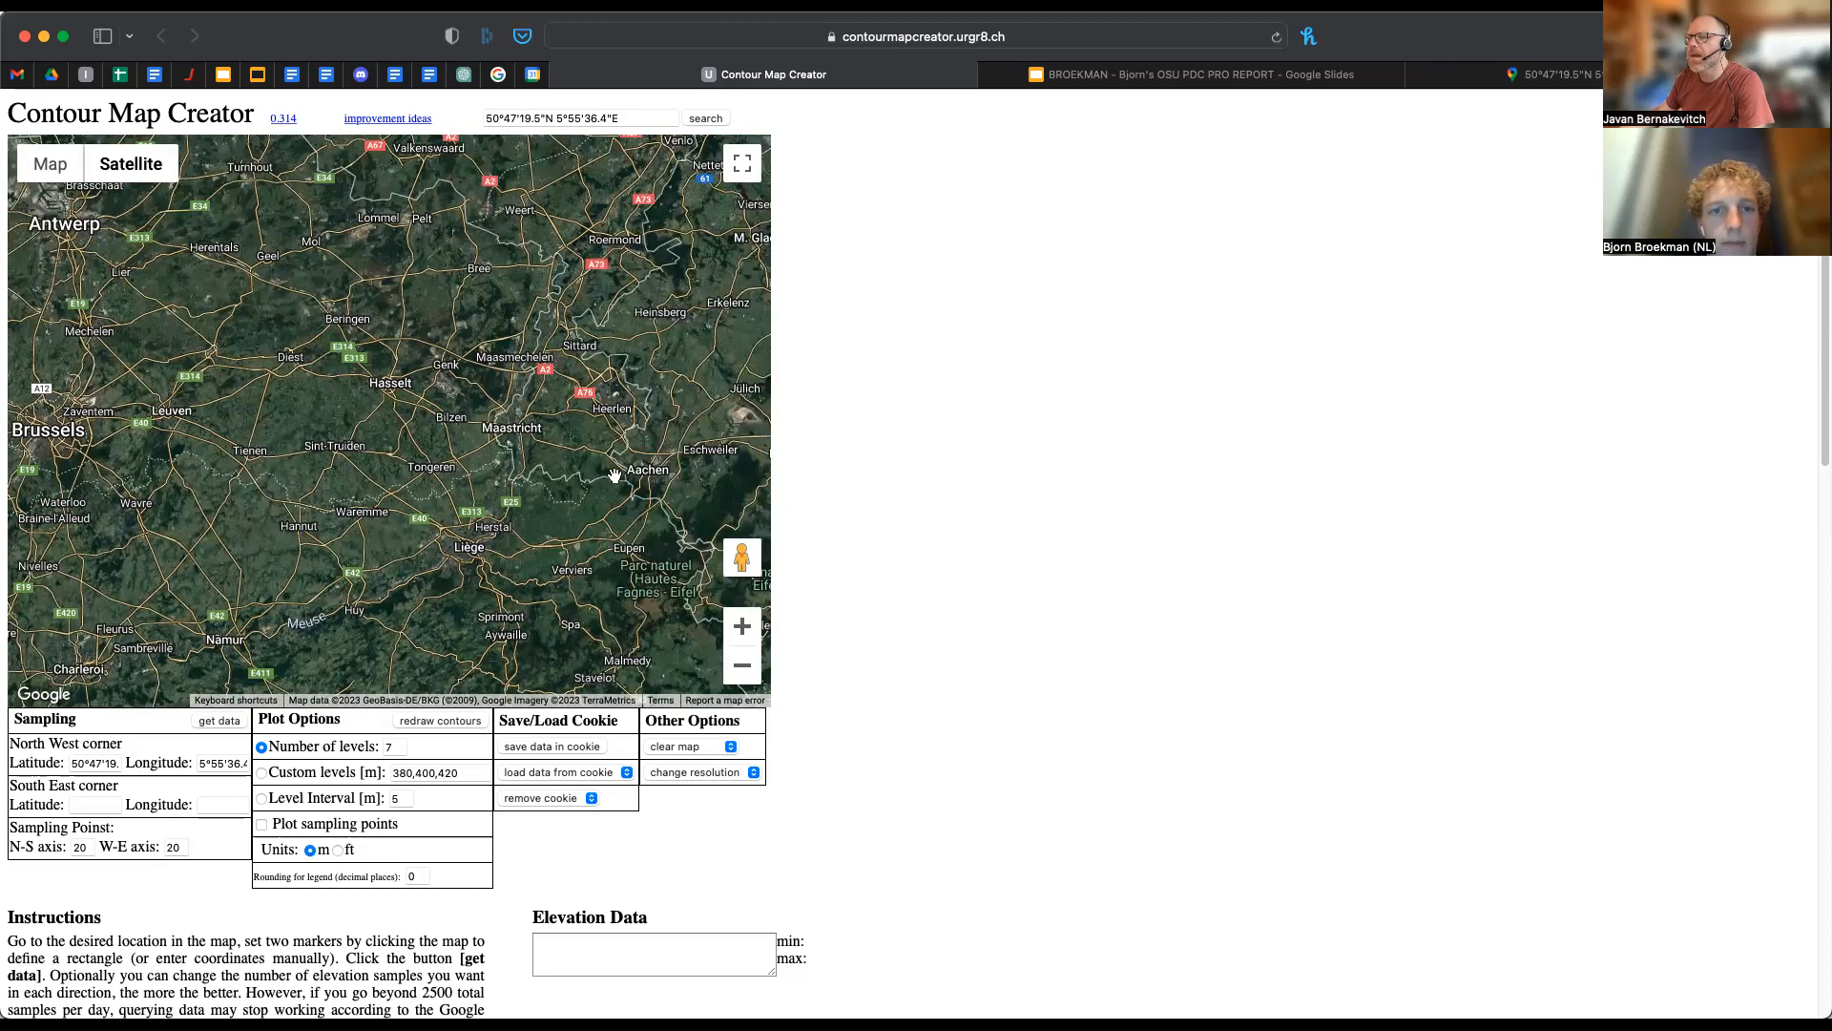
pyautogui.scroll(2, 588, 467)
pyautogui.scroll(2, 592, 475)
pyautogui.moveTo(609, 471); pyautogui.dragTo(458, 477)
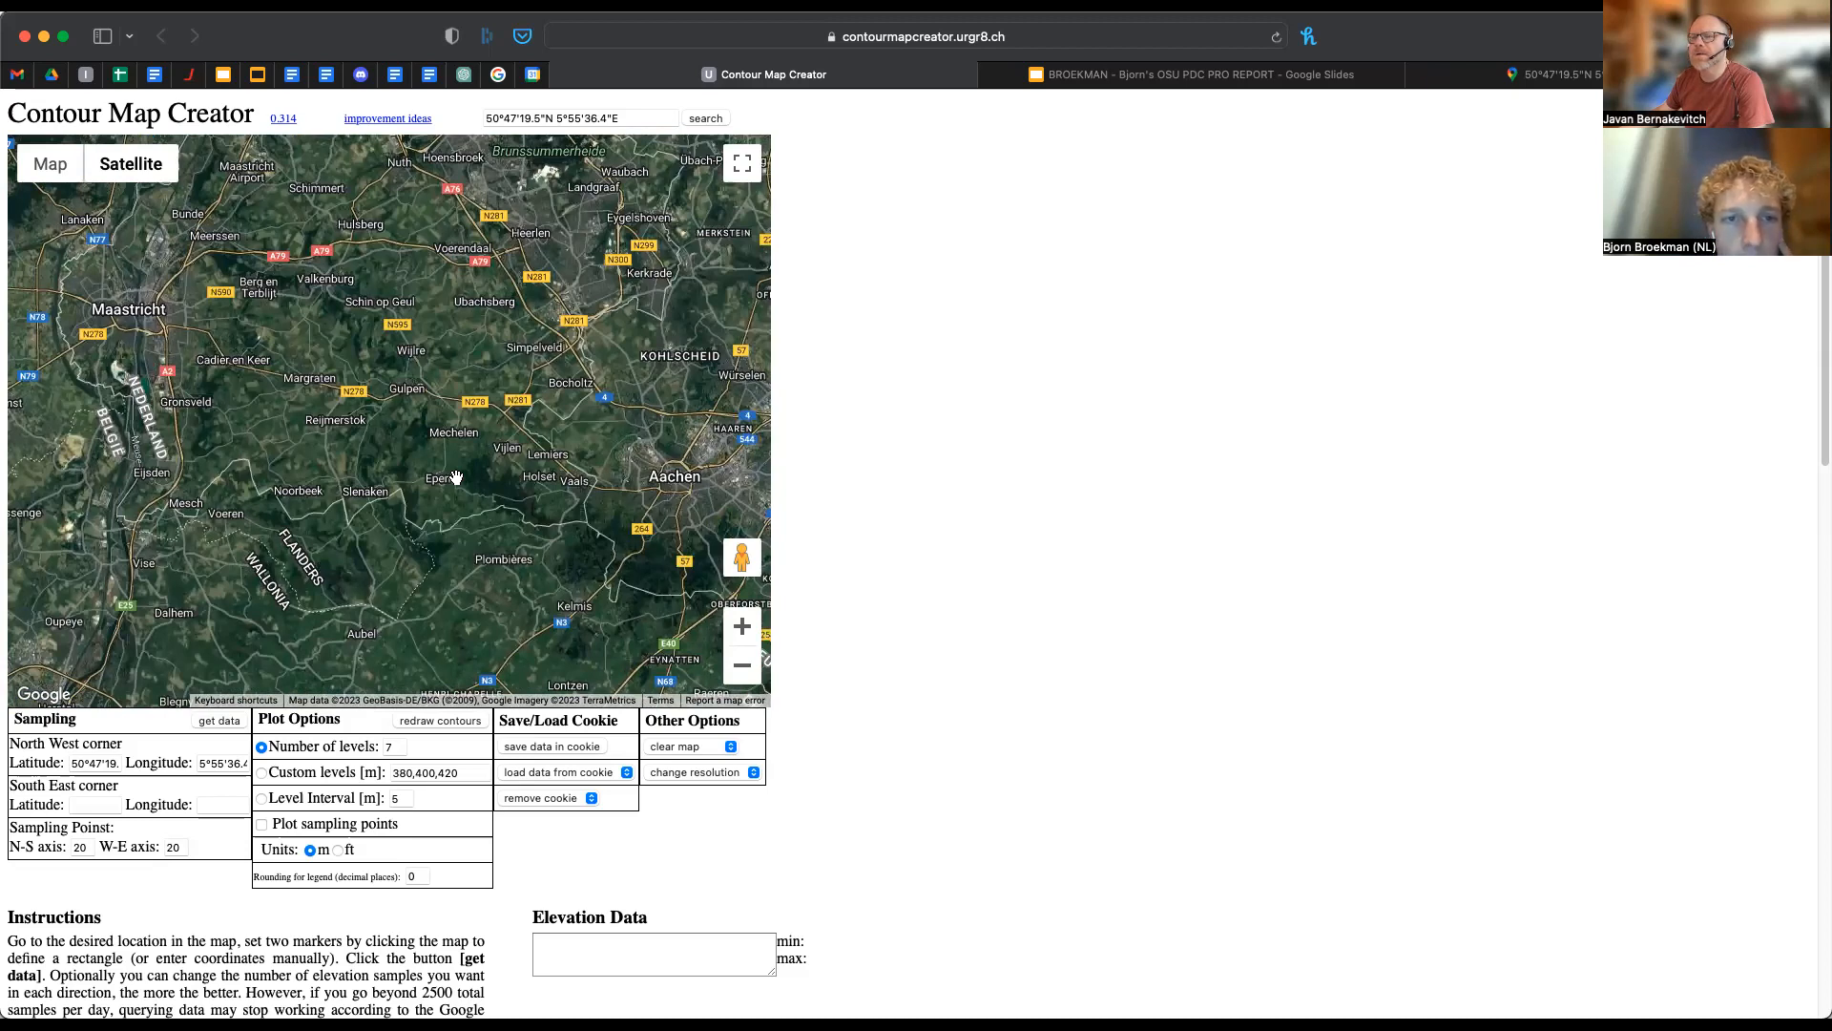
# - Locate the farm's fields south-west of Kleeberg near Mechelen on the satellite map
pyautogui.scroll(5, 458, 487)
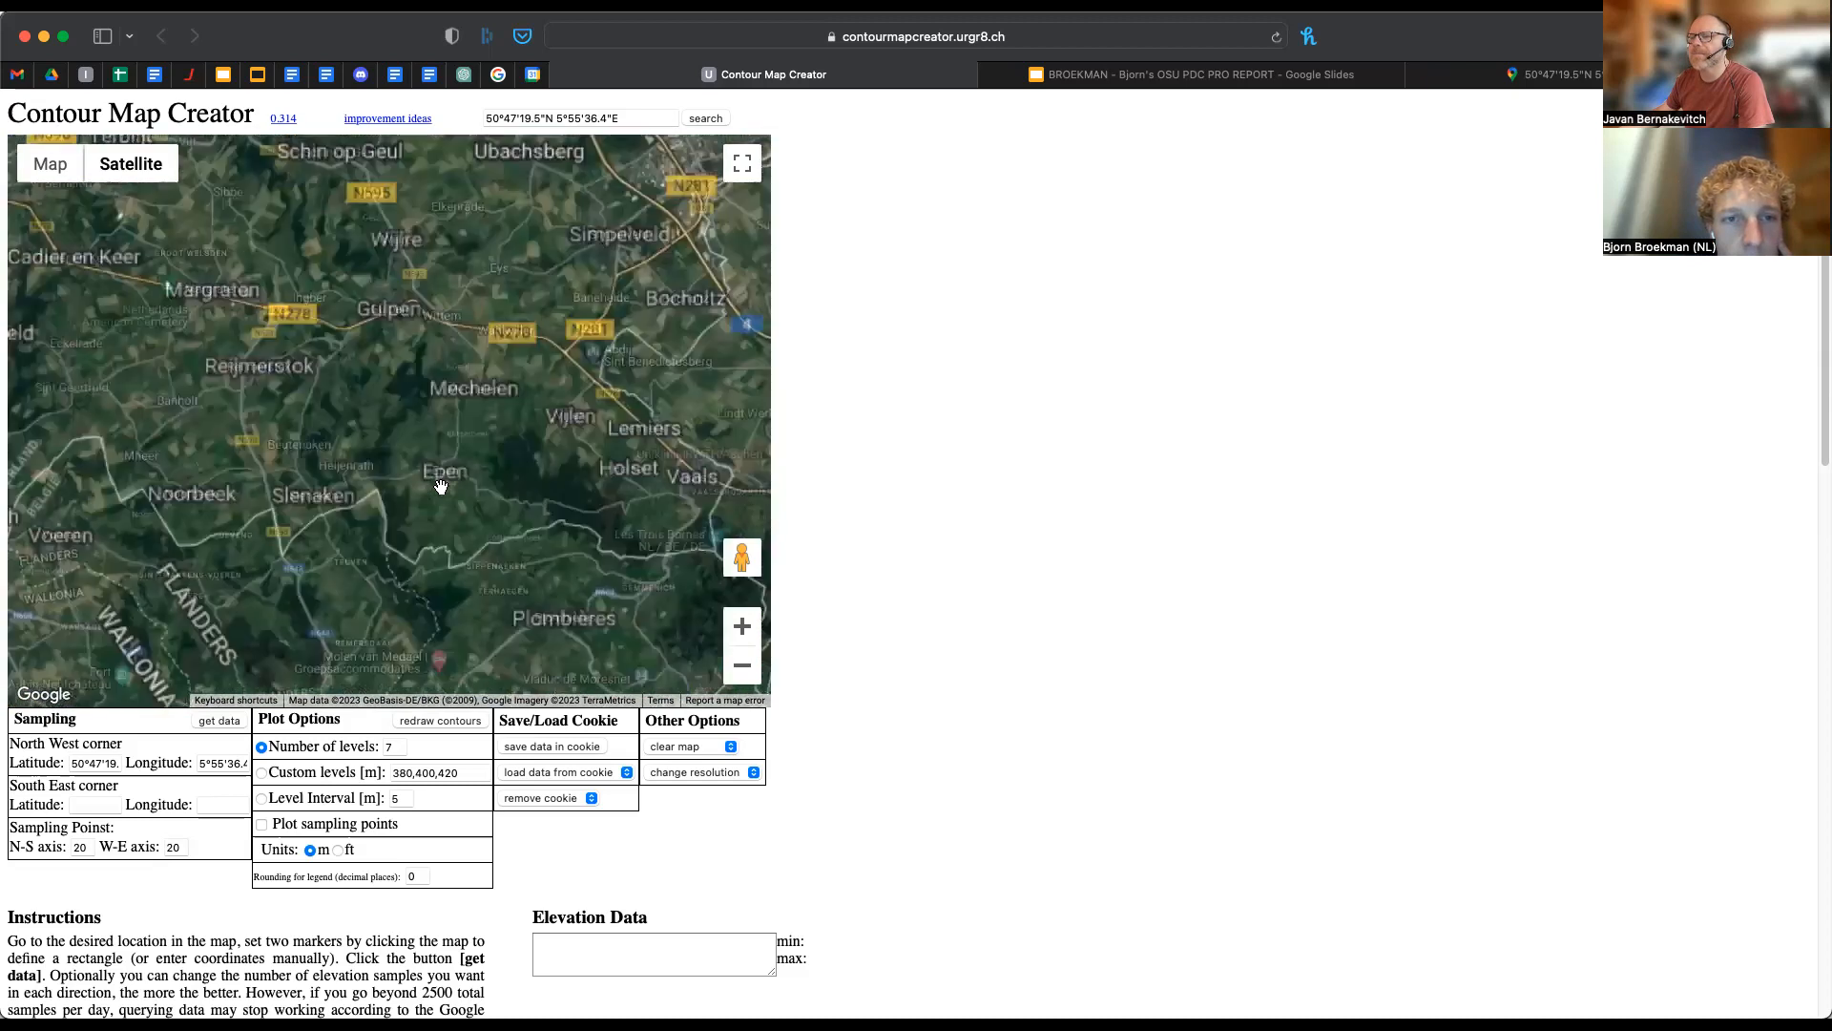
pyautogui.scroll(3, 458, 491)
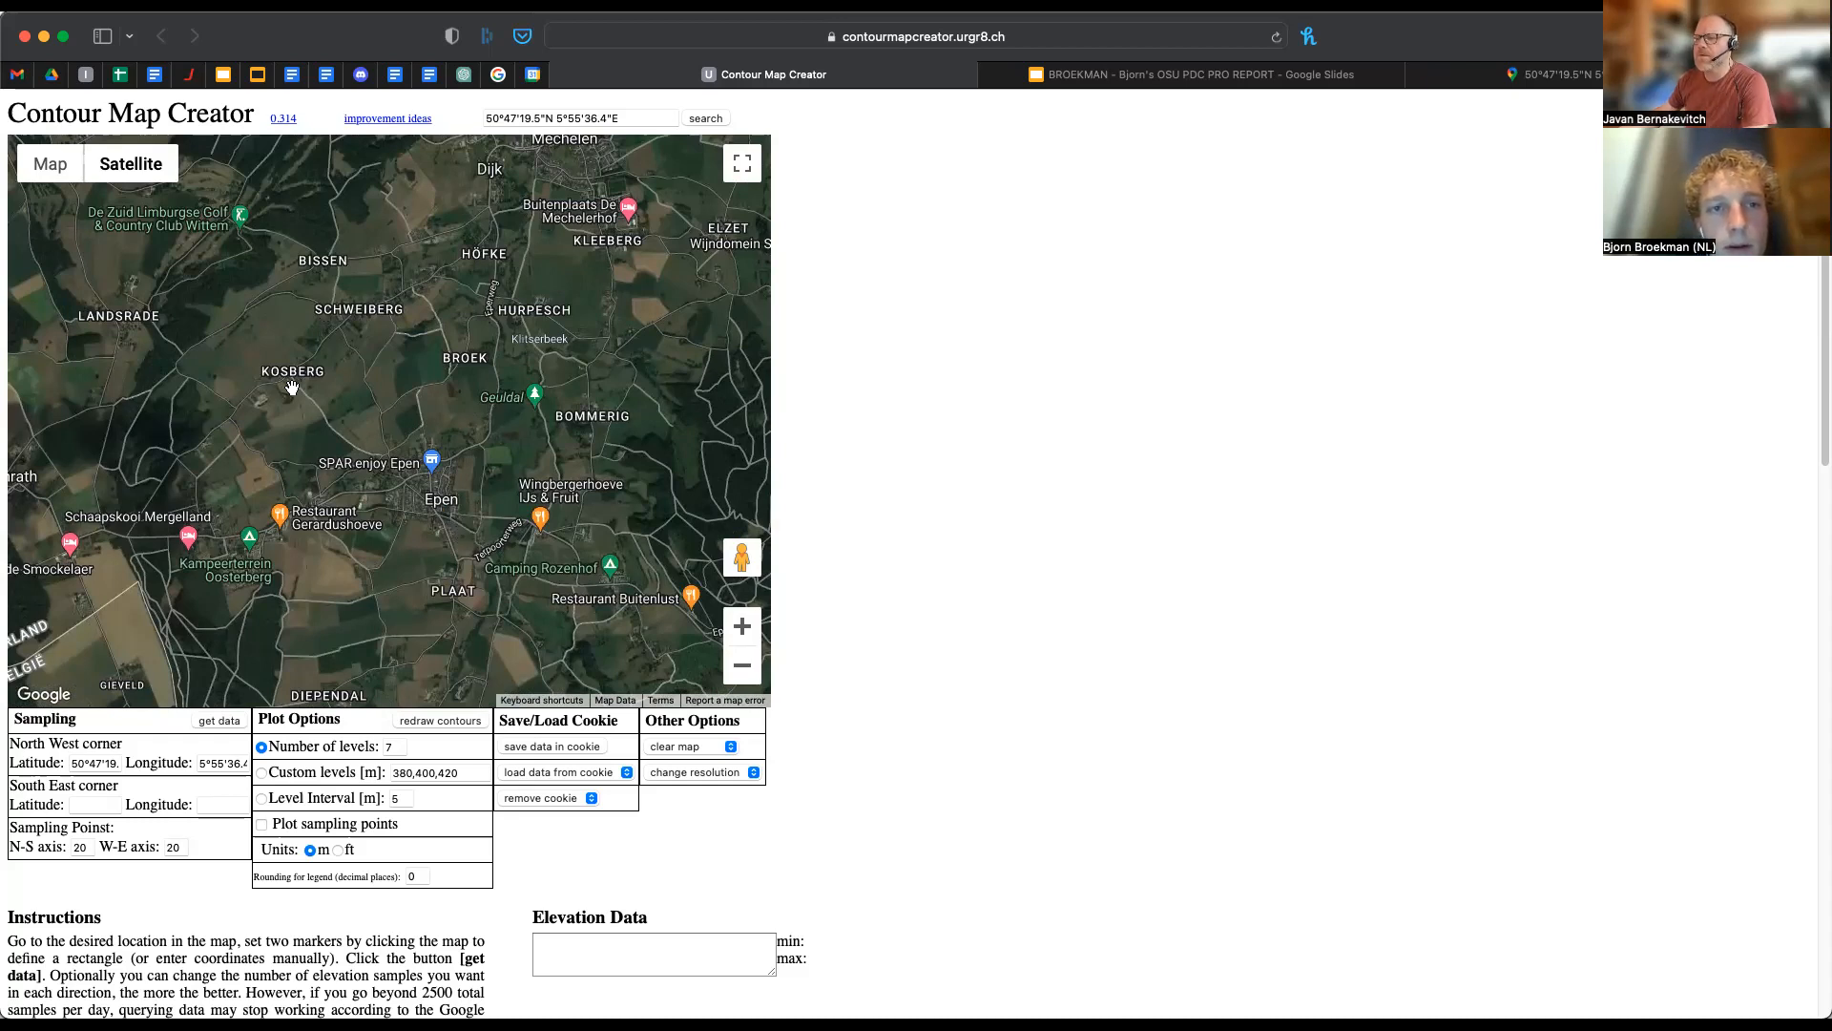
pyautogui.moveTo(550, 232); pyautogui.dragTo(430, 511)
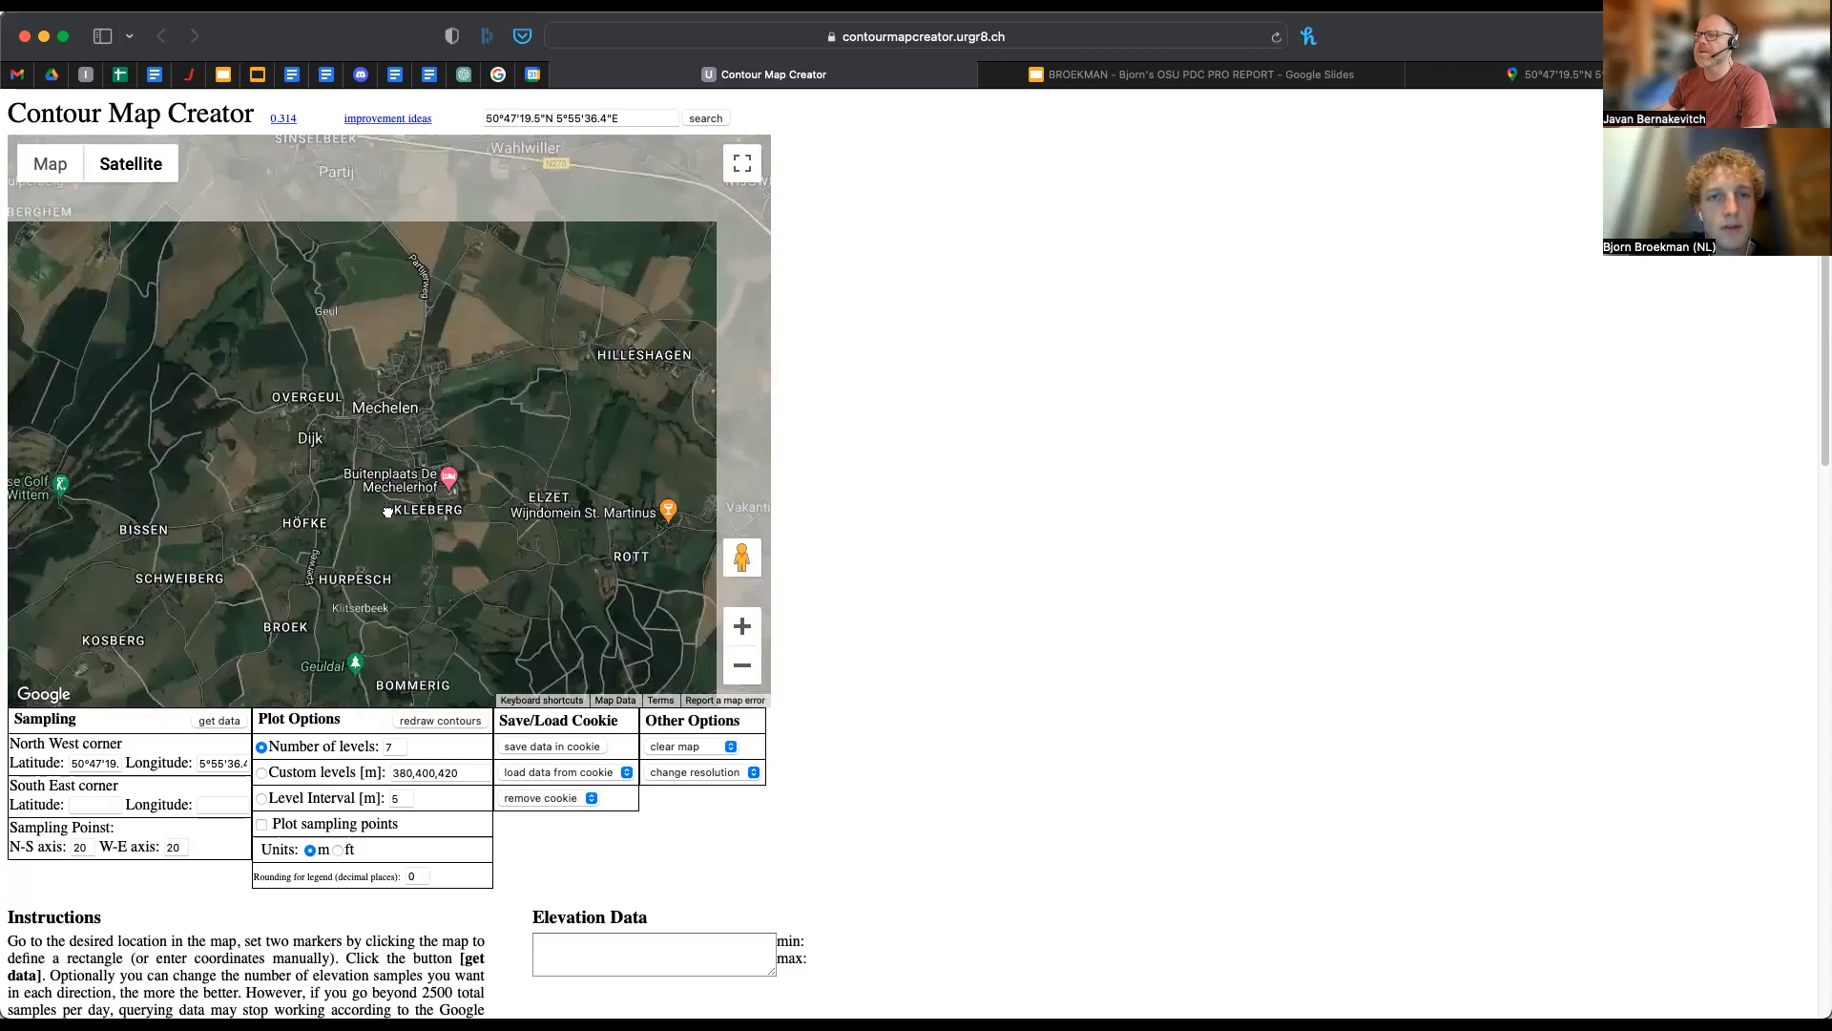
pyautogui.scroll(3, 430, 511)
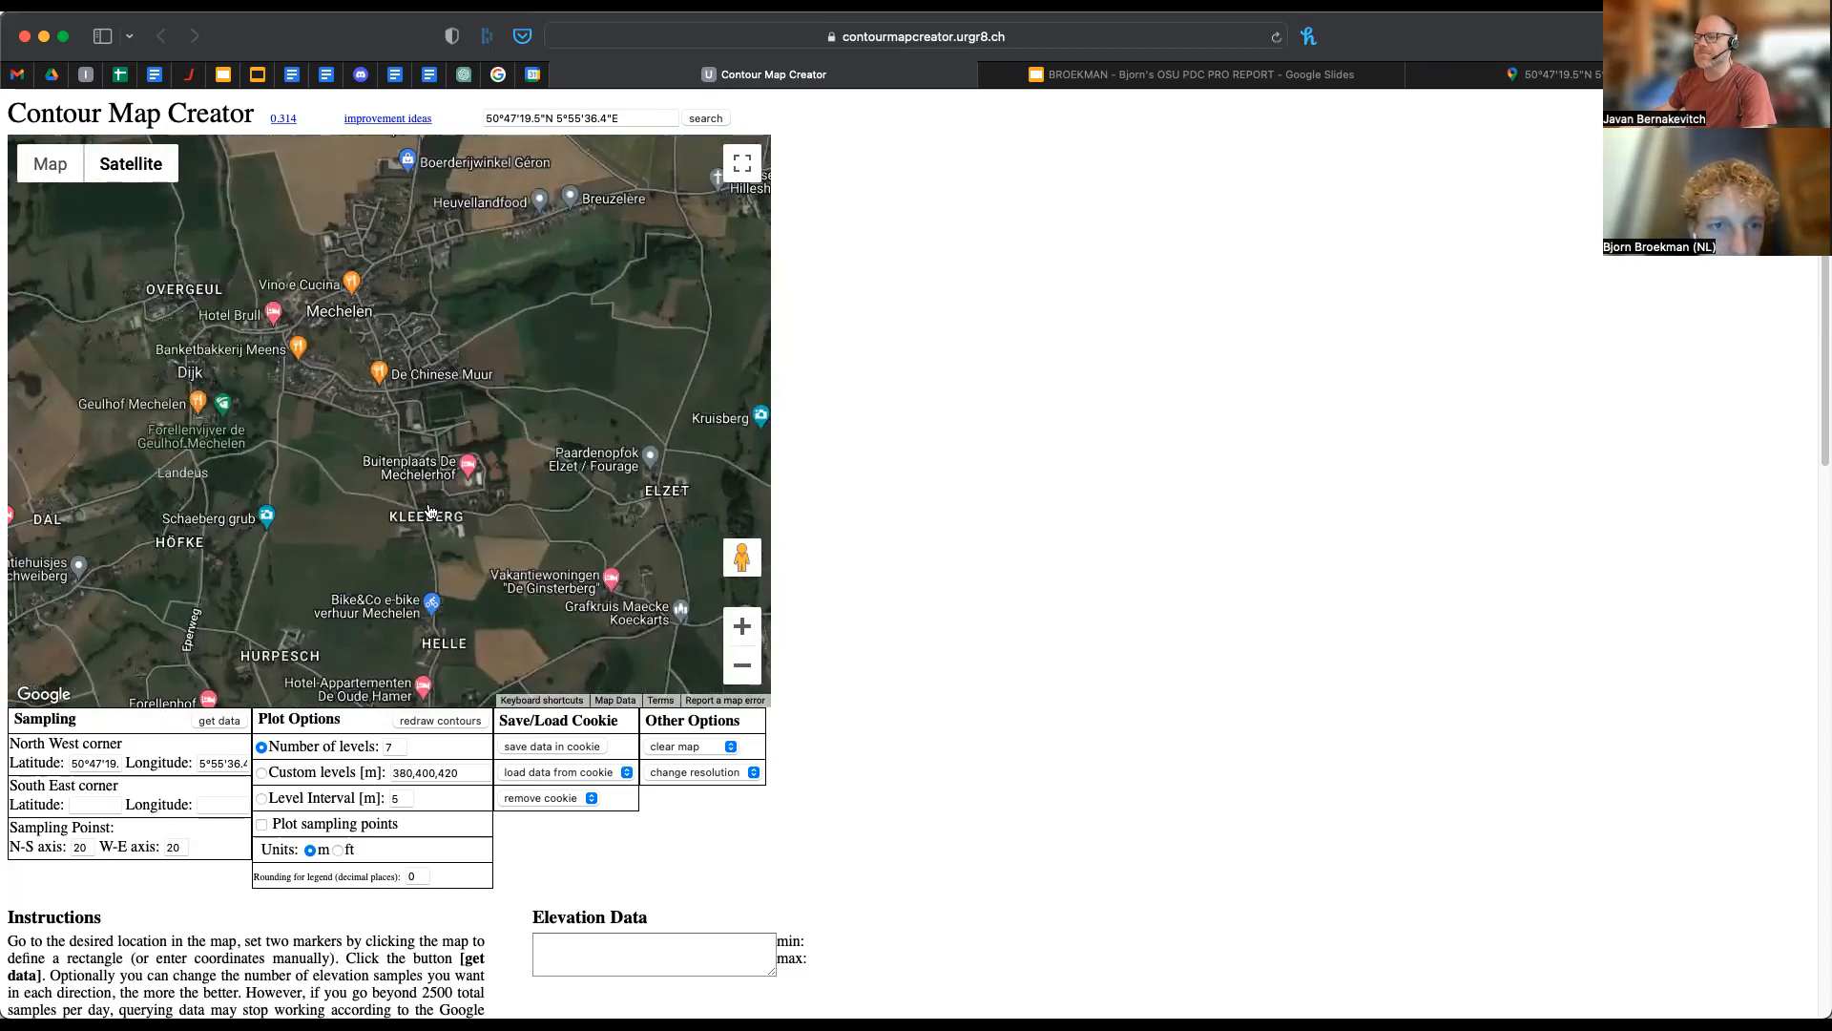
pyautogui.scroll(5, 430, 506)
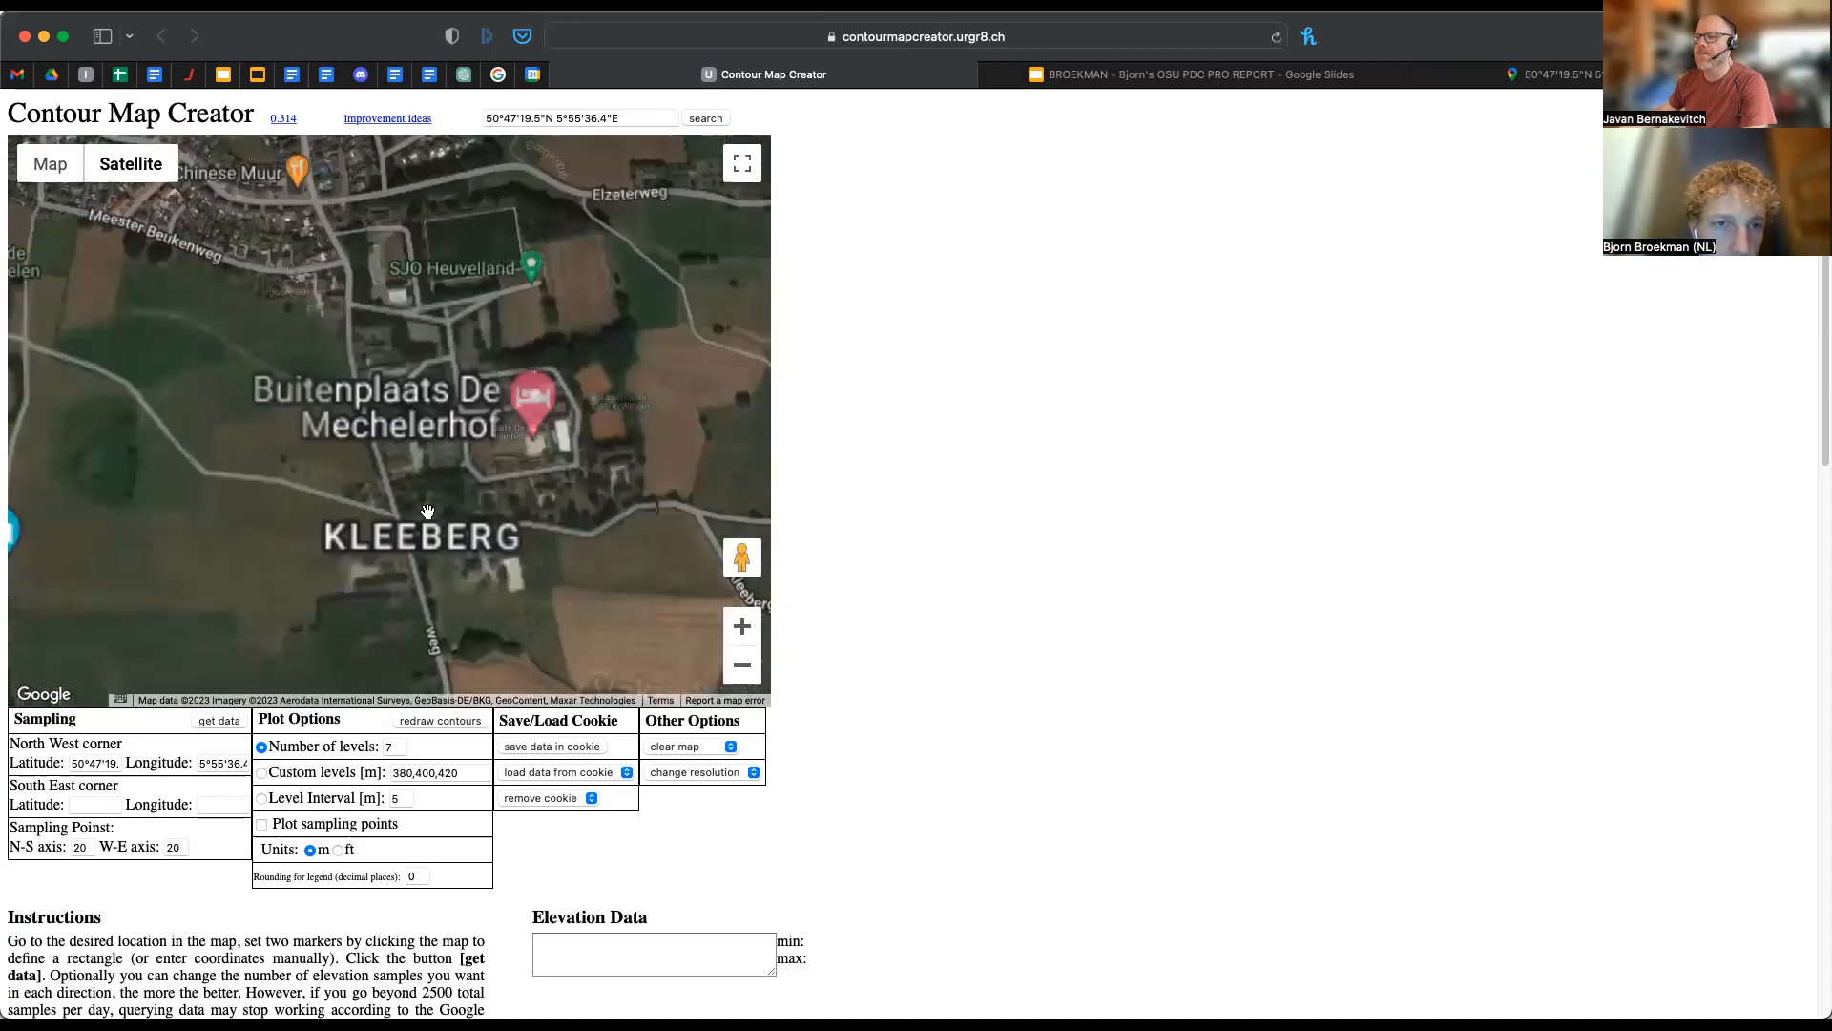
pyautogui.scroll(-3, 511, 352)
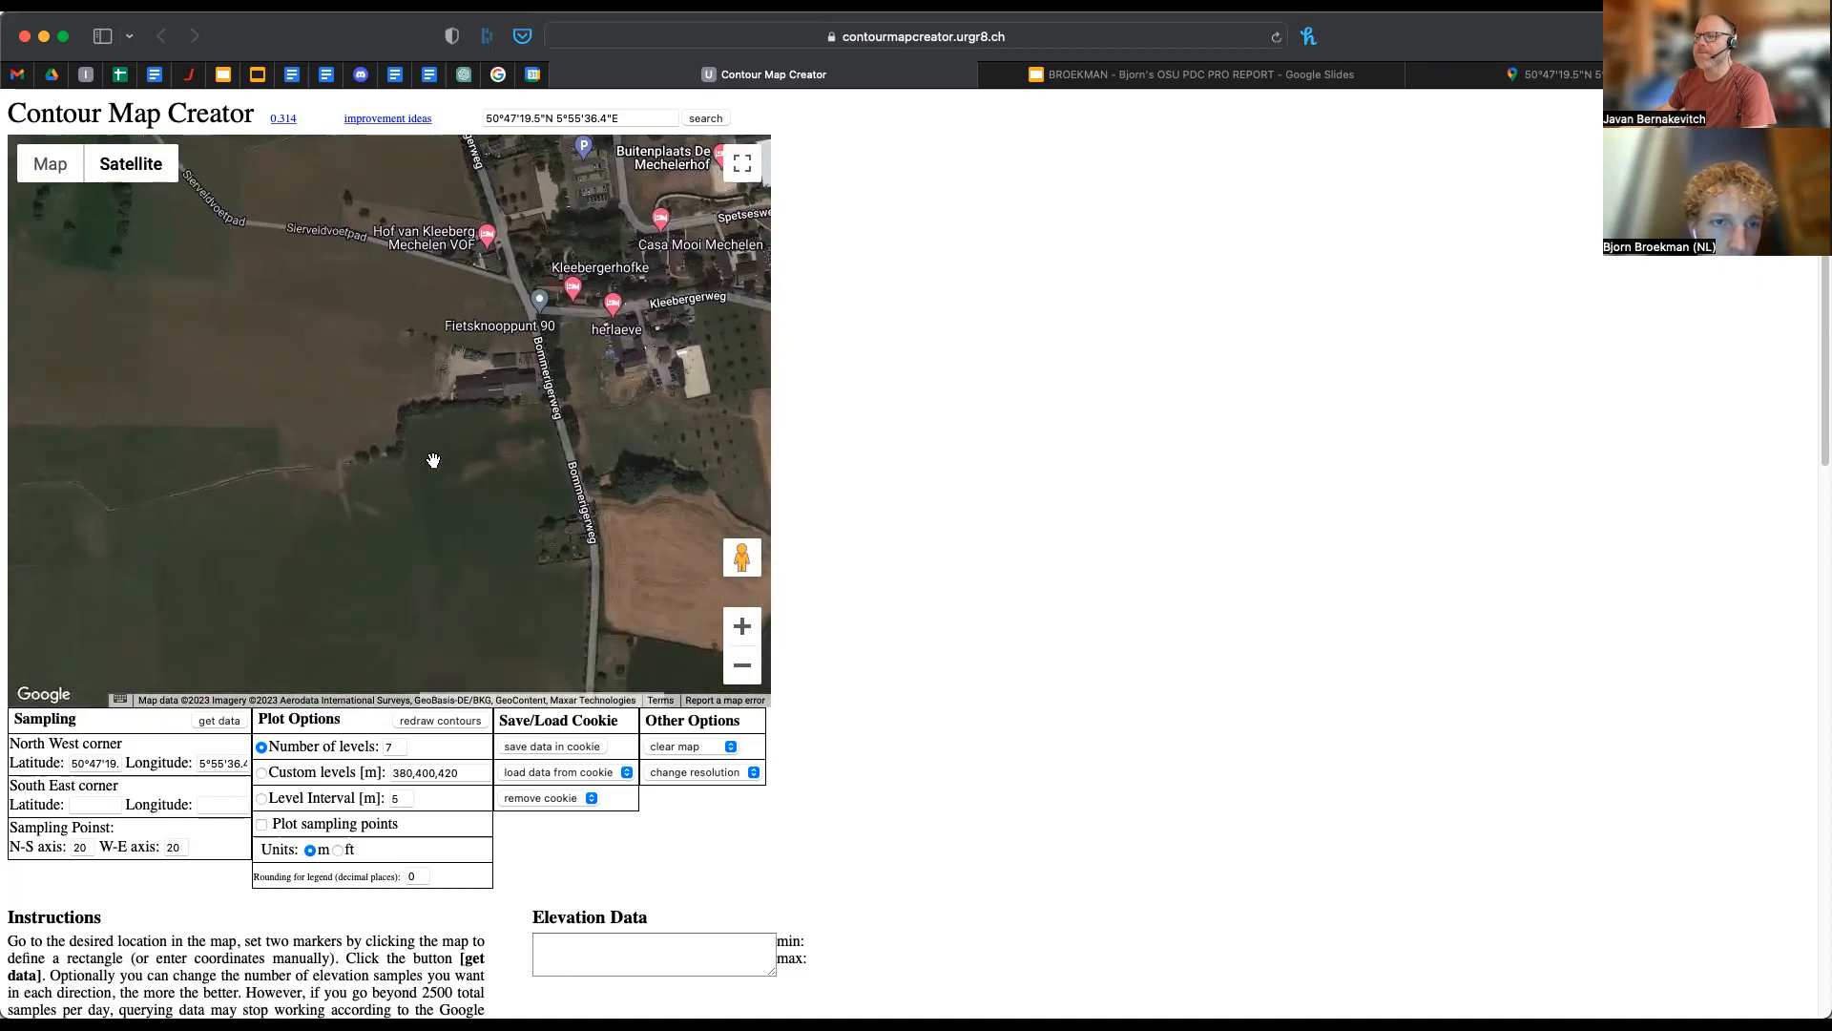
pyautogui.moveTo(461, 419); pyautogui.dragTo(460, 425)
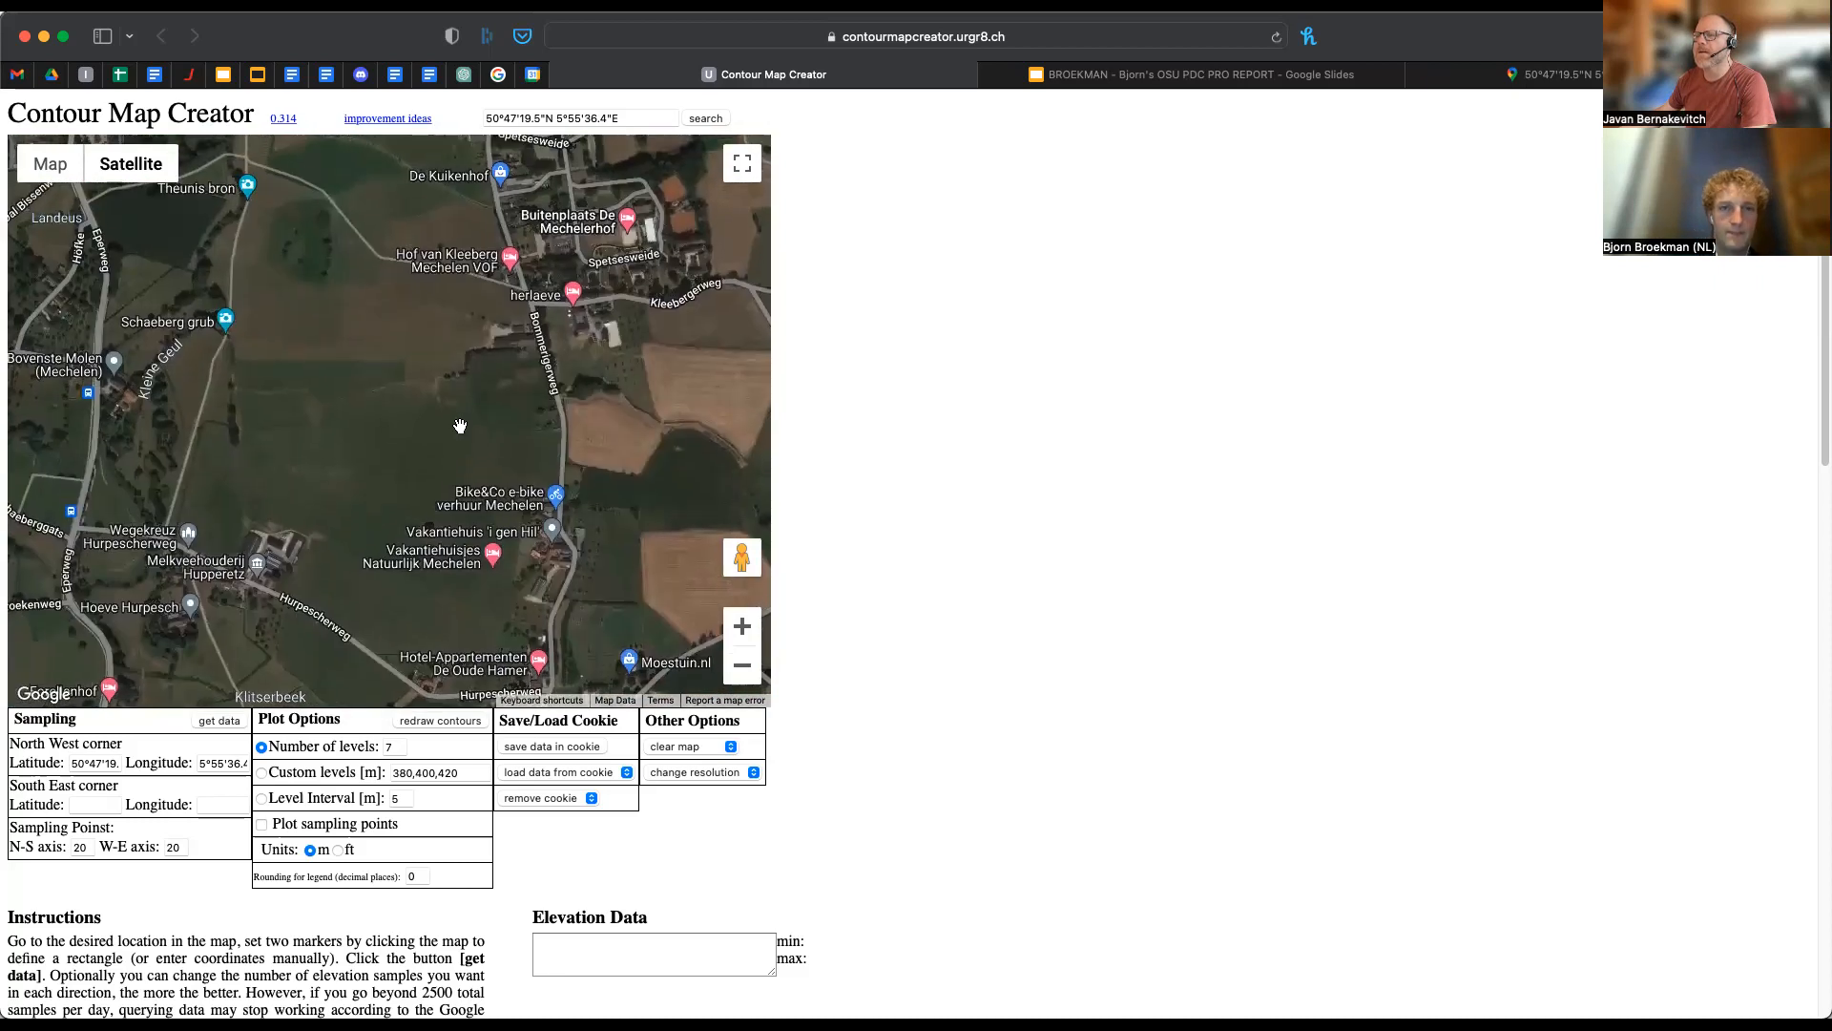
# - Switch to the report in Google Slides and check the property boundary on slide 29, the base map with vertical title bar
pyautogui.click(1124, 75)
pyautogui.scroll(3, 140, 437)
pyautogui.scroll(-4, 139, 441)
pyautogui.scroll(-4, 139, 441)
pyautogui.click(144, 539)
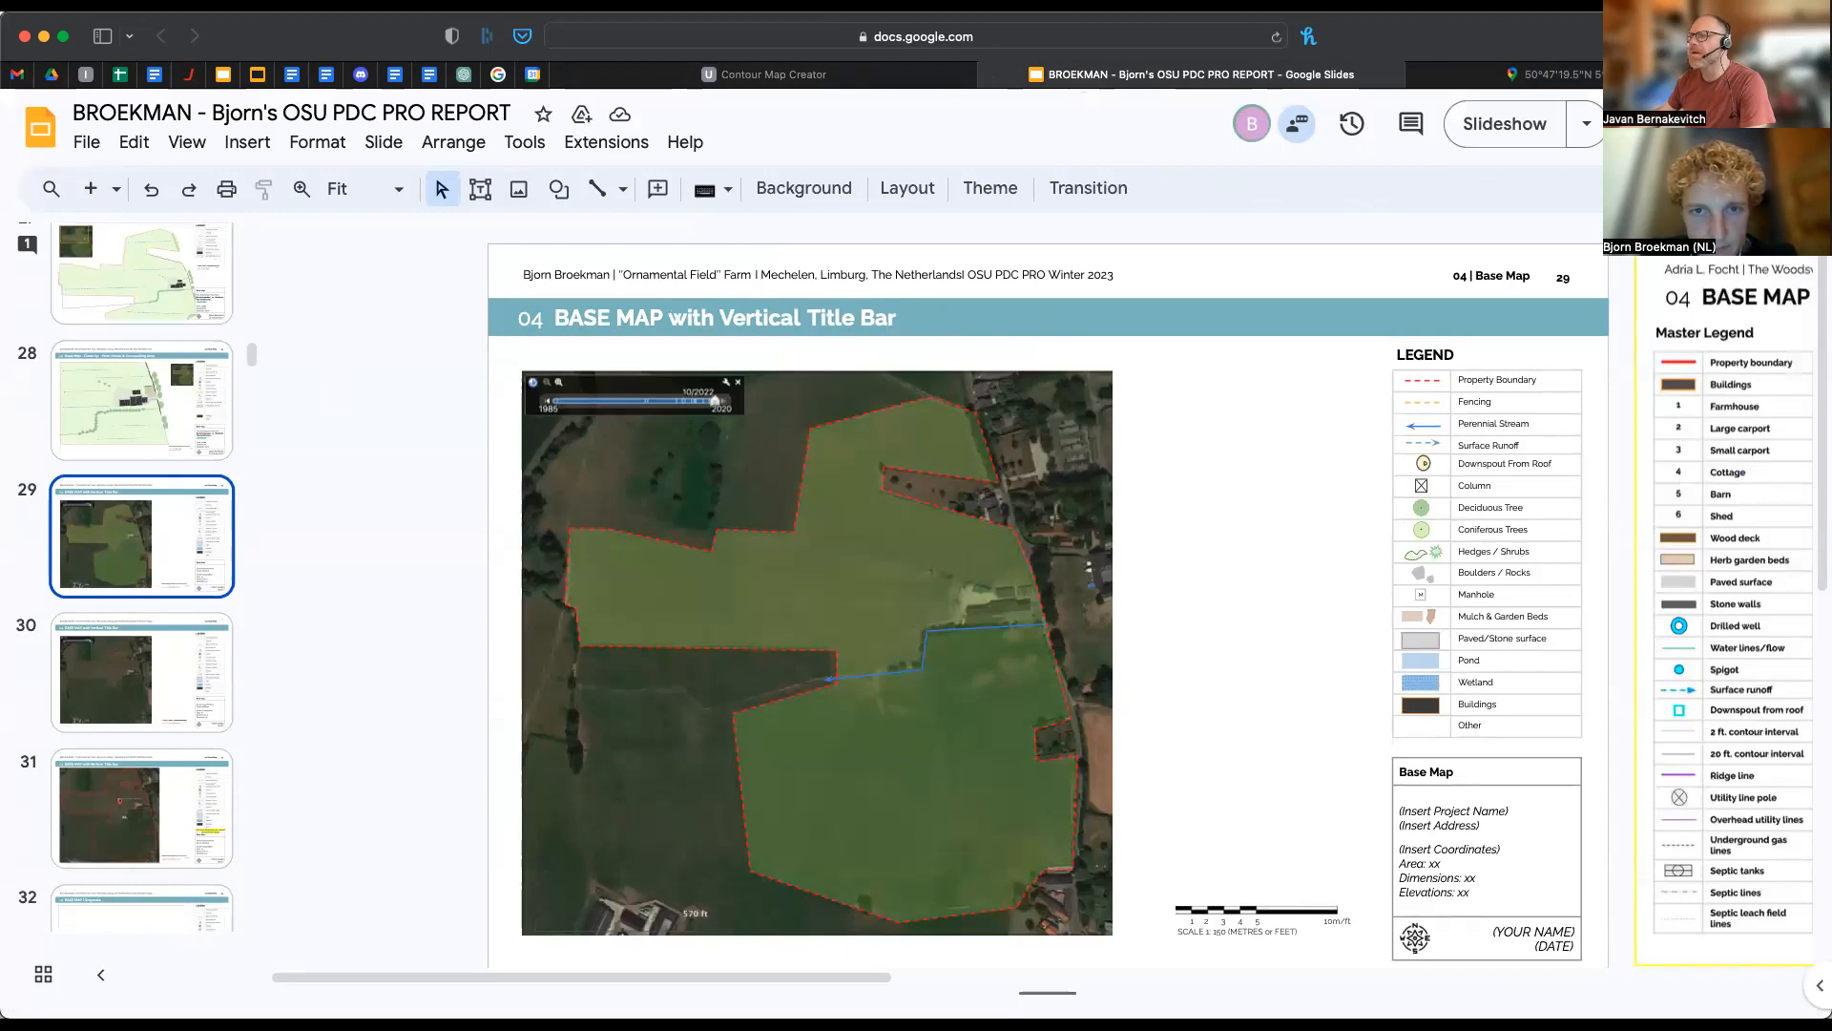
# - Return to Contour Map Creator and place a sampling marker in the field beside Vakantiehuisjes Natuurlijk Mechelen
pyautogui.click(754, 74)
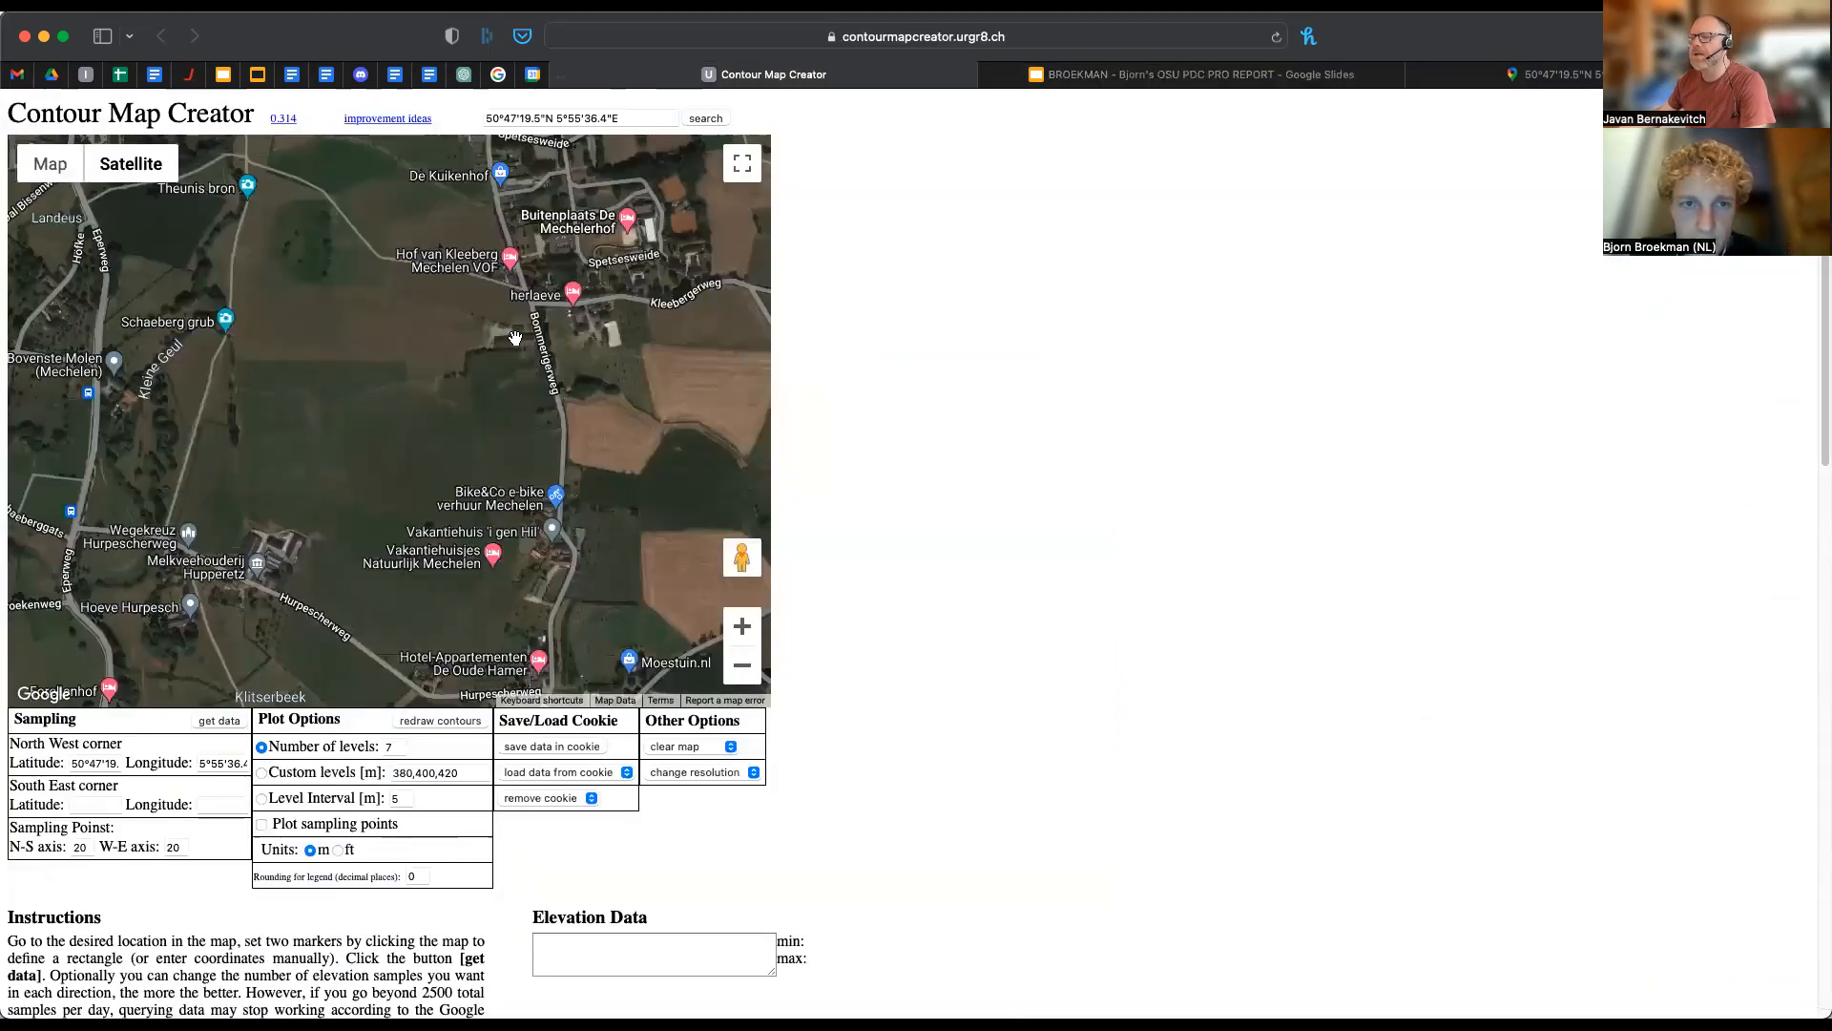
pyautogui.scroll(-2, 608, 574)
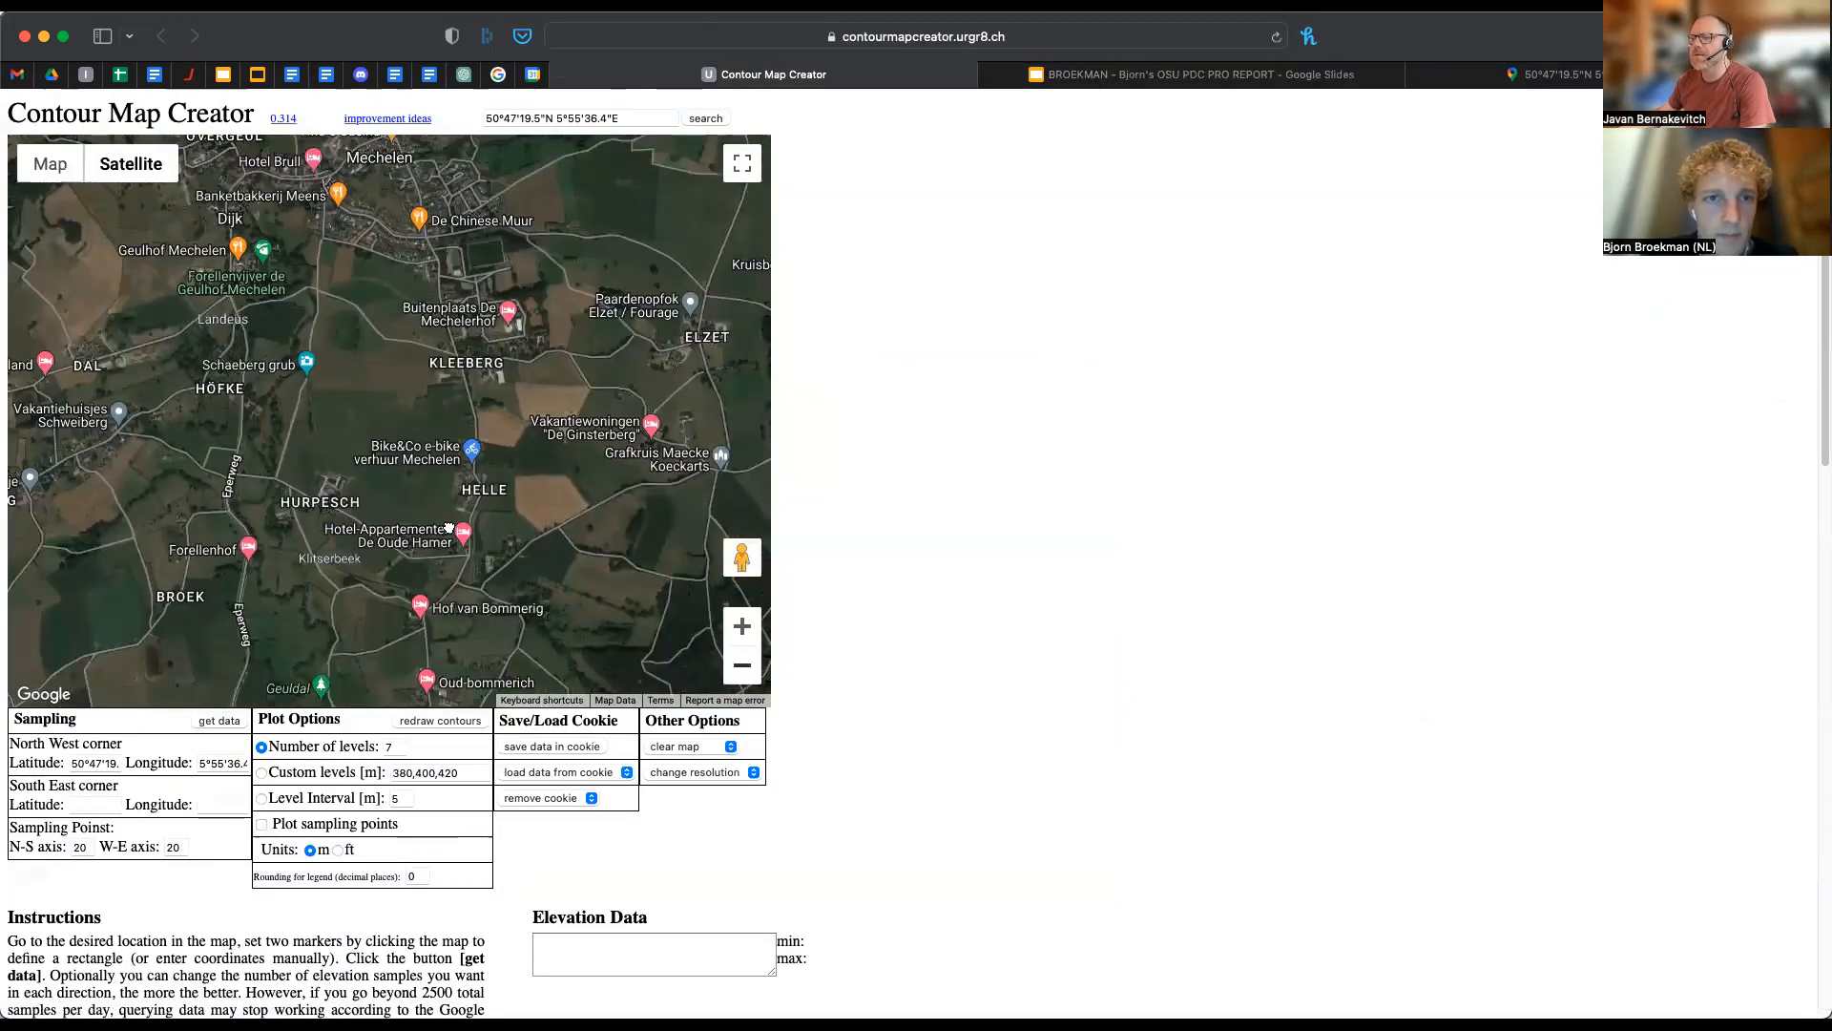
pyautogui.scroll(-2, 439, 515)
pyautogui.doubleClick(433, 500)
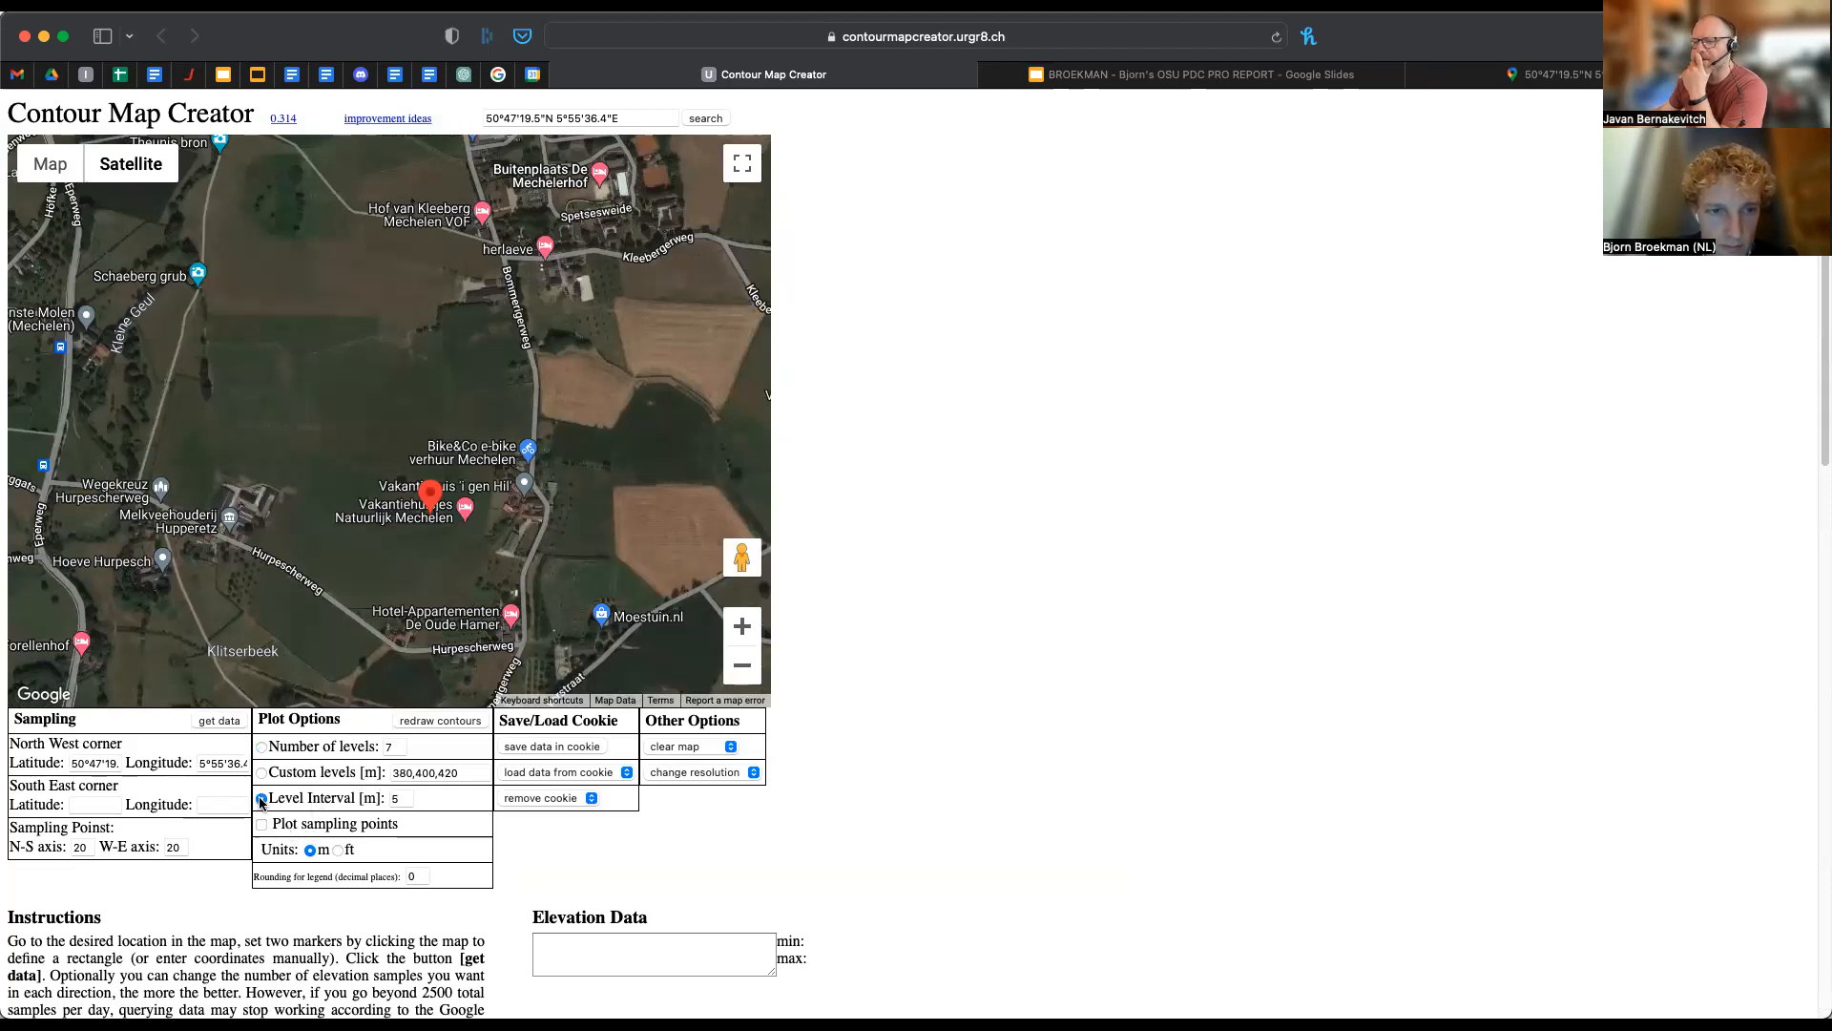
# - Plot the contours by level interval and set the interval to 0.5 m
pyautogui.click(408, 793)
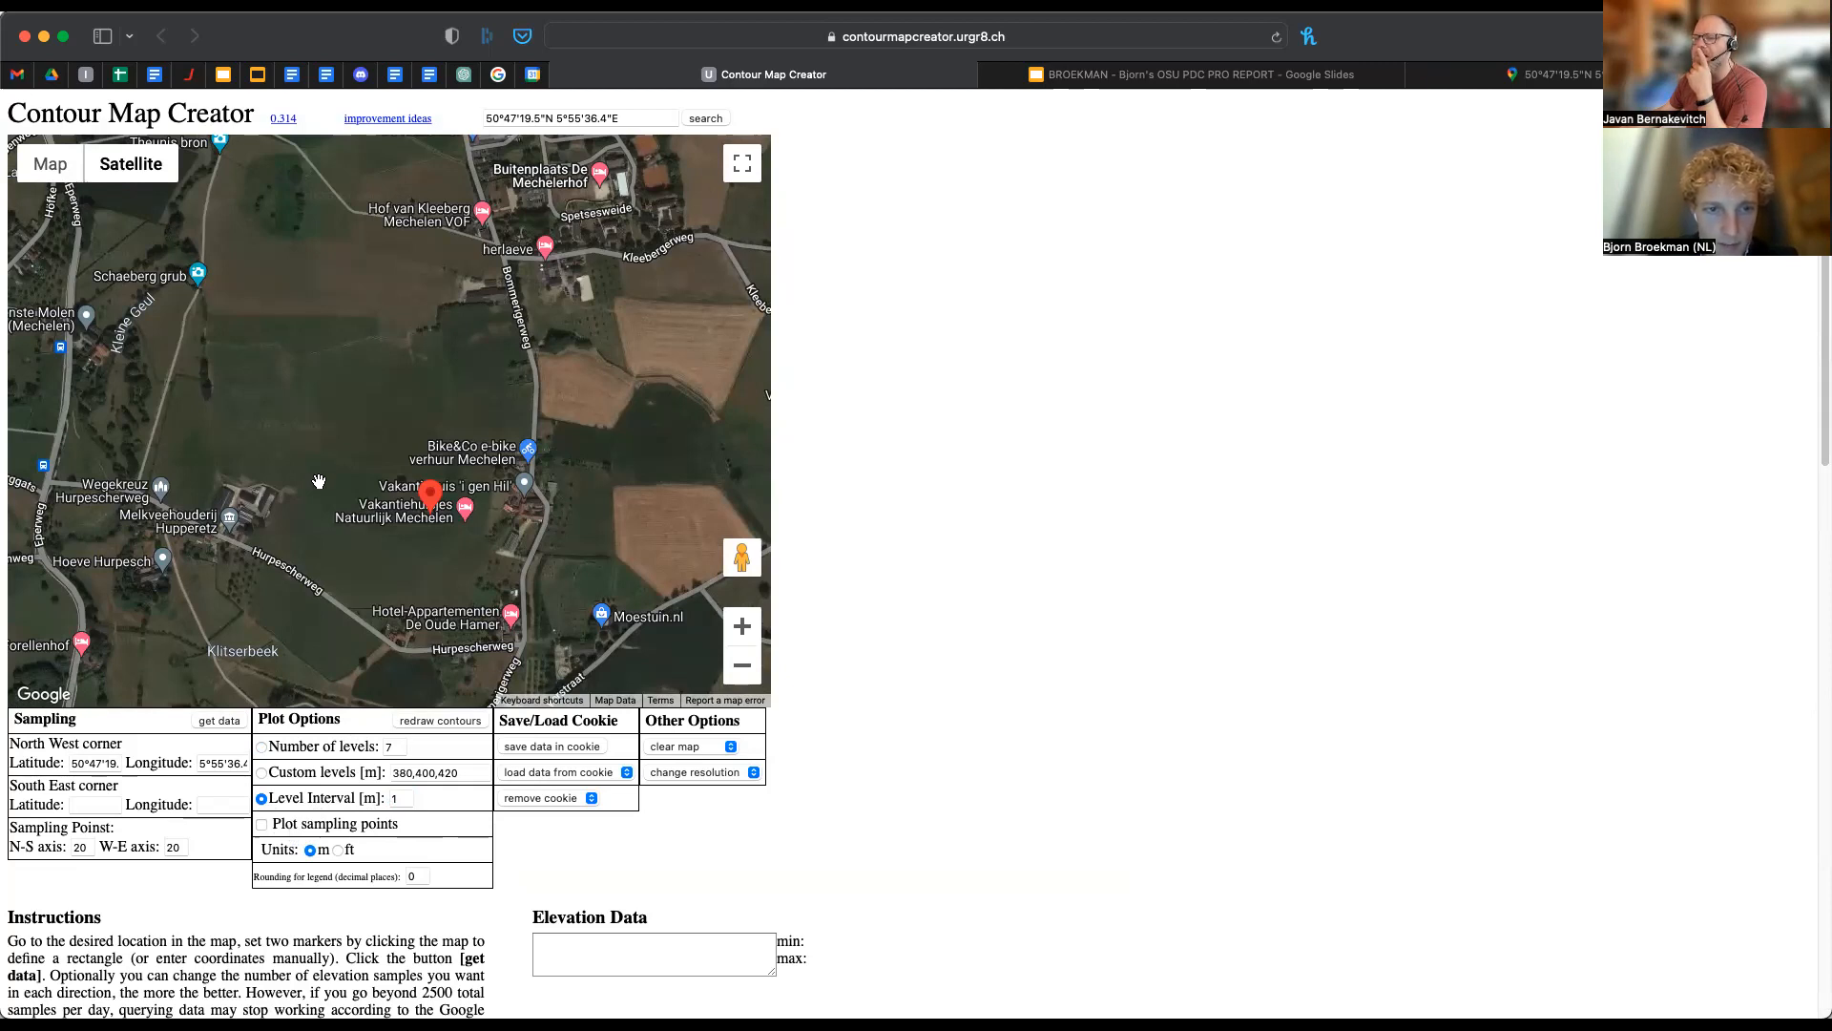
pyautogui.moveTo(402, 799); pyautogui.dragTo(381, 799)
pyautogui.write('0.5')
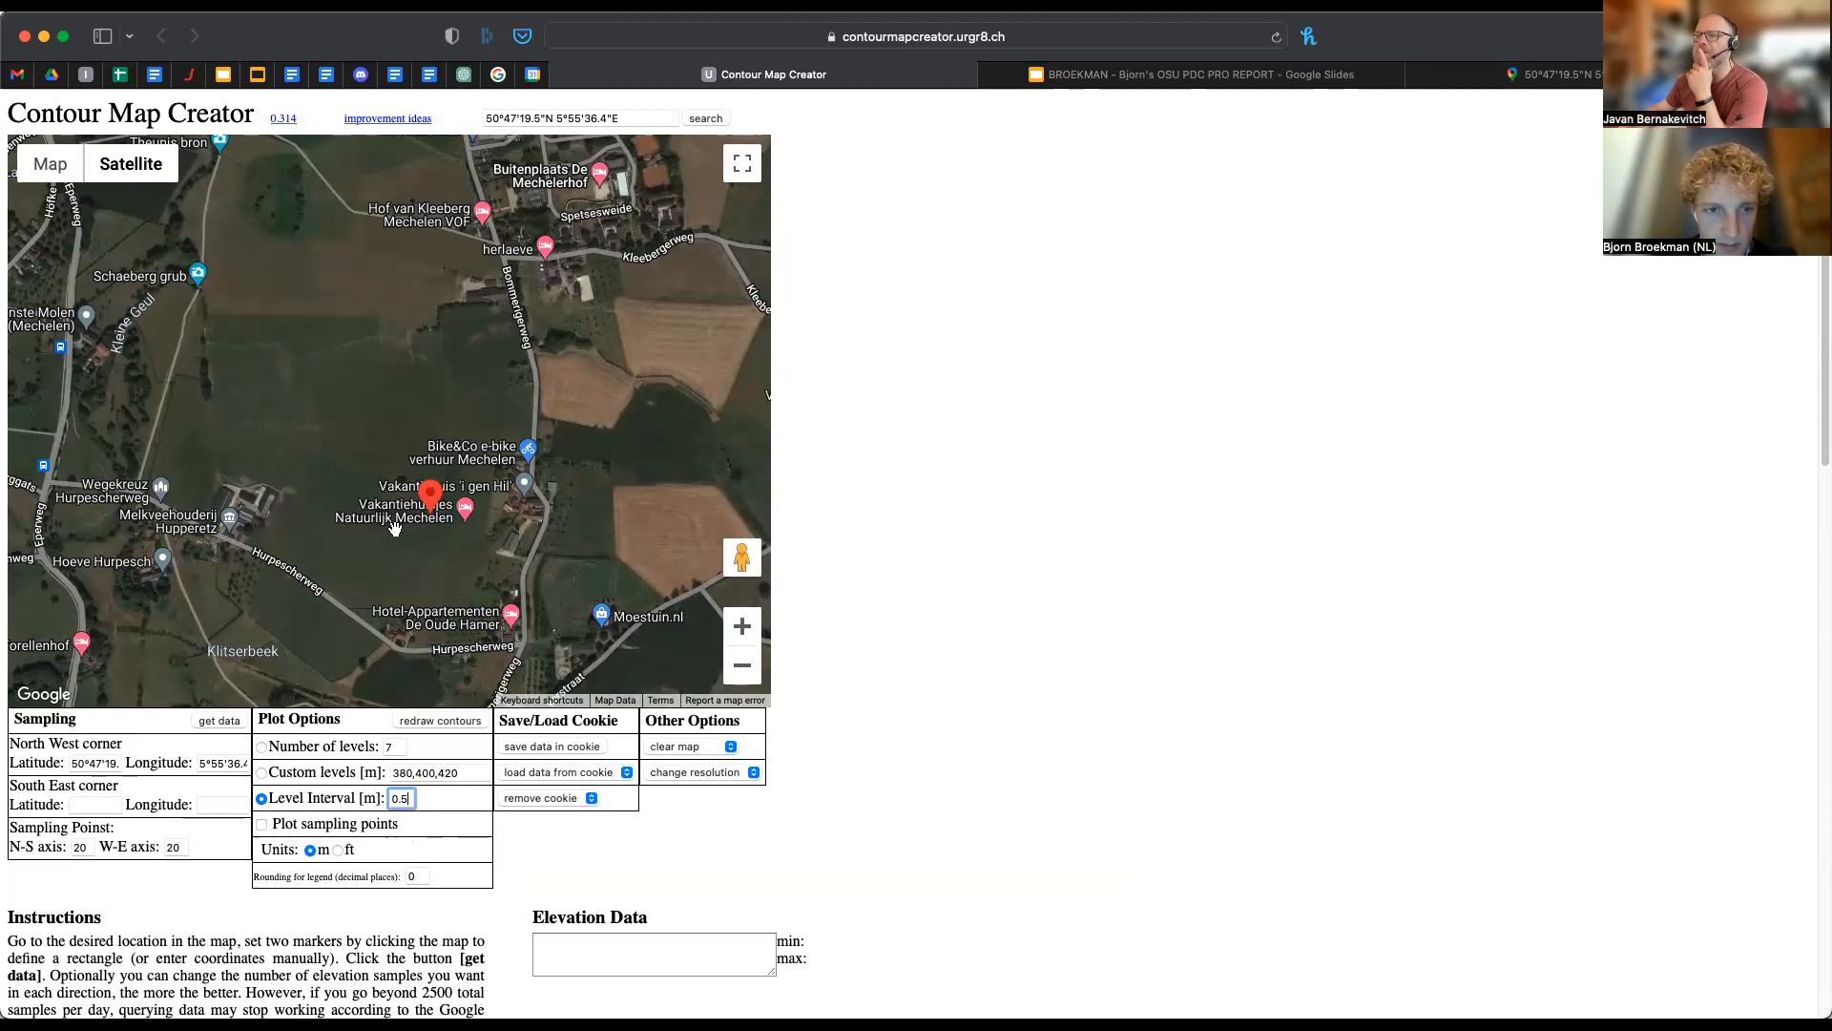
# - Define the sampling rectangle with one corner marker just east of Buitenplaats De Mechelerhof and the opposite one just east of Forellenhof
pyautogui.moveTo(395, 511); pyautogui.dragTo(394, 552)
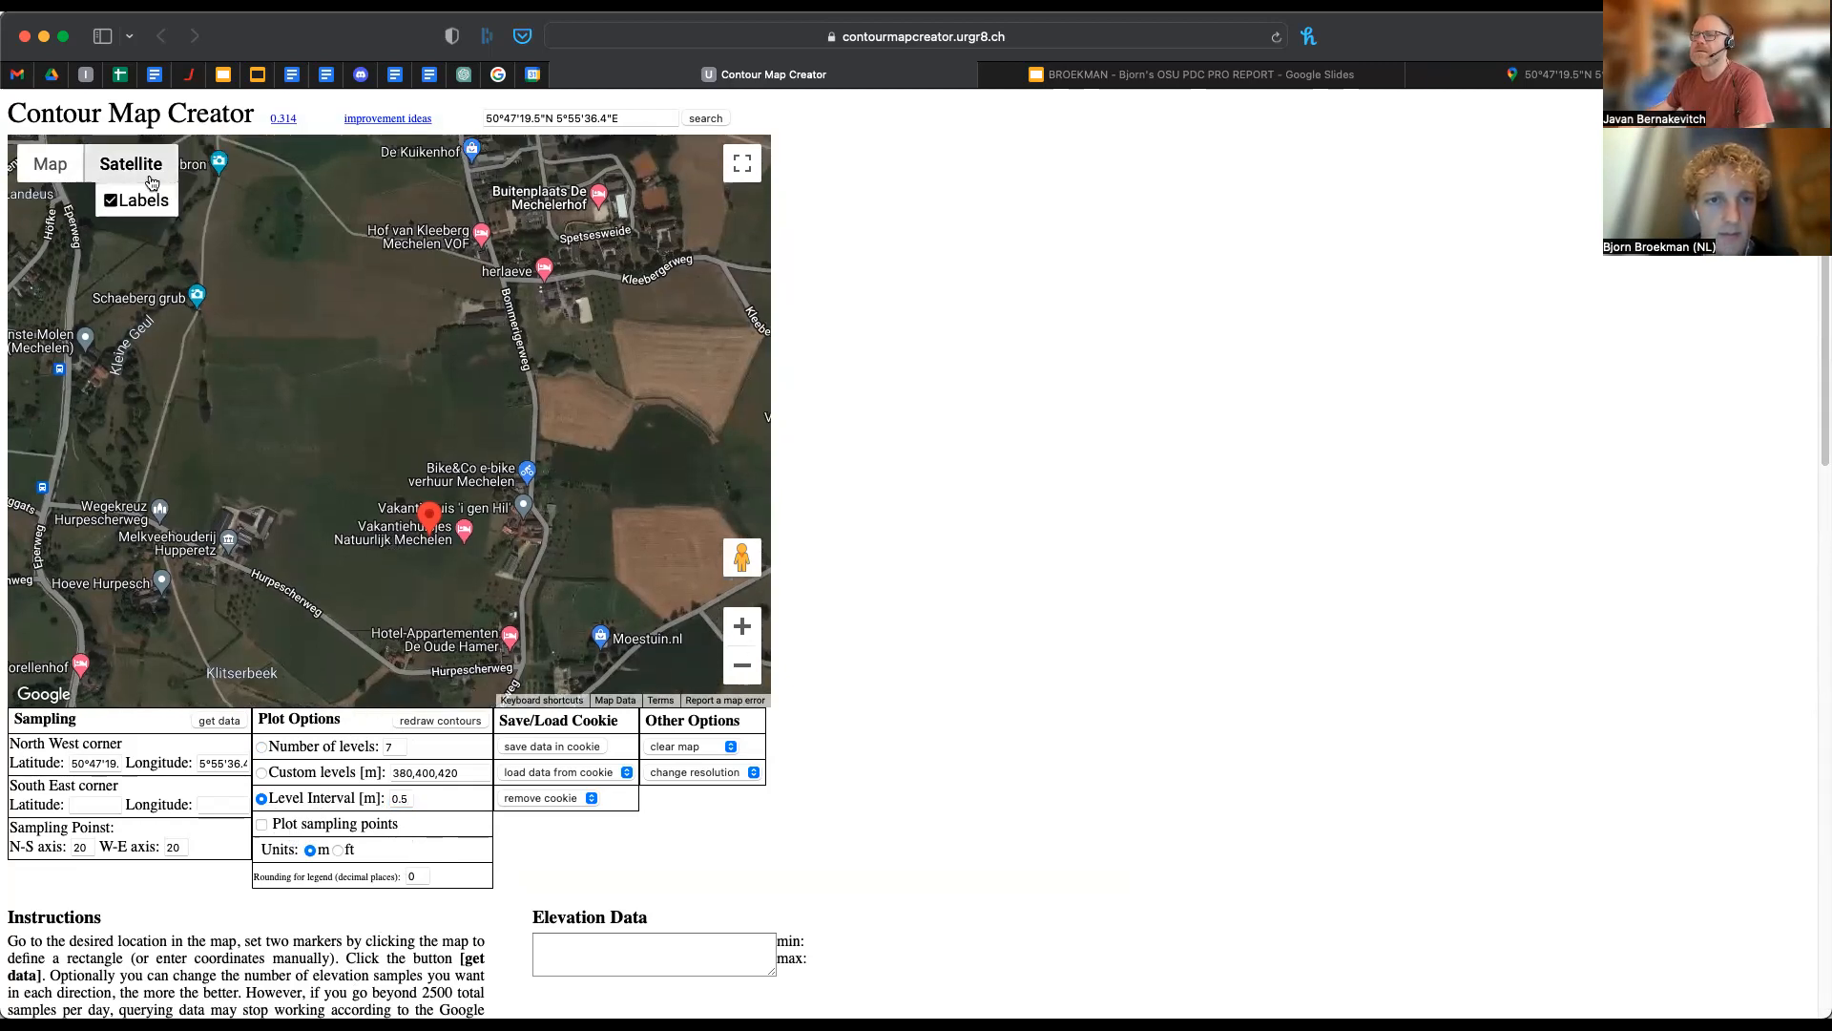
pyautogui.click(636, 208)
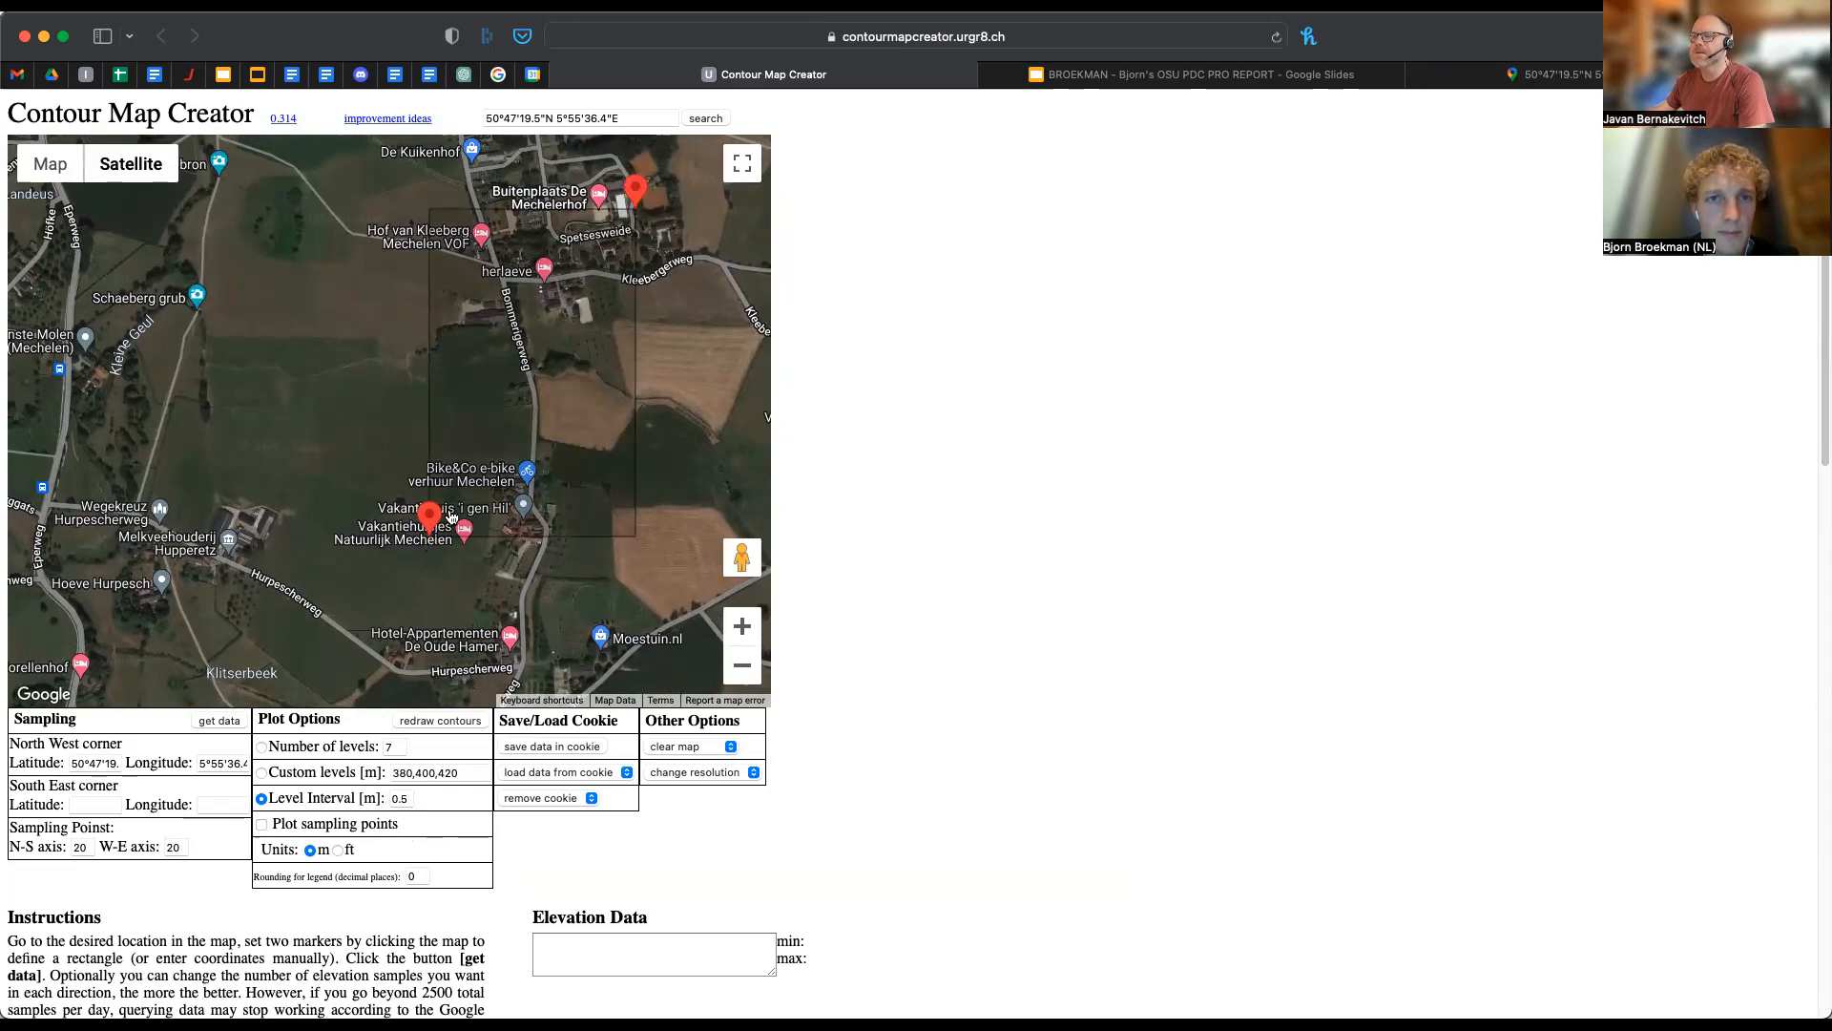
pyautogui.moveTo(365, 568); pyautogui.dragTo(365, 466)
pyautogui.click(123, 557)
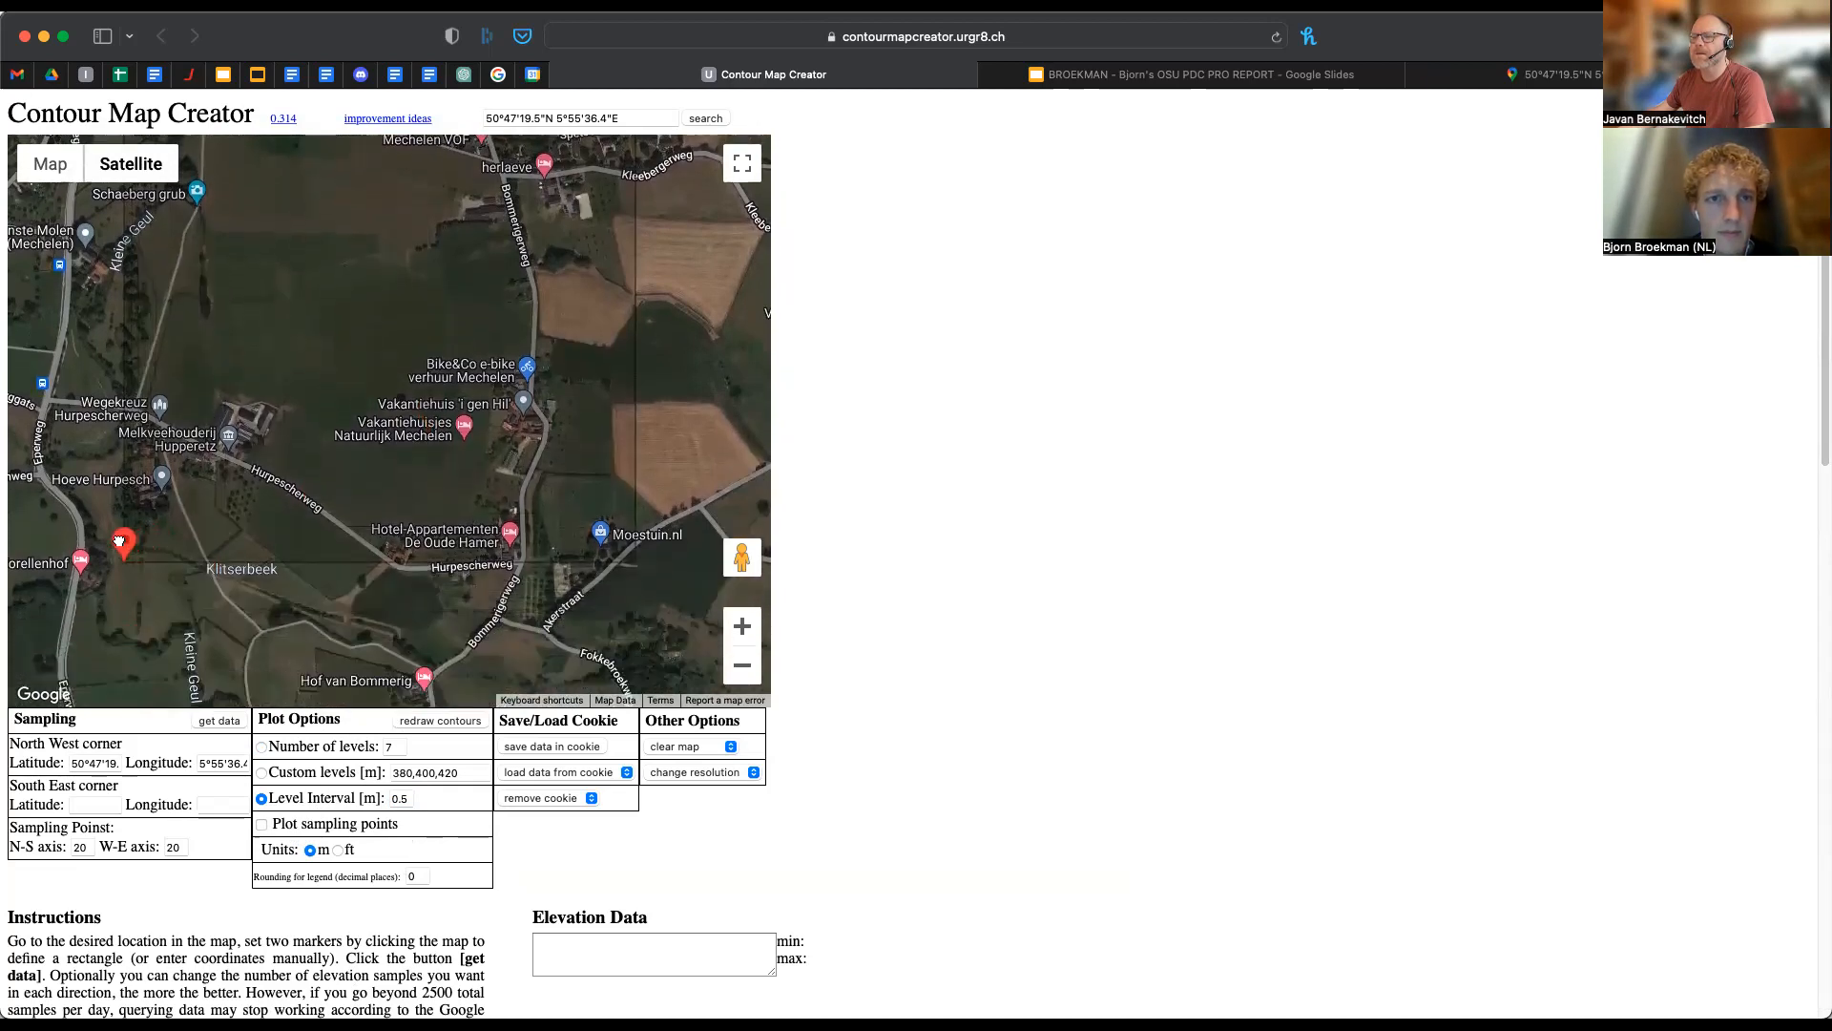
# - Reposition the sampling rectangle's corner markers to the east edge of Mechelen near De Chinese Muur and beside Klitserbeek, east of Forellenhof
pyautogui.click(753, 676)
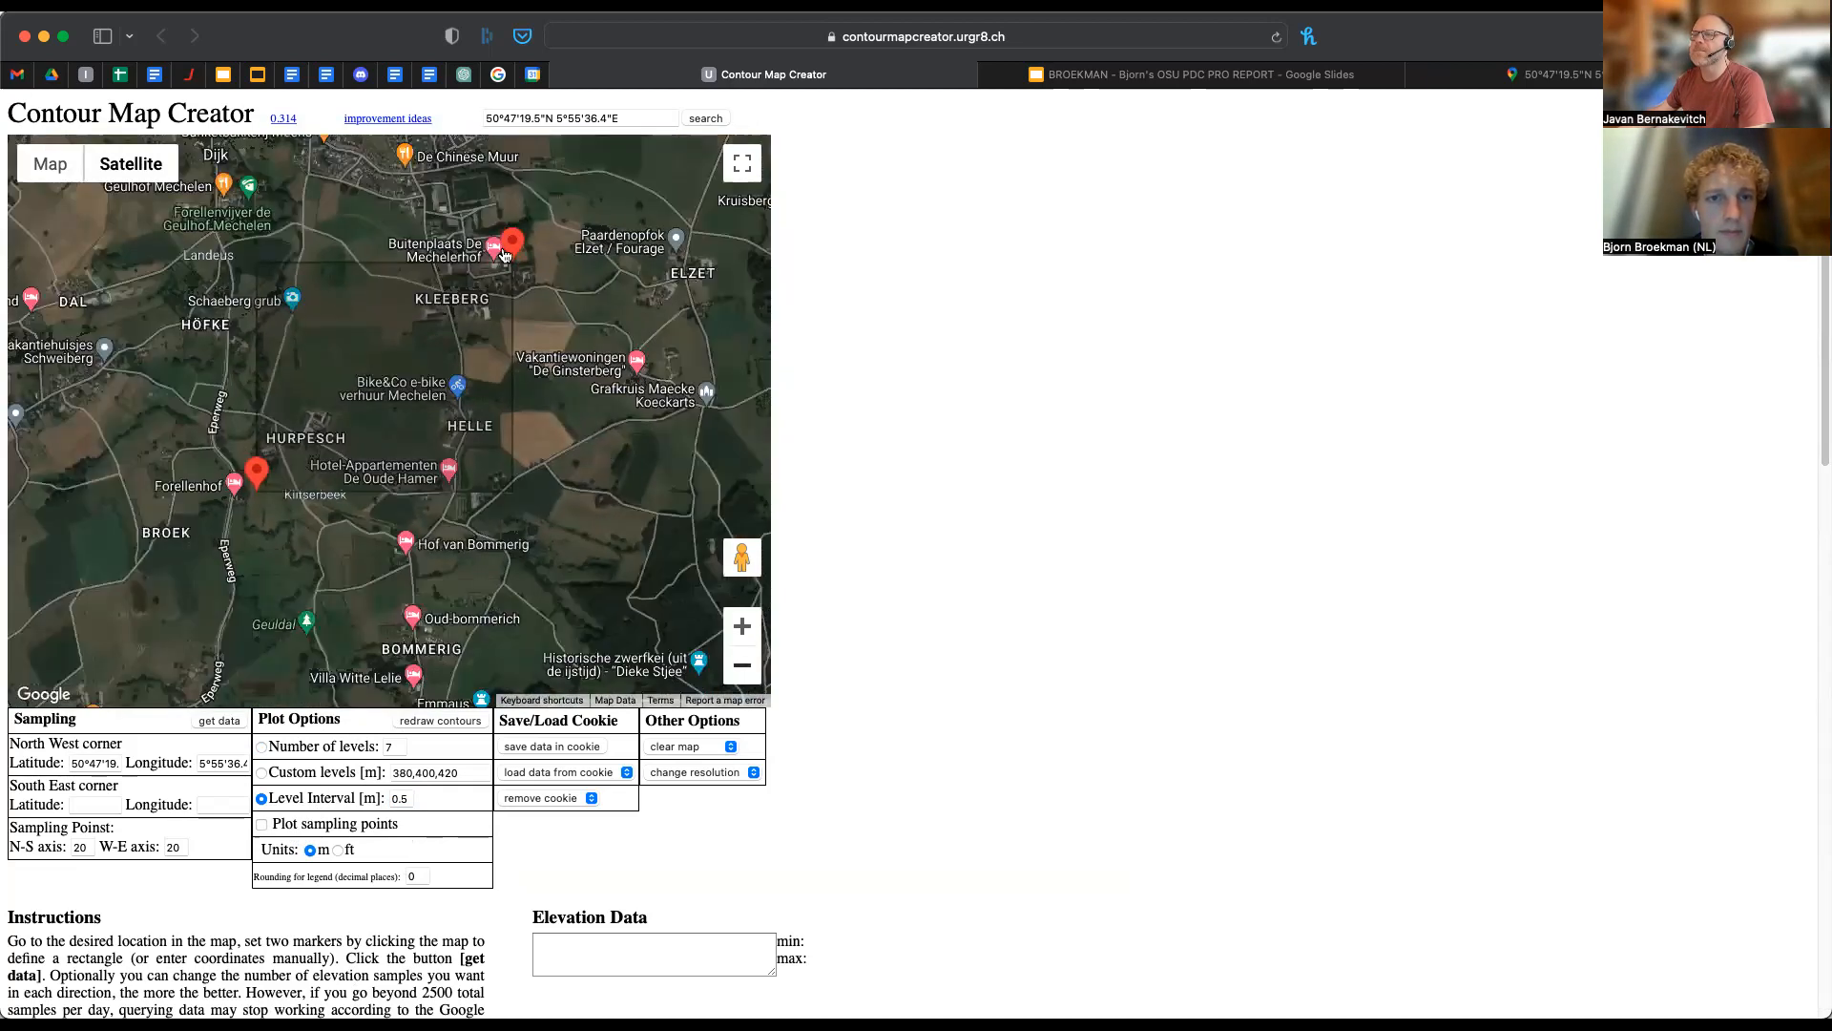
pyautogui.moveTo(510, 241); pyautogui.dragTo(474, 178)
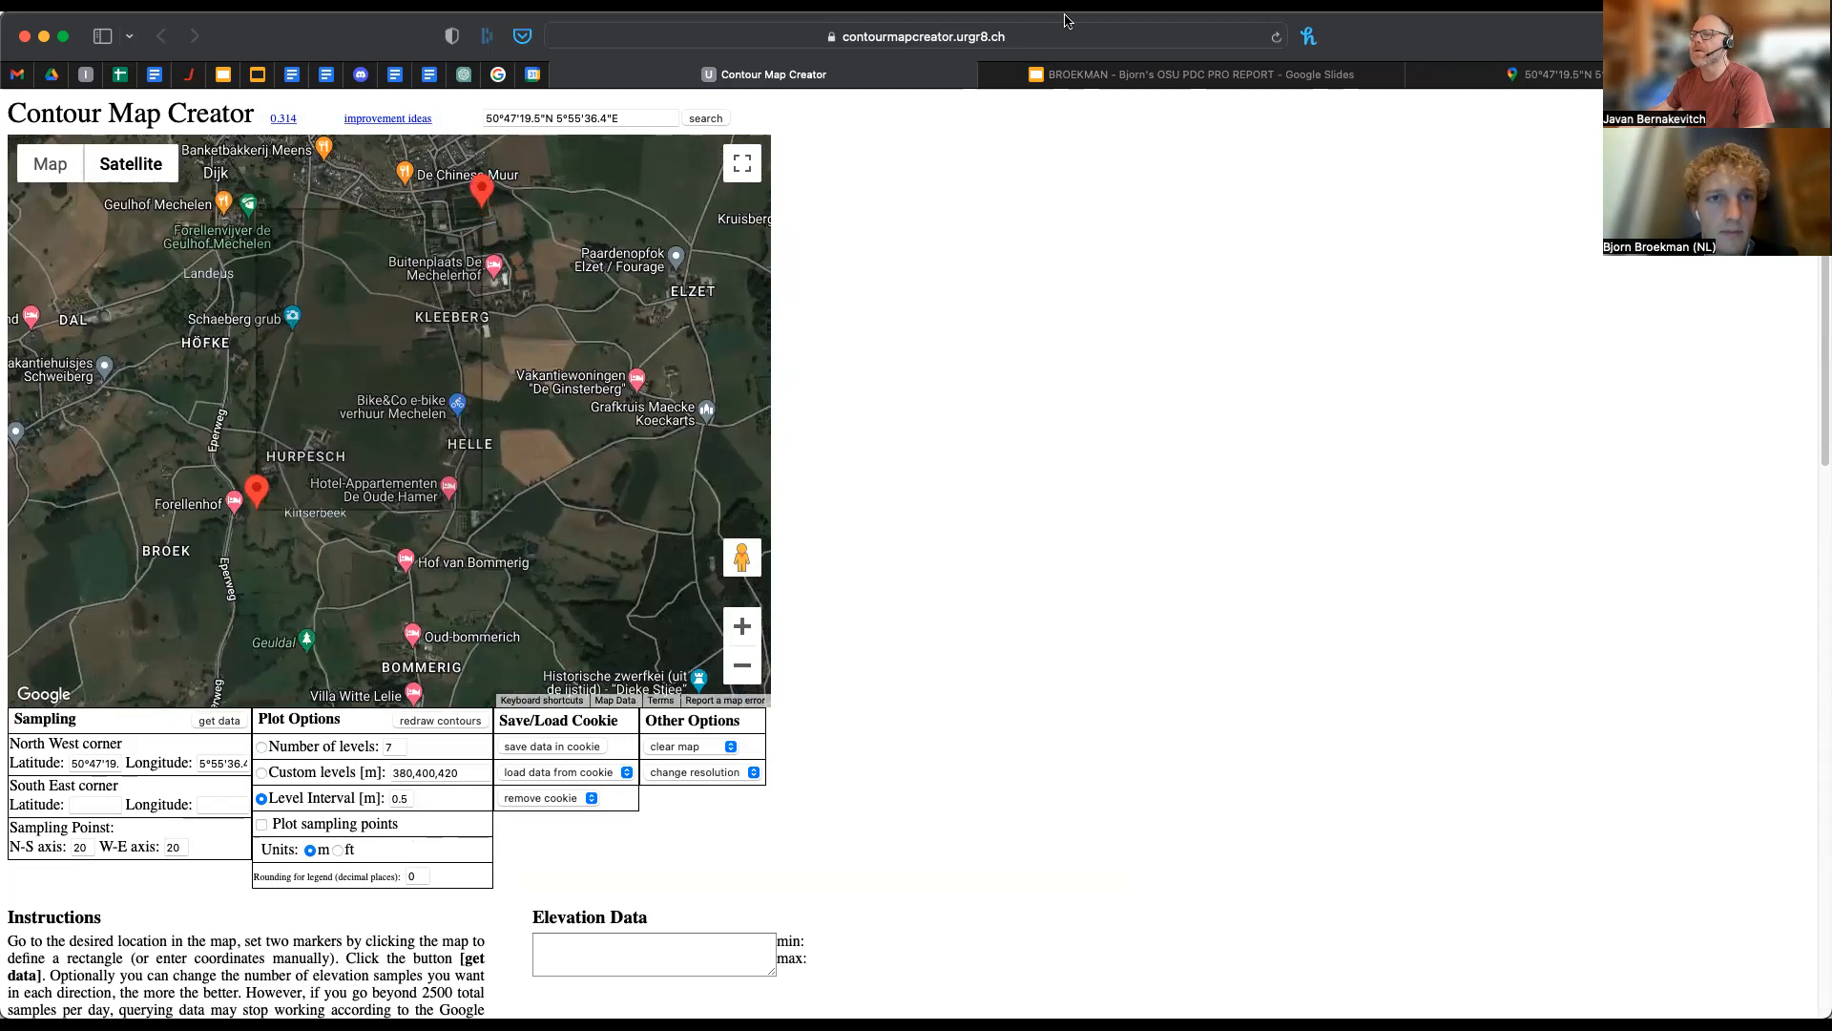
pyautogui.click(1112, 75)
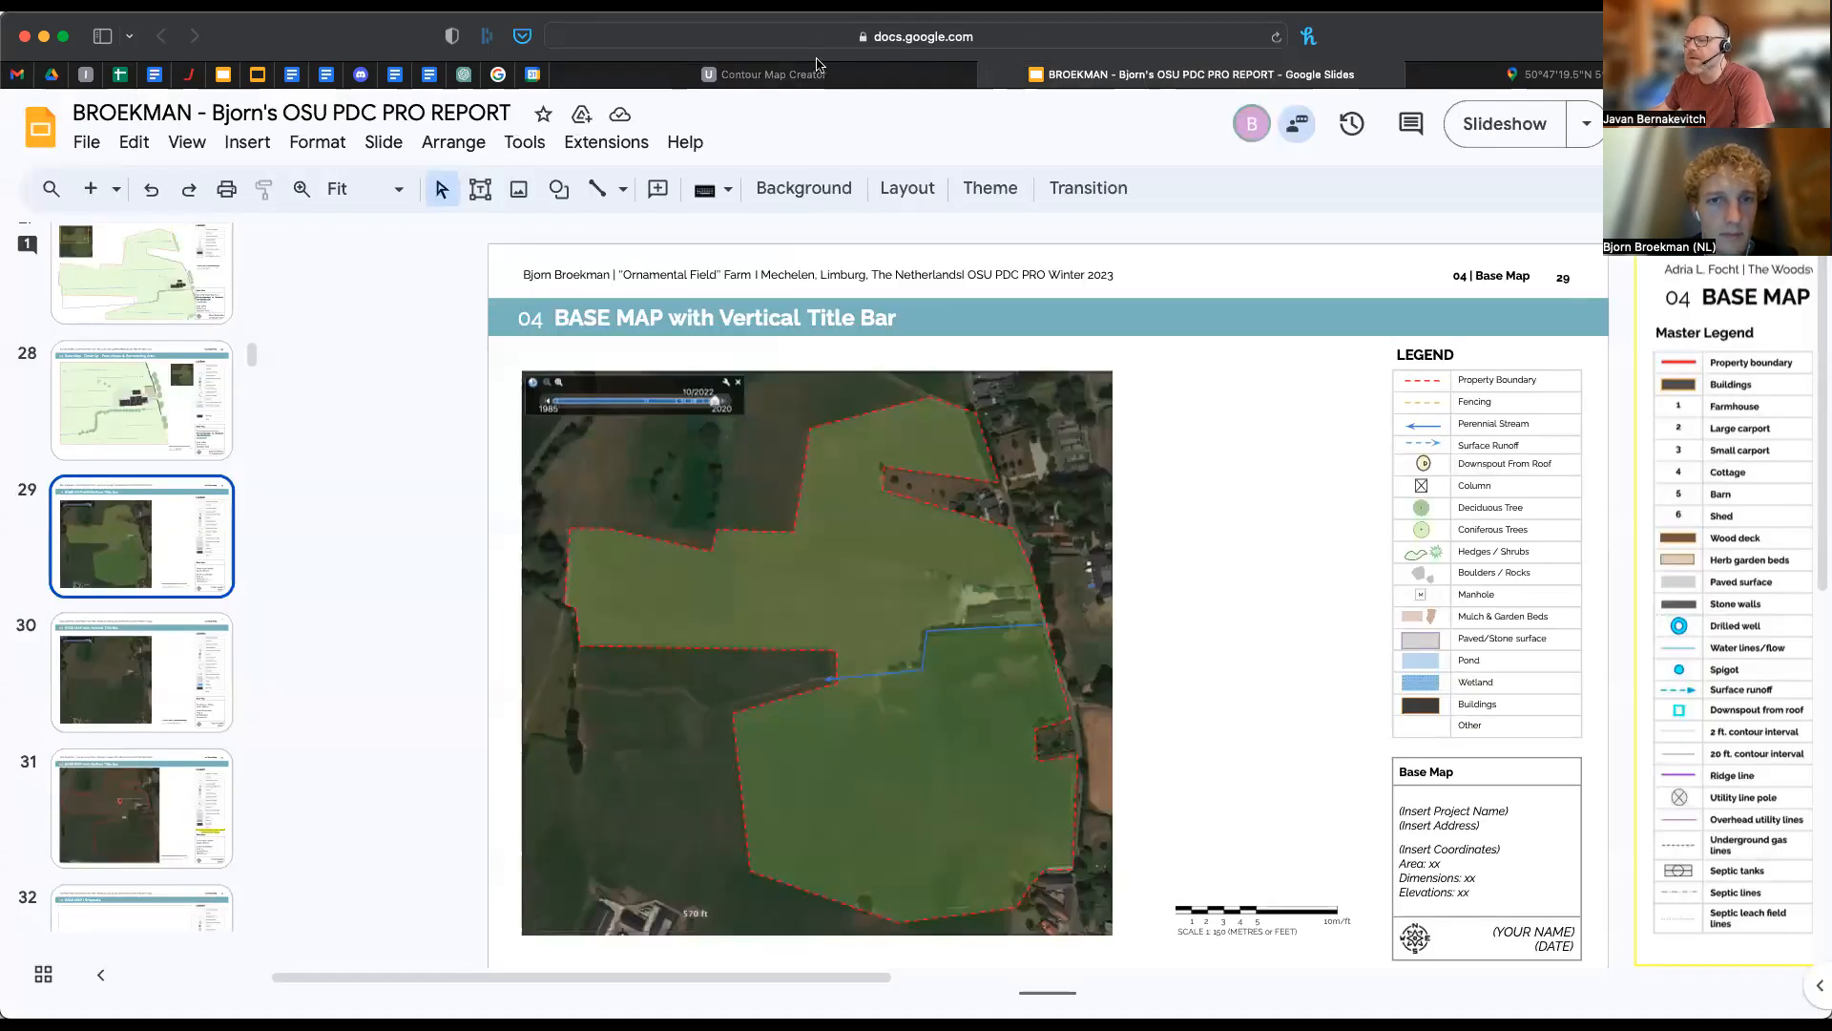
pyautogui.click(818, 72)
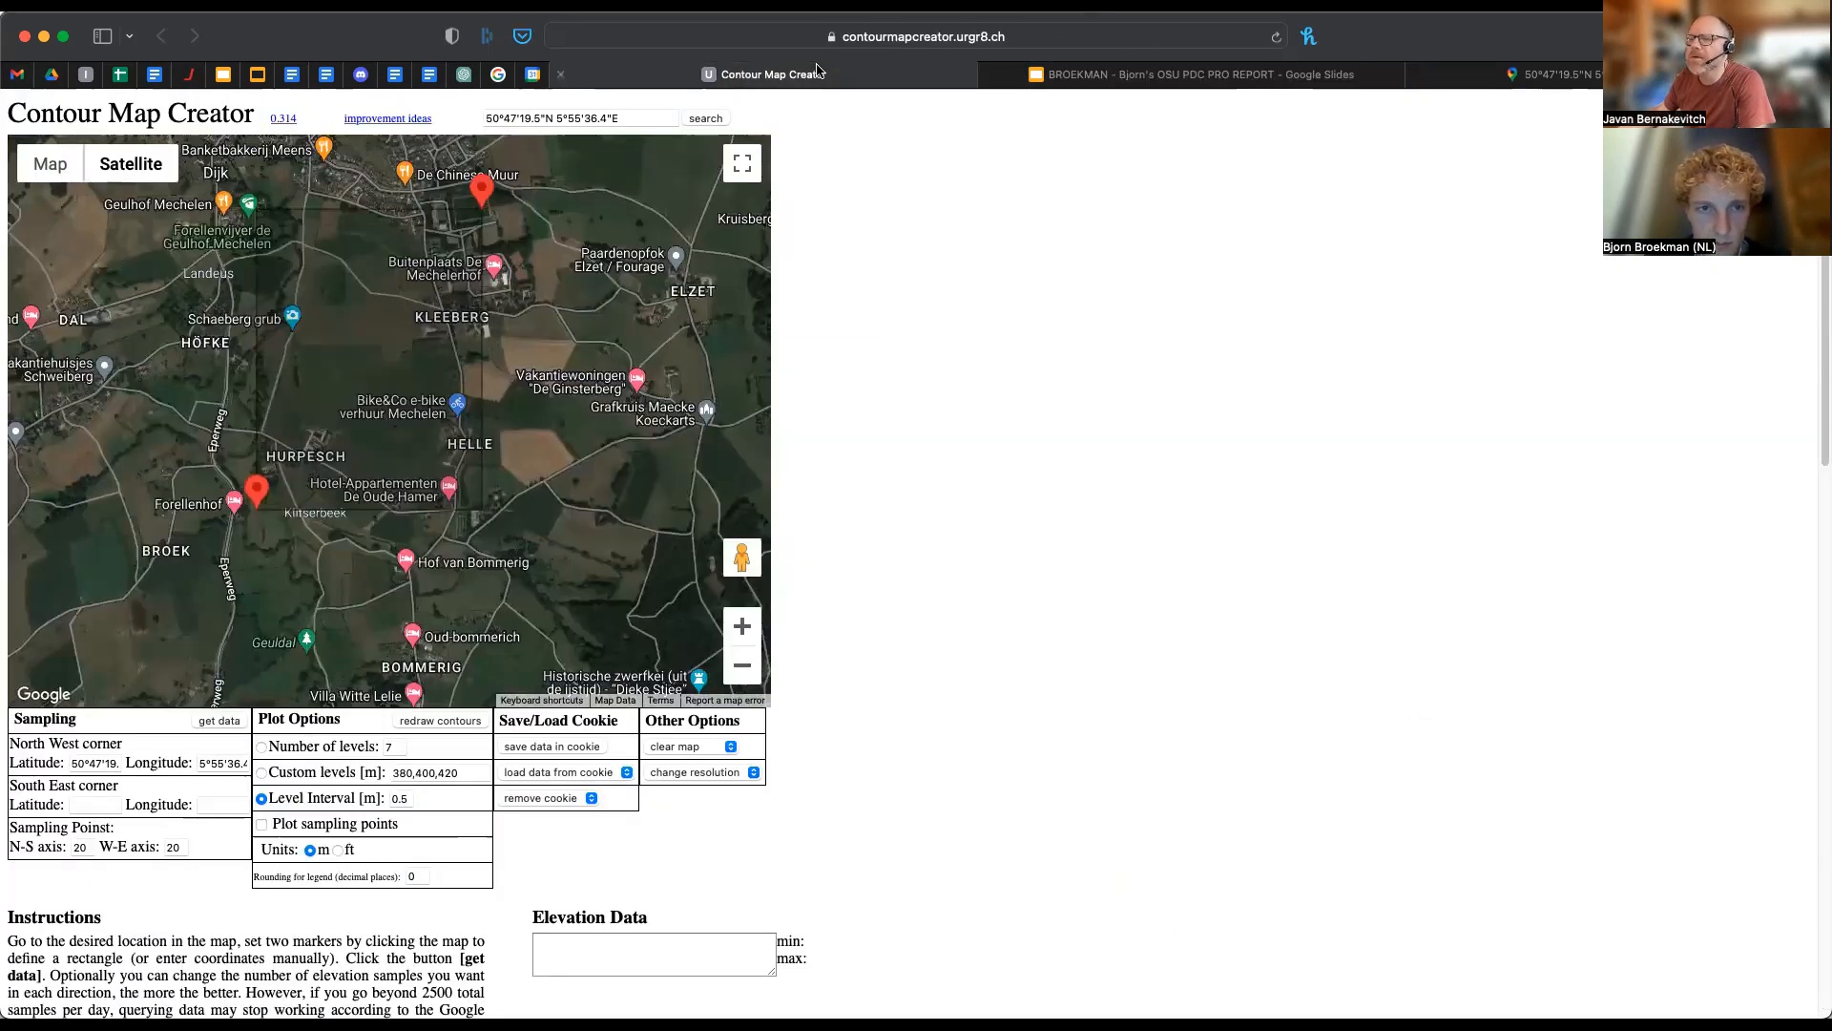
pyautogui.moveTo(253, 491); pyautogui.dragTo(274, 516)
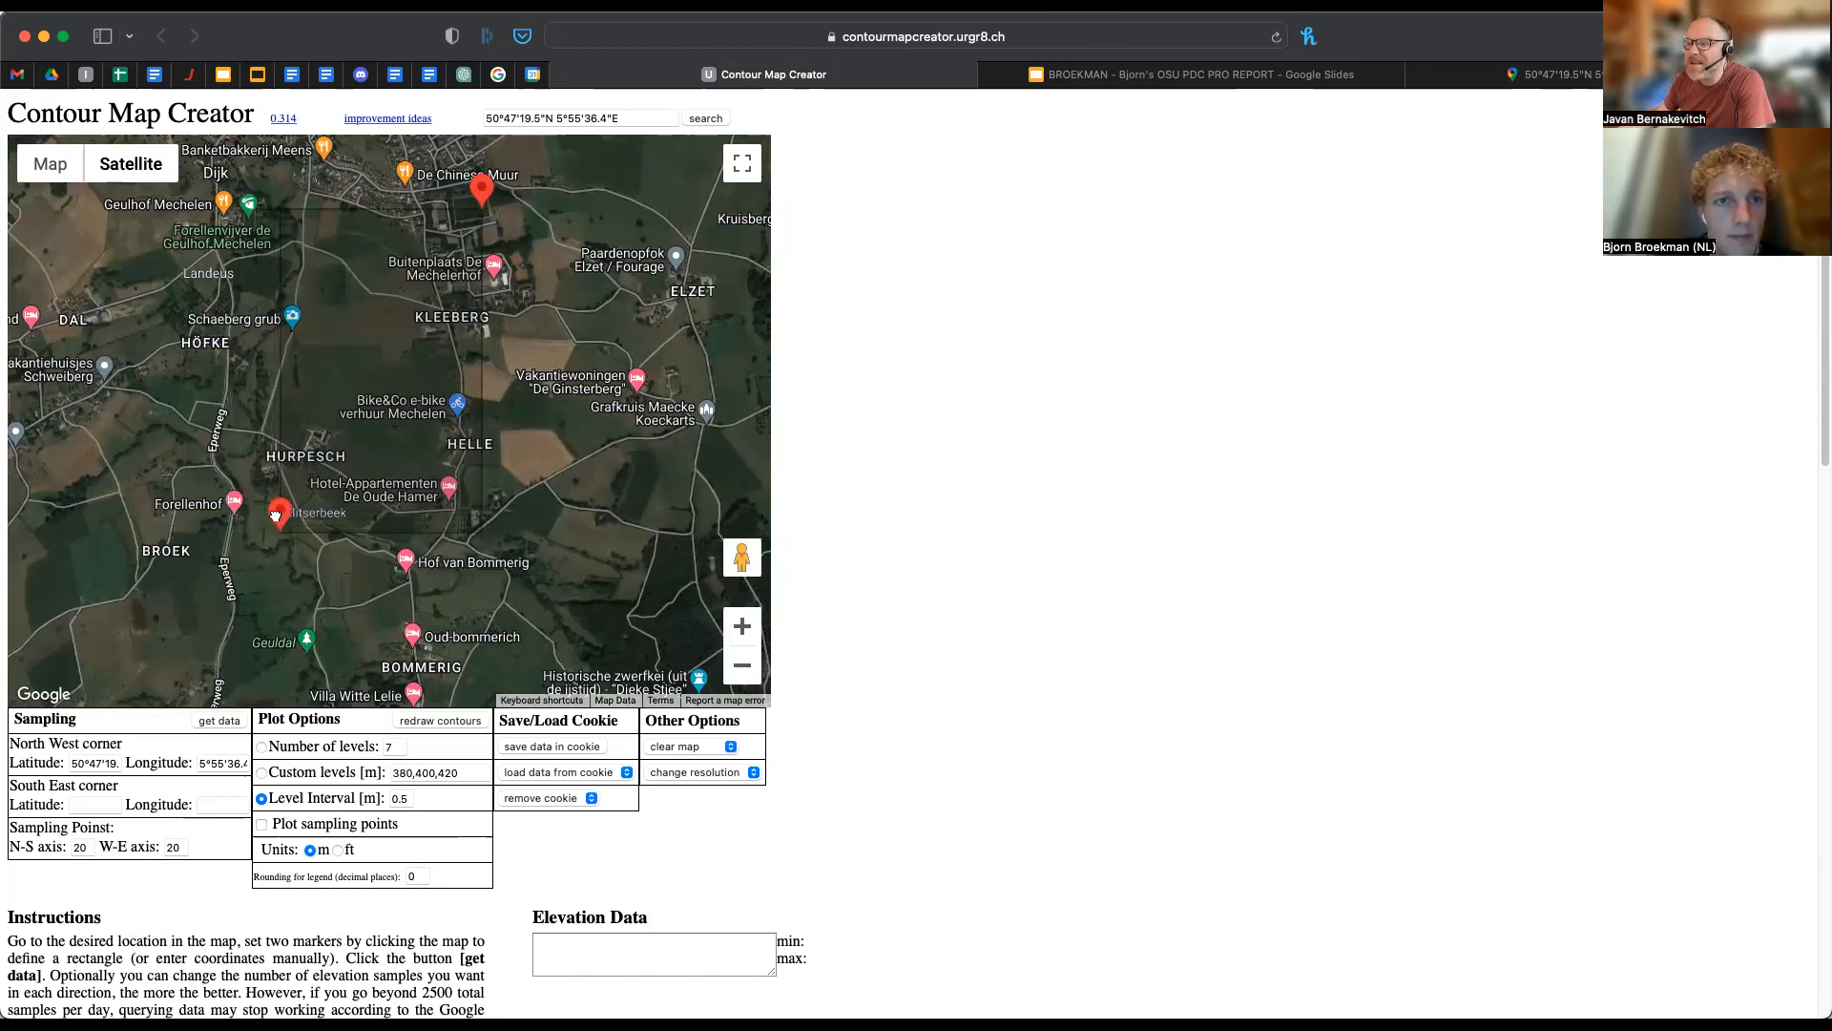
# - Compare the sampling rectangle in Contour Map Creator with the property boundary on slide 29 of the Google Slides report
pyautogui.click(1049, 76)
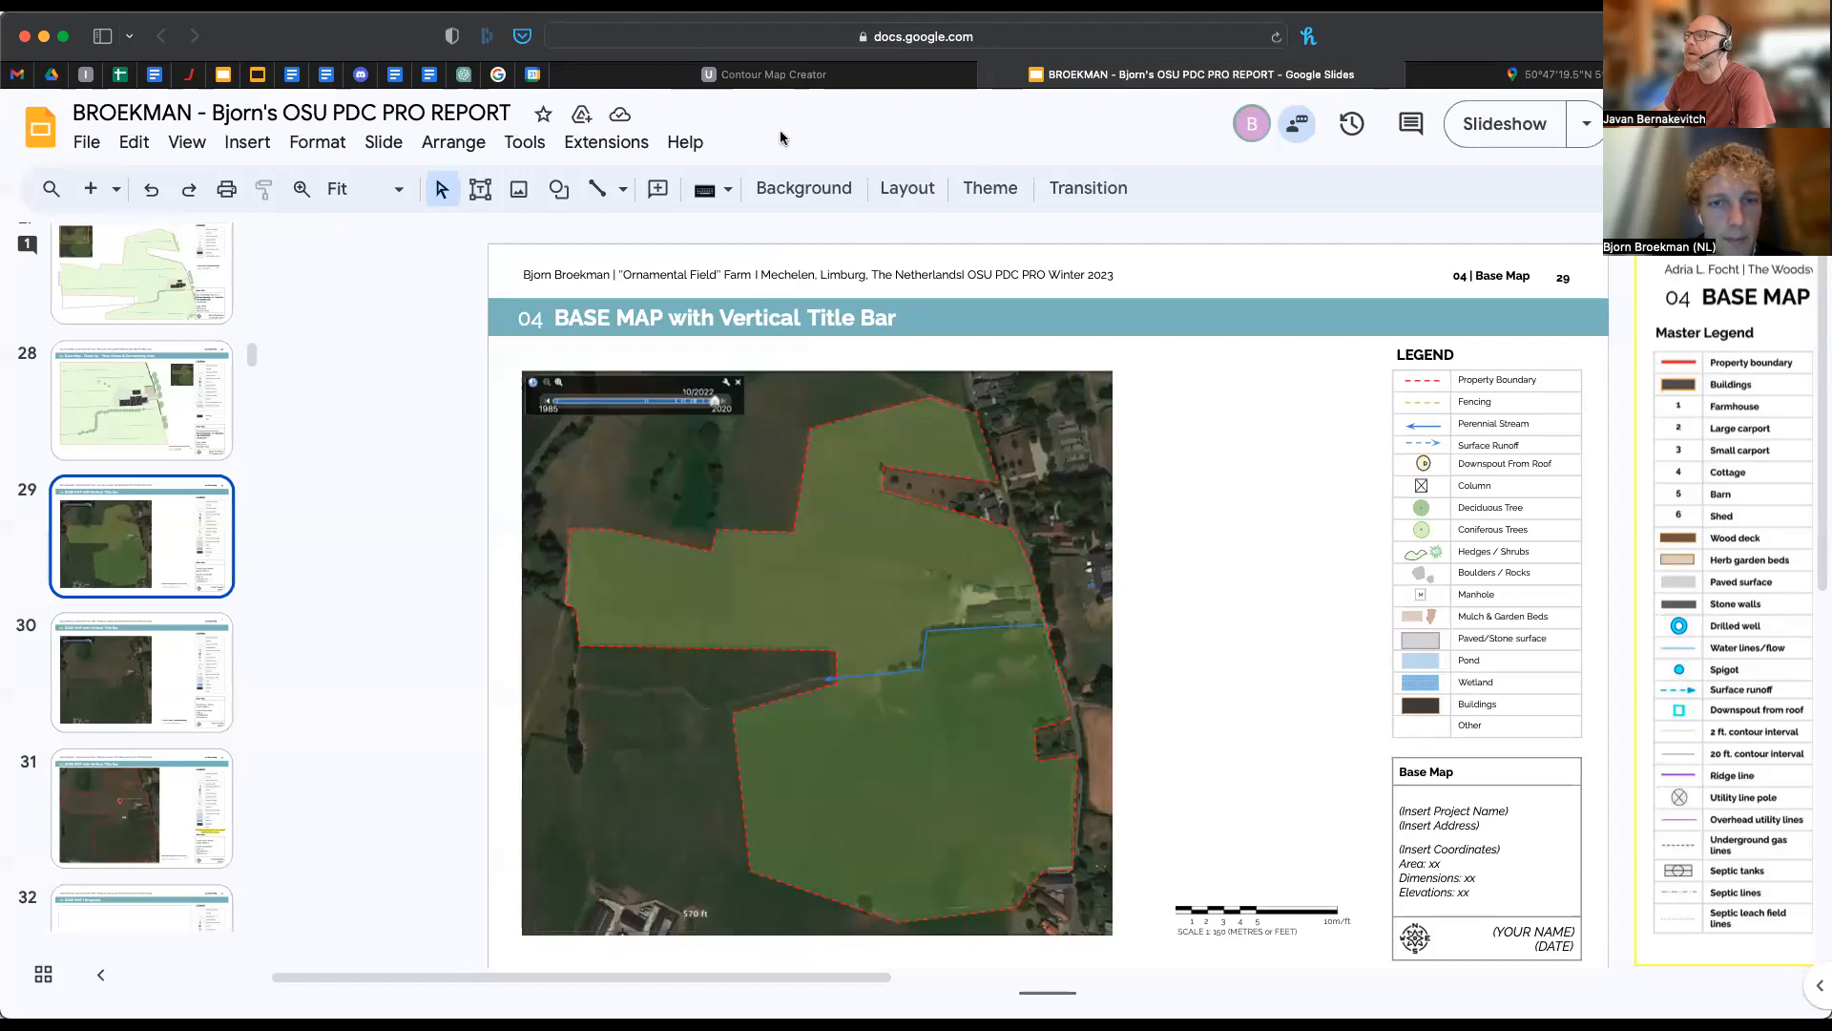
pyautogui.click(801, 69)
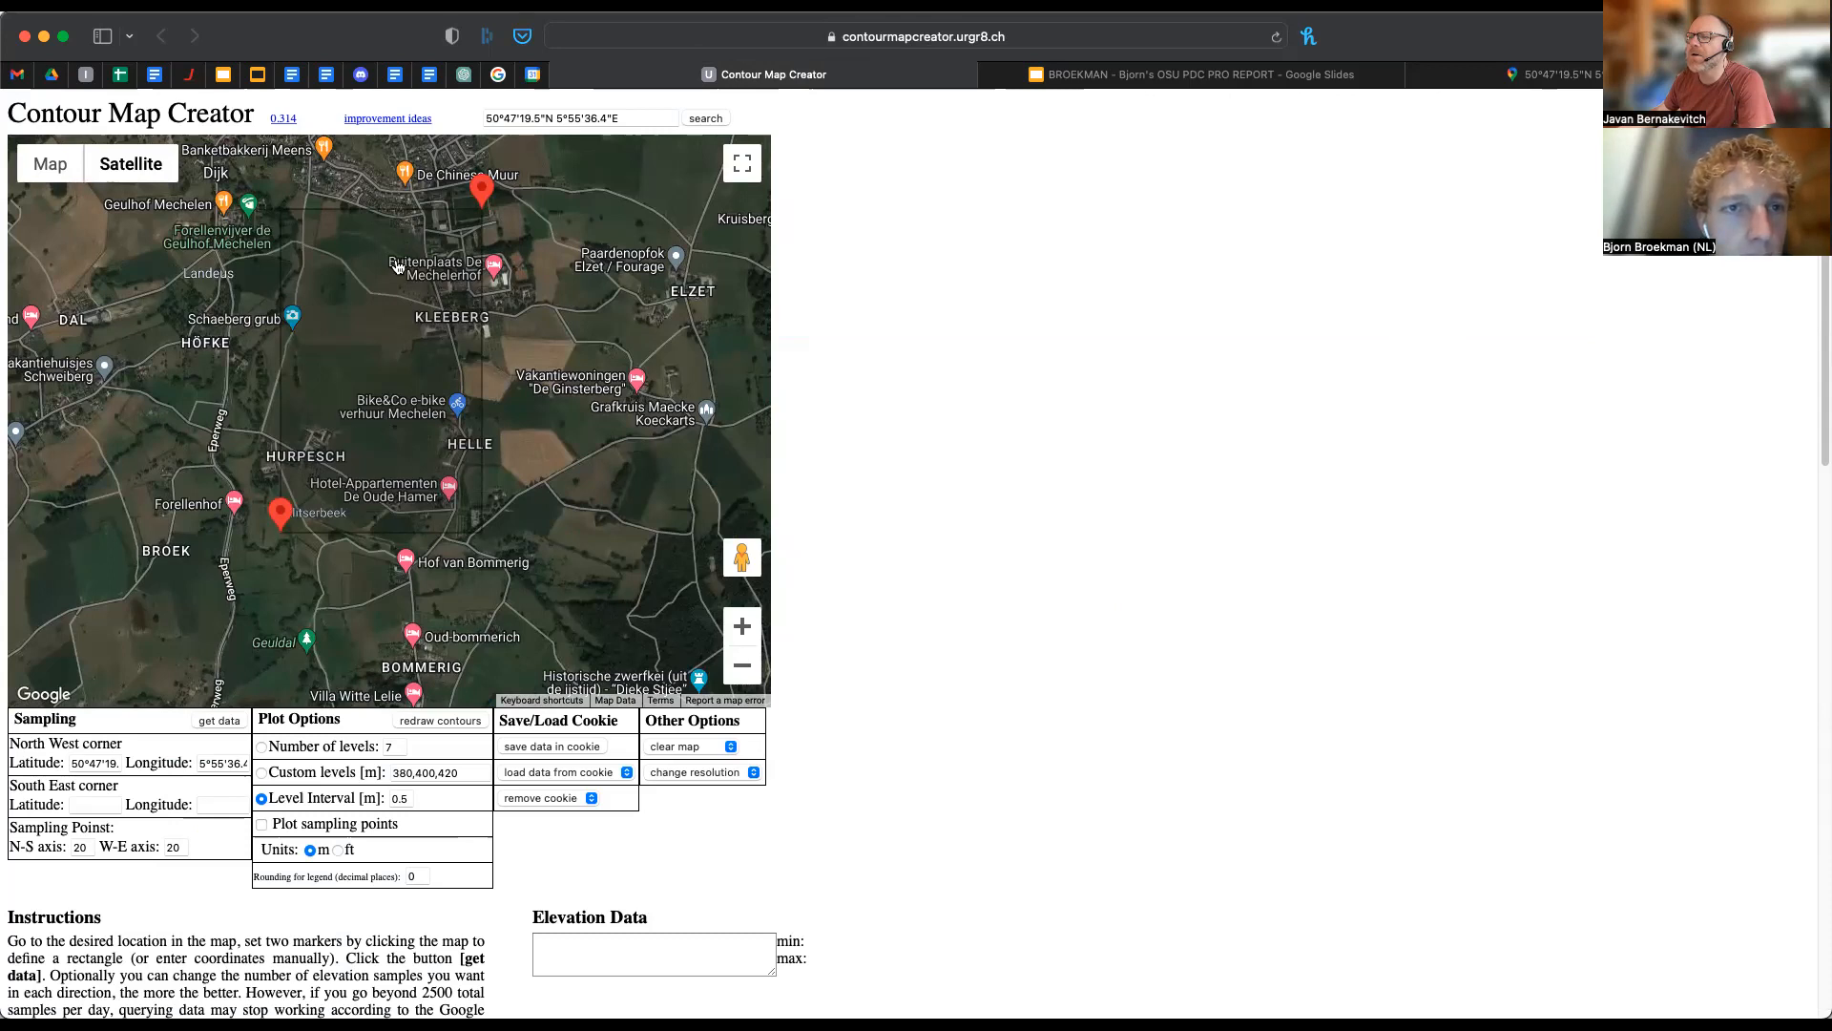
pyautogui.click(1123, 76)
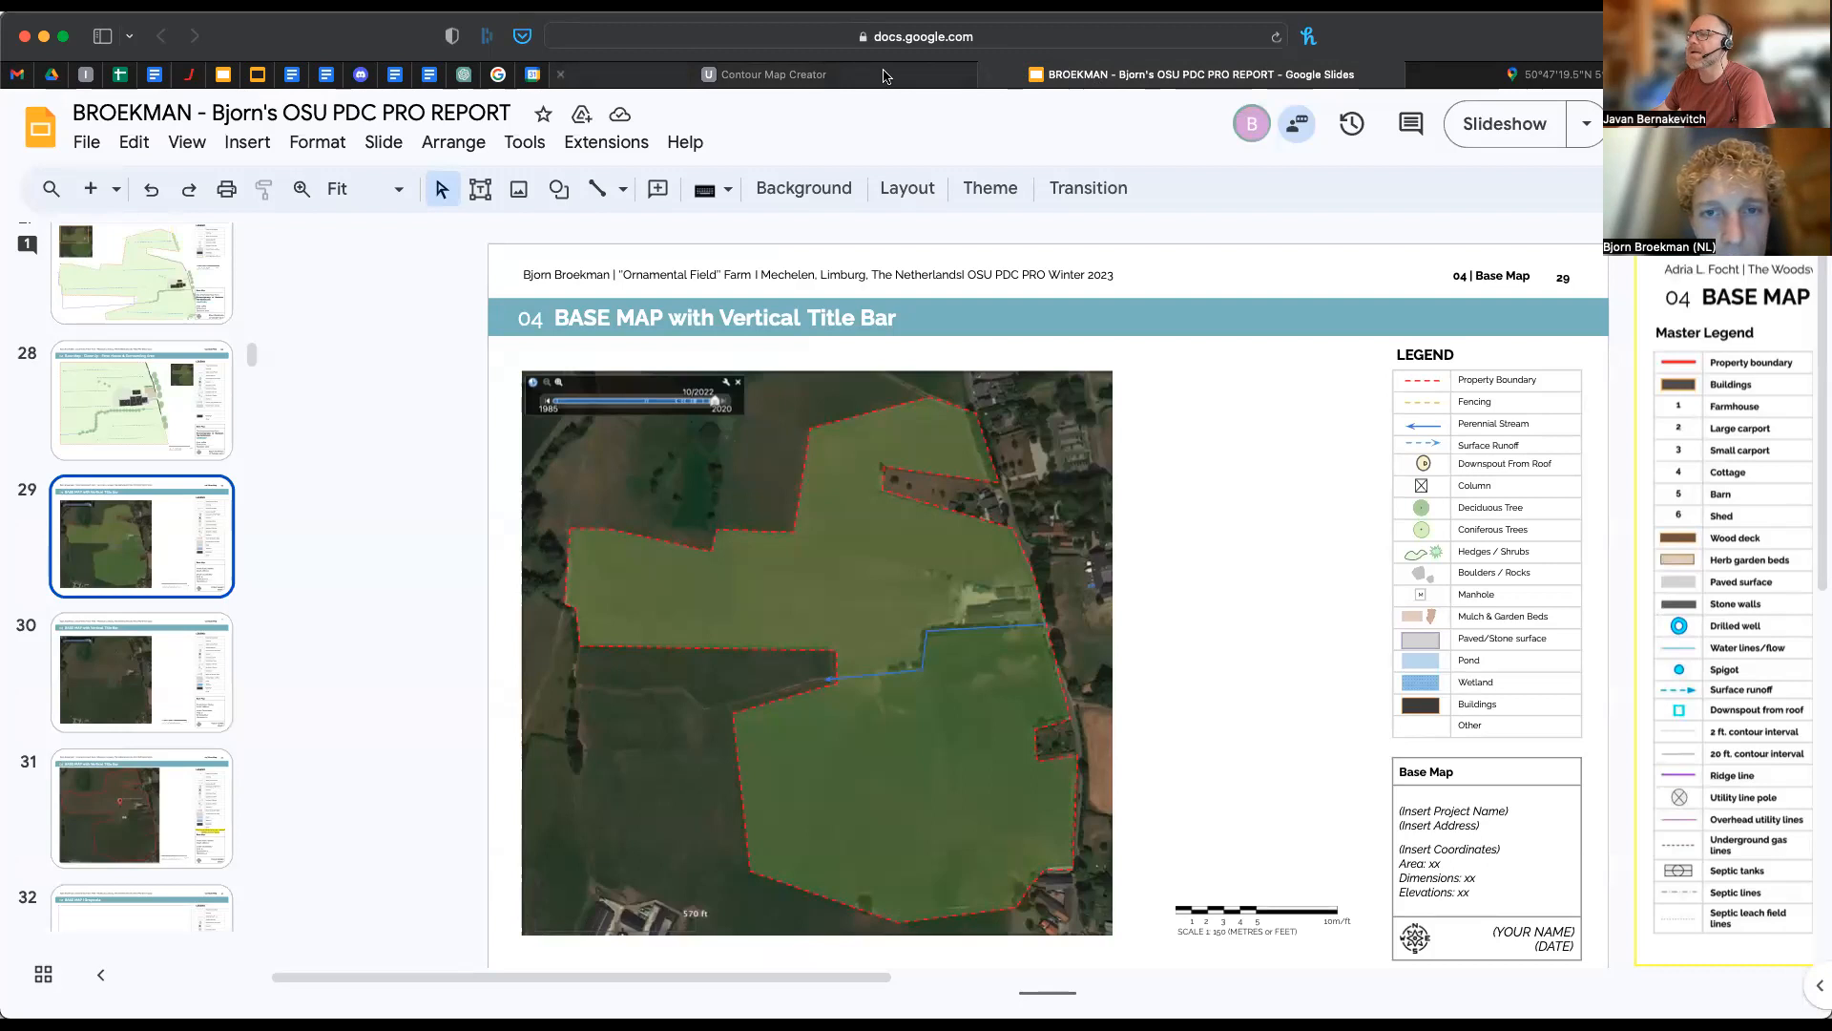
pyautogui.click(814, 76)
pyautogui.click(1117, 75)
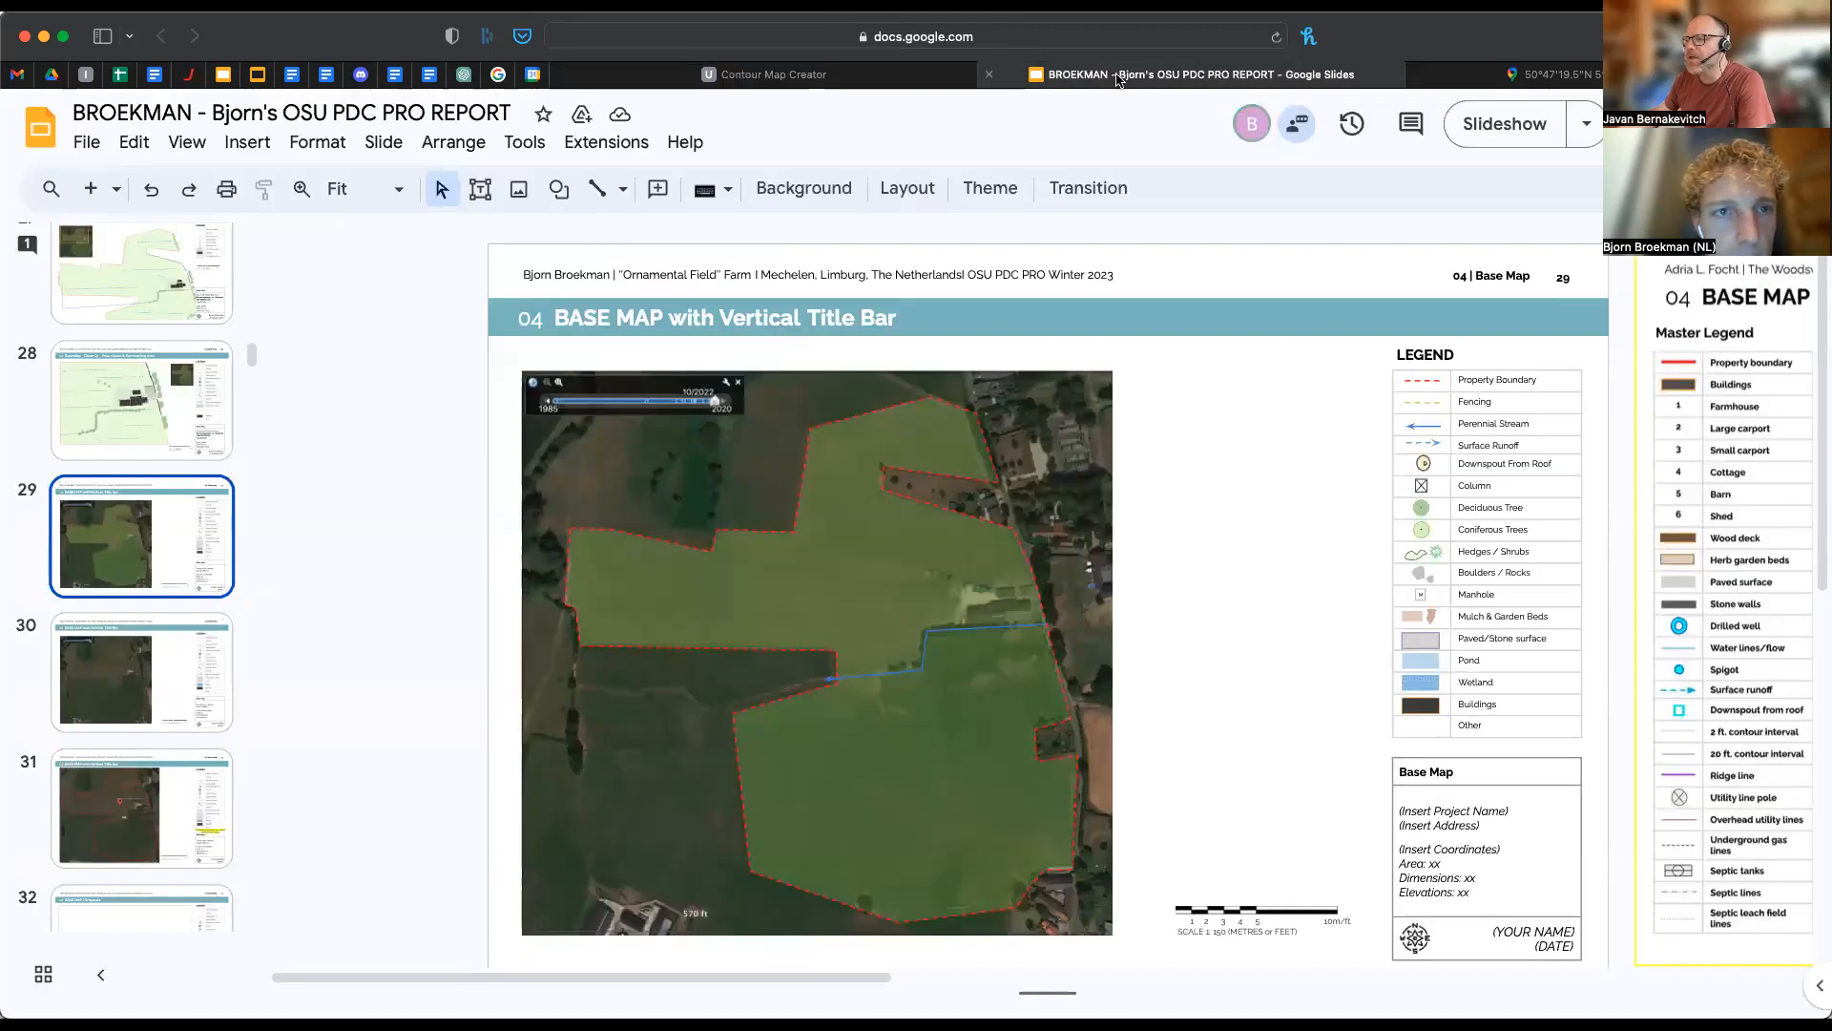
pyautogui.click(821, 75)
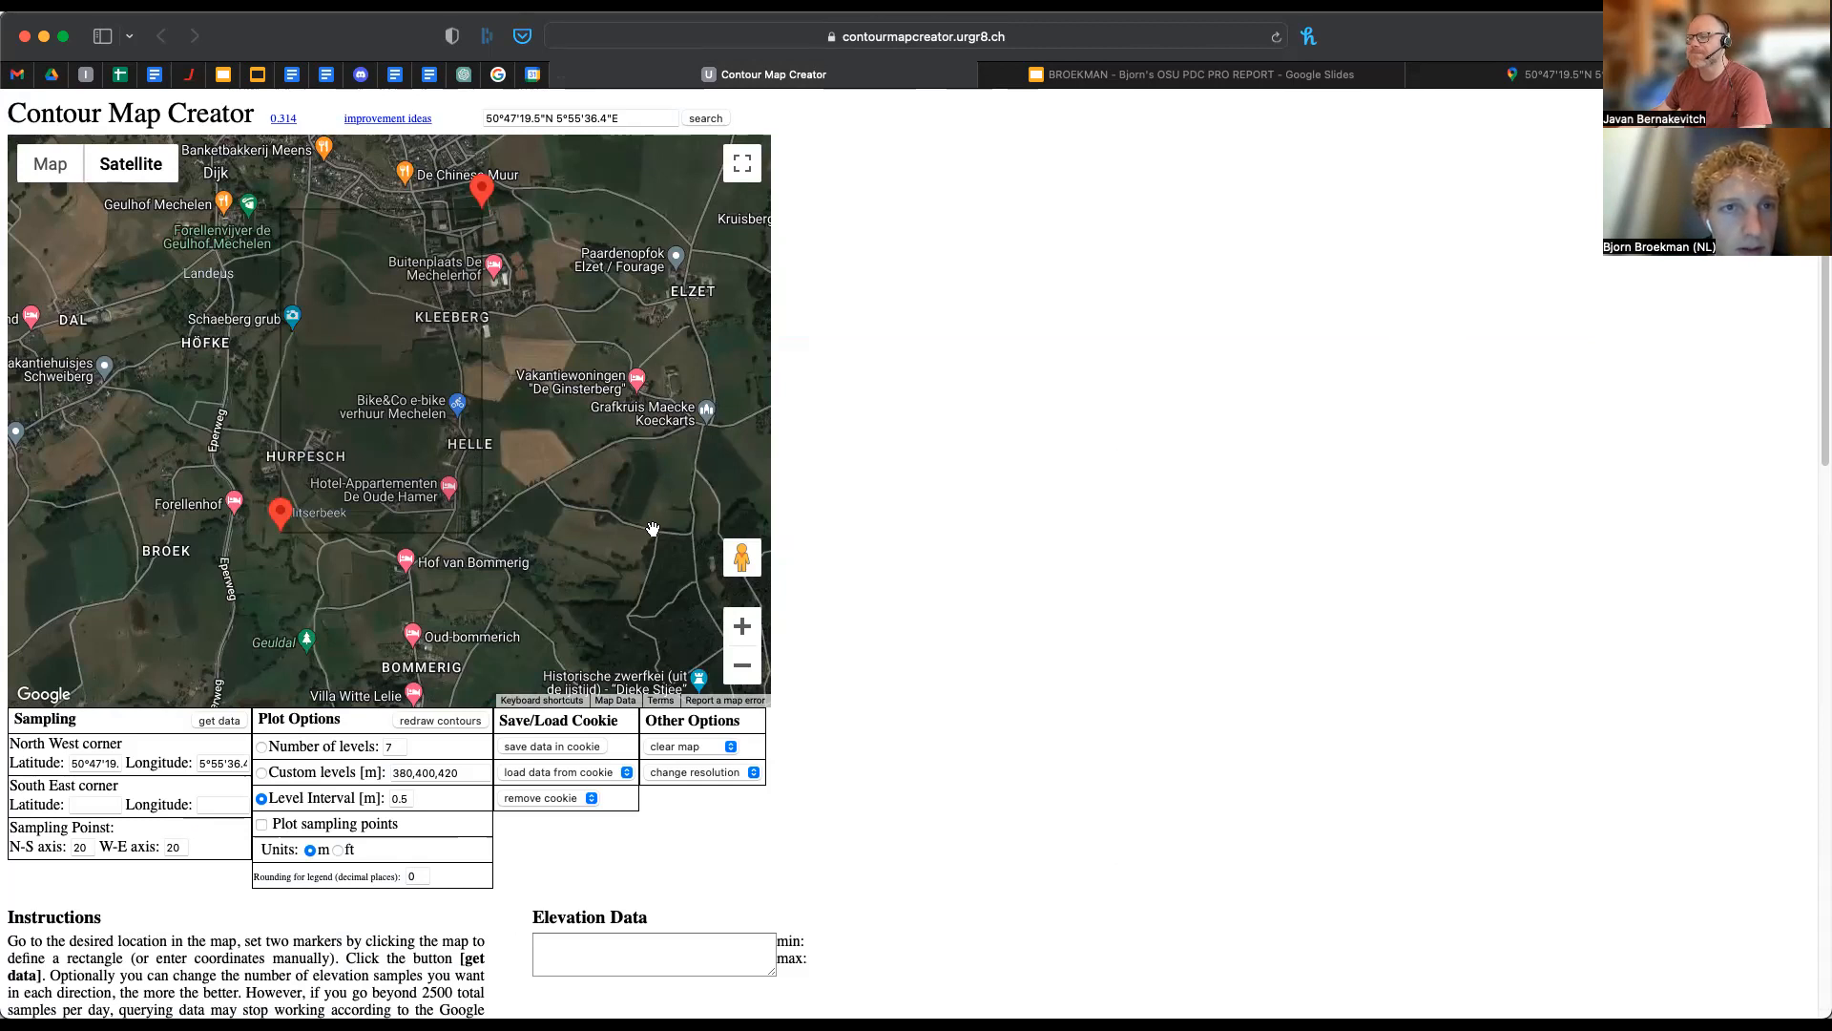
# - Retrieve the elevation data for the sampling rectangle and plot its contours
pyautogui.scroll(-1, 911, 711)
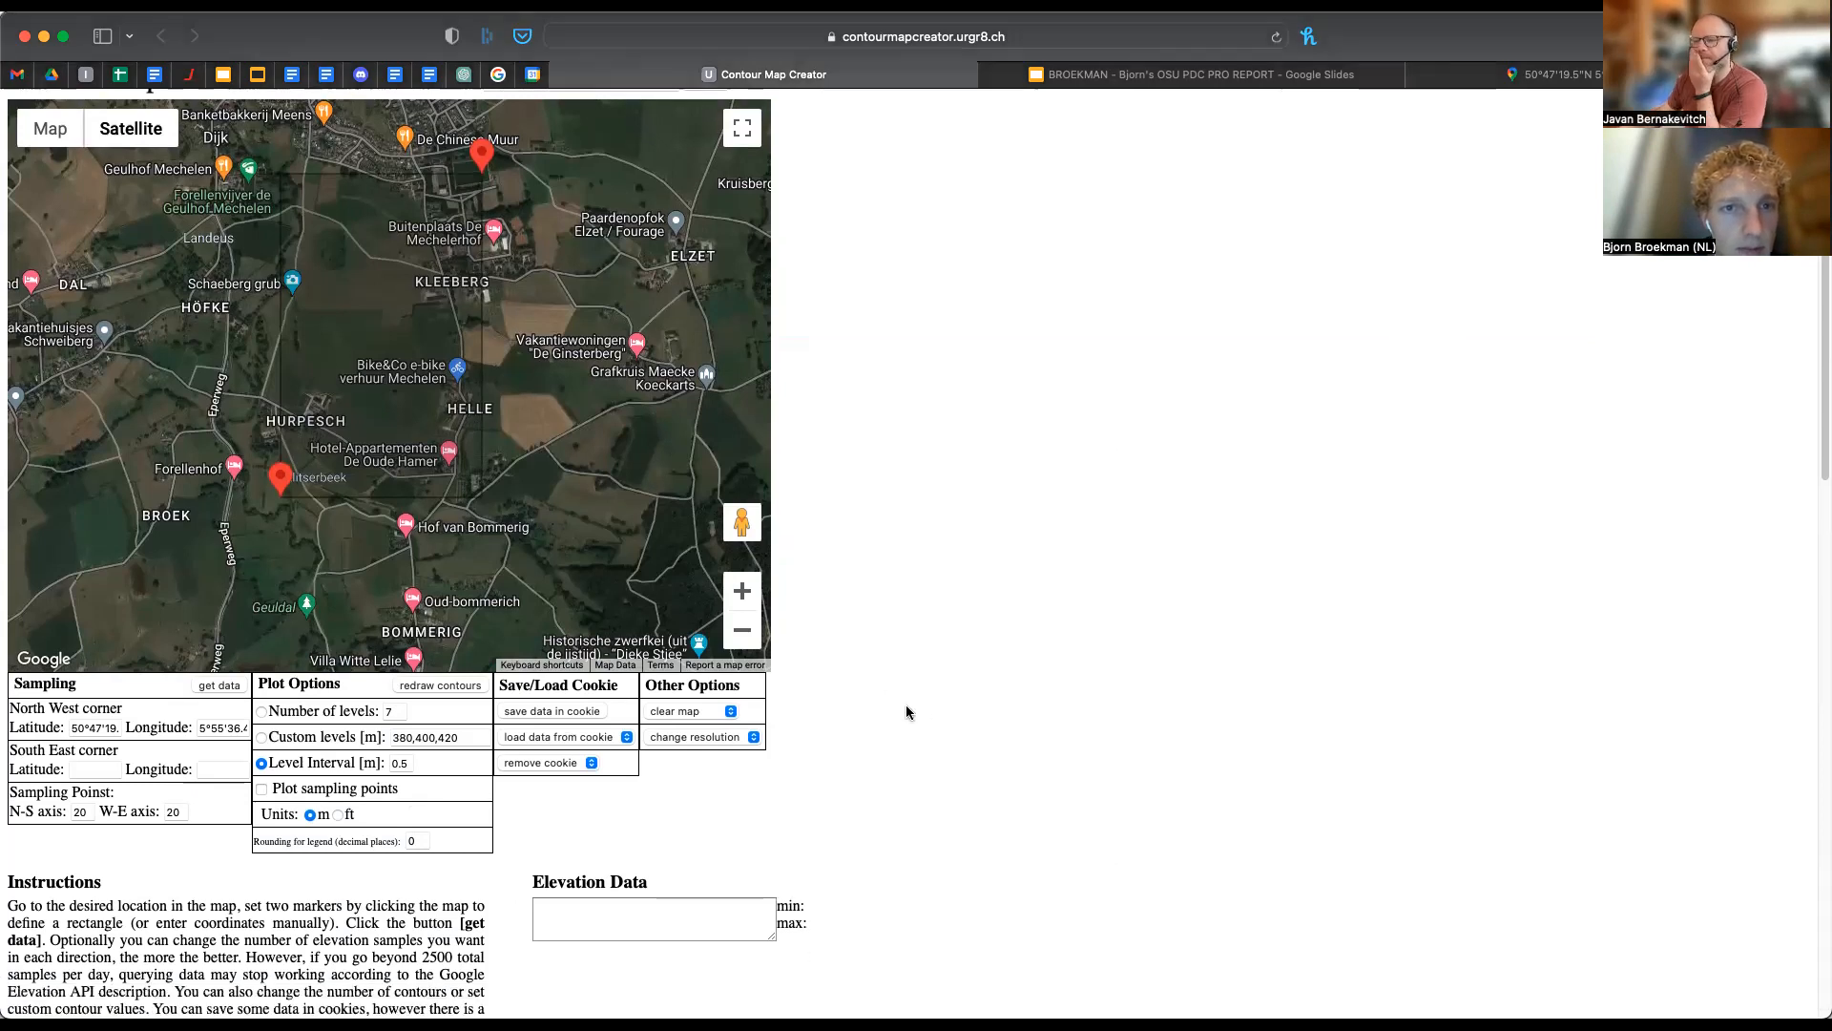
pyautogui.click(227, 685)
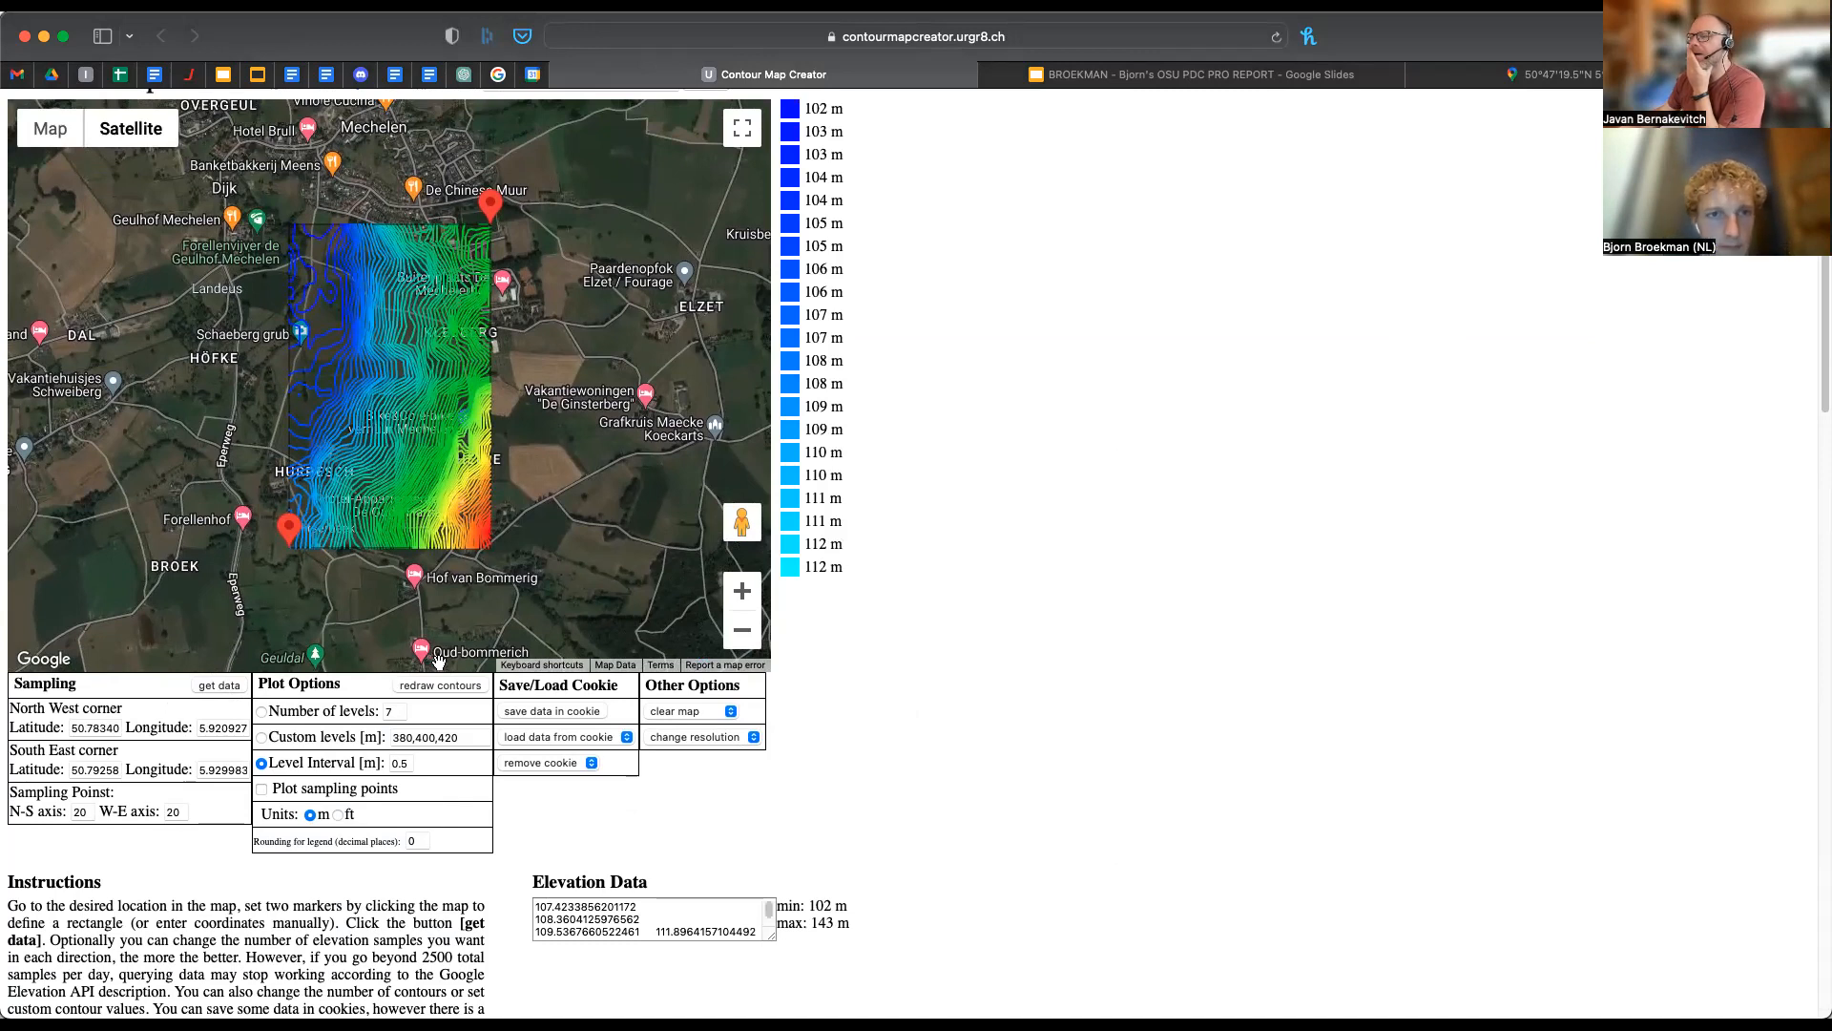
pyautogui.scroll(1, 442, 425)
pyautogui.scroll(2, 442, 425)
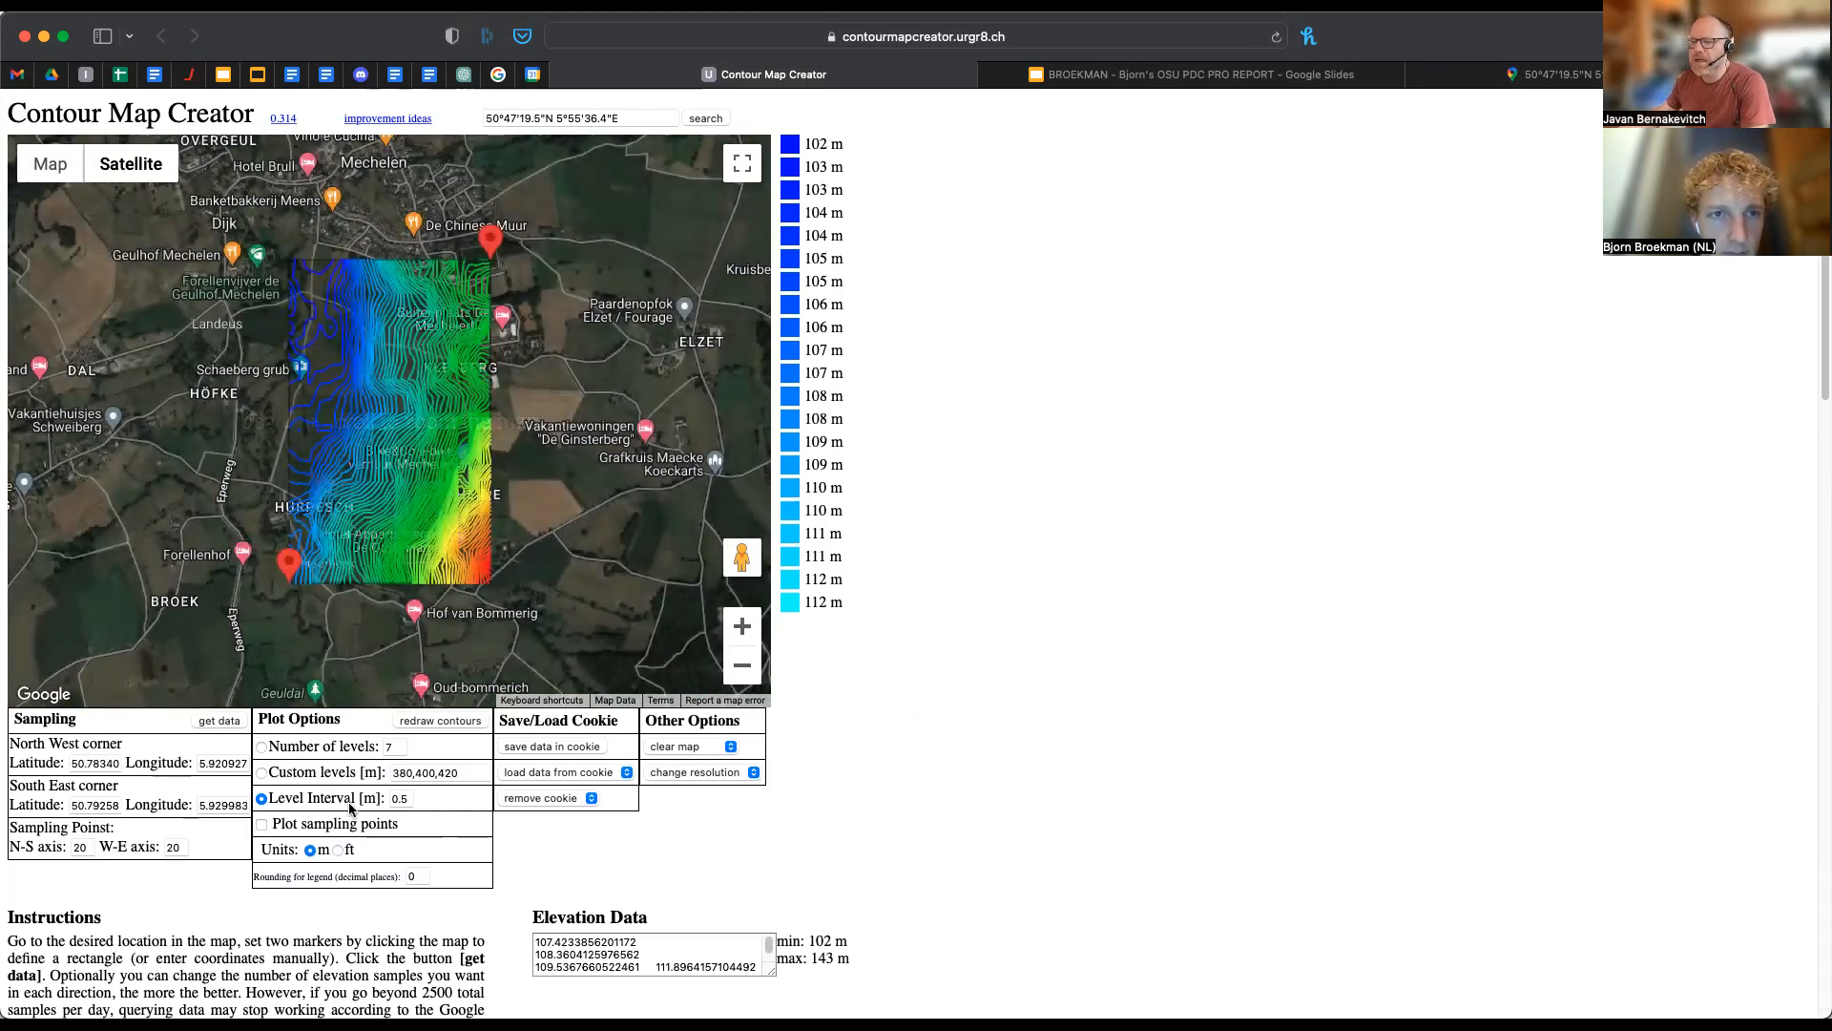
# - Set the level interval to 1 m and redraw the contours
pyautogui.moveTo(413, 798); pyautogui.dragTo(383, 798)
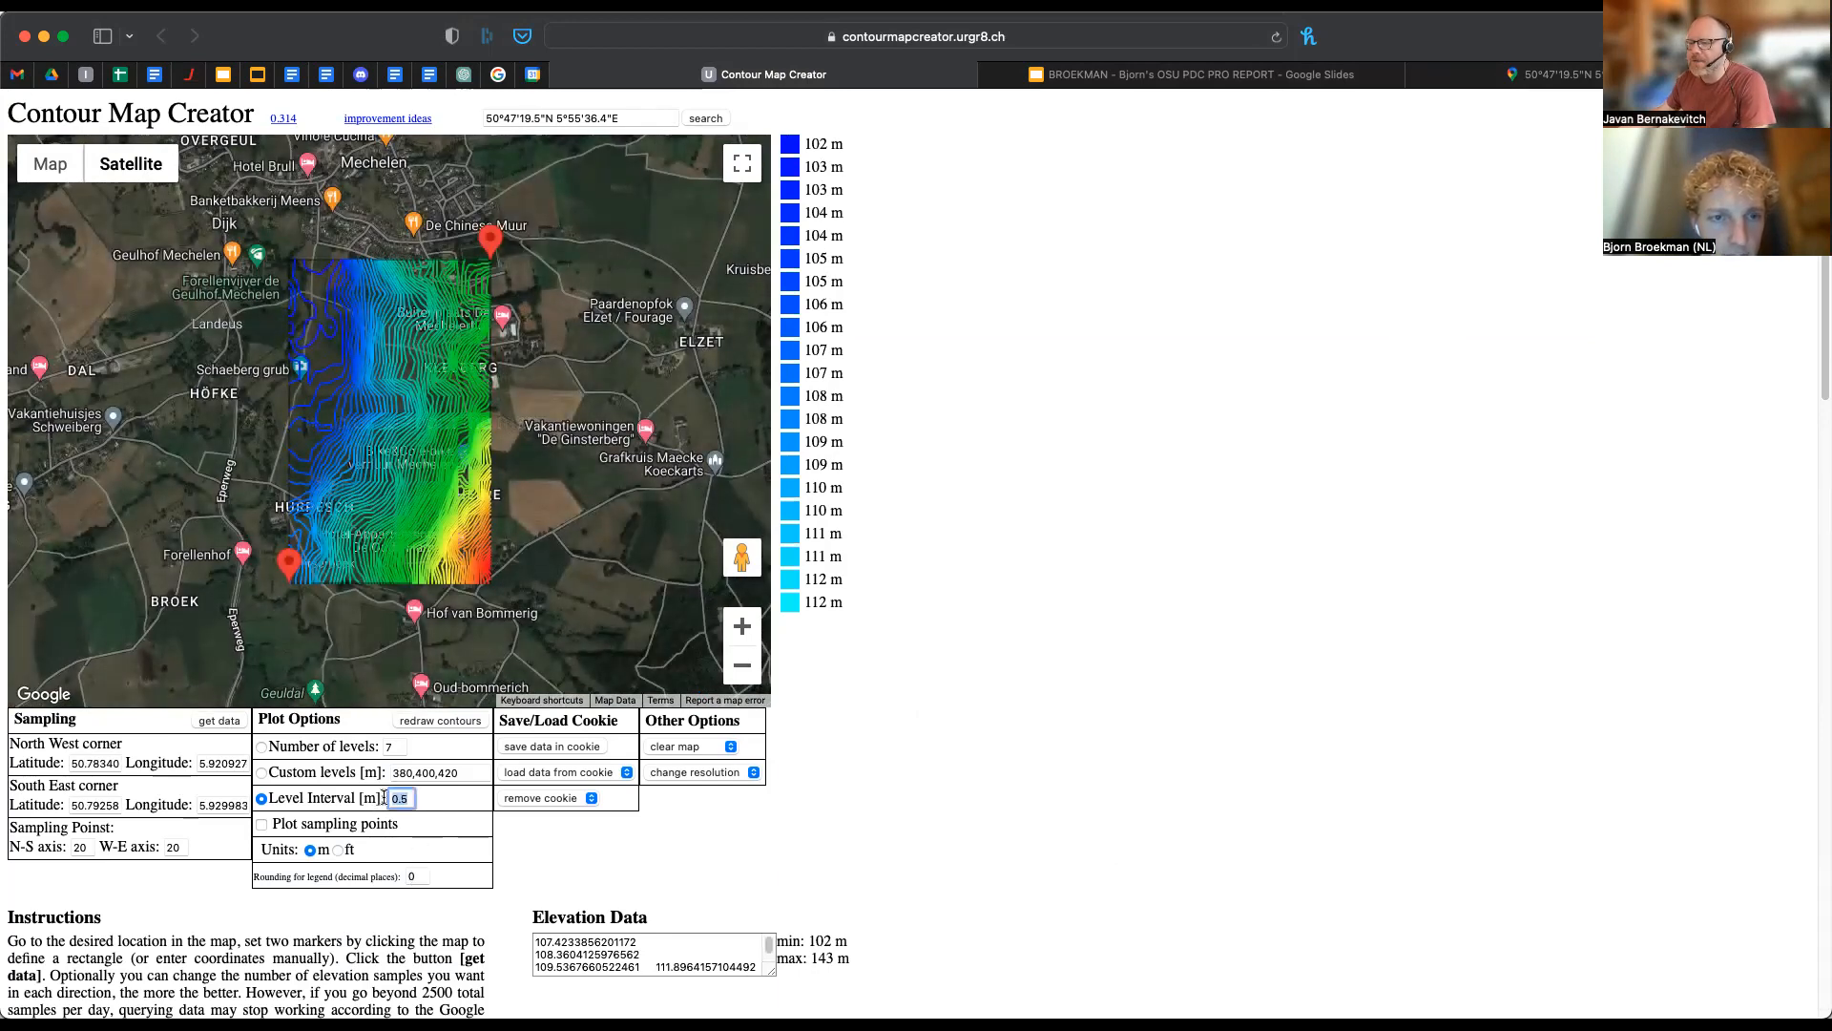
pyautogui.click(219, 722)
pyautogui.click(433, 722)
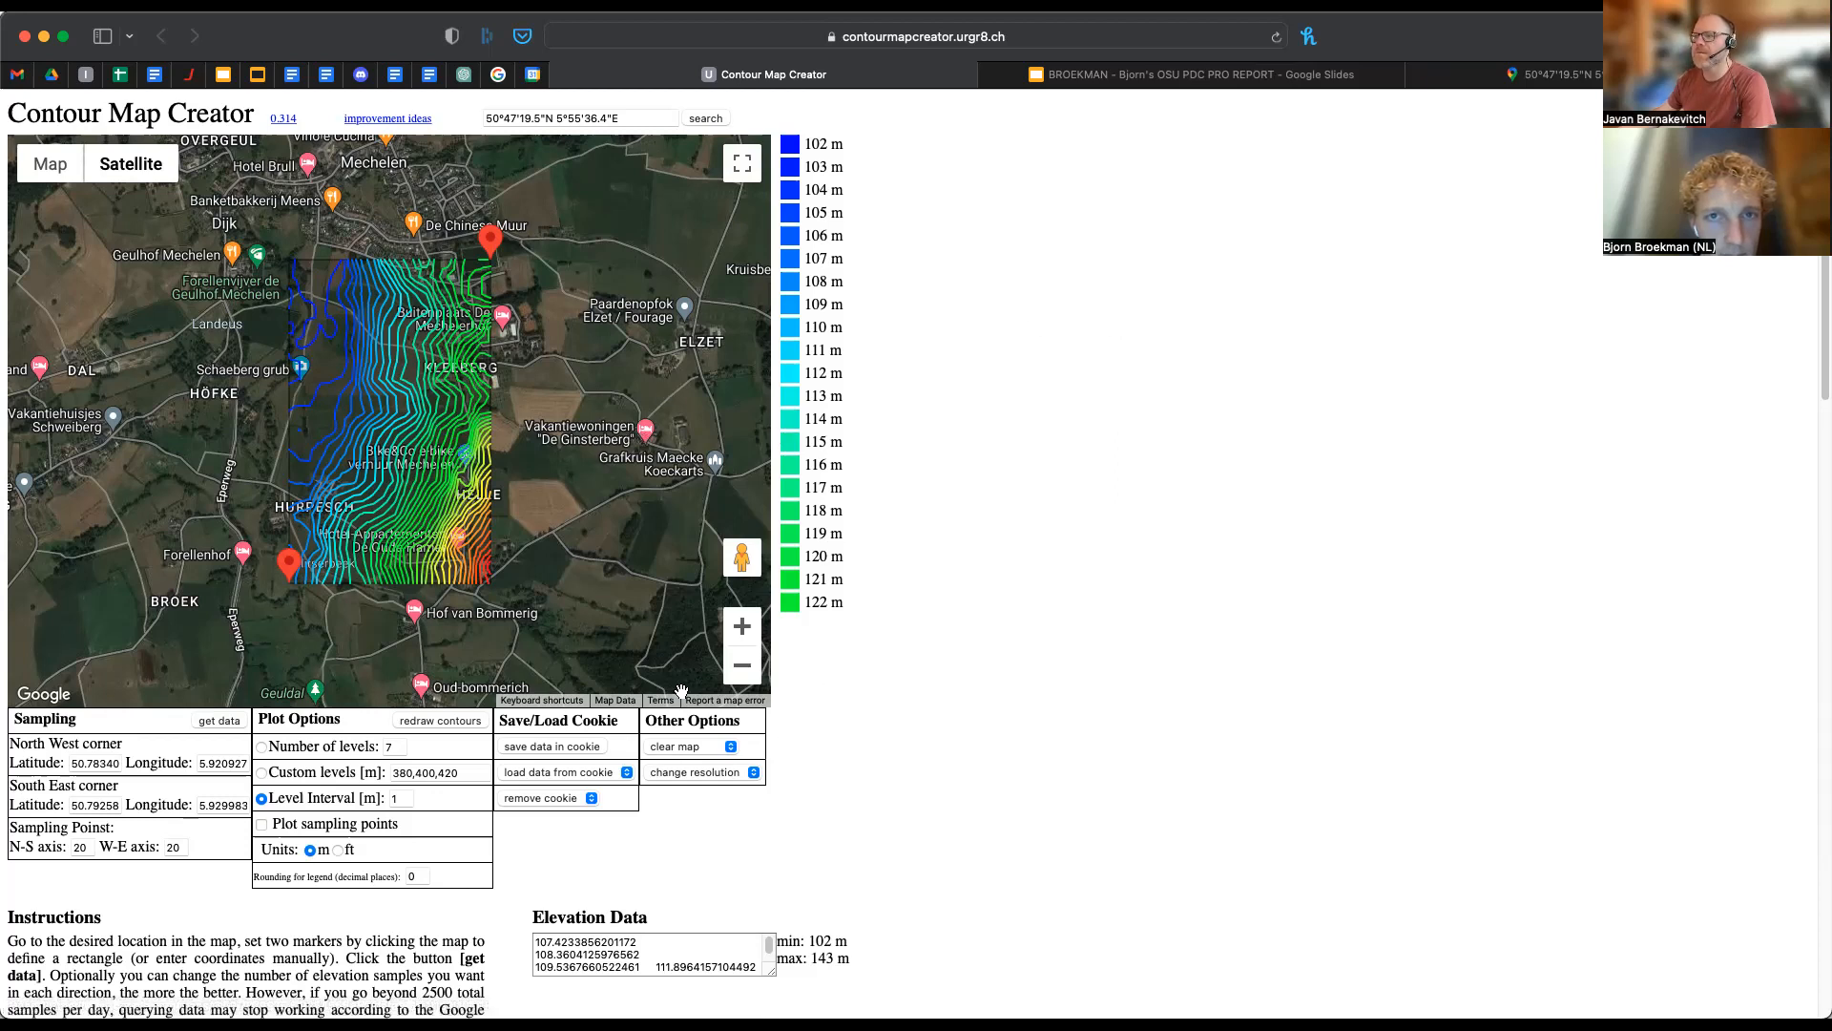
# - Examine the rest of the page down to the contour plot with its SVG and KML file downloads
pyautogui.scroll(-1, 846, 671)
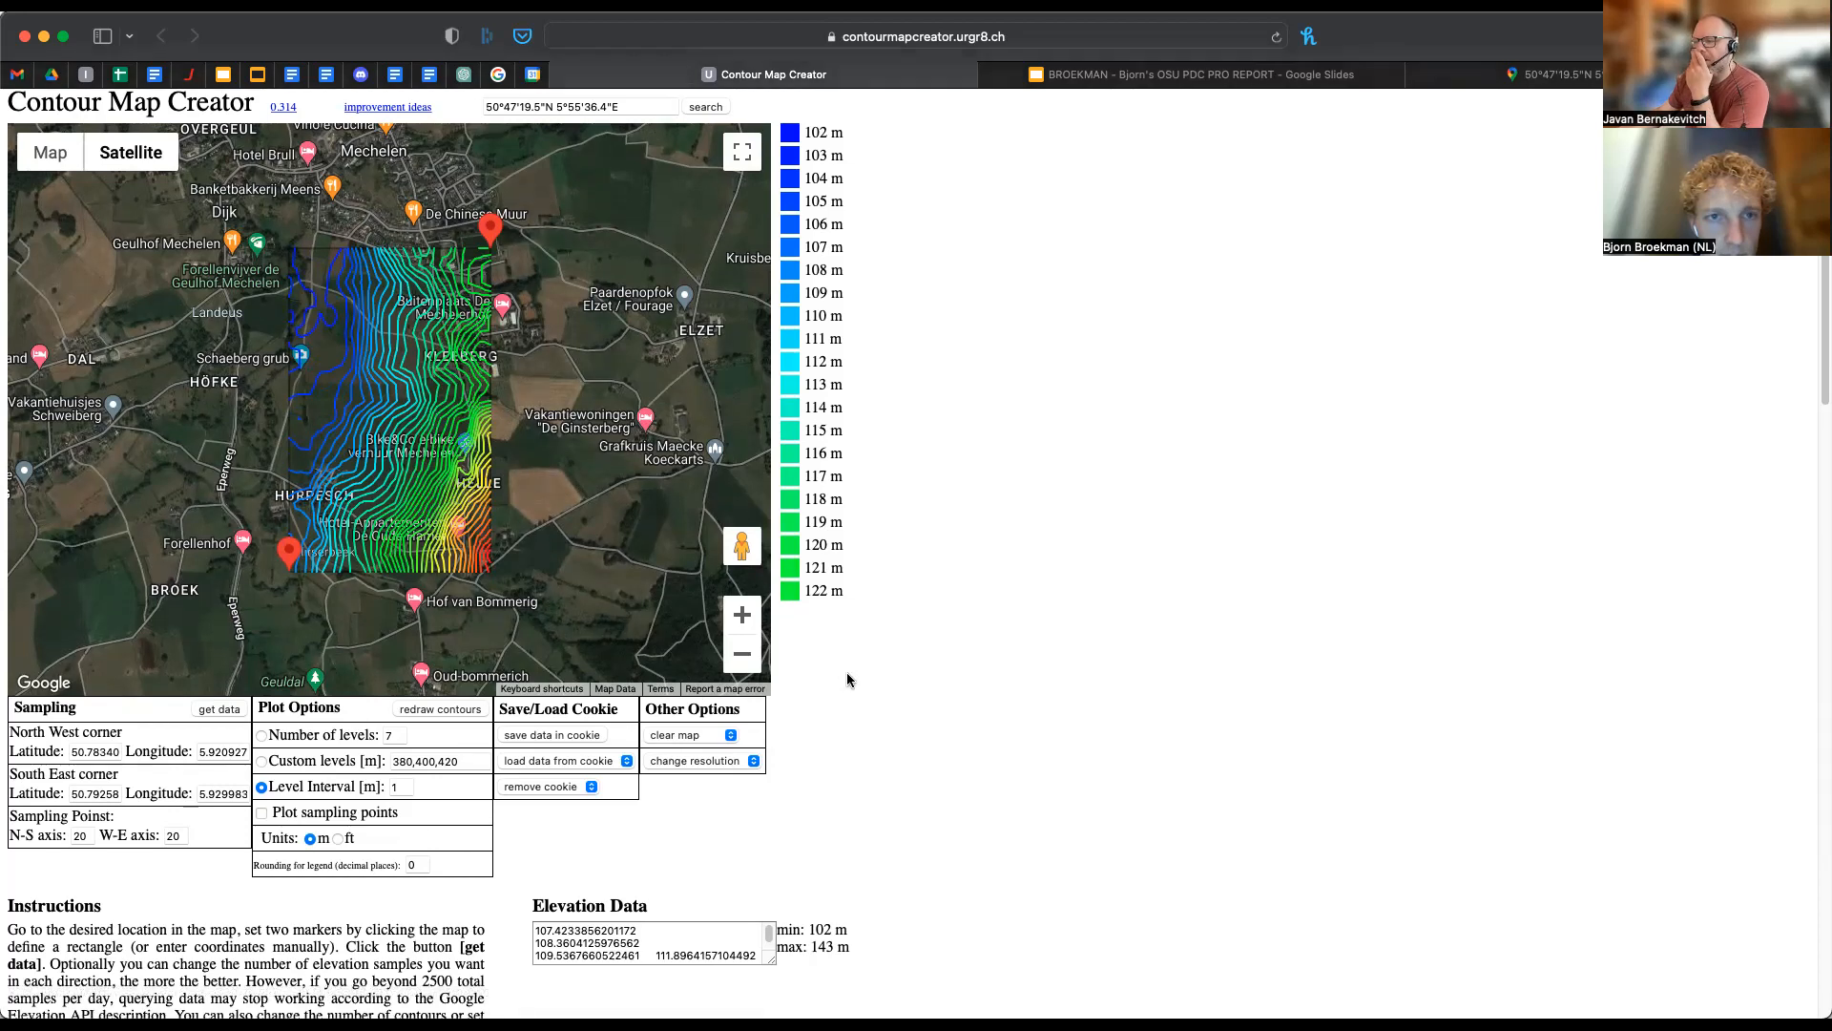
pyautogui.scroll(-10, 847, 680)
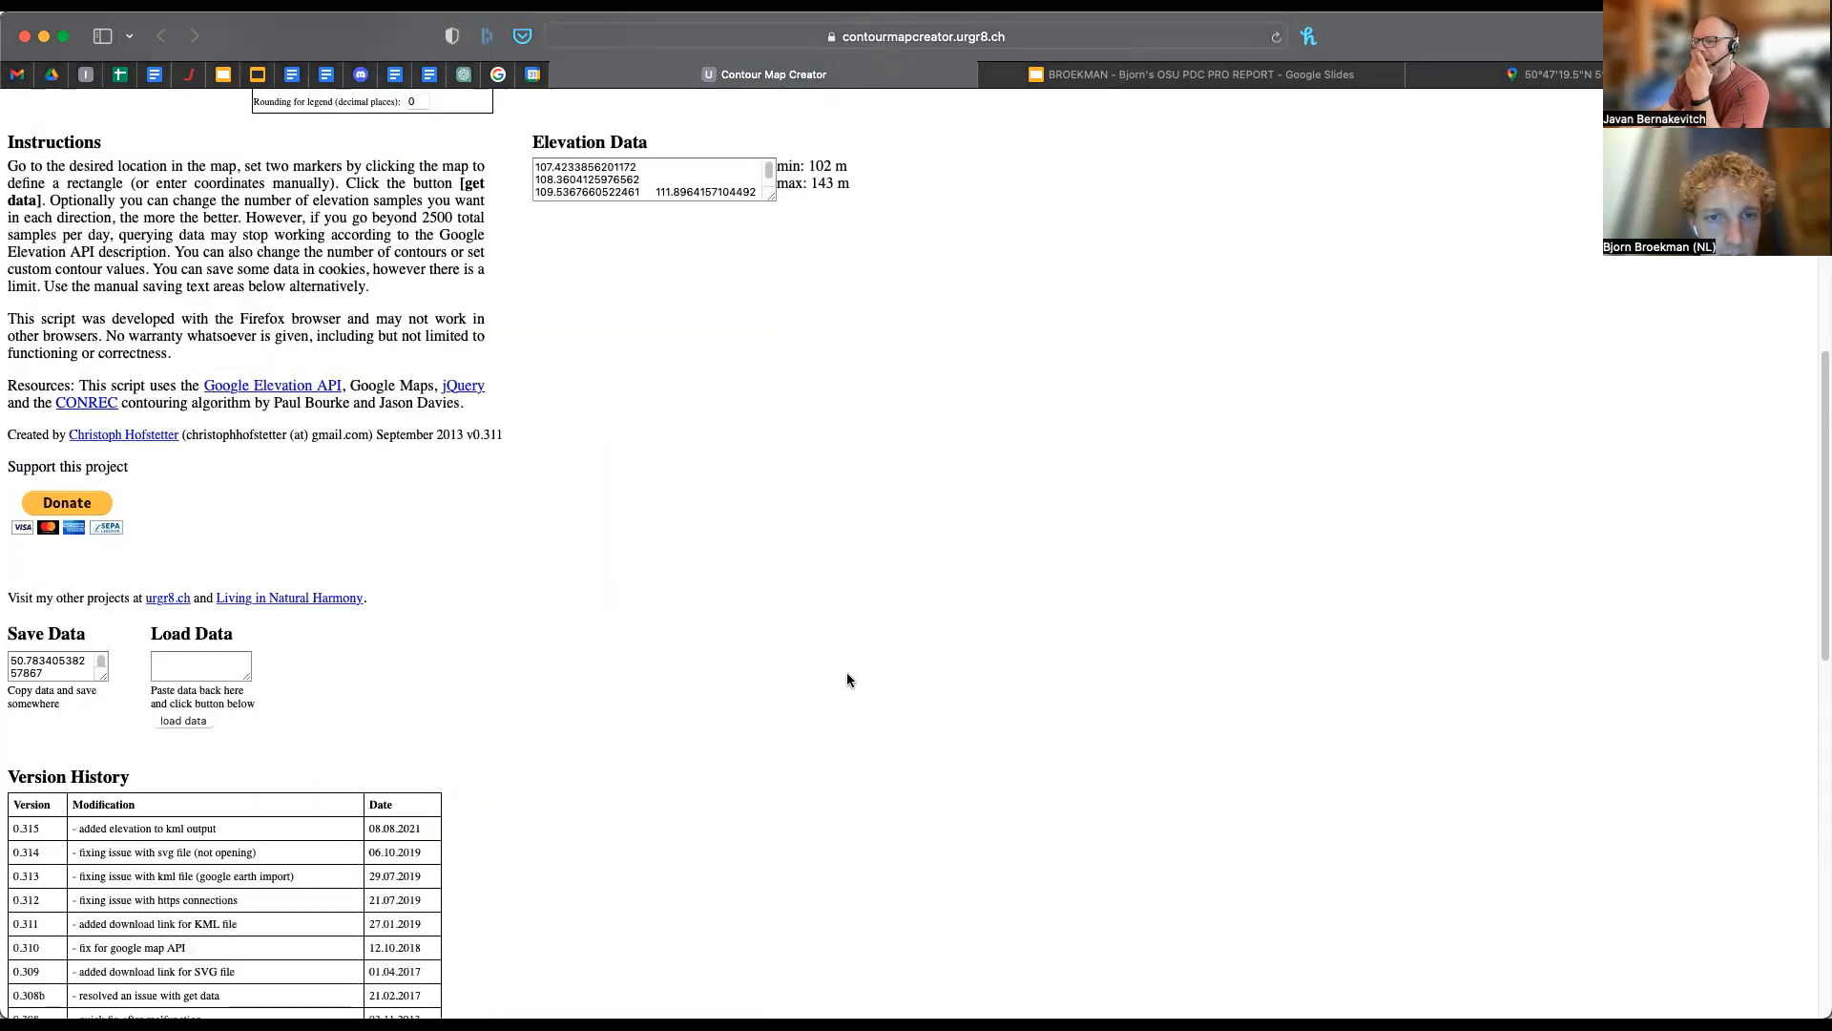
pyautogui.scroll(-8, 847, 680)
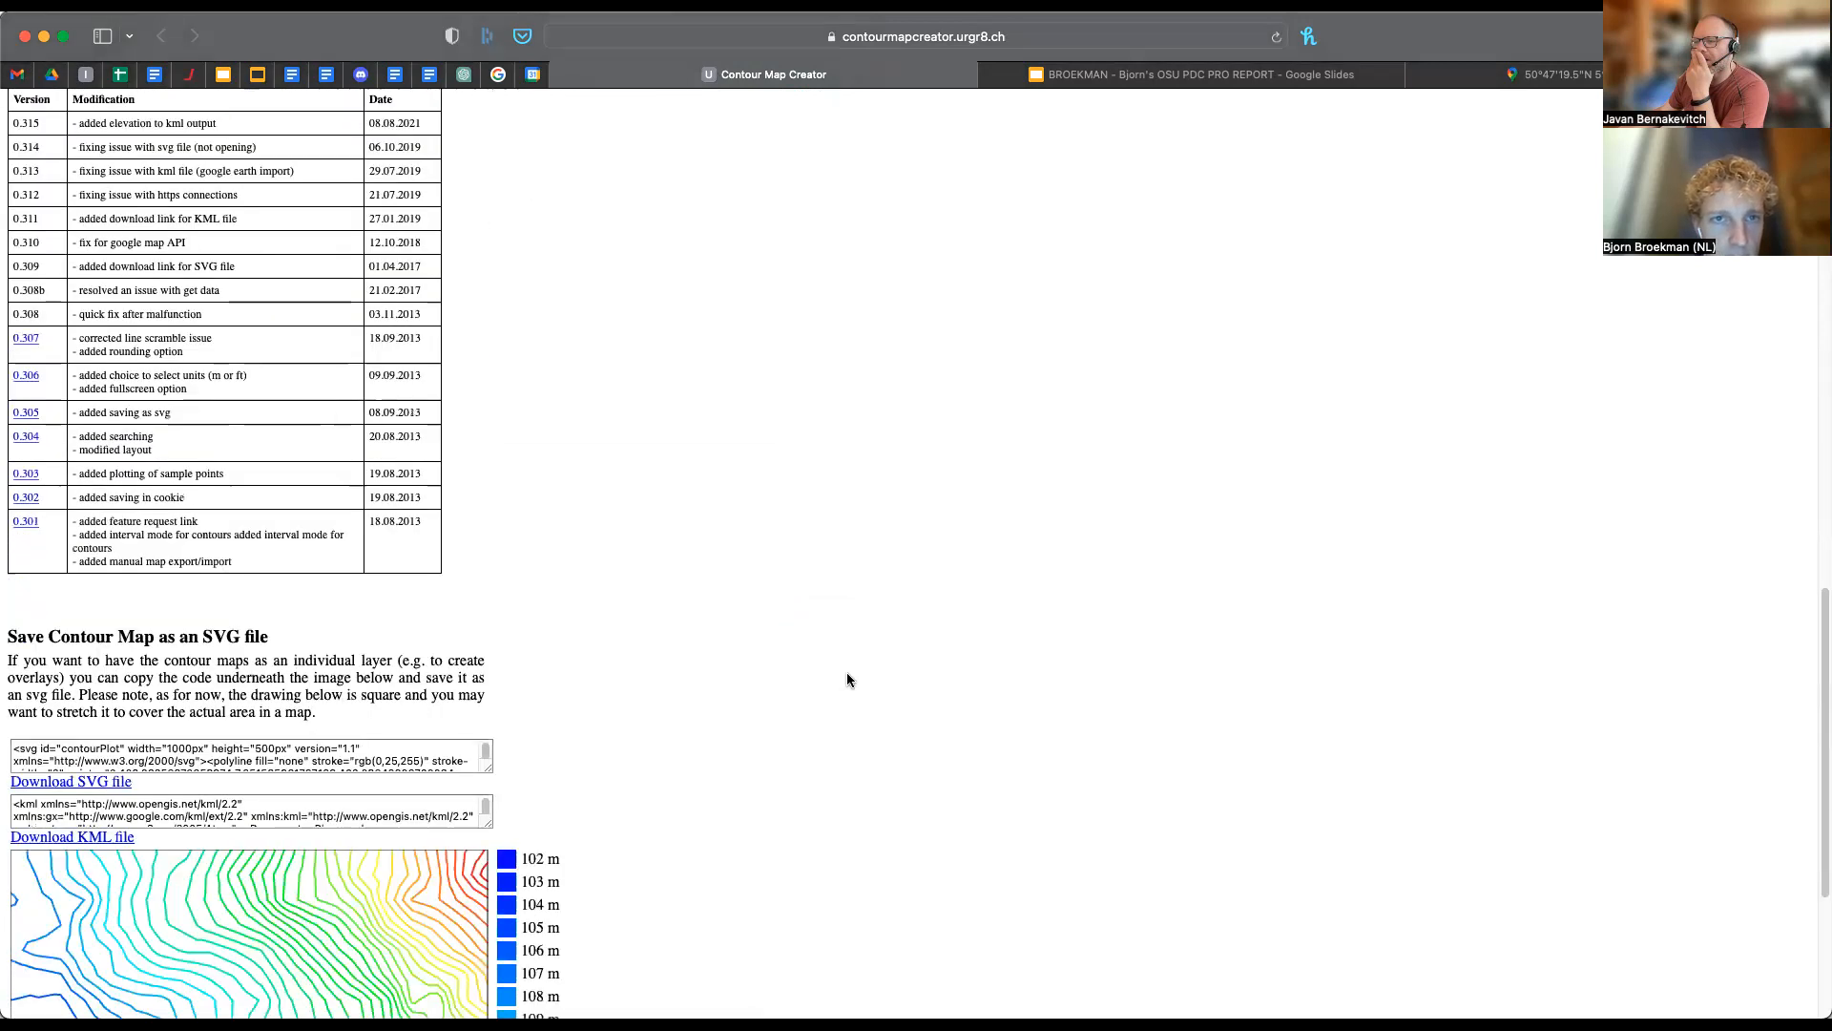
pyautogui.scroll(-4, 847, 680)
pyautogui.scroll(20, 848, 680)
pyautogui.scroll(-20, 845, 672)
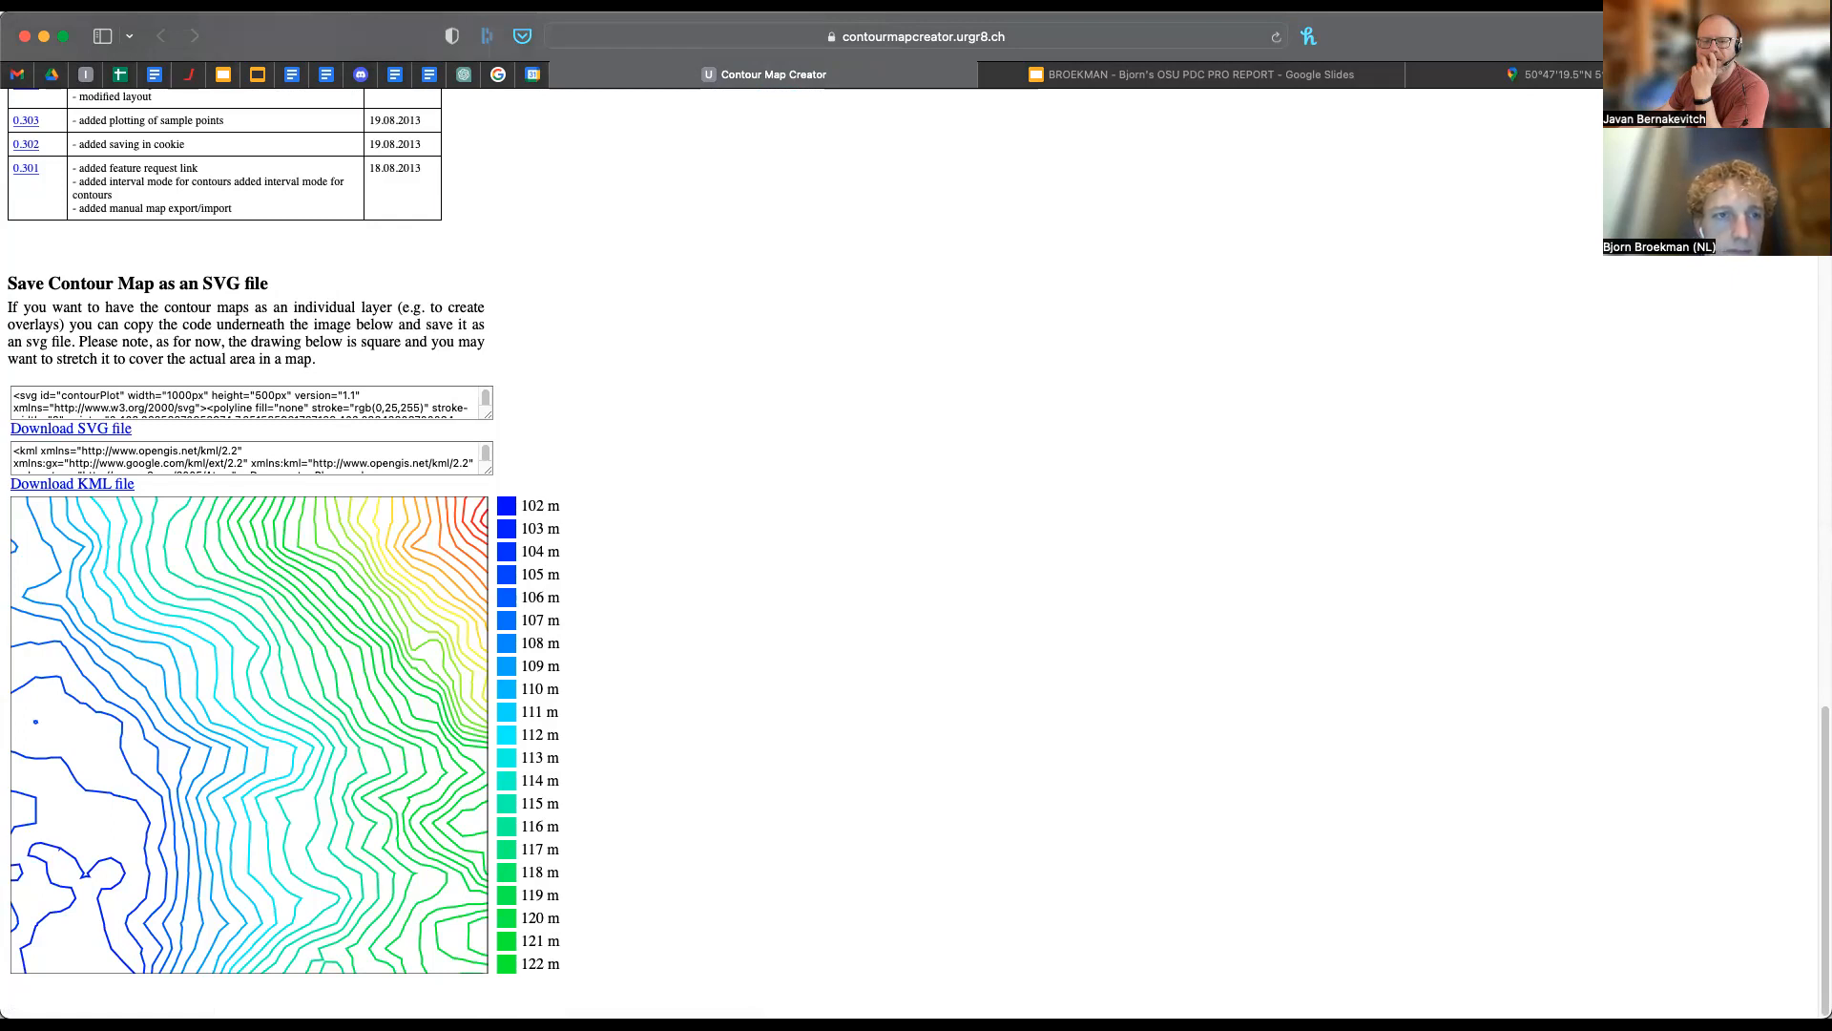
pyautogui.scroll(15, 911, 587)
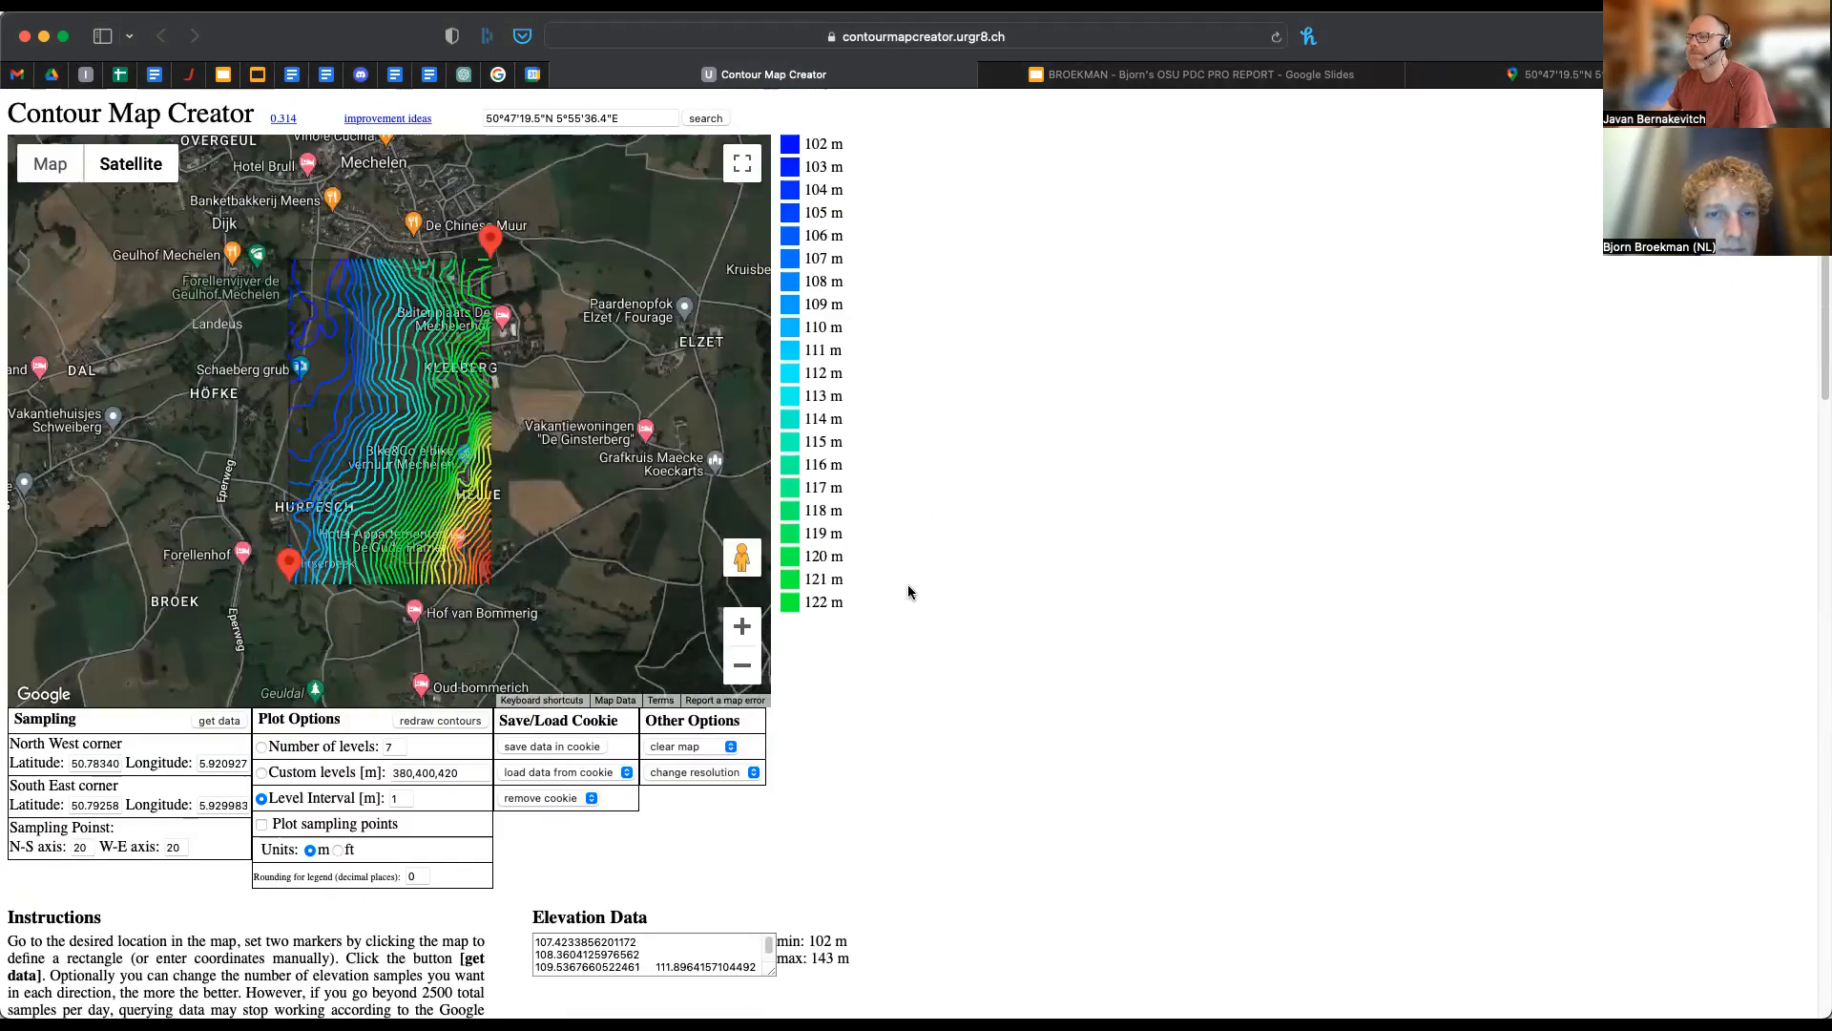
# - Set the level interval to 5 m and redraw the contours over the farm area
pyautogui.scroll(5, 909, 591)
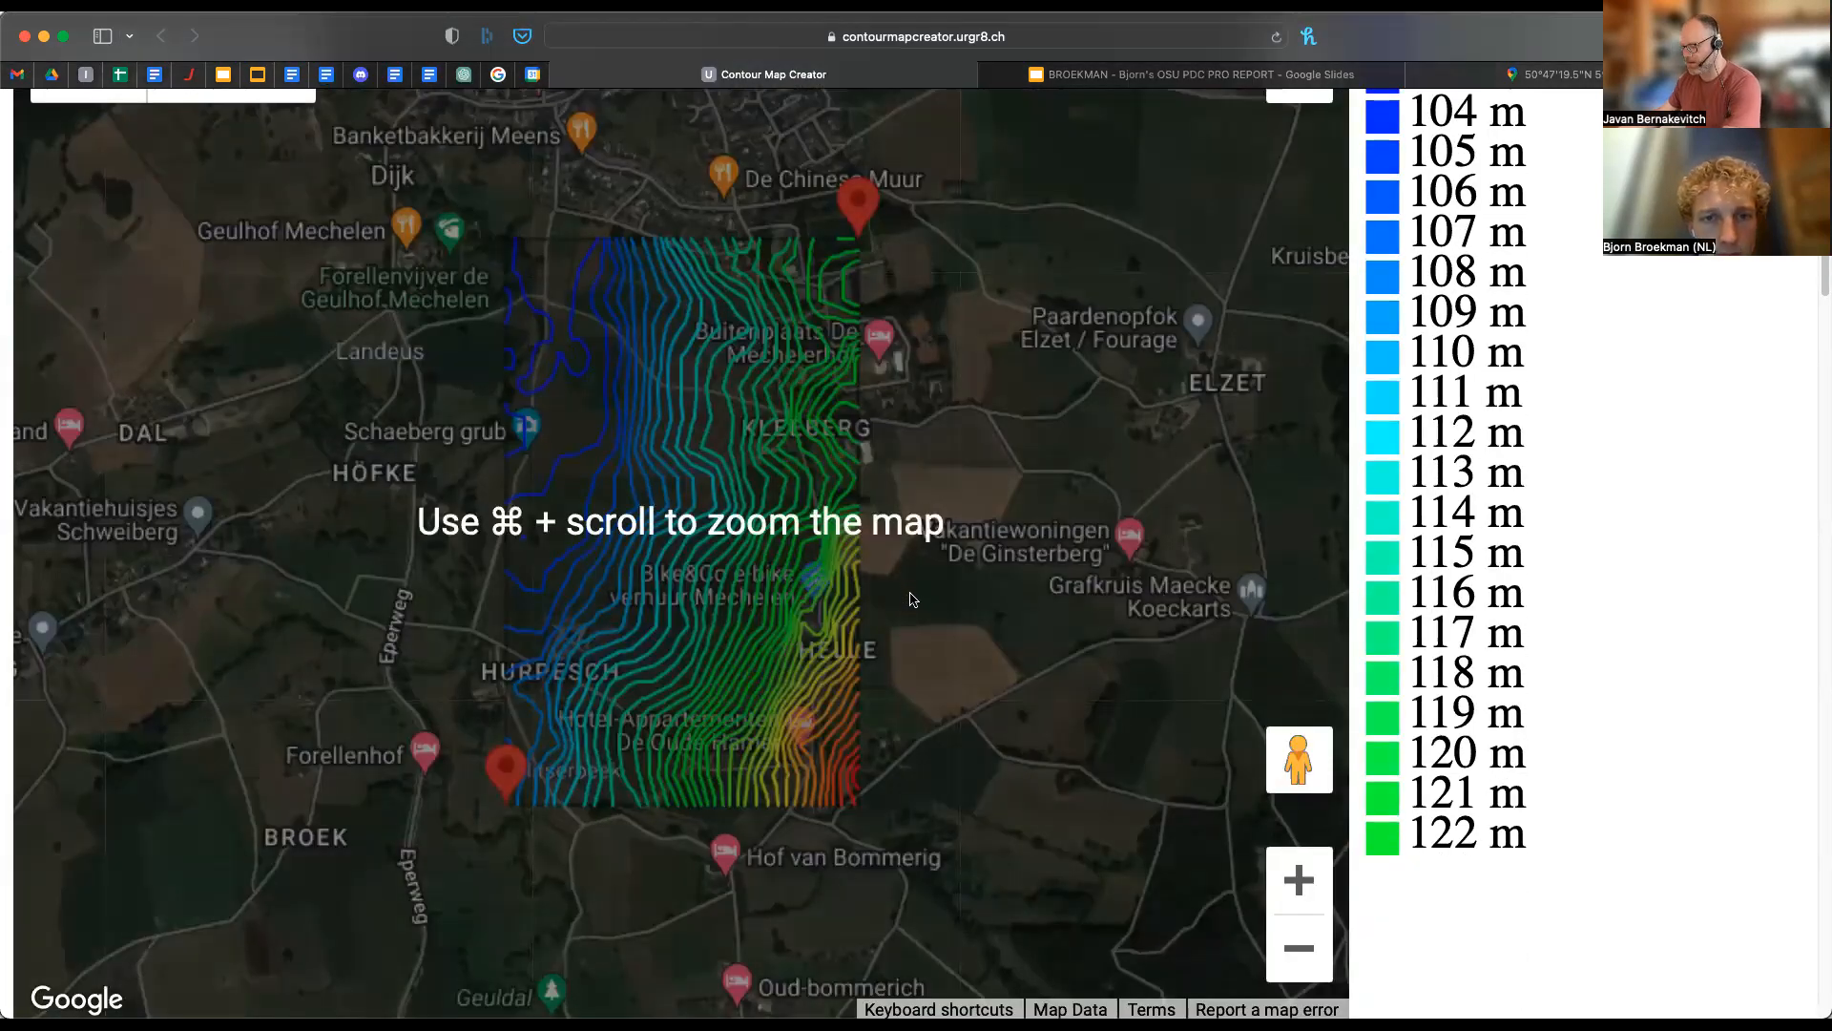
pyautogui.press('super+minus')
pyautogui.scroll(2, 1250, 420)
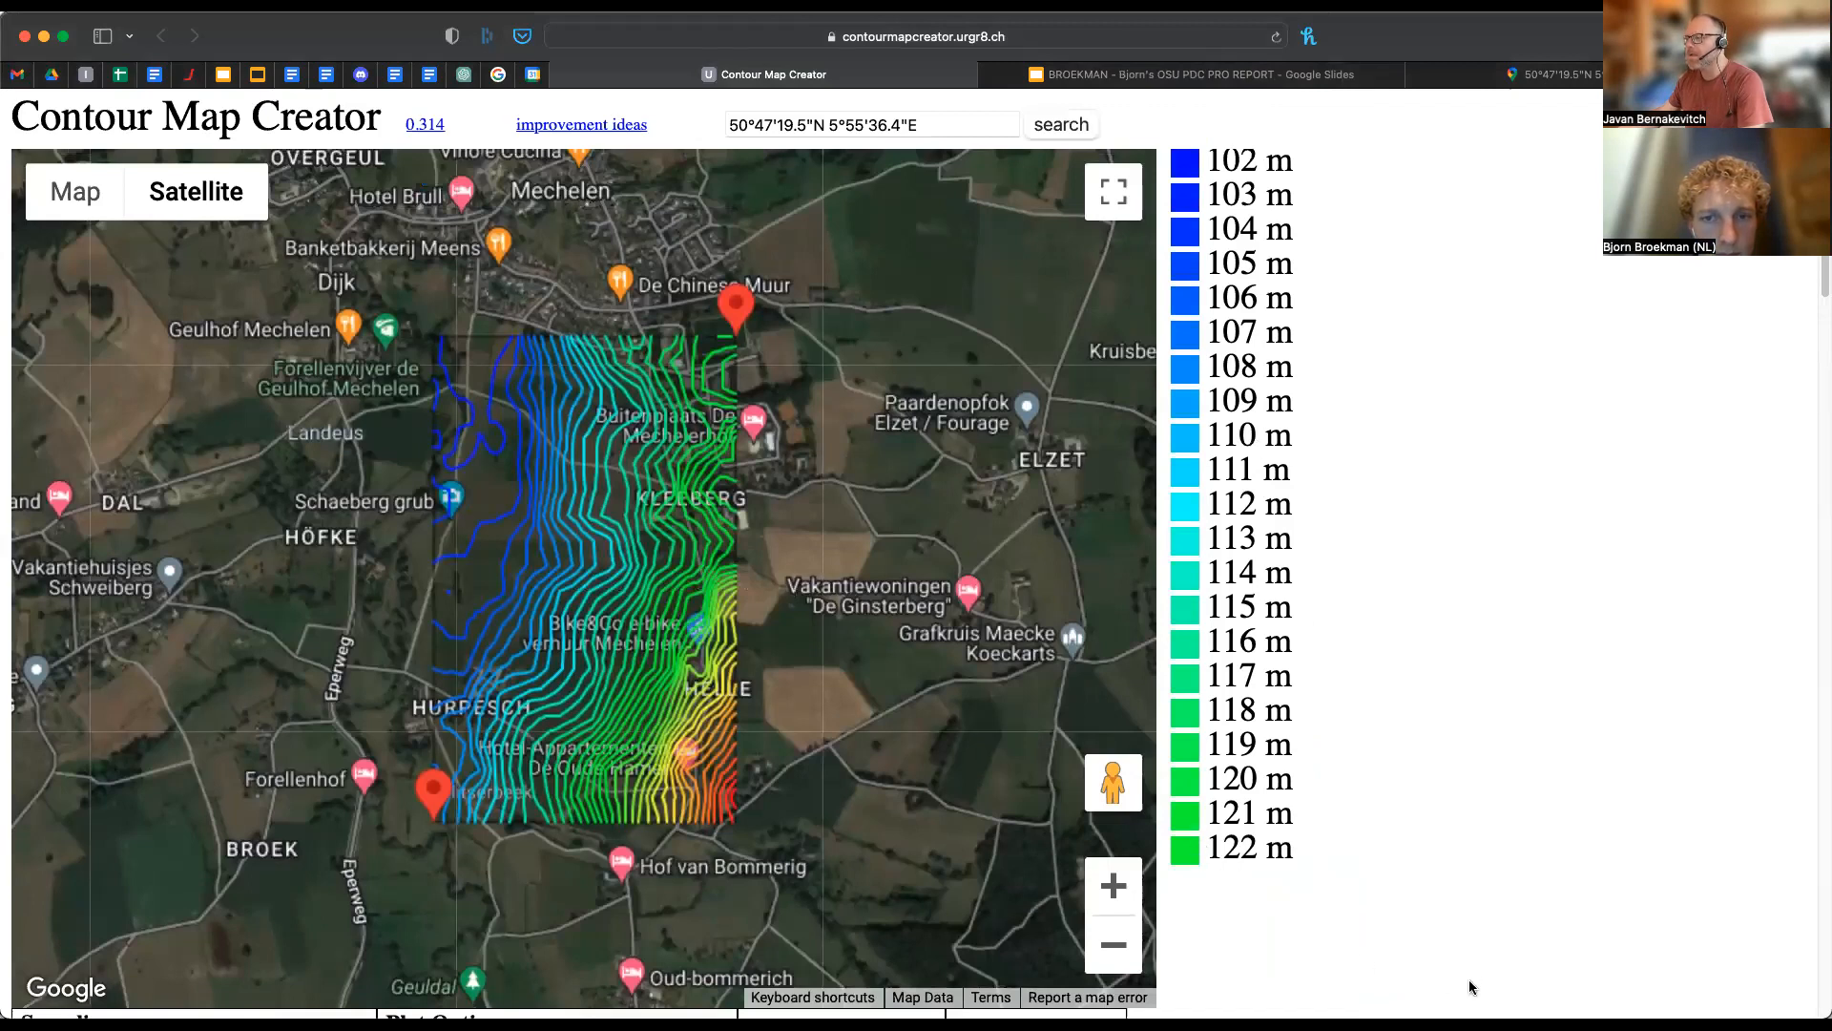
pyautogui.scroll(-5, 687, 809)
pyautogui.click(614, 814)
pyautogui.press('BackSpace')
pyautogui.write('5')
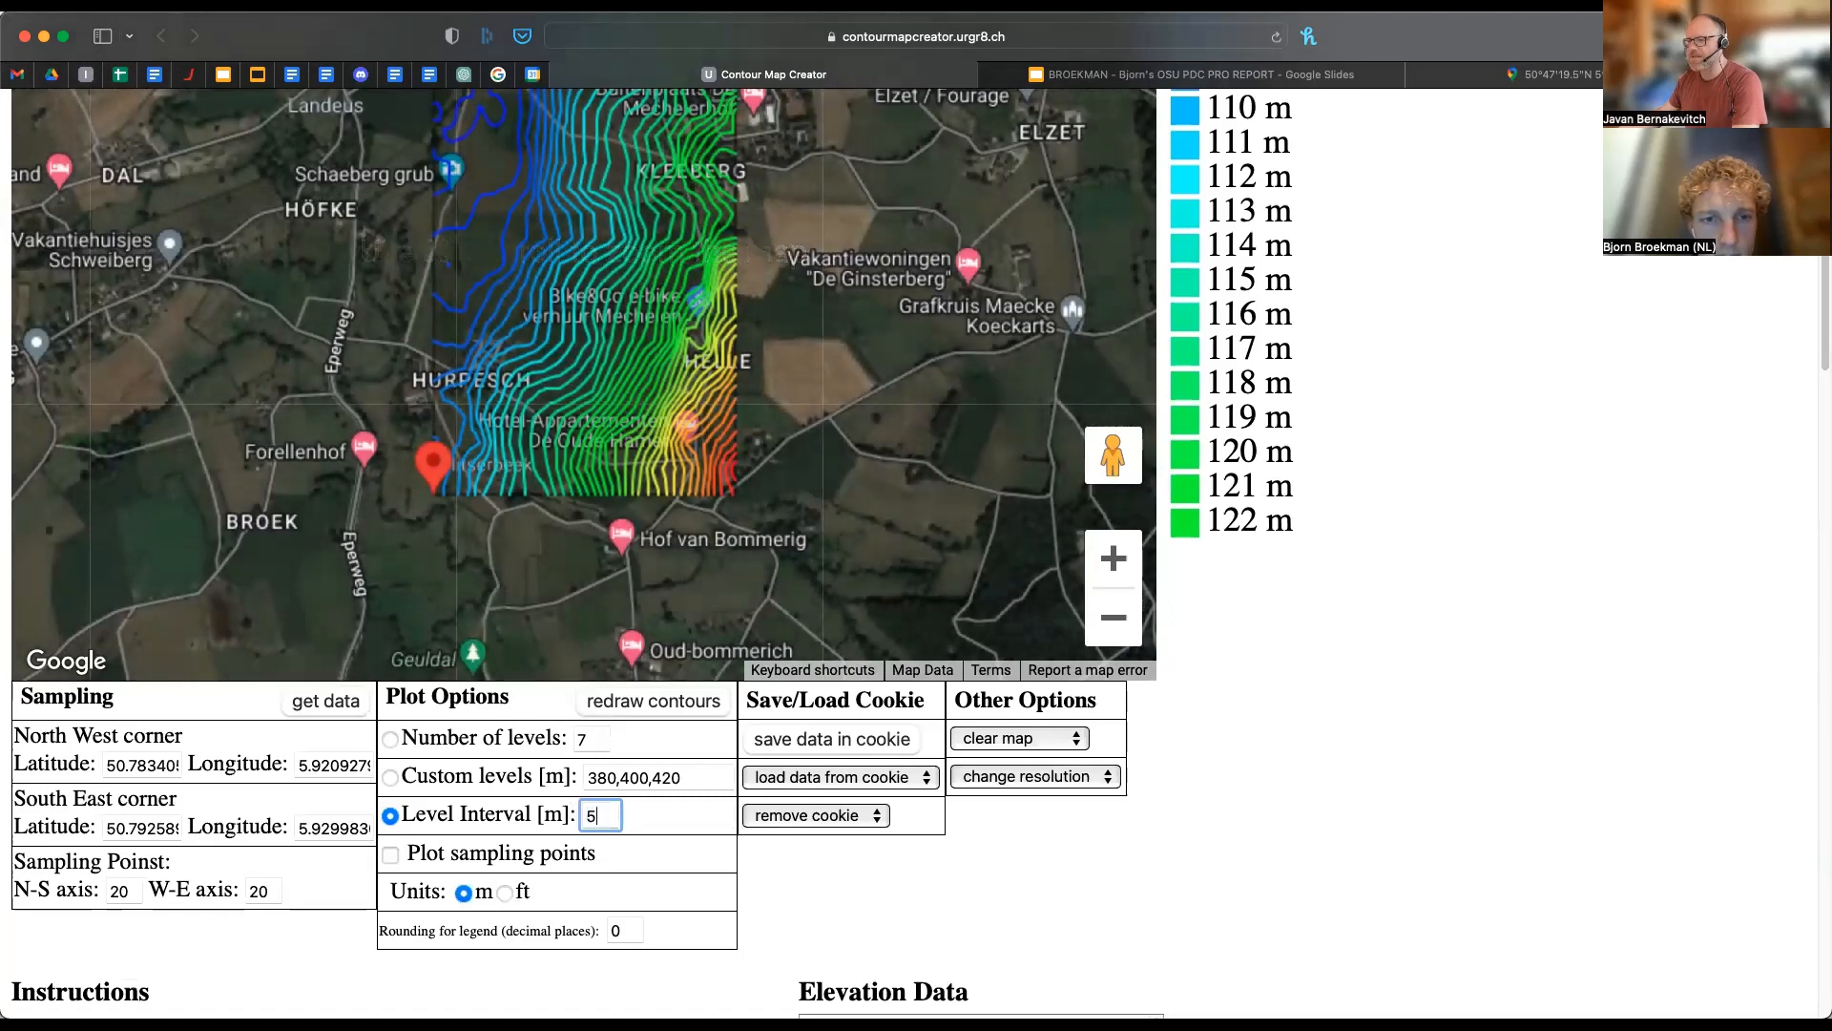
pyautogui.click(665, 709)
pyautogui.scroll(4, 1291, 630)
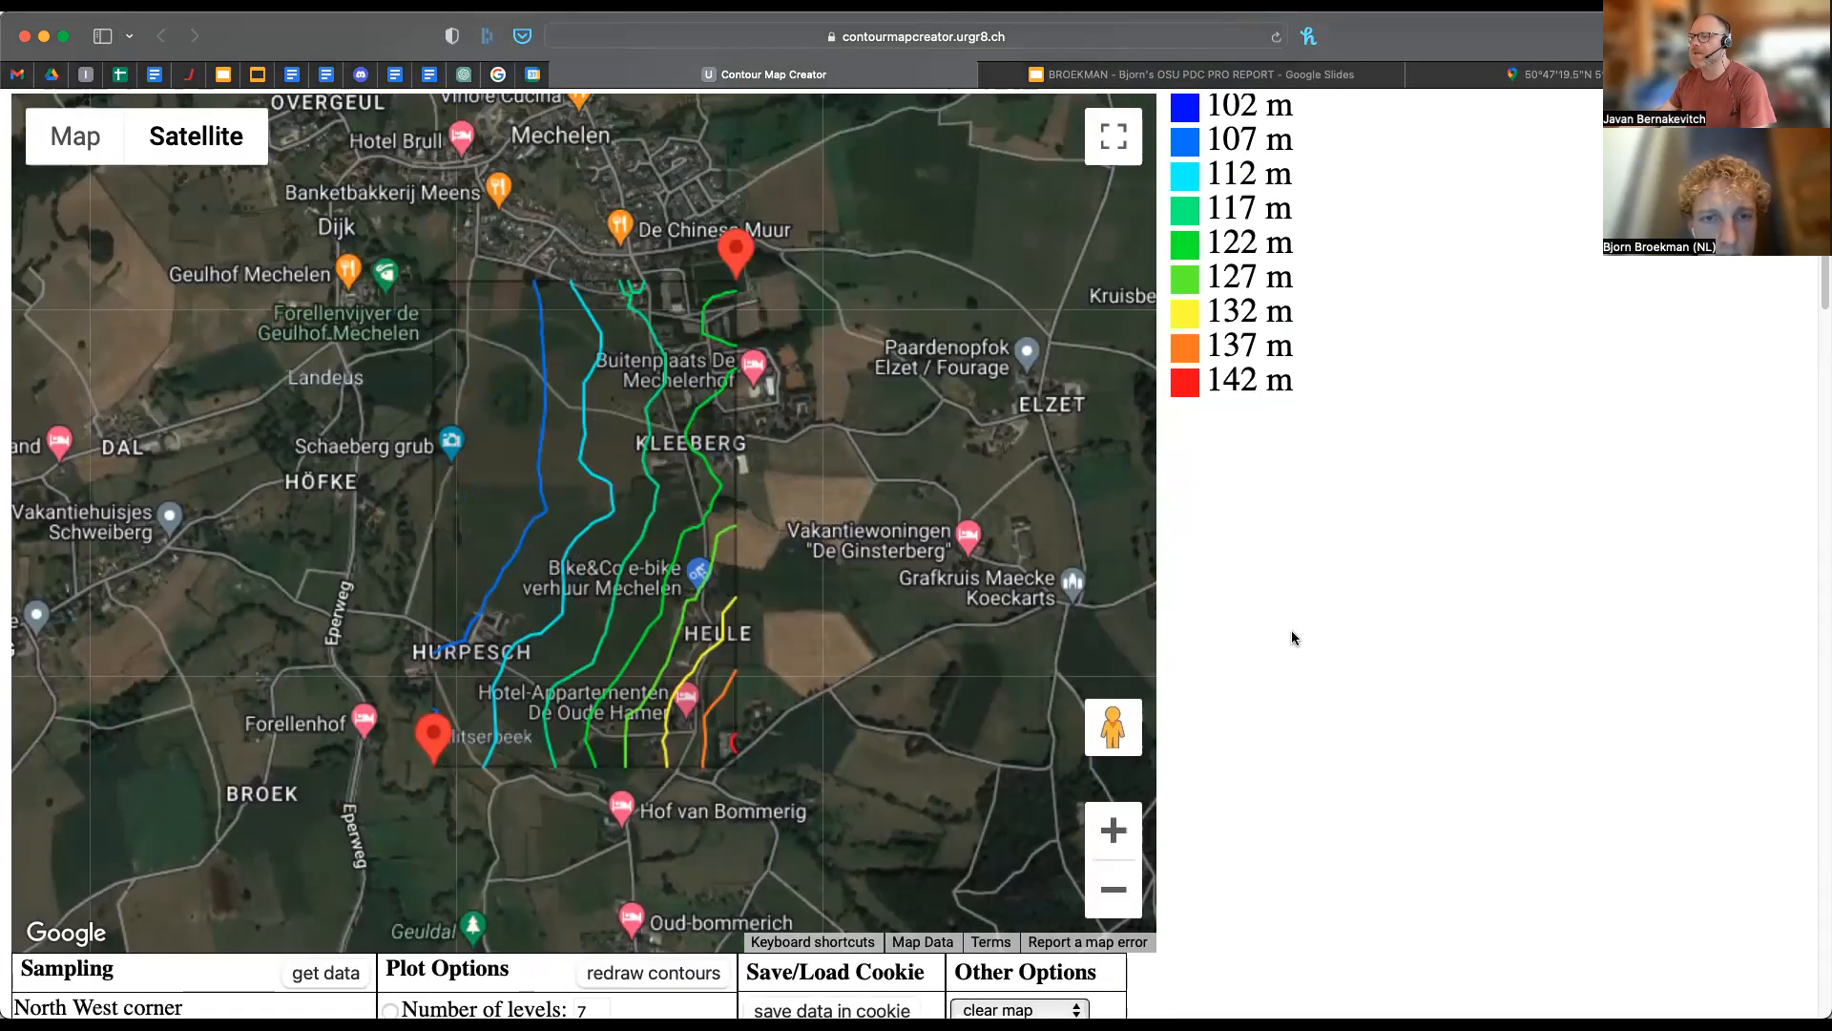
# - Zoom the map in on the farm and capture a screenshot of the contours with the elevation legend
pyautogui.scroll(1, 1292, 638)
pyautogui.press('super+shift+4')
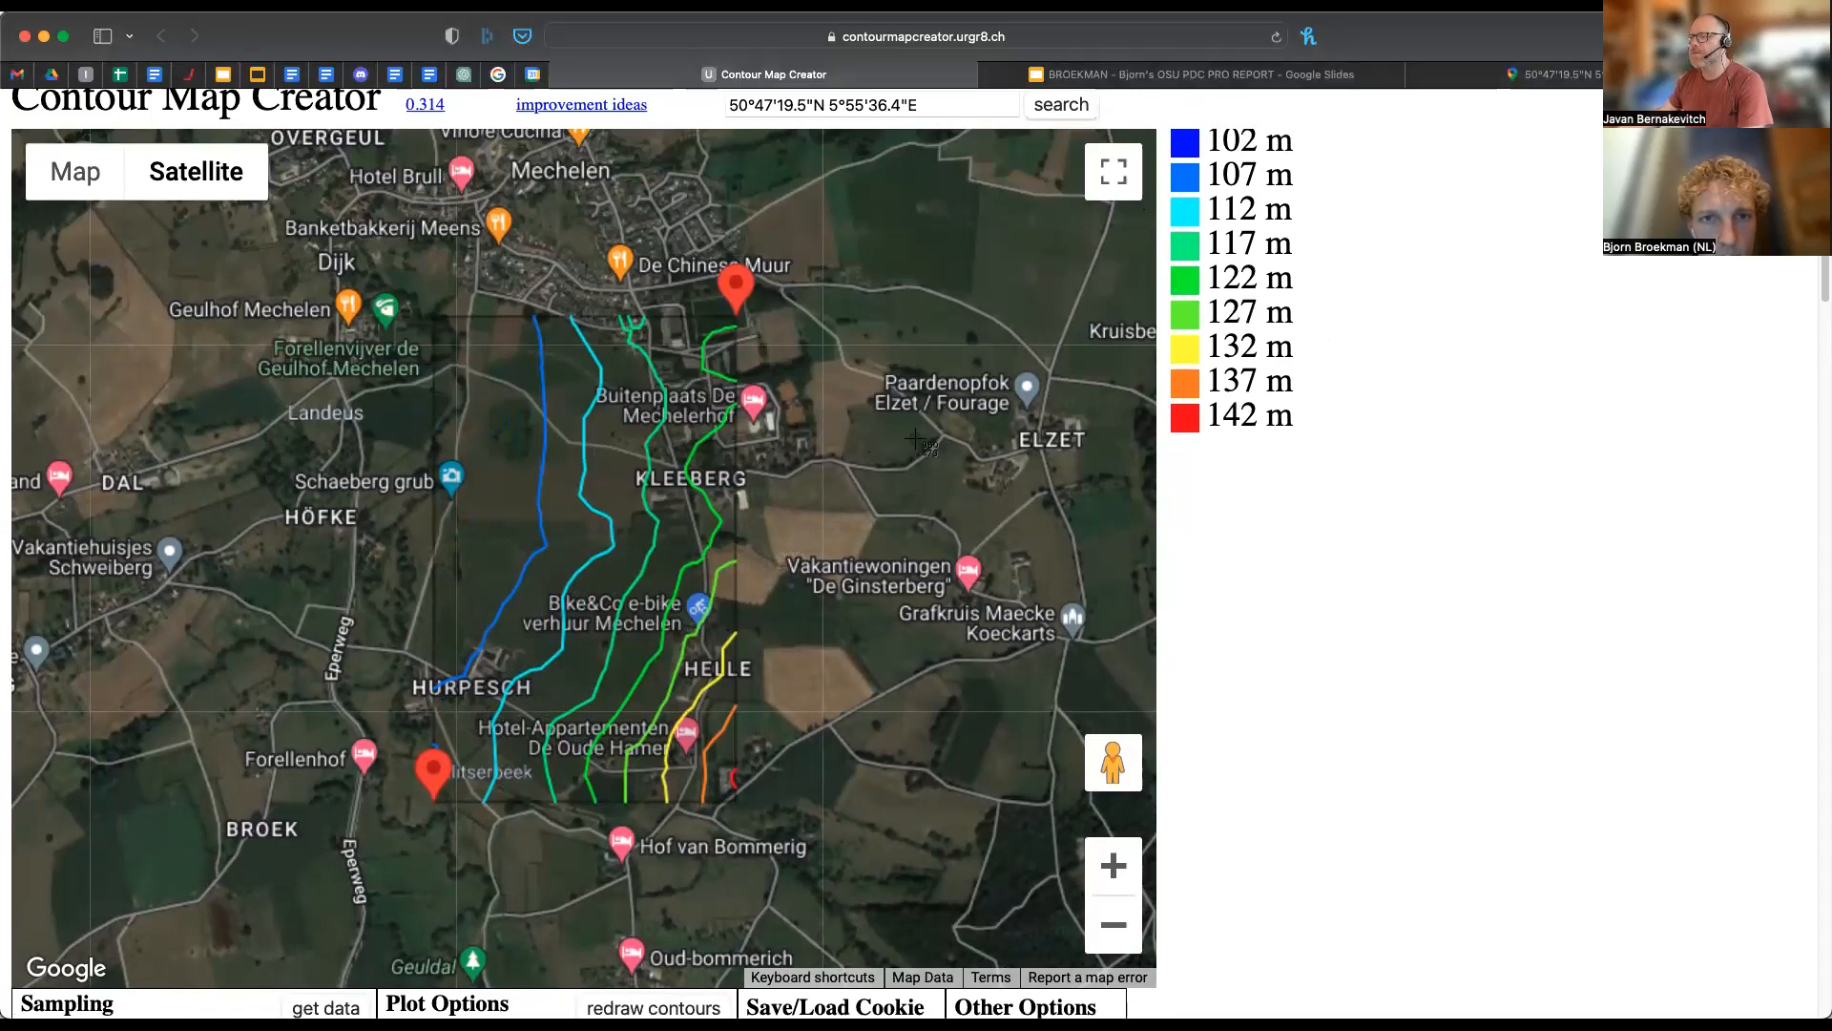
pyautogui.click(1114, 867)
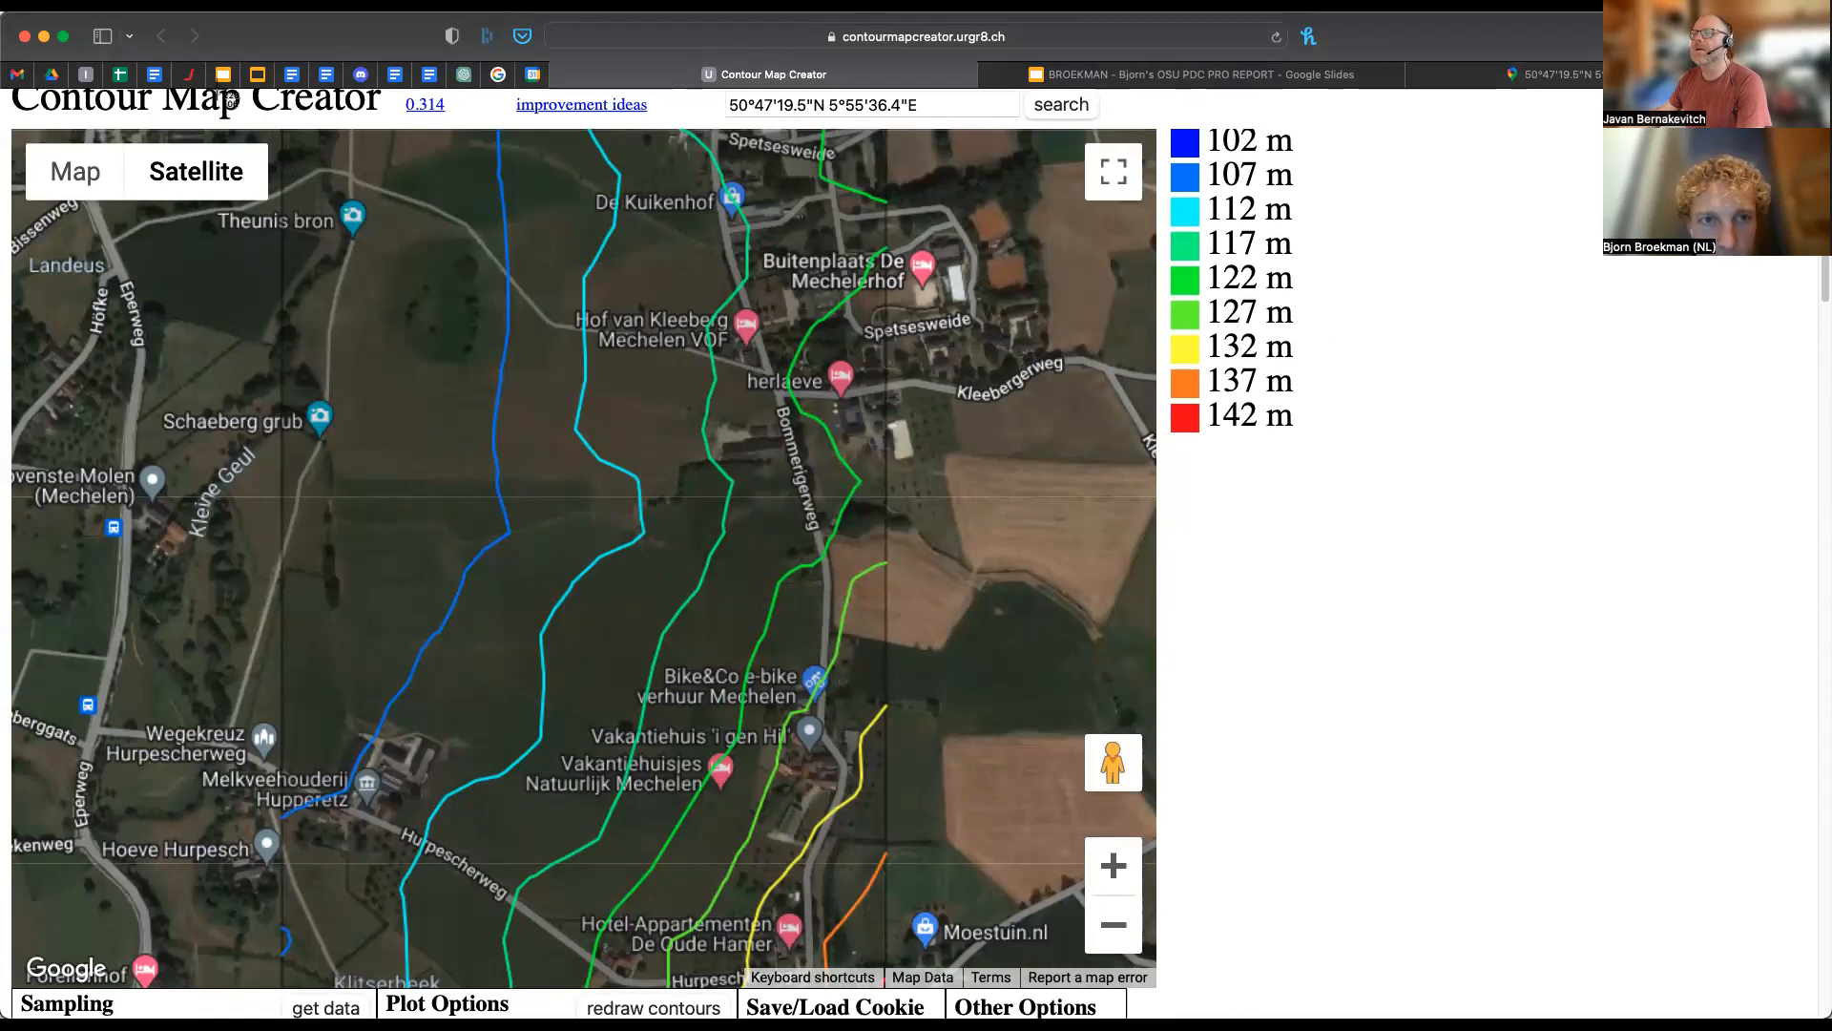
# - Switch to the report in Google Slides and open slide 24, BASE MAP (all) with Vertical Title Bar
pyautogui.click(1133, 78)
pyautogui.scroll(7, 143, 592)
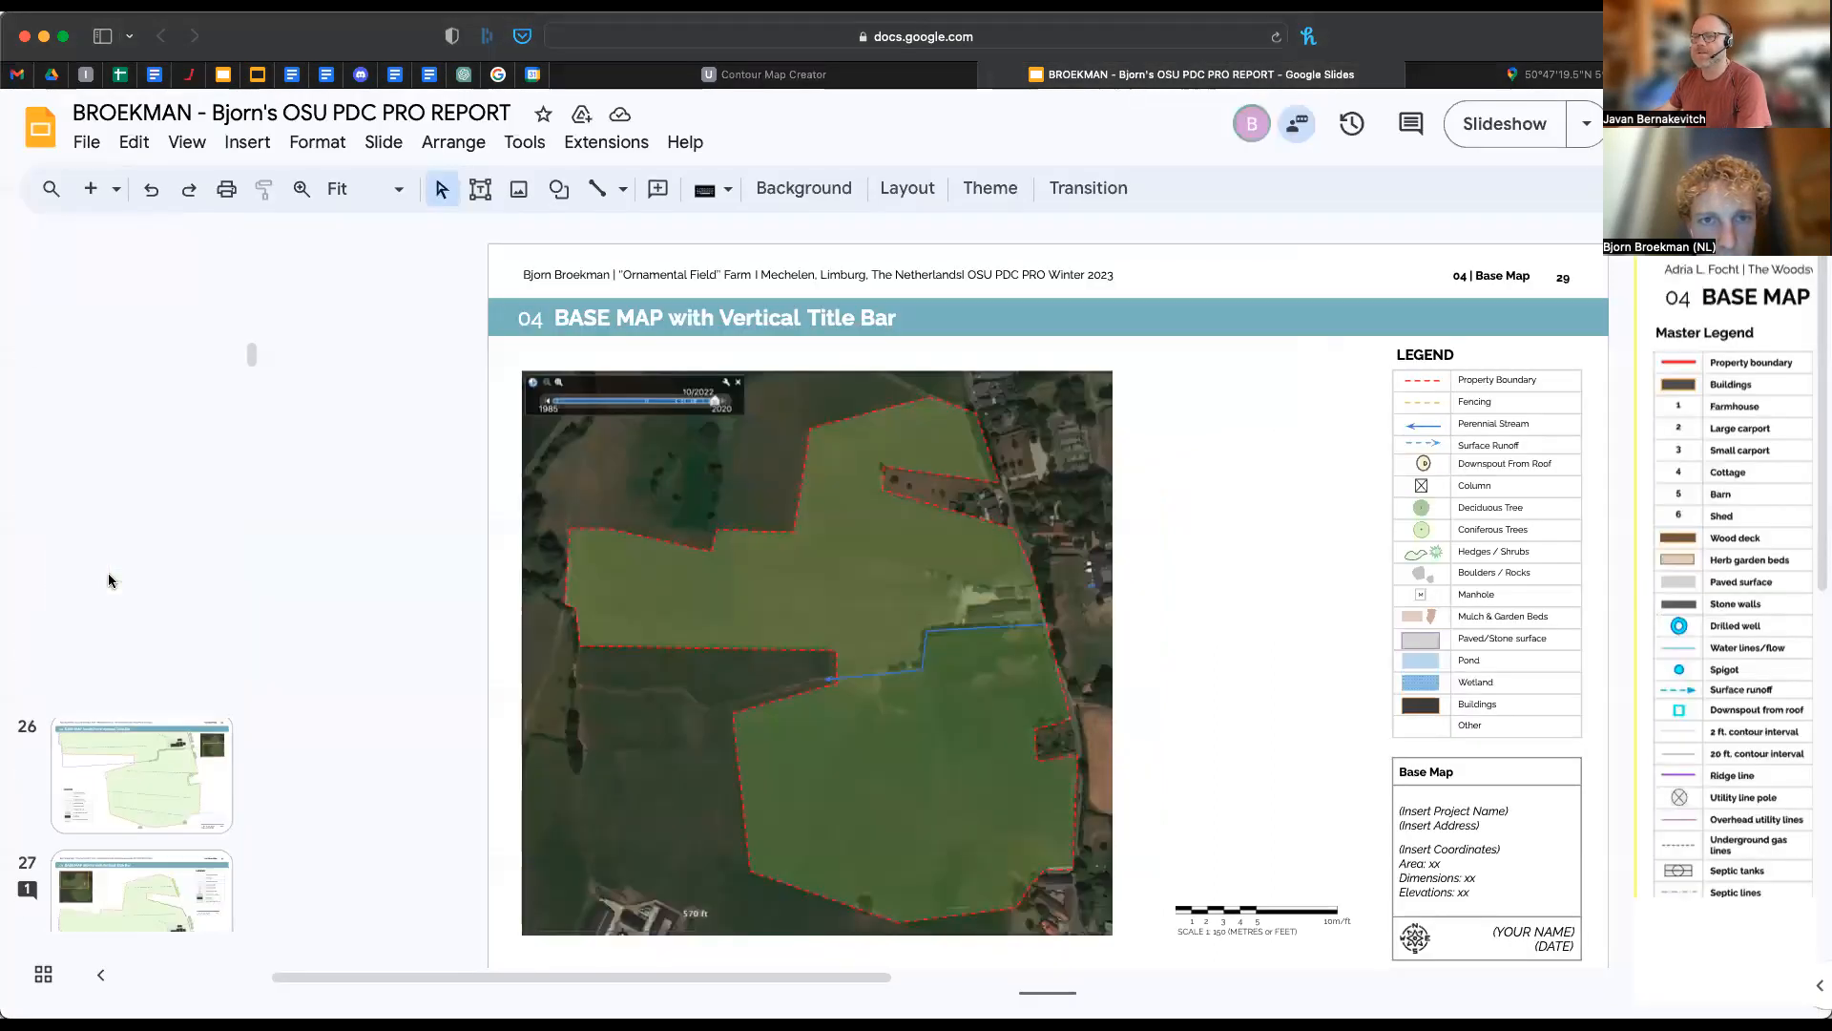
pyautogui.click(152, 466)
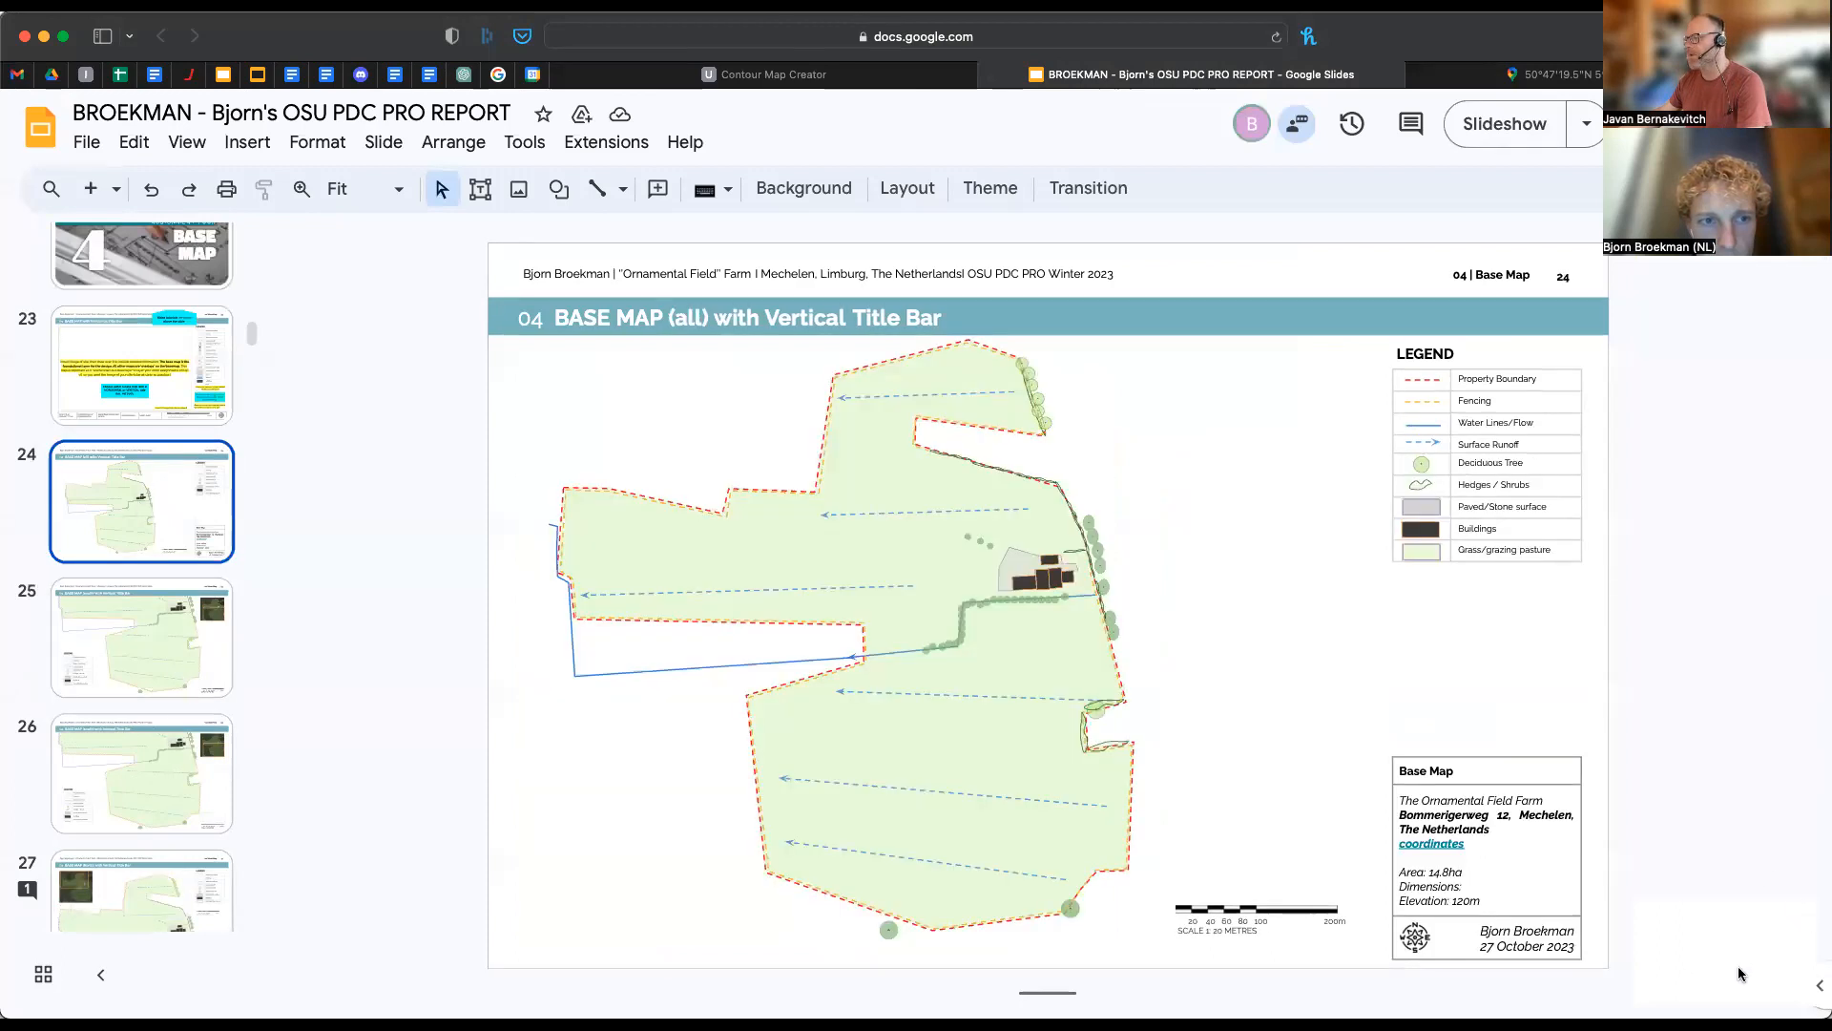
# - Paste the contour screenshot onto the base map slide, place it over the property drawing and send it to the back
pyautogui.press('super+v')
pyautogui.moveTo(1143, 584); pyautogui.dragTo(826, 667)
pyautogui.rightClick(870, 668)
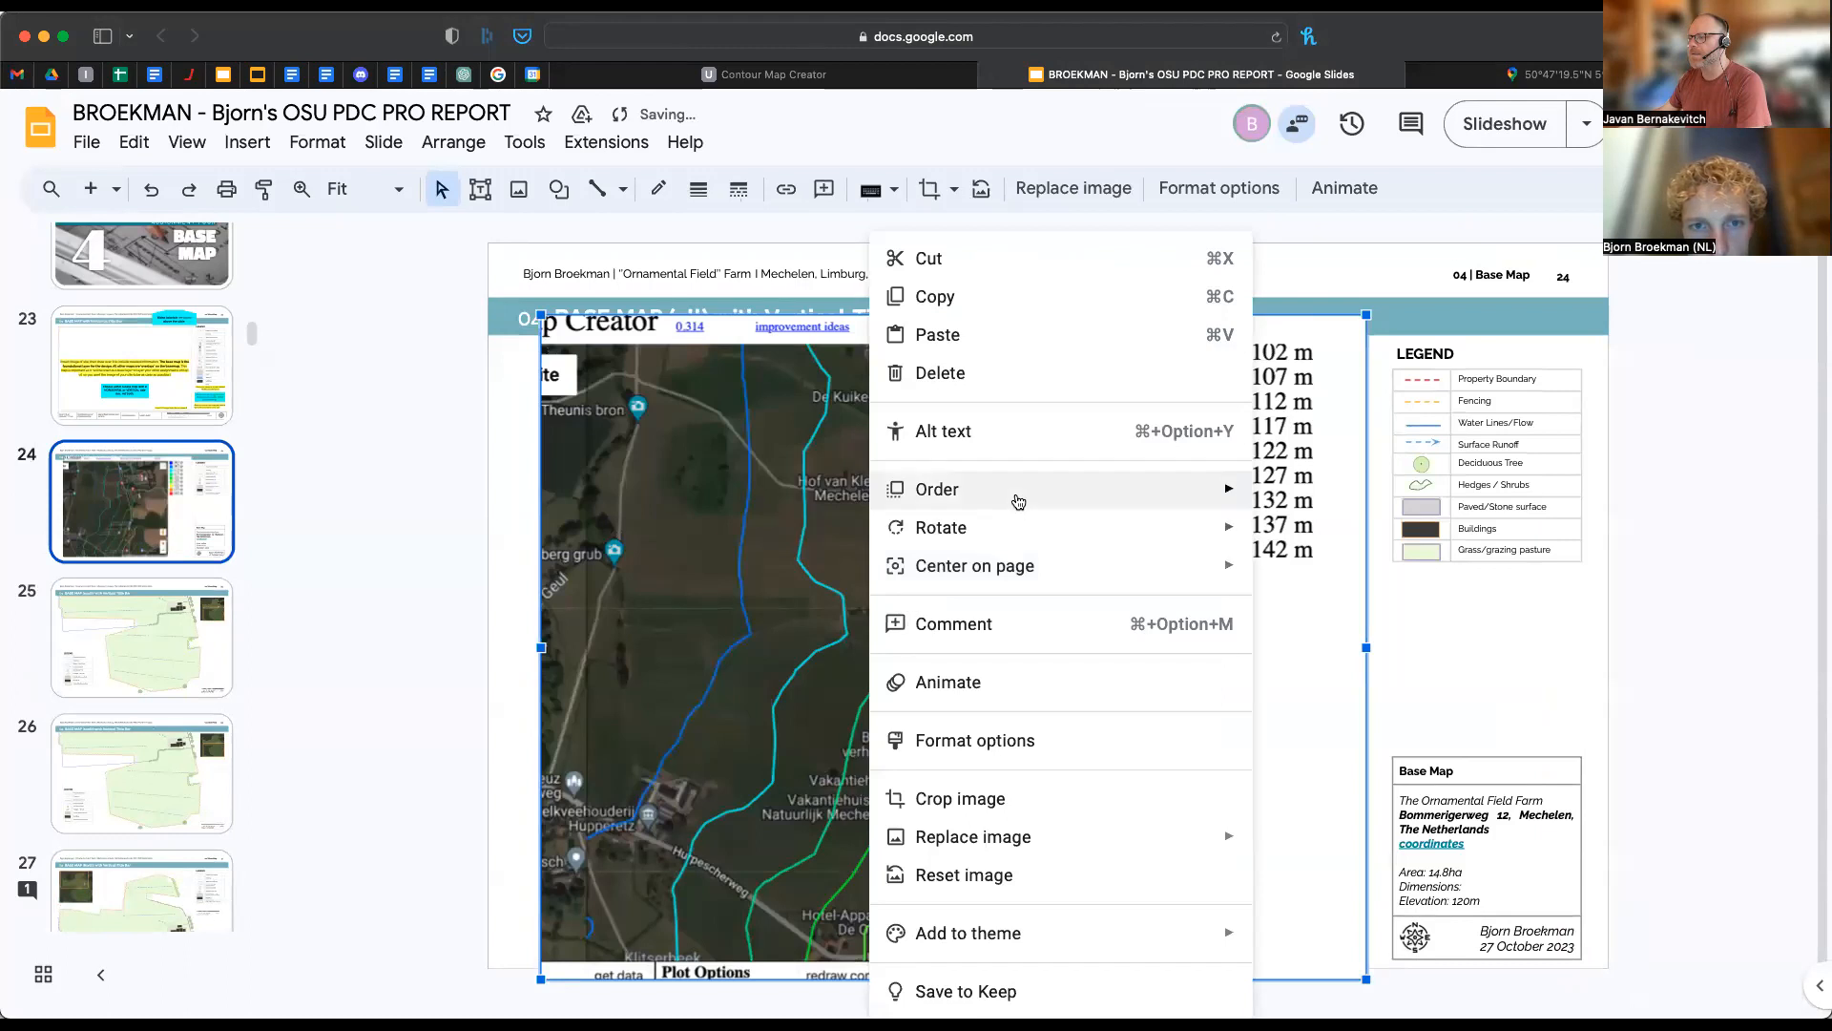
pyautogui.moveTo(1019, 502)
pyautogui.click(1389, 610)
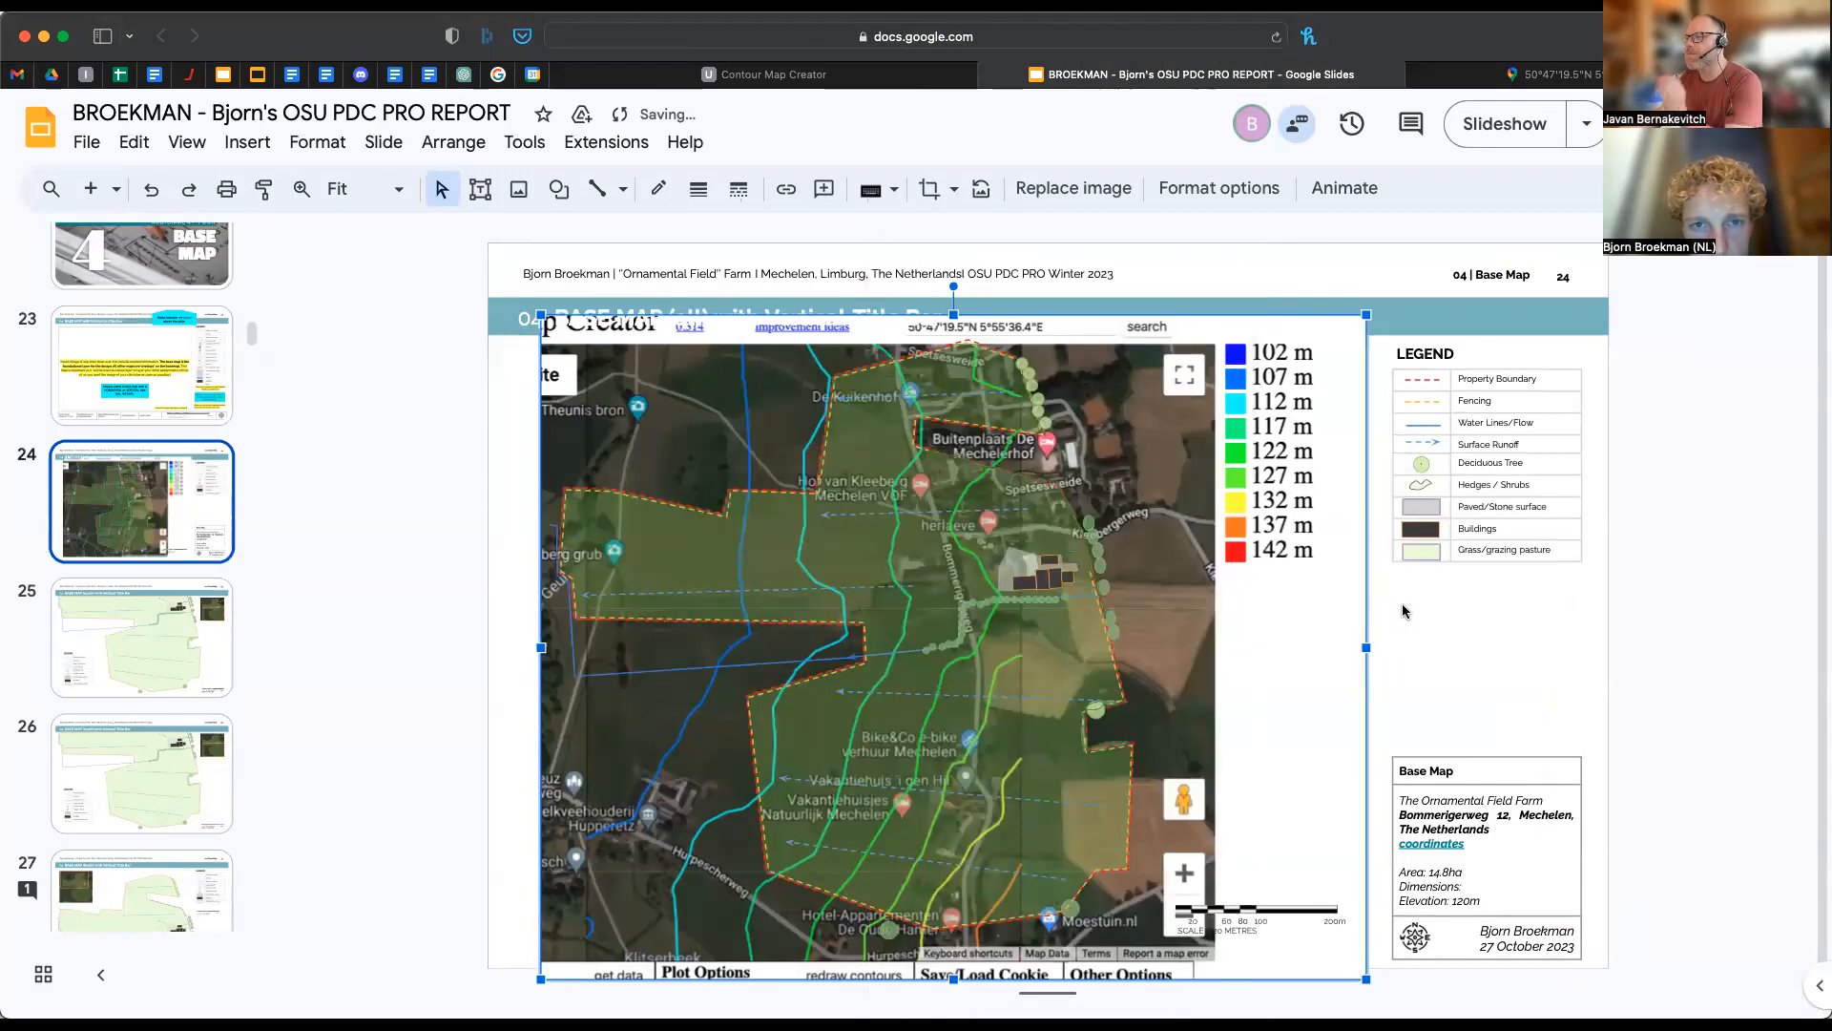
# - Enlarge the contour screenshot and move it to fit behind the property boundary on the base map
pyautogui.moveTo(1160, 512); pyautogui.dragTo(1201, 625)
pyautogui.moveTo(1195, 557); pyautogui.dragTo(1220, 551)
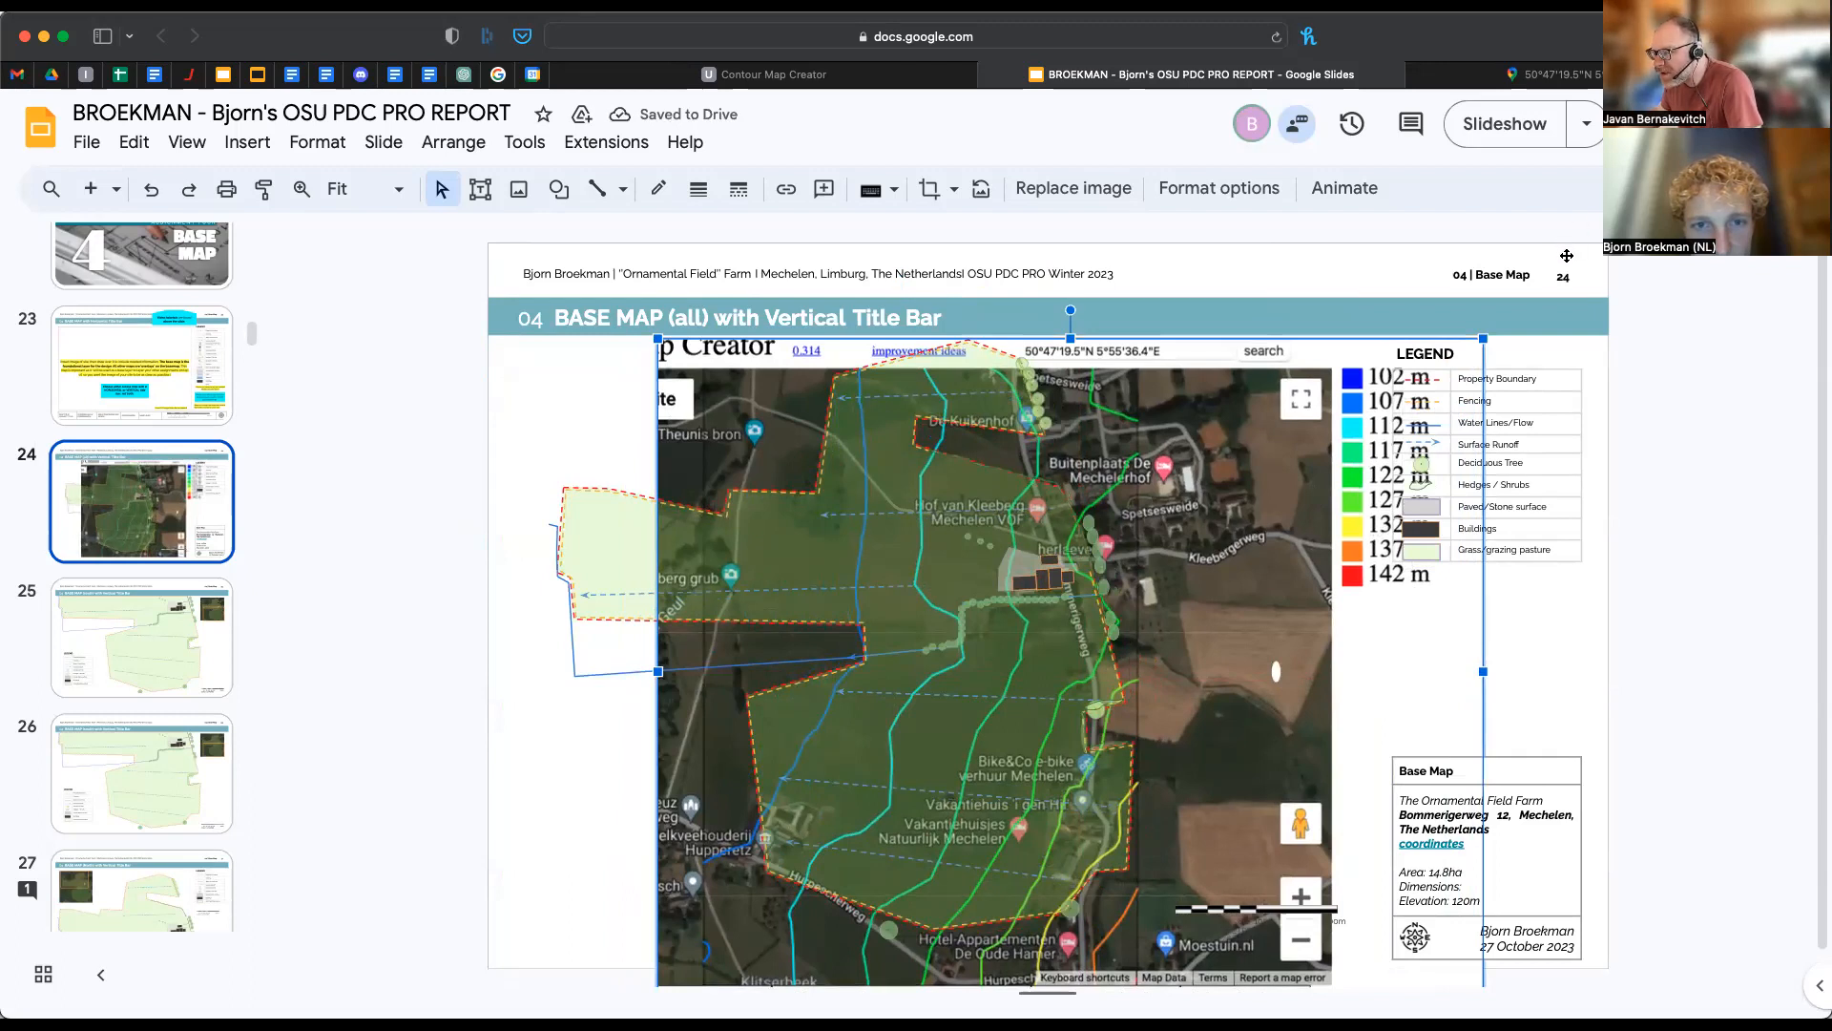
pyautogui.moveTo(1483, 338); pyautogui.dragTo(1574, 266)
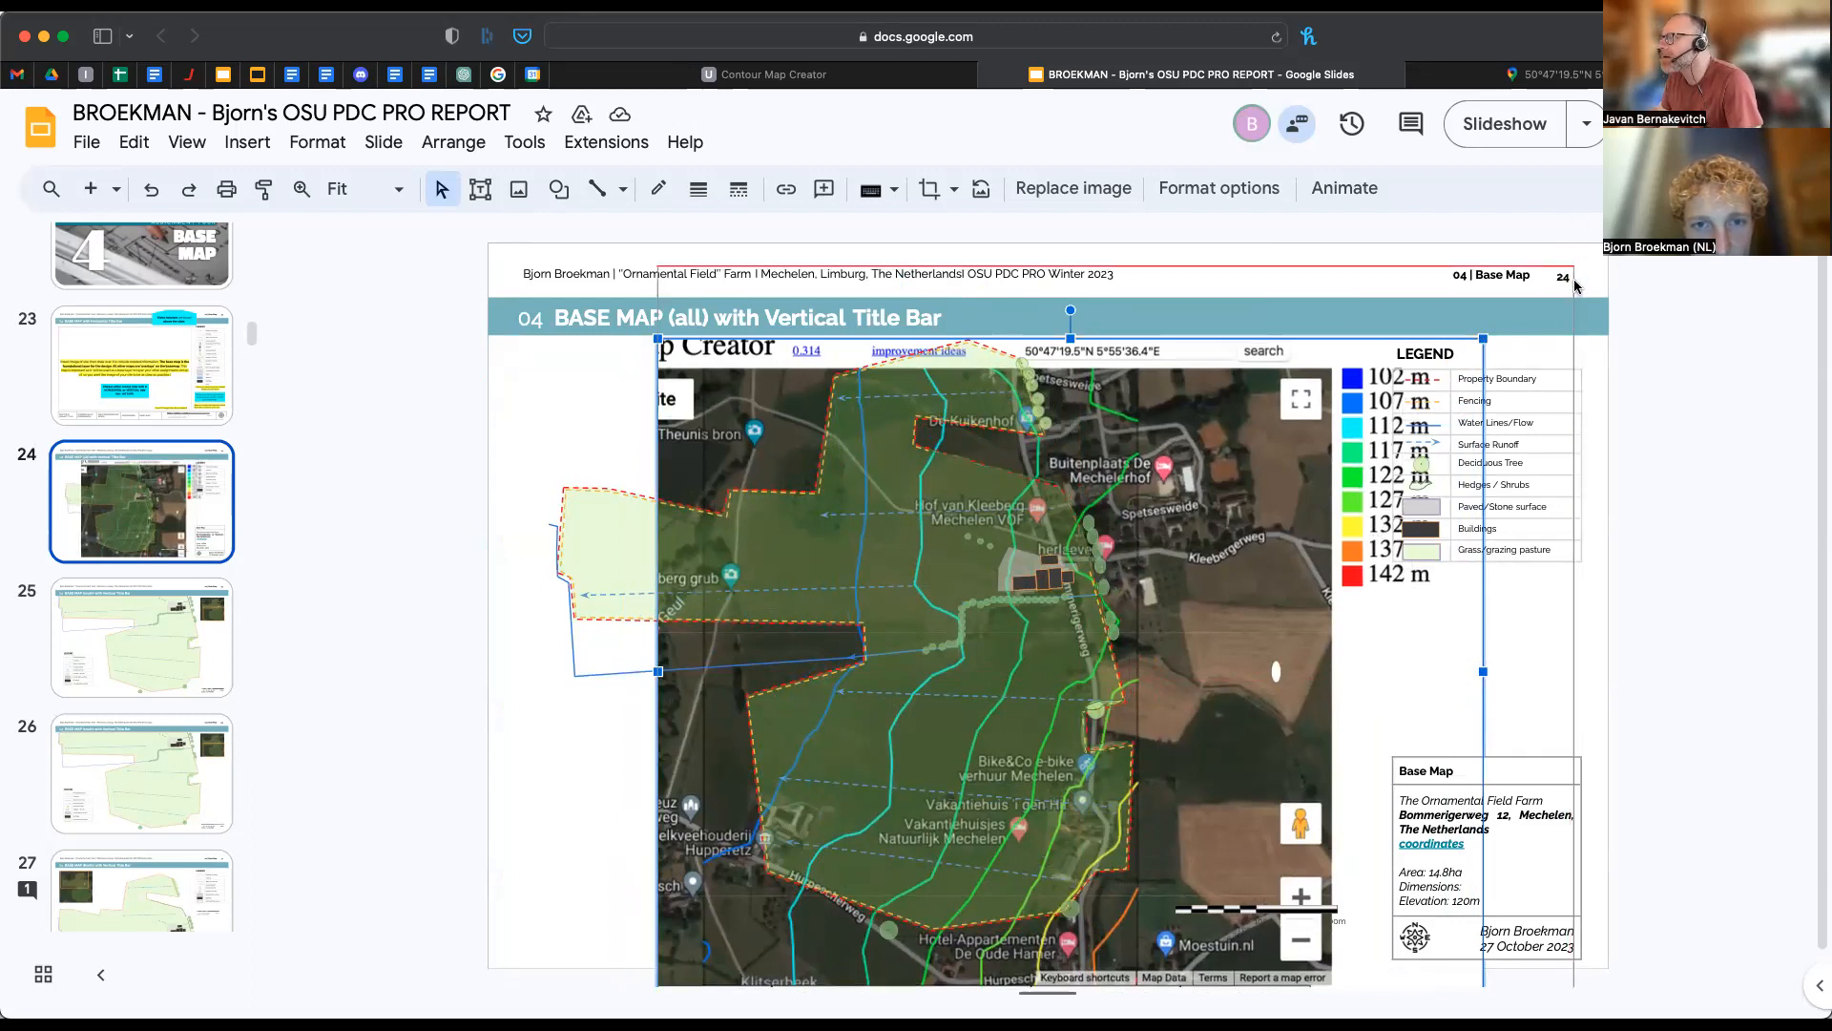
pyautogui.moveTo(1271, 572); pyautogui.dragTo(1255, 584)
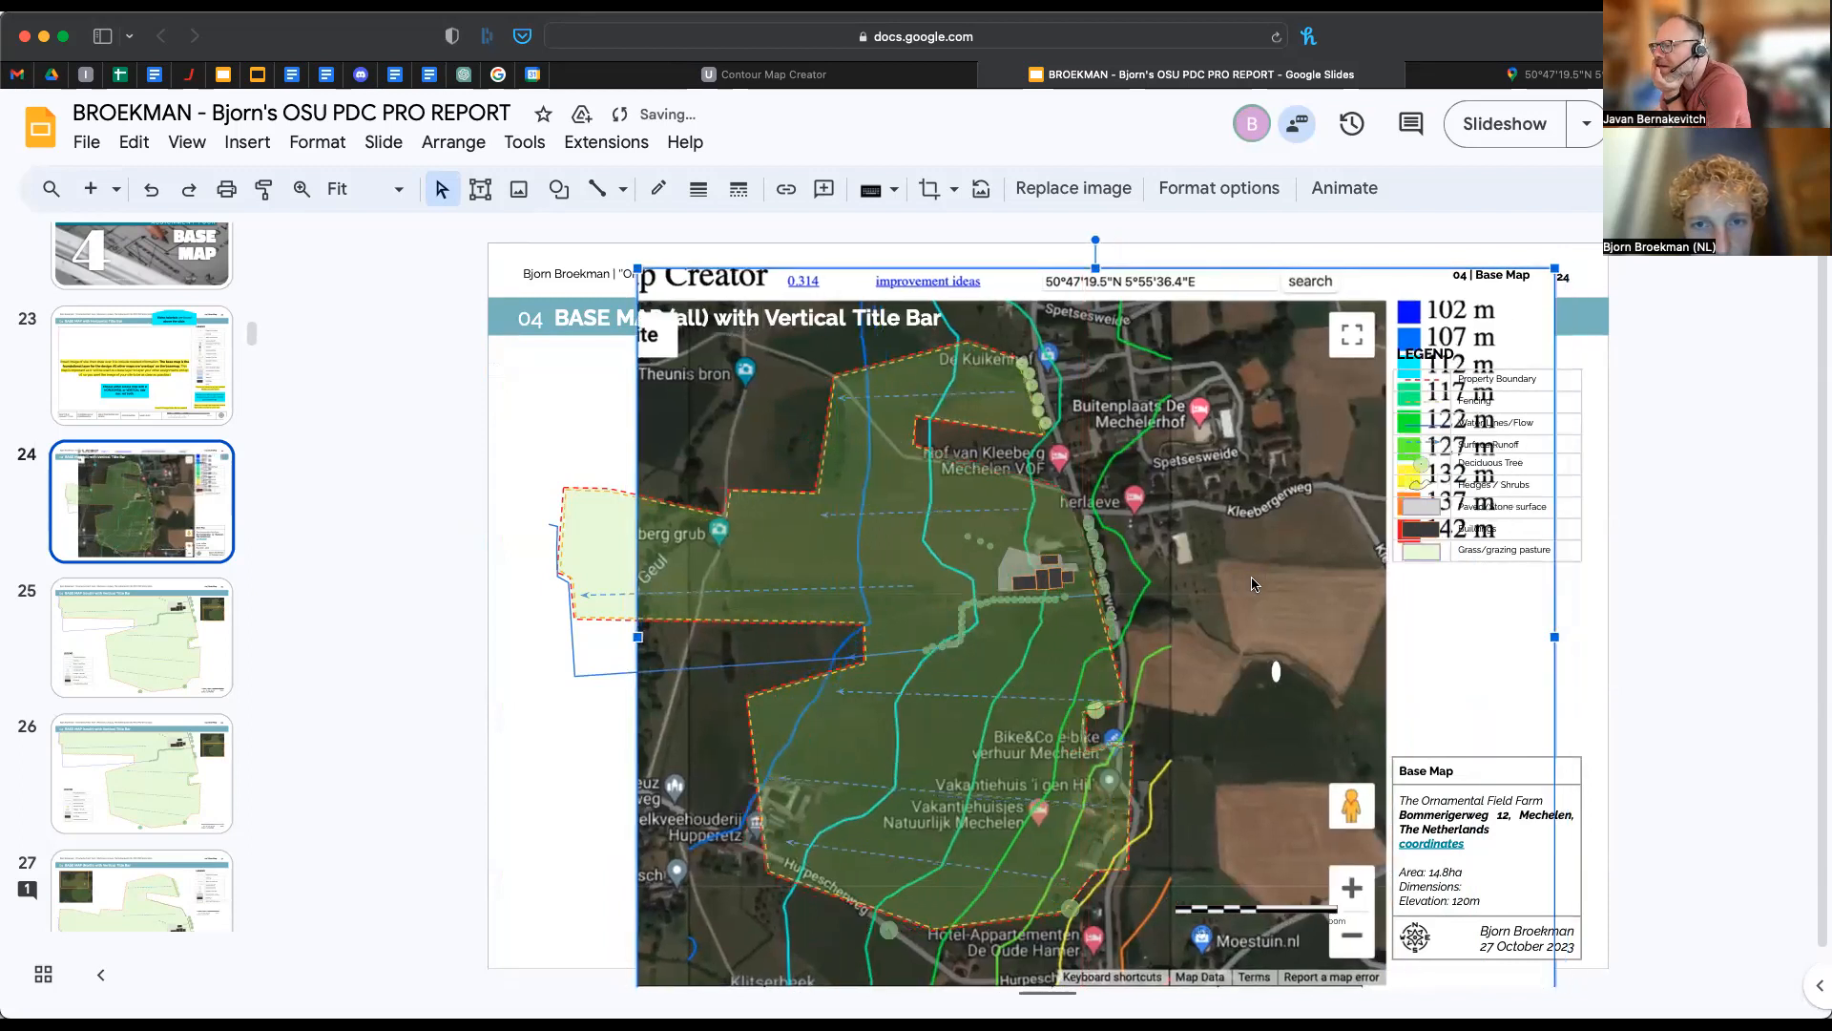
# - Inspect the base map at 100% zoom and shift the contour screenshot downward behind the property boundary
pyautogui.click(363, 189)
pyautogui.click(359, 408)
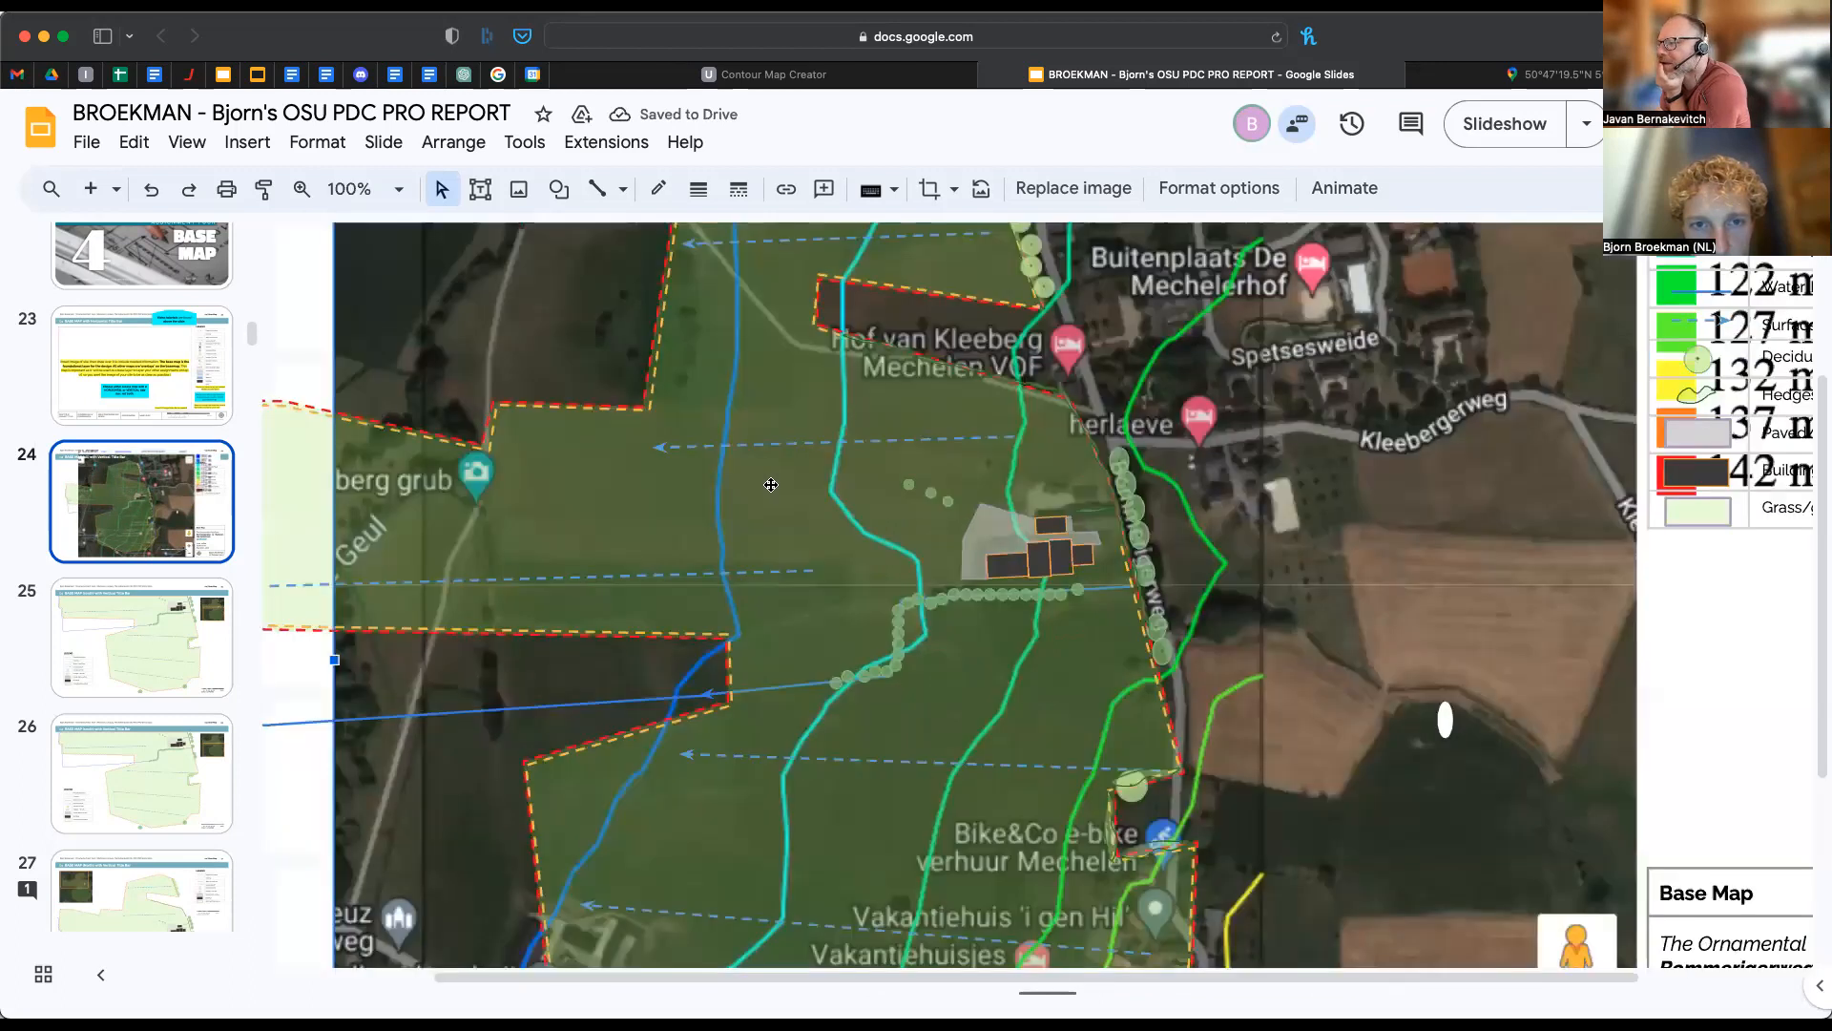
pyautogui.moveTo(1438, 677); pyautogui.dragTo(1374, 746)
pyautogui.scroll(-1, 1374, 746)
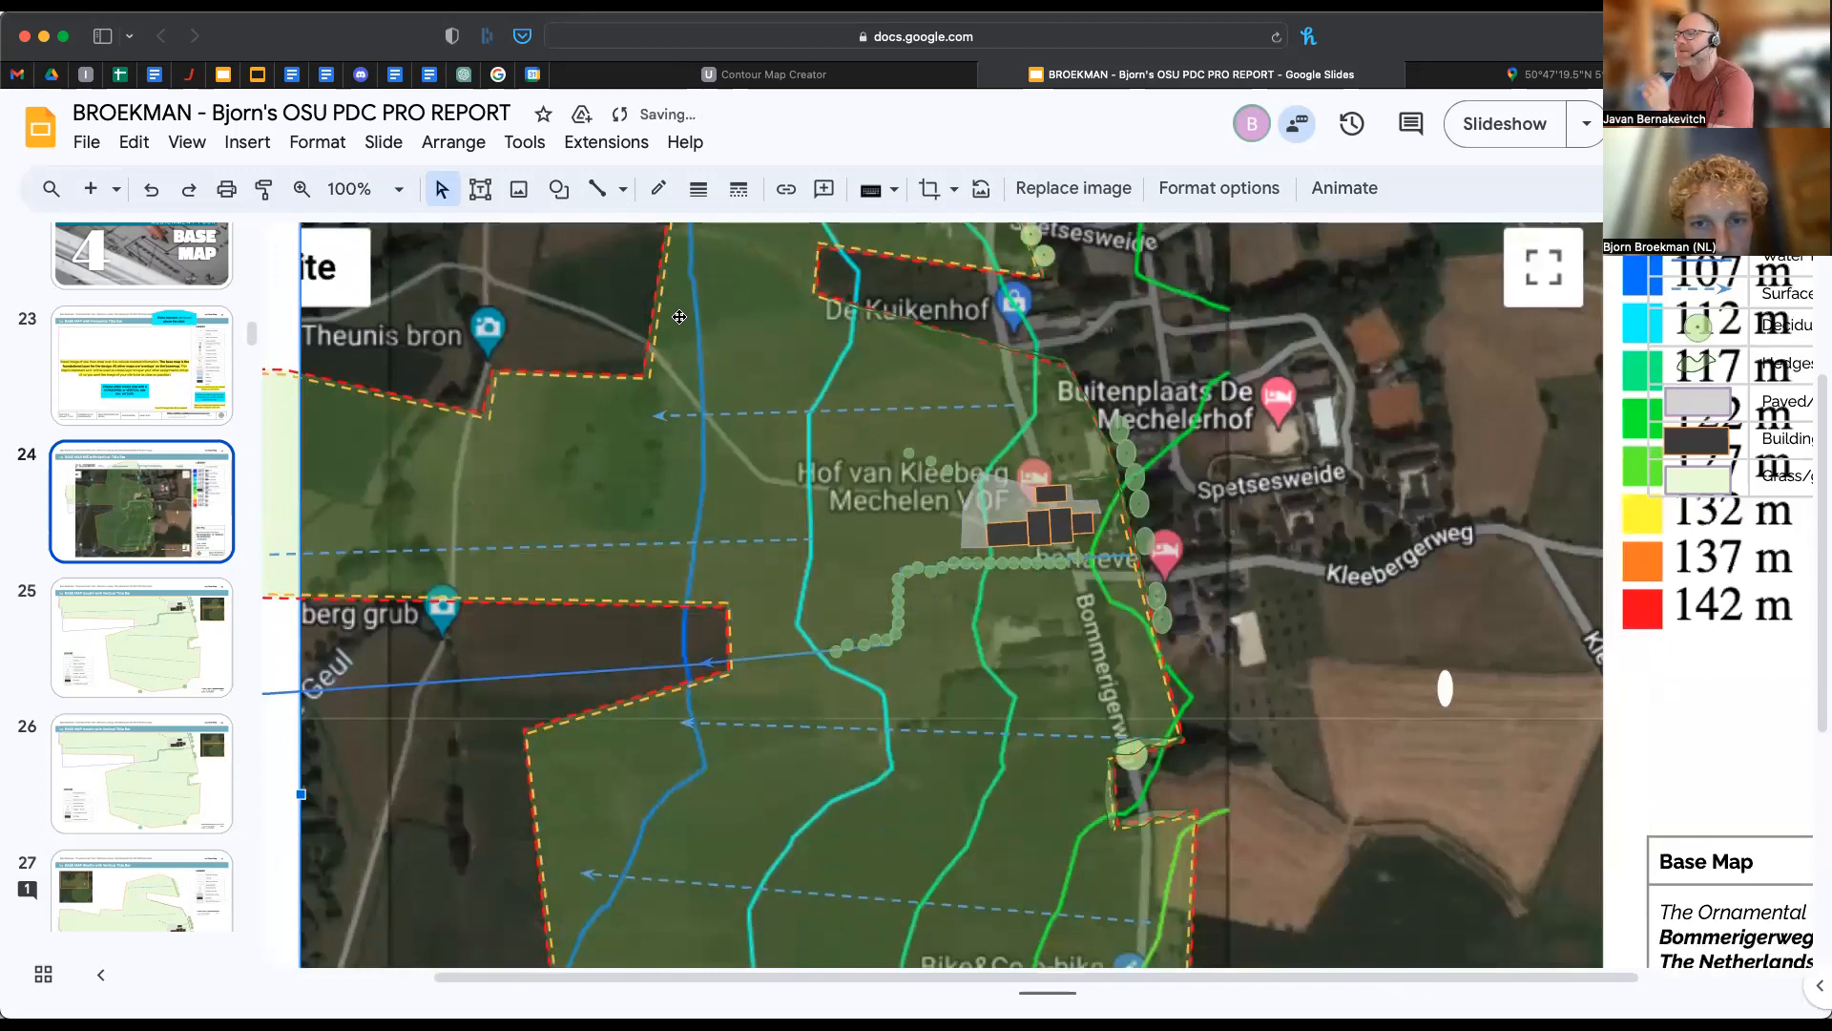
pyautogui.click(377, 189)
pyautogui.click(383, 248)
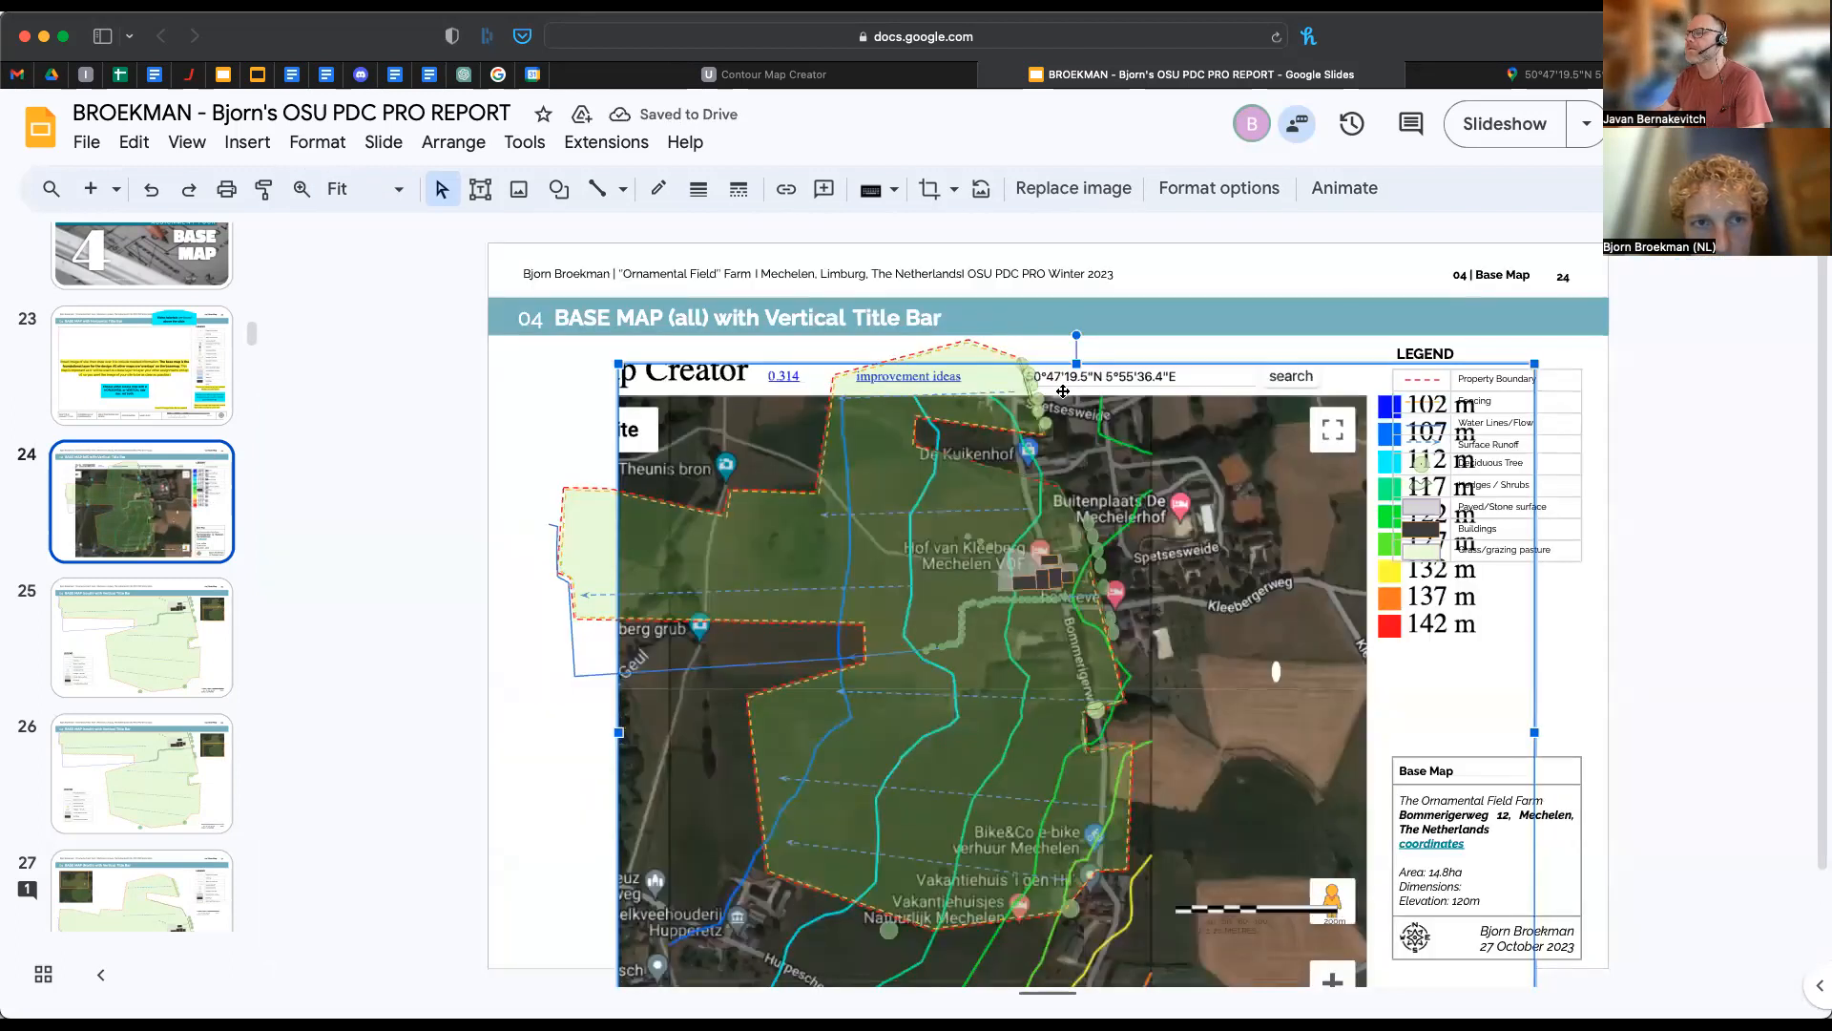
# - Enlarge the contour screenshot from its upper corners and reposition it so its roads and buildings match the base map drawing
pyautogui.moveTo(1539, 363); pyautogui.dragTo(1603, 310)
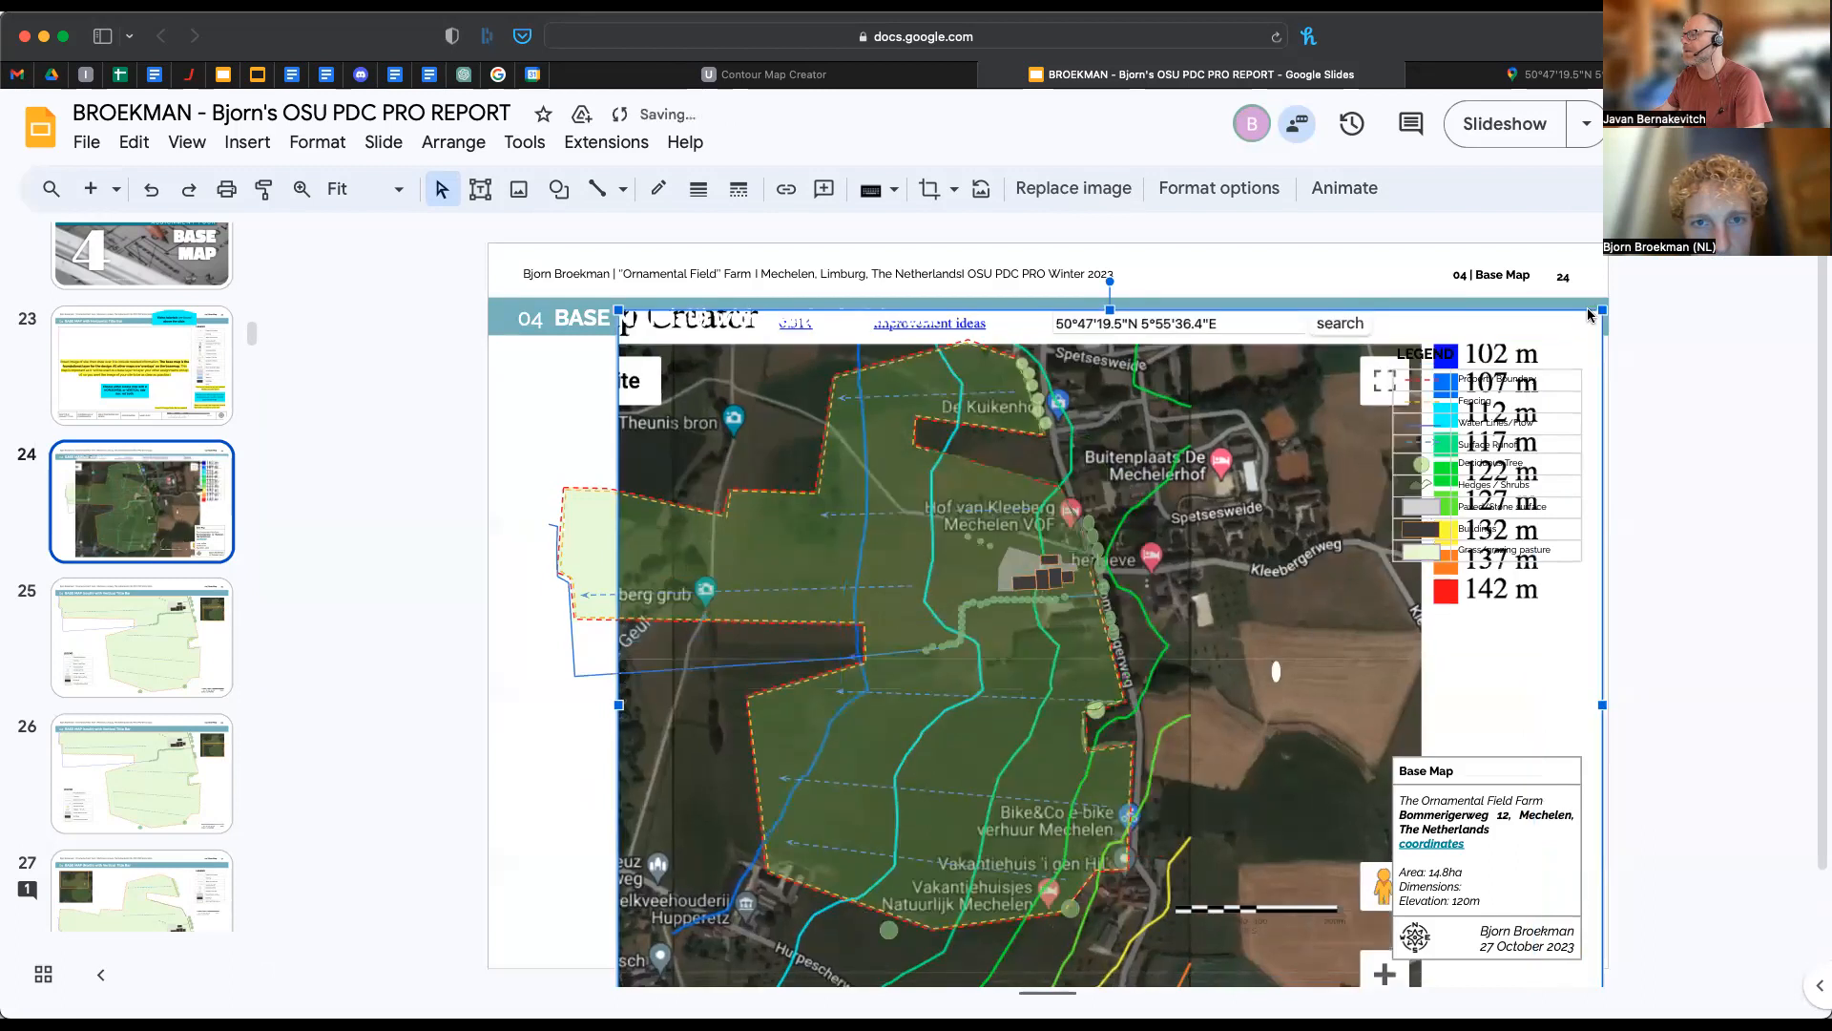
pyautogui.moveTo(1272, 627); pyautogui.dragTo(1237, 605)
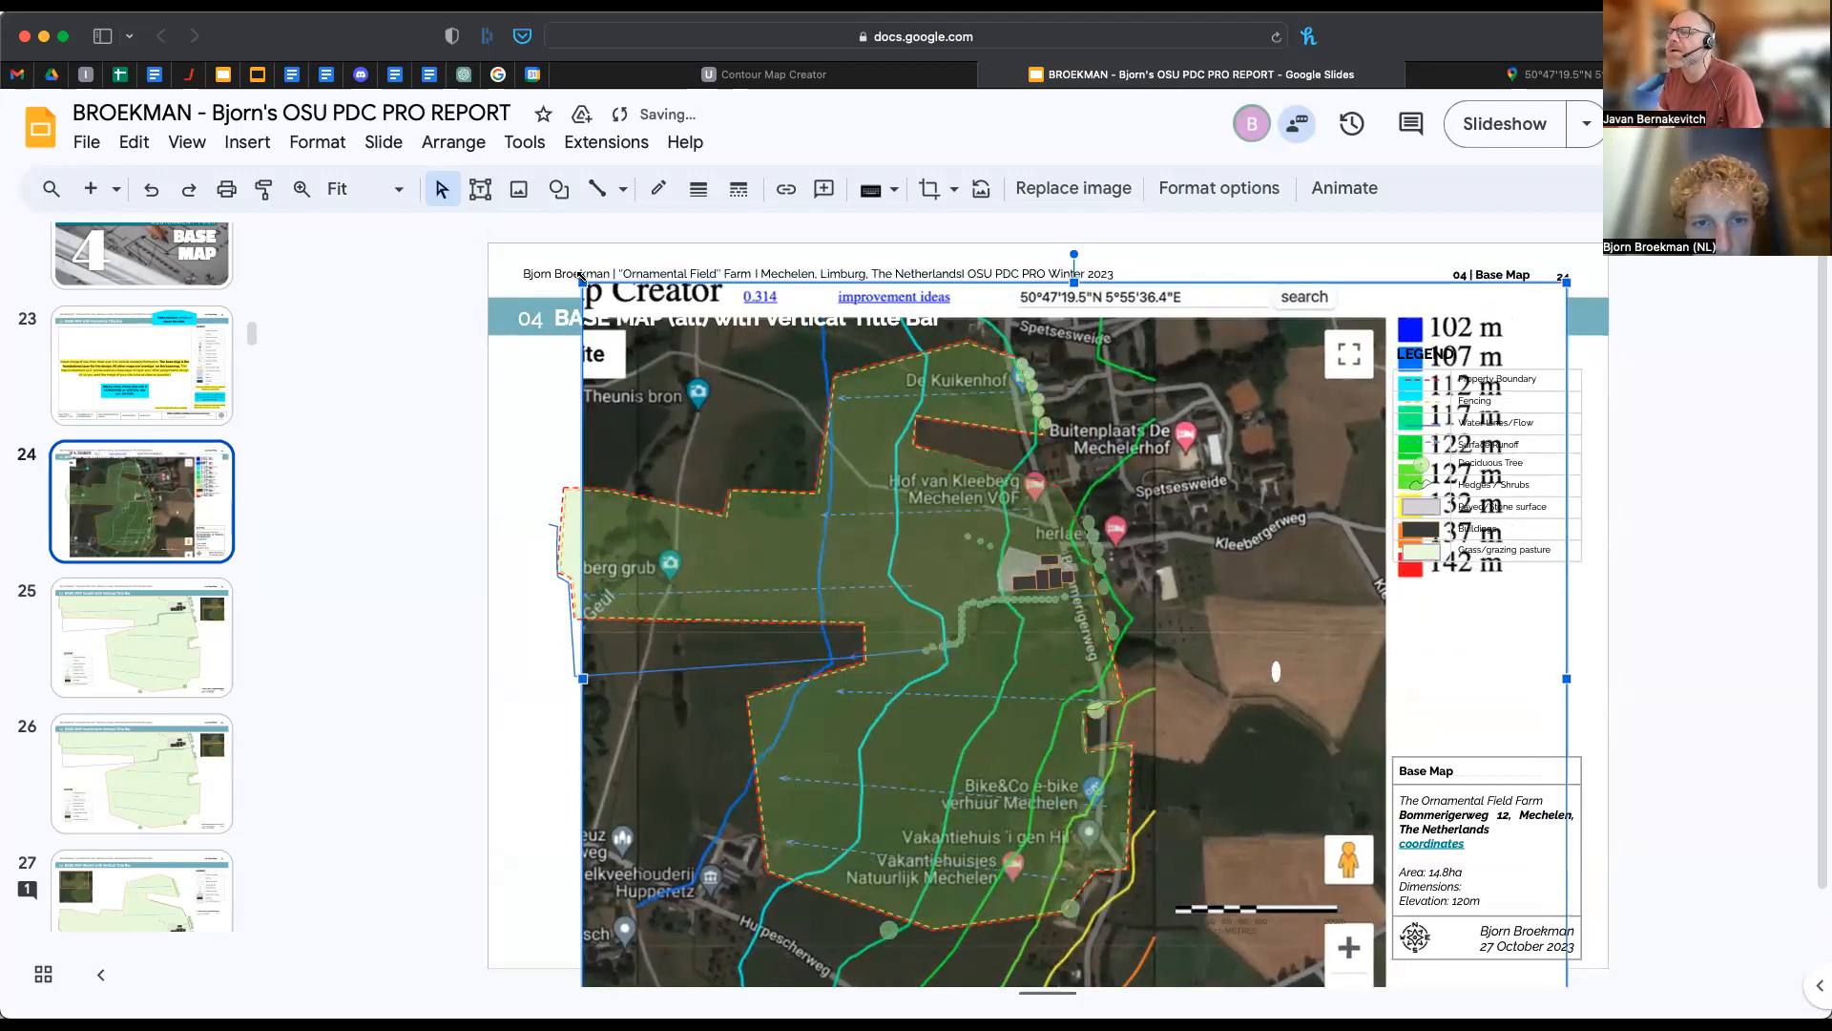
pyautogui.moveTo(582, 283); pyautogui.dragTo(507, 232)
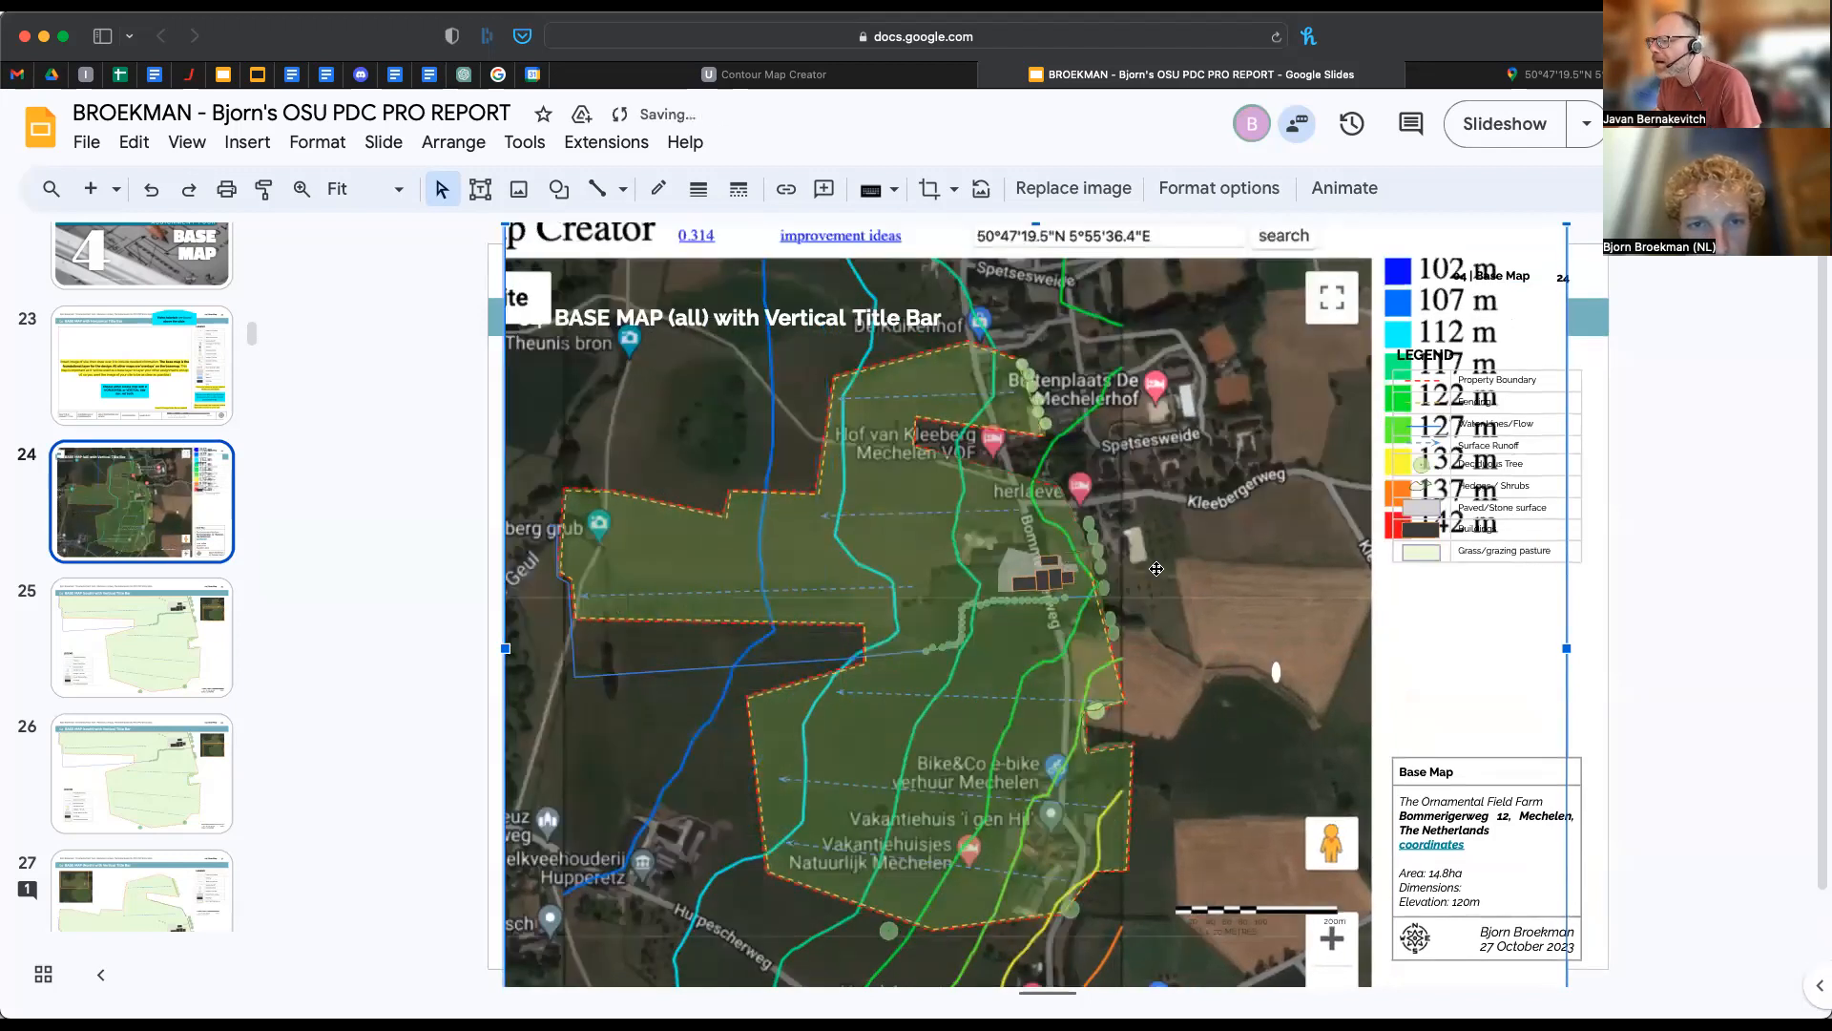
pyautogui.moveTo(1176, 601); pyautogui.dragTo(1201, 639)
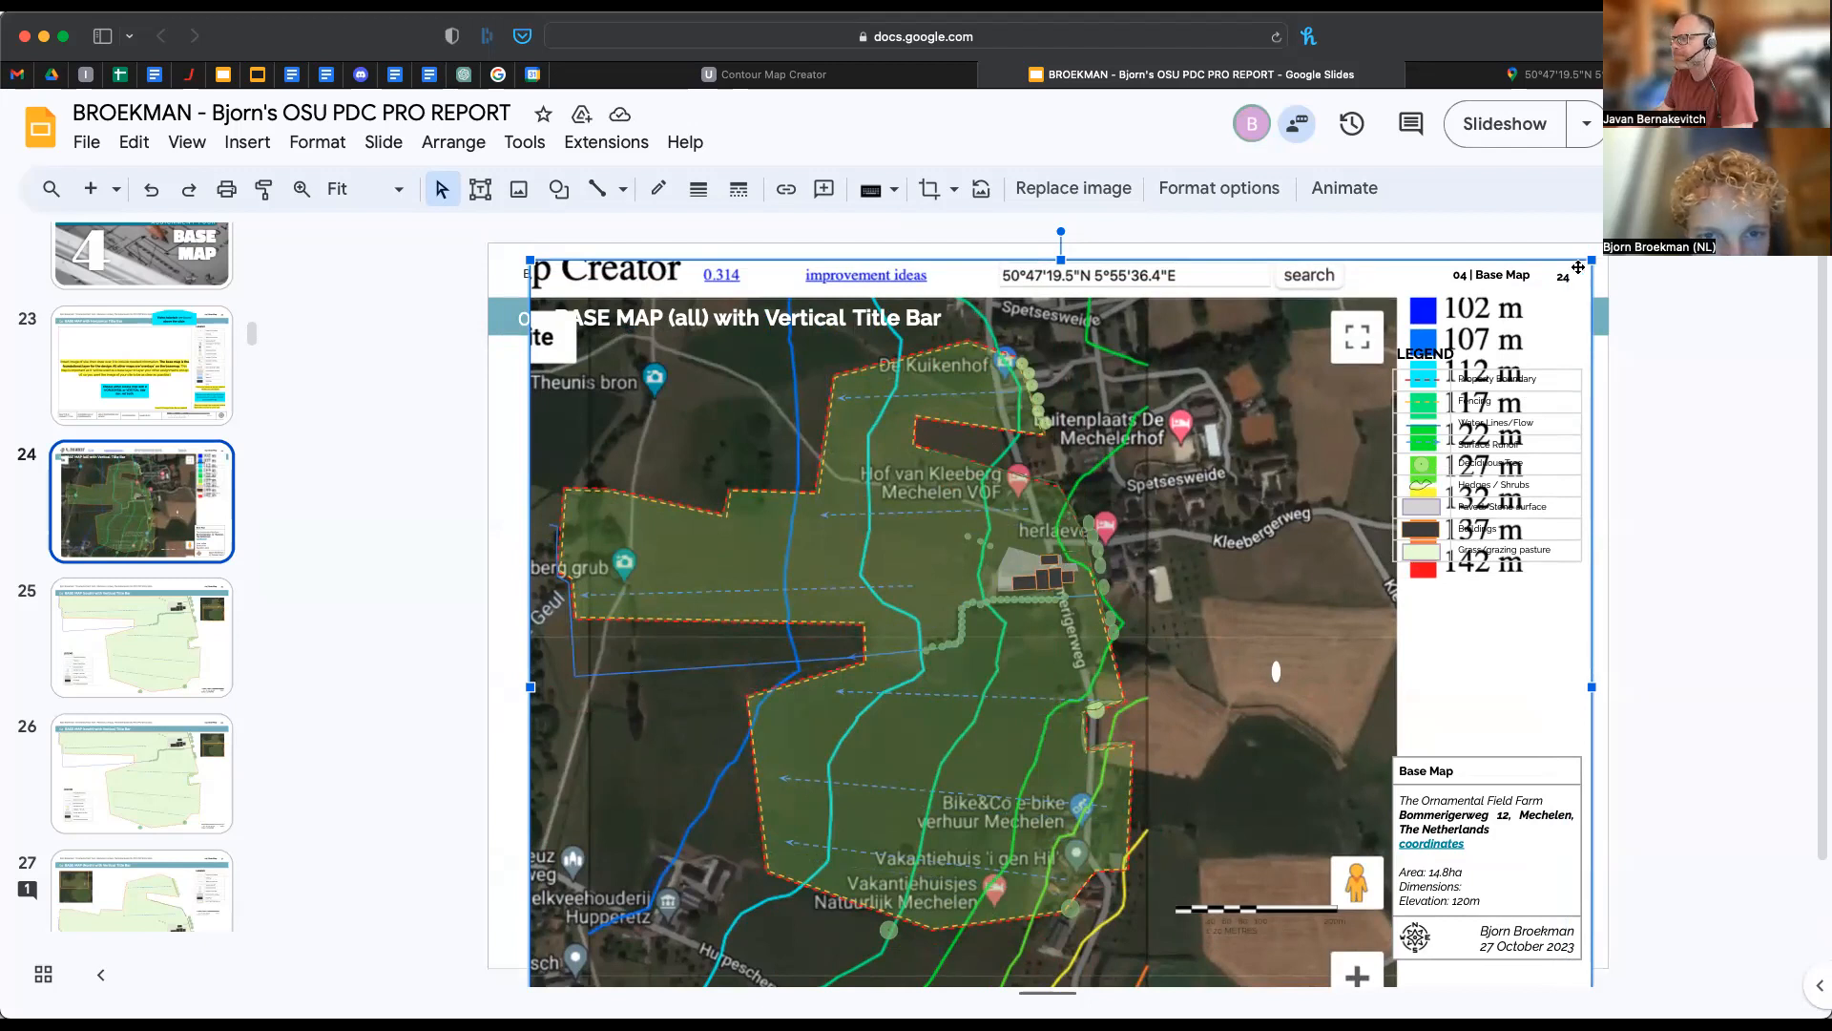
# - Shrink the contour screenshot slightly, shift it east, then enlarge it toward the slide's upper-left corner
pyautogui.moveTo(1587, 257); pyautogui.dragTo(1561, 290)
pyautogui.moveTo(1238, 569); pyautogui.dragTo(1259, 554)
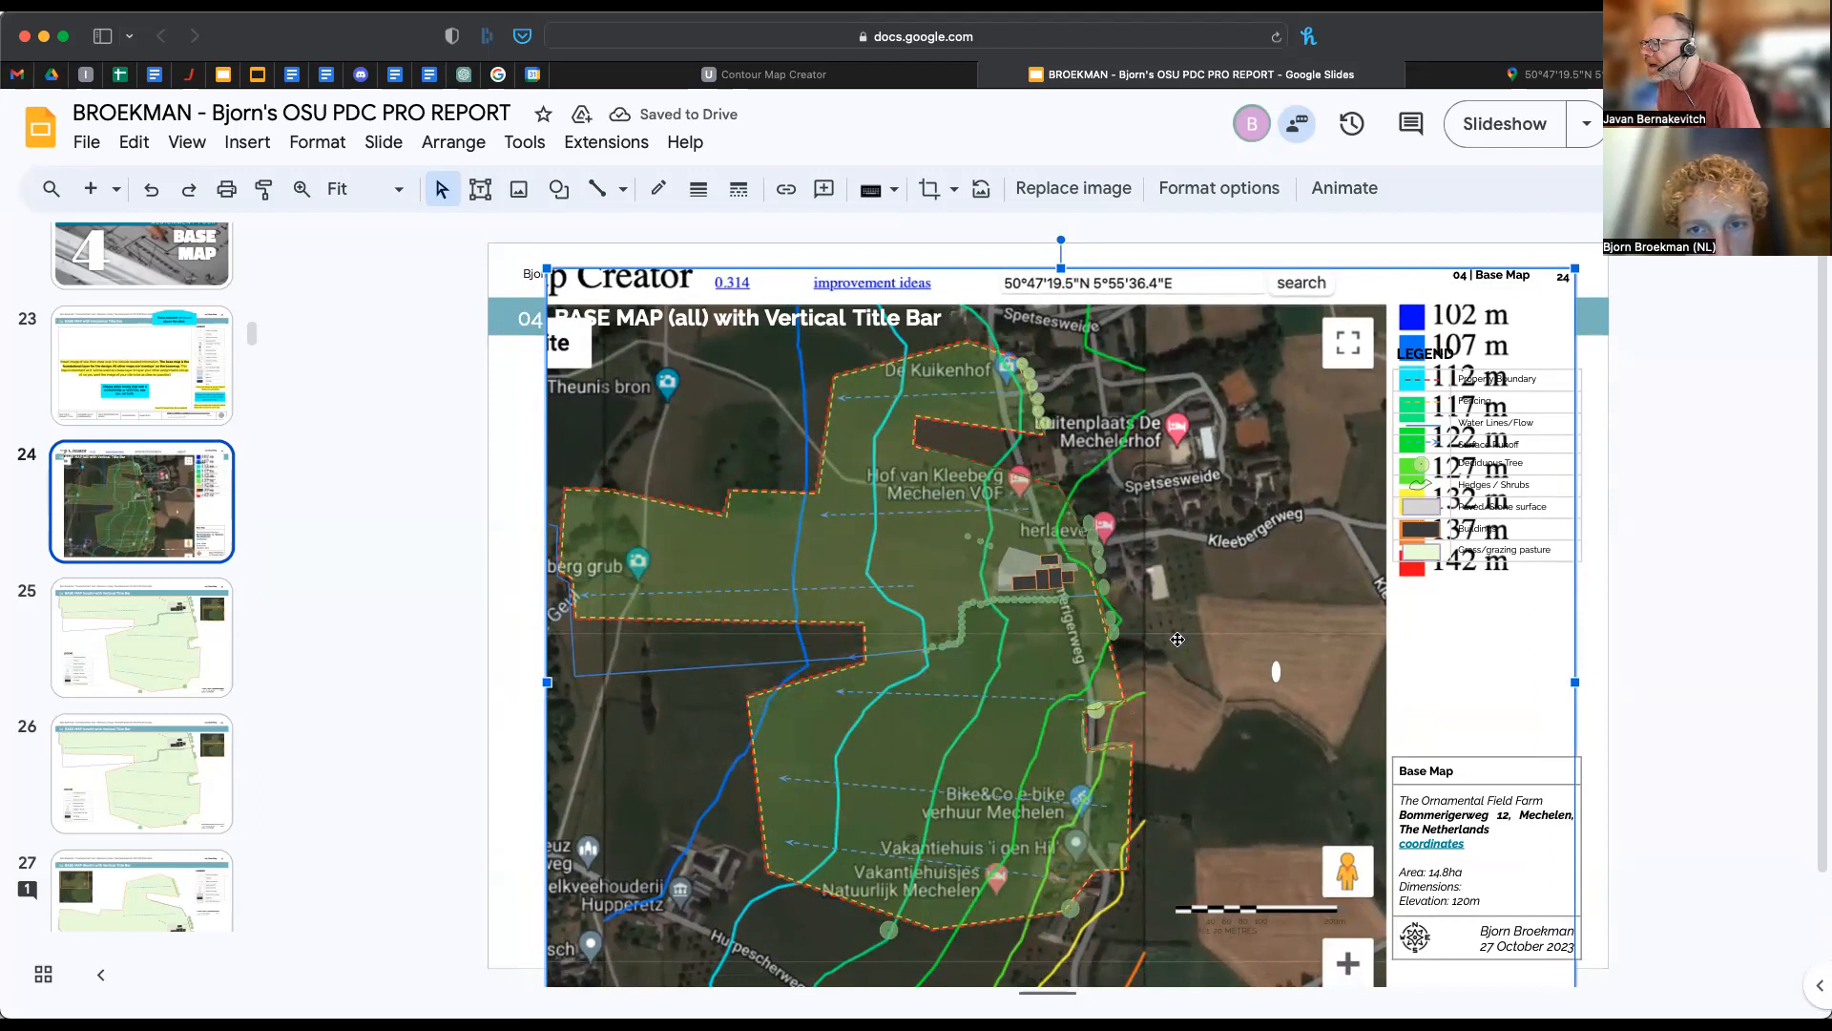
pyautogui.moveTo(1130, 691); pyautogui.dragTo(1242, 657)
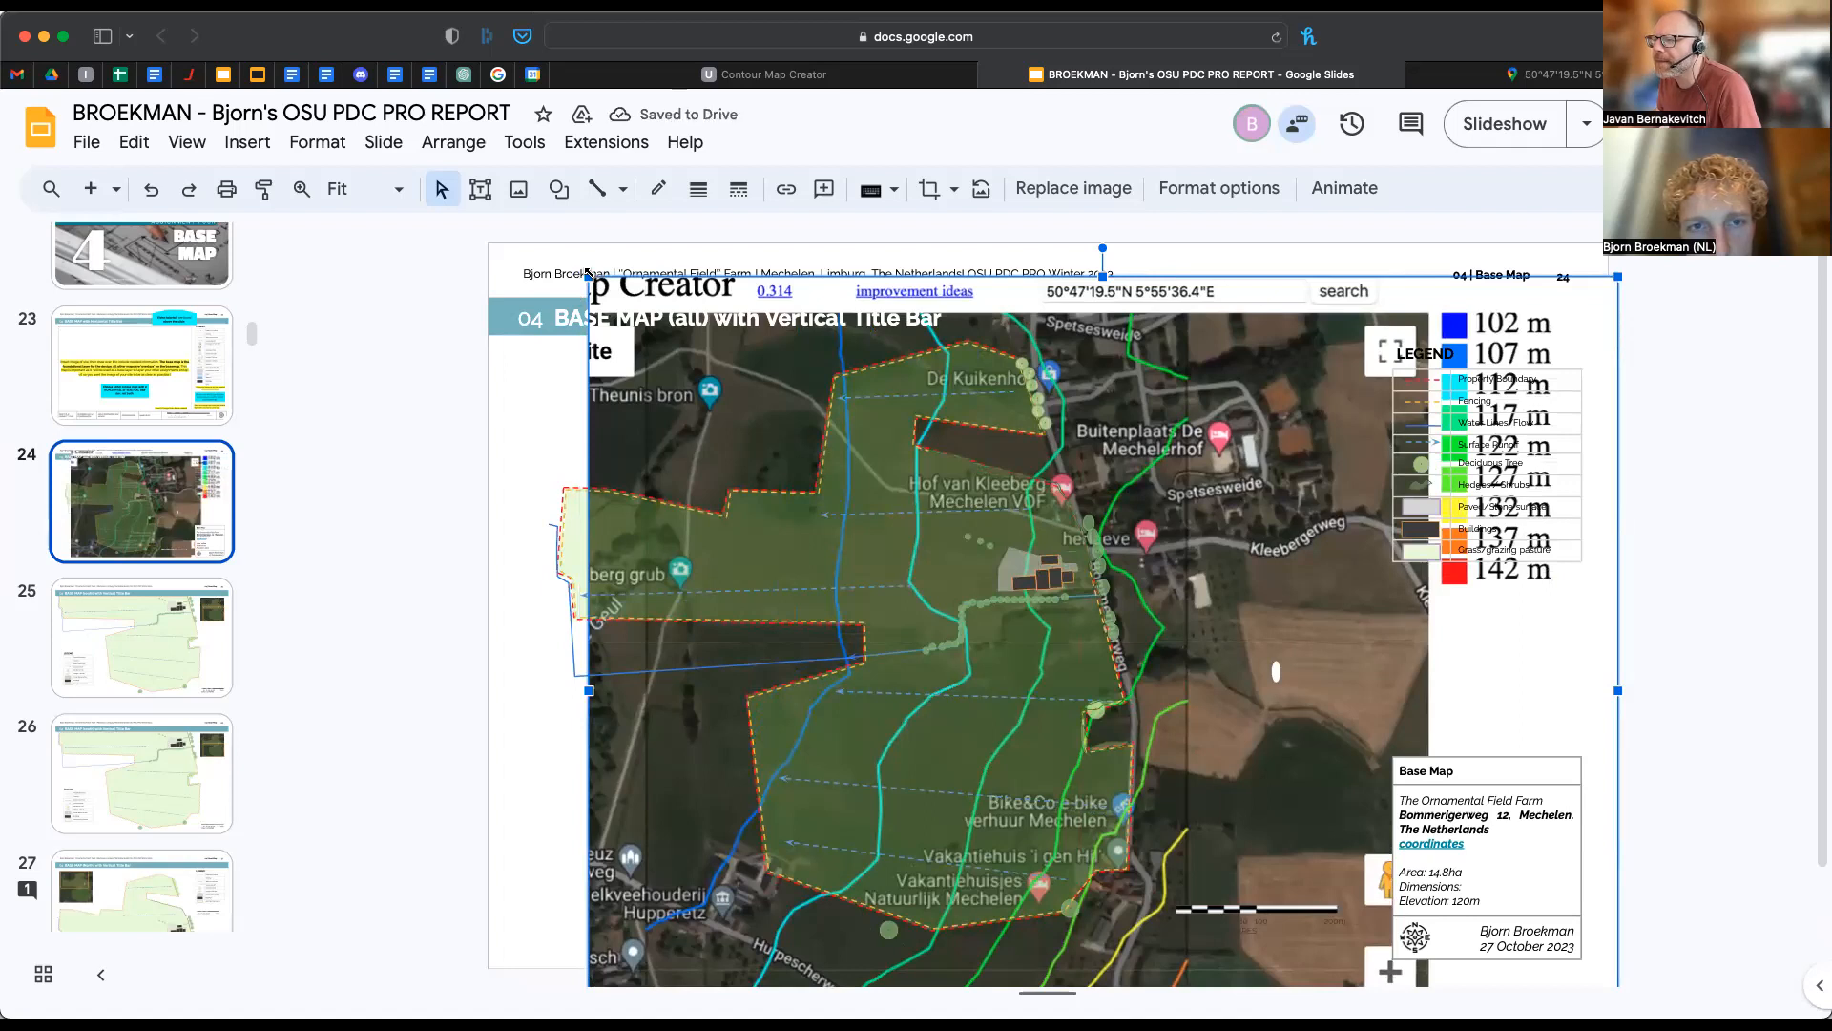
pyautogui.moveTo(594, 287); pyautogui.dragTo(490, 245)
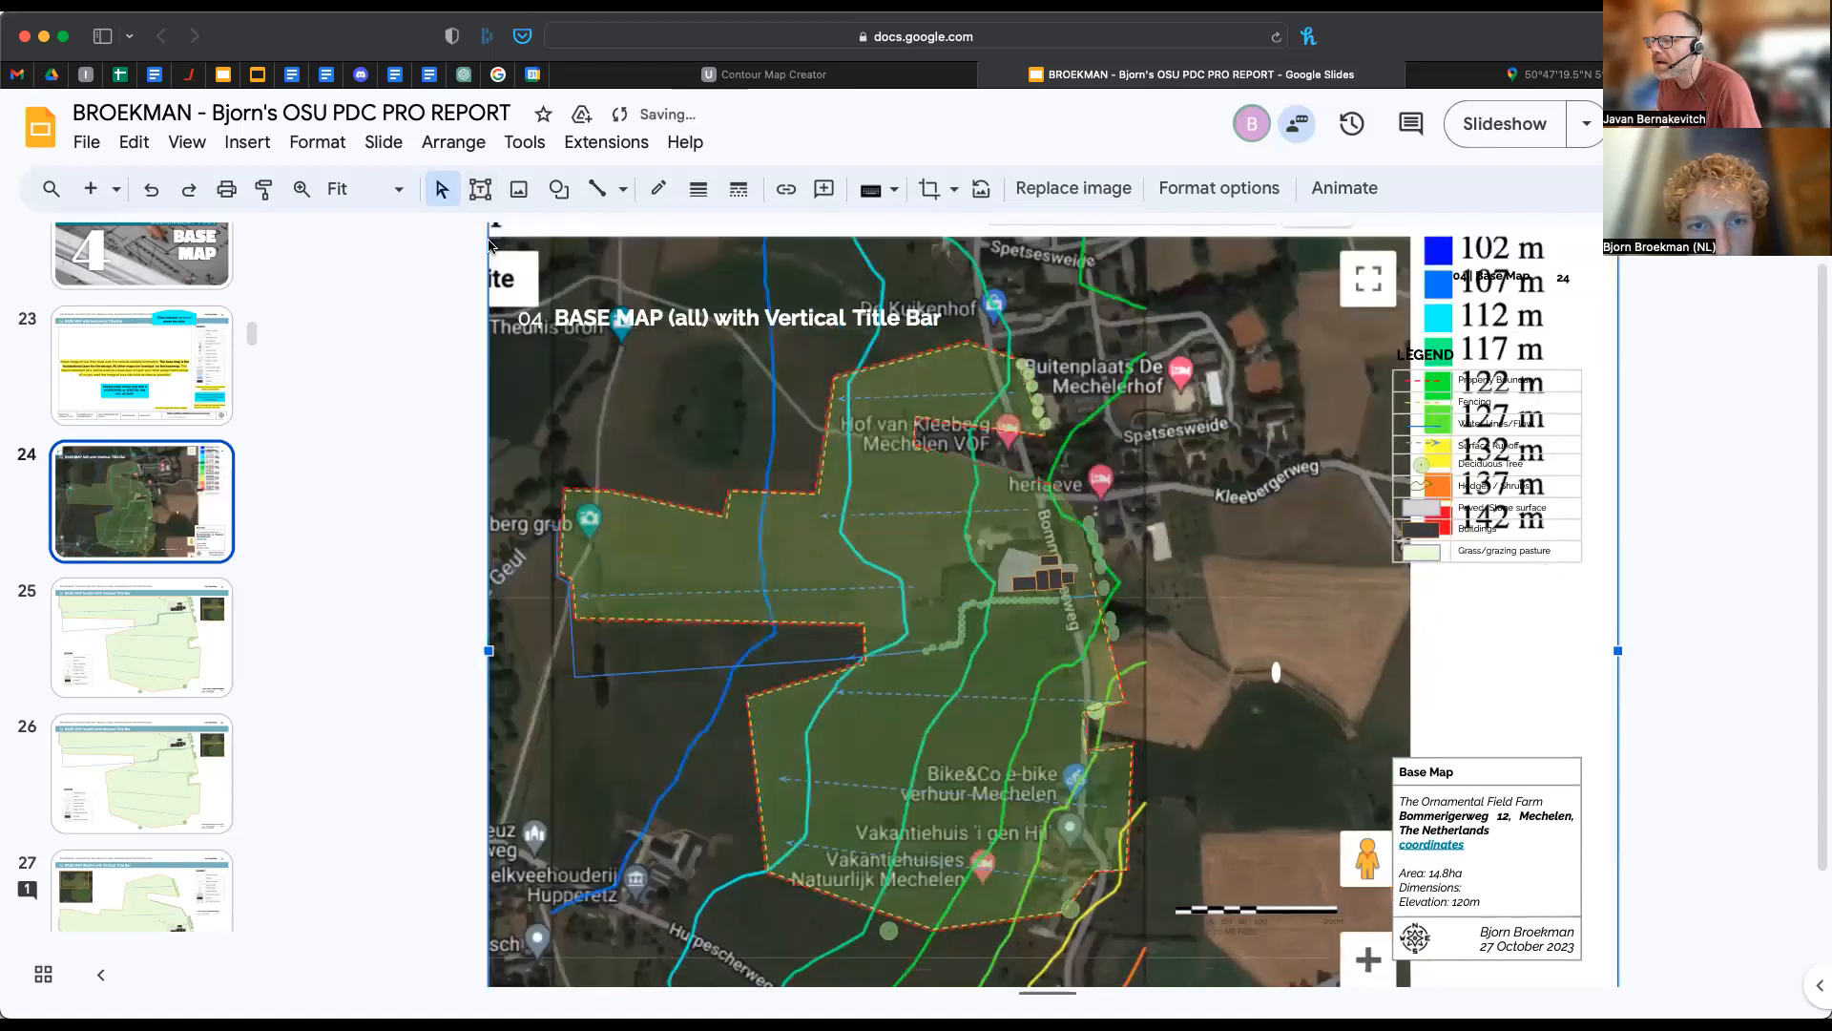
# - Enlarge the contour screenshot further at 50% zoom and move it southeast to line up with the farm's boundary and buildings
pyautogui.click(387, 189)
pyautogui.click(383, 383)
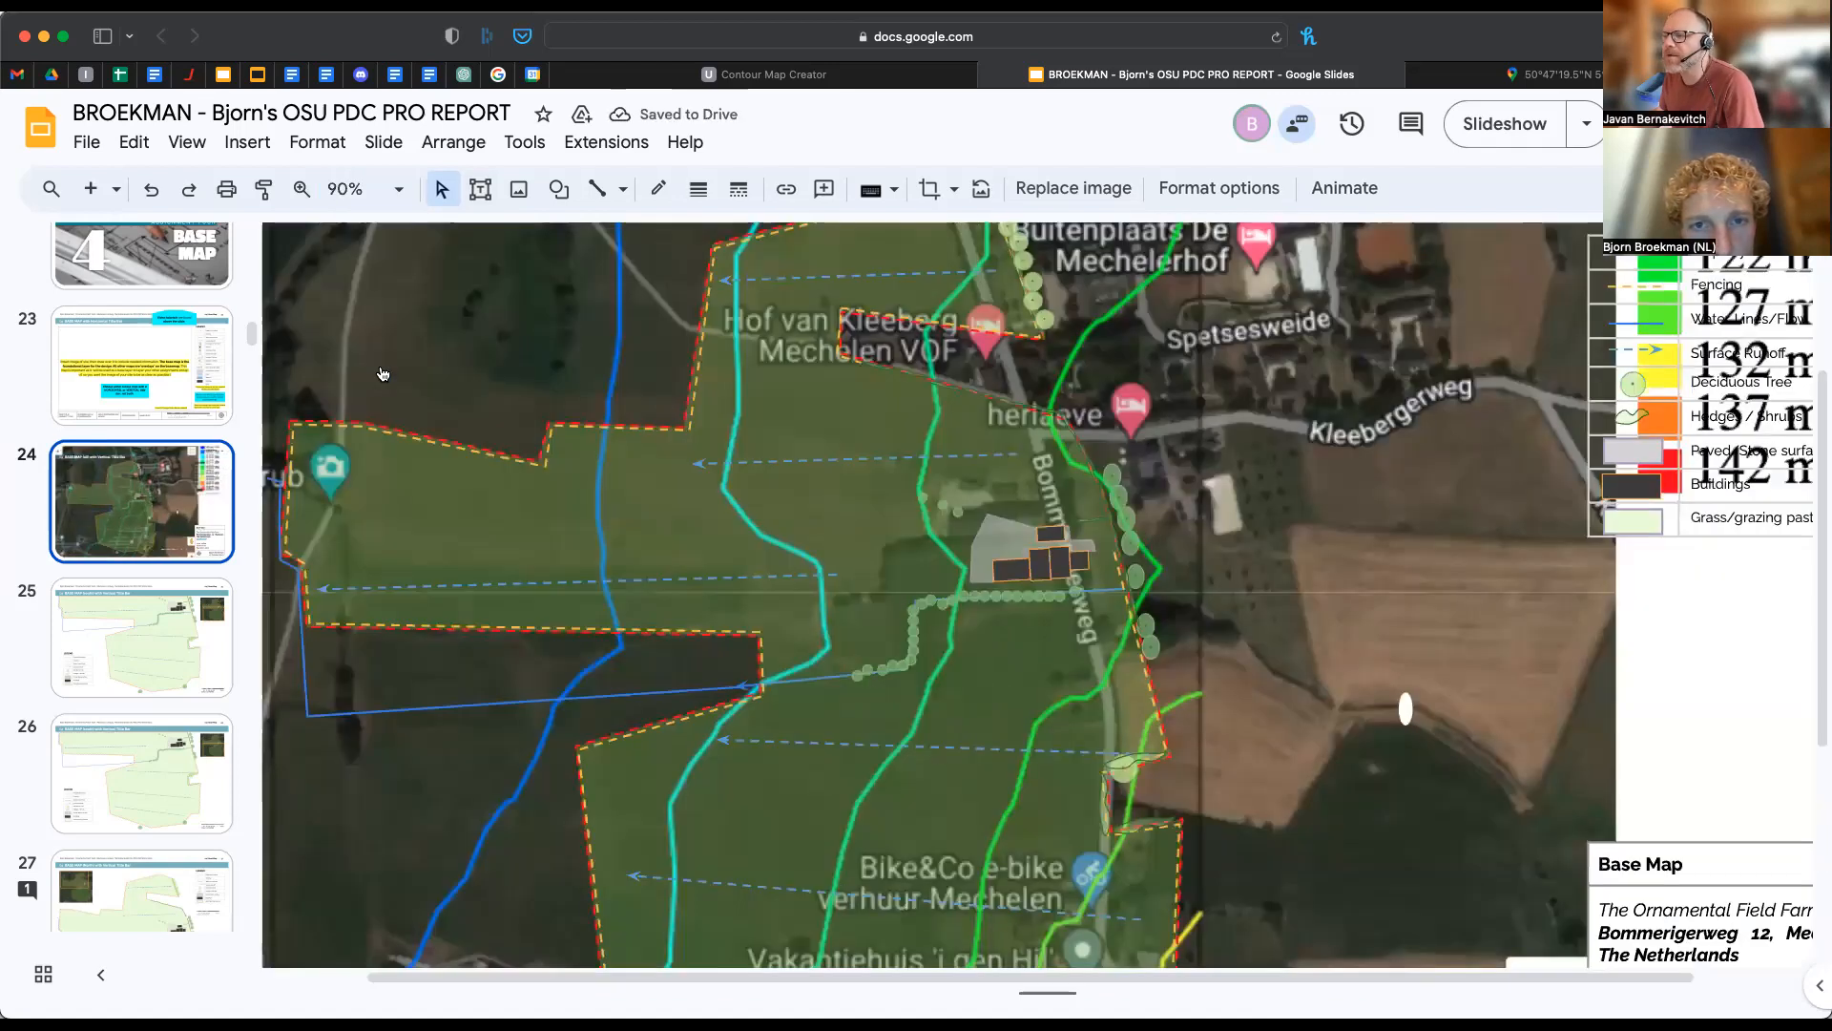
pyautogui.click(361, 196)
pyautogui.click(359, 408)
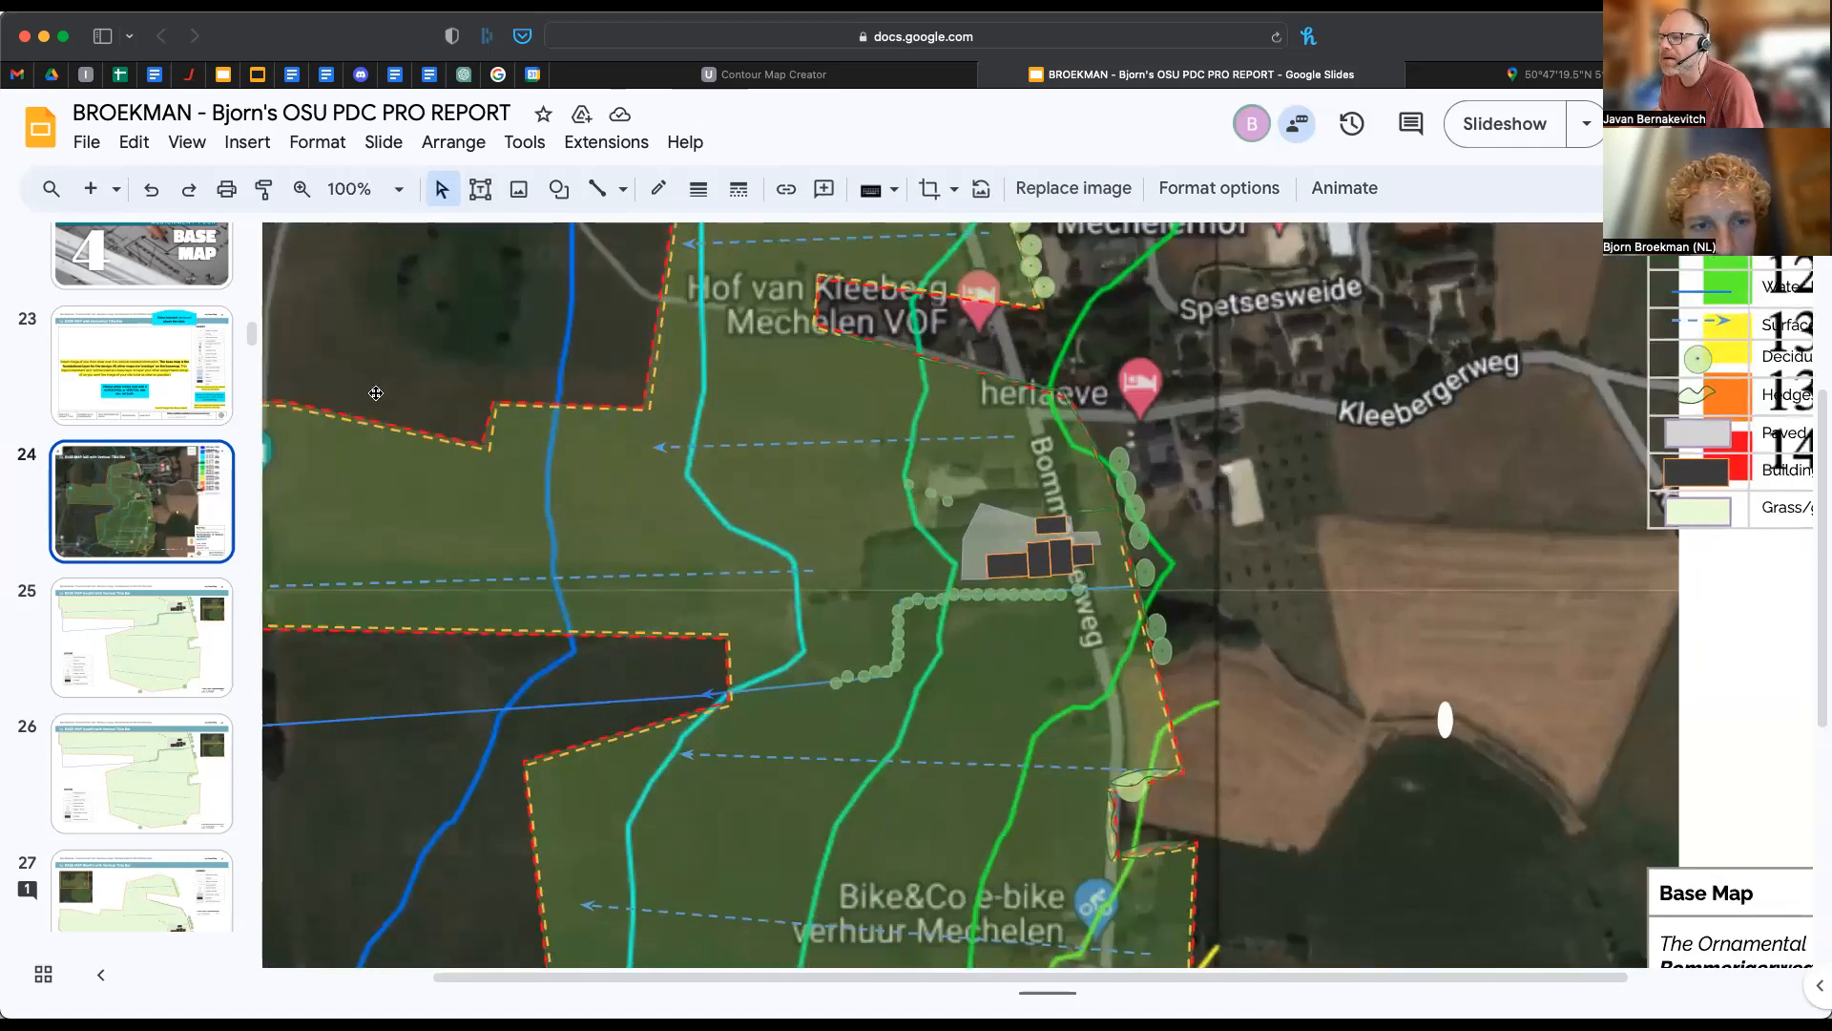
pyautogui.click(383, 190)
pyautogui.click(355, 331)
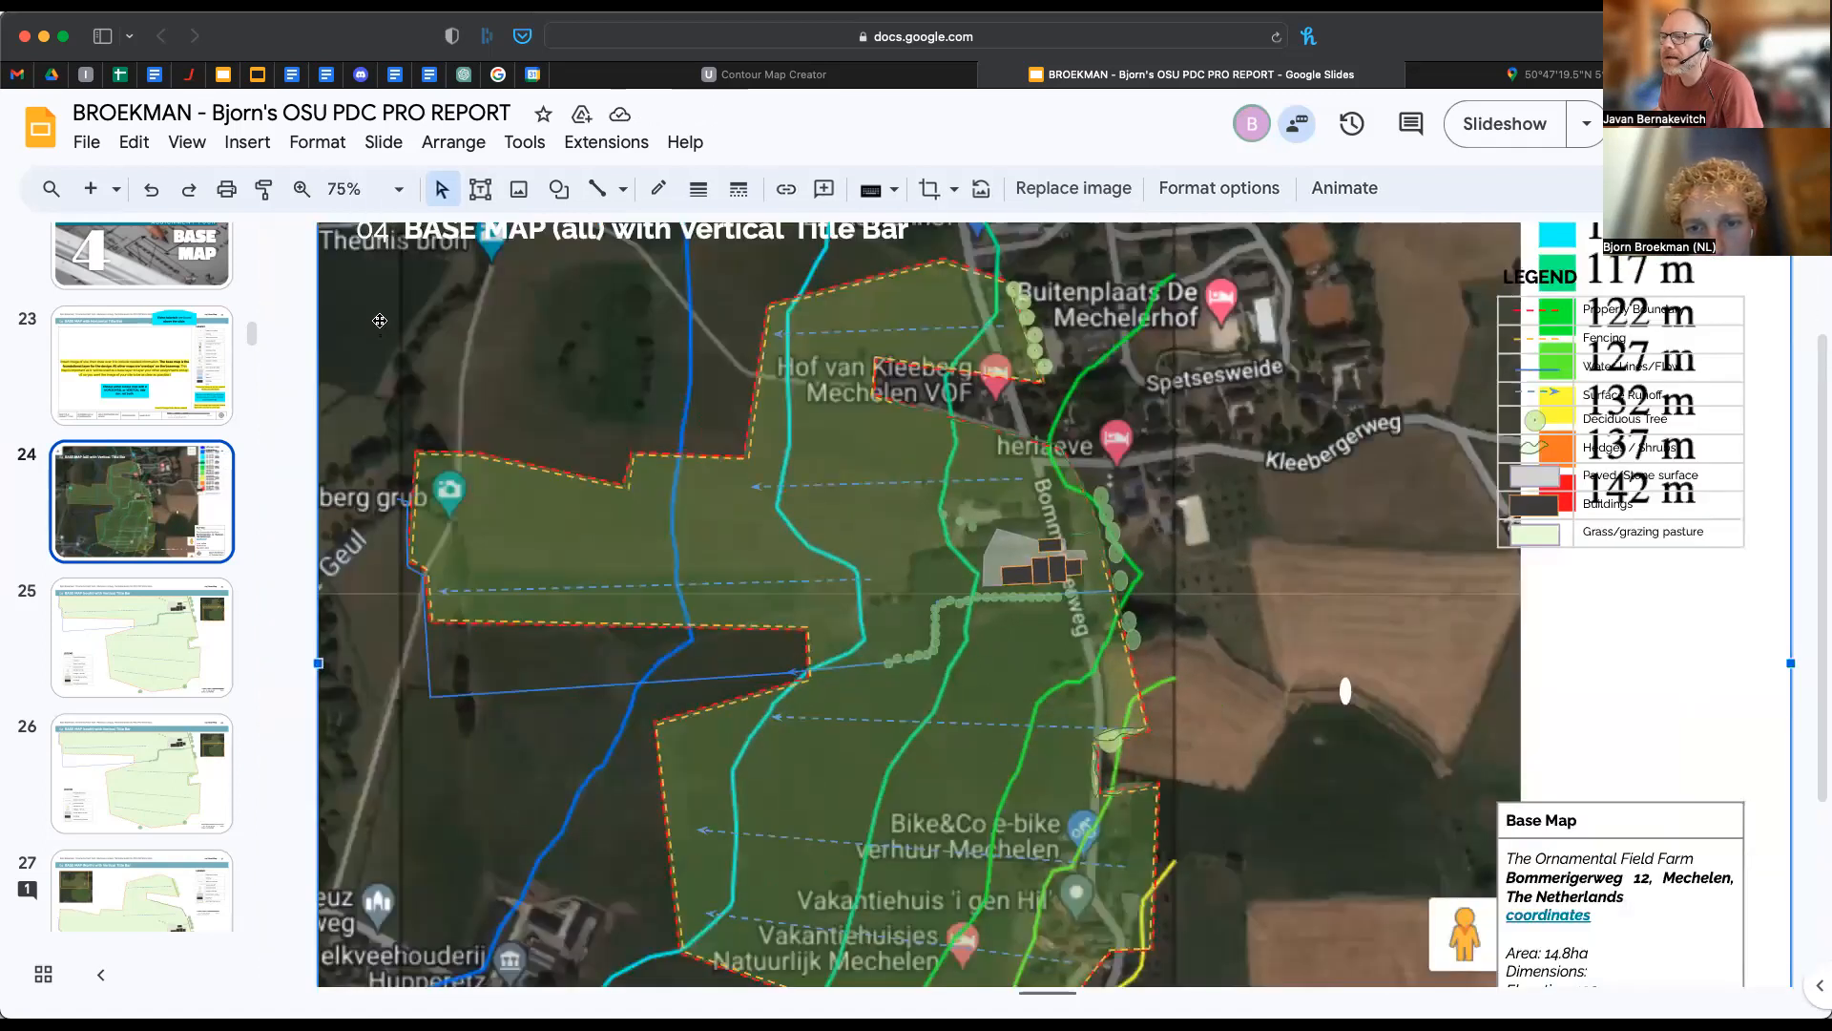
pyautogui.click(382, 189)
pyautogui.click(376, 290)
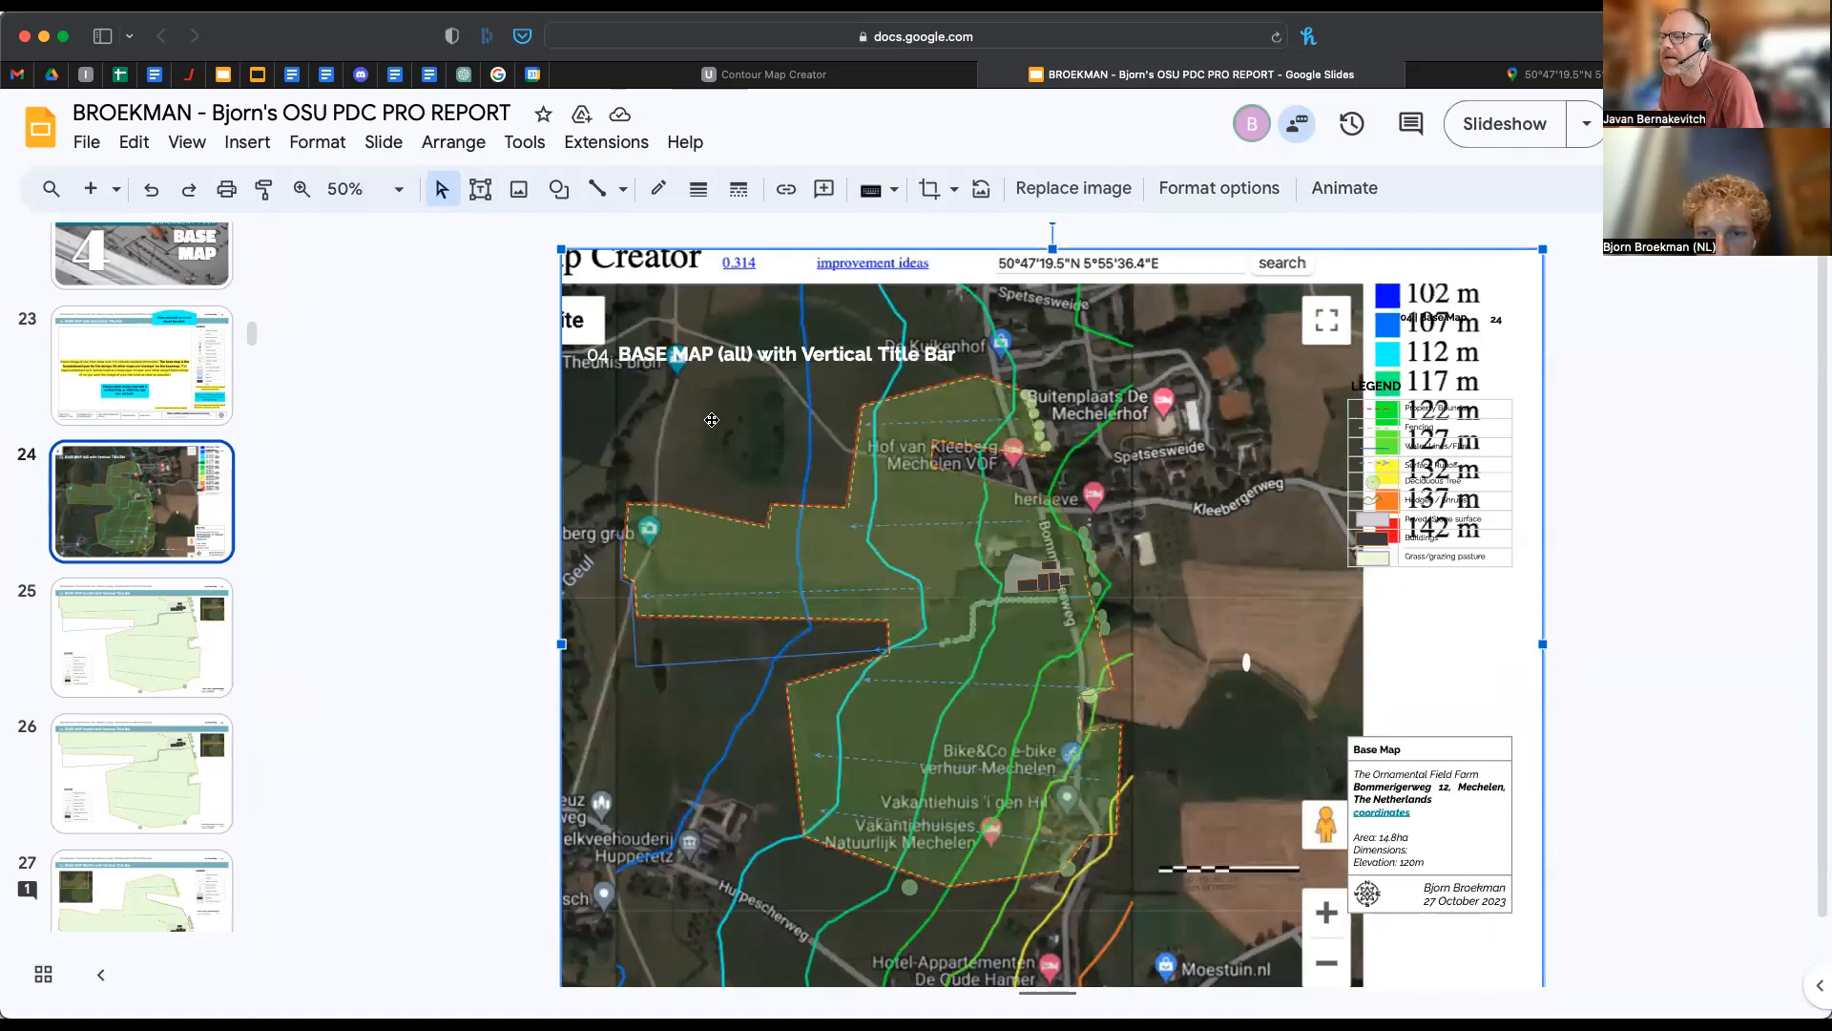
pyautogui.moveTo(566, 250); pyautogui.dragTo(523, 225)
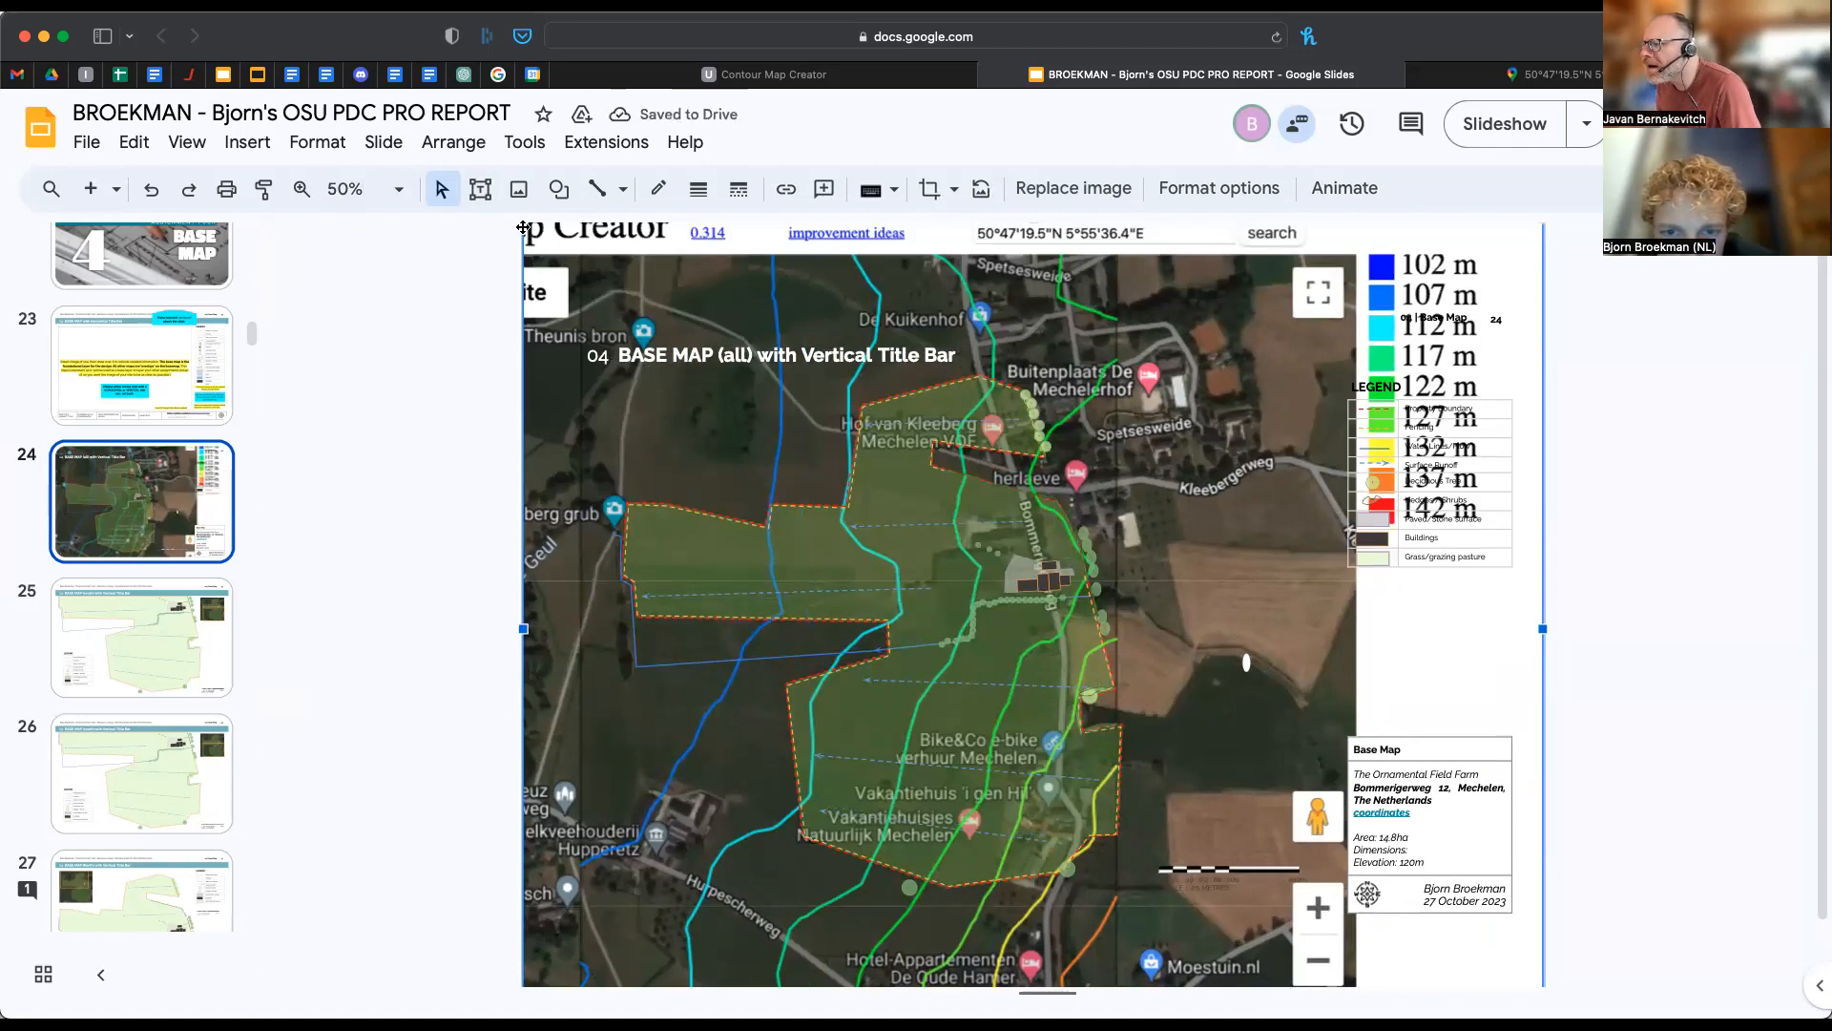
pyautogui.moveTo(1172, 651); pyautogui.dragTo(1232, 700)
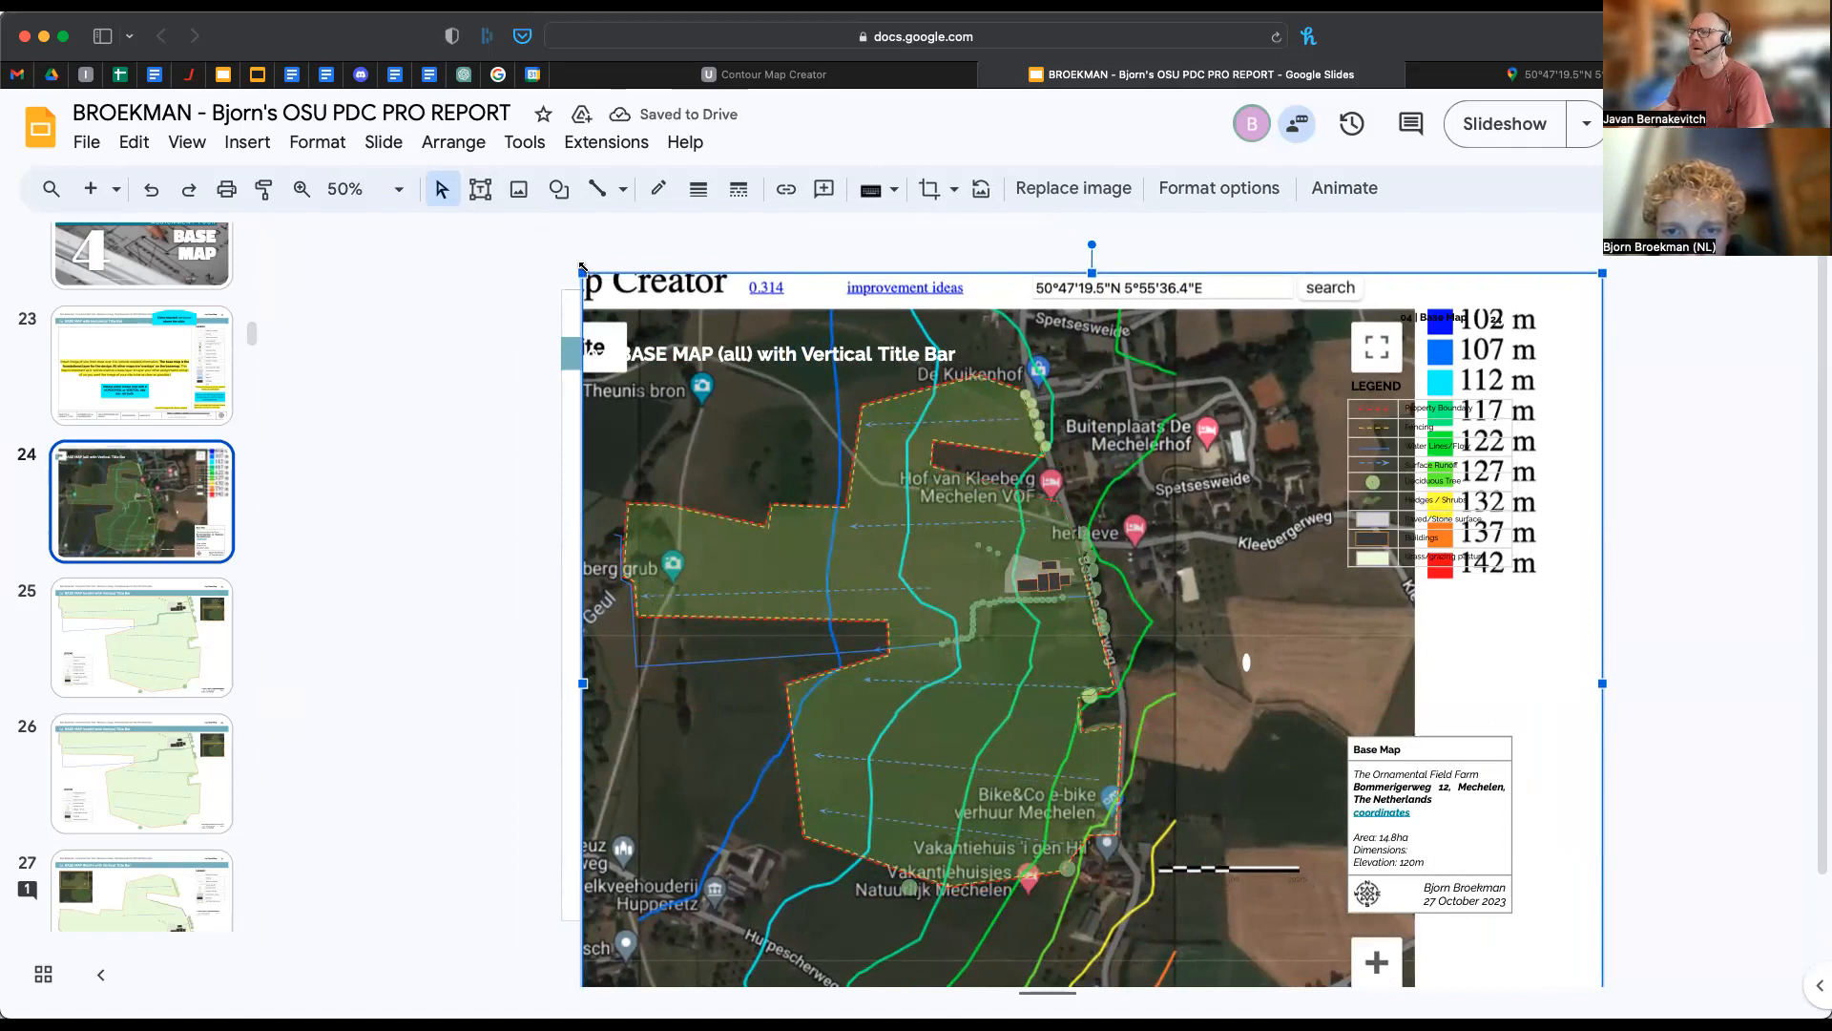
pyautogui.moveTo(579, 270); pyautogui.dragTo(522, 226)
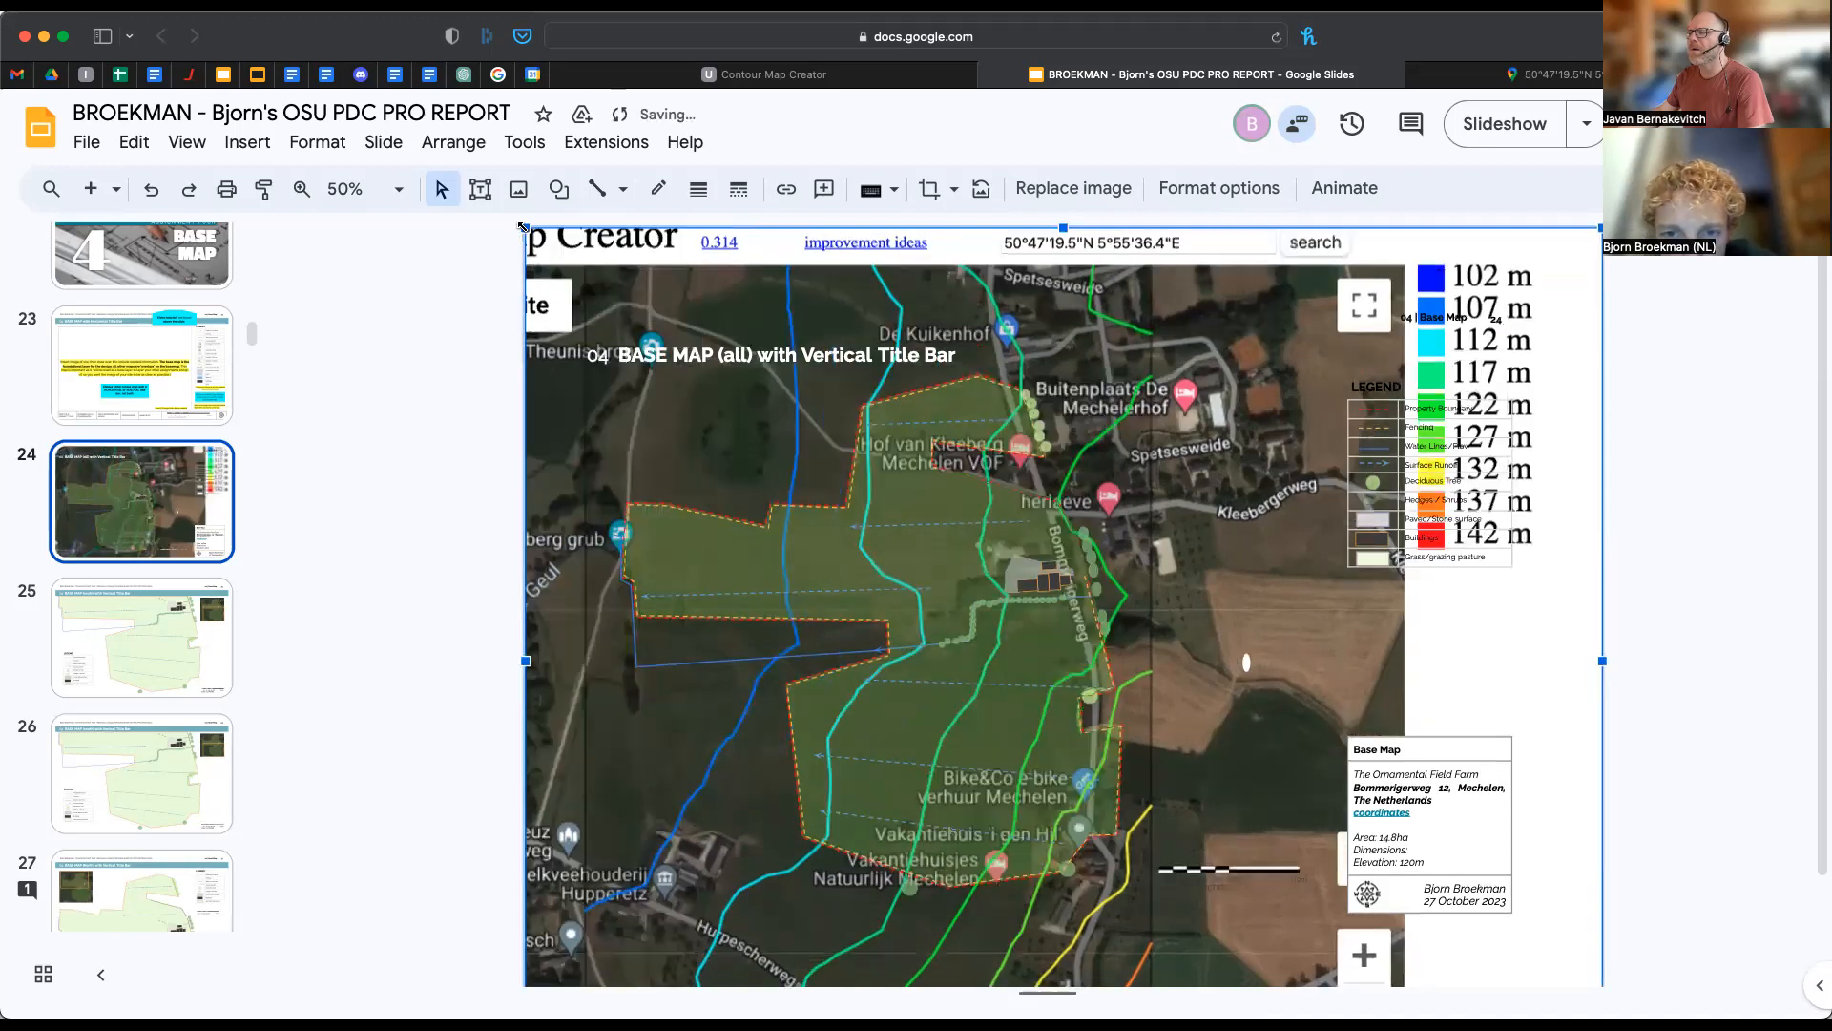
pyautogui.moveTo(1218, 612); pyautogui.dragTo(1224, 631)
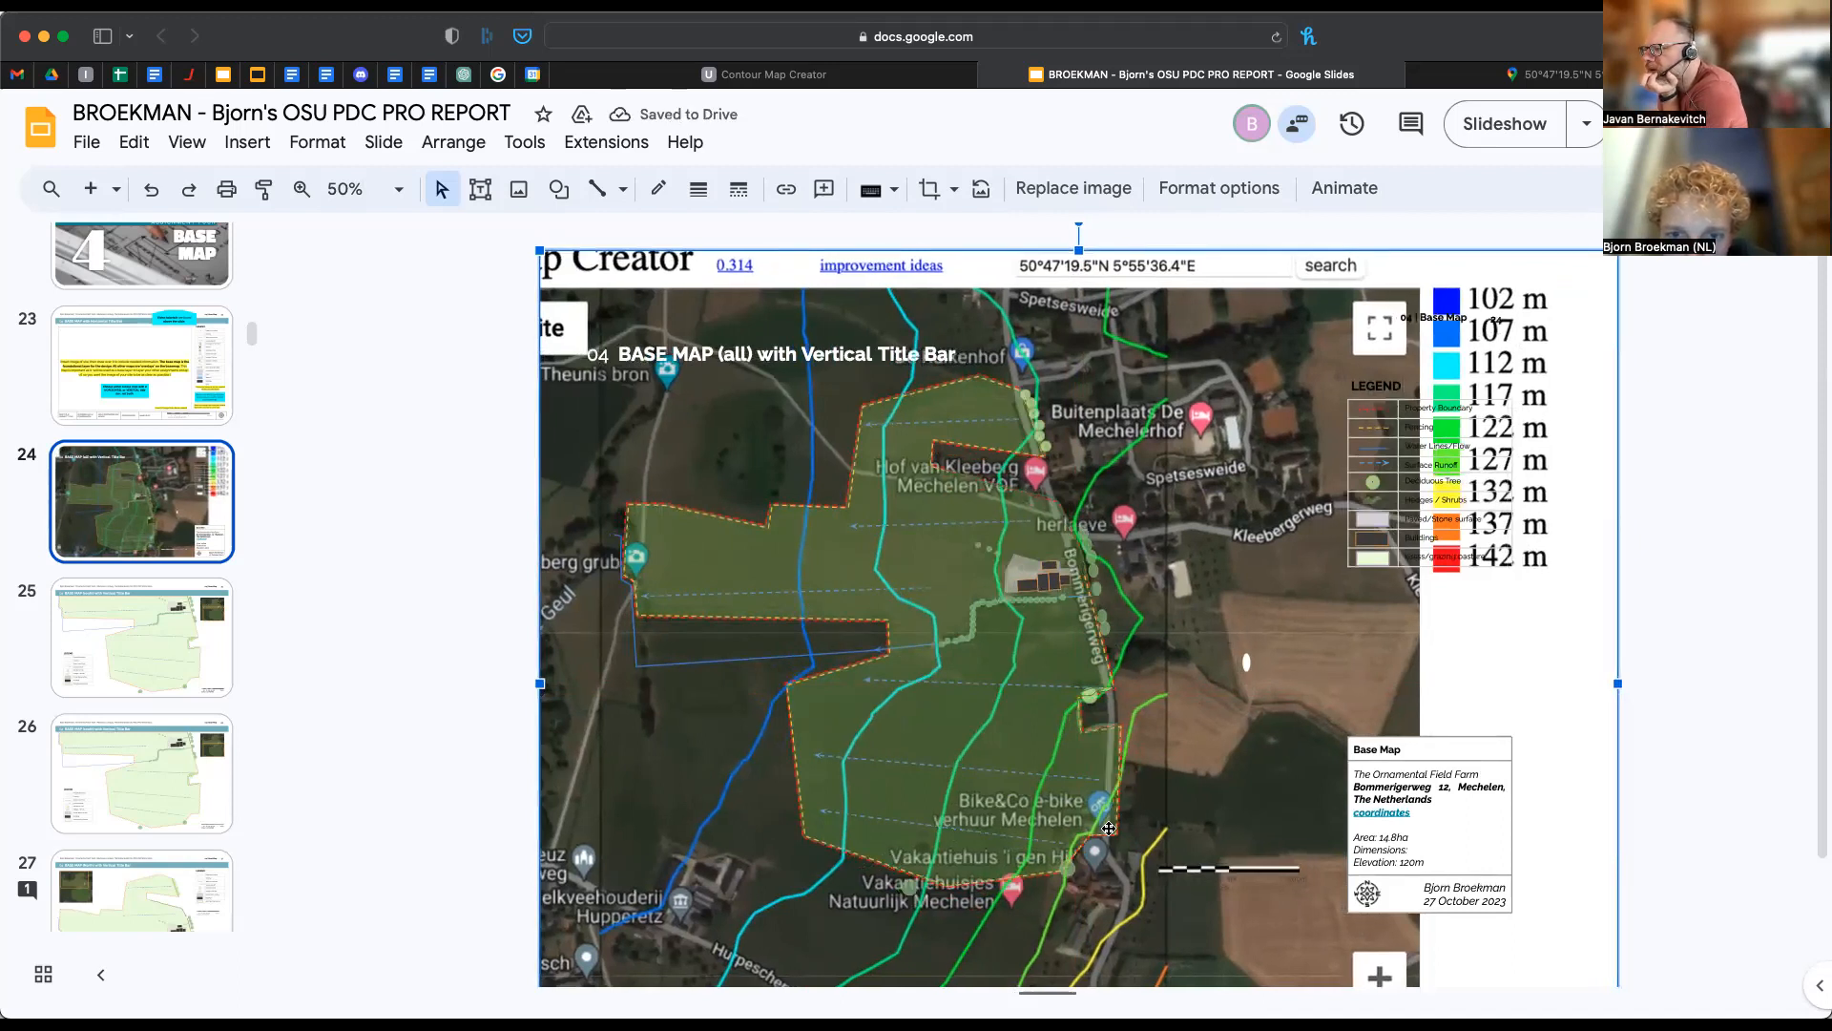
# - Fine-tune the contour screenshot's size and position until its road and fields fit the property boundary, and nudge it up slightly
pyautogui.click(353, 188)
pyautogui.write('25')
pyautogui.press('Return')
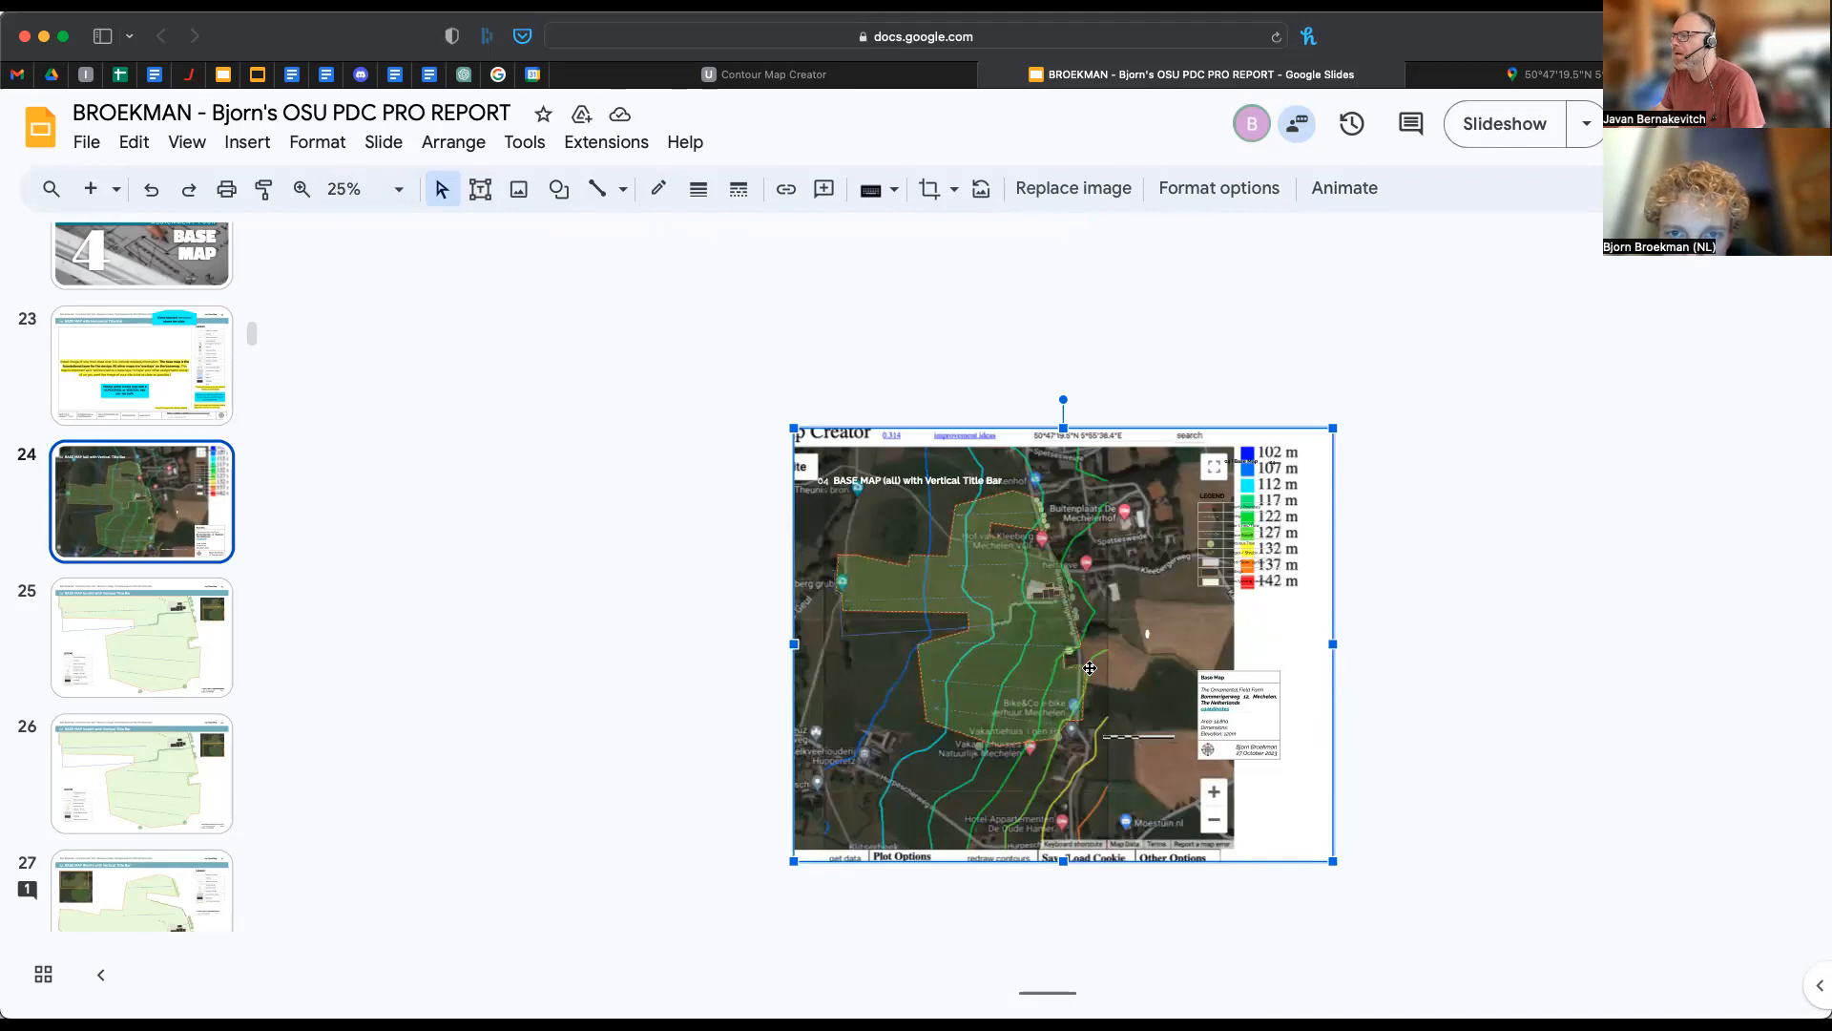
pyautogui.scroll(3, 1090, 668)
pyautogui.scroll(1, 1090, 668)
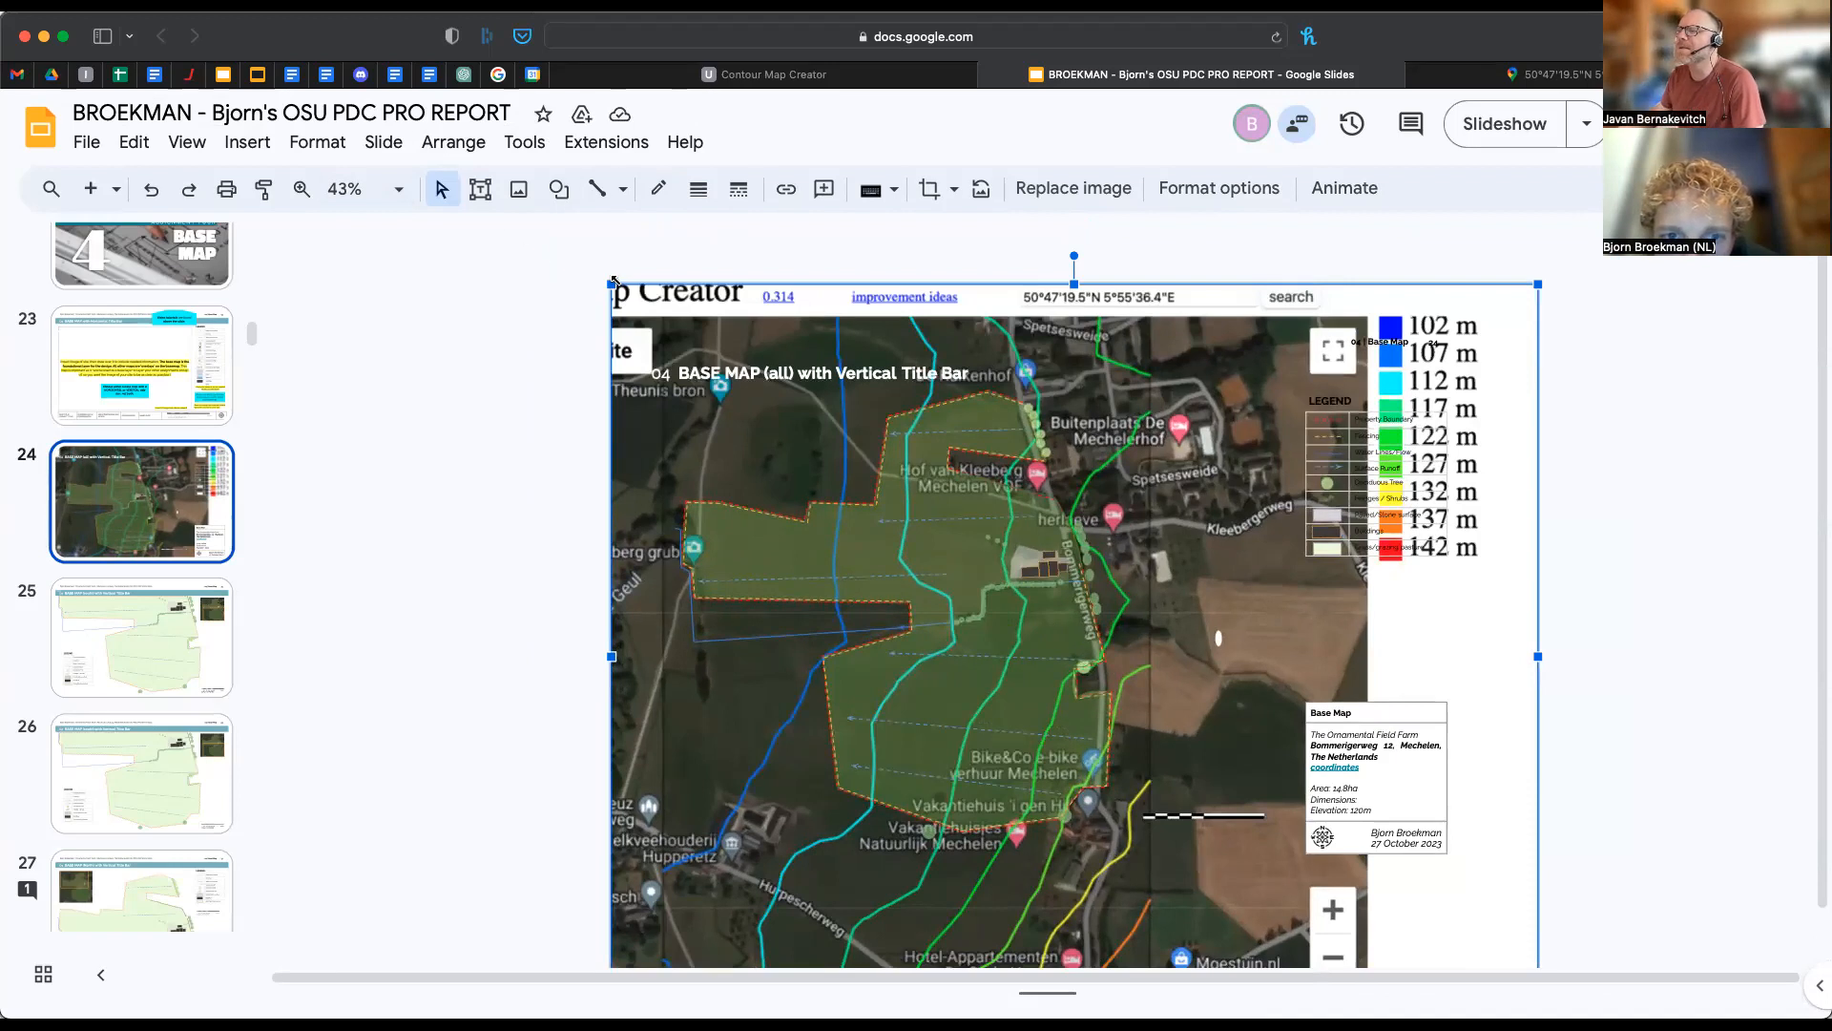
pyautogui.moveTo(611, 283); pyautogui.dragTo(569, 250)
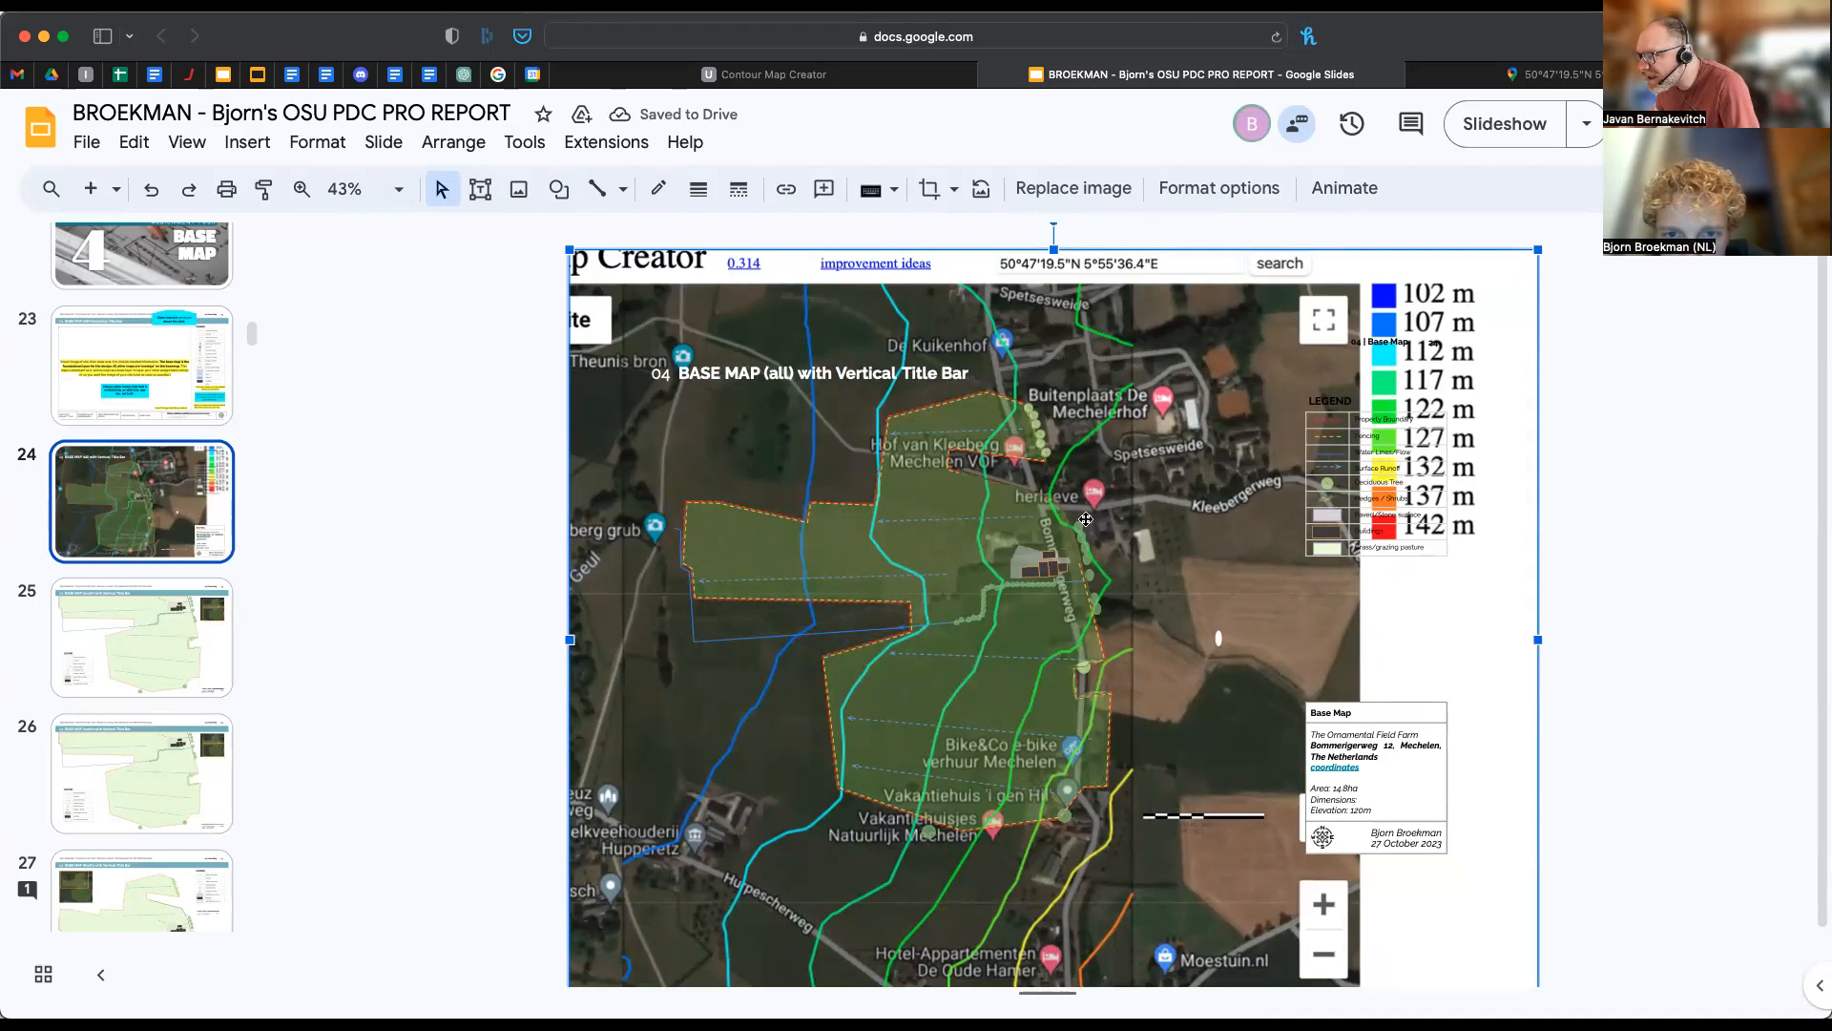
pyautogui.moveTo(1172, 562); pyautogui.dragTo(1197, 592)
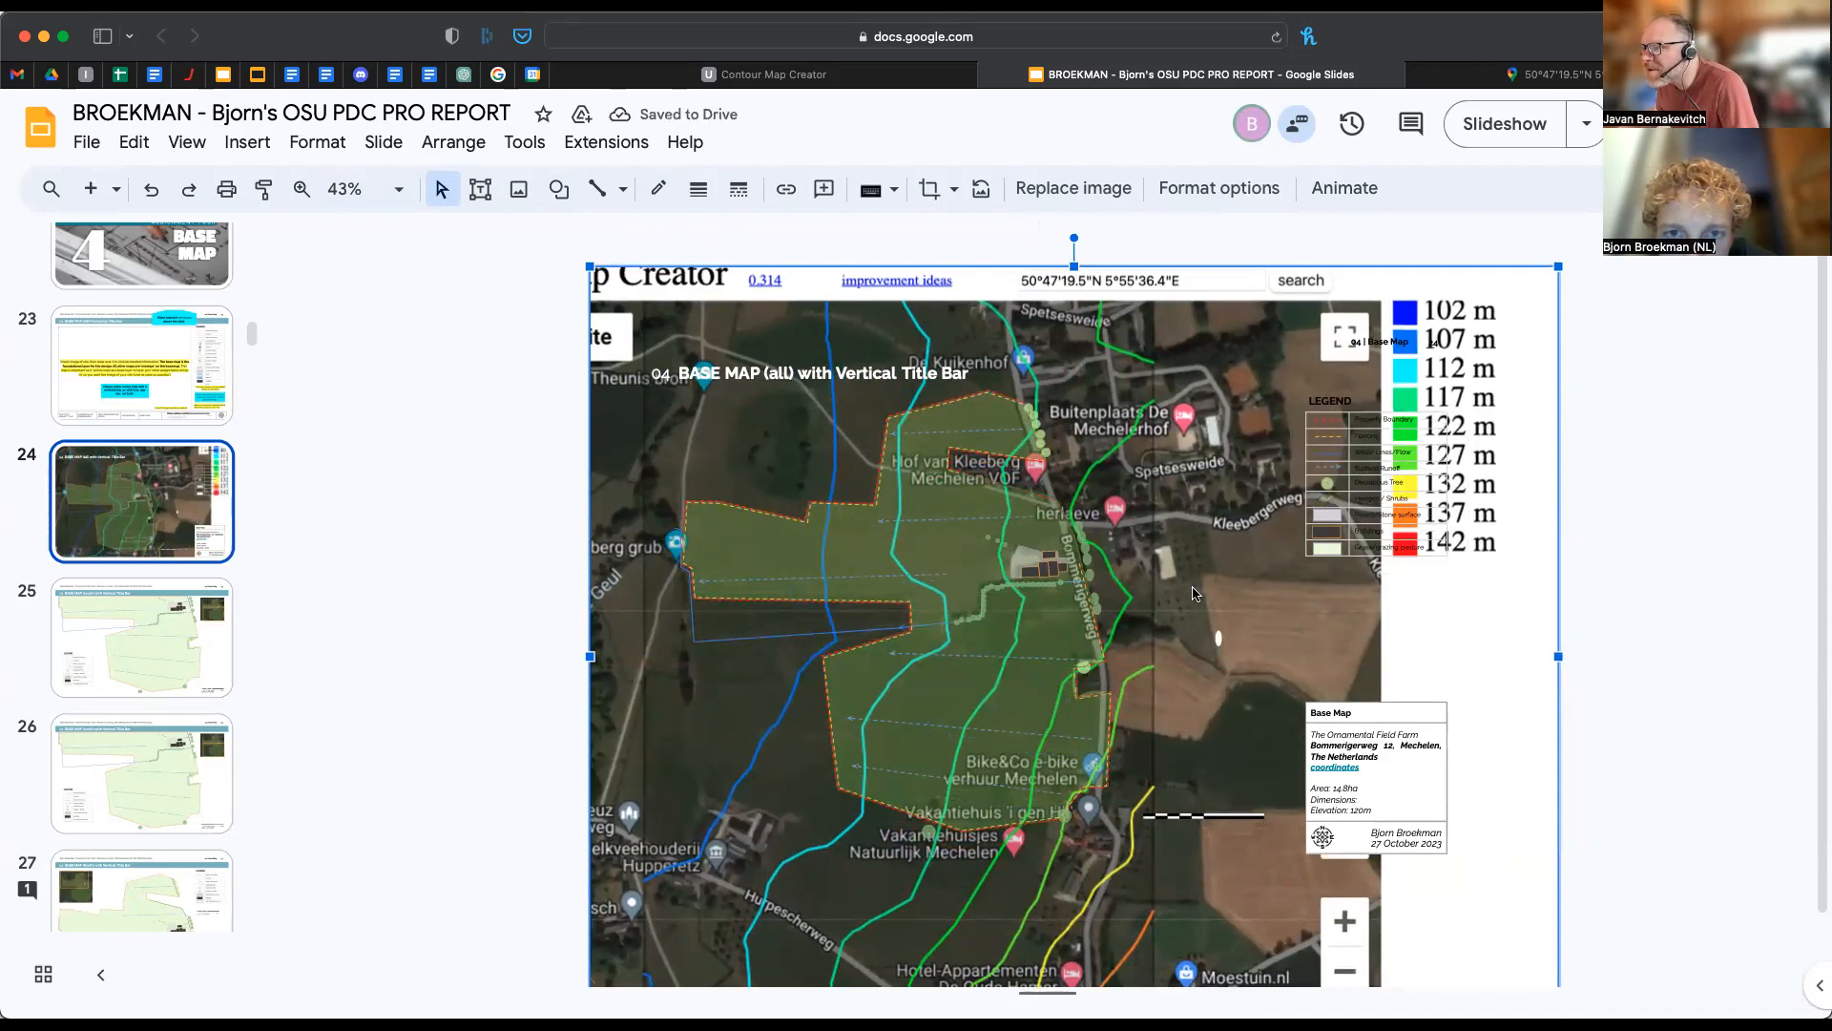
pyautogui.moveTo(589, 267); pyautogui.dragTo(570, 252)
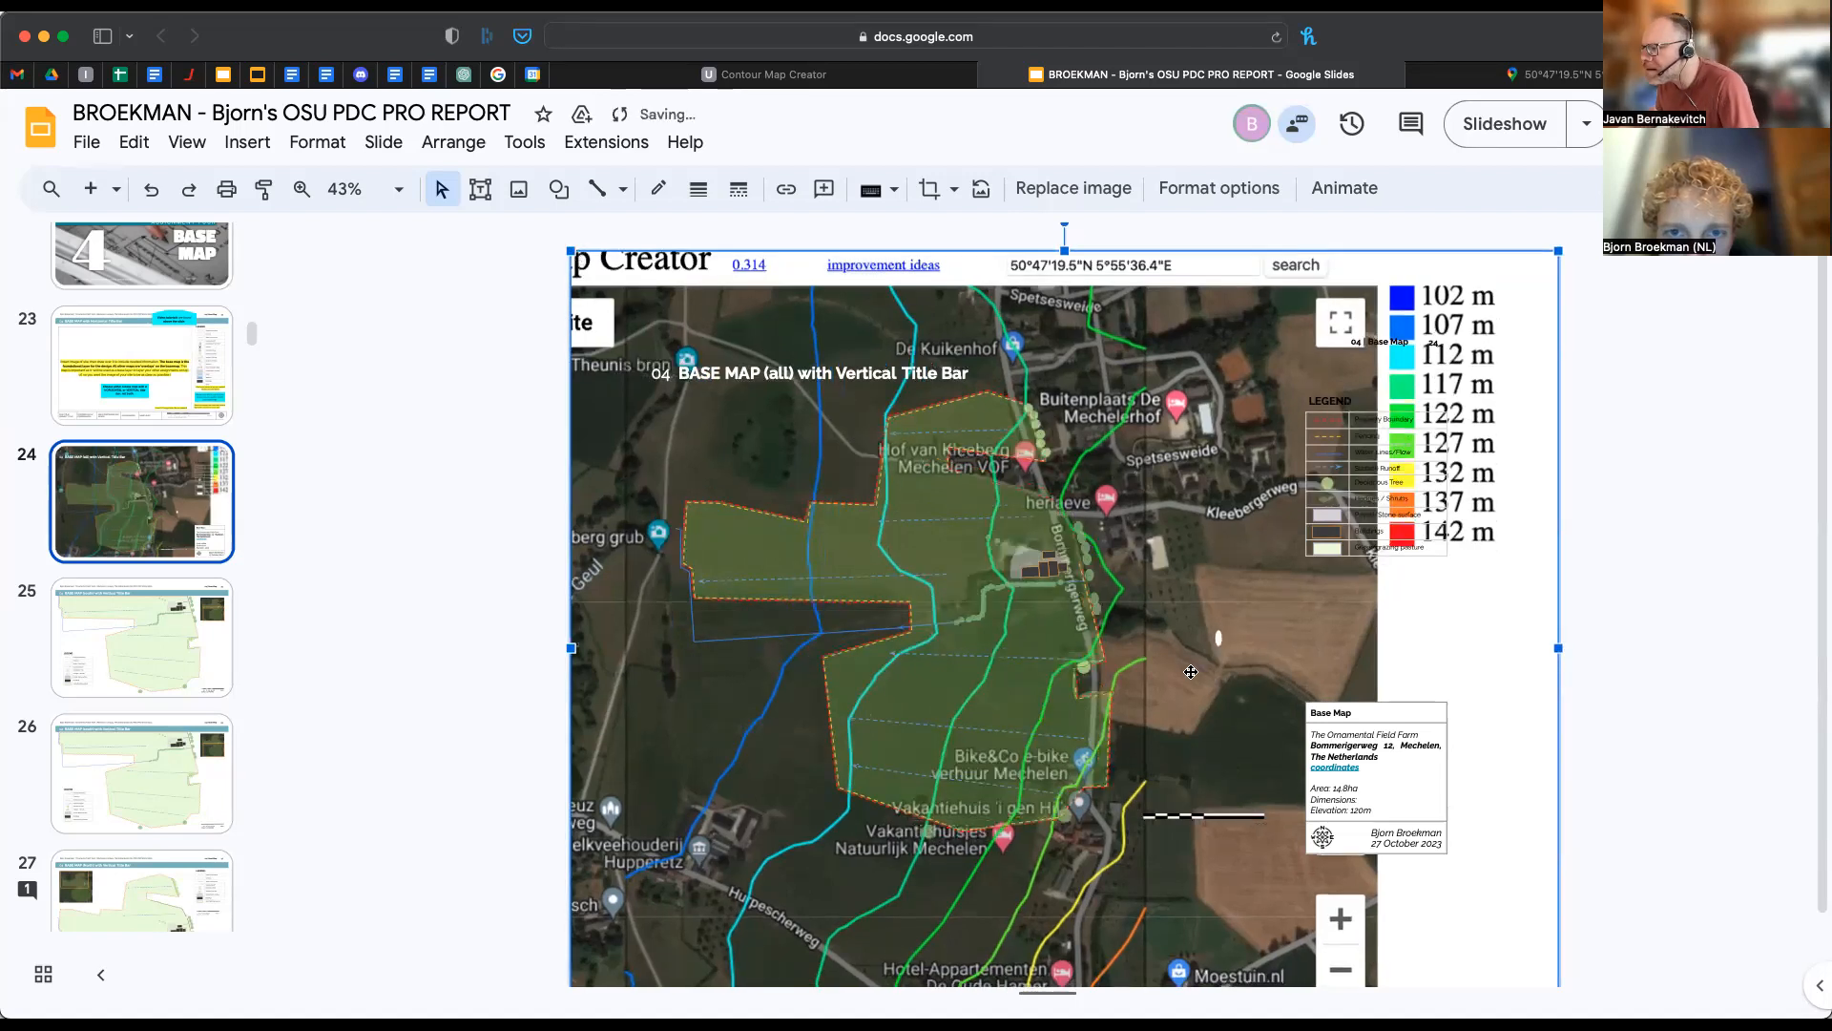
pyautogui.moveTo(1187, 664); pyautogui.dragTo(1200, 673)
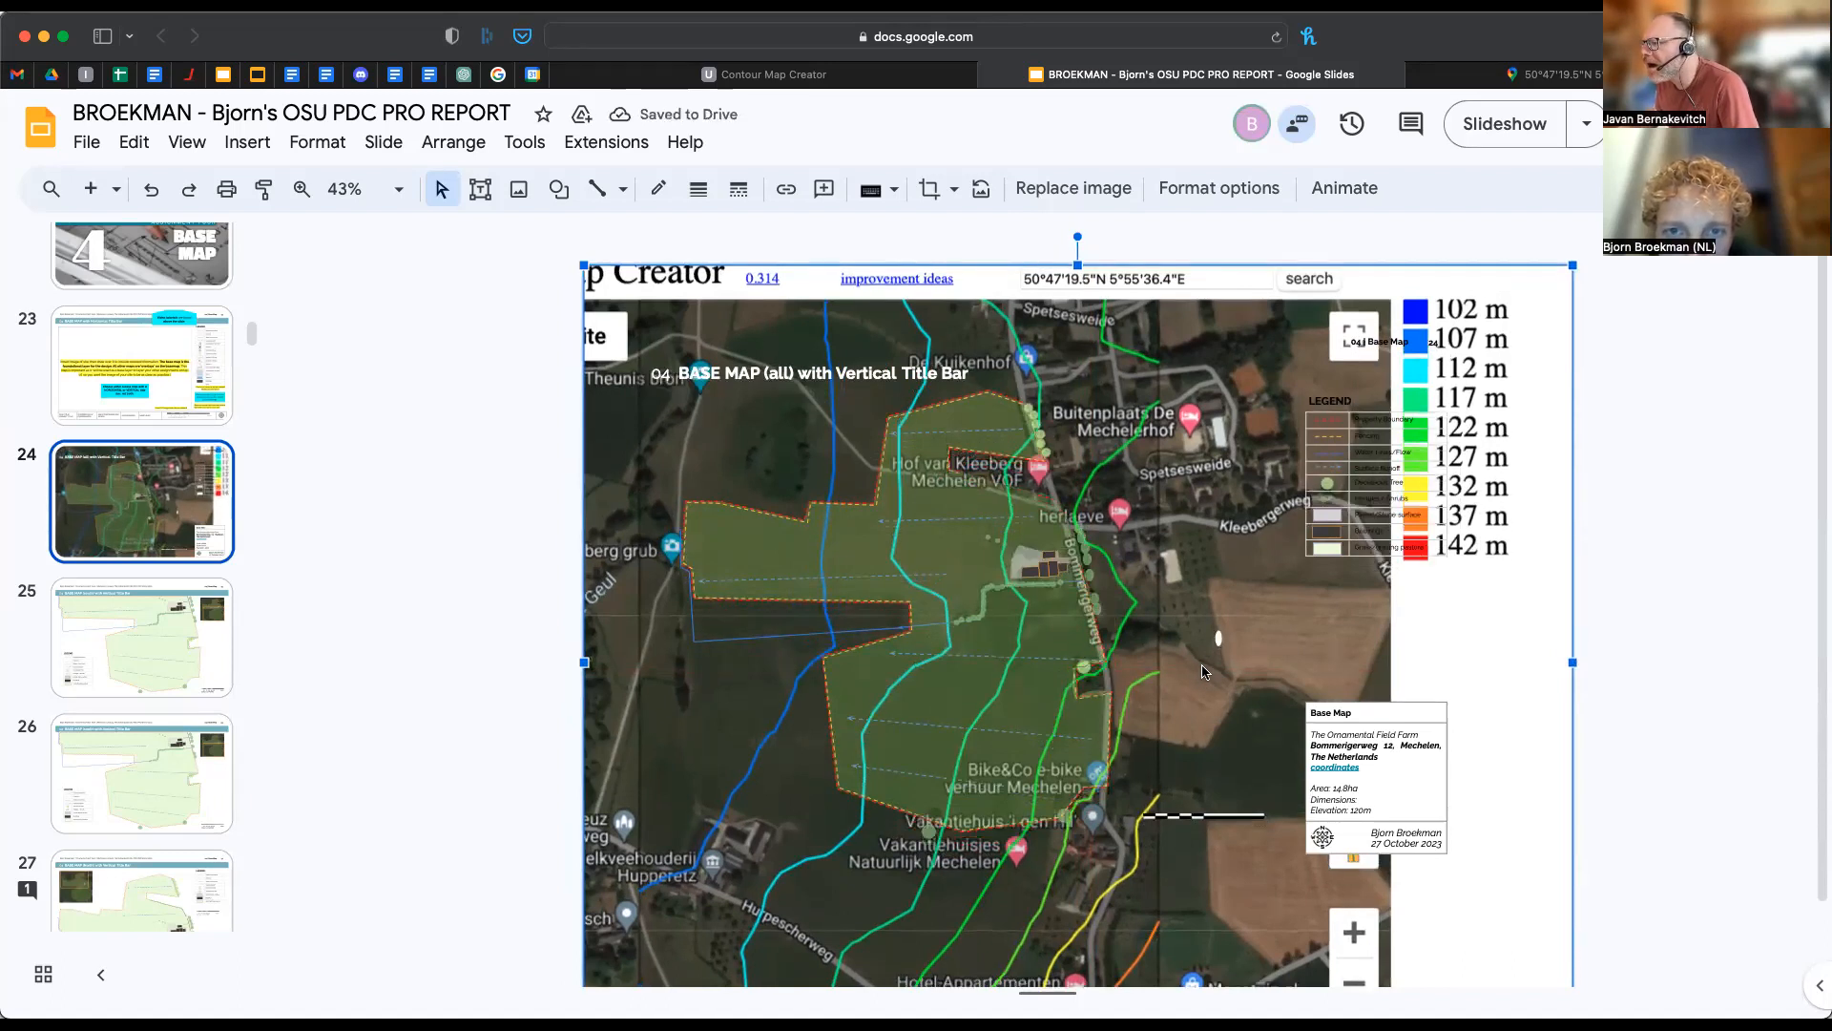
pyautogui.moveTo(1202, 671); pyautogui.dragTo(1208, 670)
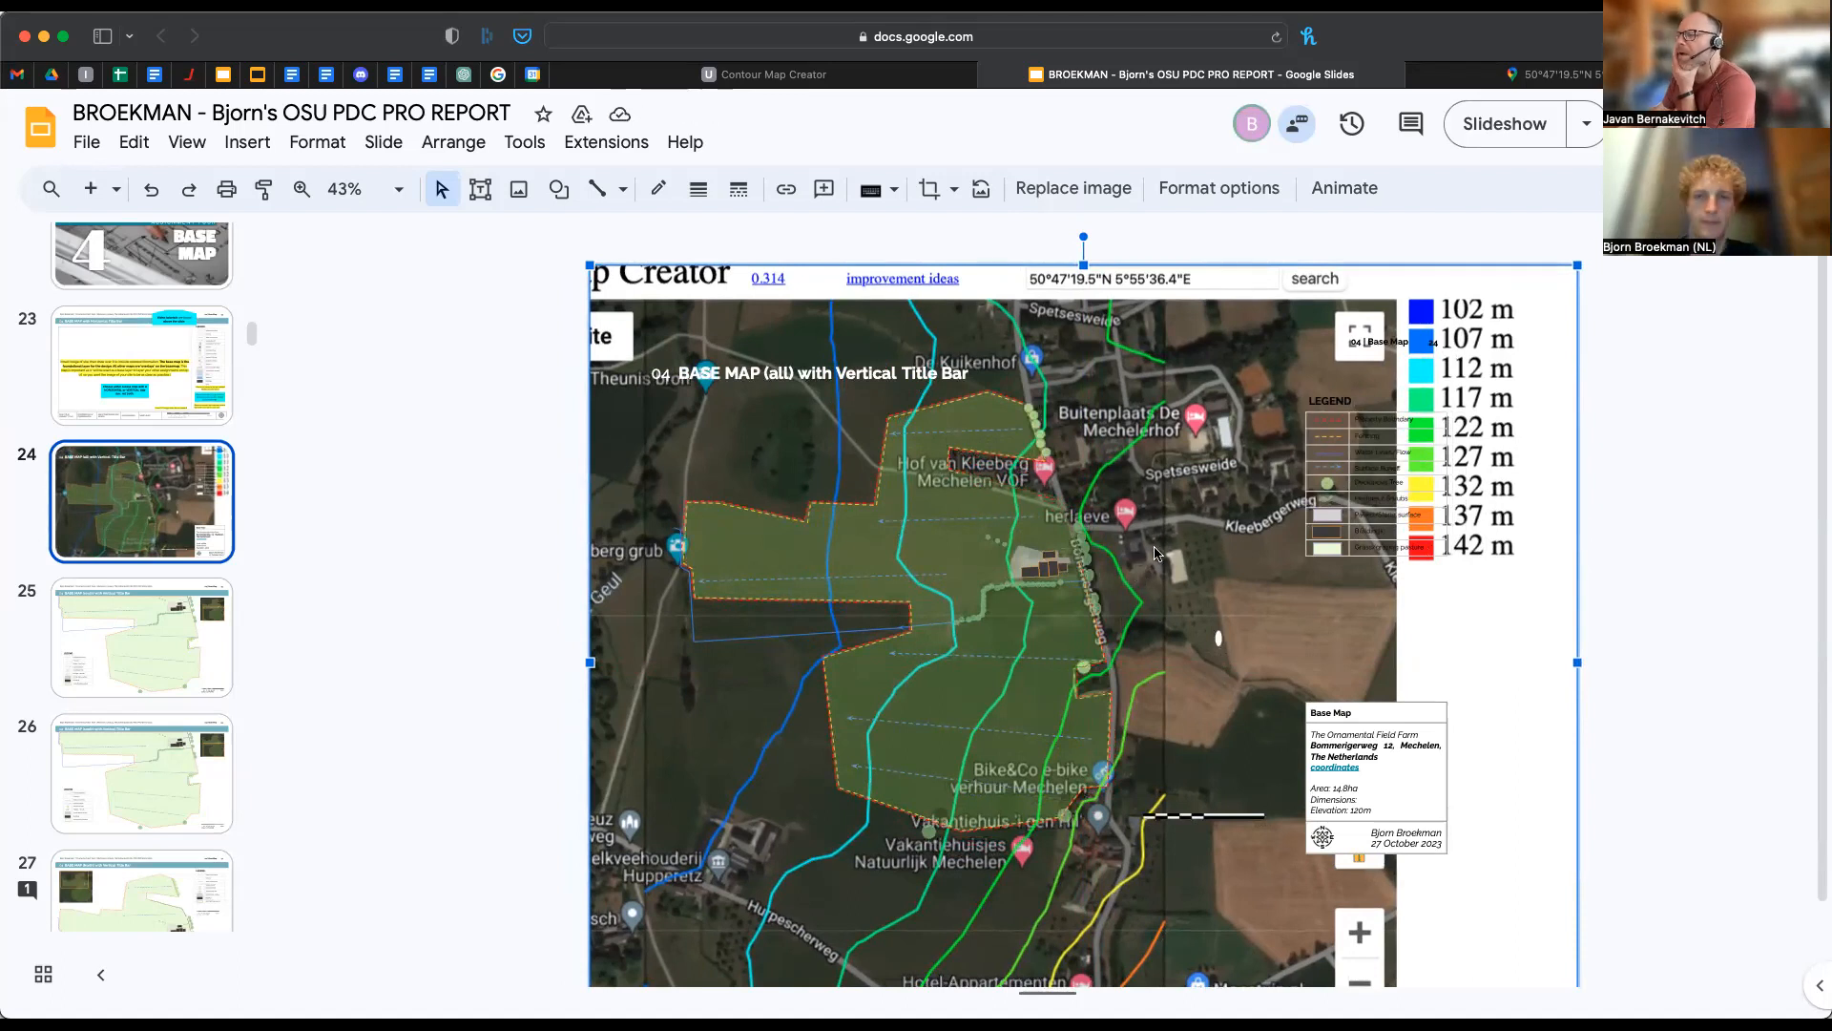
pyautogui.press('Up')
# - Duplicate slide 24 with the aligned contour screenshot and keep the original slide open
pyautogui.rightClick(124, 496)
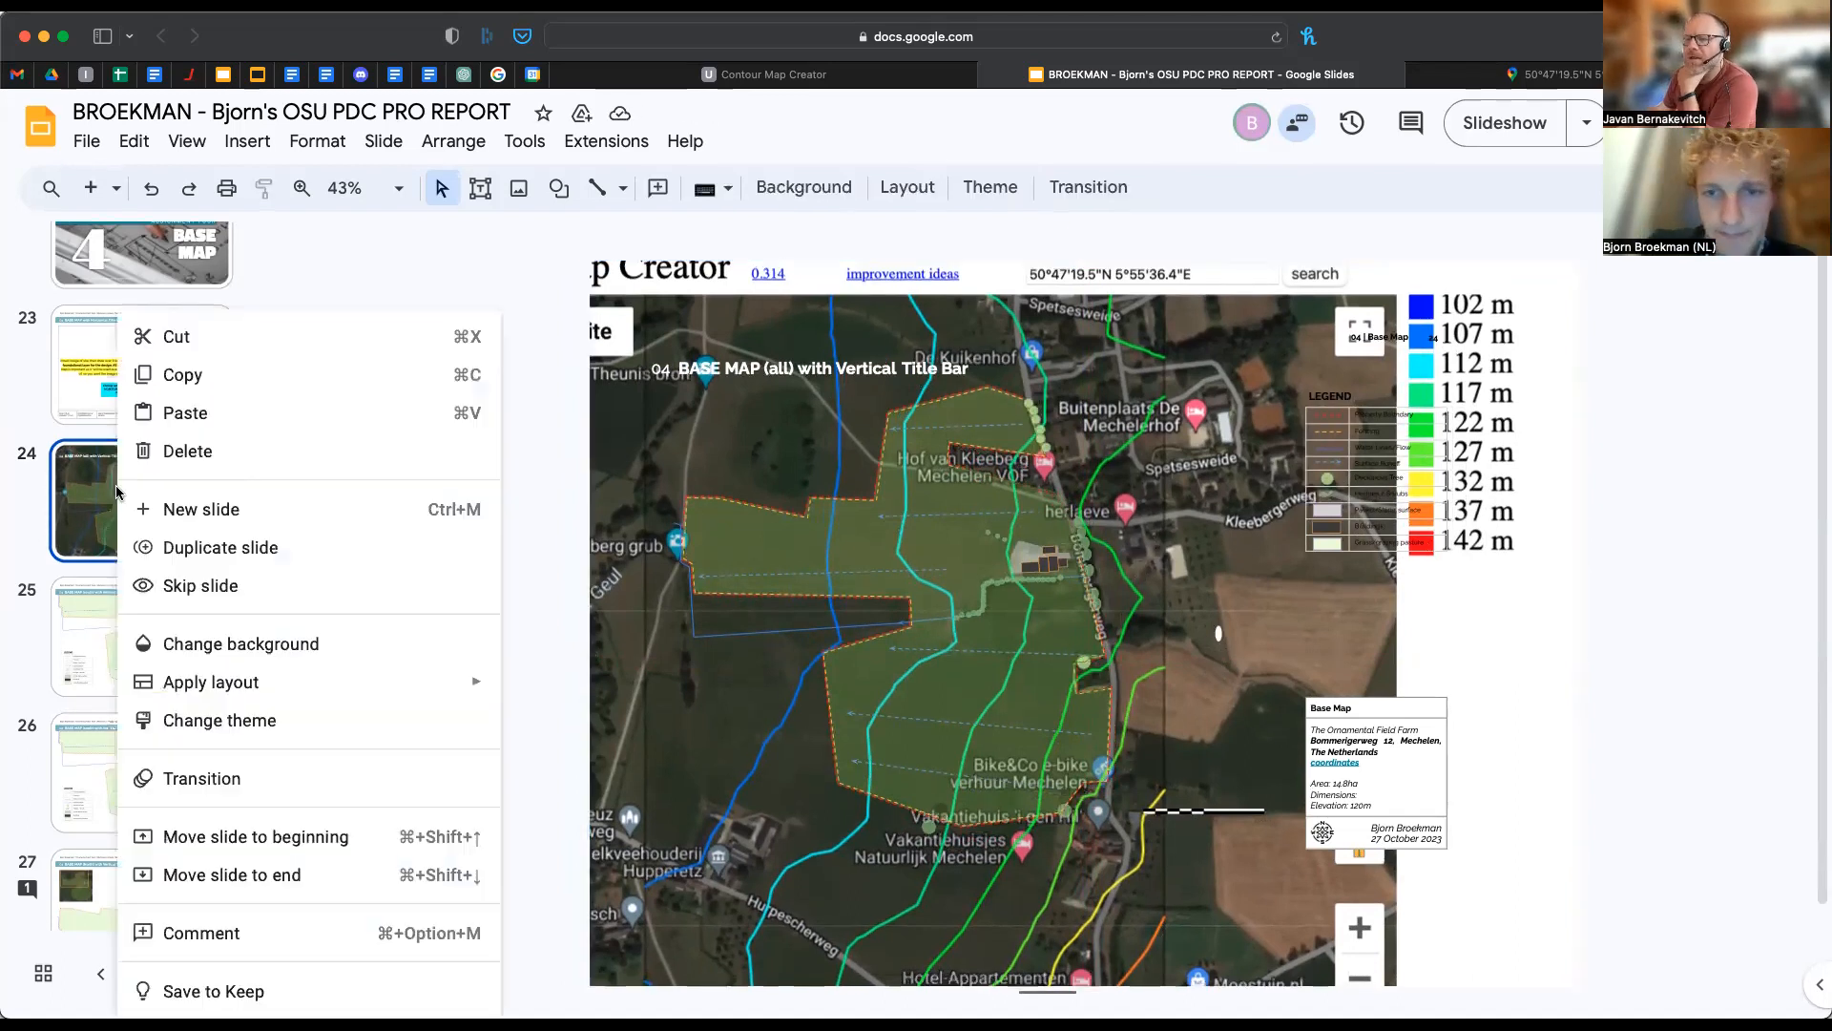
pyautogui.click(220, 547)
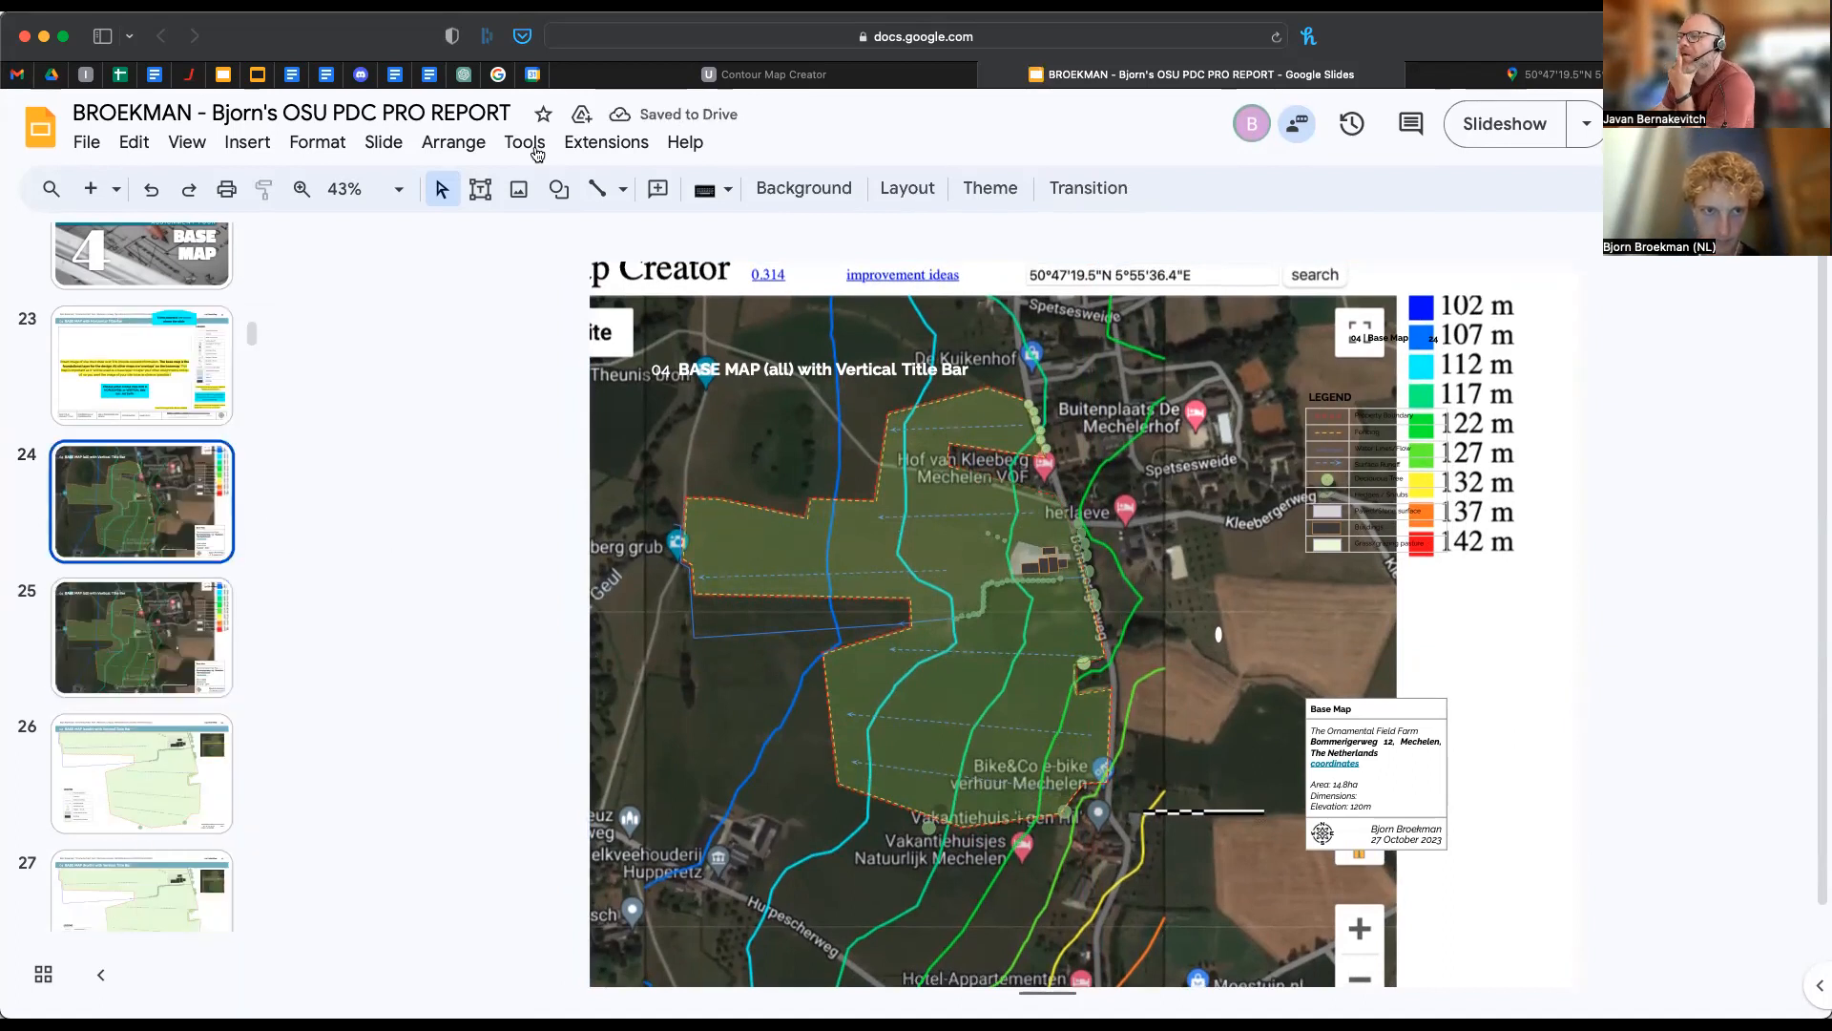
pyautogui.click(622, 189)
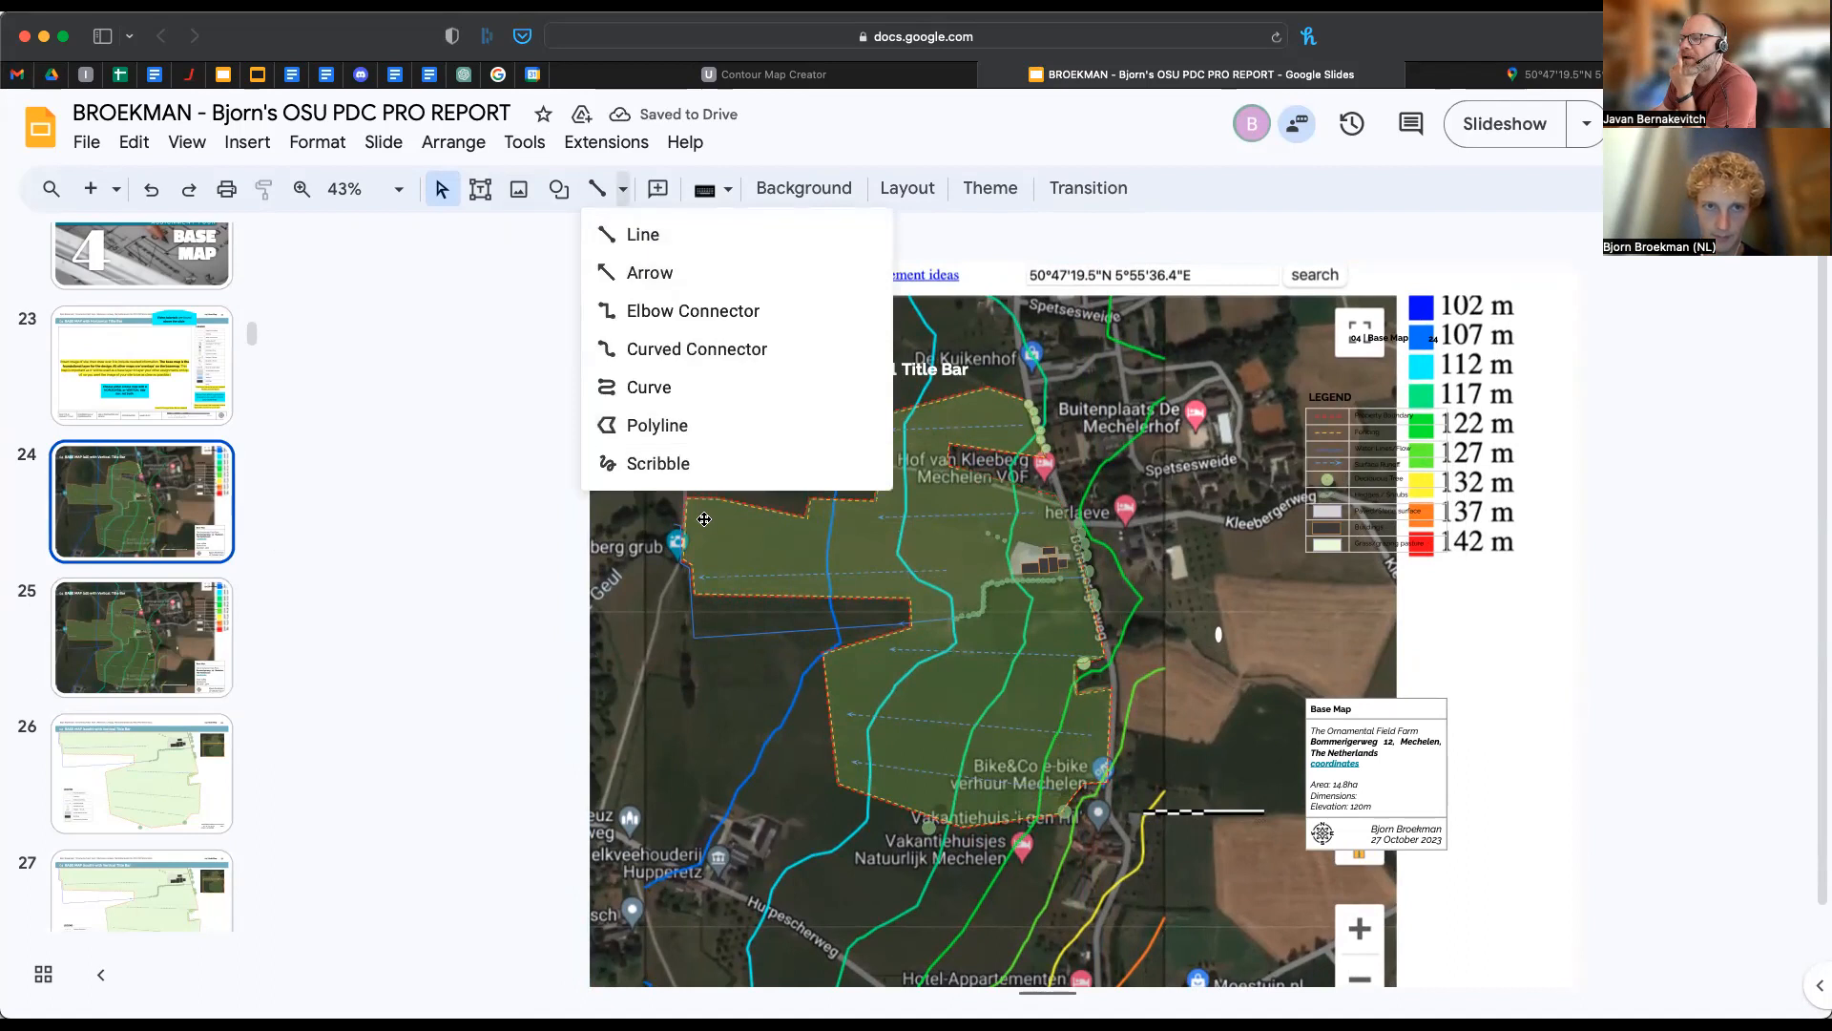
pyautogui.click(346, 489)
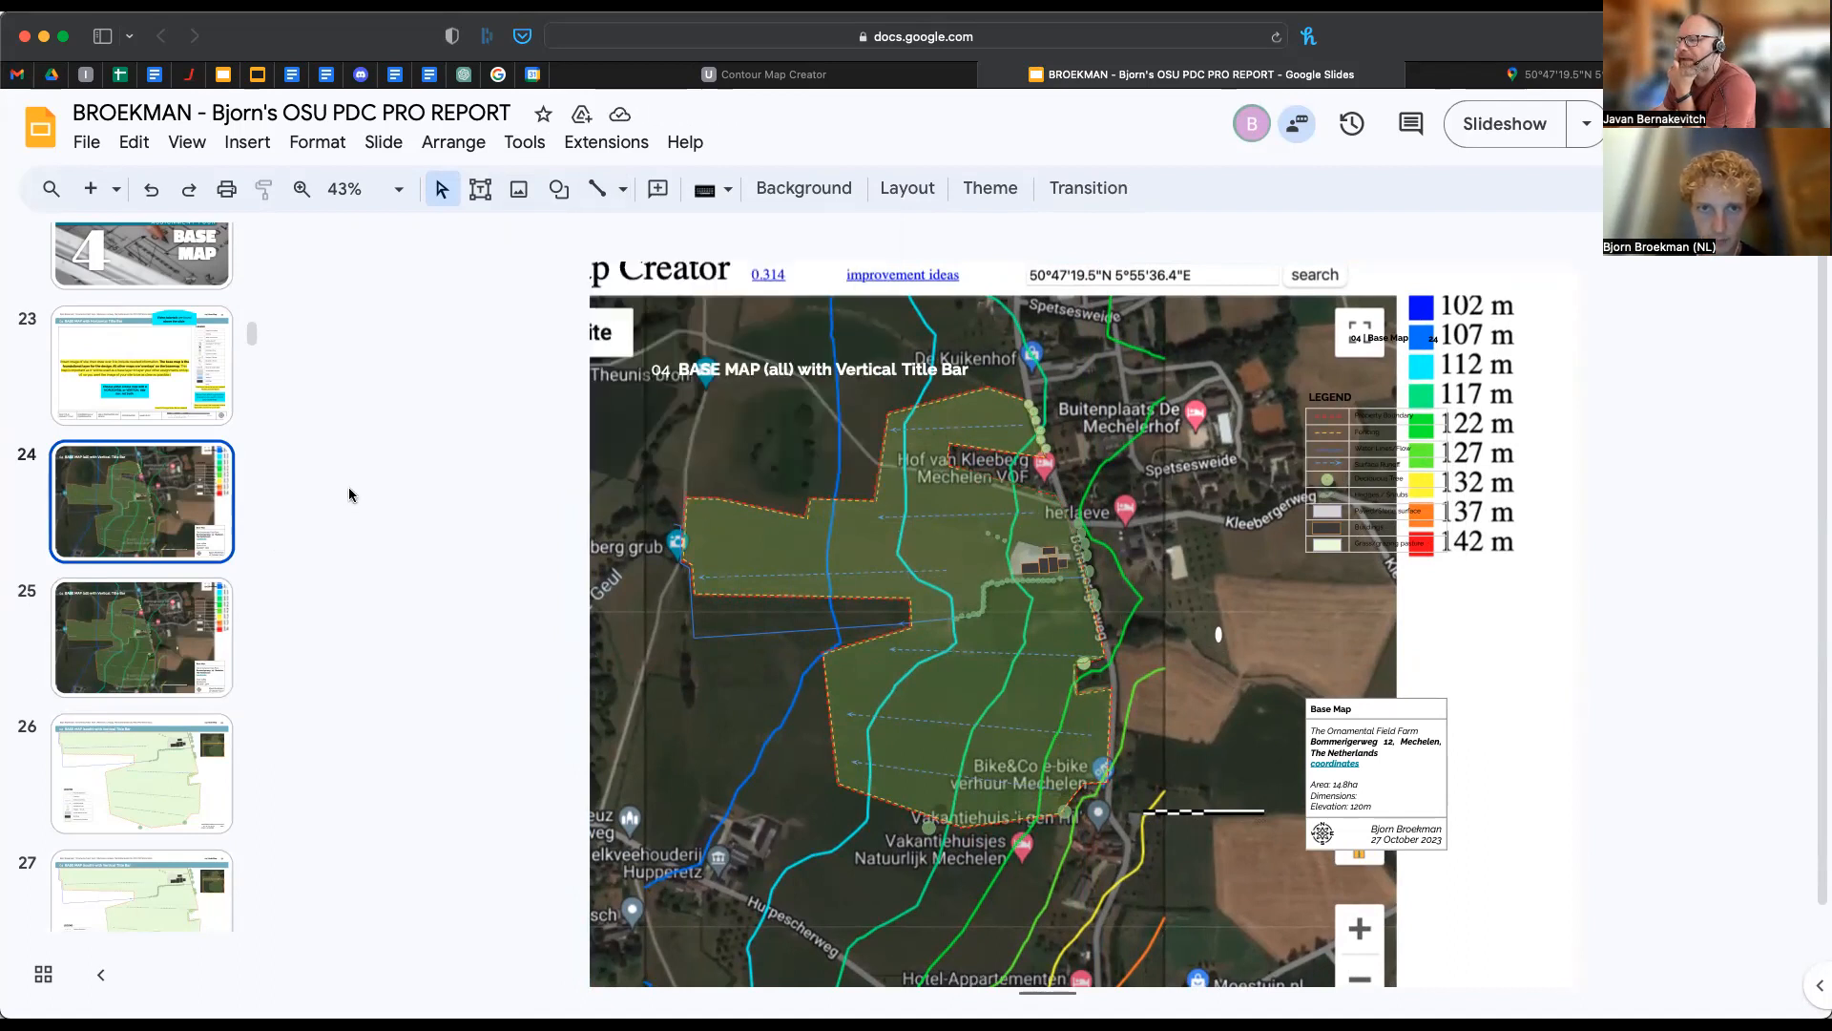
# - Lower the opacity of the contour screenshot on slide 24 so the base map stands out, and deselect the image
pyautogui.click(1244, 565)
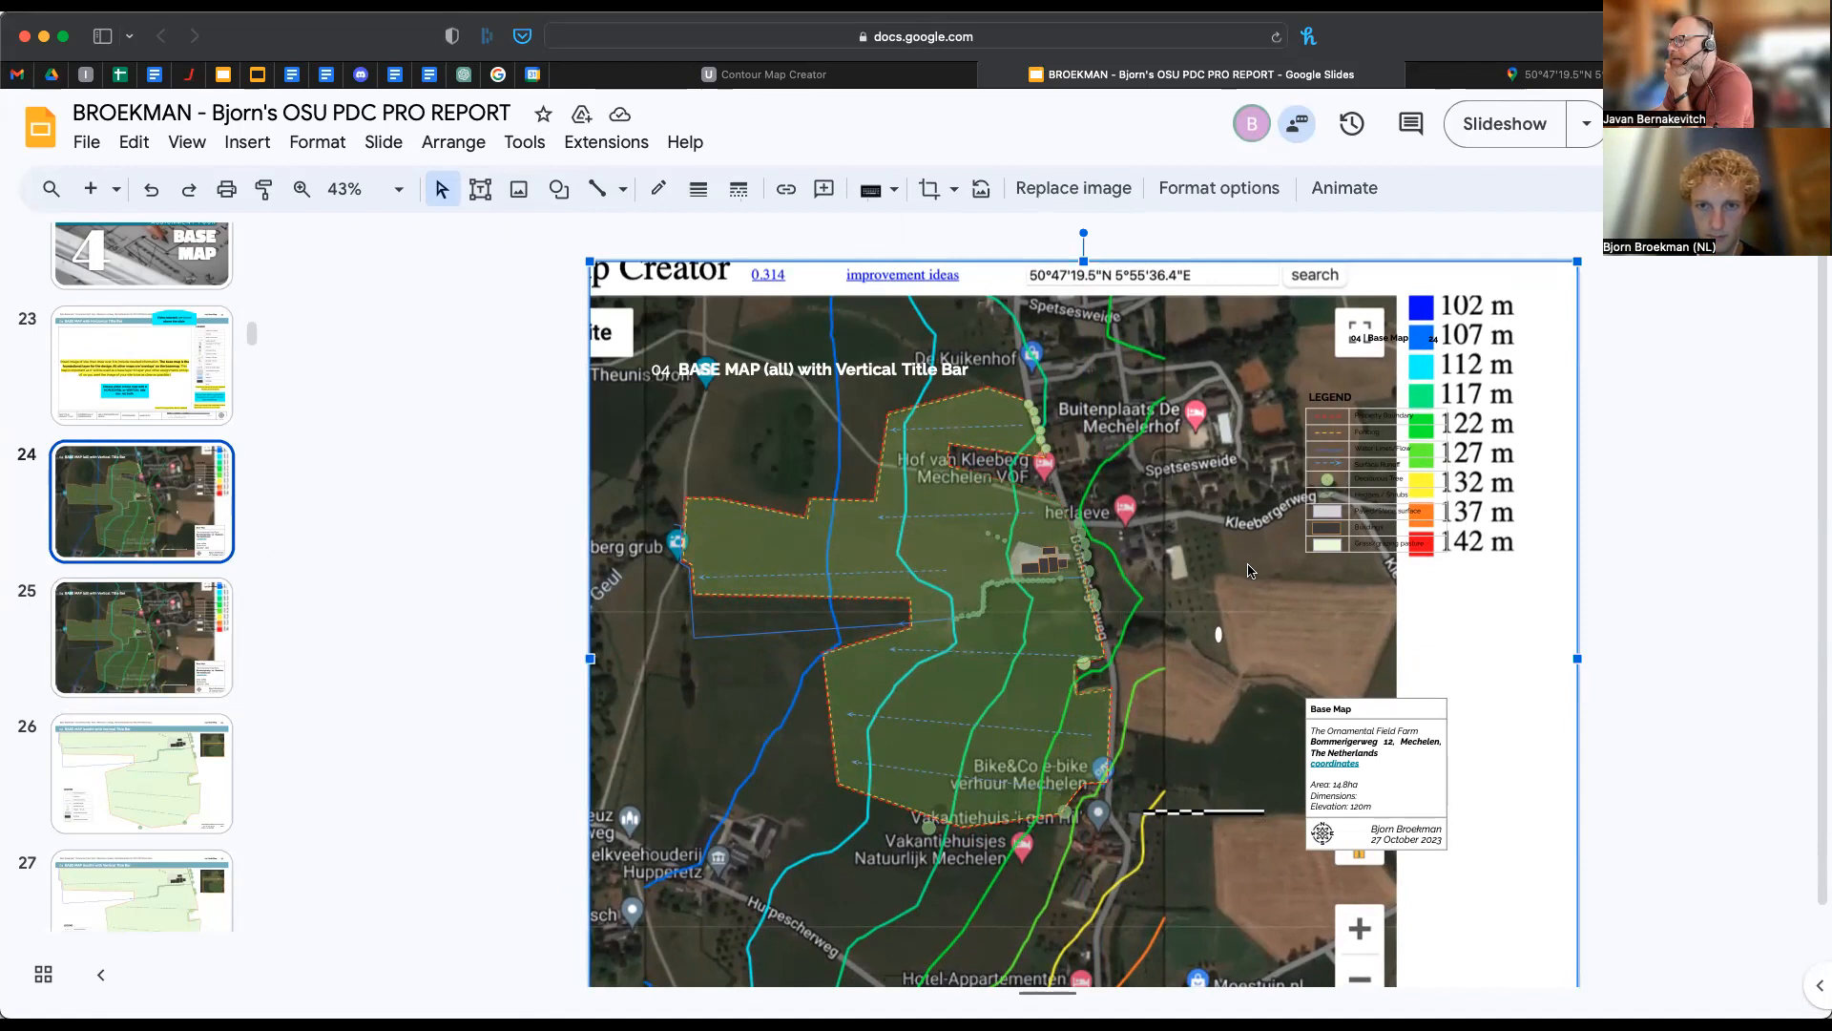
pyautogui.rightClick(1346, 563)
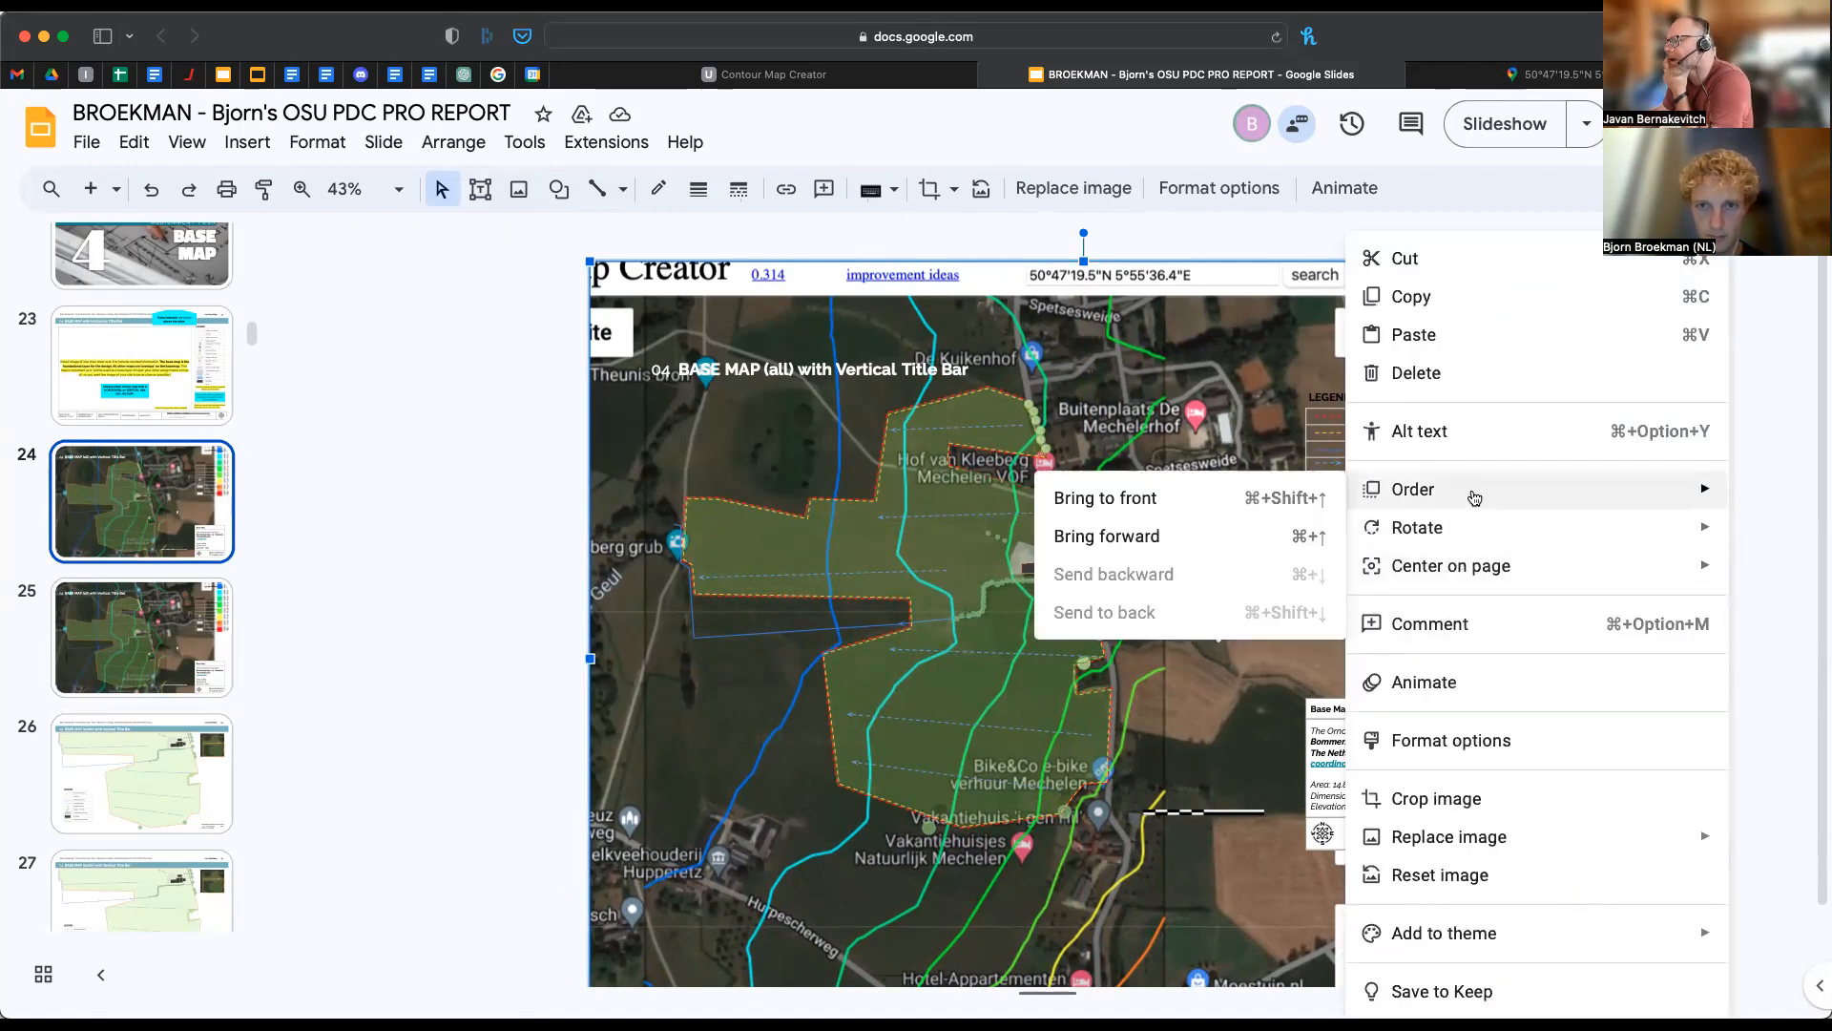
pyautogui.click(1506, 741)
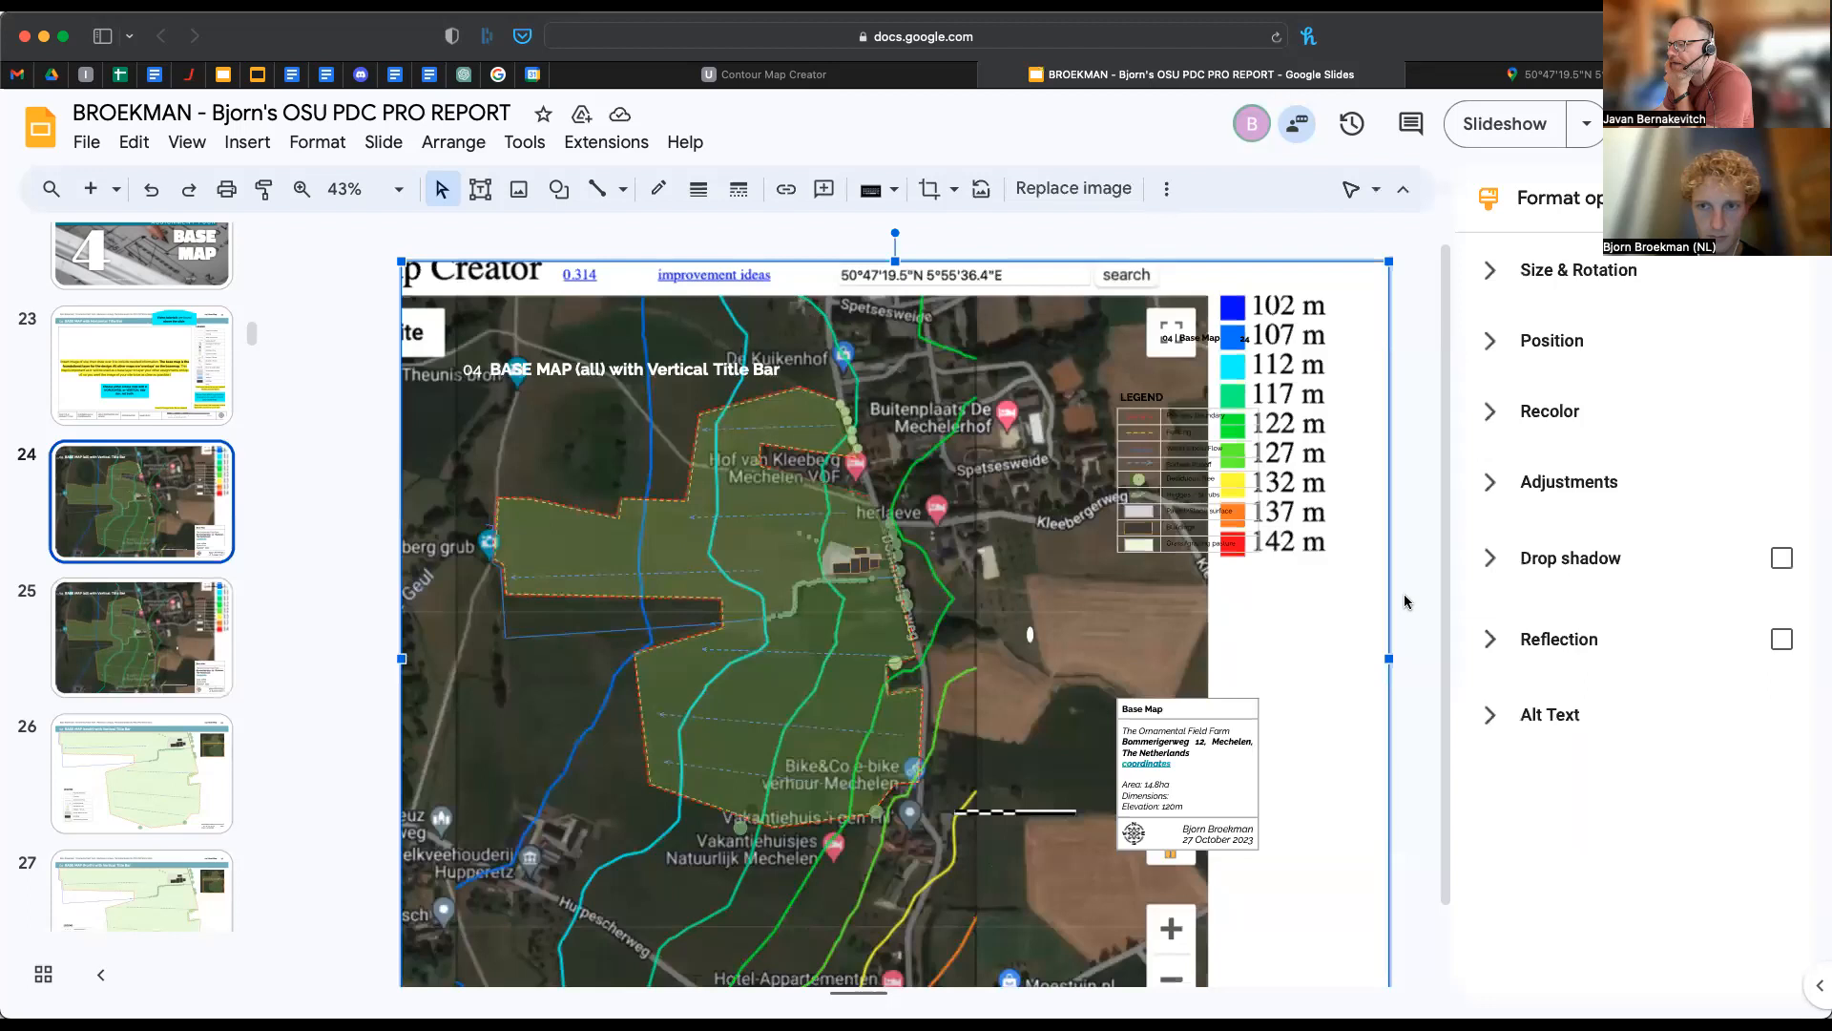
pyautogui.click(1518, 483)
pyautogui.click(1594, 577)
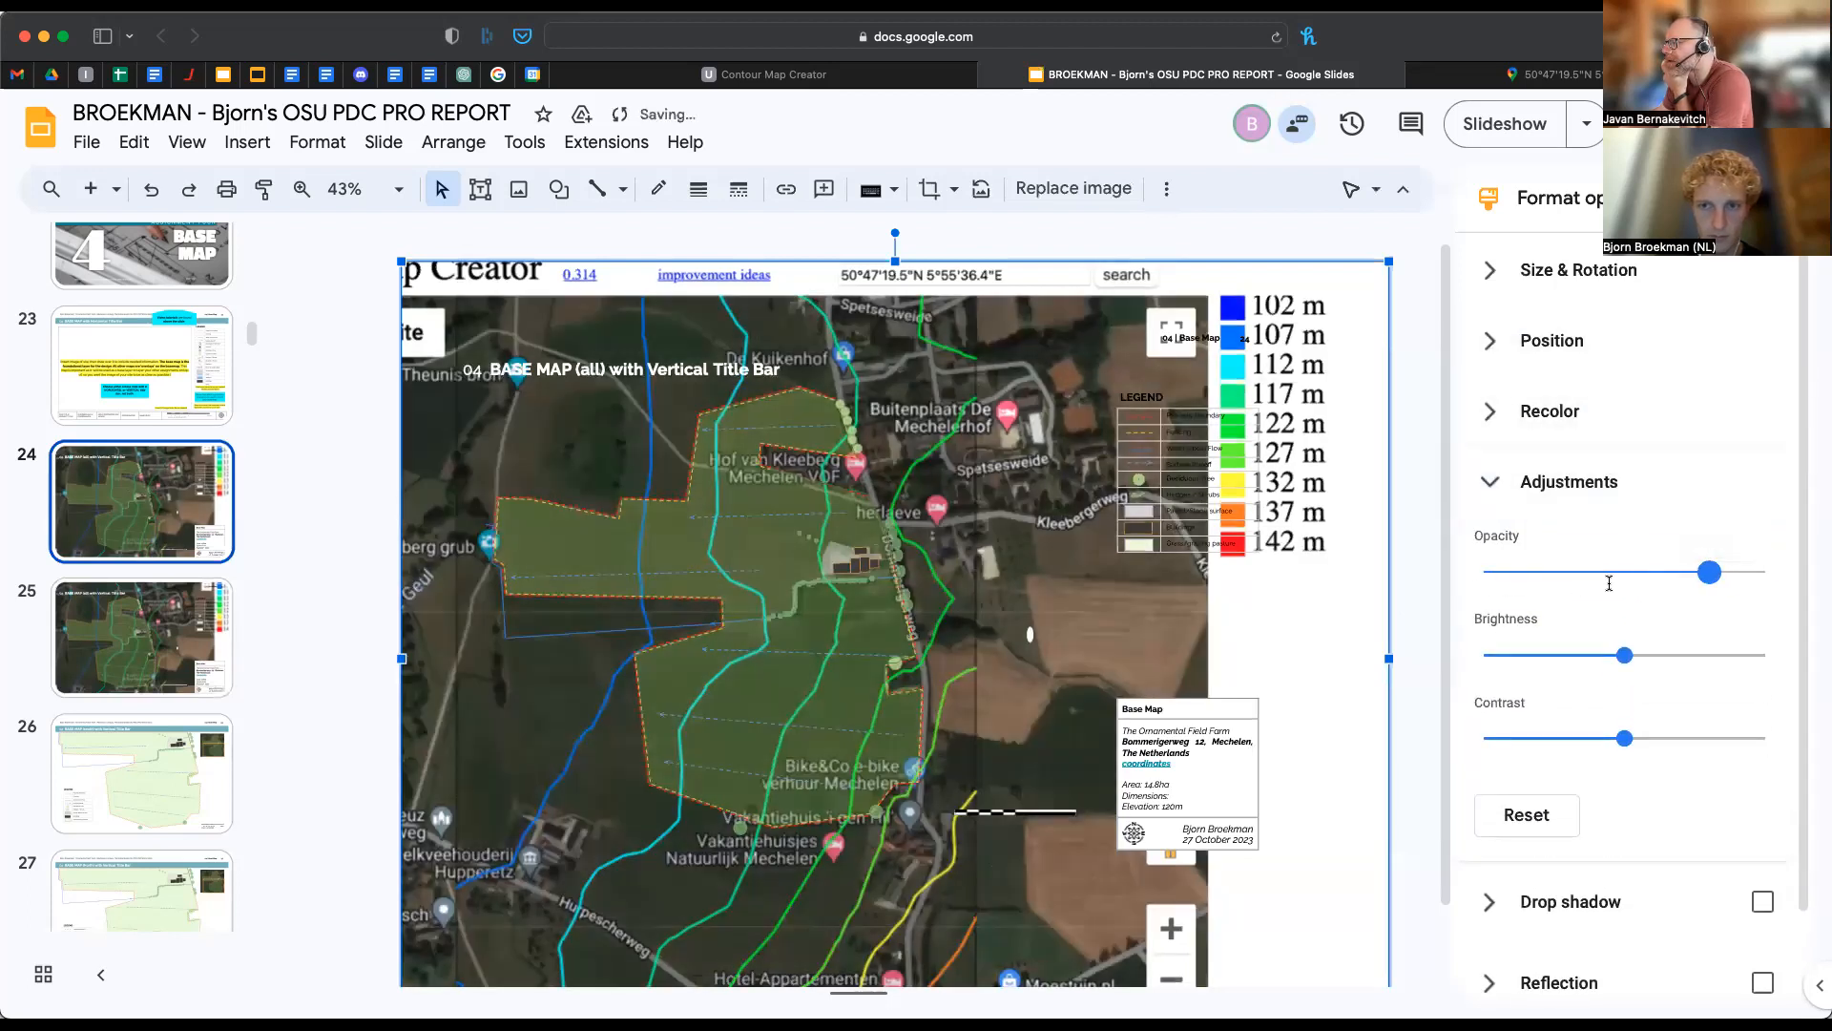
pyautogui.click(1219, 238)
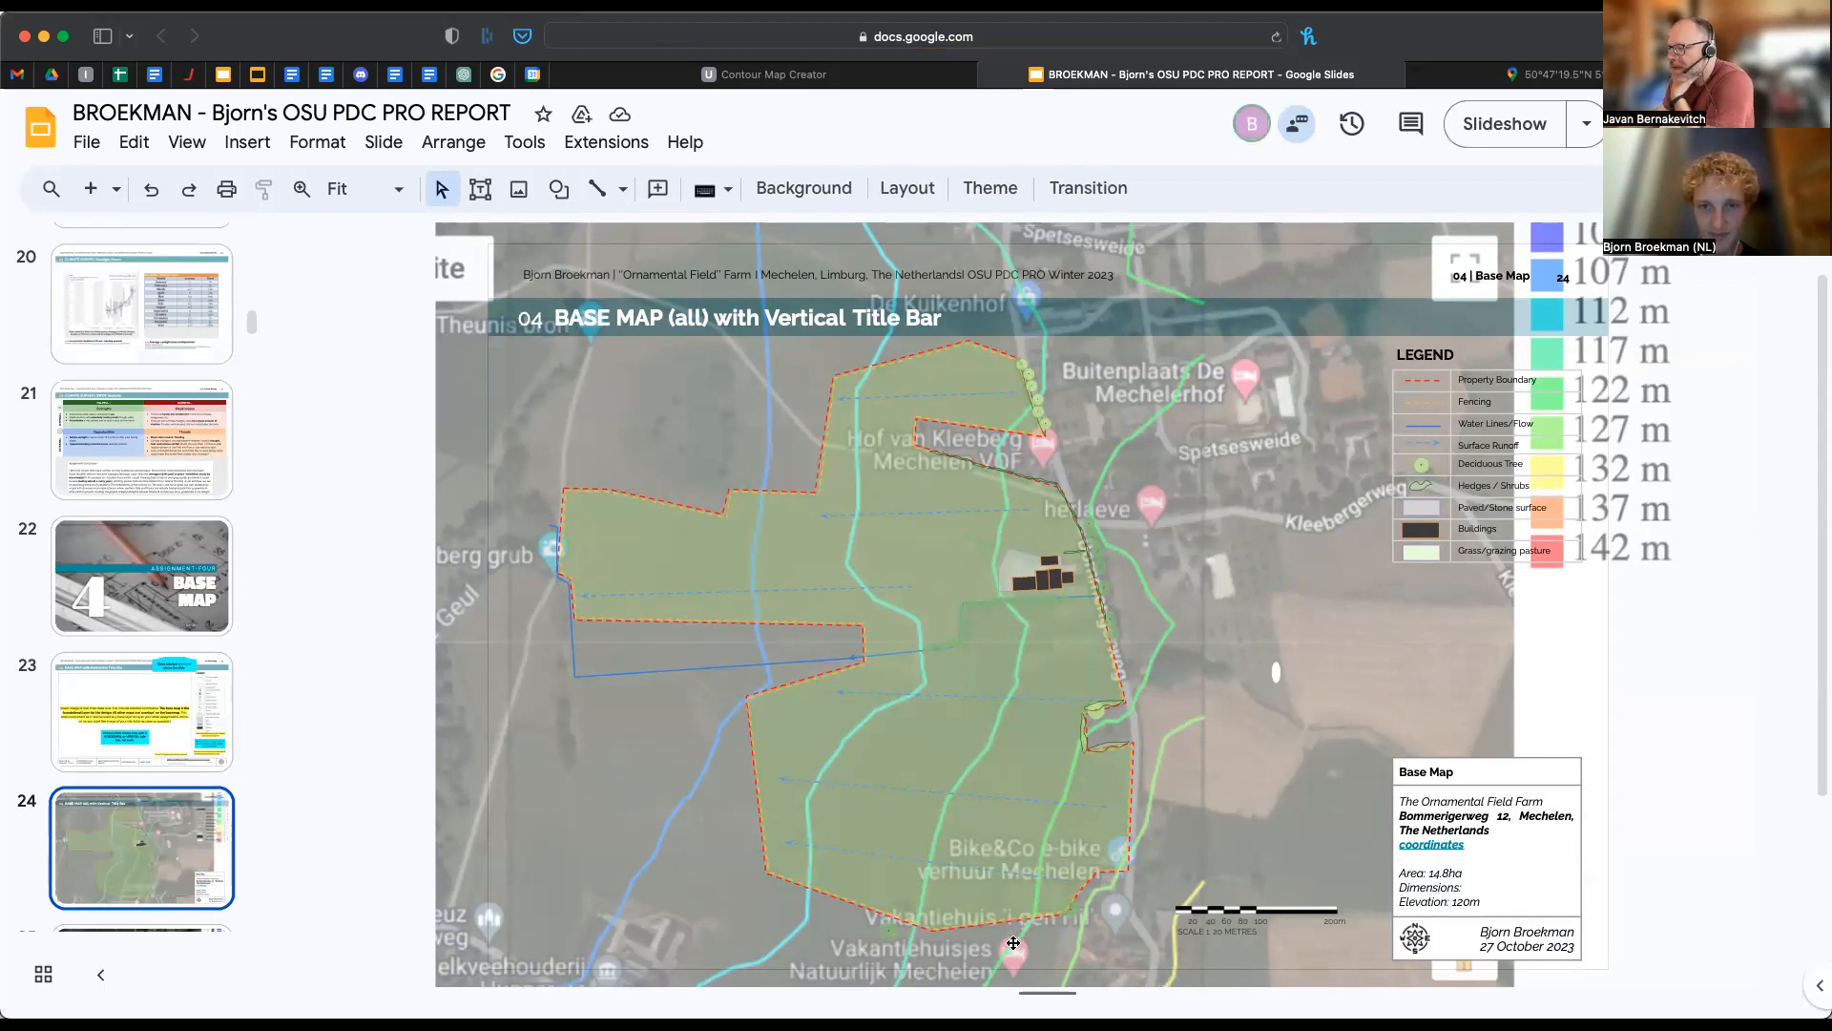
# - Trace the contour line in the farm's southeastern field and the short one at its southeast corner with separate polylines
pyautogui.click(621, 190)
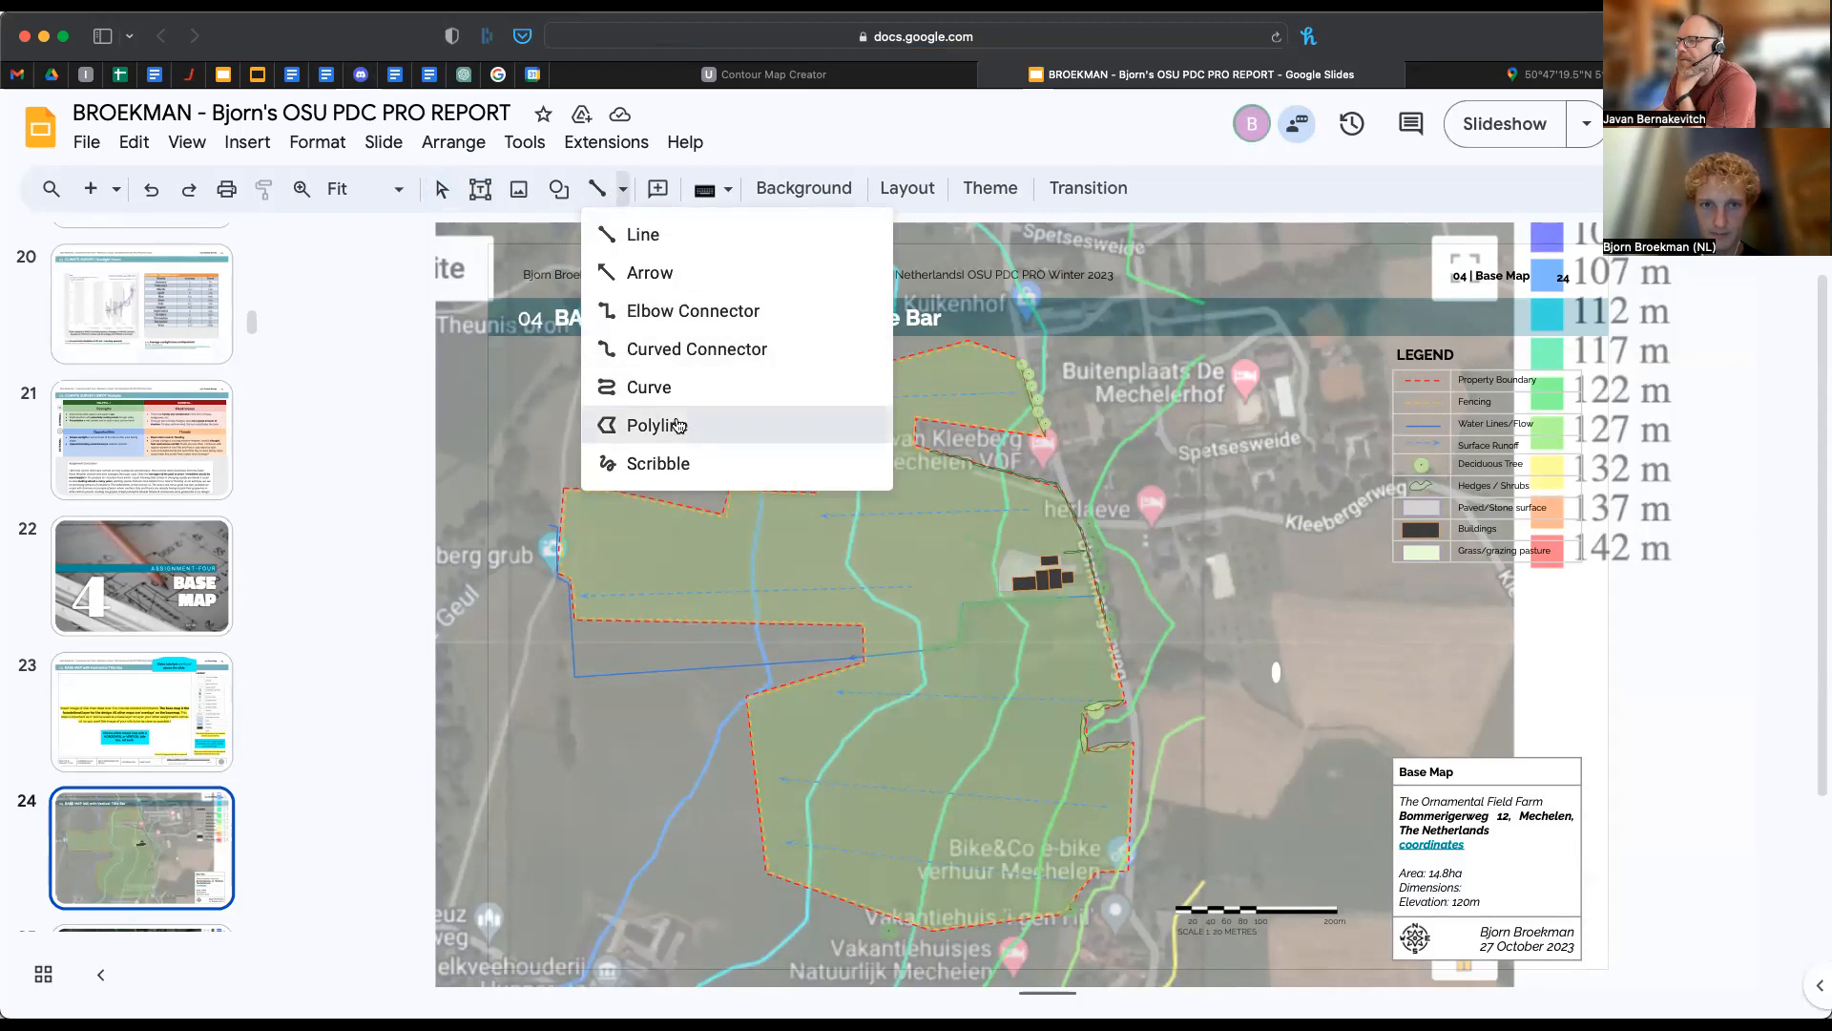
pyautogui.click(649, 424)
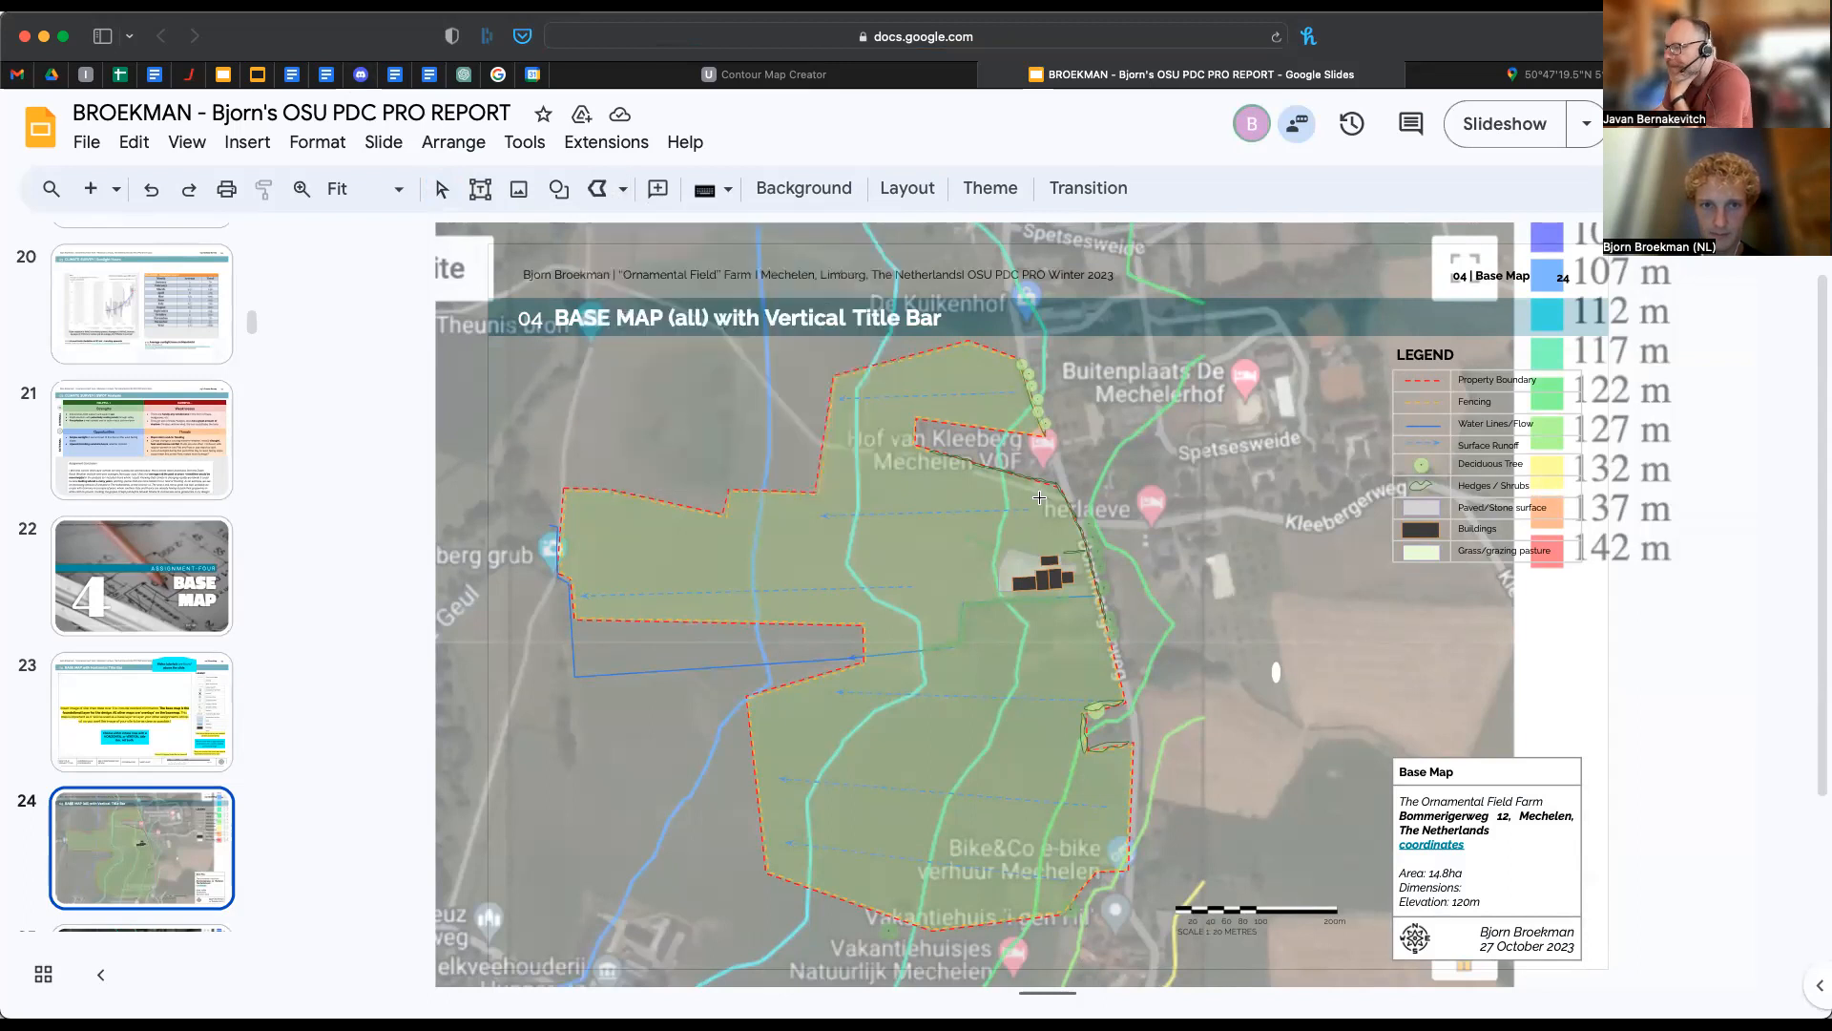
pyautogui.click(1036, 915)
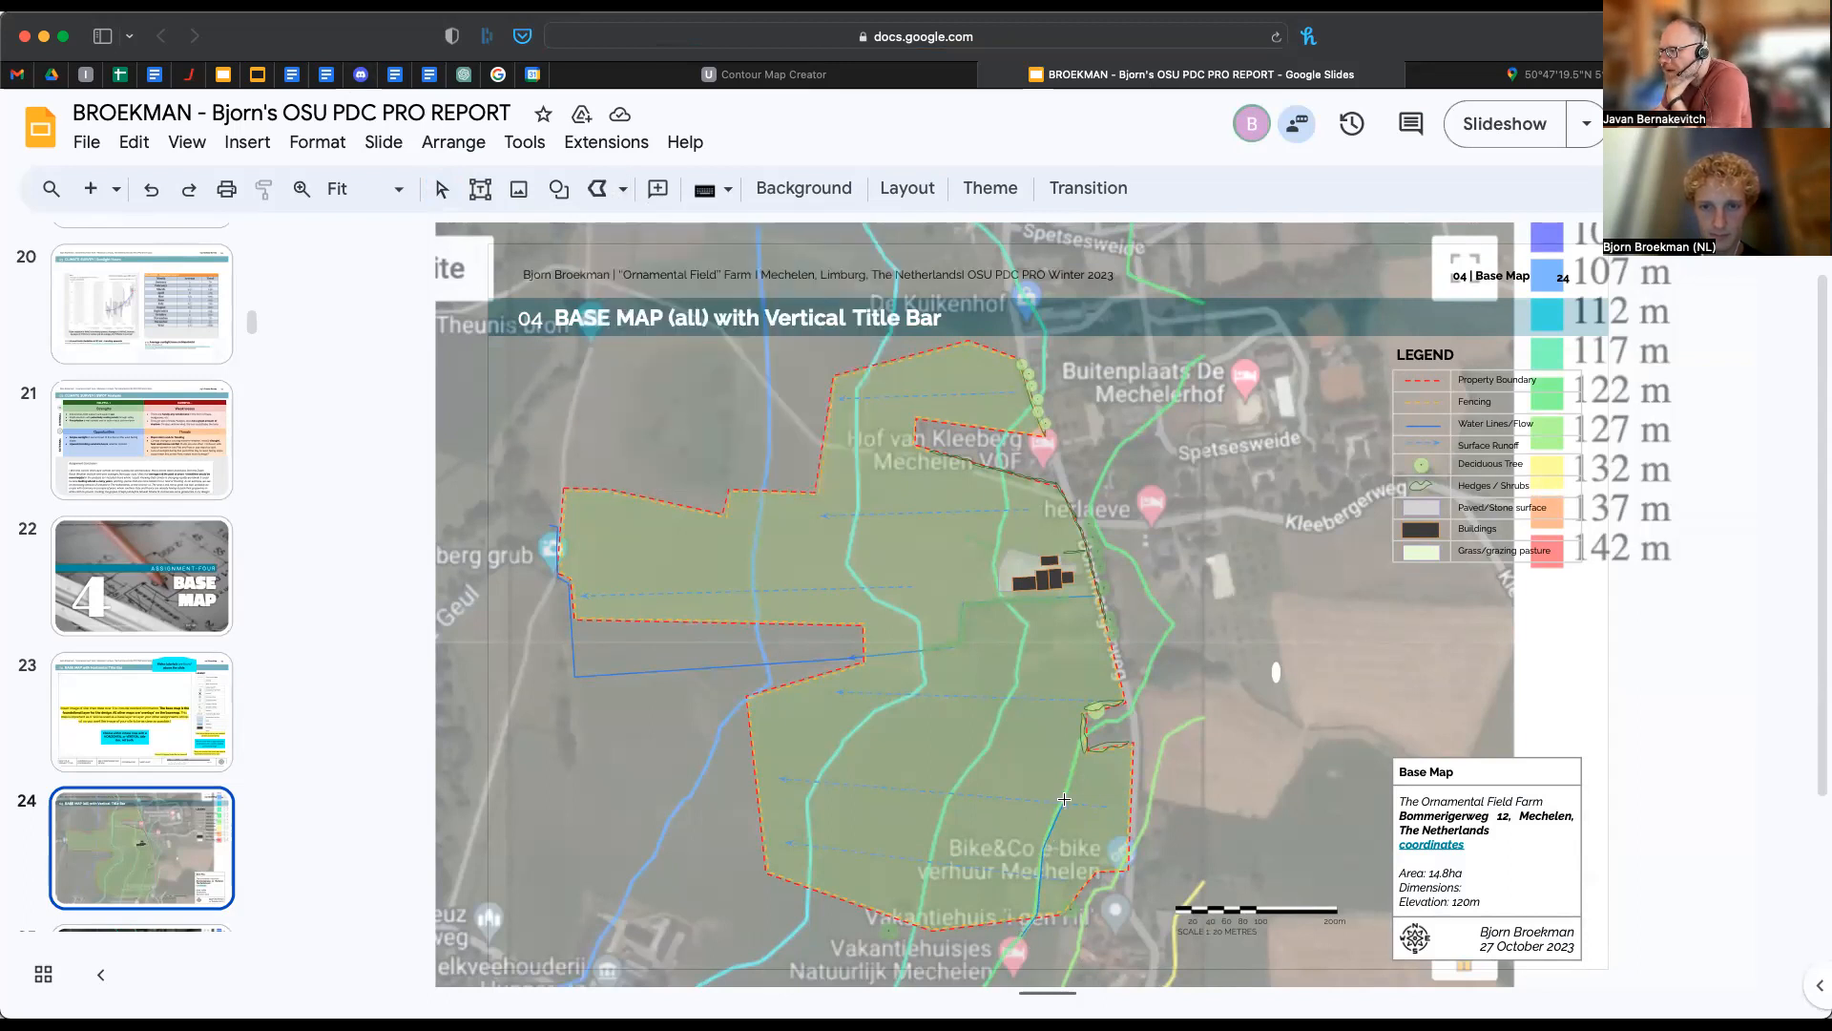
pyautogui.doubleClick(1125, 717)
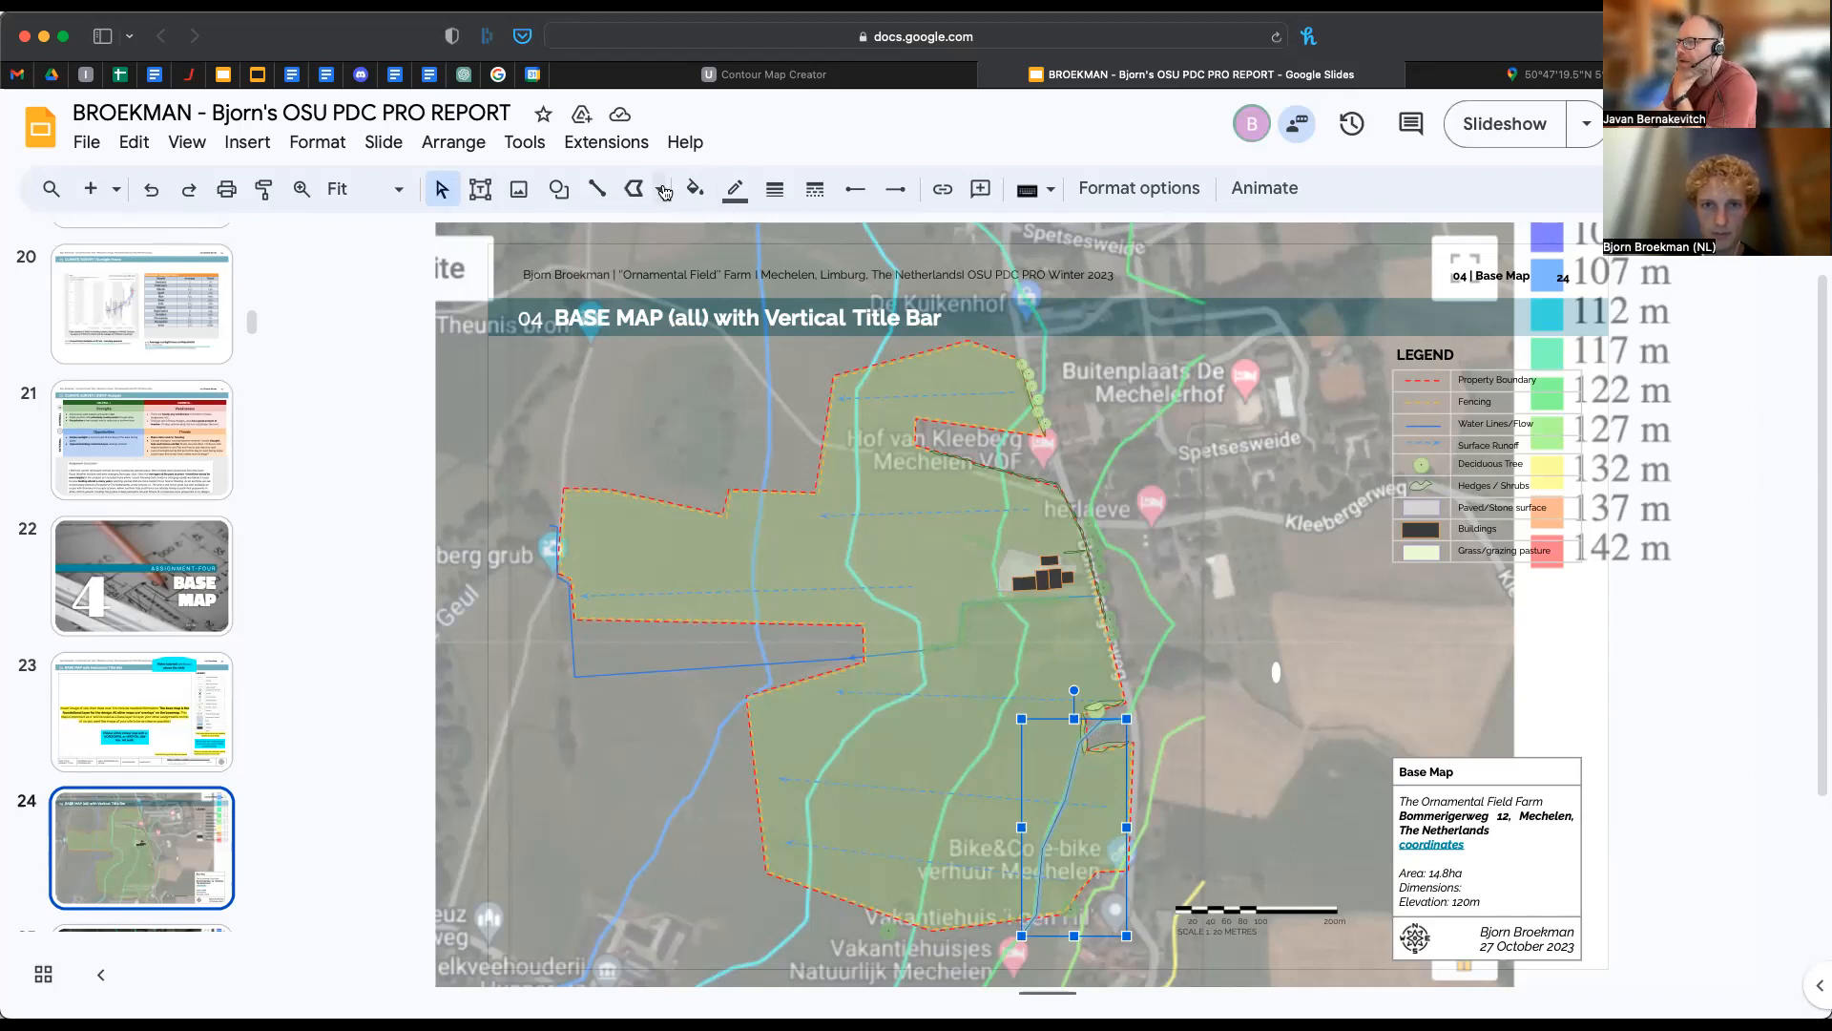
pyautogui.click(596, 188)
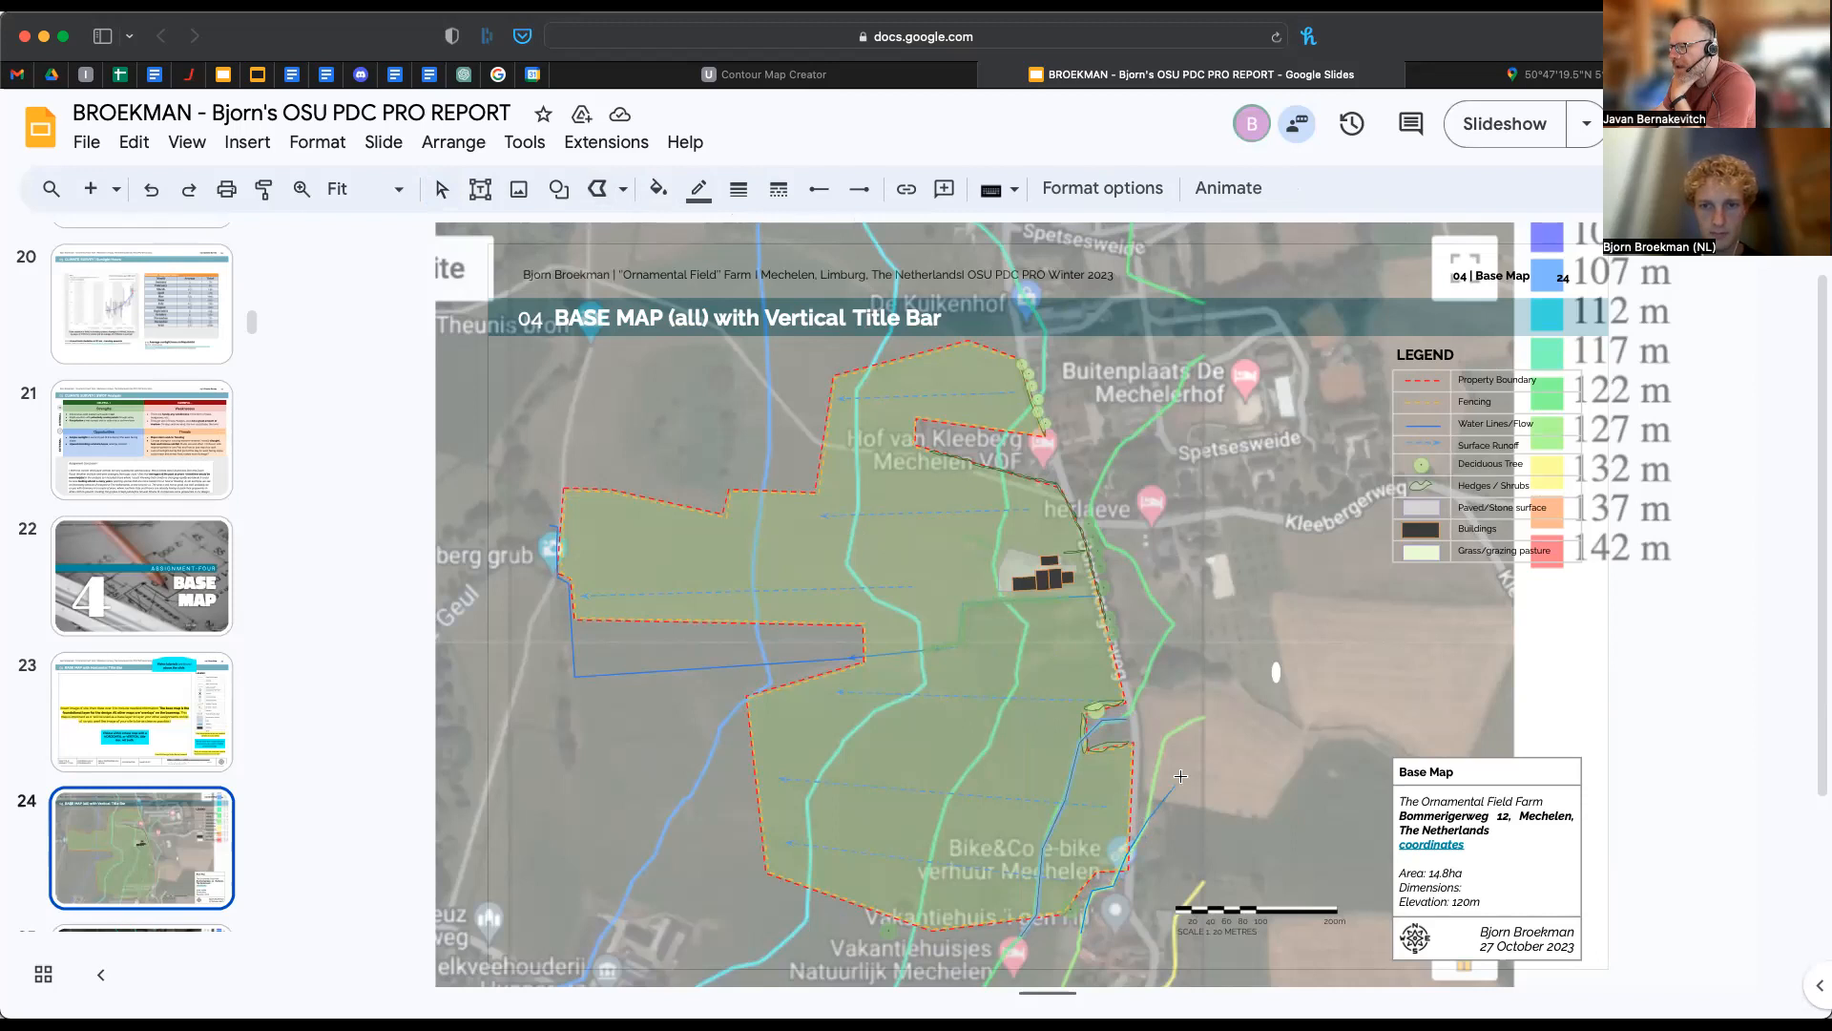
pyautogui.doubleClick(1147, 816)
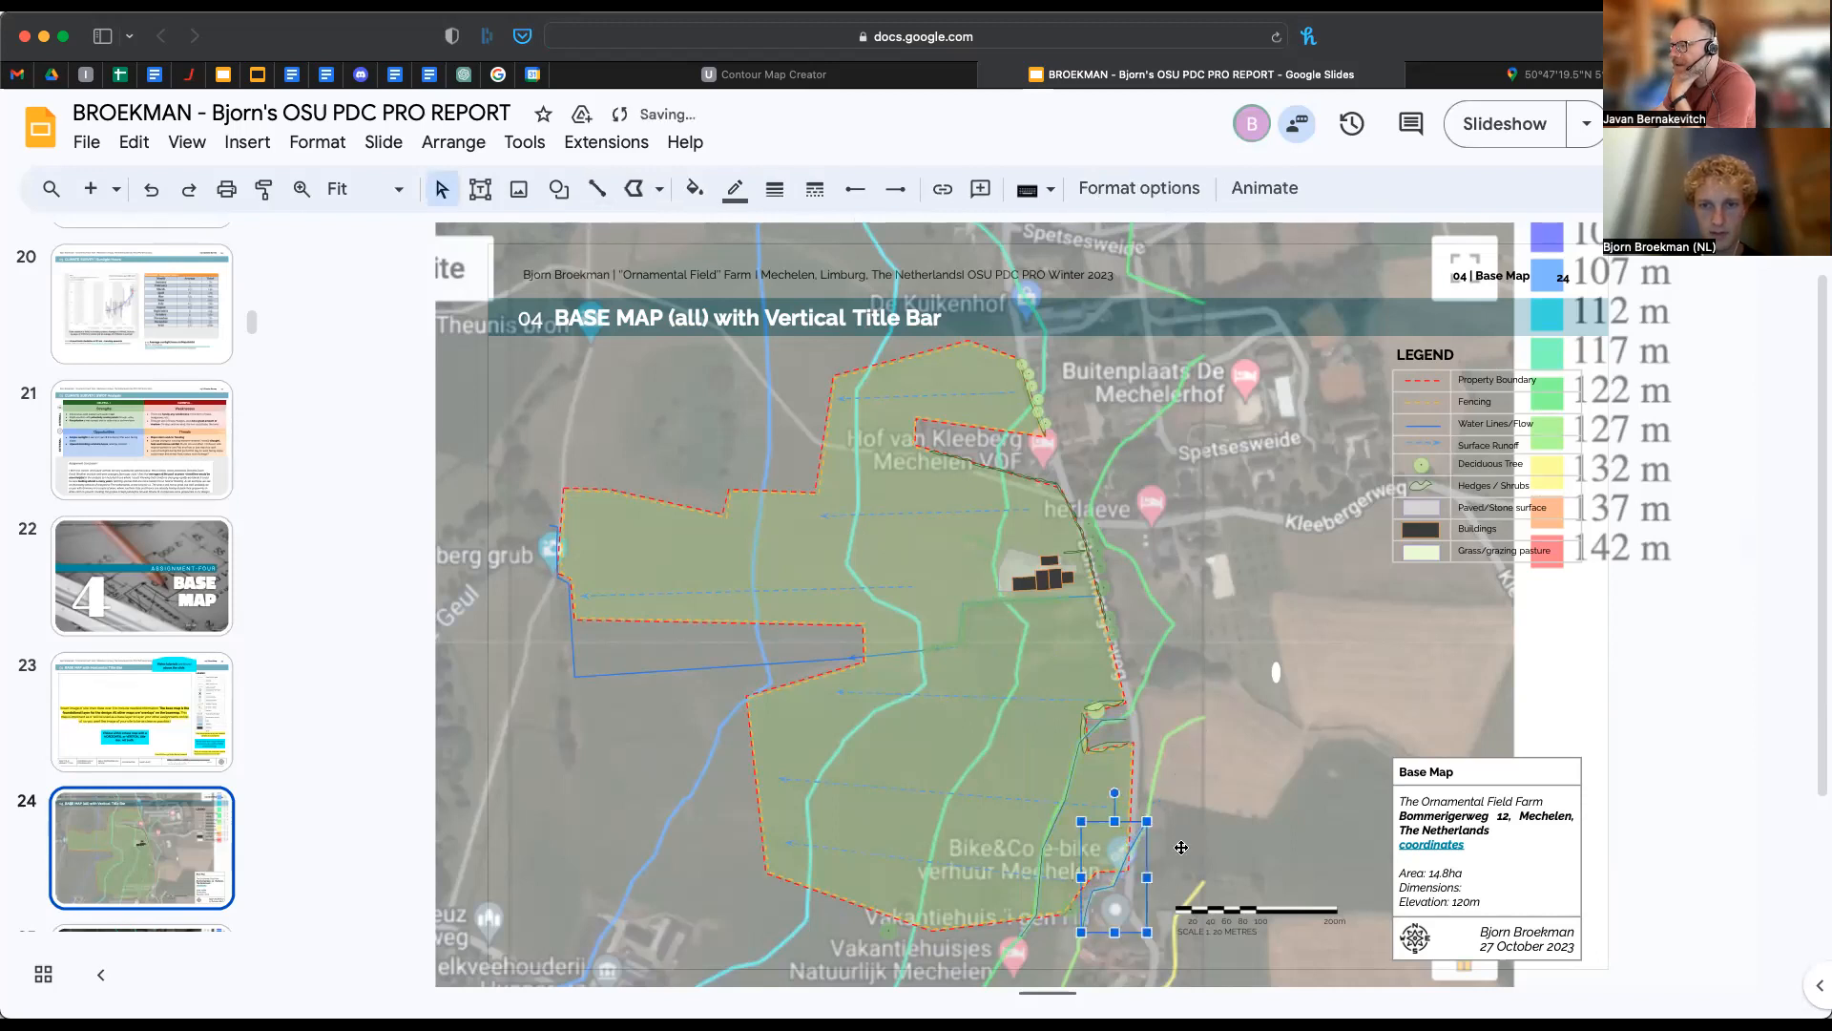
pyautogui.click(658, 189)
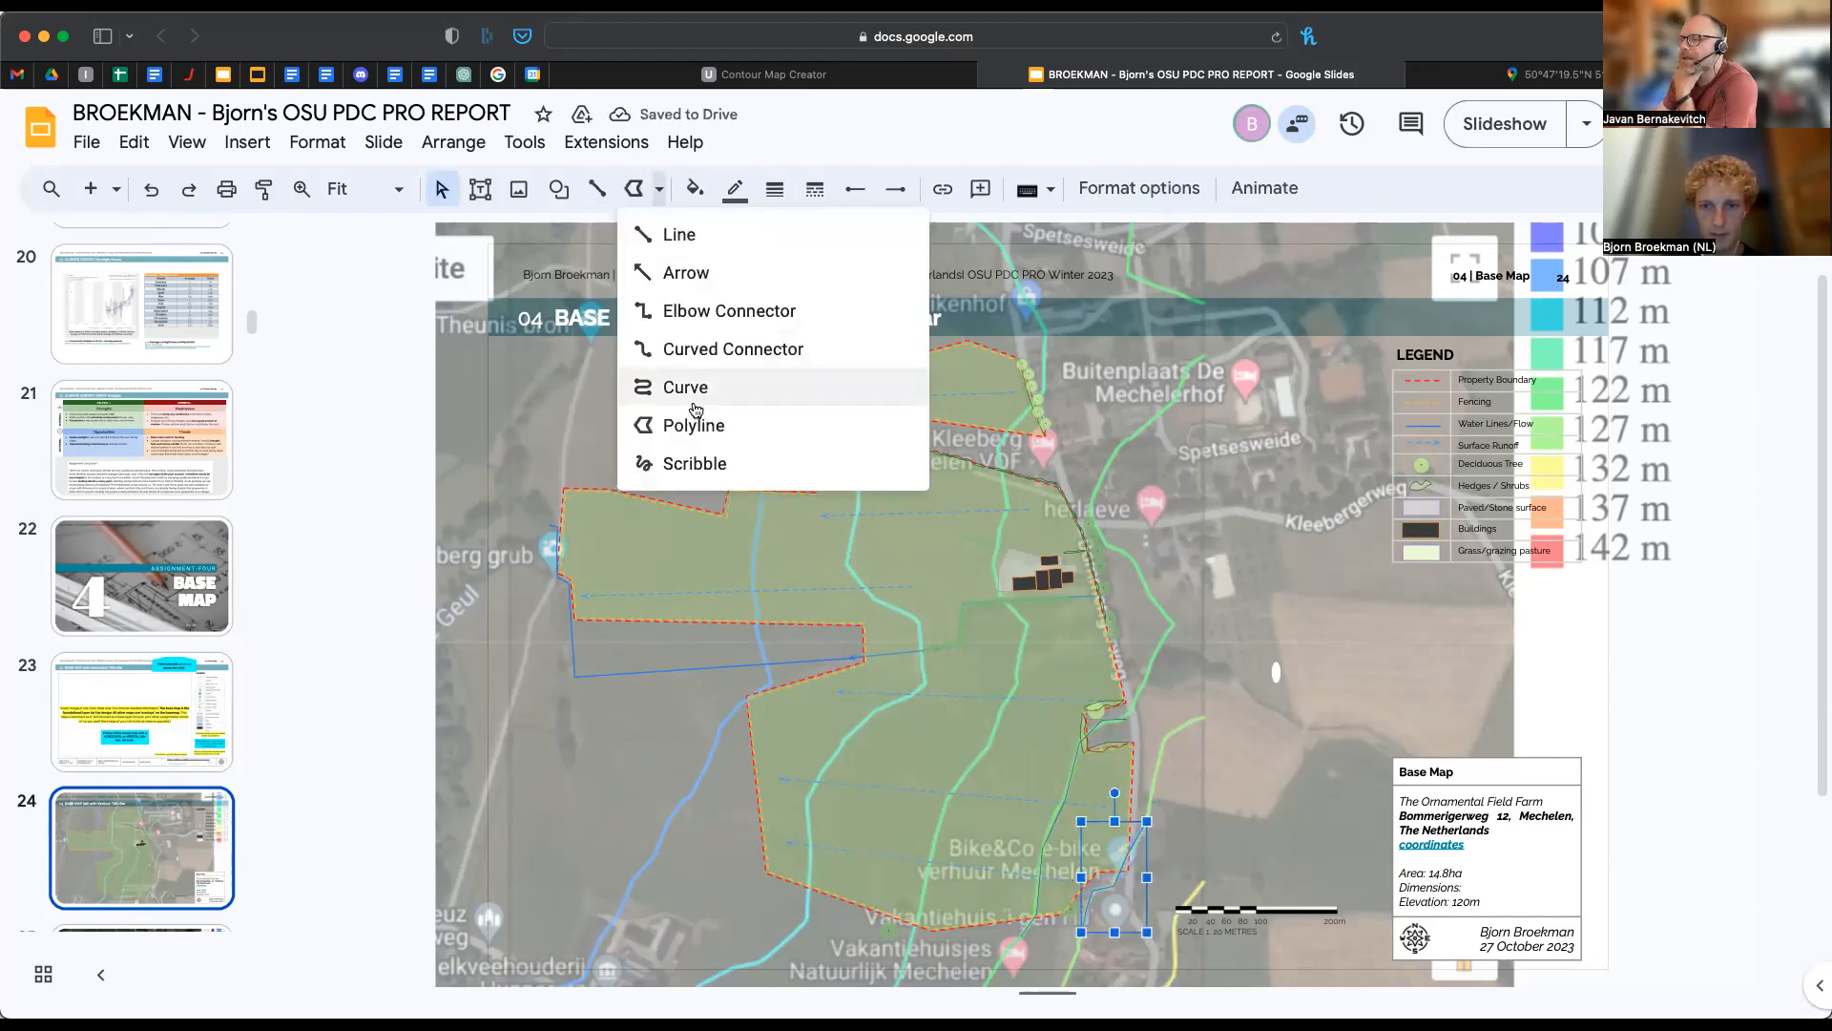
pyautogui.click(912, 934)
pyautogui.click(950, 795)
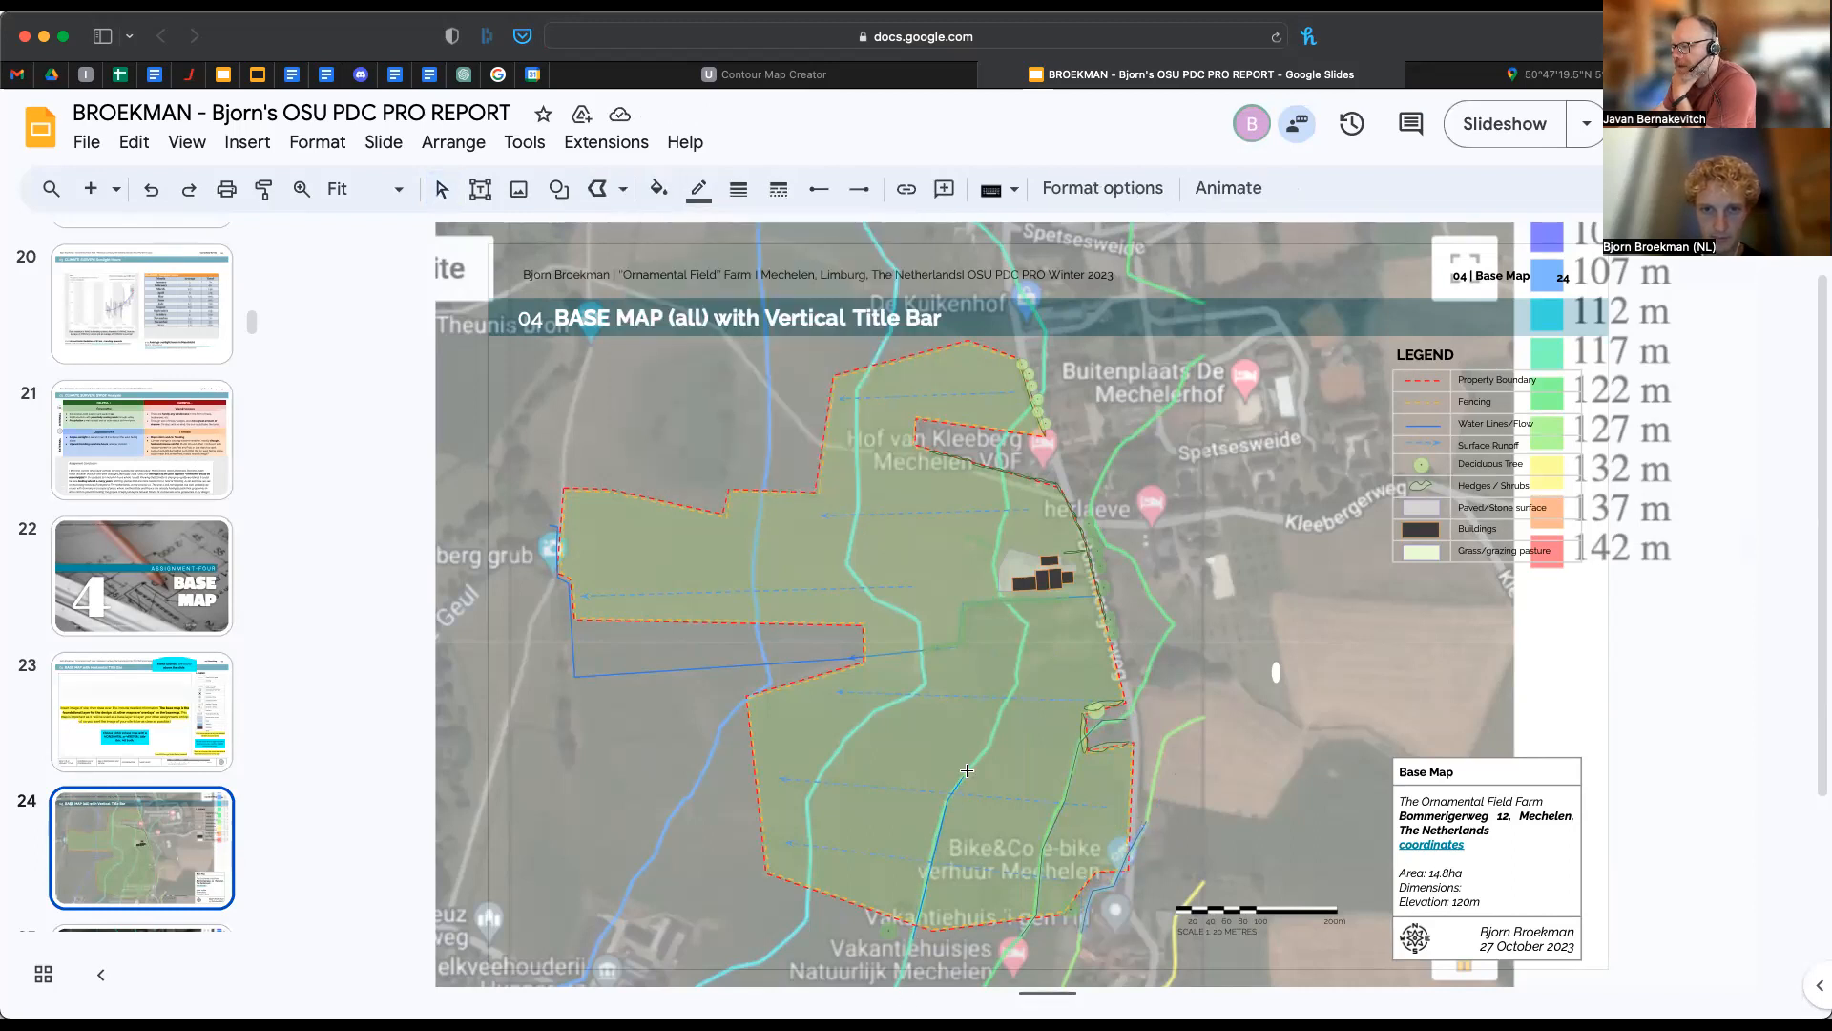
pyautogui.click(987, 747)
pyautogui.click(1003, 706)
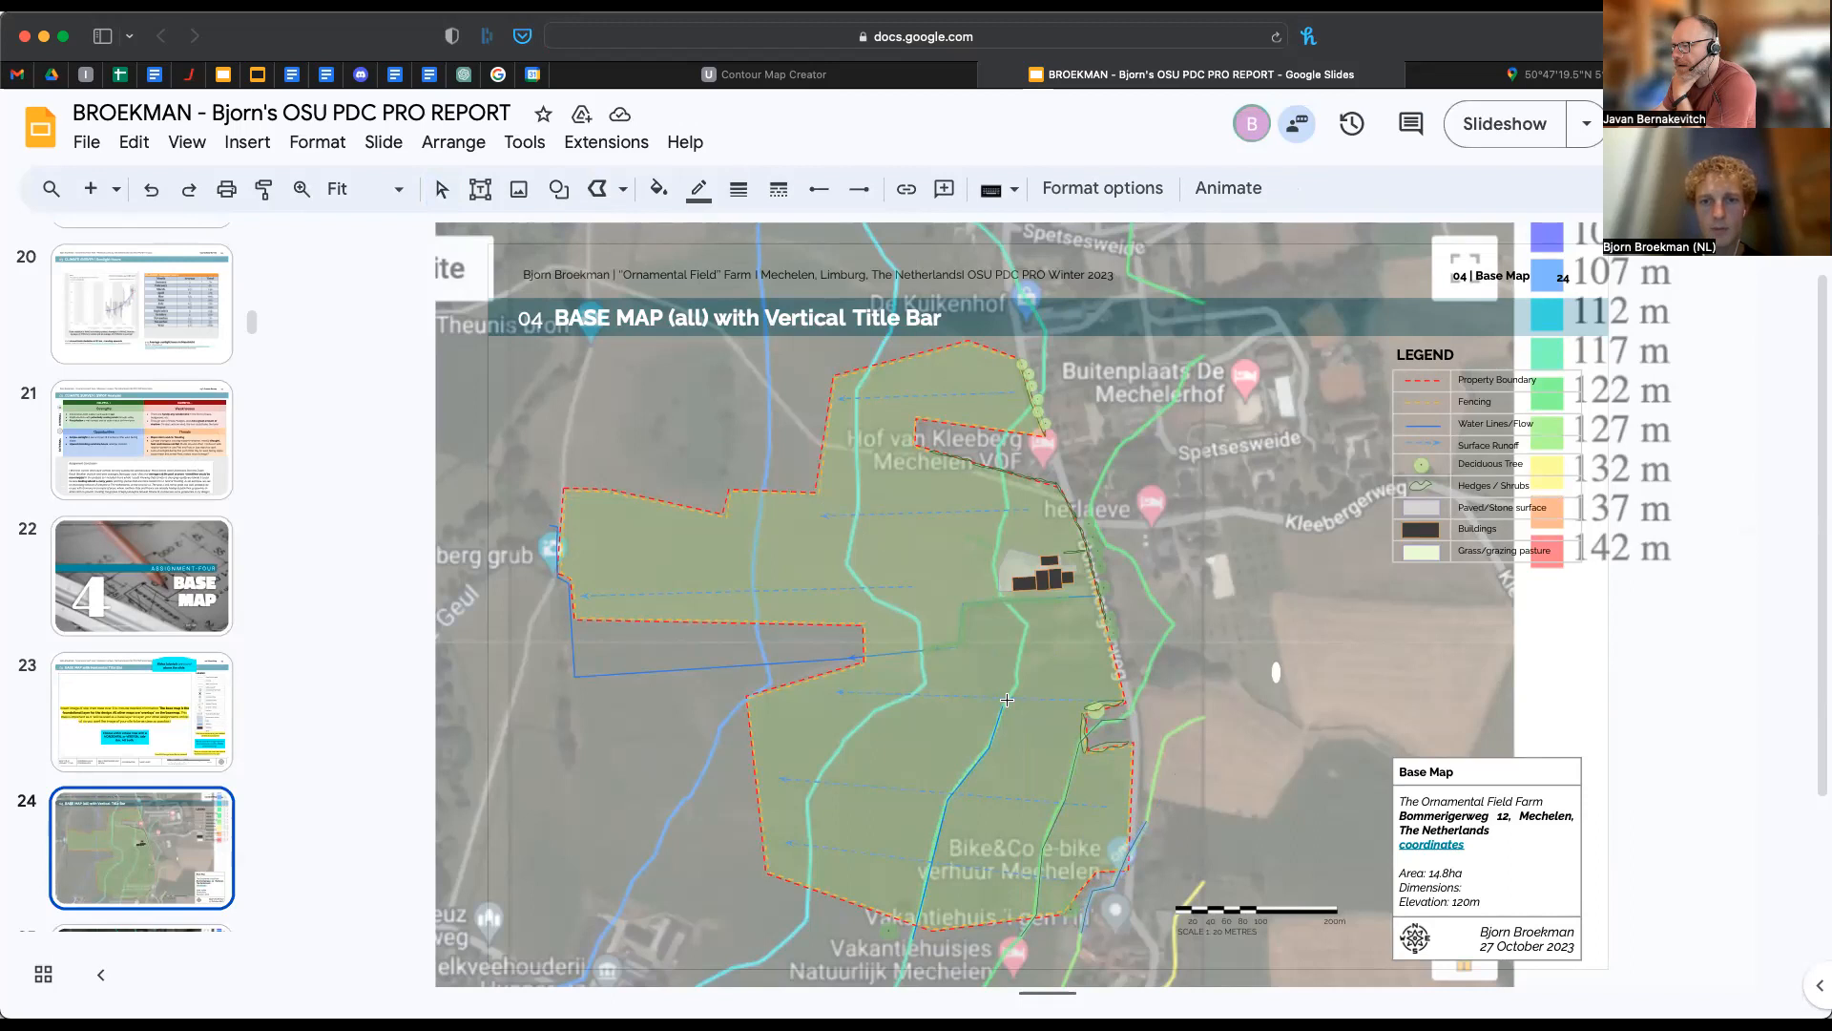
pyautogui.doubleClick(1017, 678)
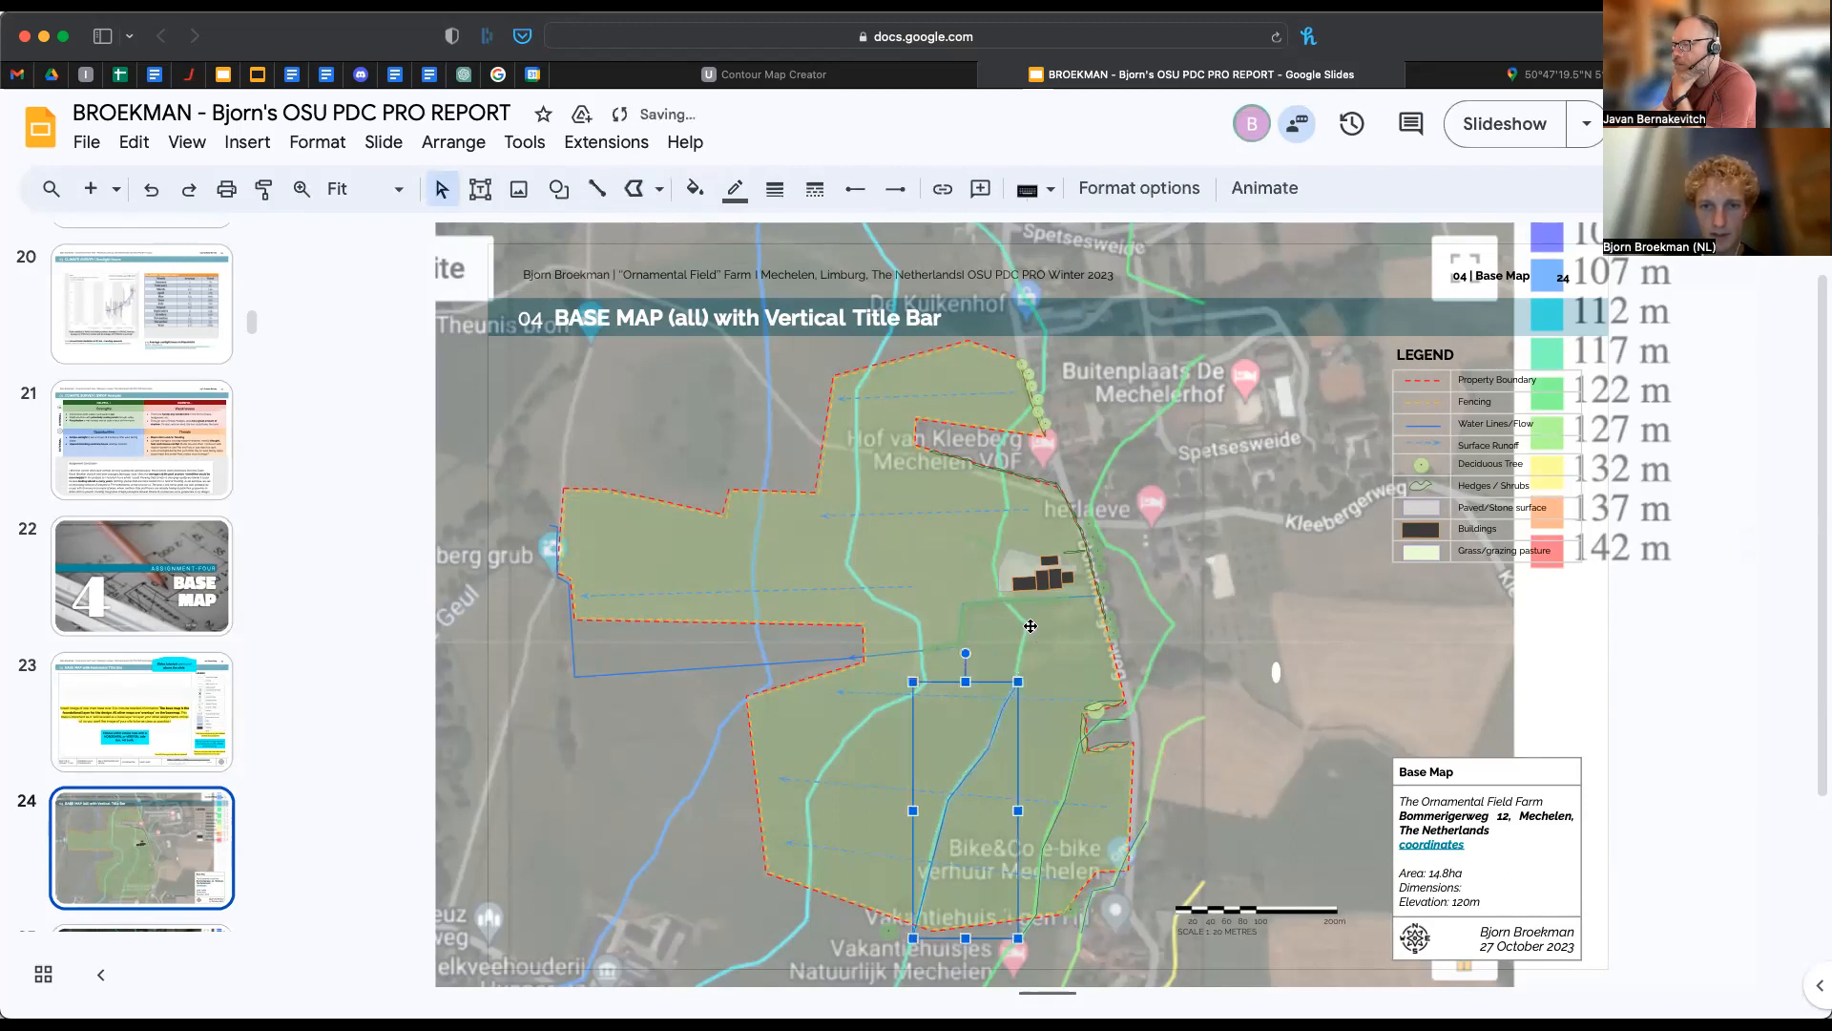
pyautogui.press('Delete')
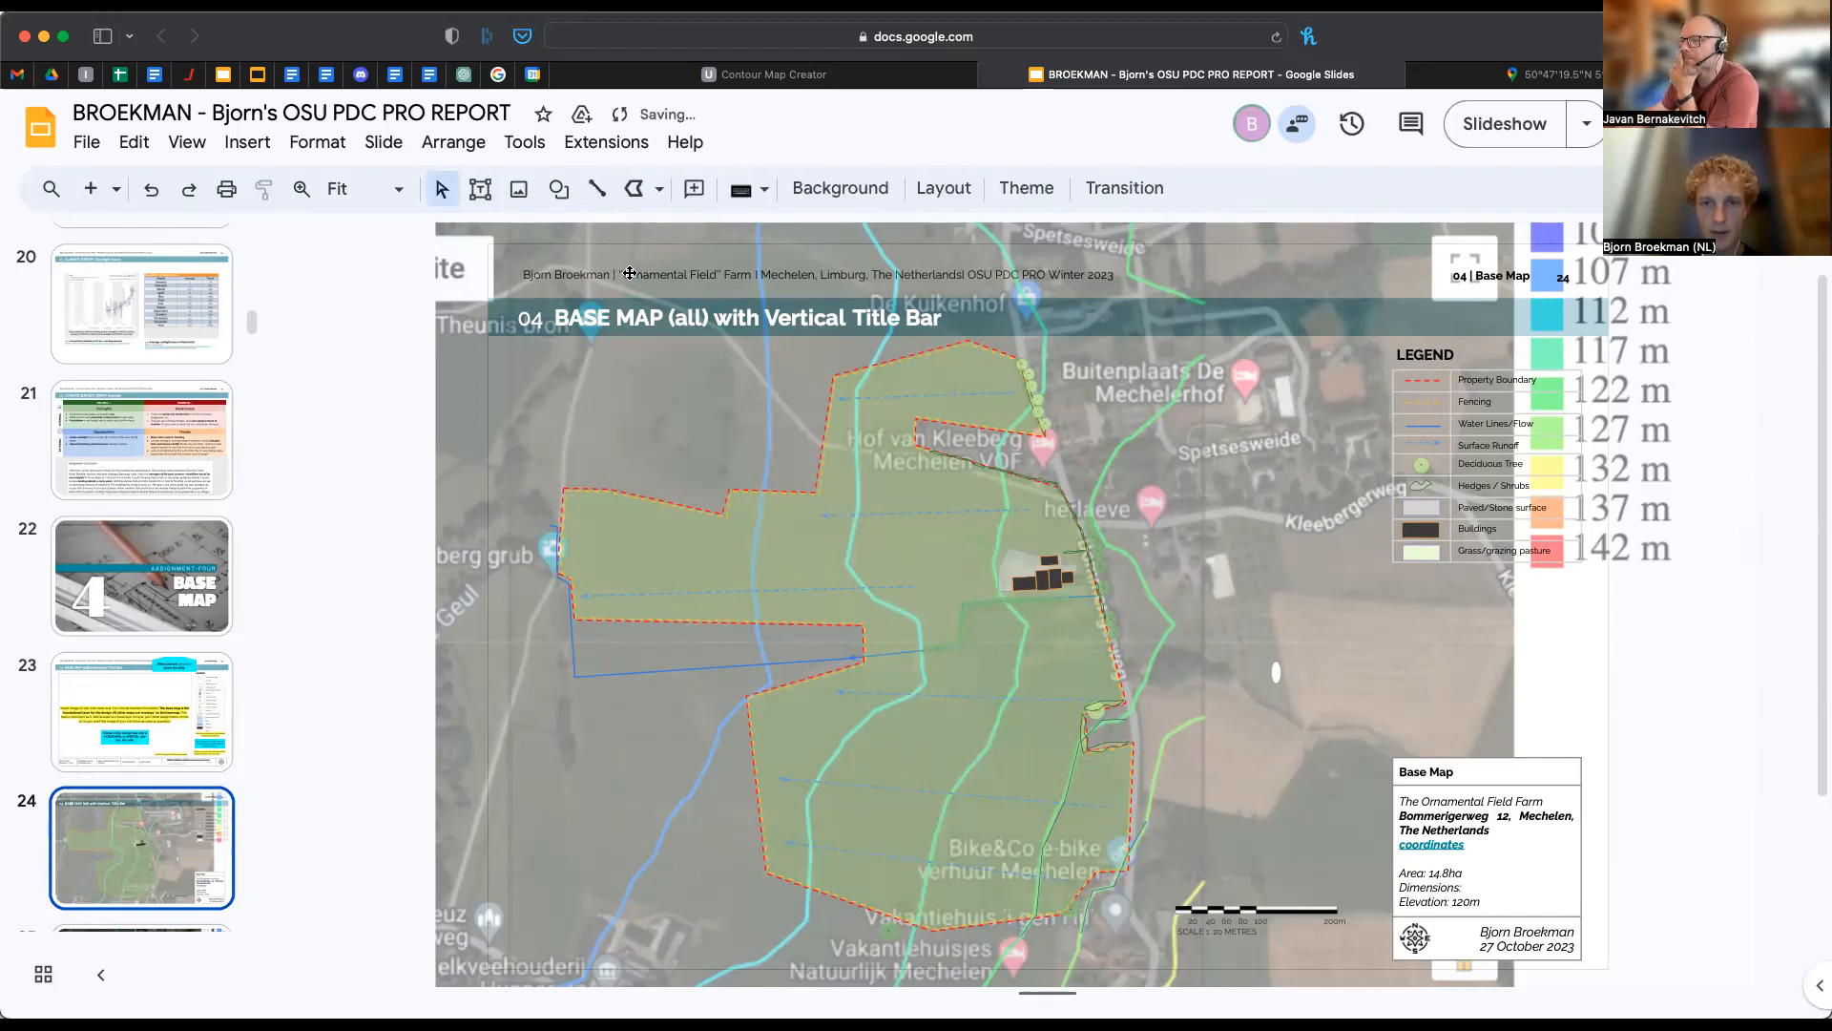
# - Trace the contour line passing just west of the farm buildings with a polyline from the southern boundary to the northeastern edge
pyautogui.click(633, 188)
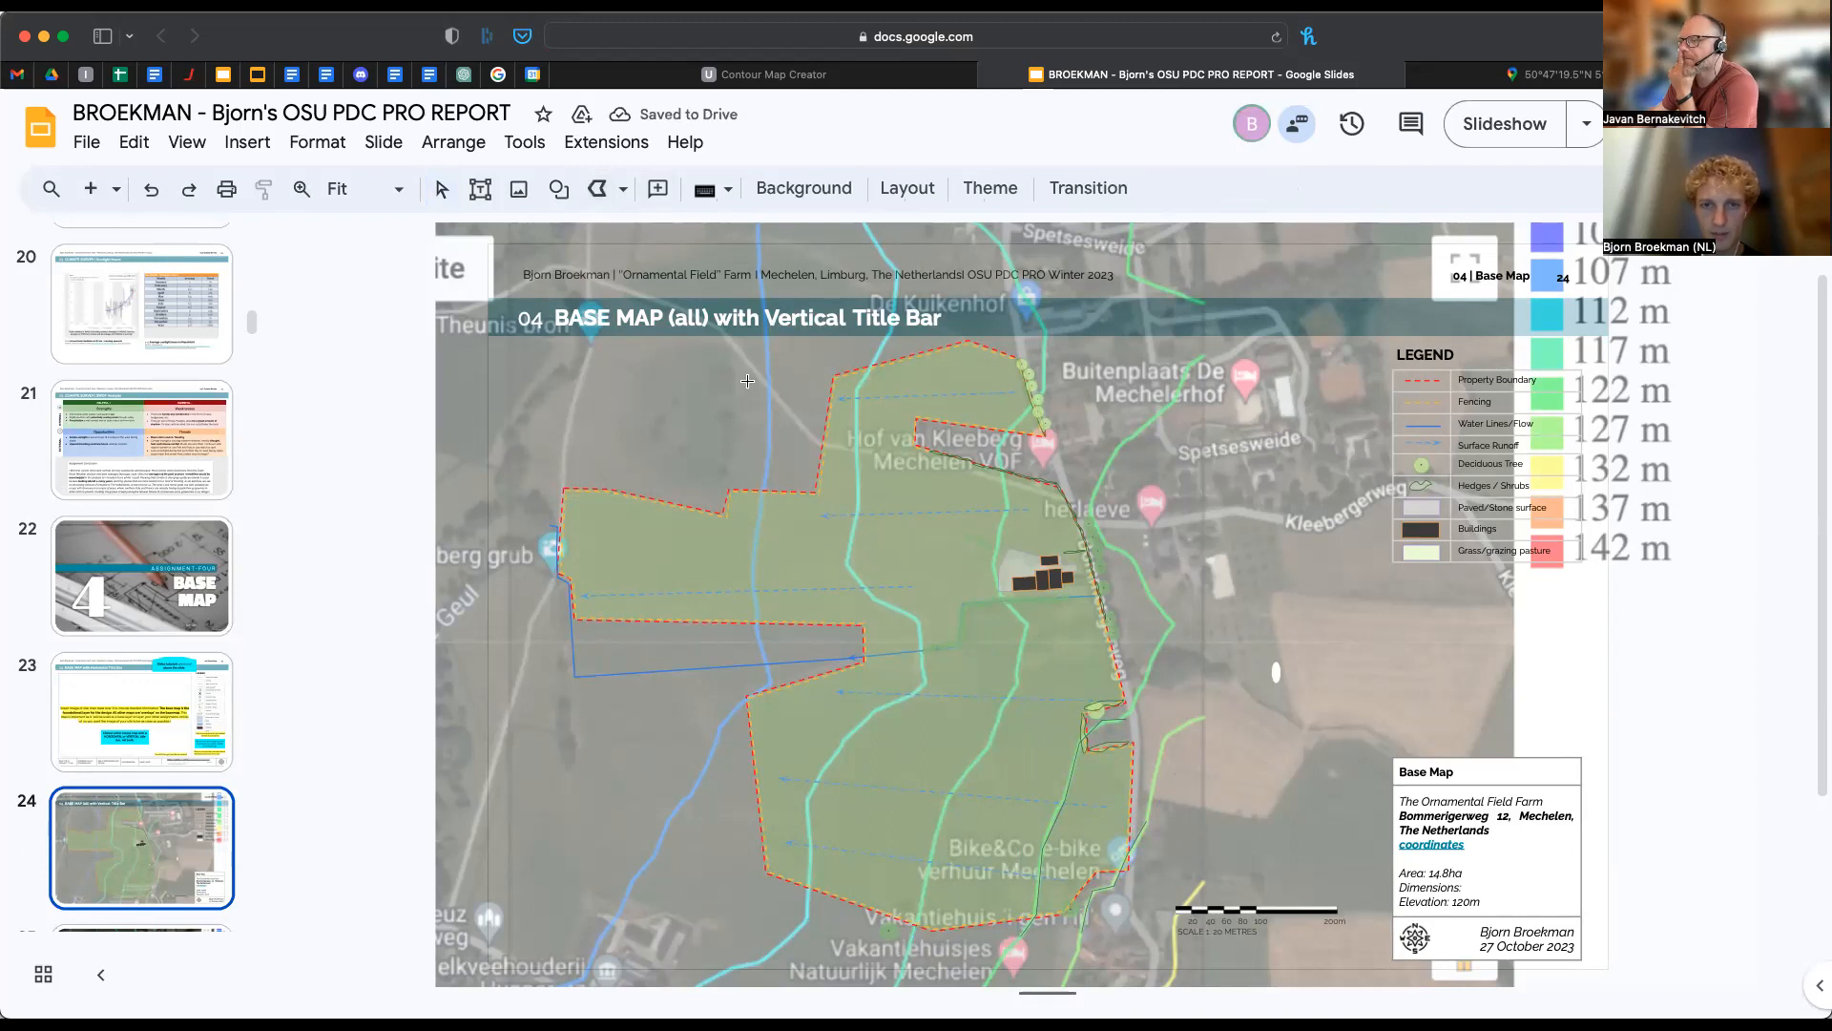
pyautogui.click(597, 188)
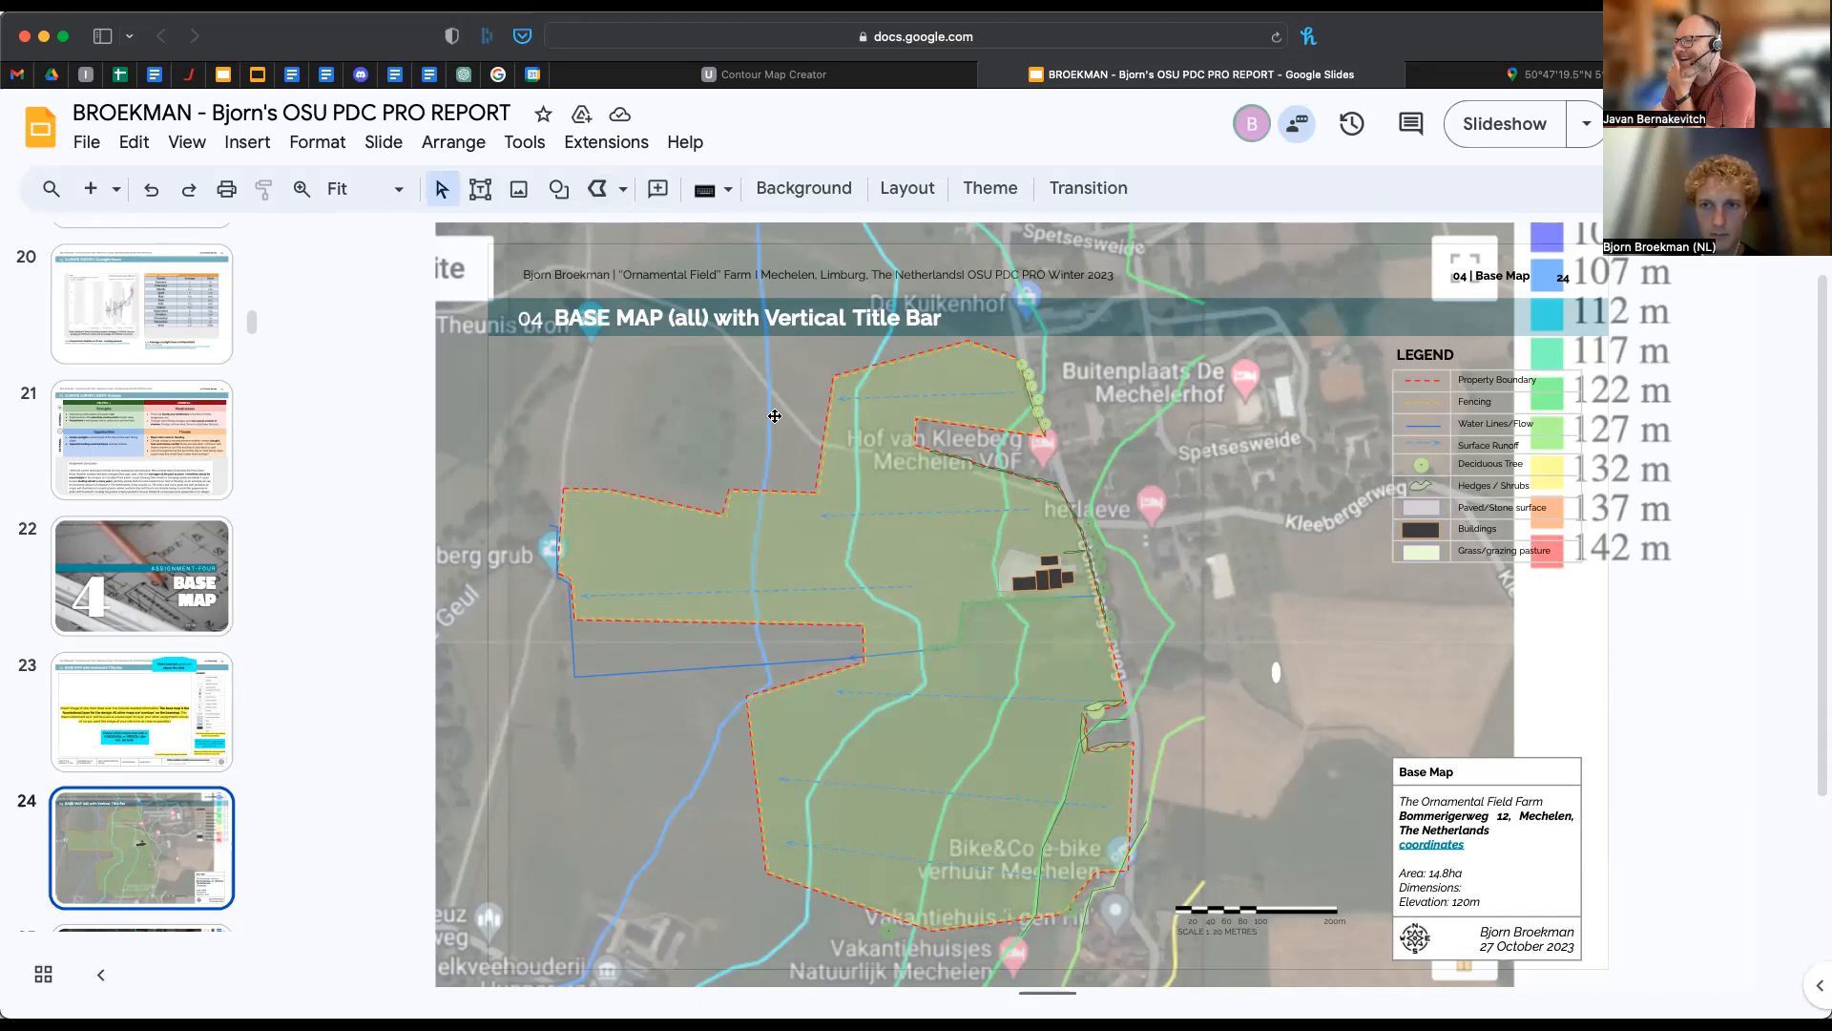
pyautogui.click(593, 191)
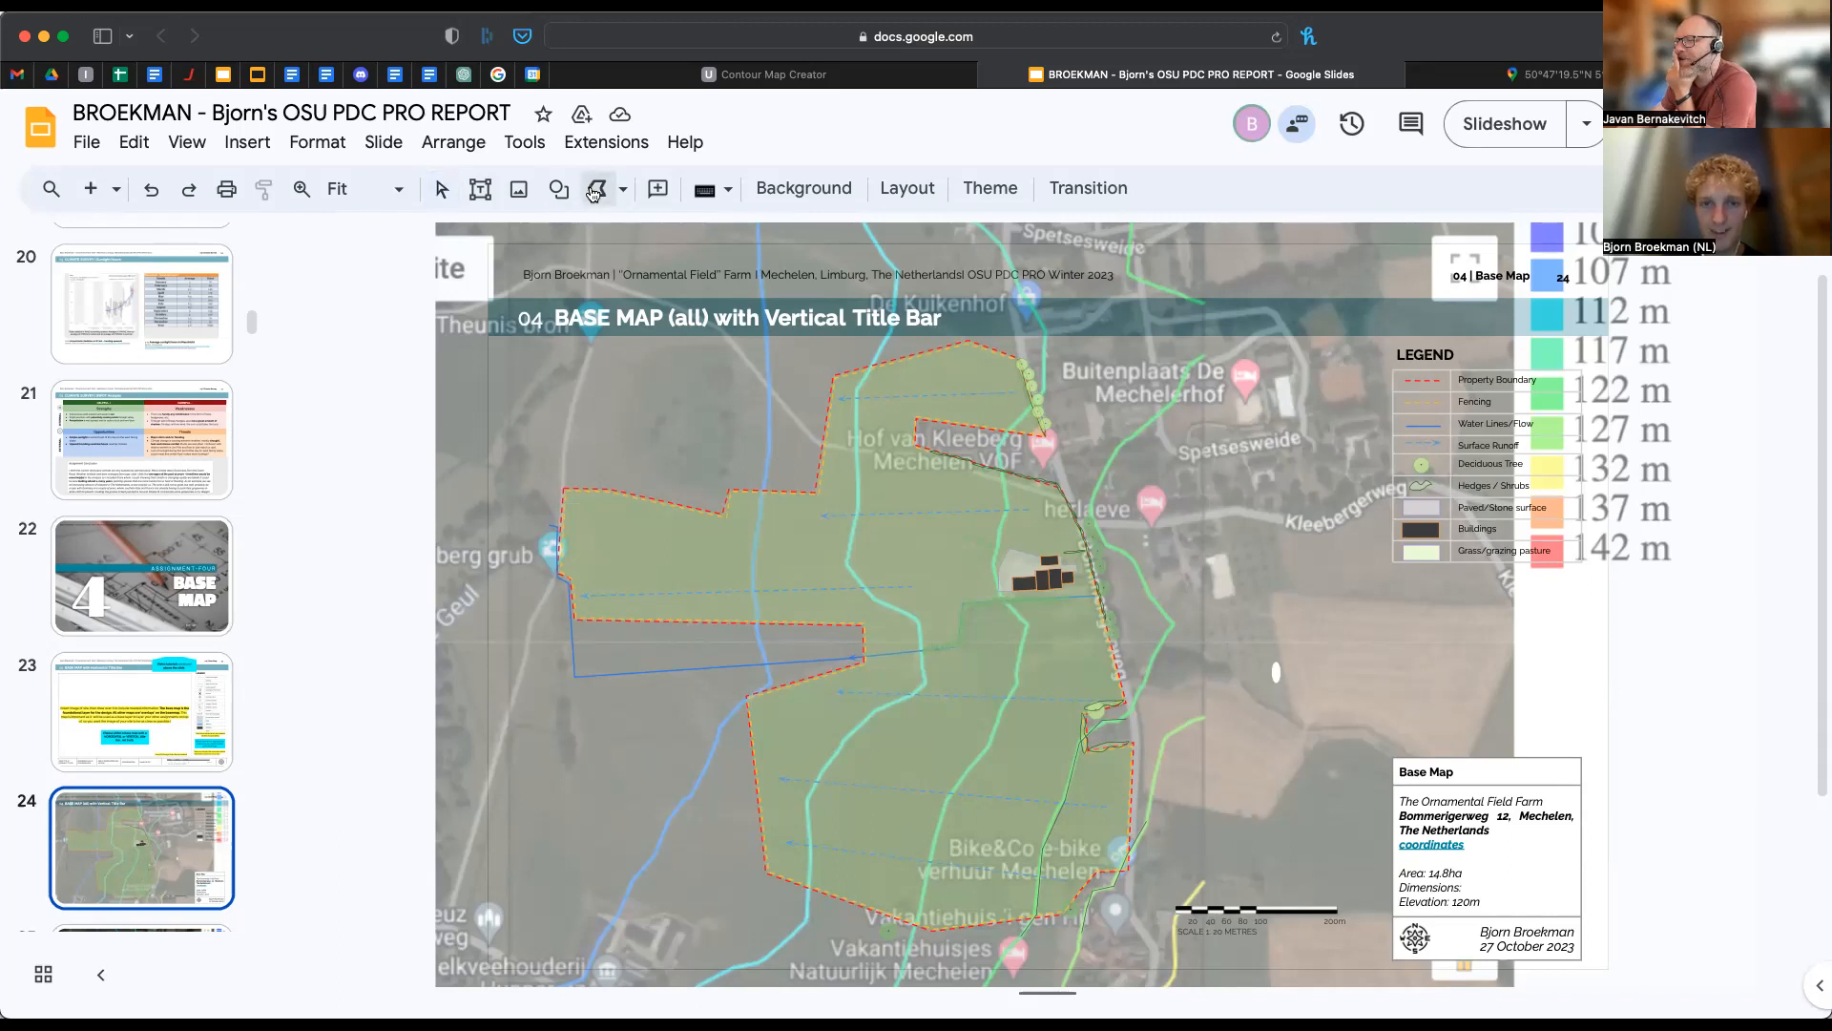
pyautogui.click(626, 191)
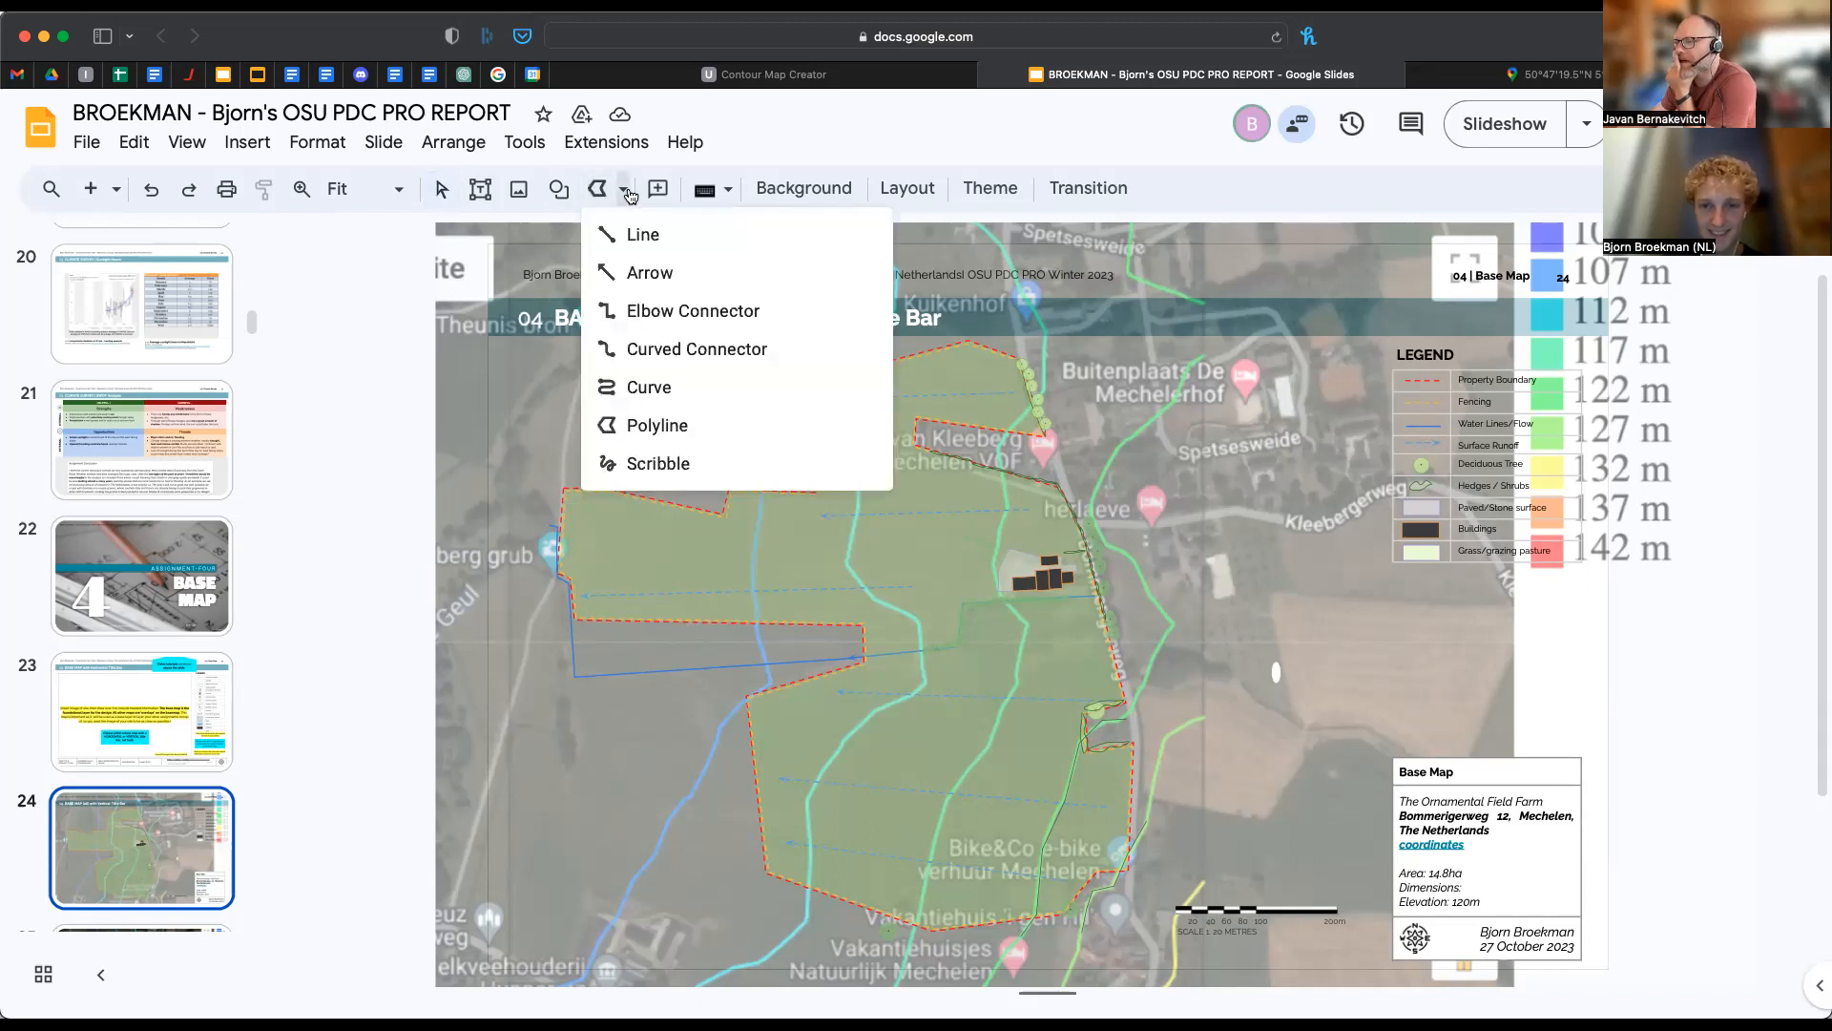
pyautogui.click(647, 426)
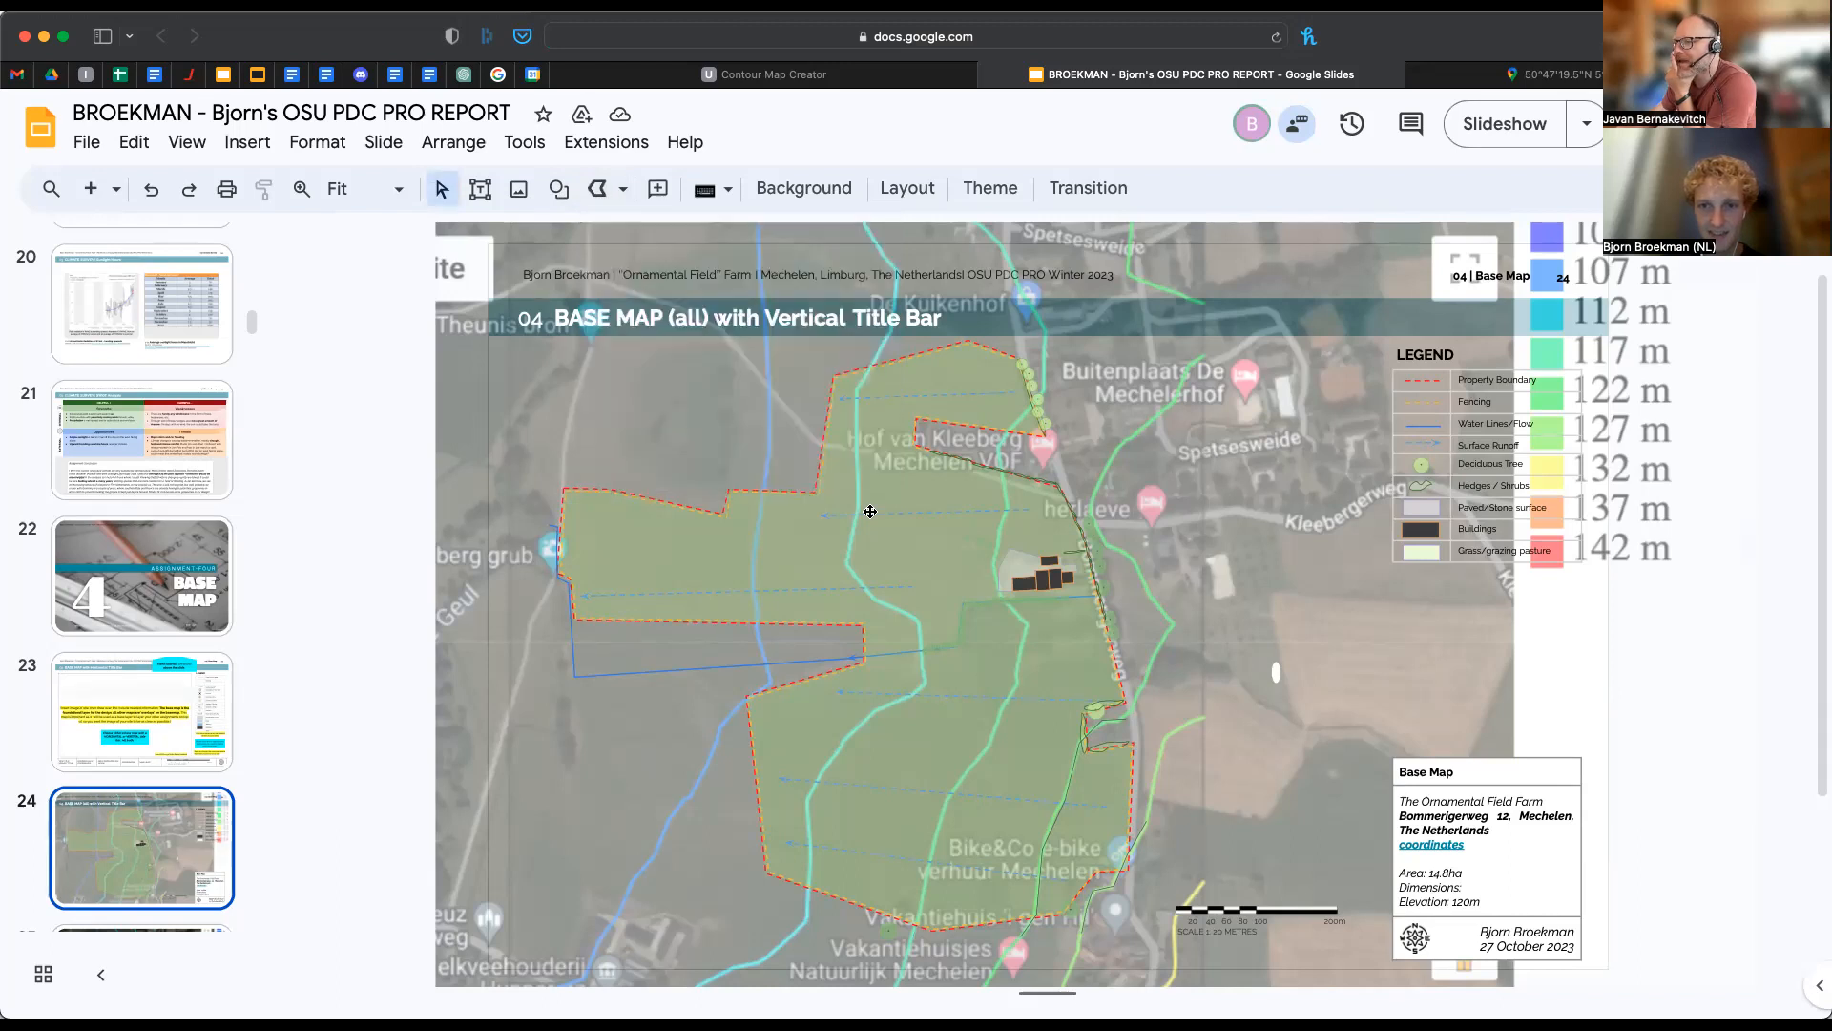
pyautogui.click(597, 190)
pyautogui.click(911, 936)
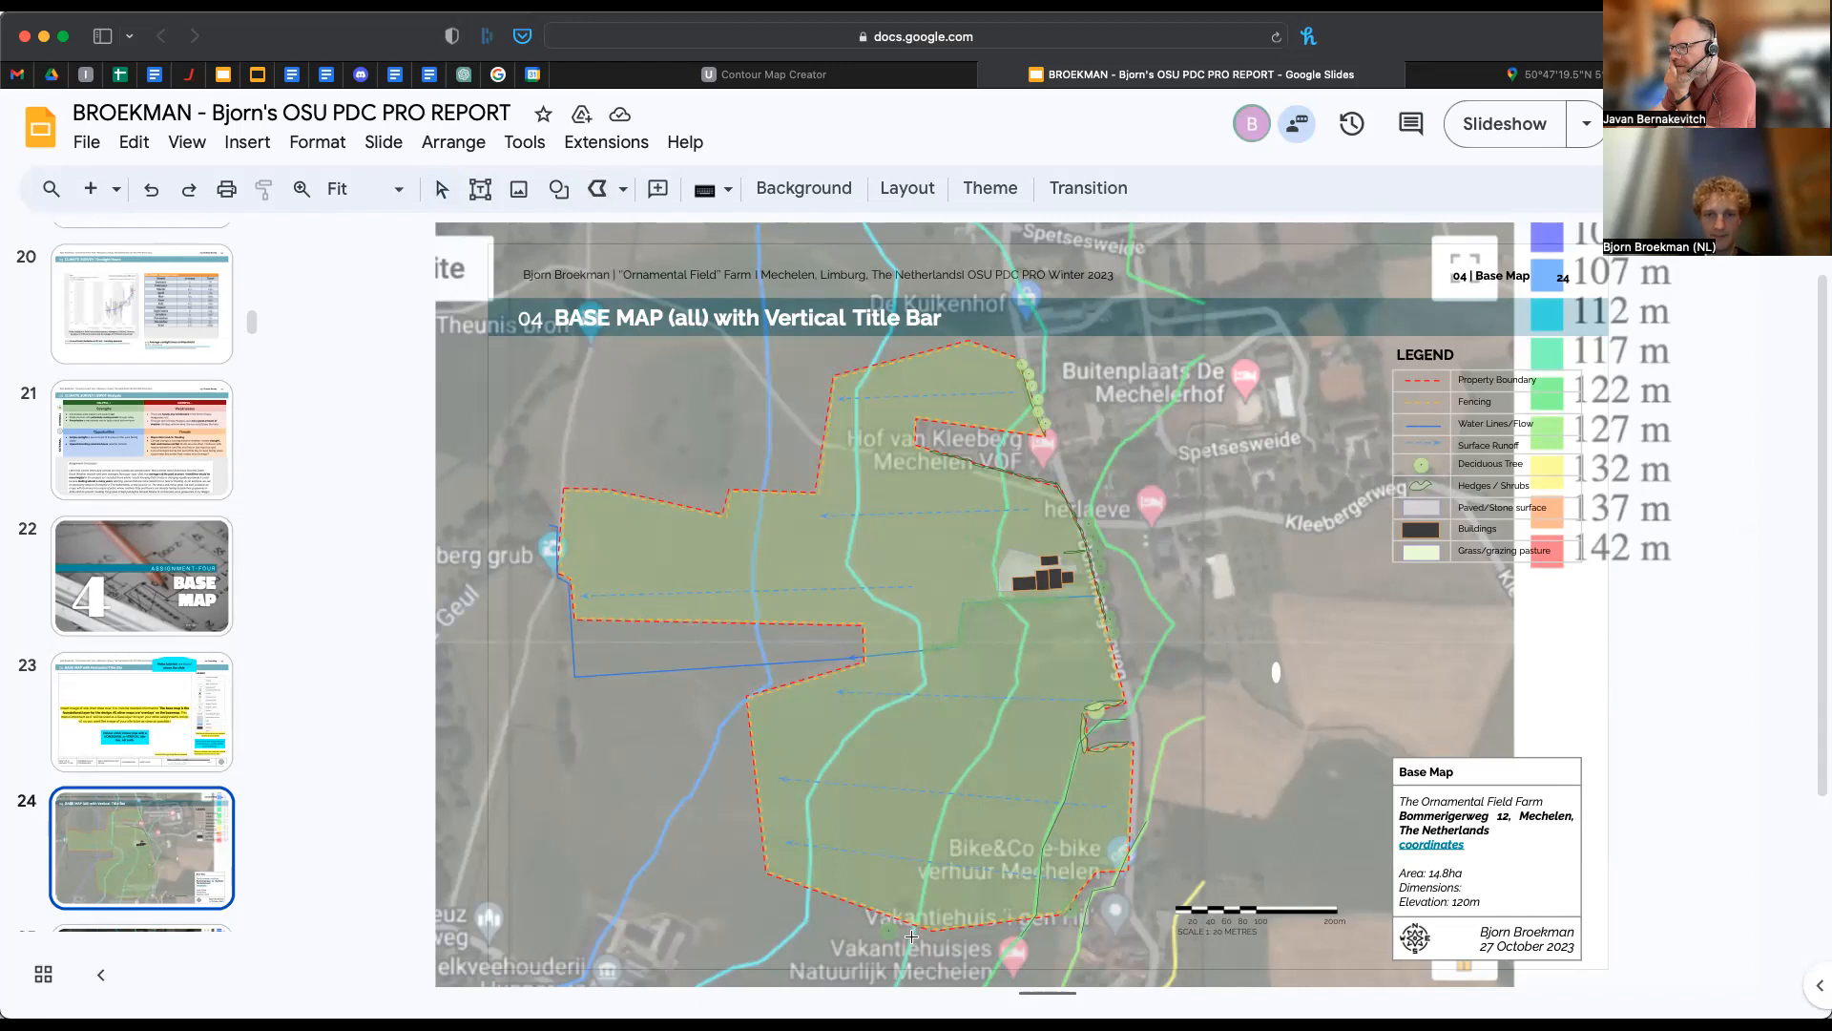
pyautogui.click(948, 797)
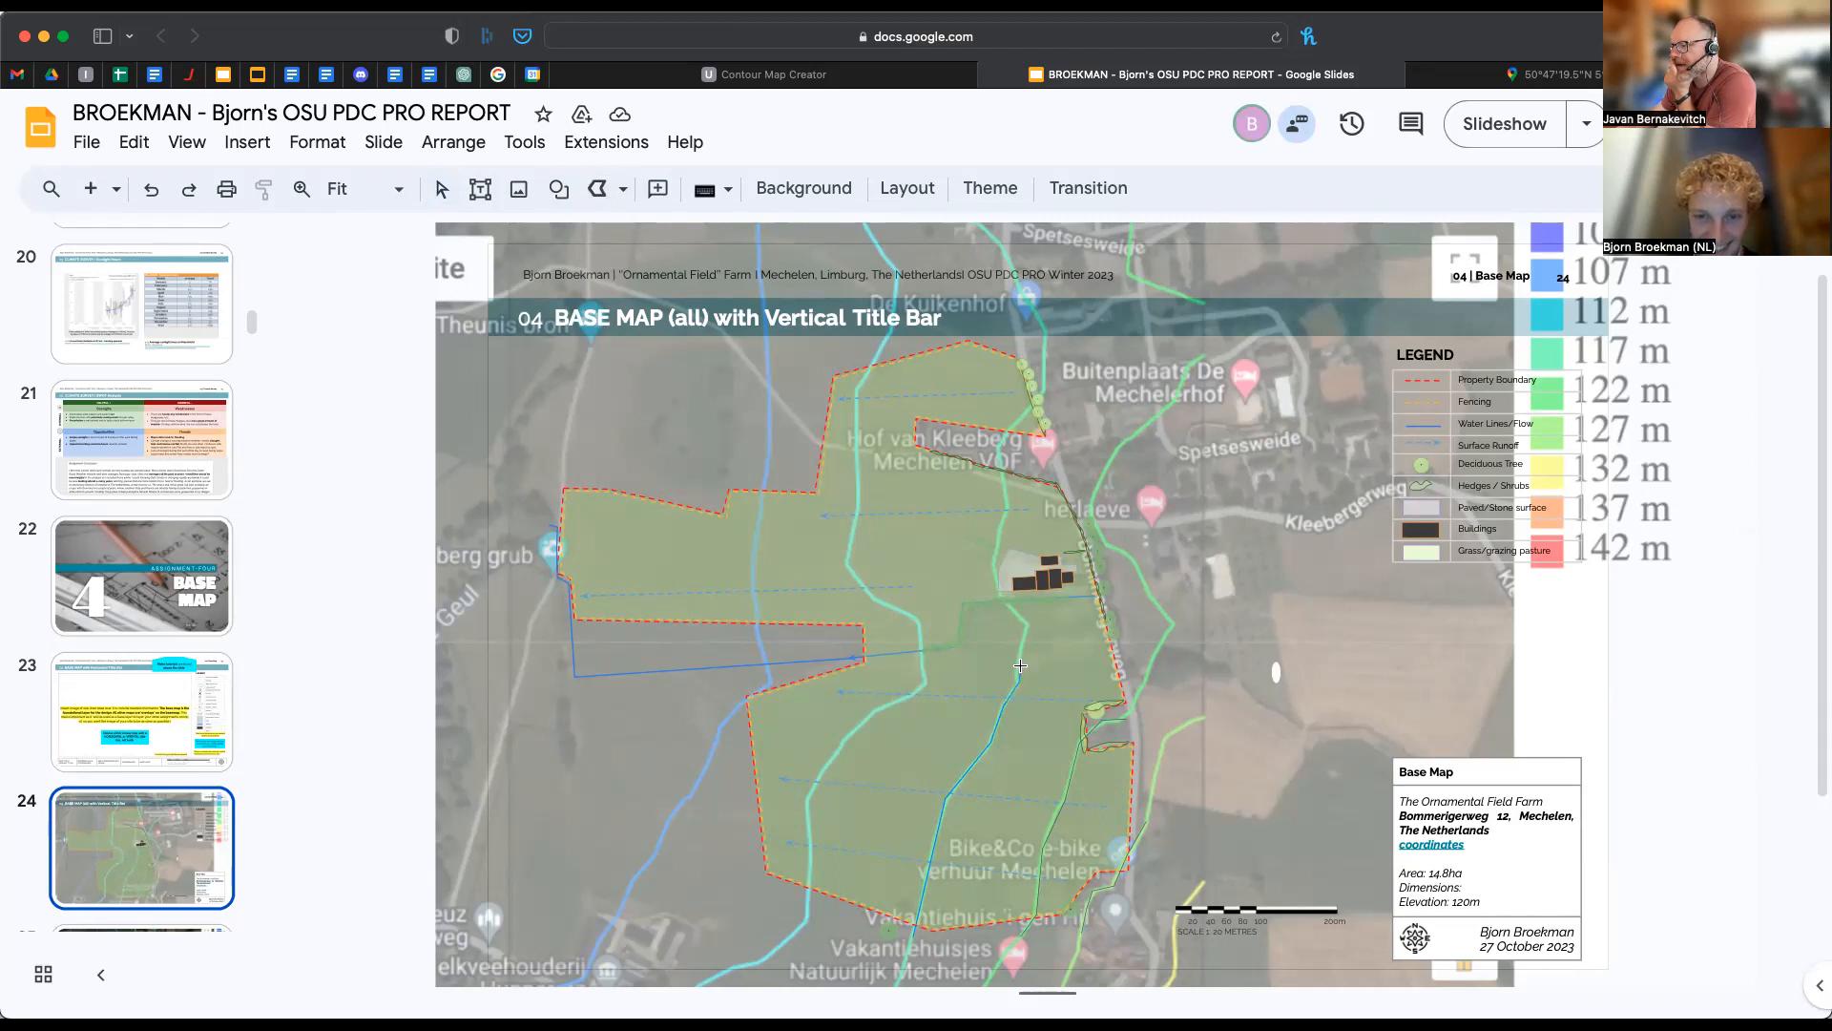
pyautogui.click(1028, 623)
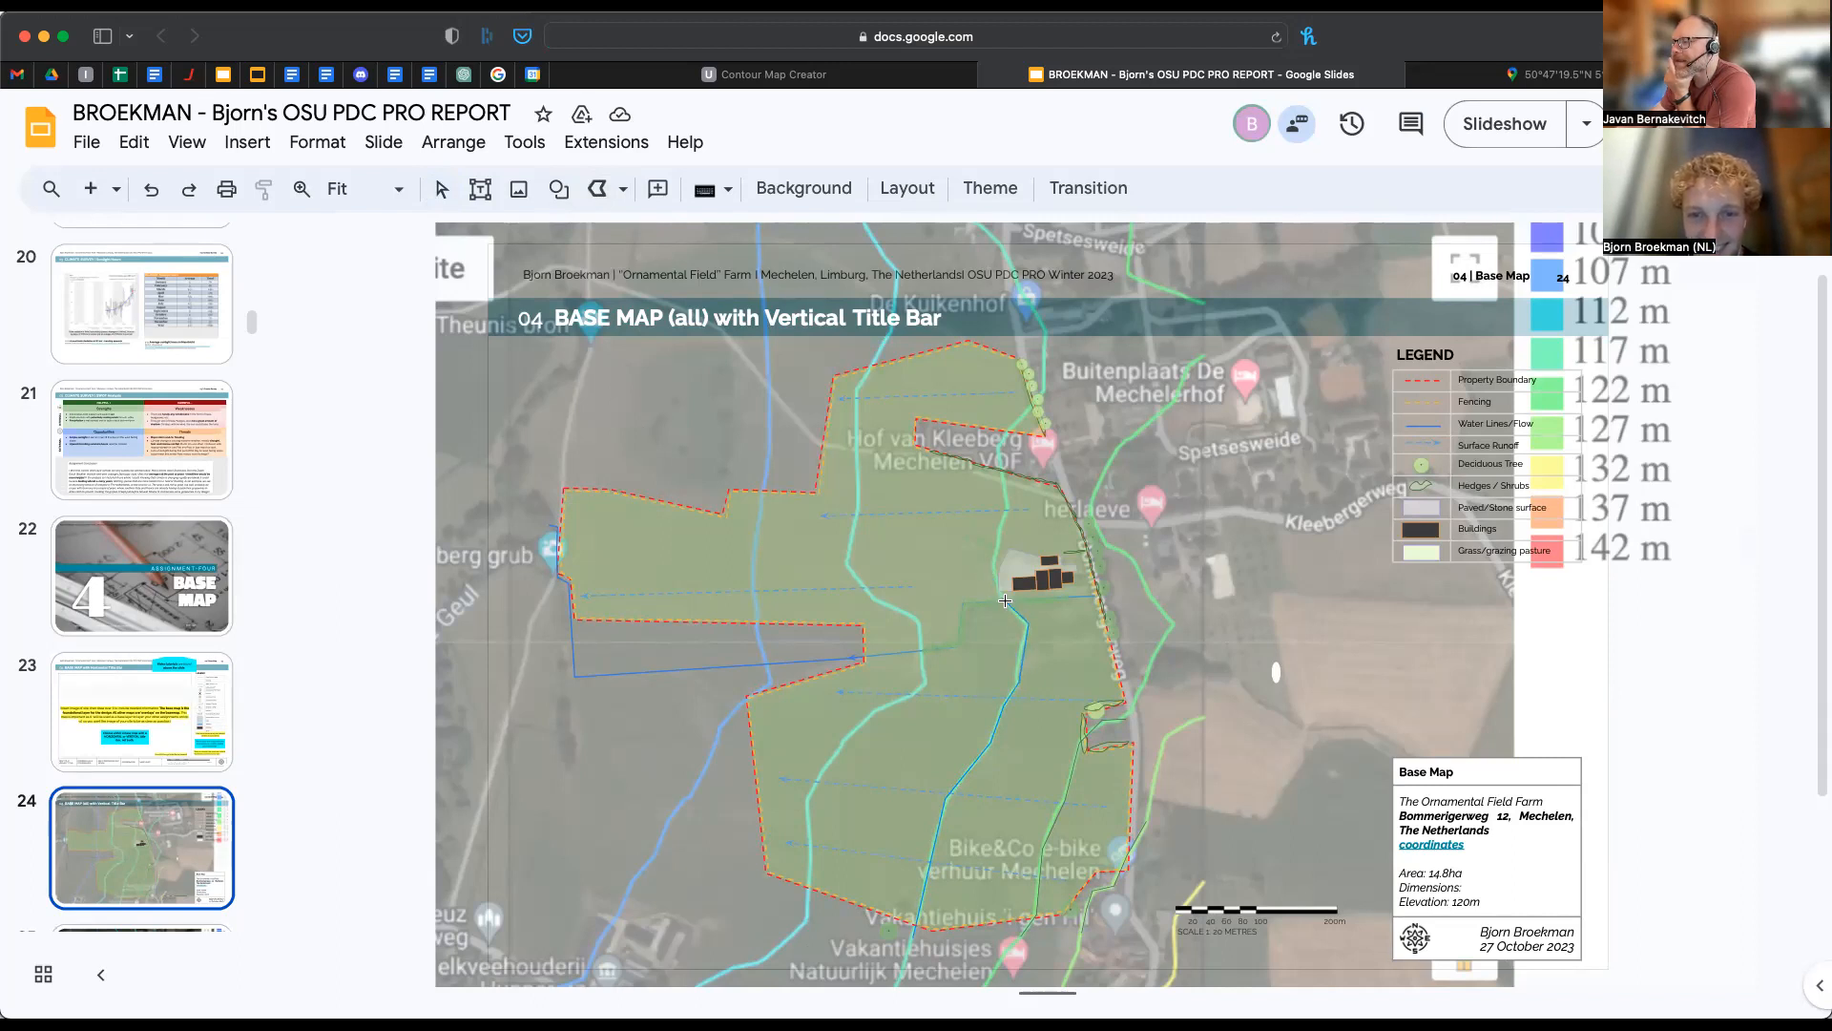
pyautogui.click(1009, 504)
pyautogui.doubleClick(1045, 388)
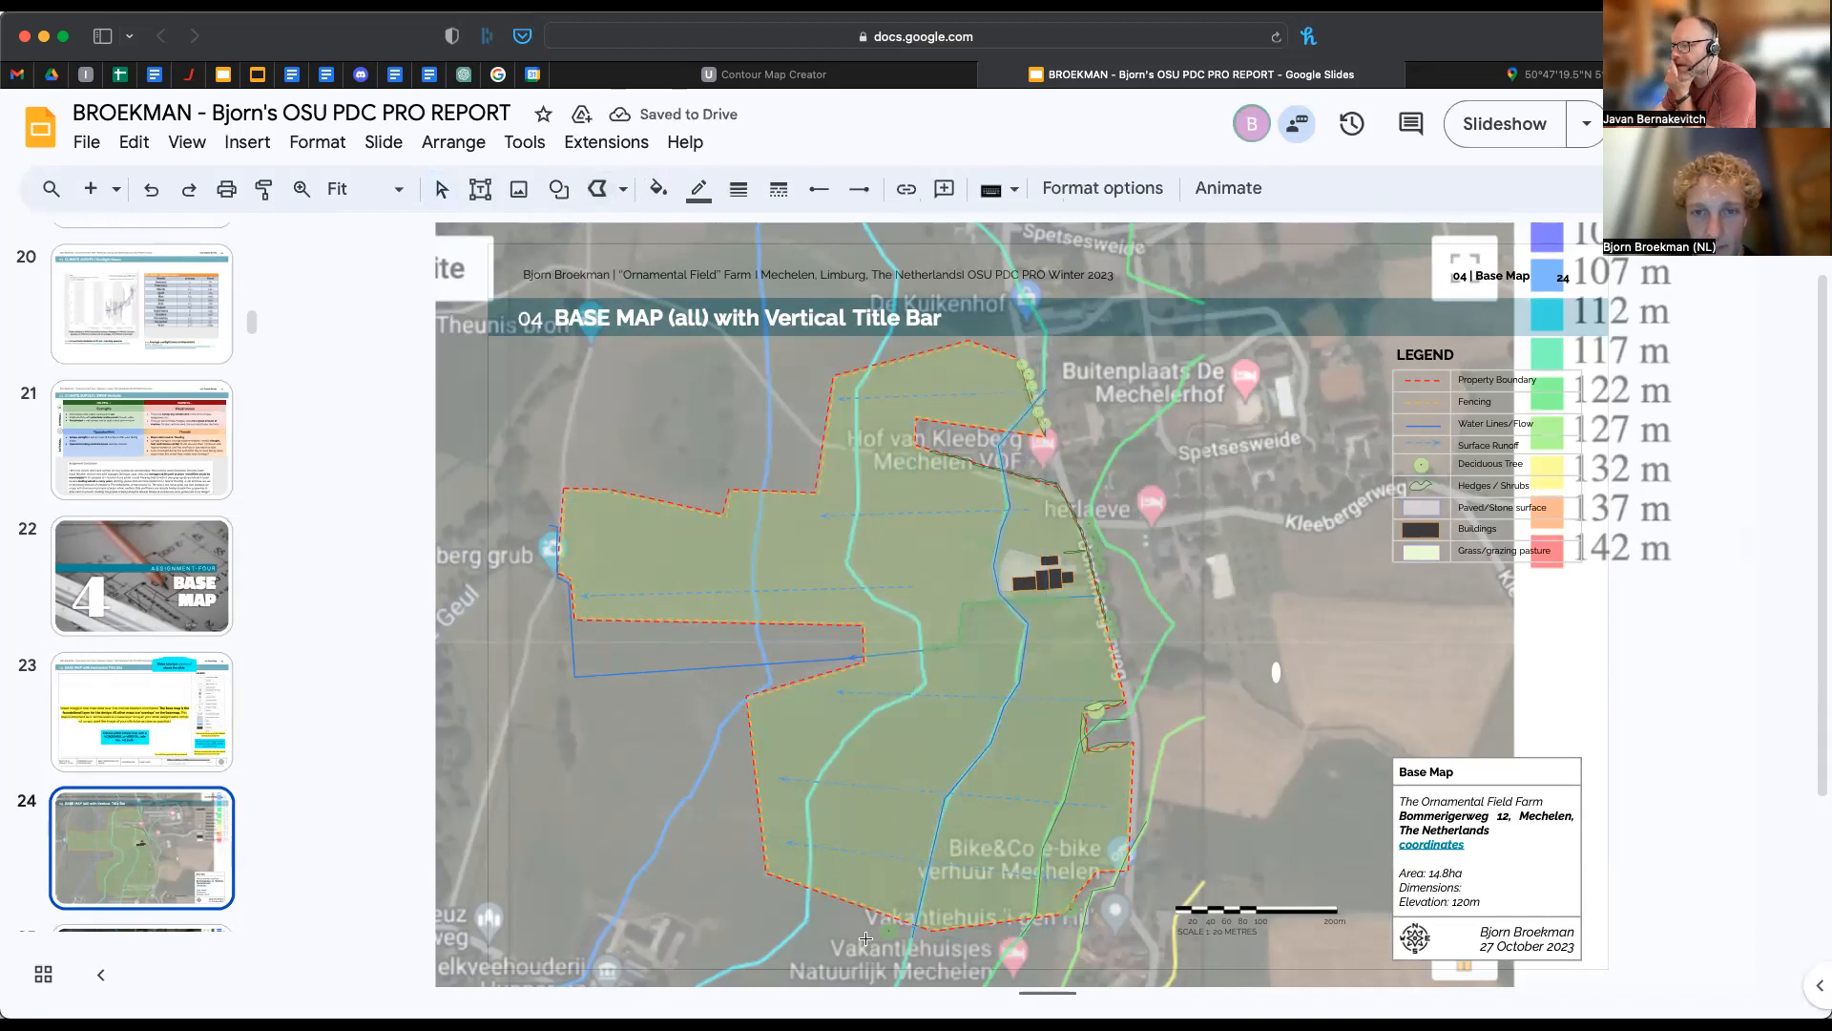
# - Trace the light-blue contour line through the middle of the farm with a polyline from the southern boundary past the northern one
pyautogui.click(808, 908)
pyautogui.click(809, 799)
pyautogui.click(843, 742)
pyautogui.click(877, 709)
pyautogui.click(913, 694)
pyautogui.click(928, 682)
pyautogui.click(919, 621)
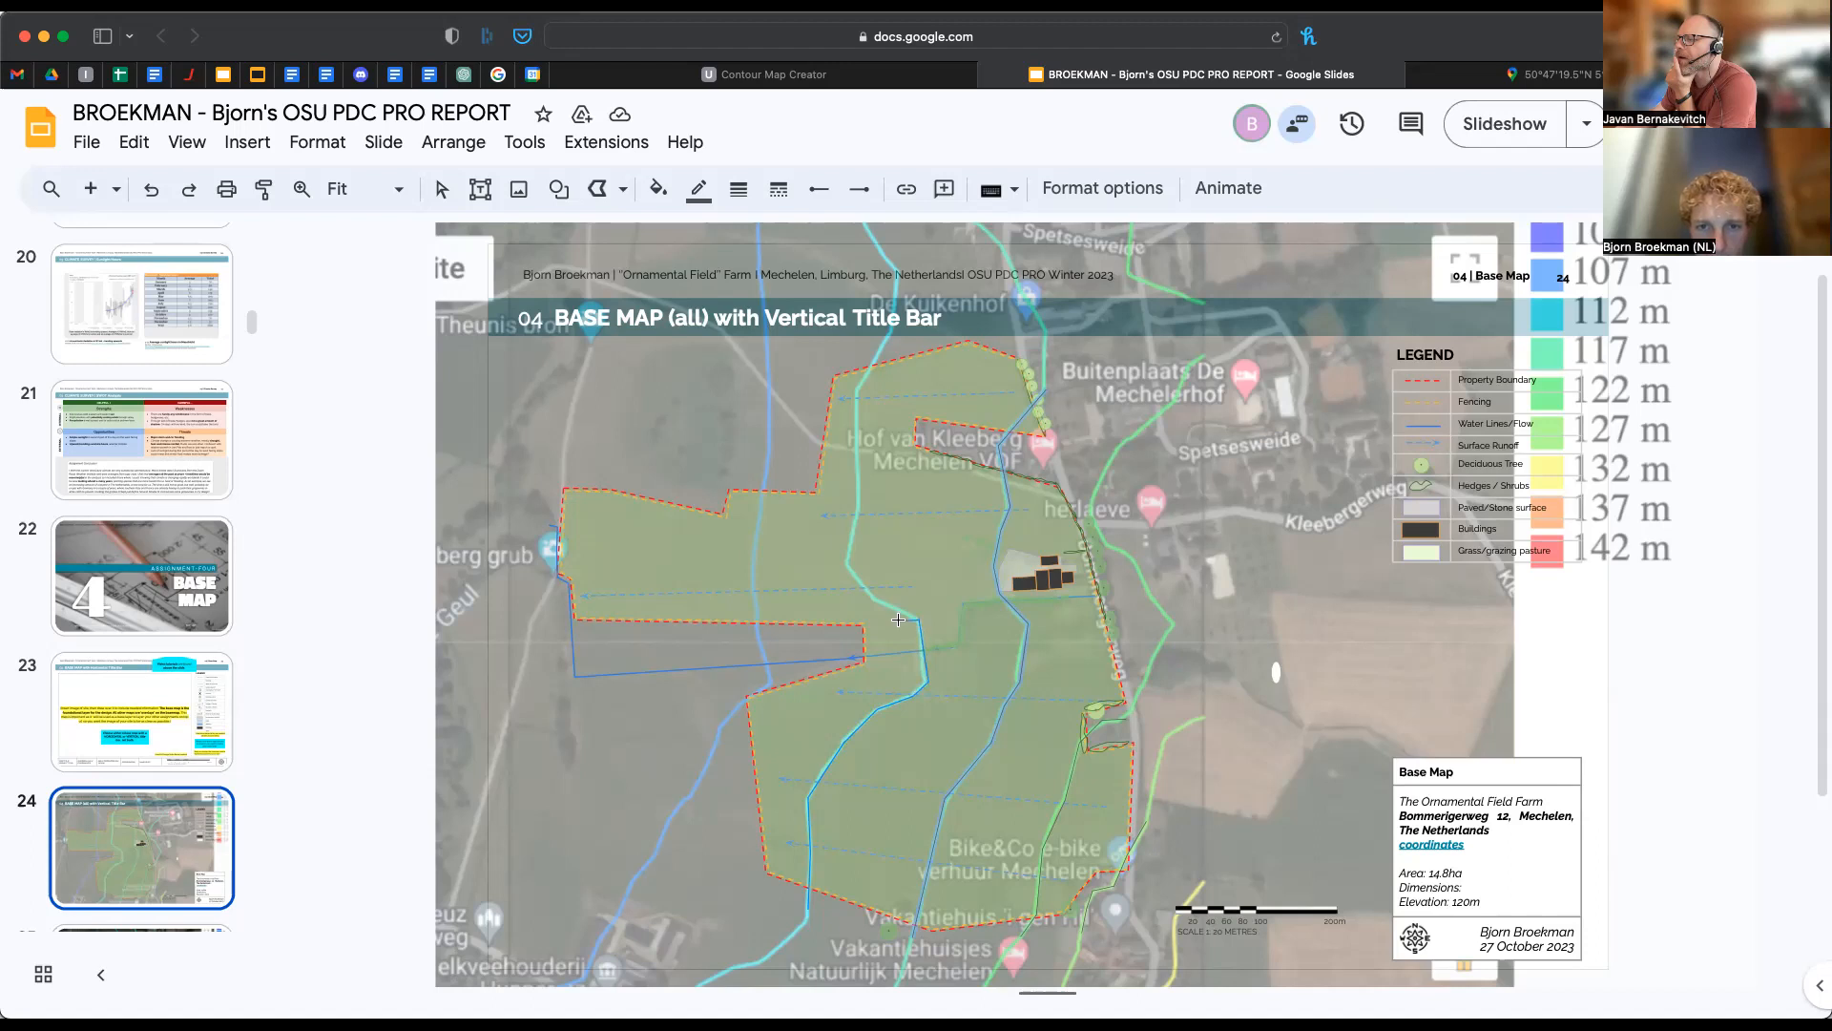
pyautogui.click(875, 599)
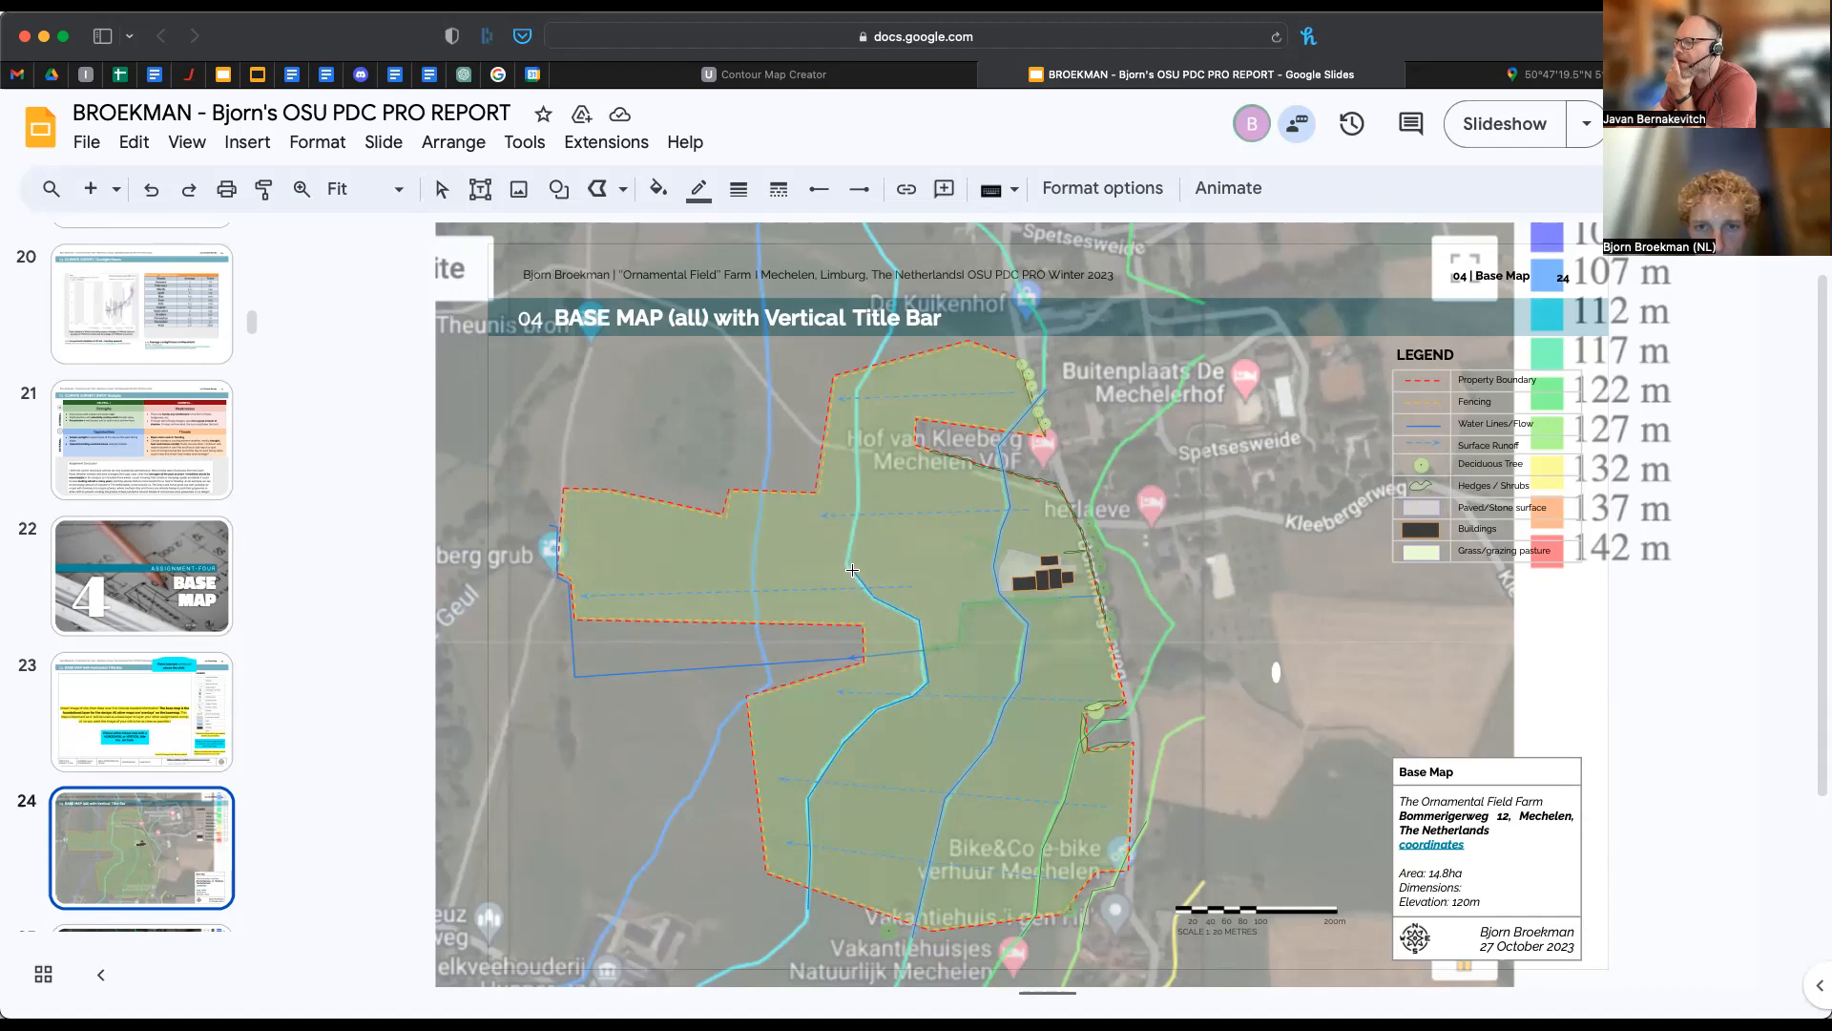
pyautogui.click(856, 389)
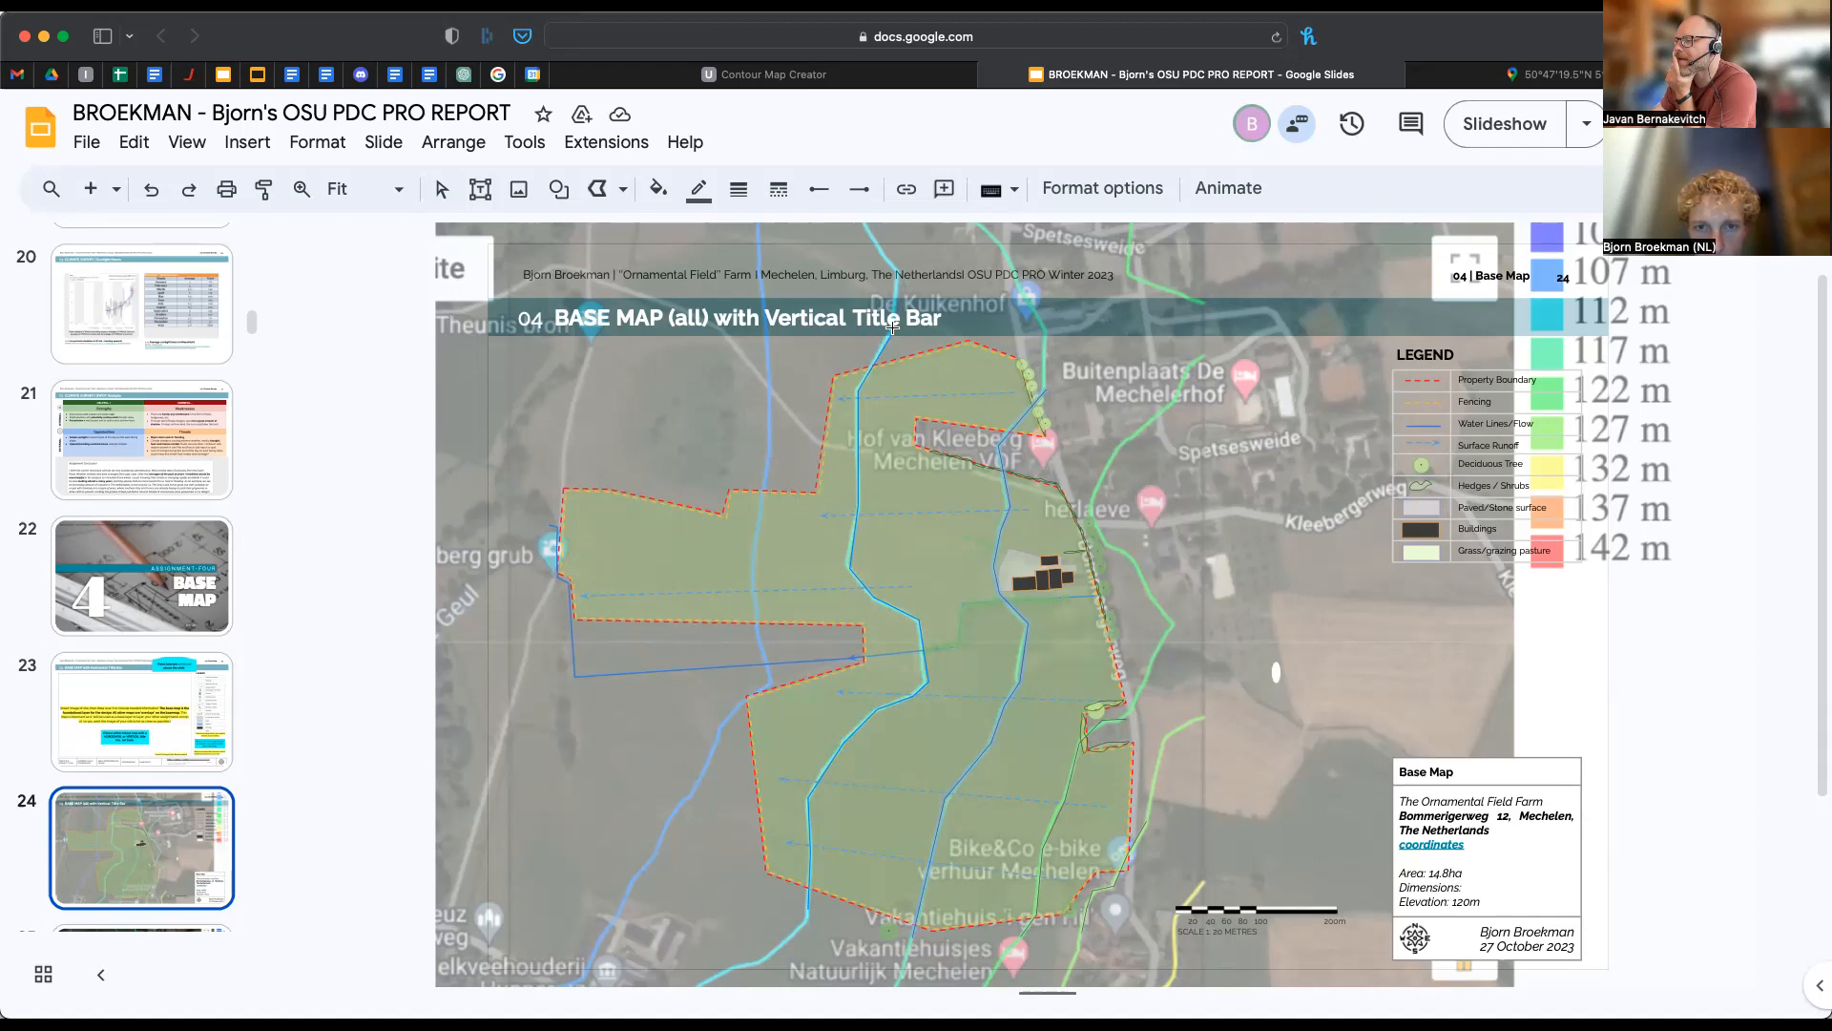
pyautogui.doubleClick(893, 329)
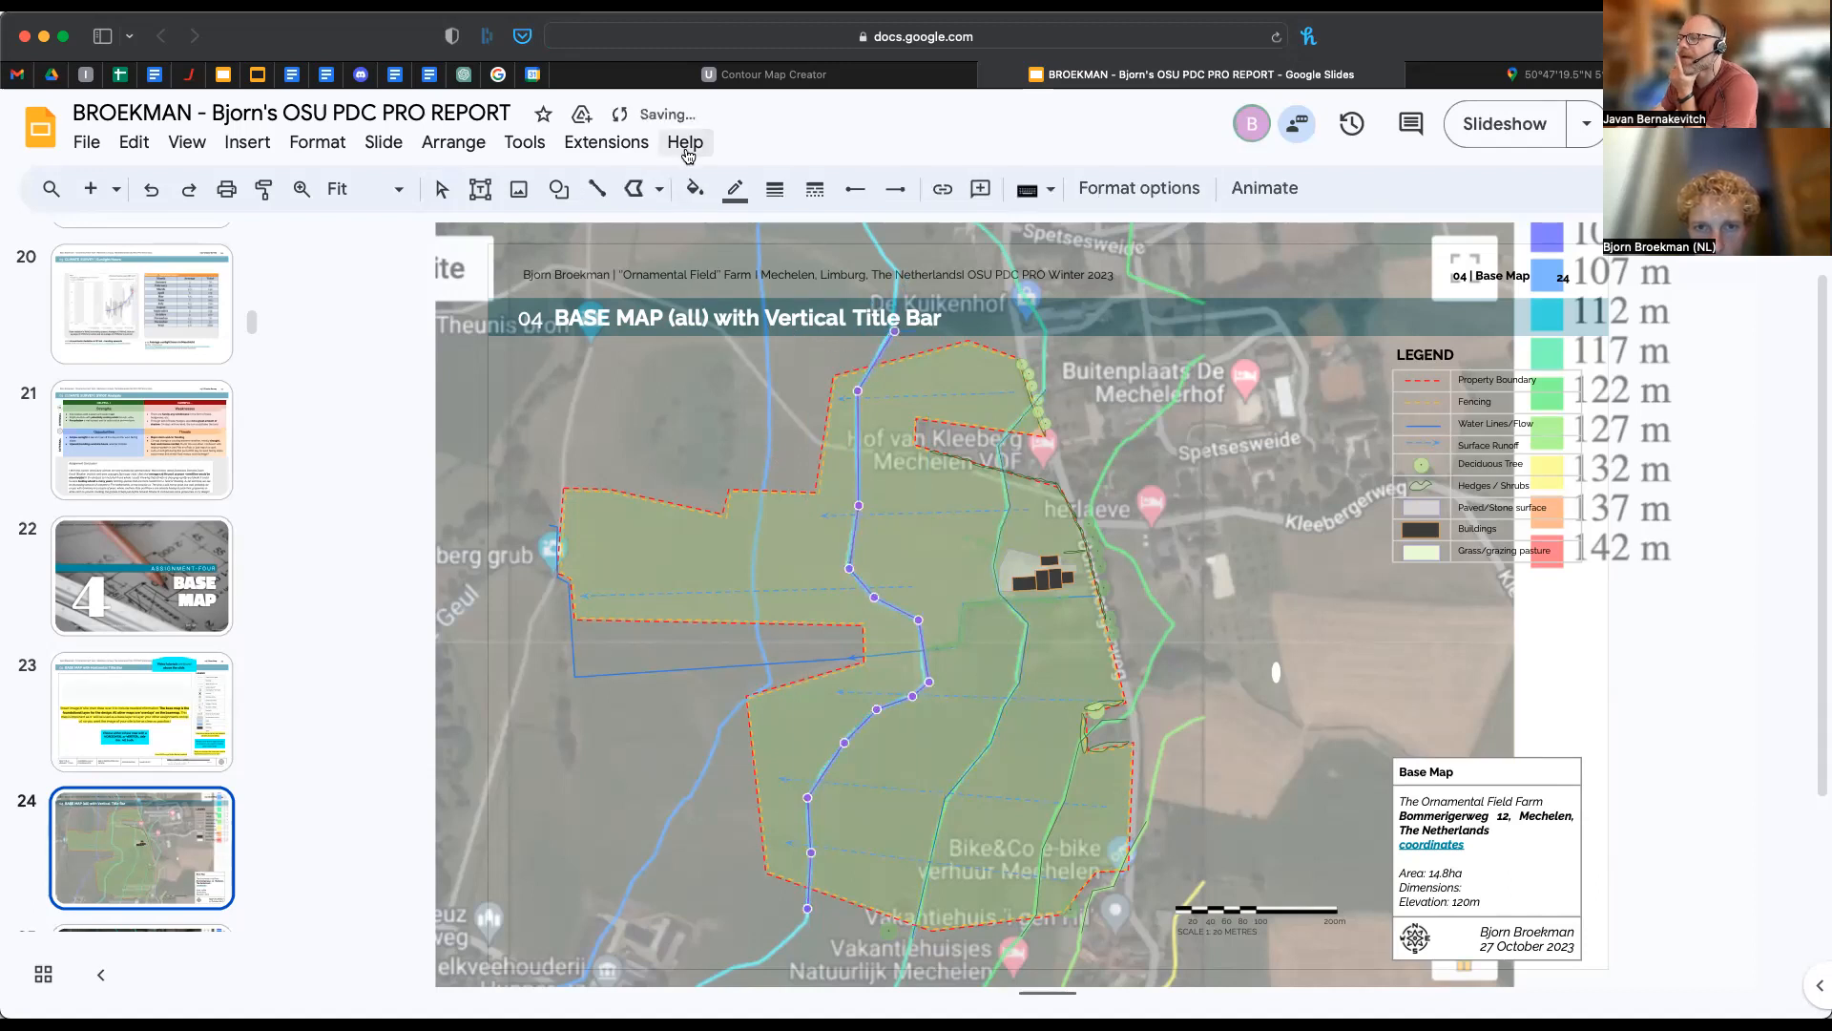
pyautogui.press('Escape')
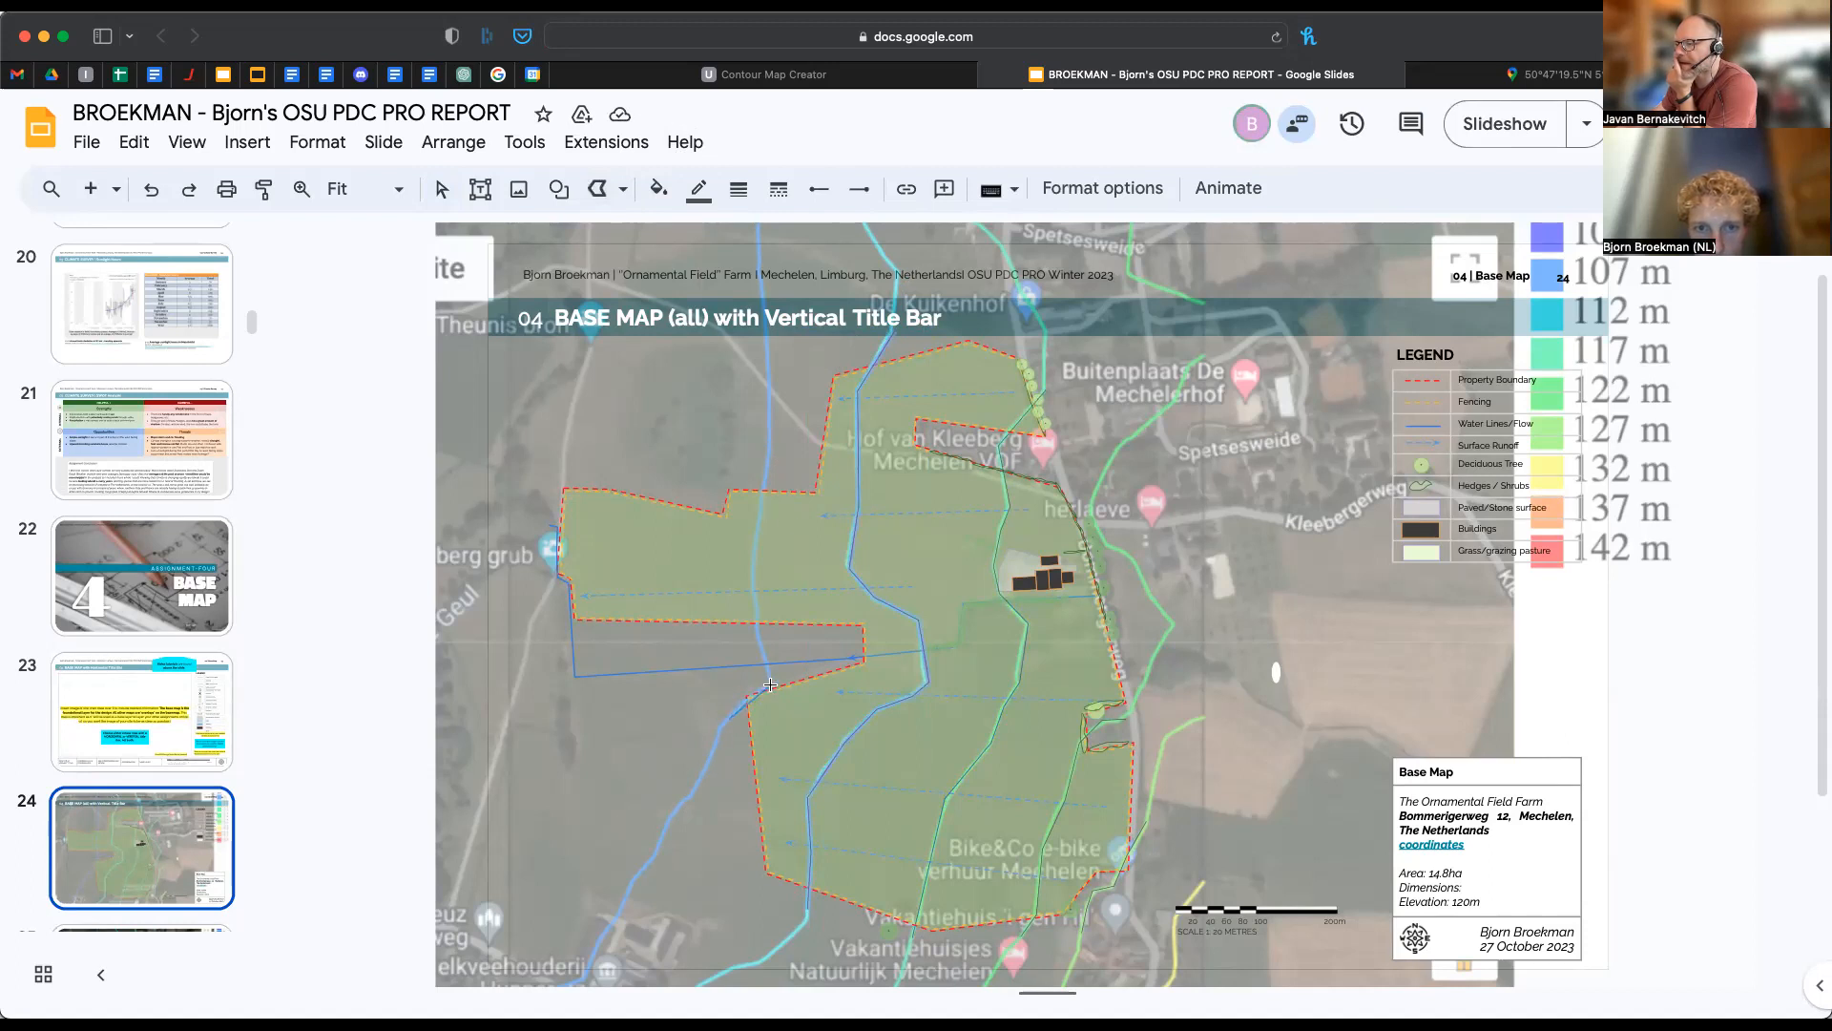
# - Trace the blue contour line across the farm's western field with a polyline and deselect it
pyautogui.click(749, 585)
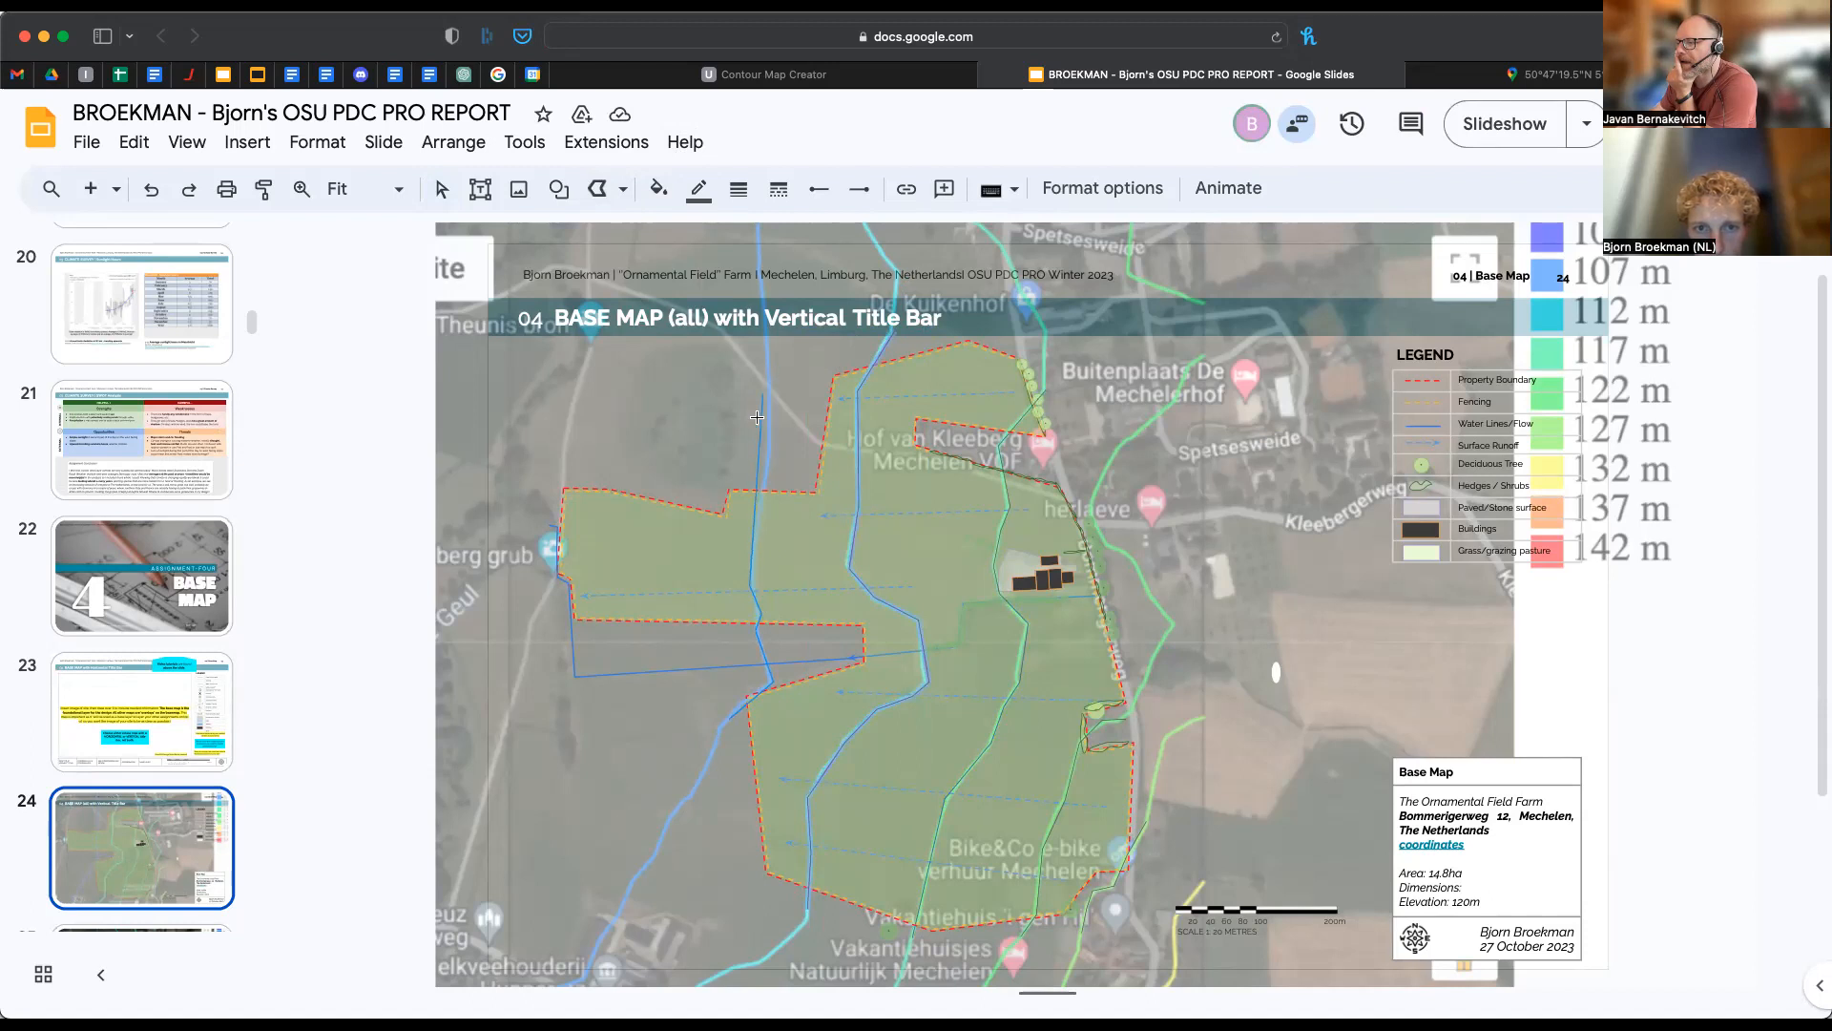
pyautogui.doubleClick(767, 468)
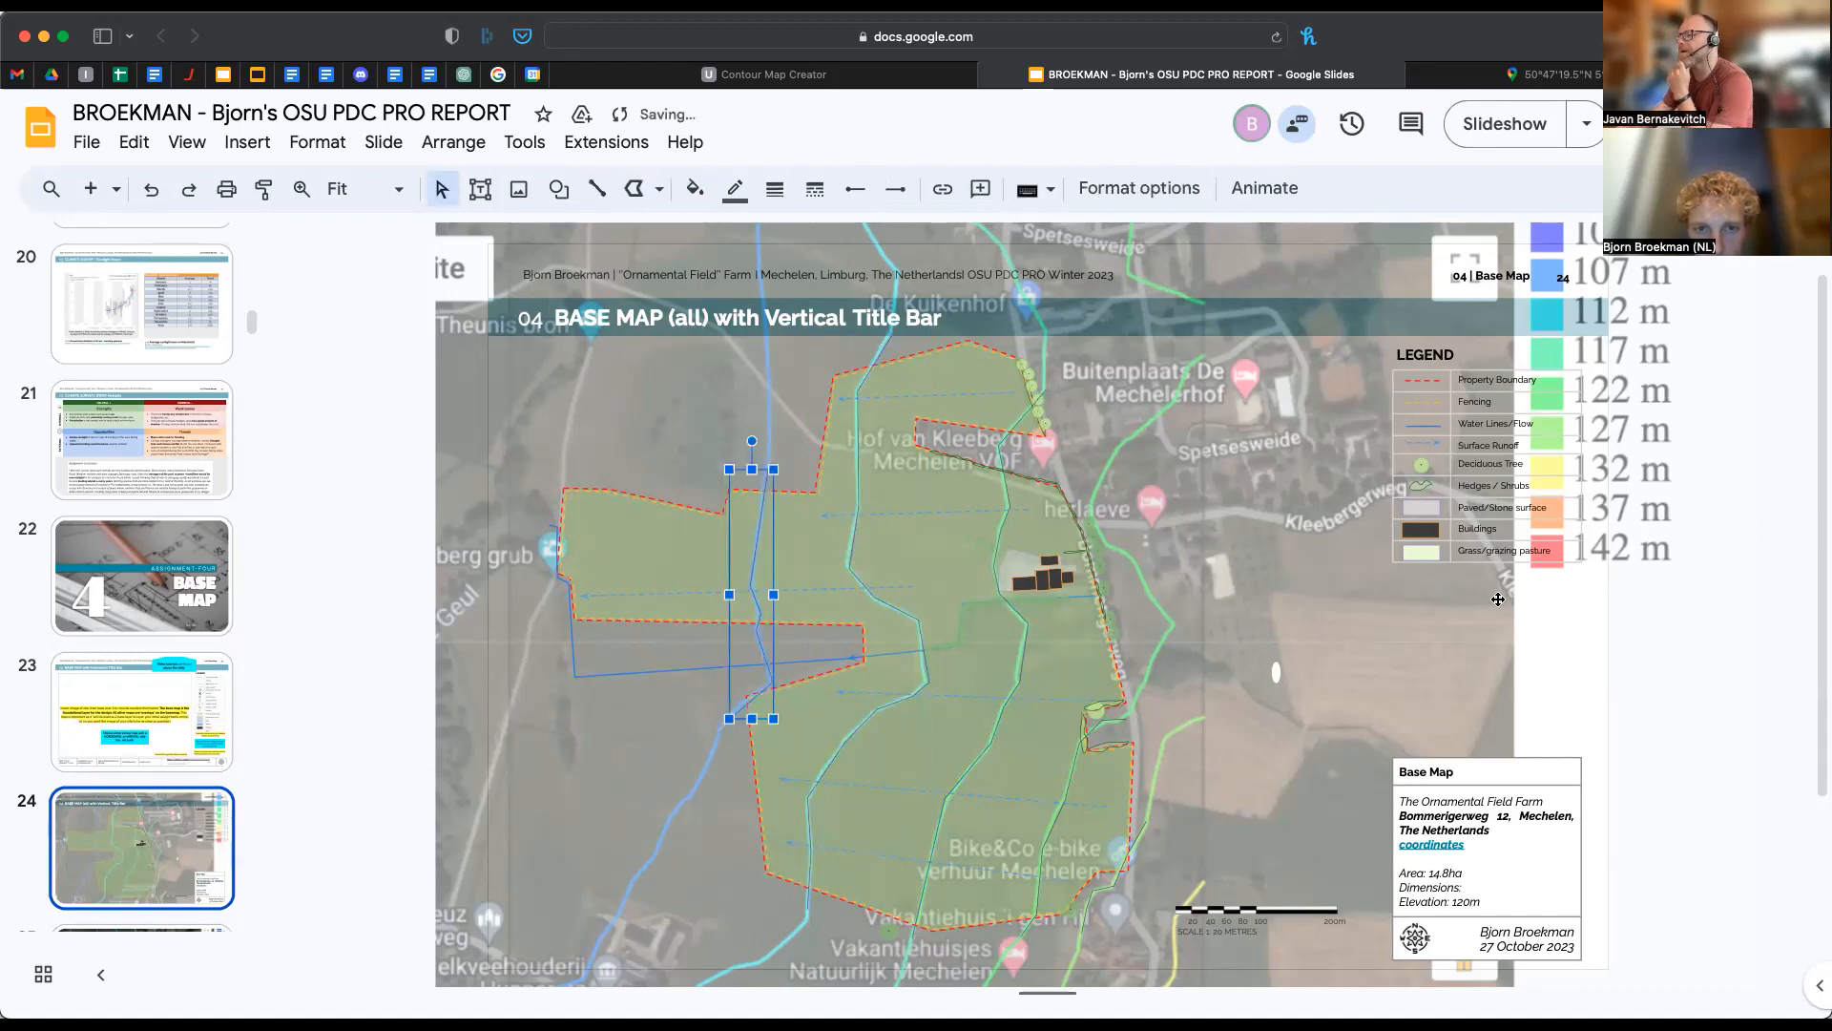
pyautogui.click(1759, 694)
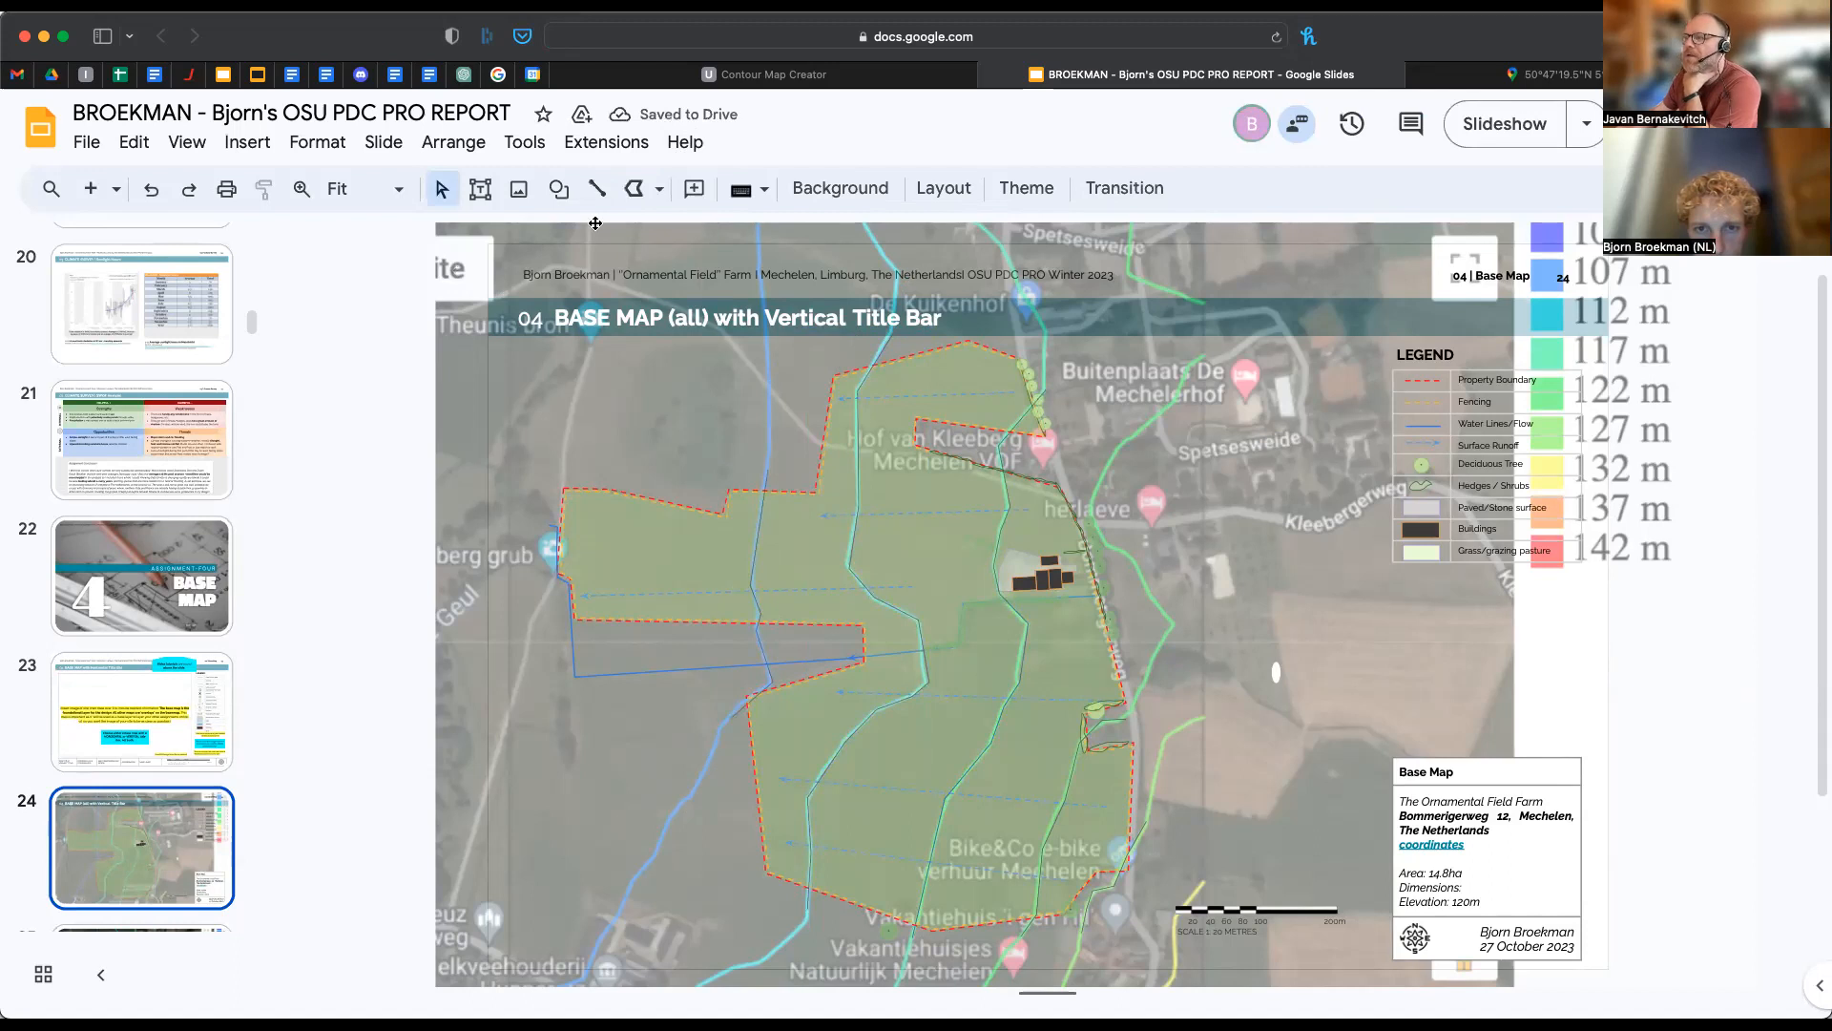
# - Add a small text box reading "128 m" beside the contour line just outside the southeastern boundary
pyautogui.click(480, 188)
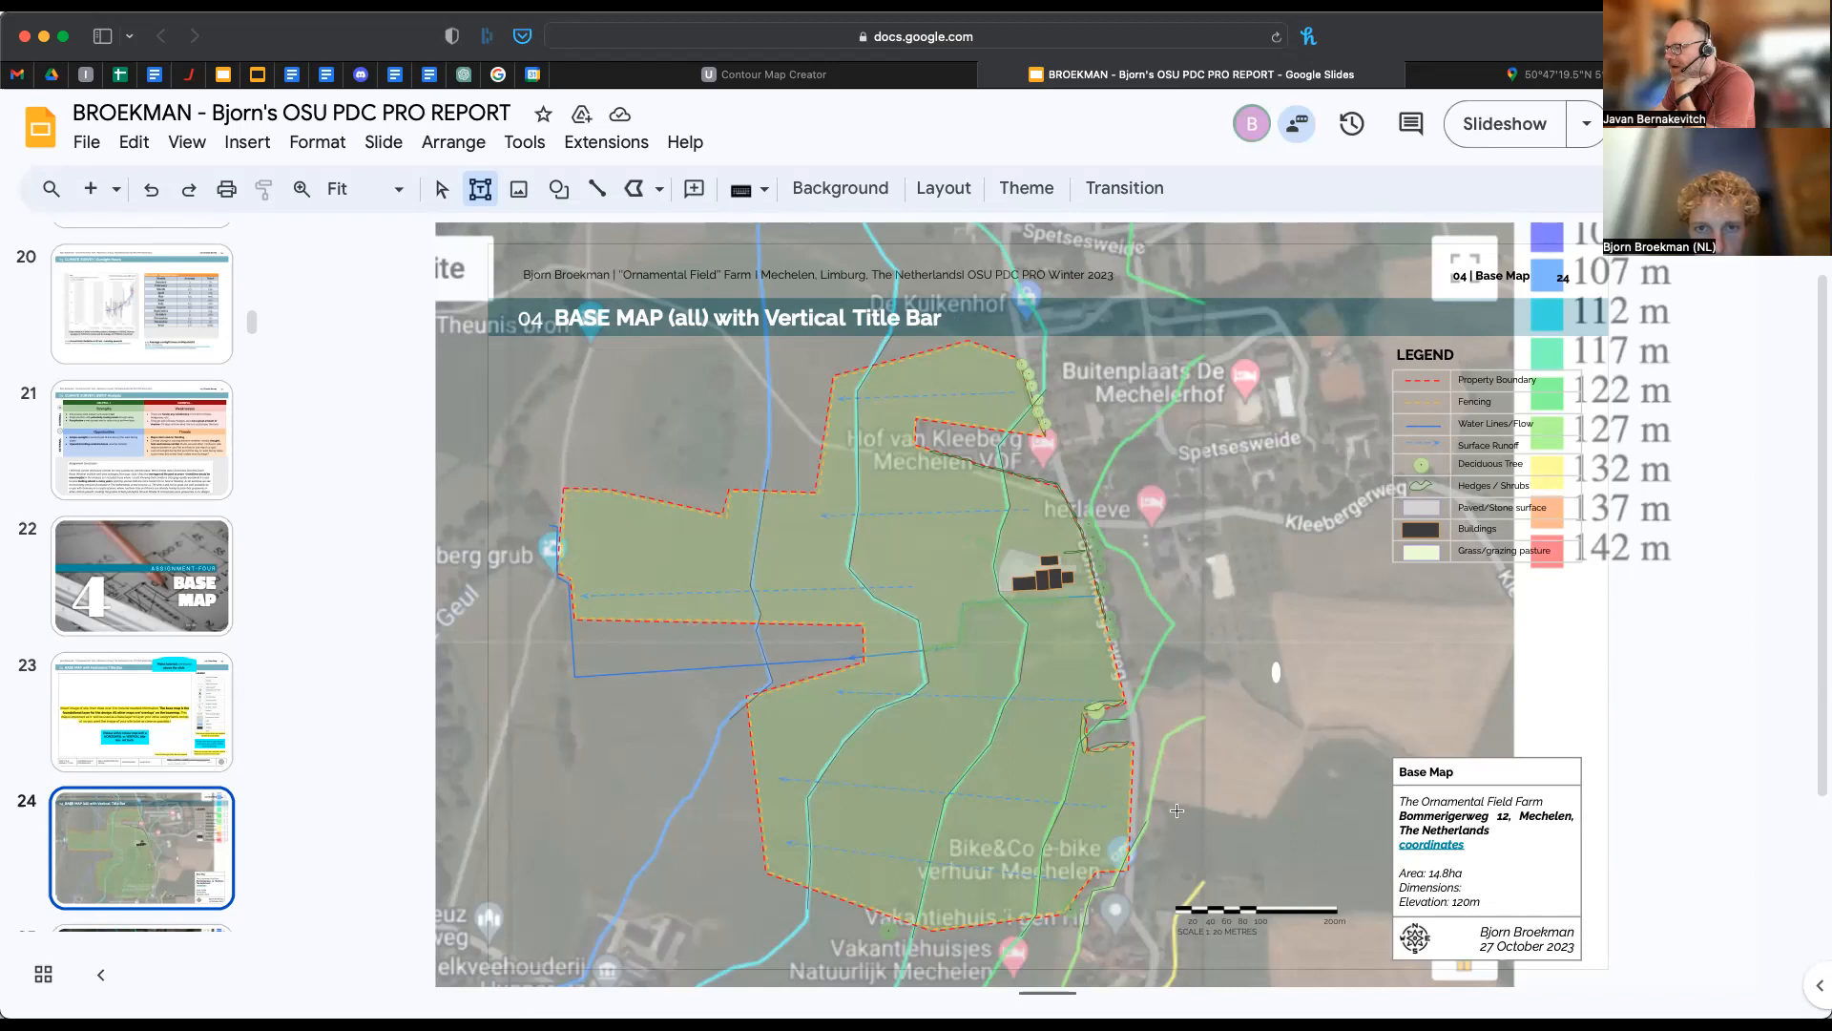
pyautogui.moveTo(1146, 803); pyautogui.dragTo(1196, 827)
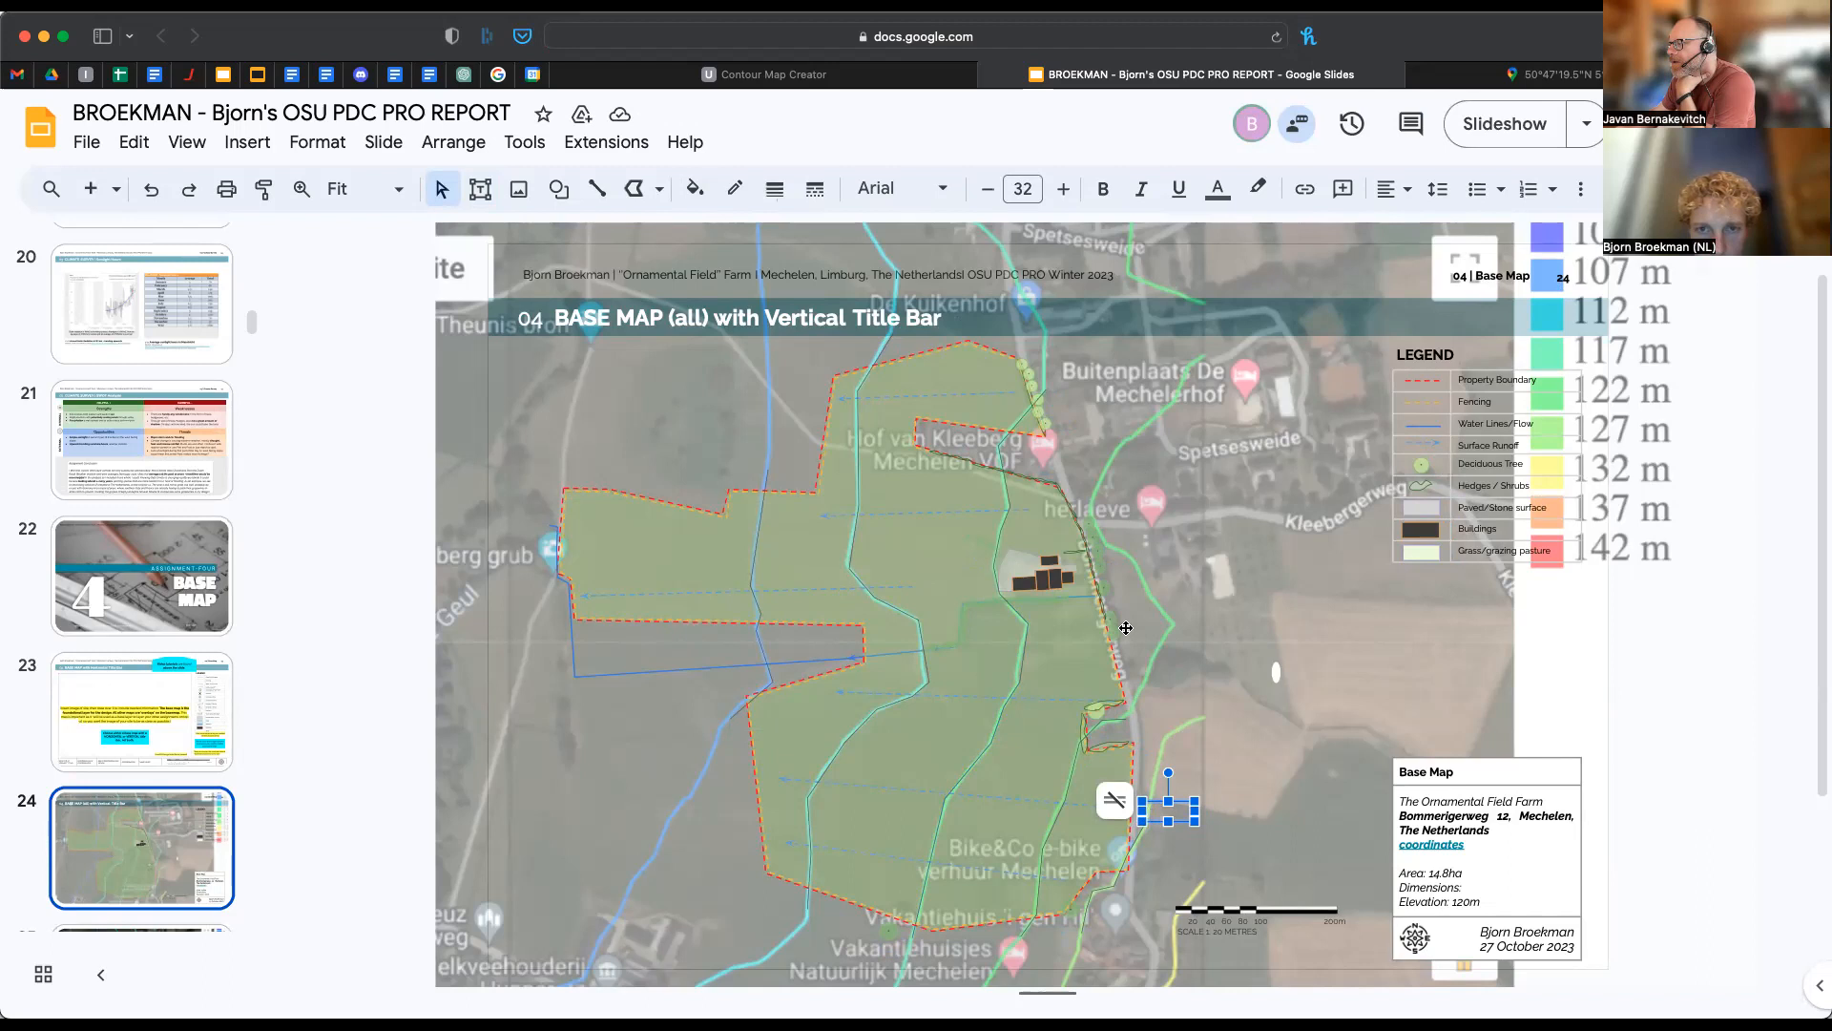
pyautogui.write('128 m')
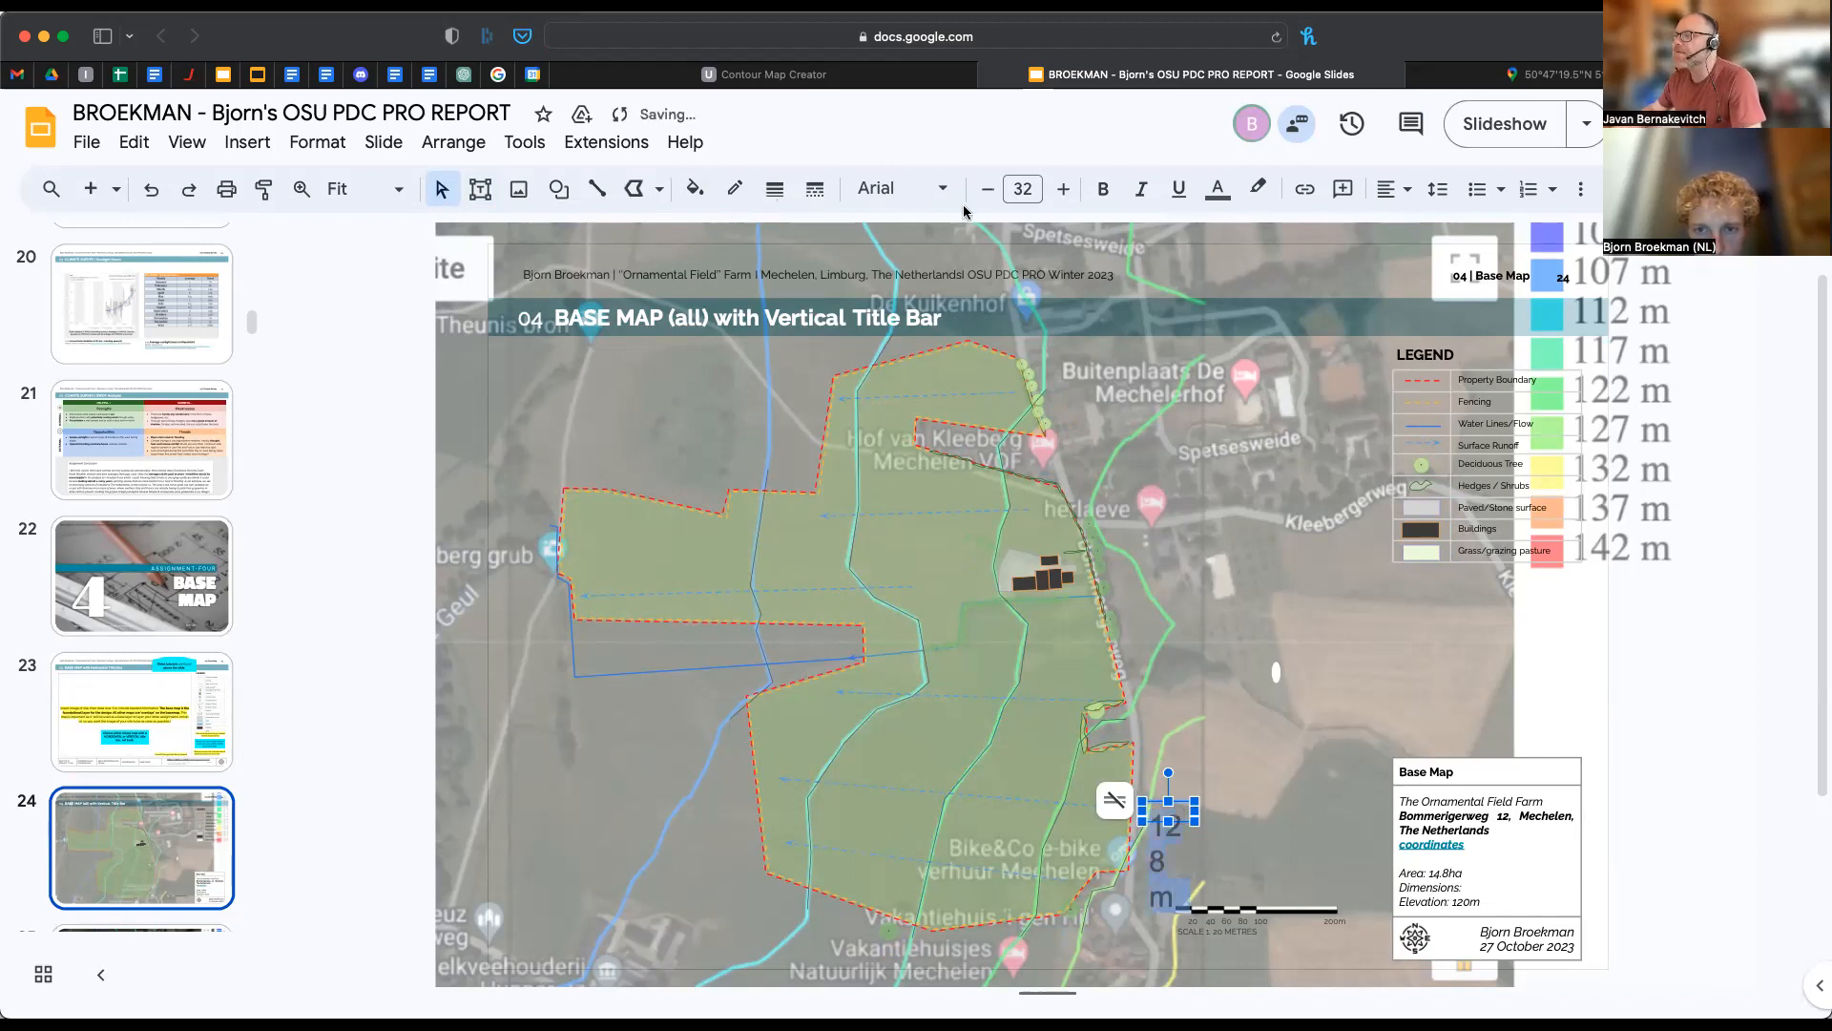
# - Set the elevation label's font size to 14 and its text color to black
pyautogui.click(989, 189)
pyautogui.click(989, 189)
pyautogui.click(989, 189)
pyautogui.click(989, 189)
pyautogui.click(989, 189)
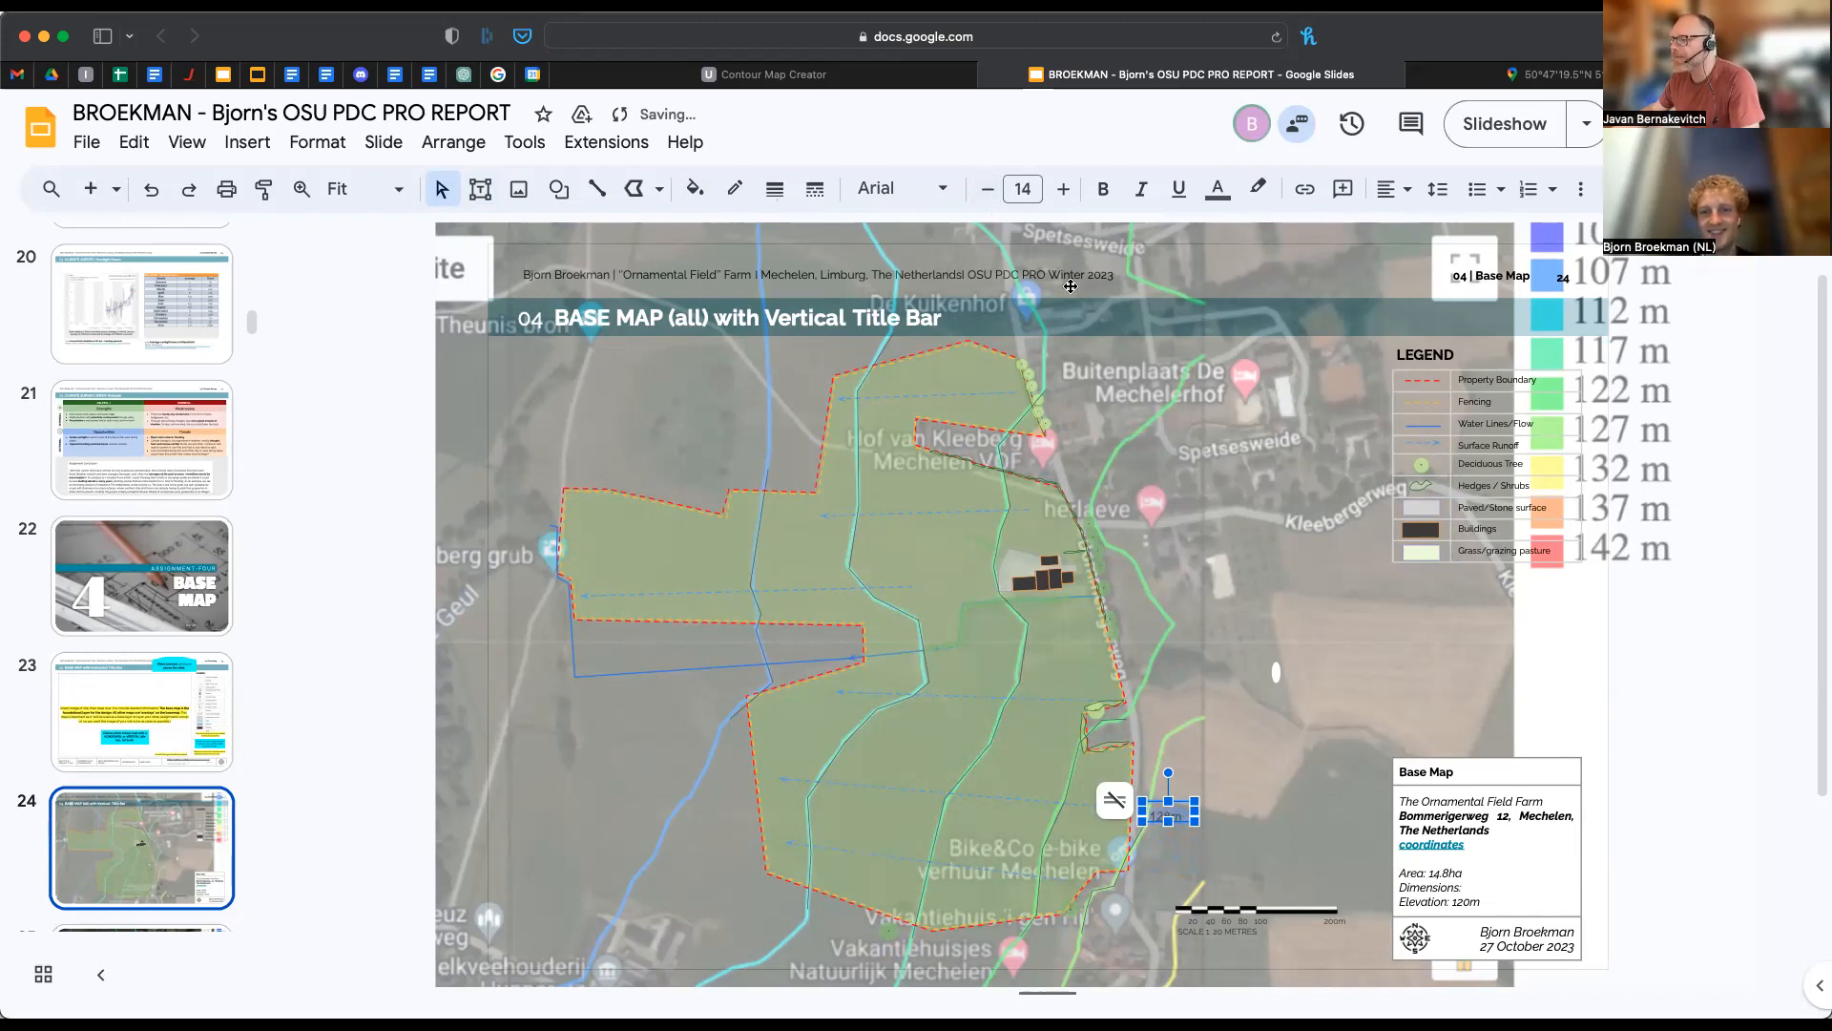
pyautogui.click(1218, 189)
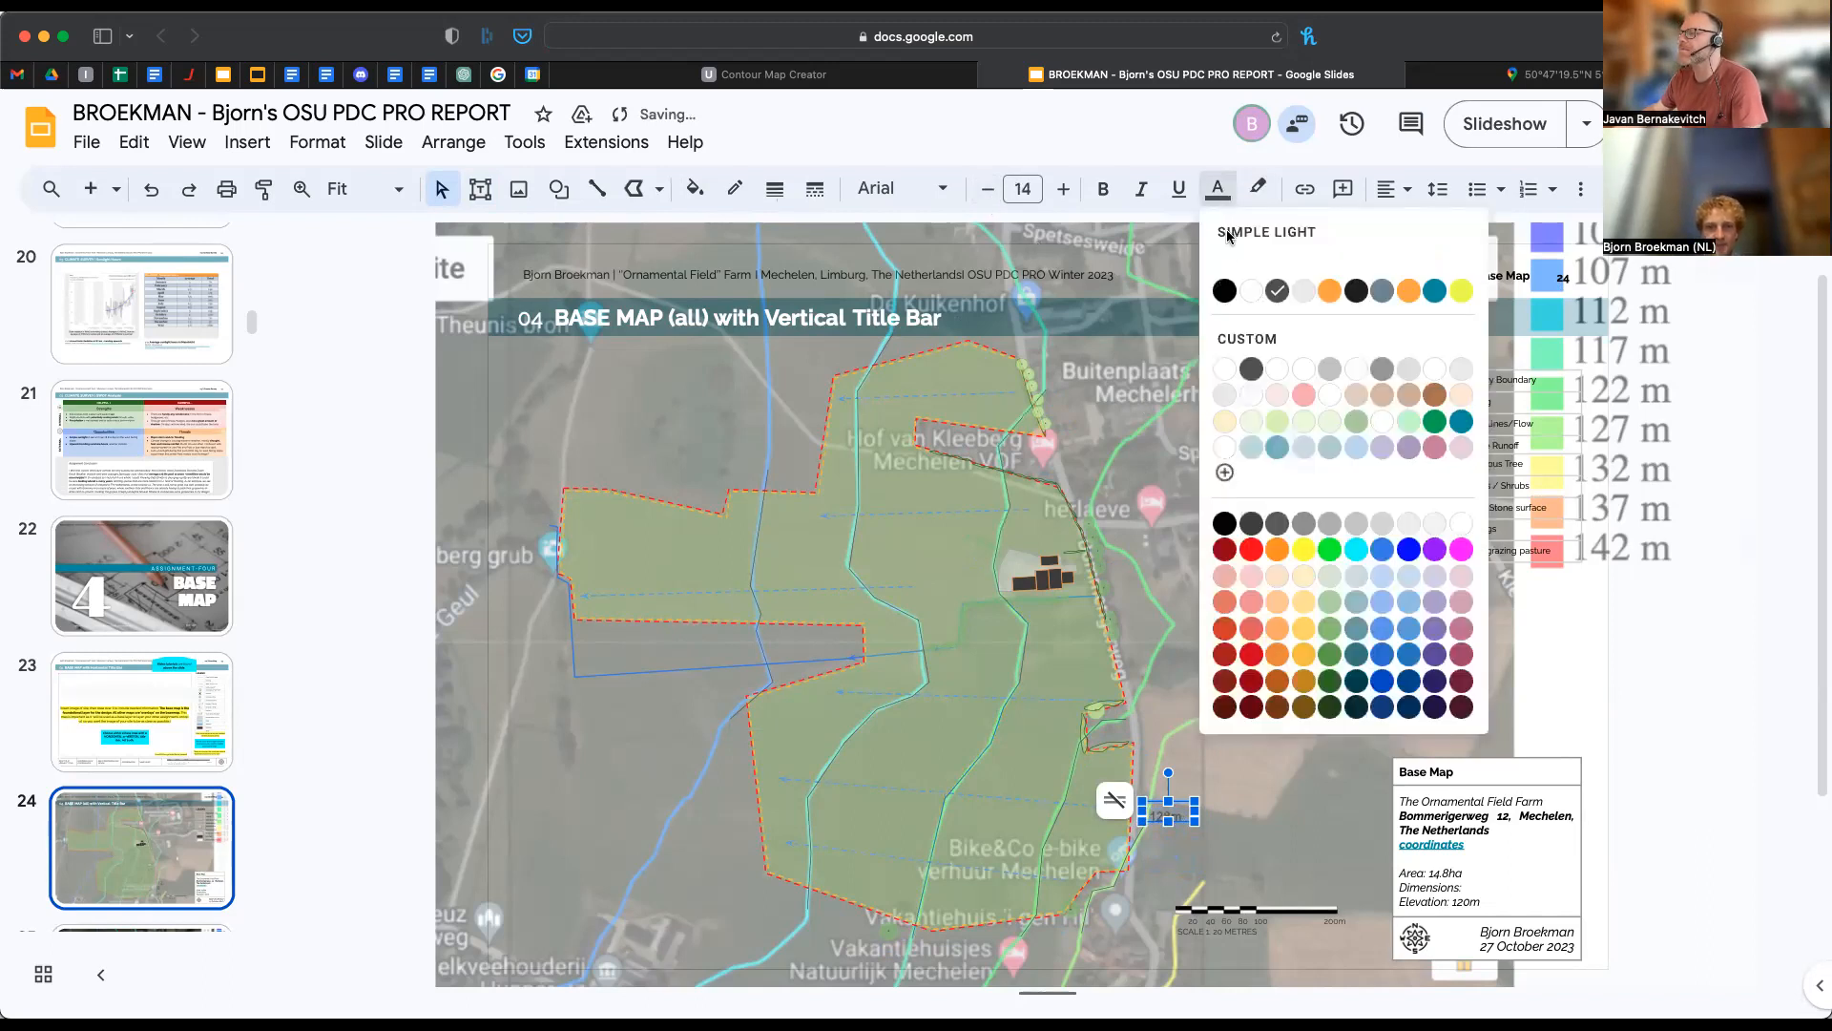
pyautogui.click(1224, 293)
pyautogui.hotkey('ctrl', 'v')
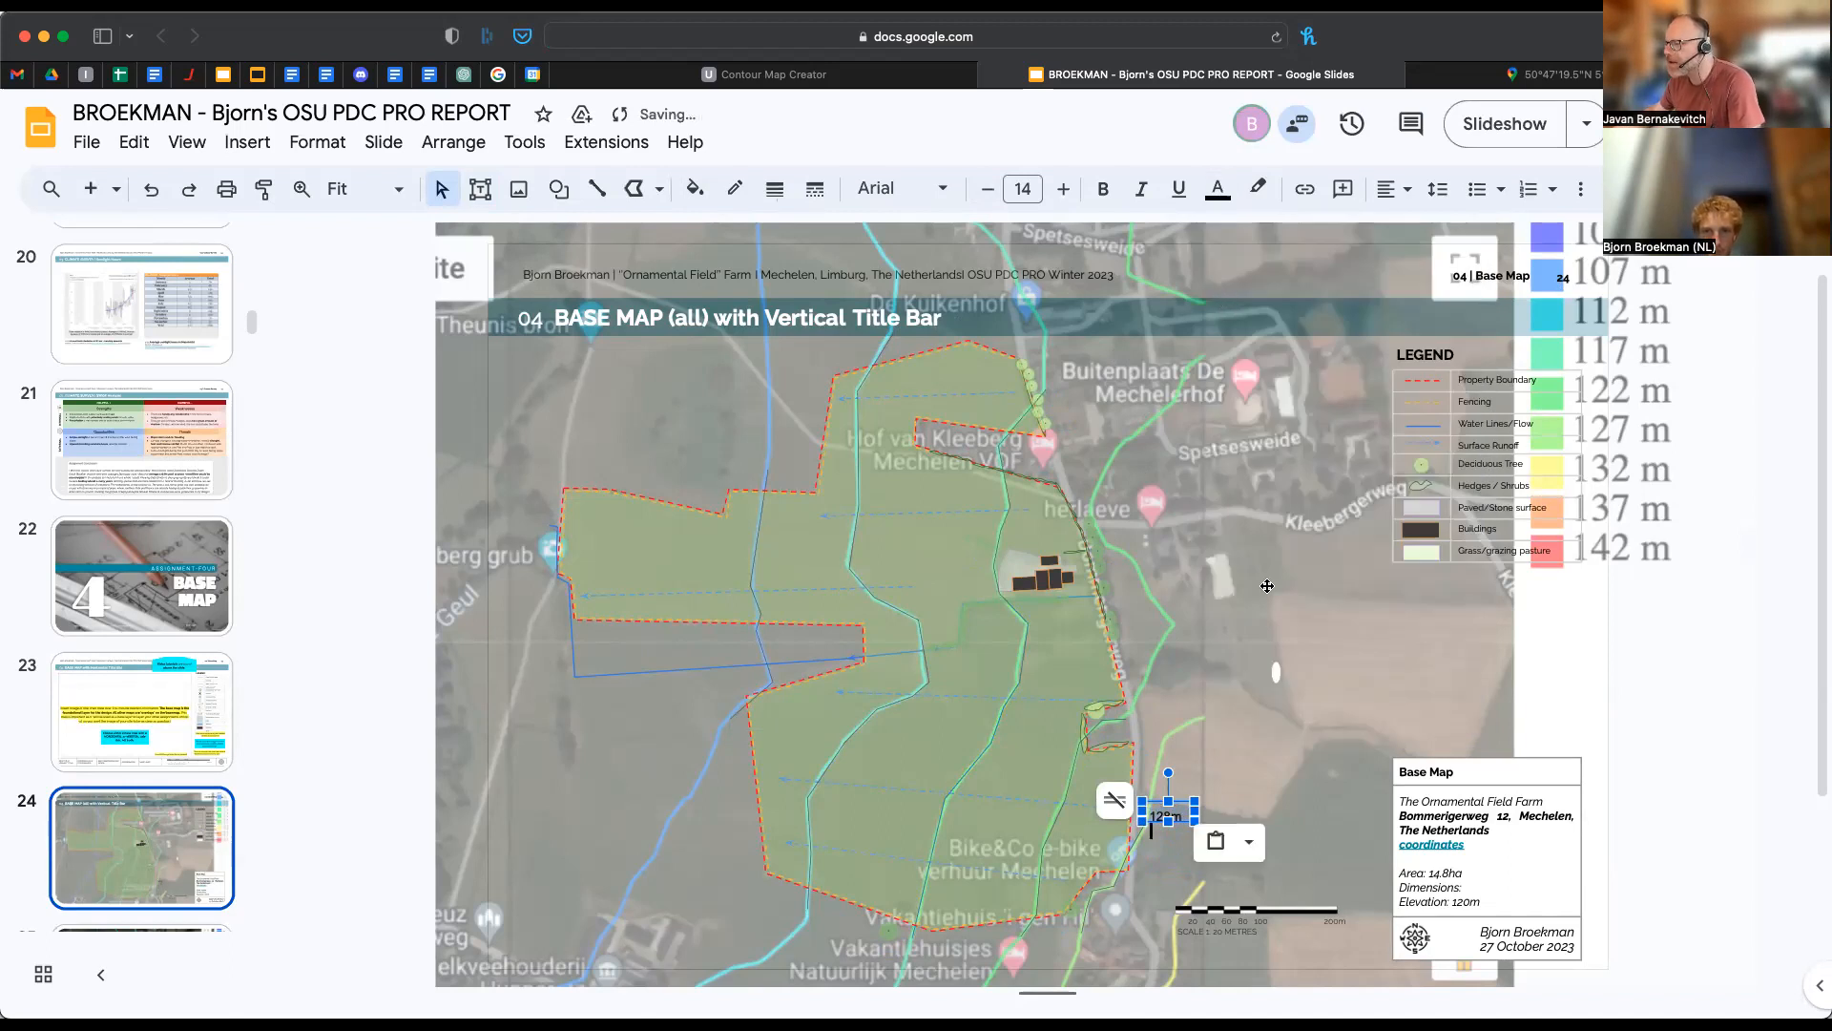
pyautogui.click(1177, 844)
pyautogui.click(1169, 819)
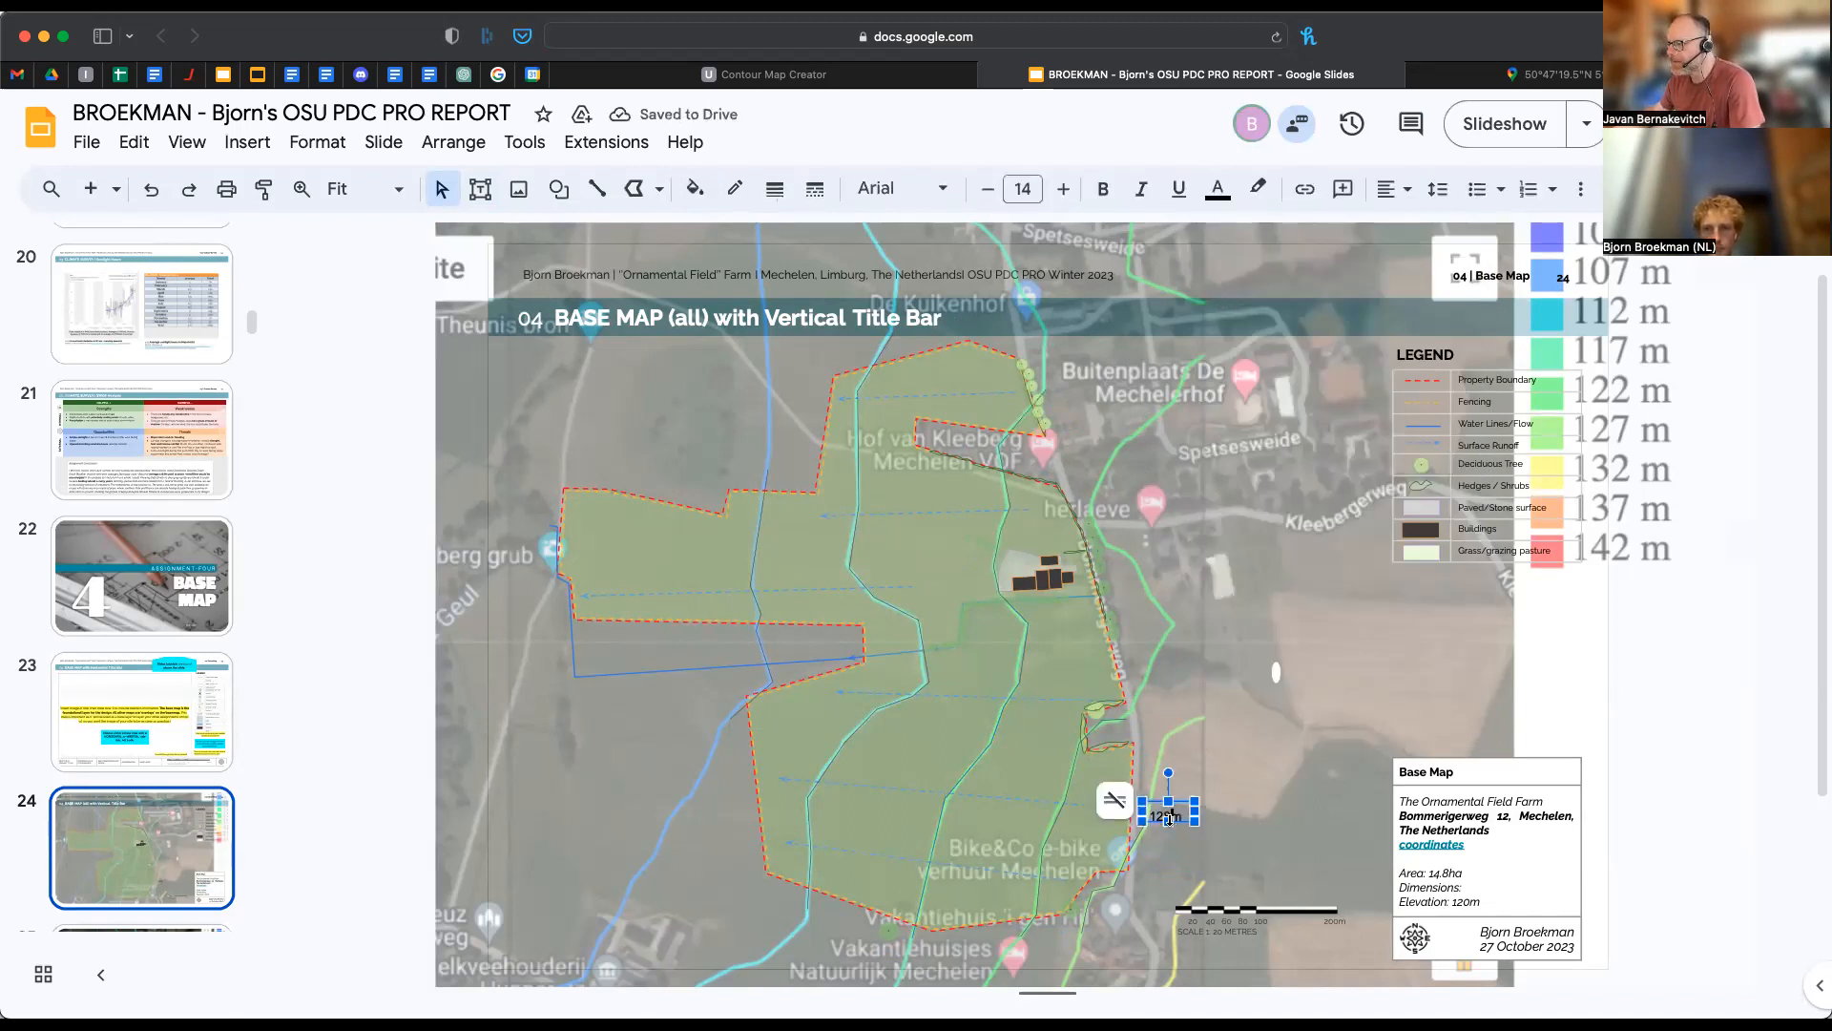
# - Copy the elevation label north beside the next contour line at the eastern notch, and change the original southeastern label to 127m
pyautogui.moveTo(1169, 818); pyautogui.dragTo(1165, 698)
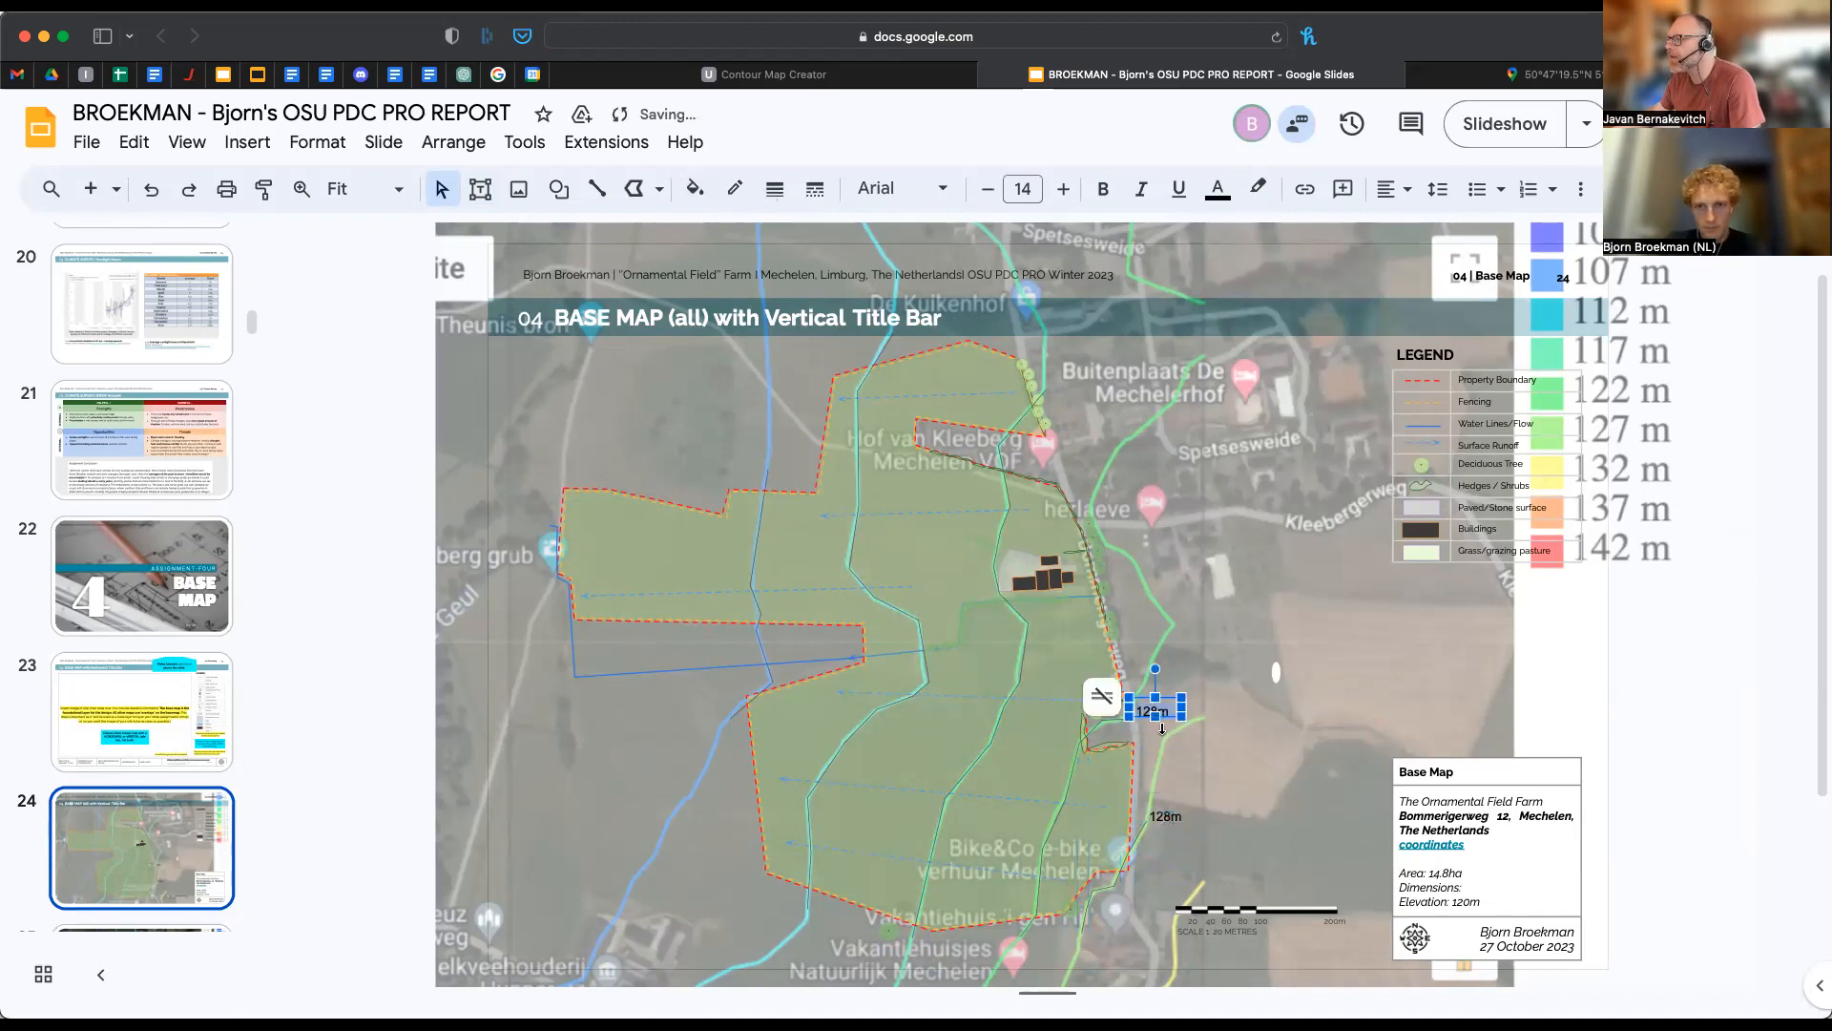
pyautogui.click(1162, 818)
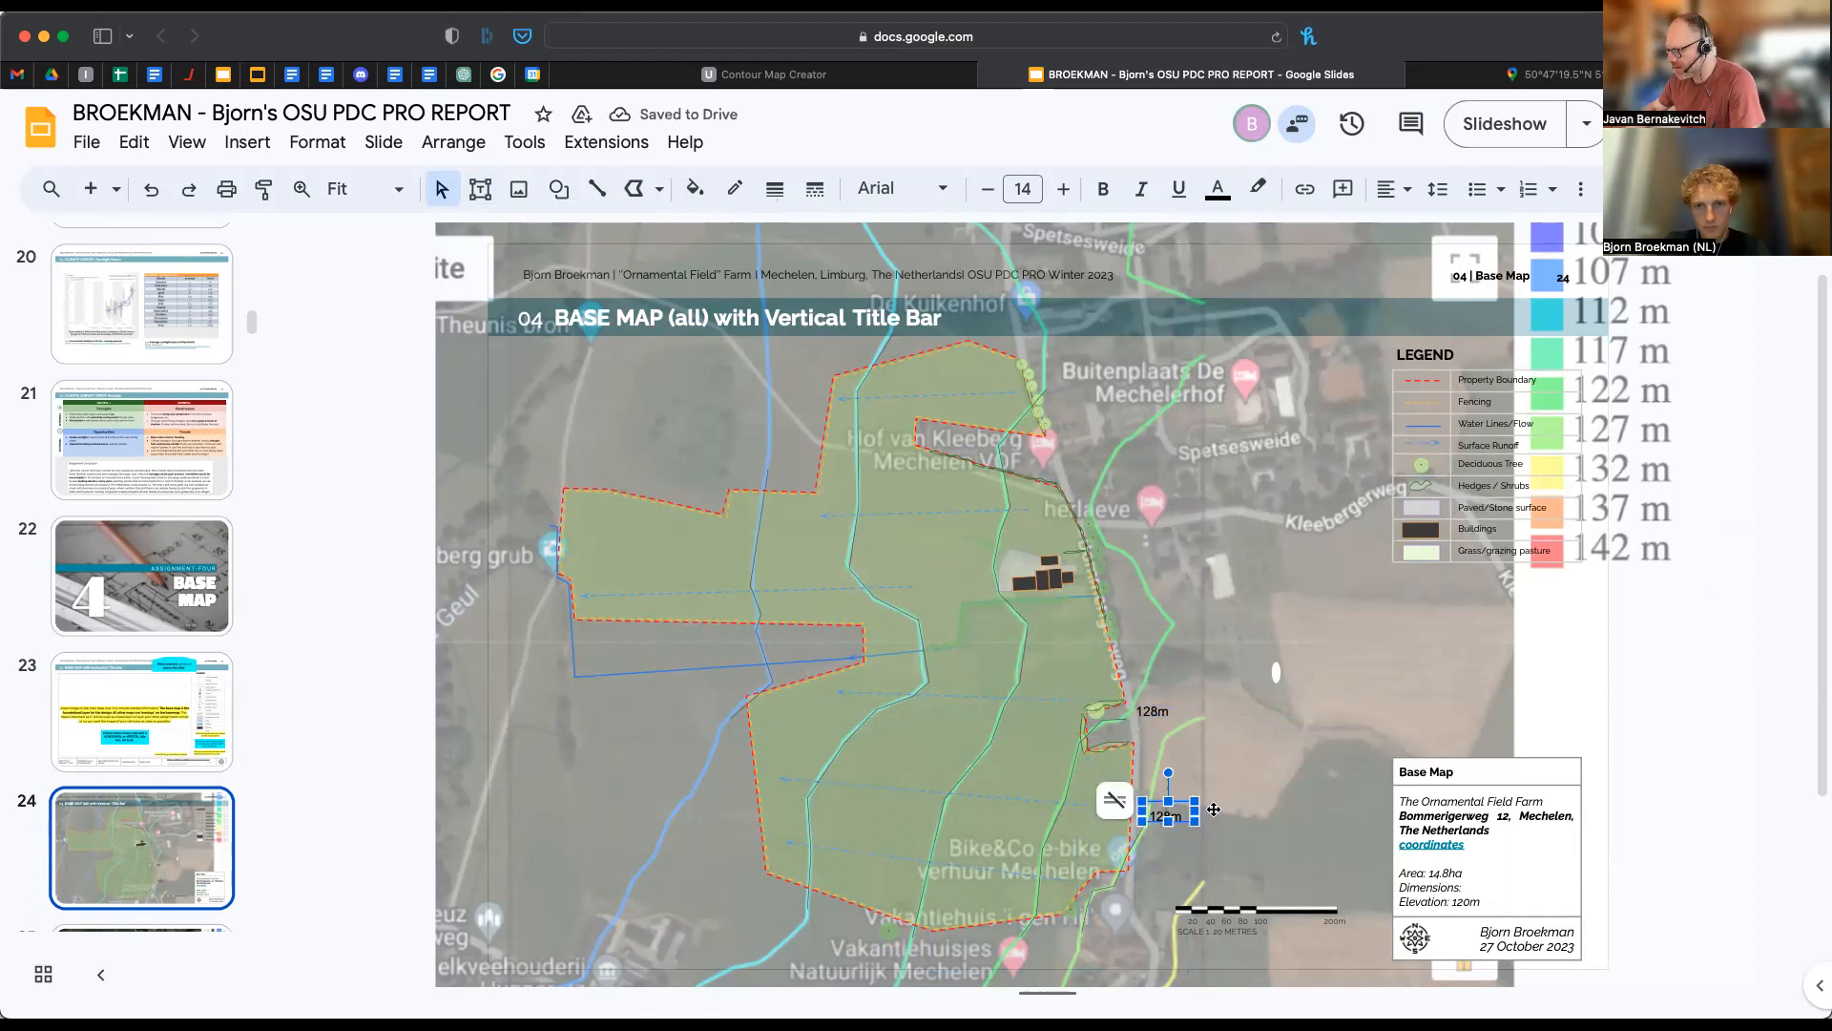
pyautogui.press('BackSpace')
pyautogui.write('7')
# - Change the copied elevation label beside the eastern notch to 122m
pyautogui.click(1155, 709)
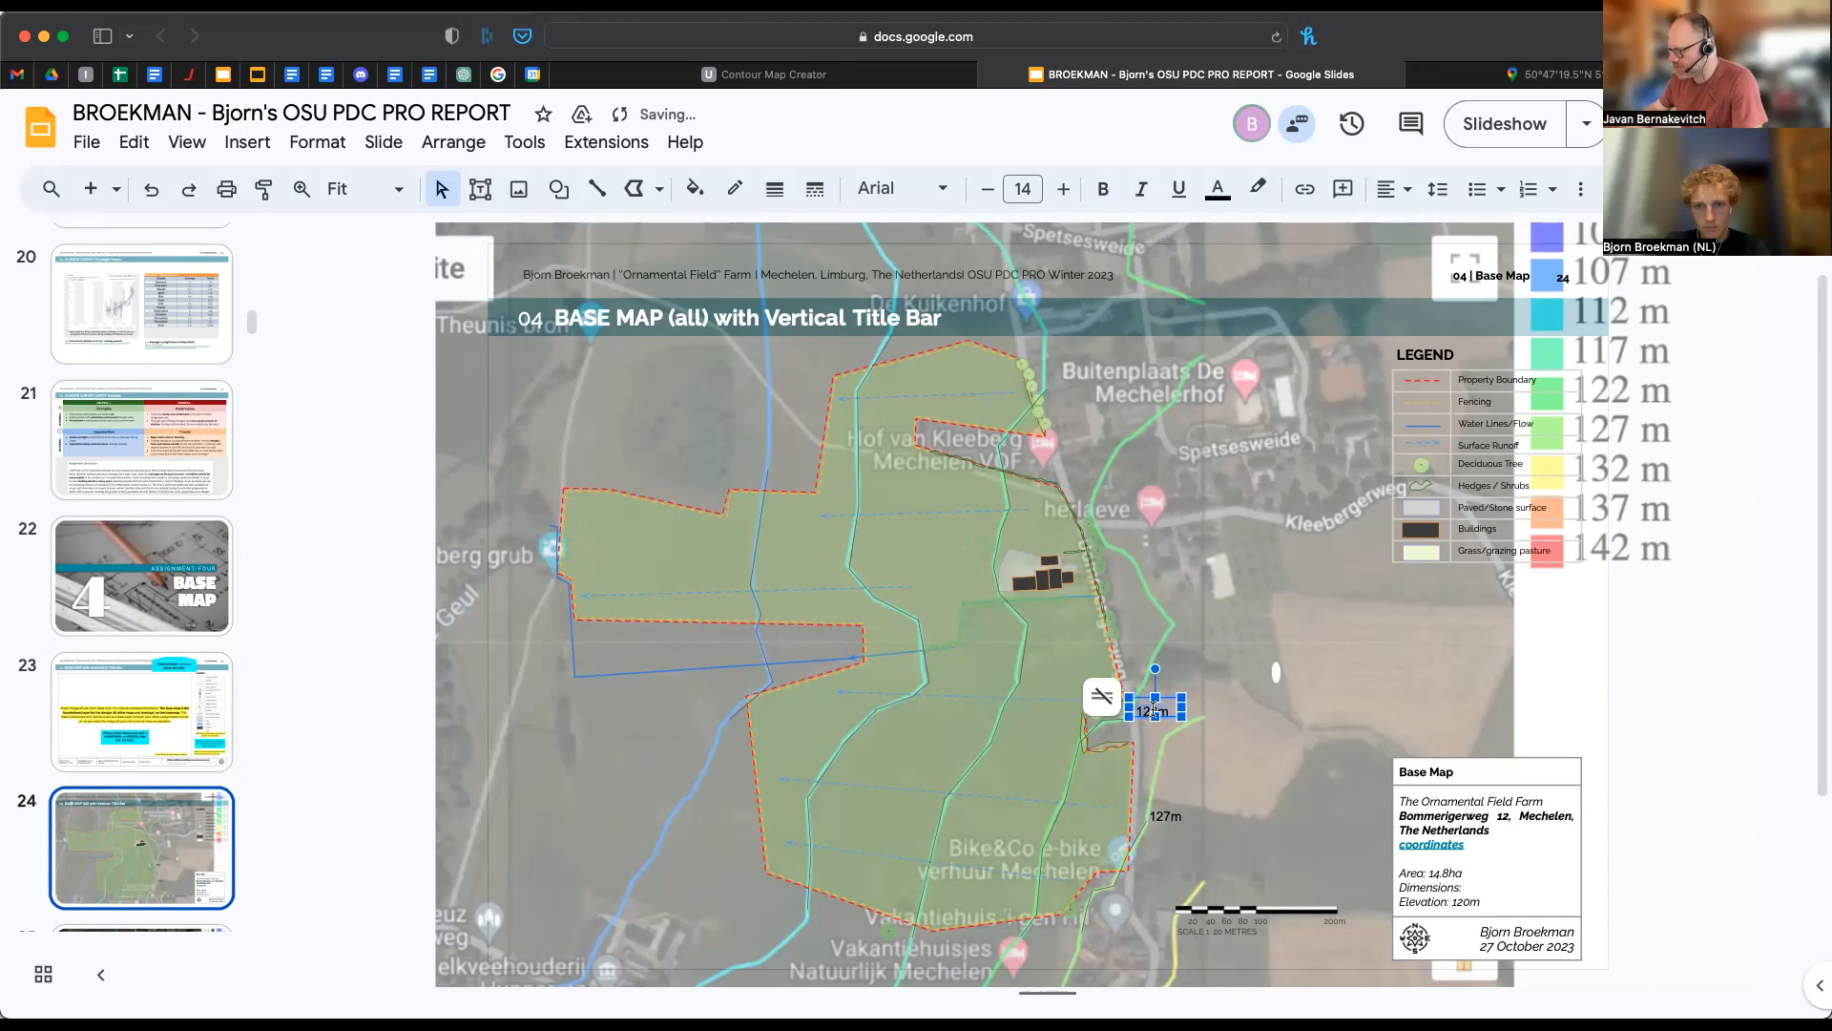
pyautogui.press('BackSpace')
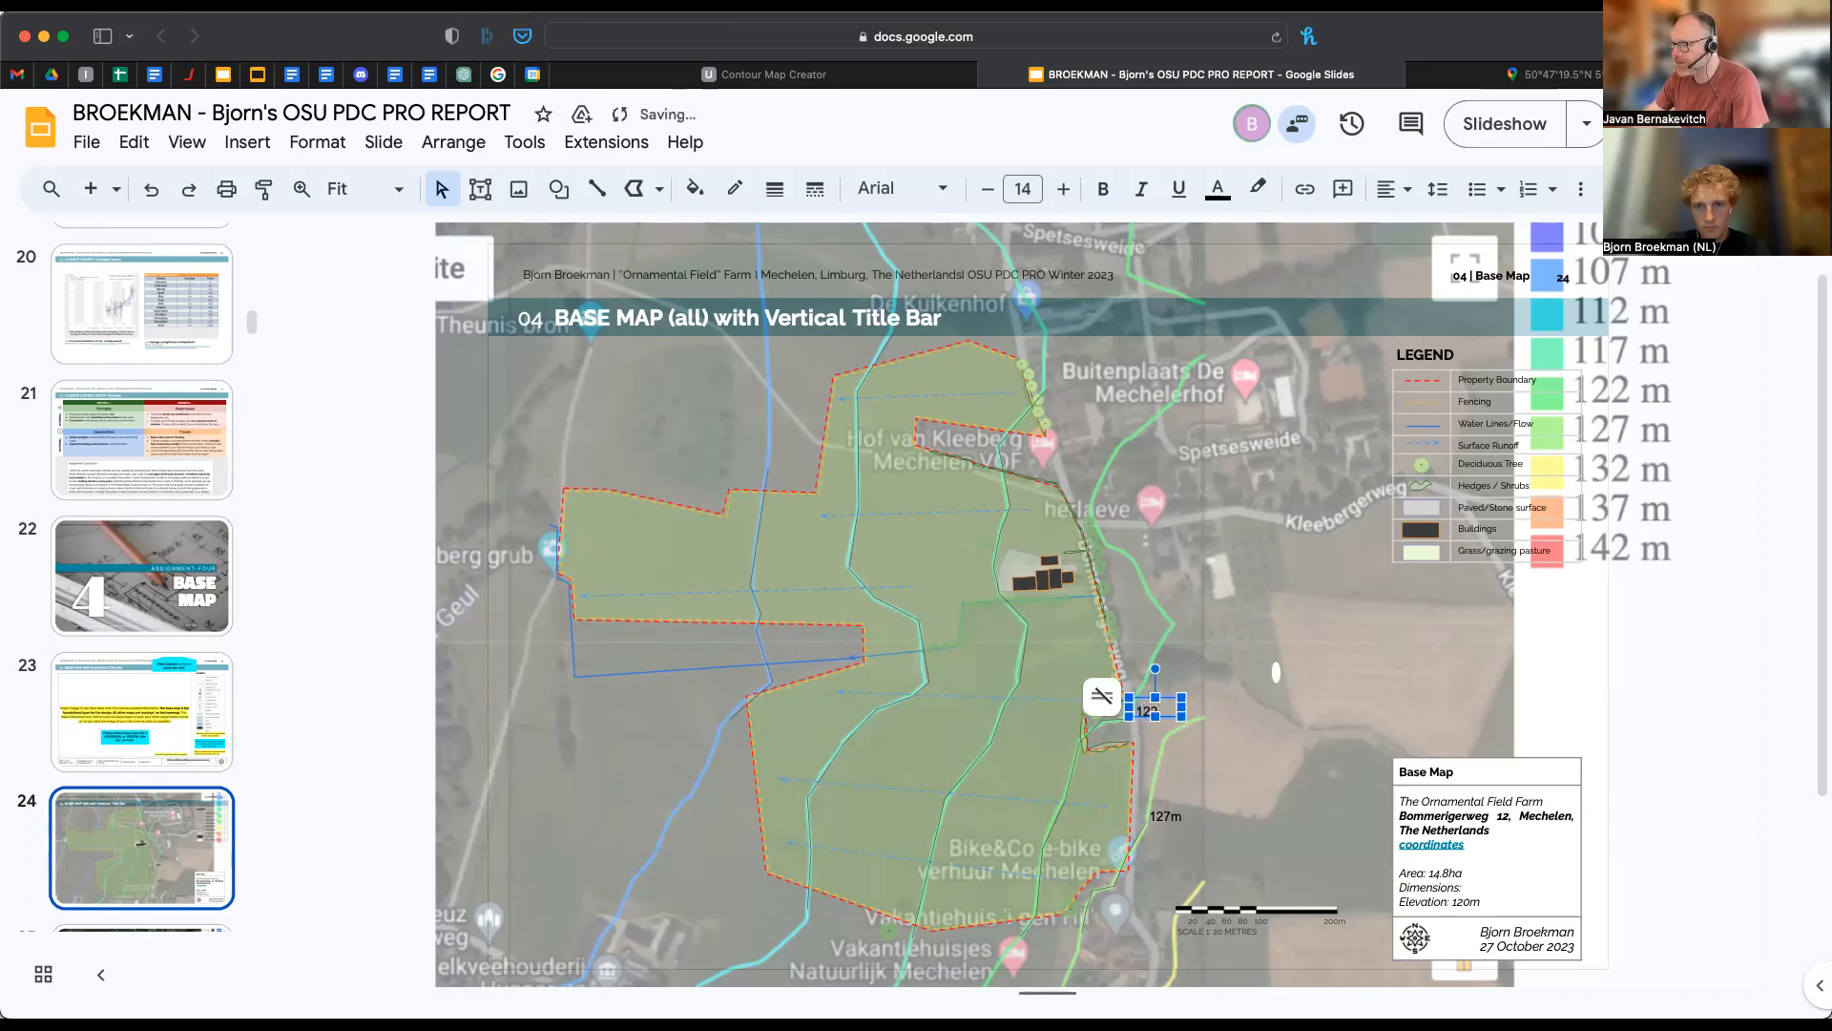
pyautogui.click(1251, 687)
# - Place a copy of the elevation label at the next contour line's northern end outside the northeastern boundary and change it to 117m
pyautogui.click(1153, 707)
pyautogui.moveTo(1172, 701); pyautogui.dragTo(1085, 376)
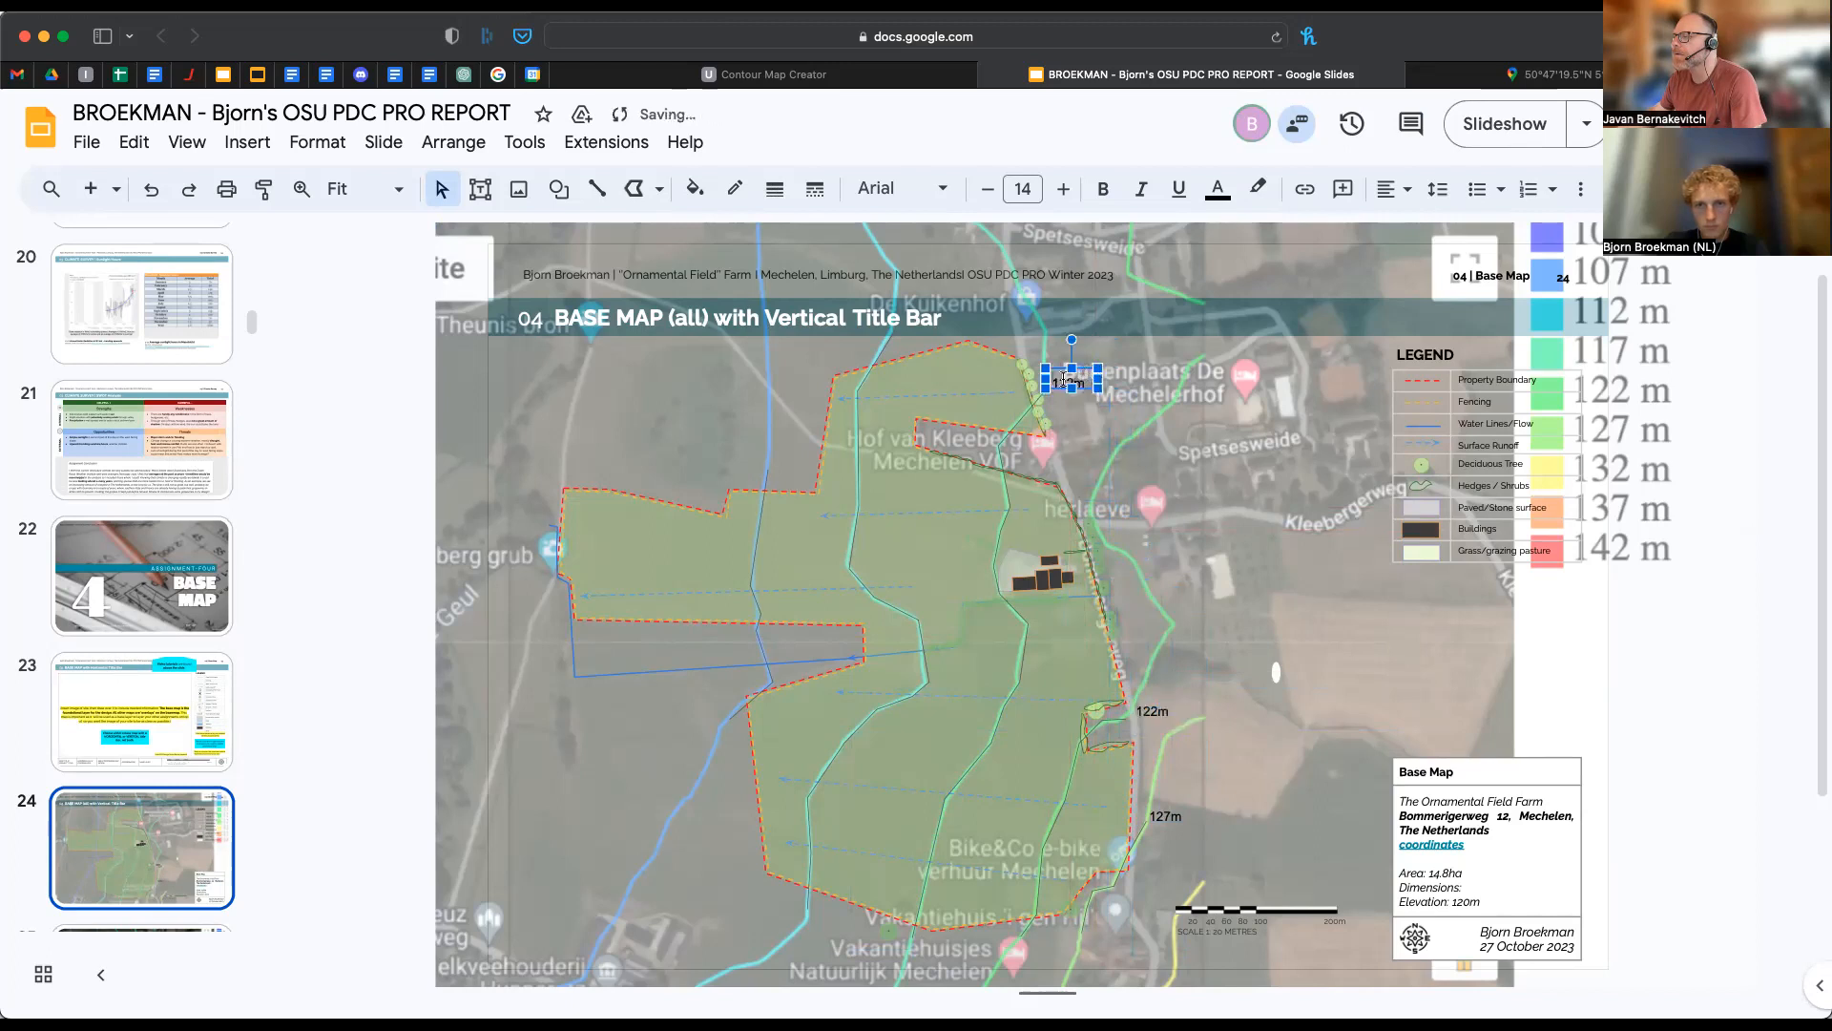
pyautogui.doubleClick(1066, 379)
pyautogui.write('117m')
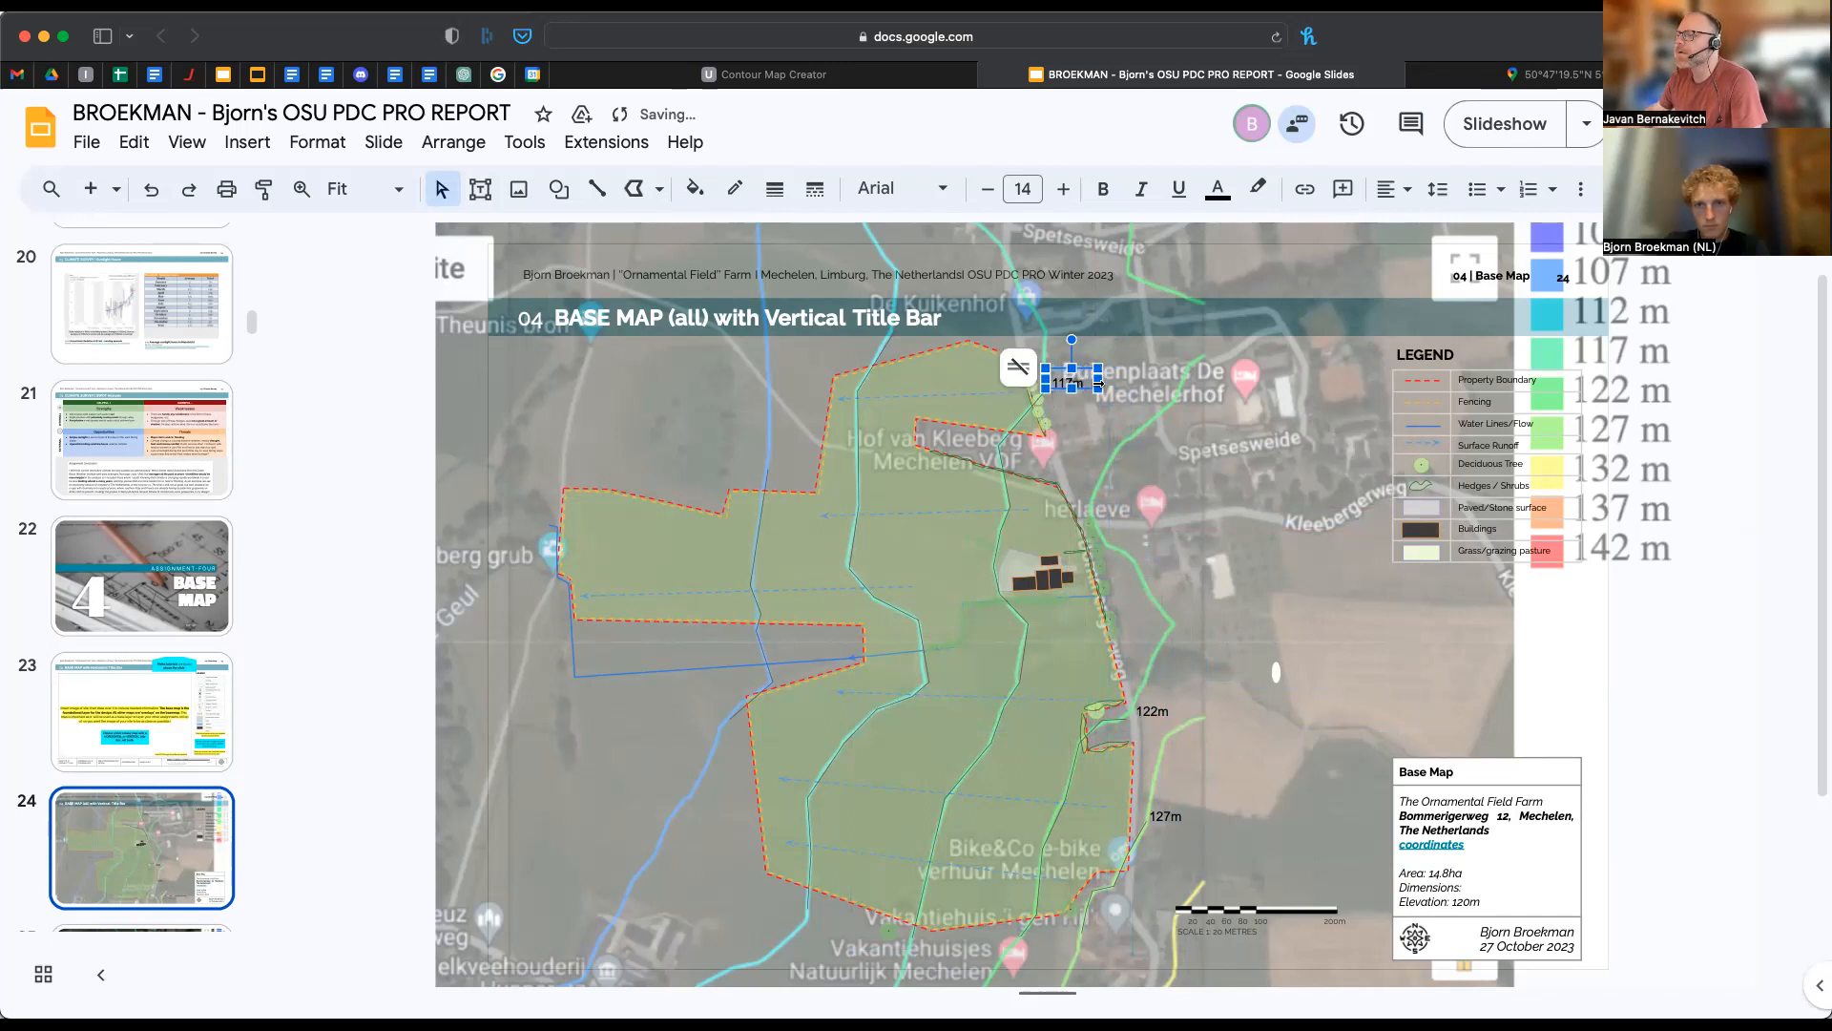
pyautogui.click(1137, 382)
# - Duplicate the 117m label, place the copy just outside the northern boundary beside the central contour line, and change it to 112m
pyautogui.click(1084, 371)
pyautogui.hotkey('ctrl', 'd')
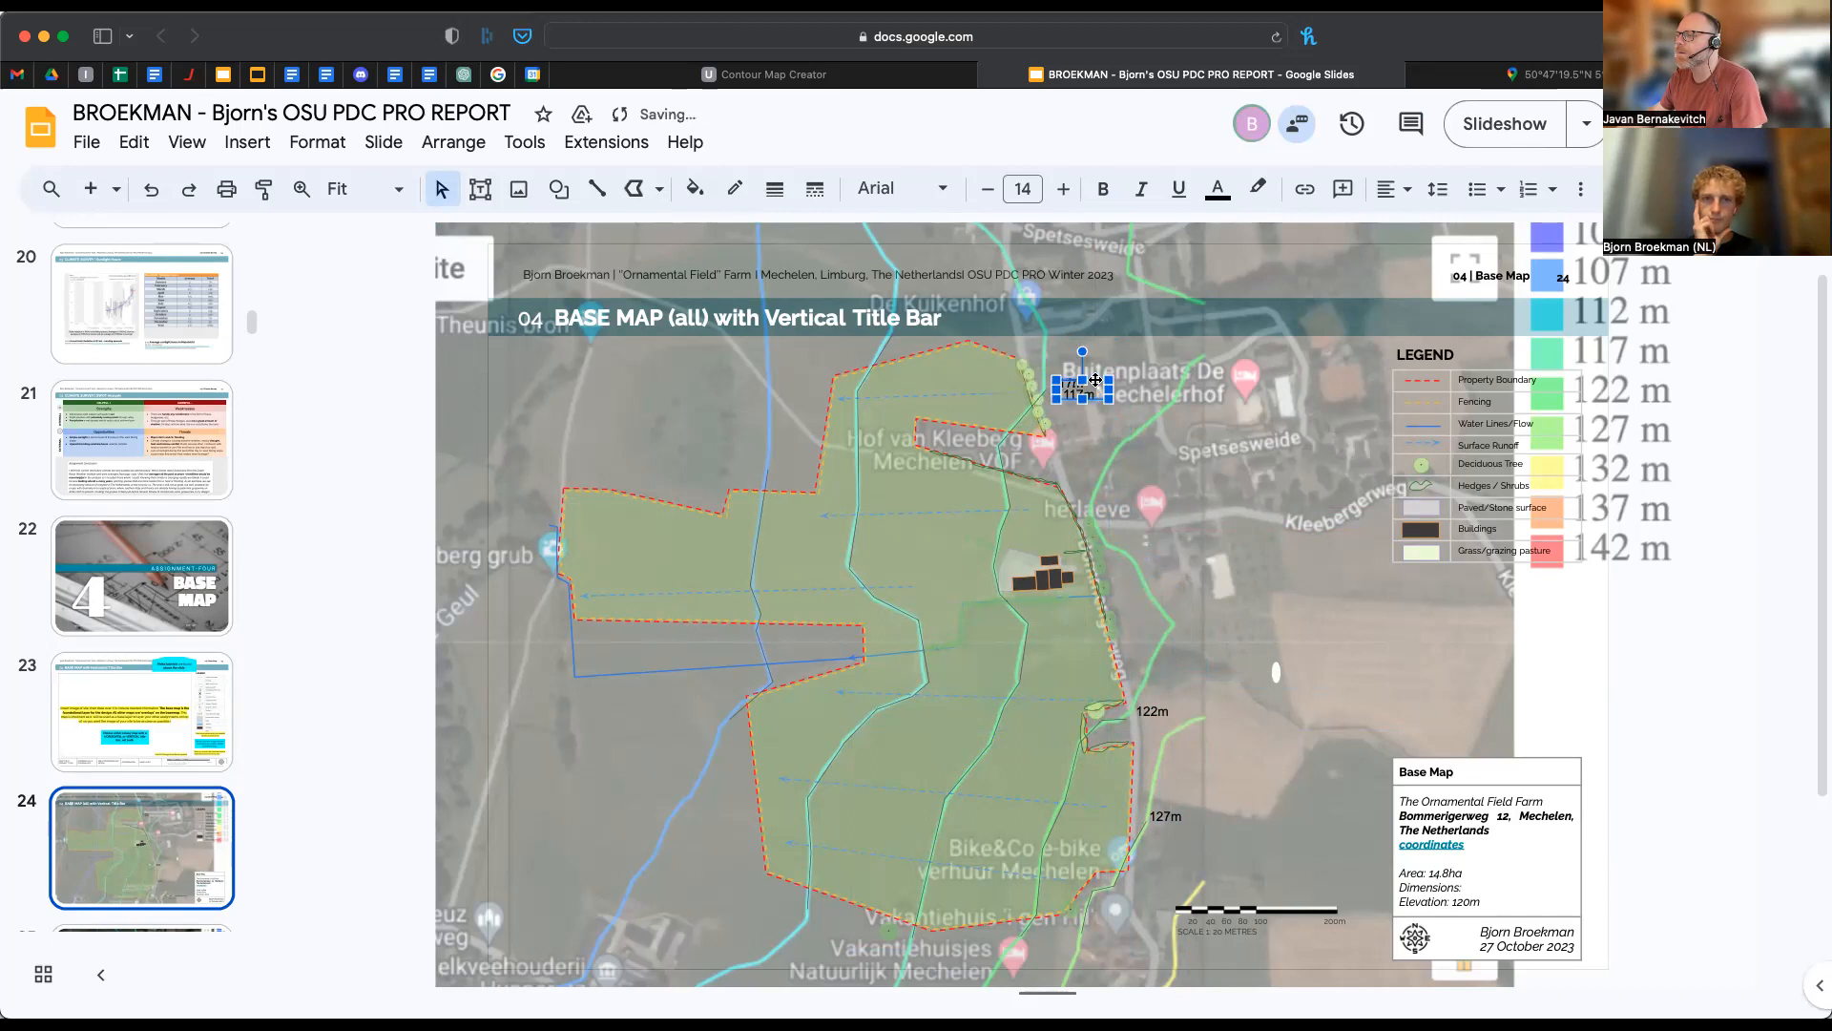
pyautogui.moveTo(846, 340); pyautogui.dragTo(854, 349)
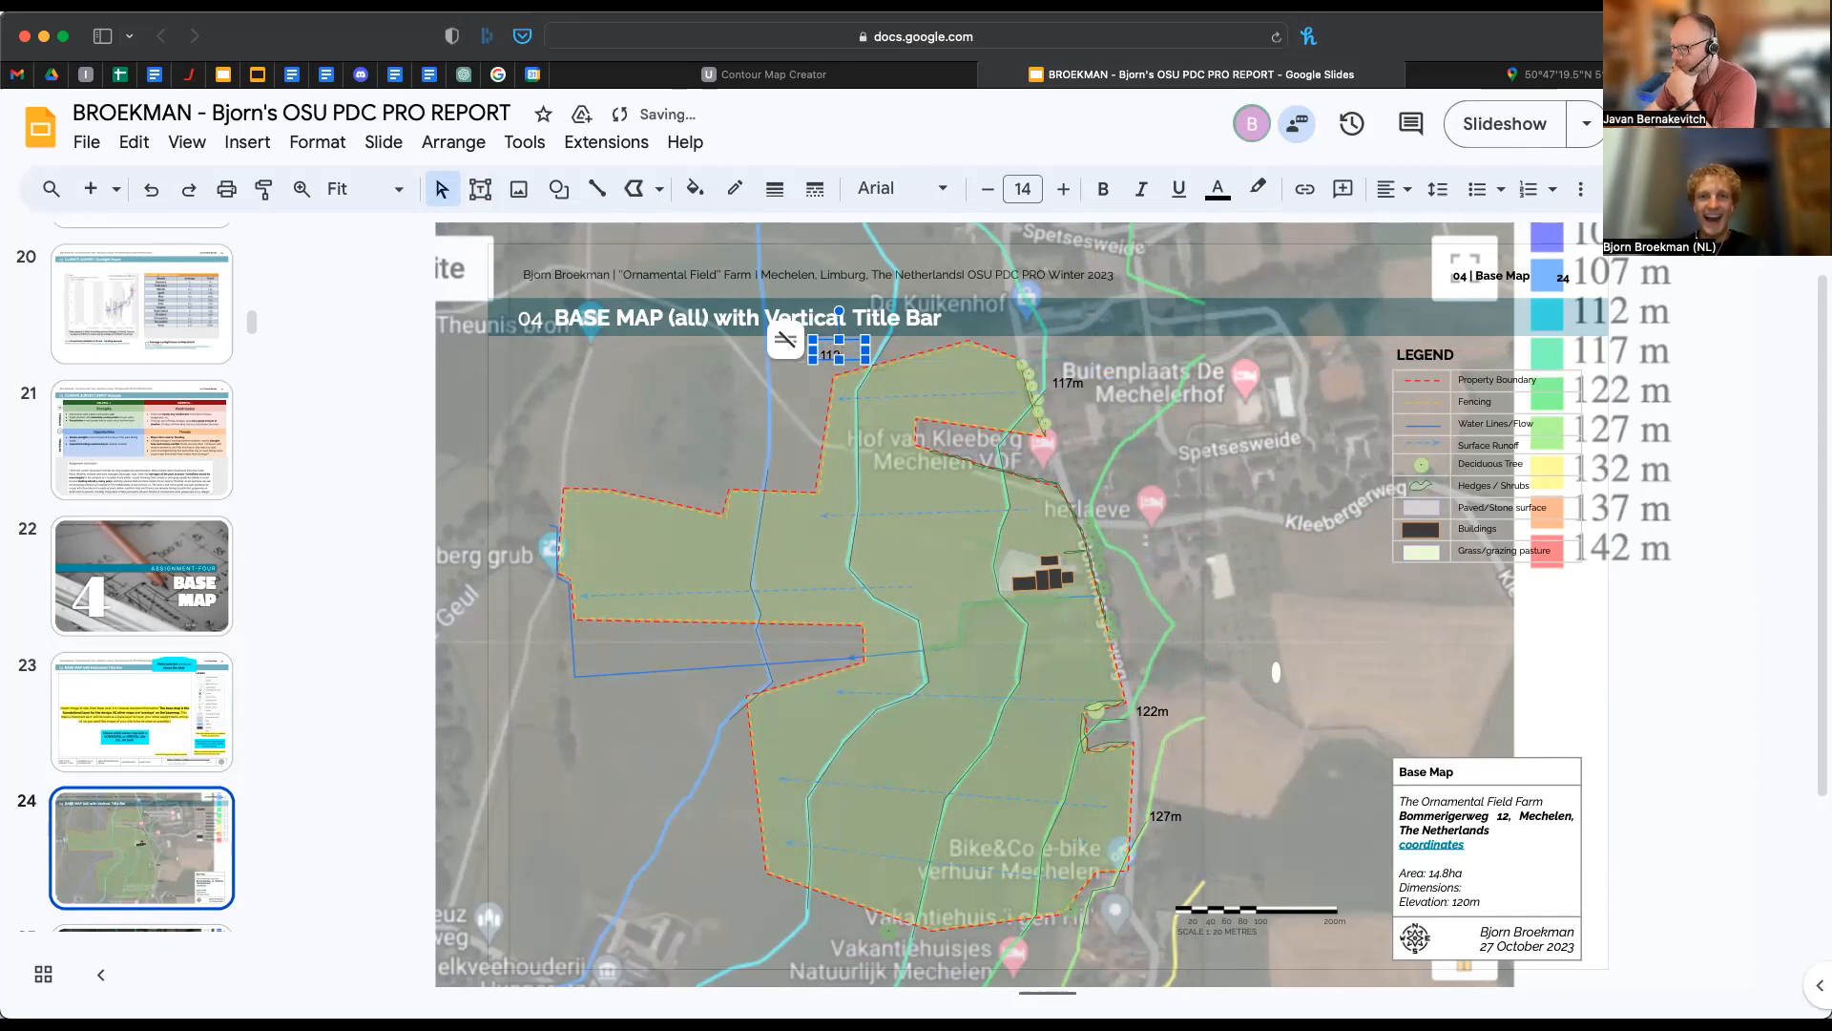
pyautogui.click(792, 349)
pyautogui.click(830, 358)
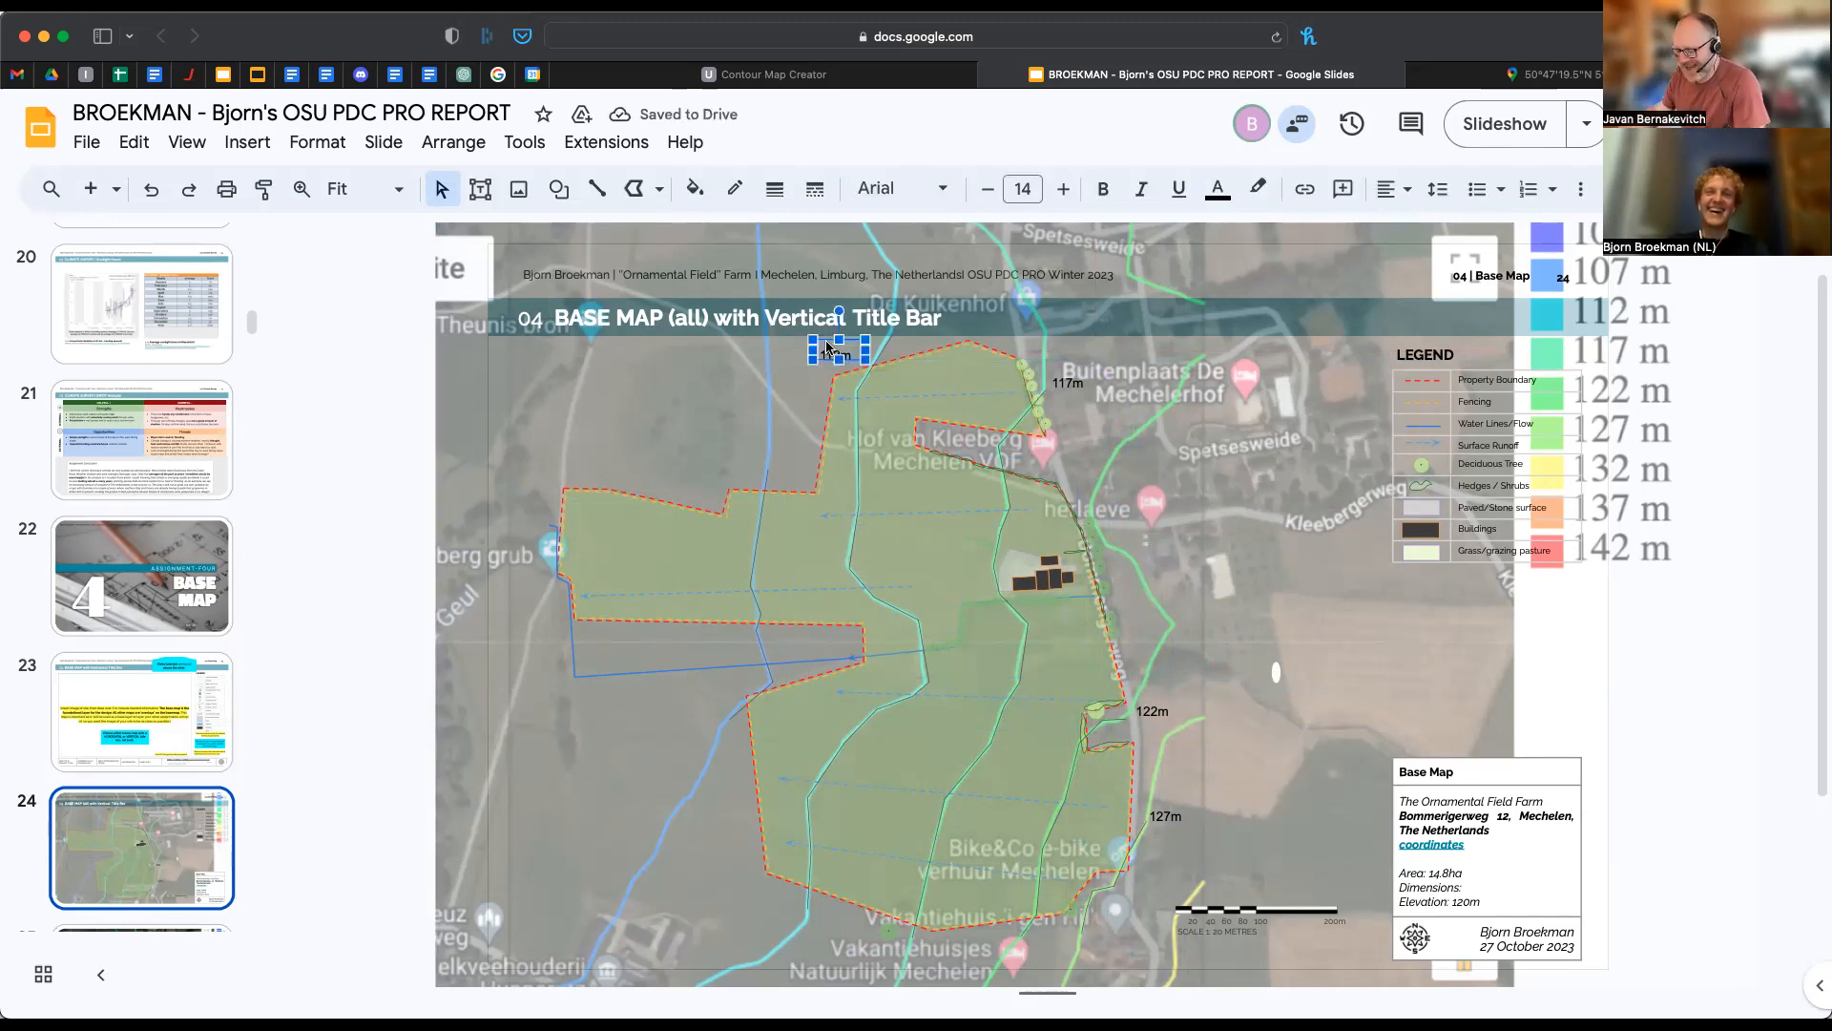
# - Copy the 112m label to the northern end of the western field's contour line and change the copy to 107m
pyautogui.moveTo(829, 349); pyautogui.dragTo(769, 448)
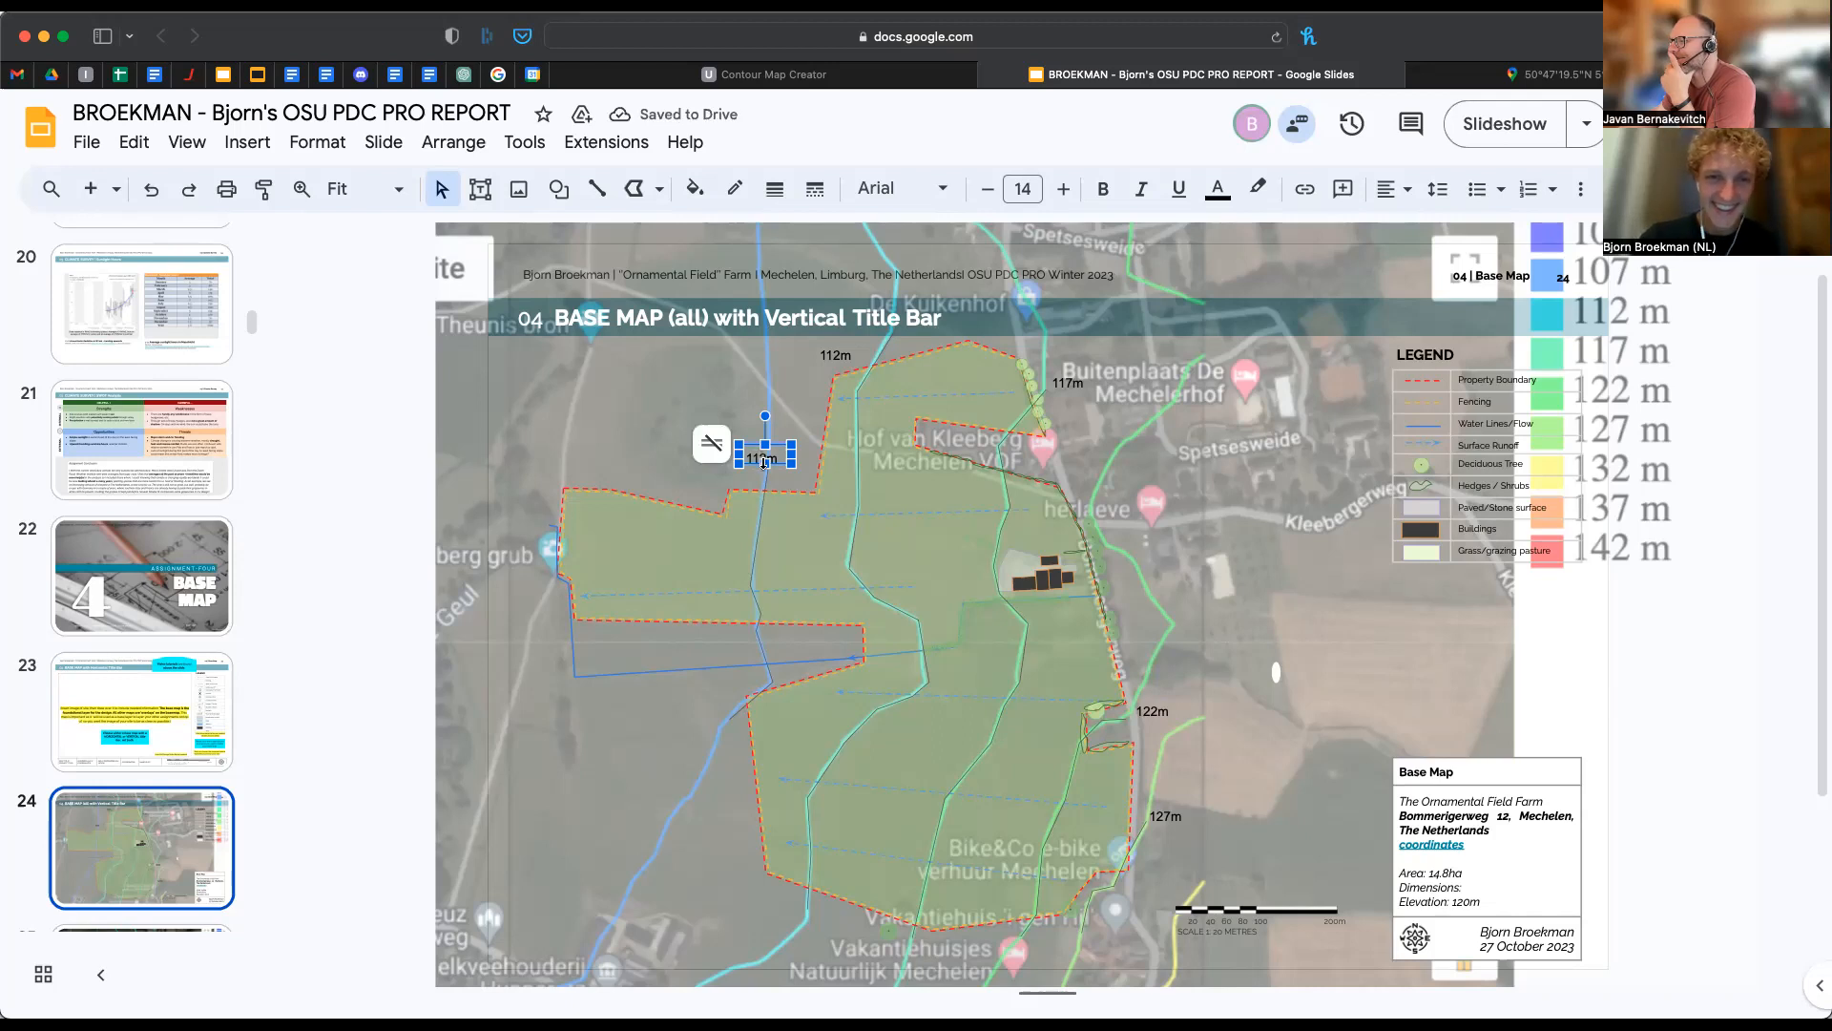
pyautogui.write('107')
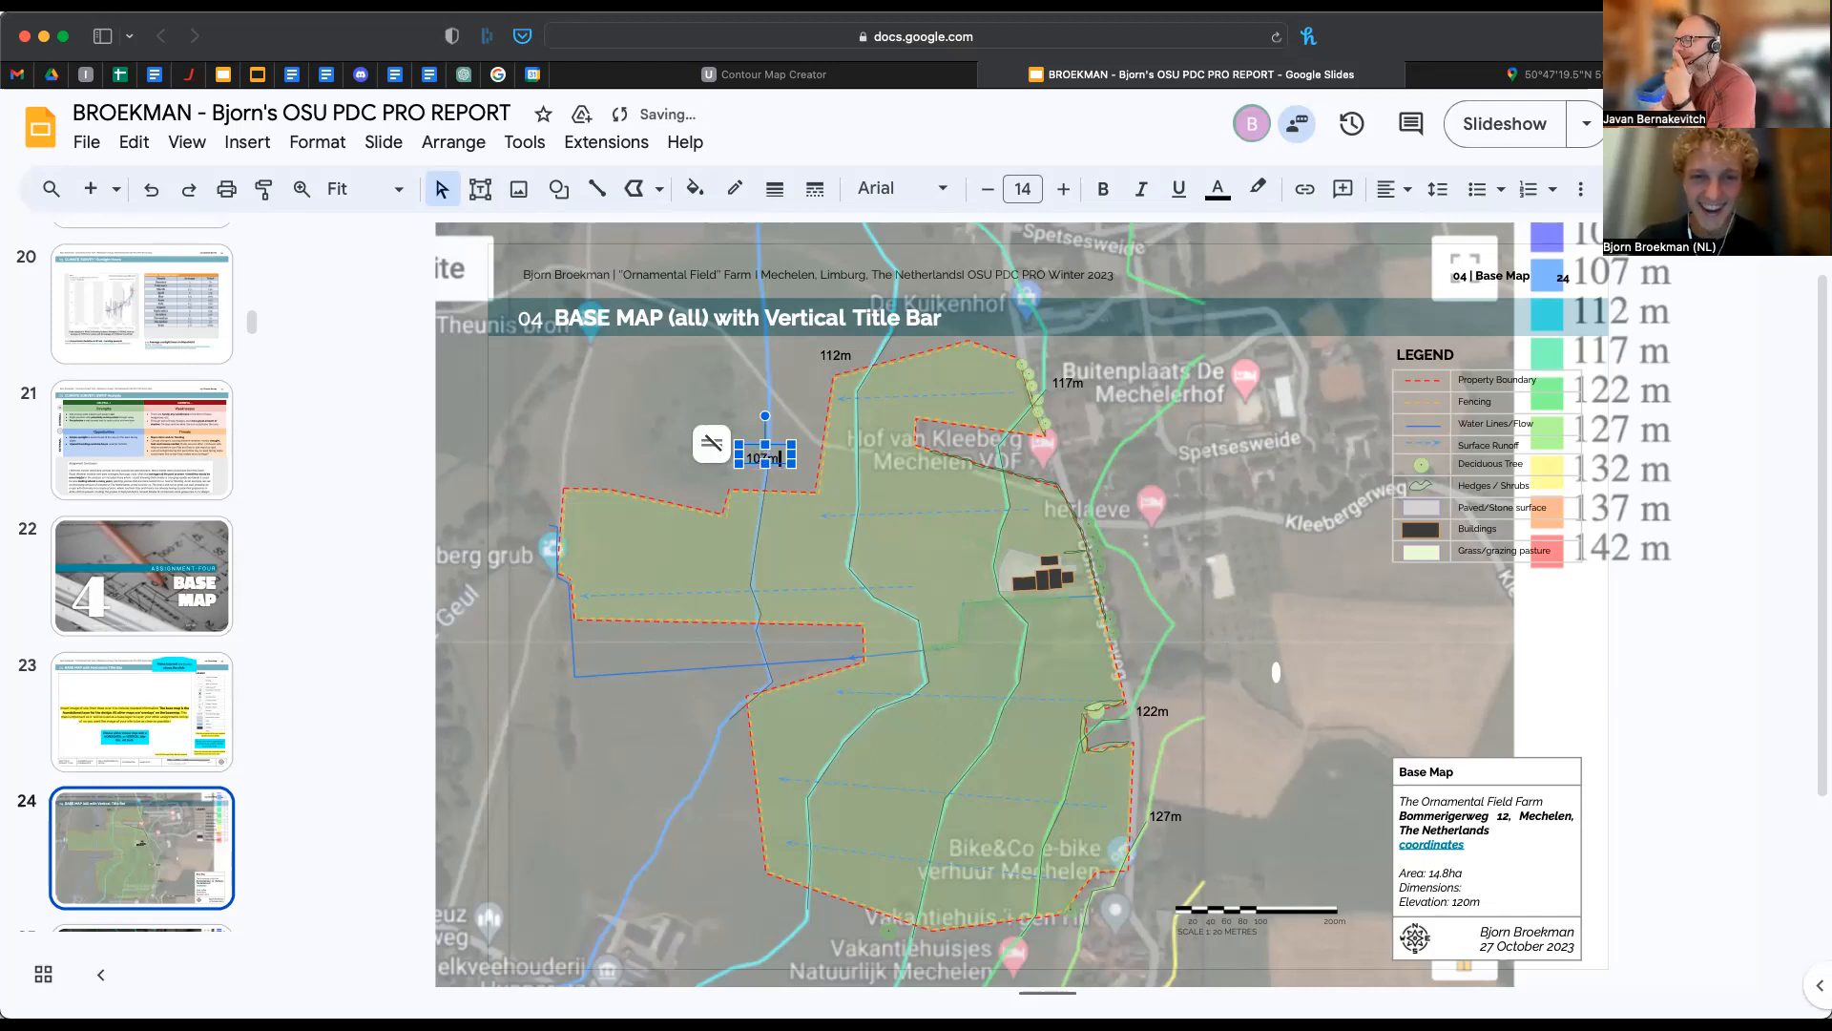
pyautogui.click(1328, 546)
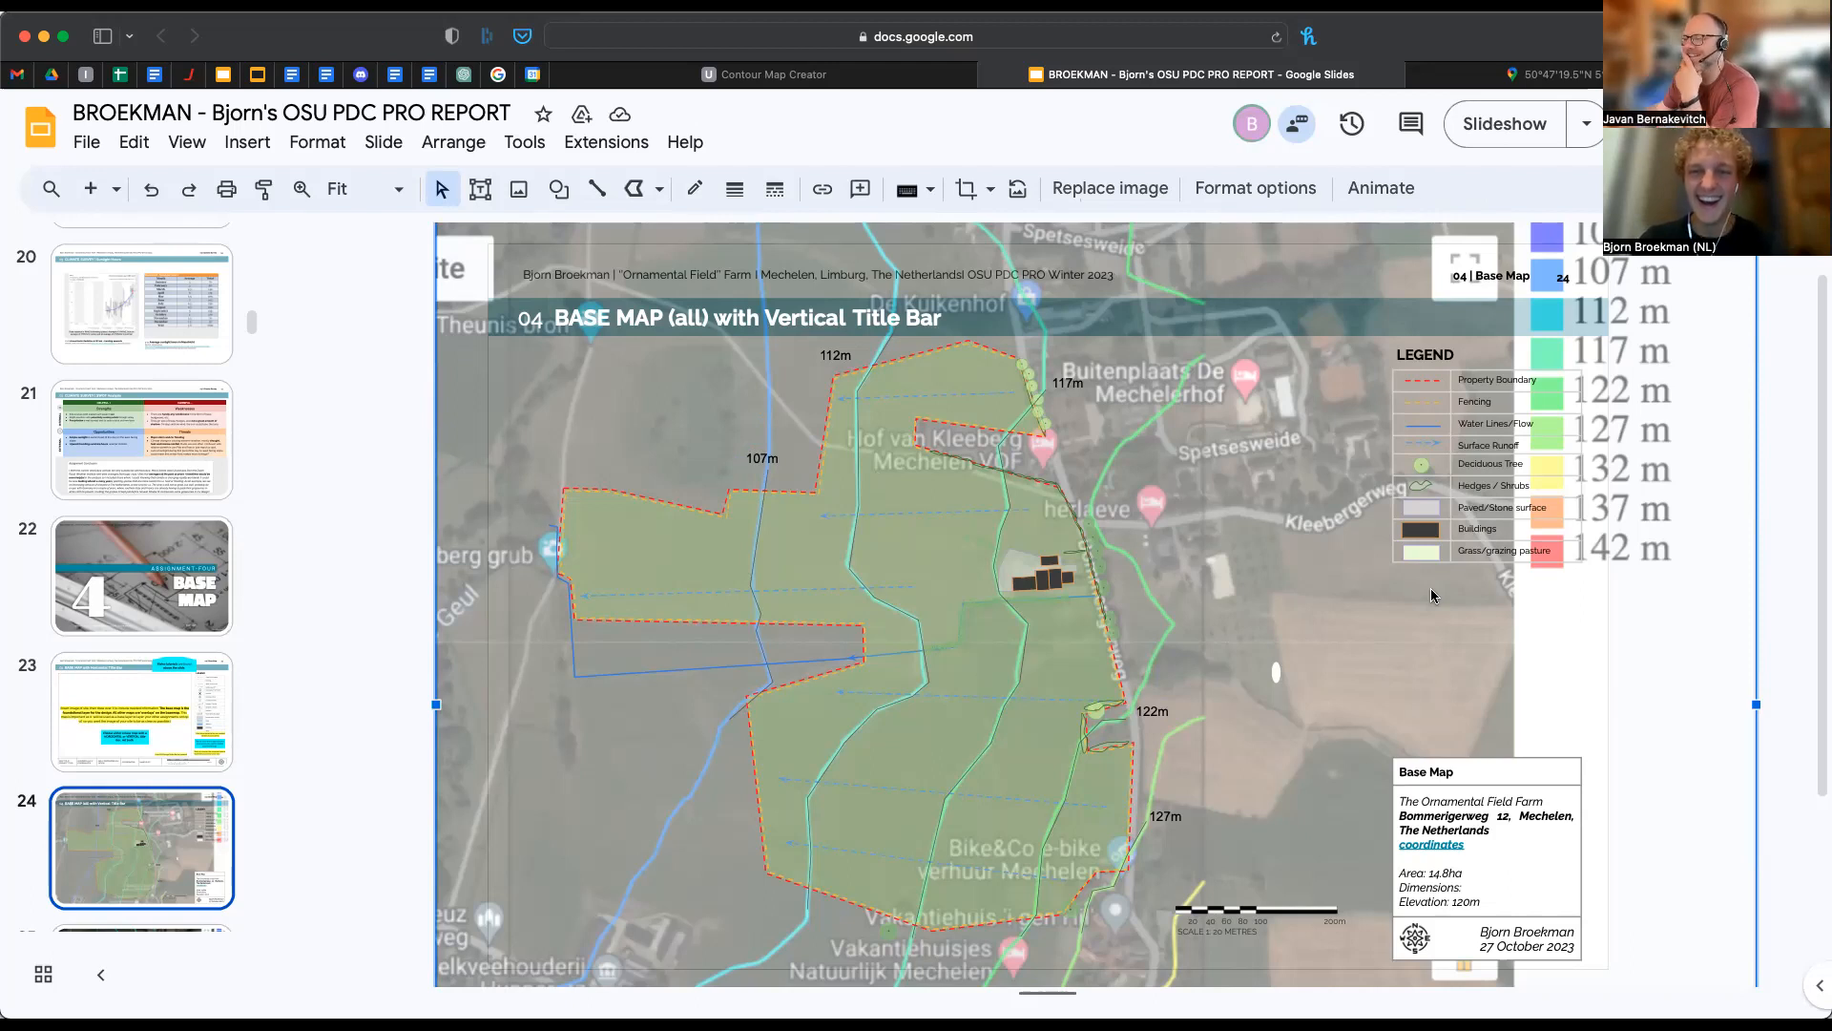
# - Delete the faded contour map screenshot that overlays the base map
pyautogui.click(1801, 616)
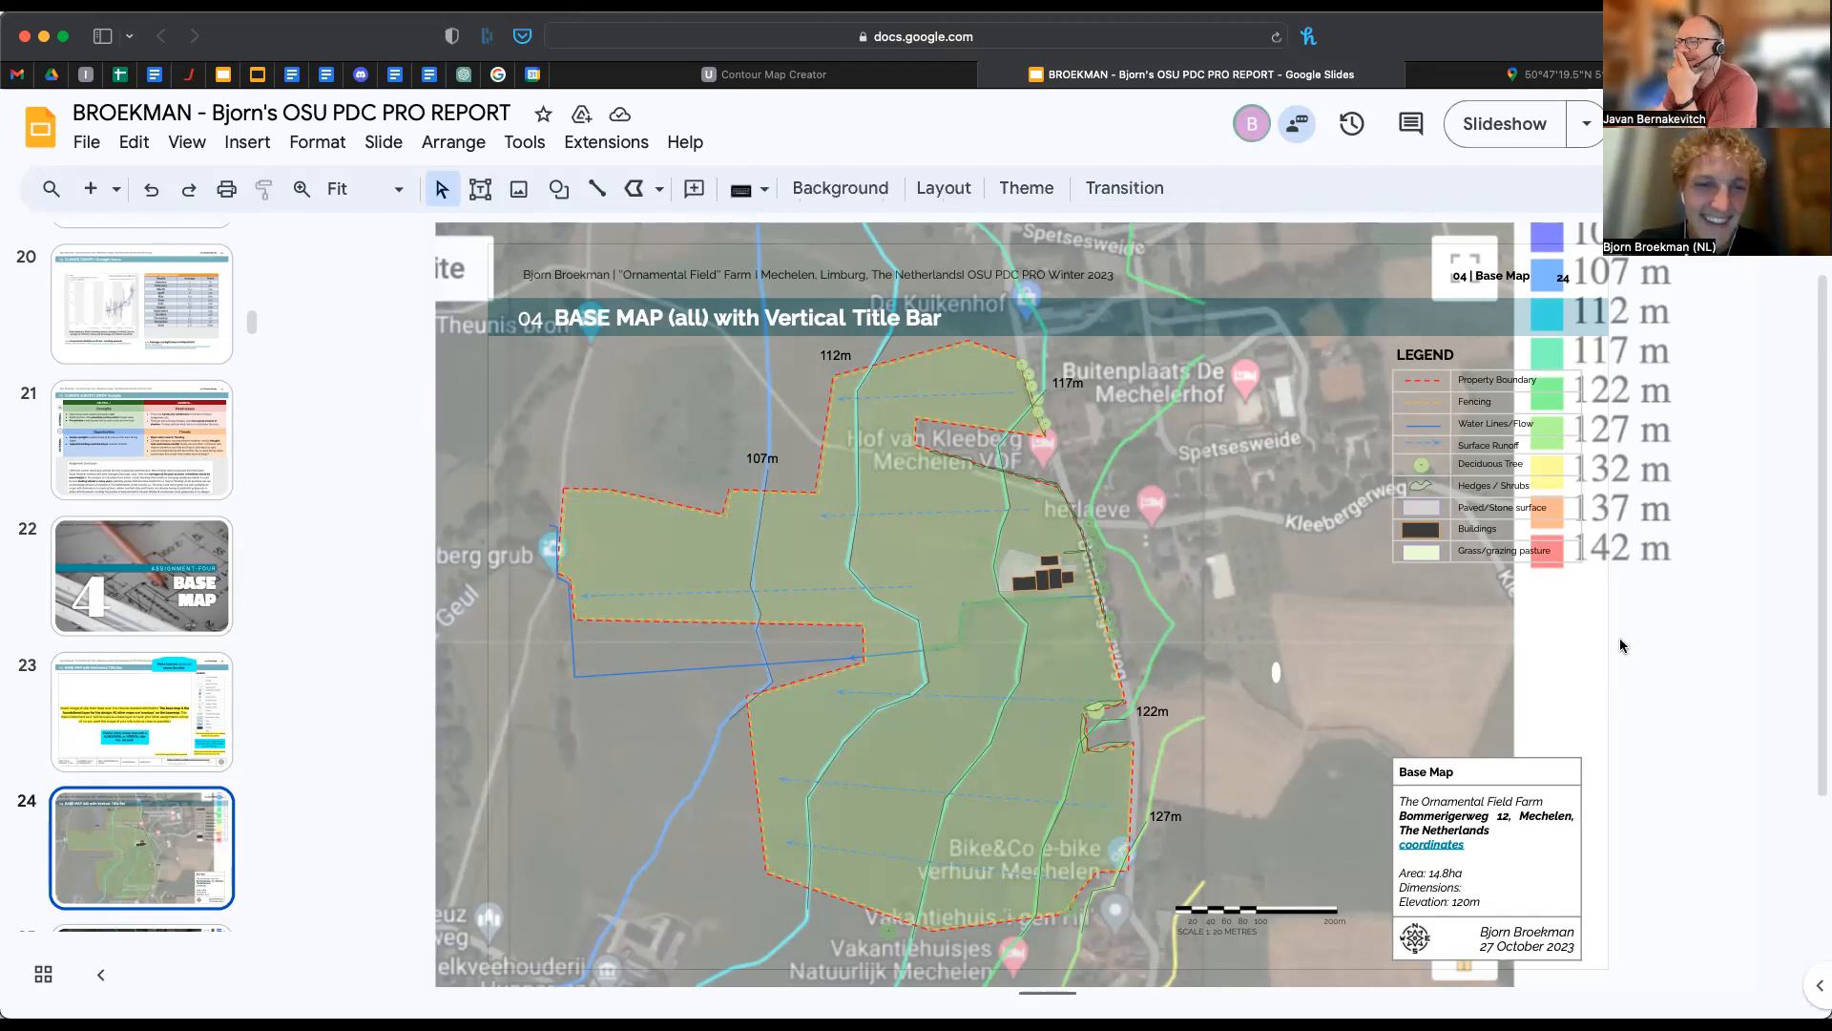
pyautogui.click(455, 542)
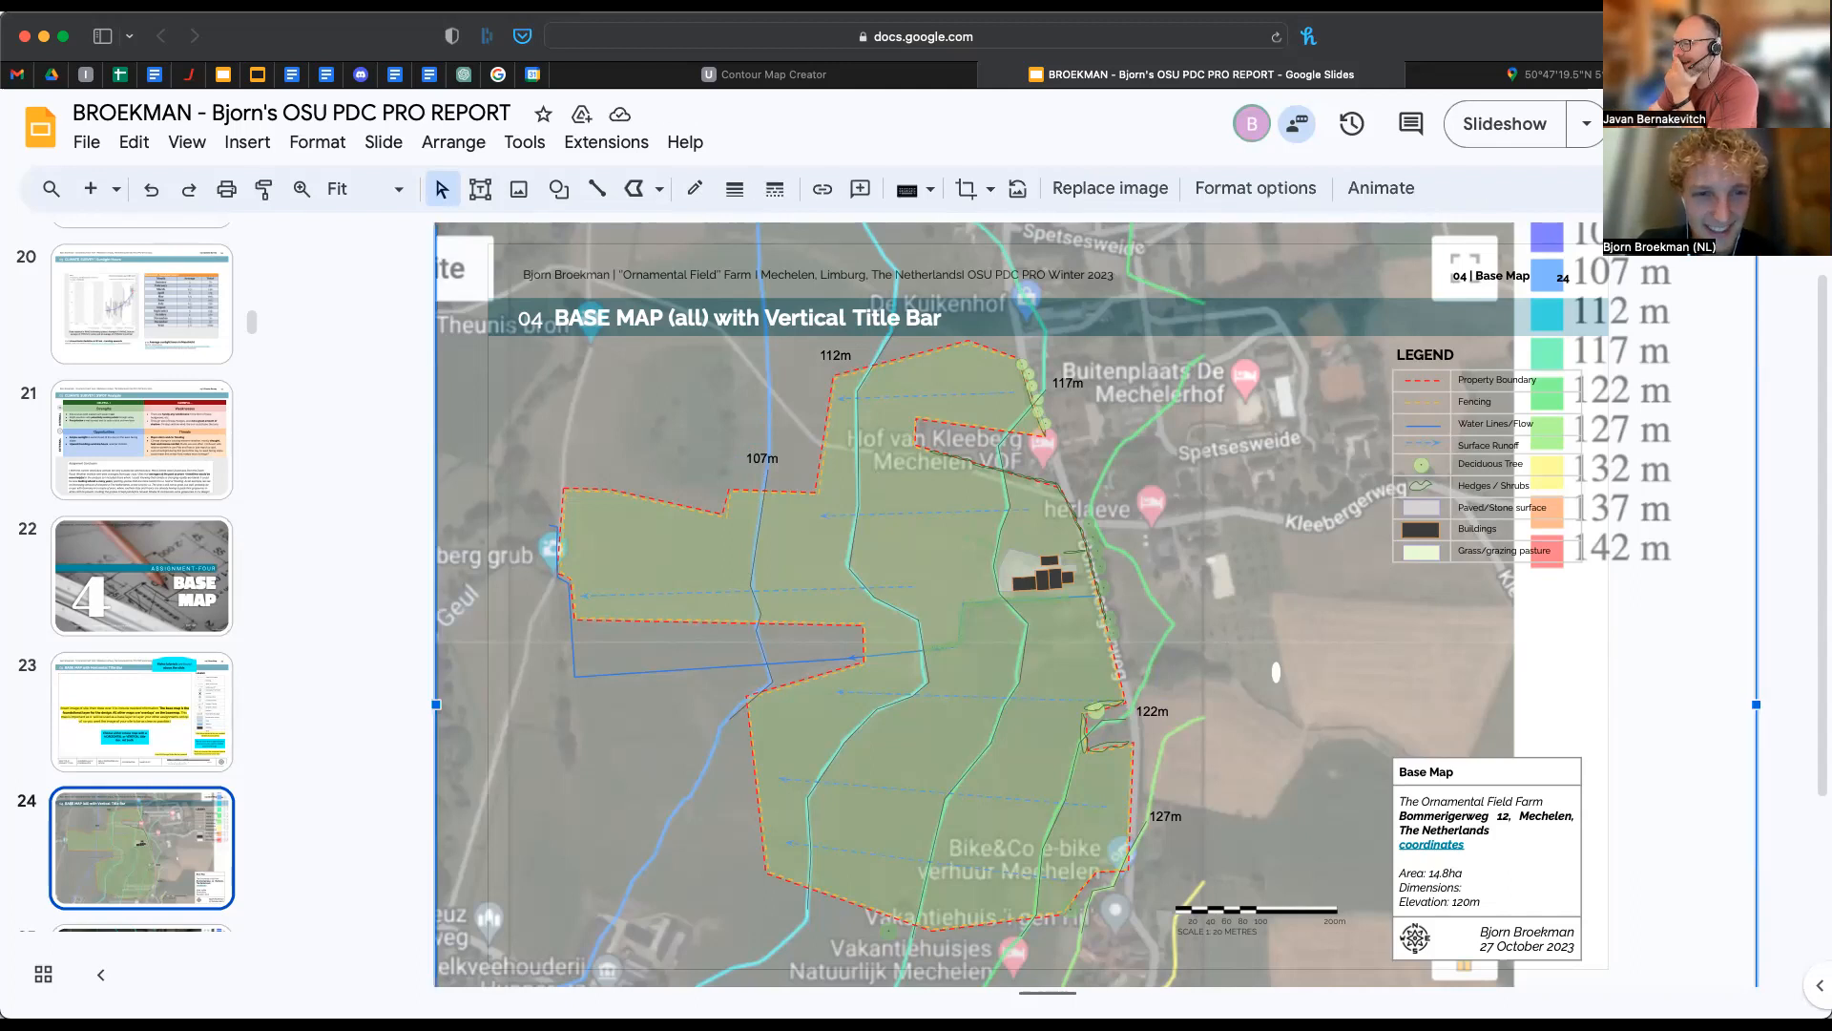
pyautogui.press('BackSpace')
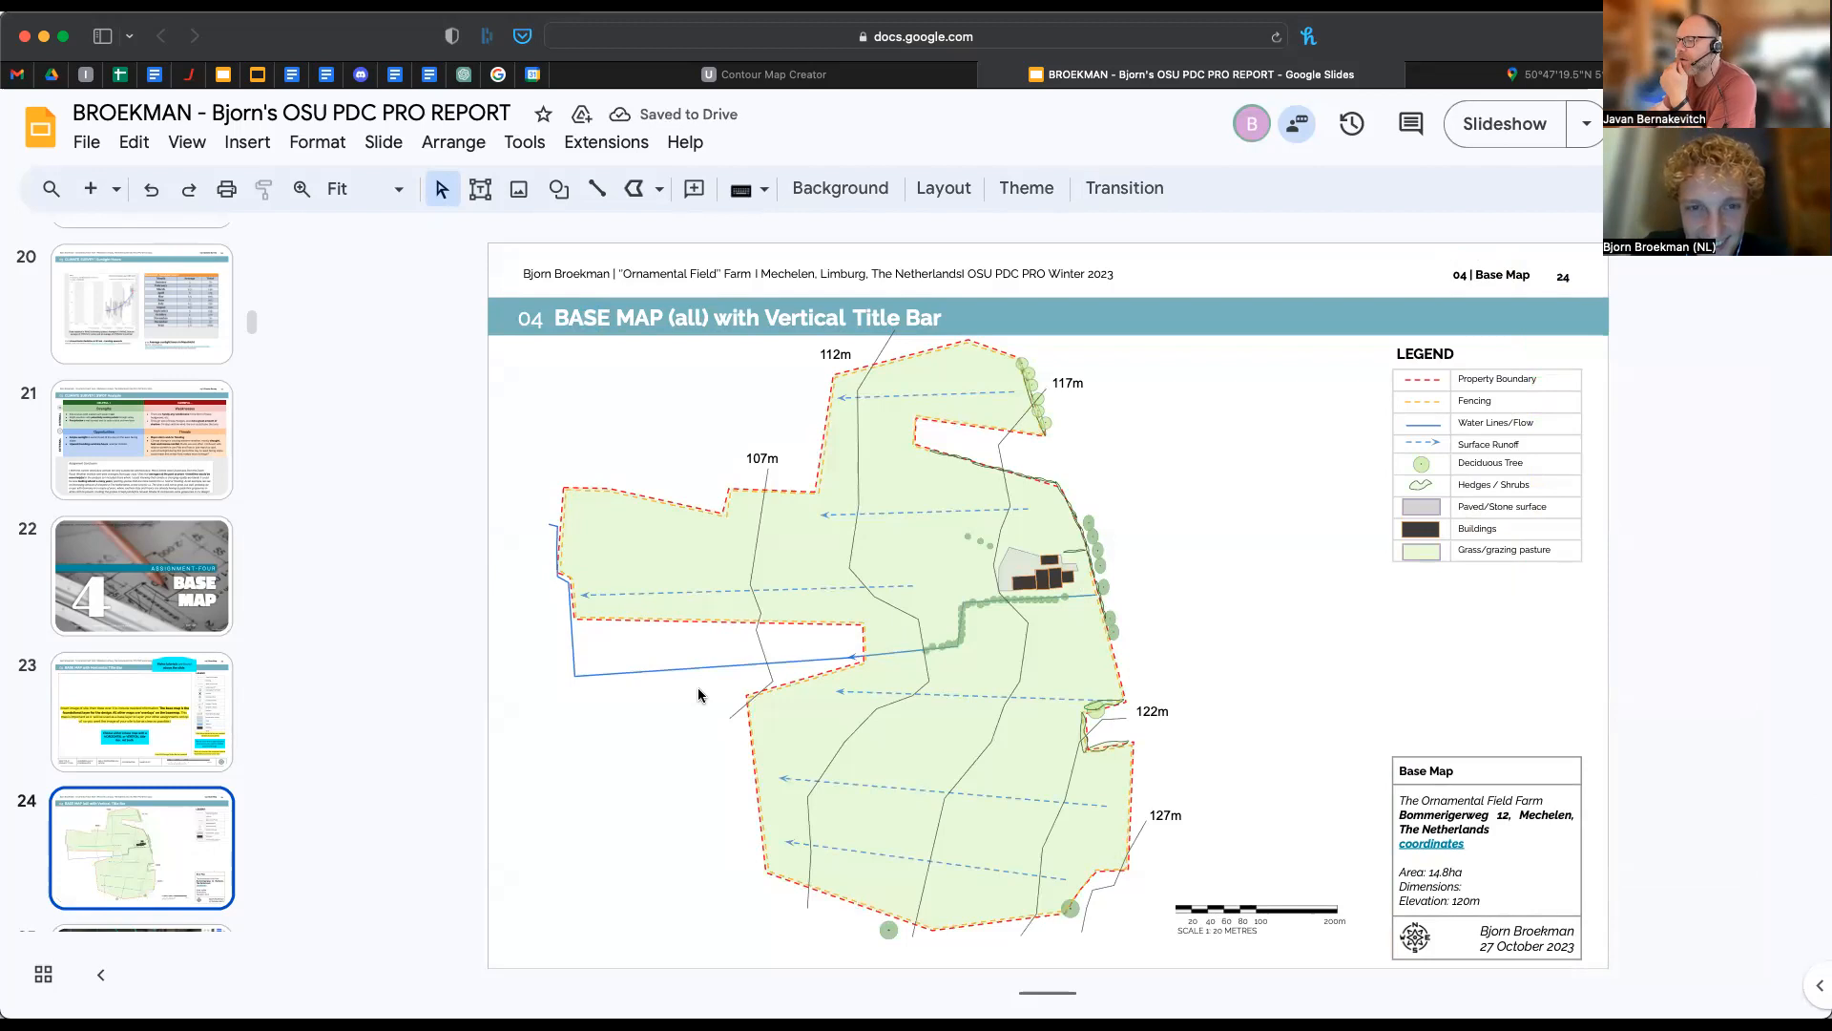
# - Delete all the dashed blue surface runoff arrows across the farm's fields
pyautogui.click(701, 588)
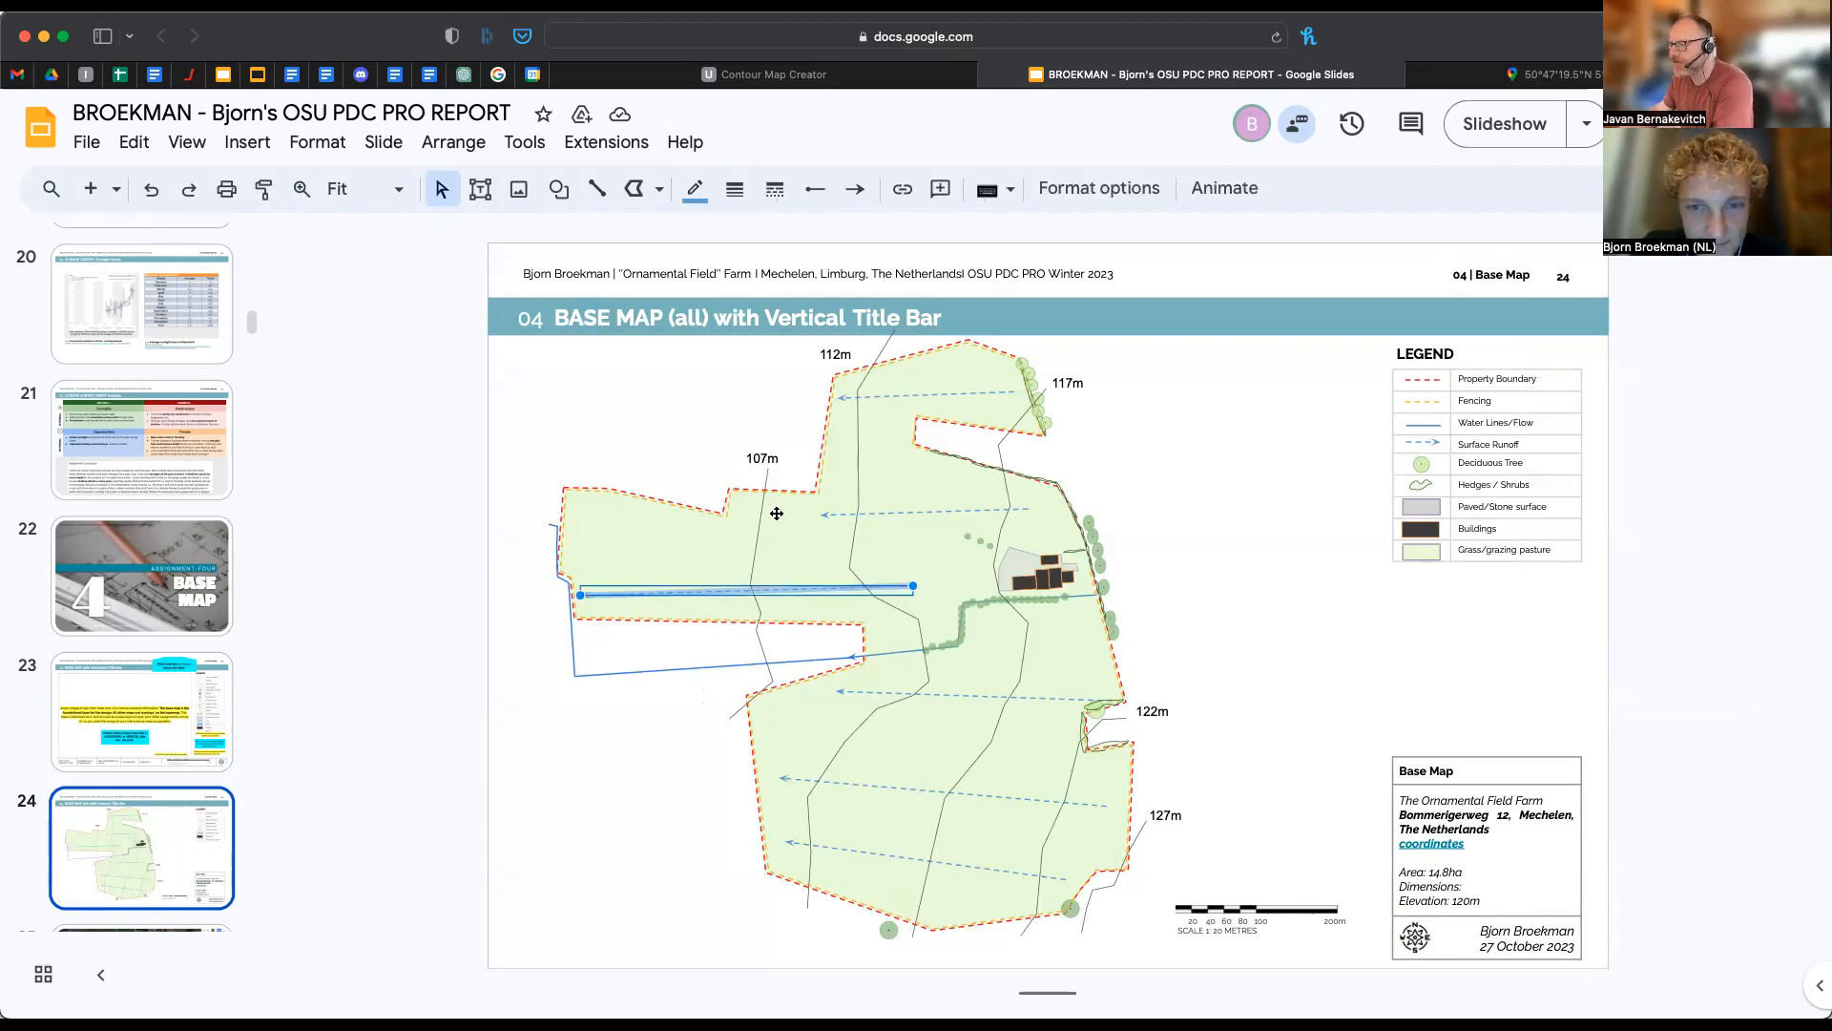
pyautogui.press('BackSpace')
pyautogui.click(904, 391)
pyautogui.press('BackSpace')
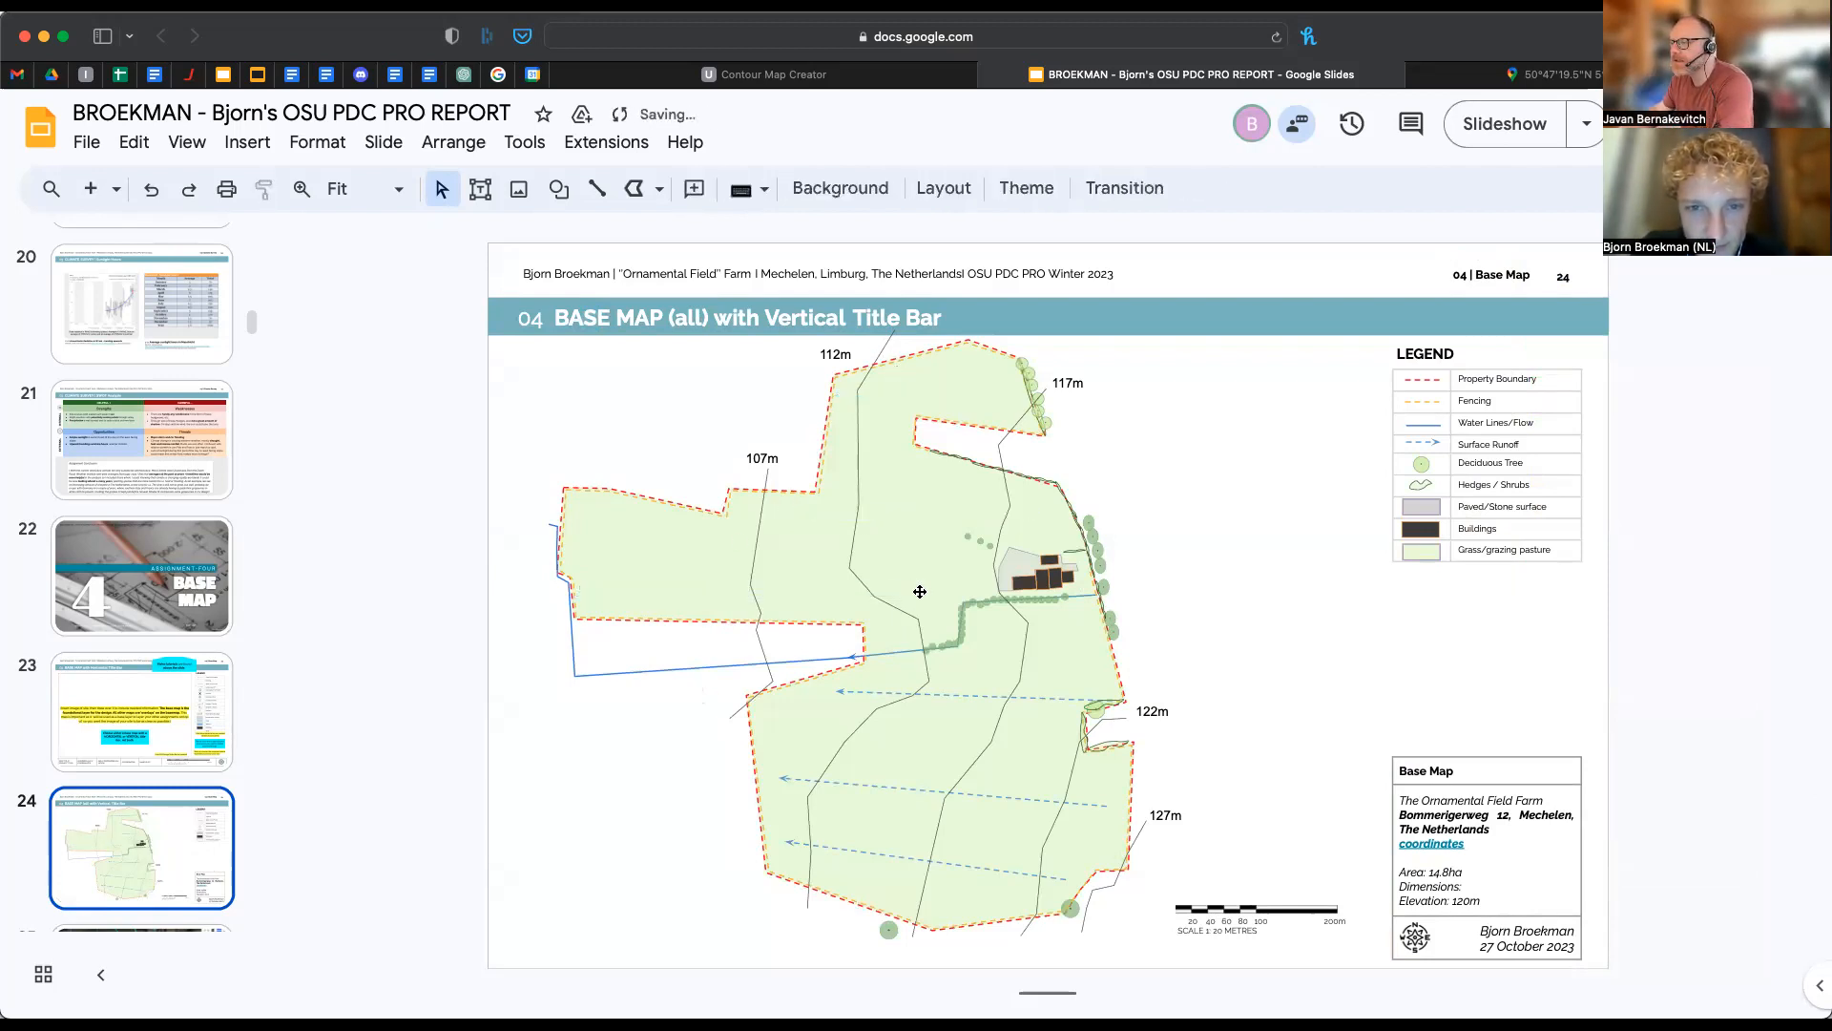
pyautogui.click(952, 695)
pyautogui.press('BackSpace')
pyautogui.click(926, 790)
pyautogui.press('BackSpace')
pyautogui.click(902, 856)
pyautogui.press('BackSpace')
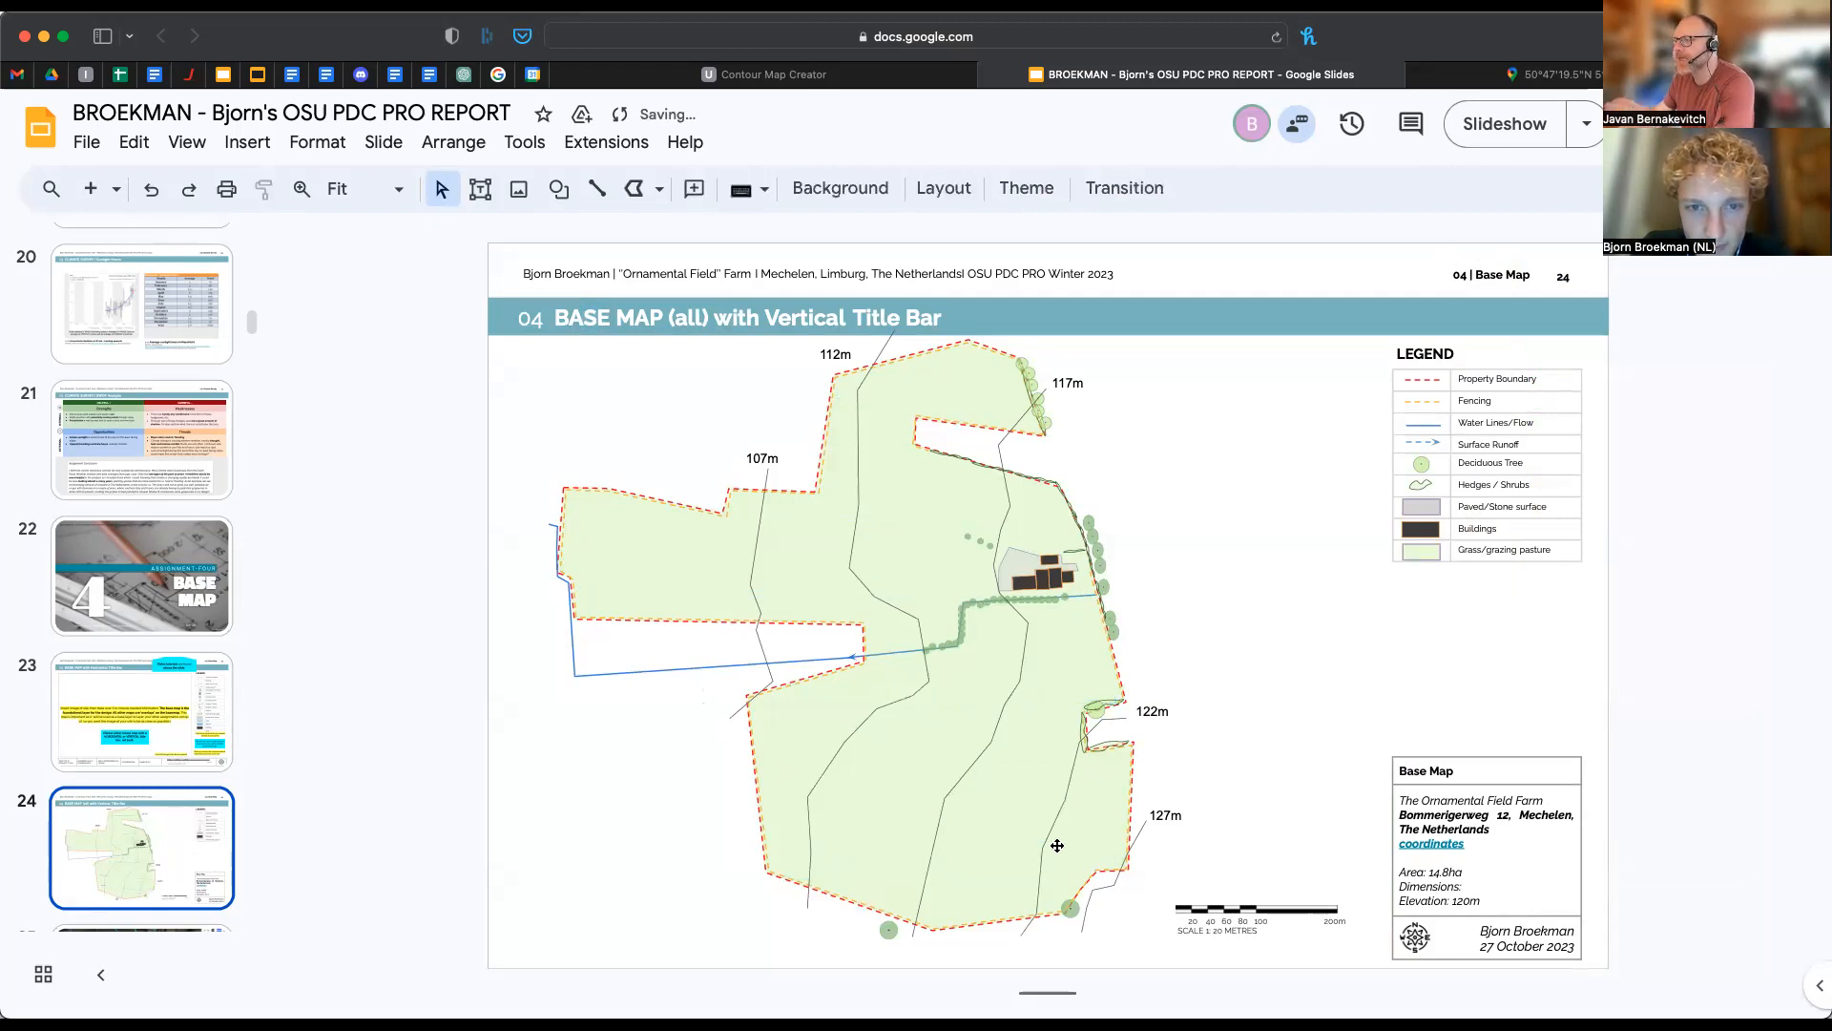
# - Select all five traced contour lines together and set their line color to light gray
pyautogui.click(1137, 835)
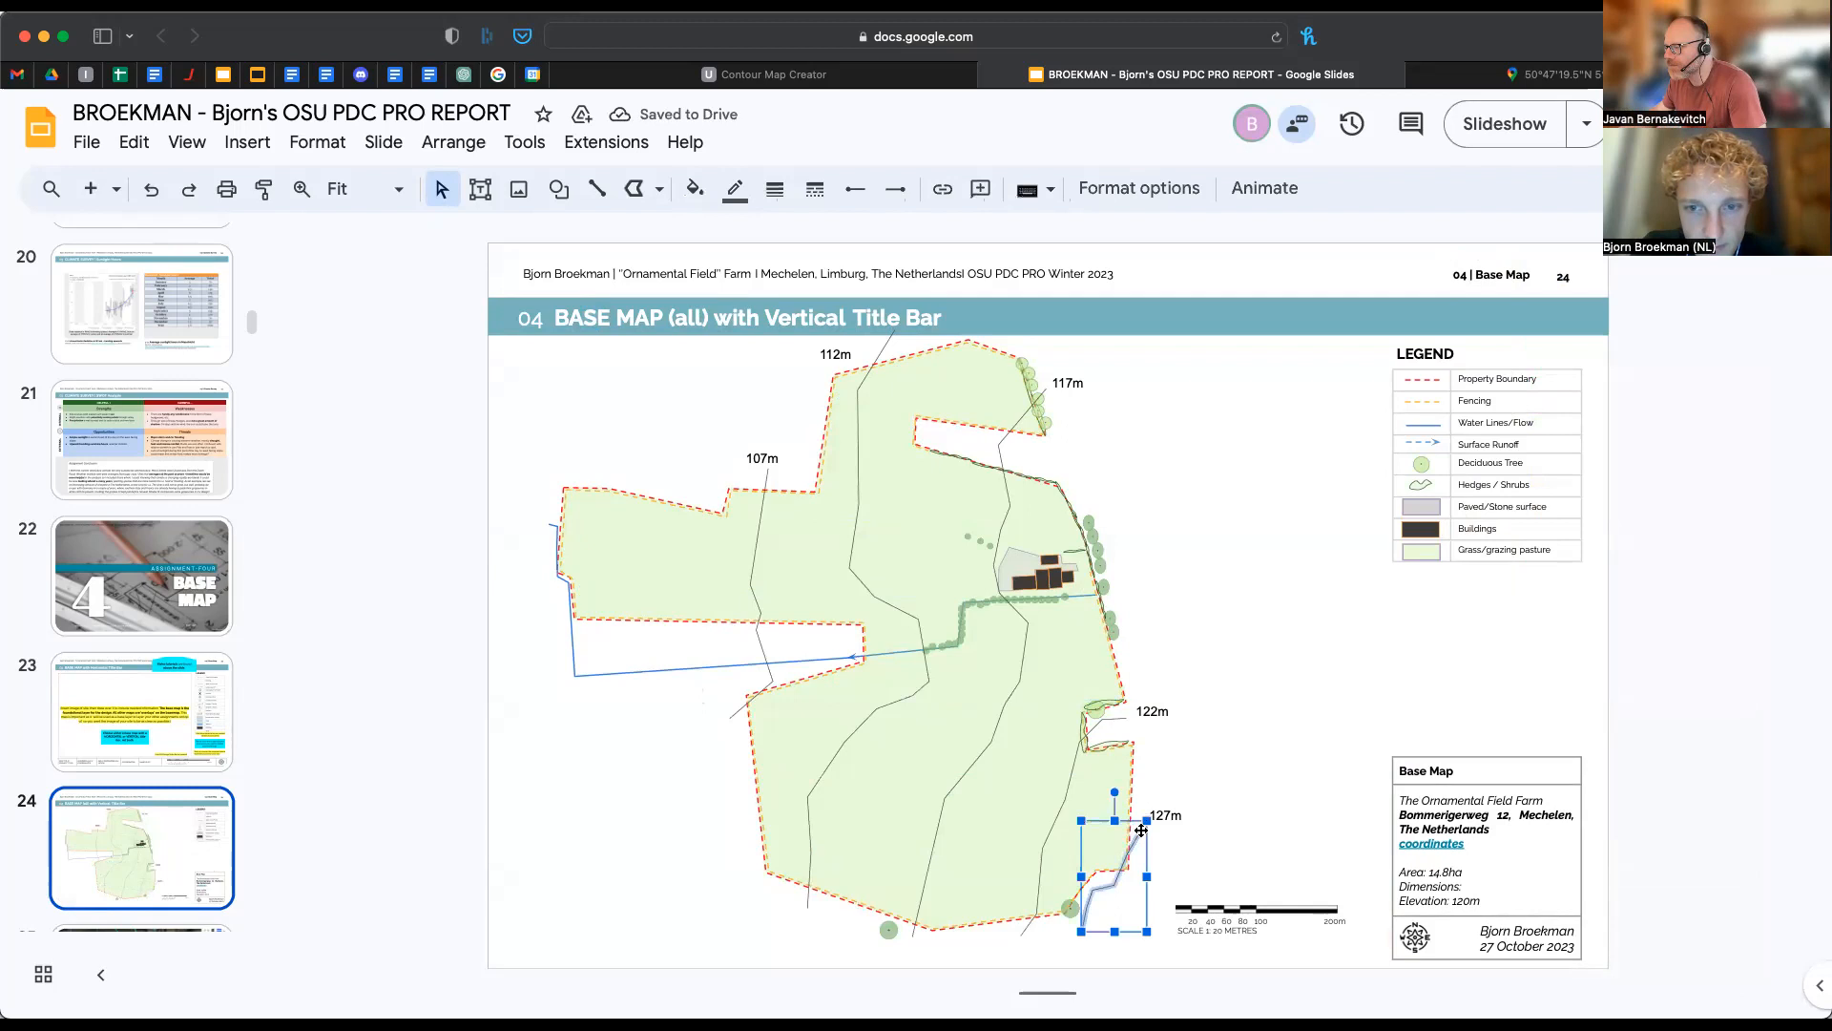
pyautogui.keyDown('shift'); pyautogui.click(1122, 722); pyautogui.keyUp('shift')
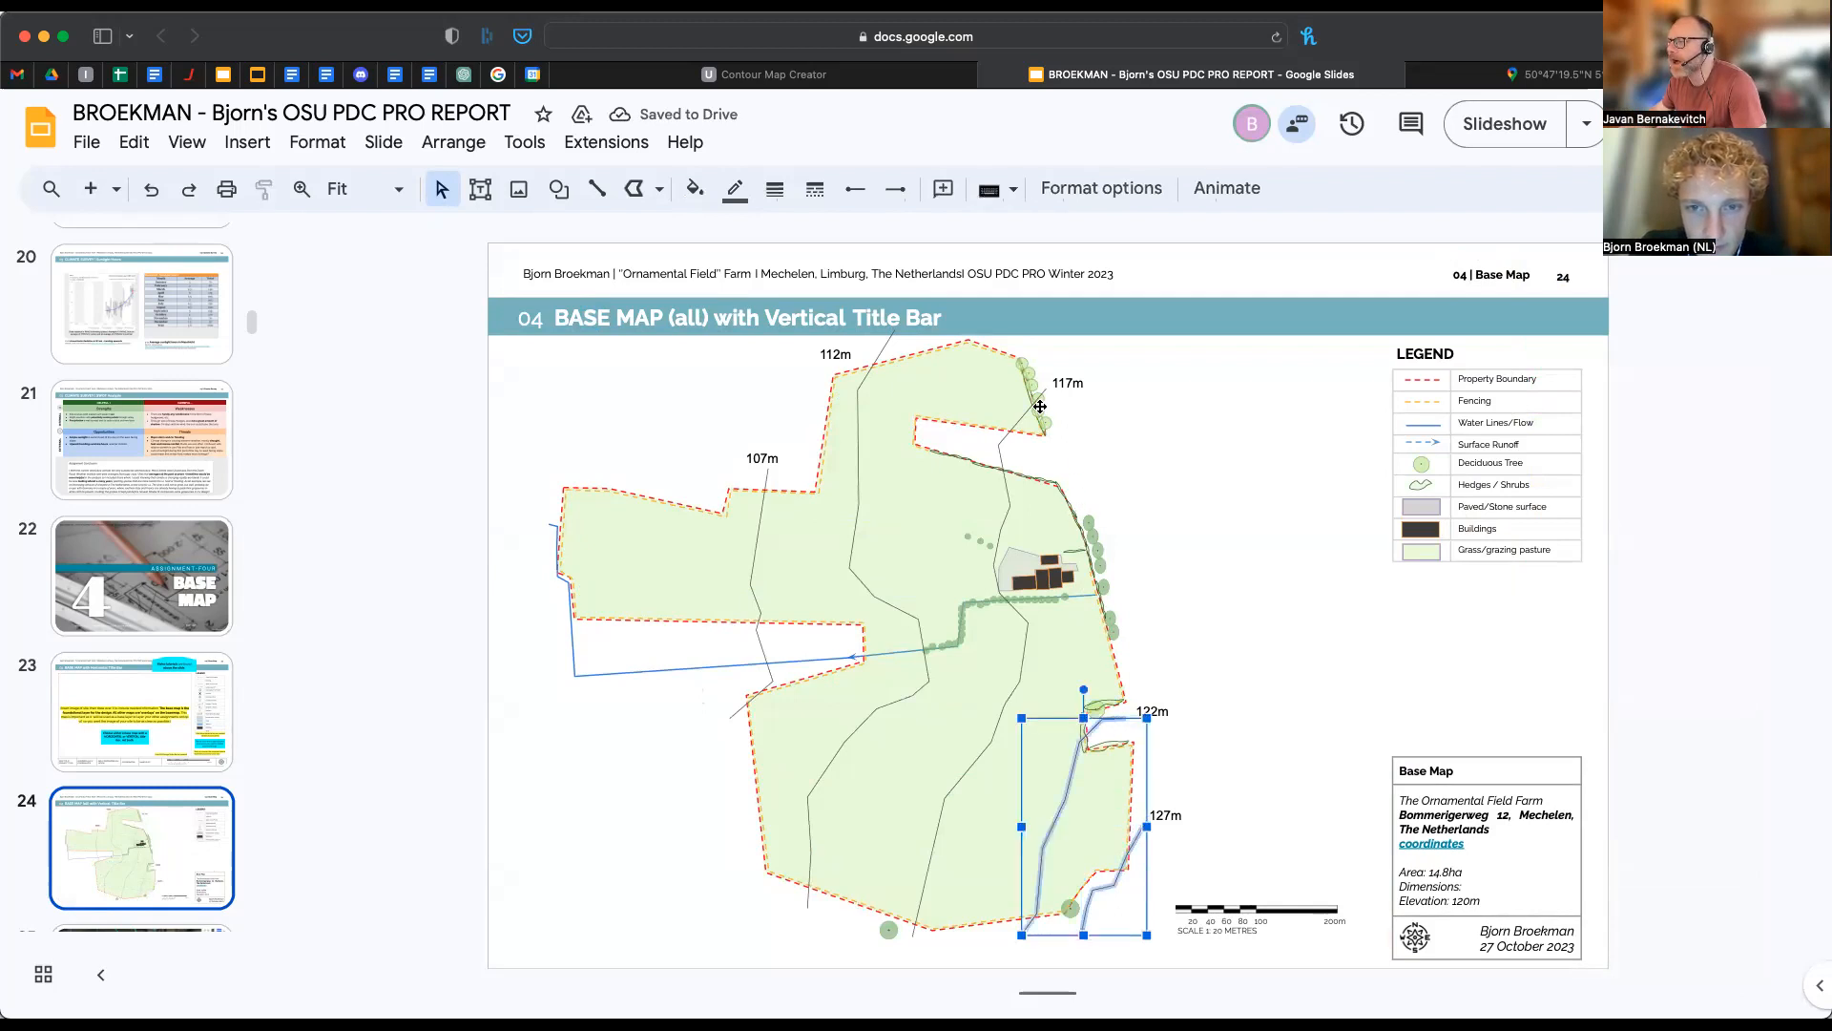
pyautogui.keyDown('shift'); pyautogui.click(1001, 454); pyautogui.keyUp('shift')
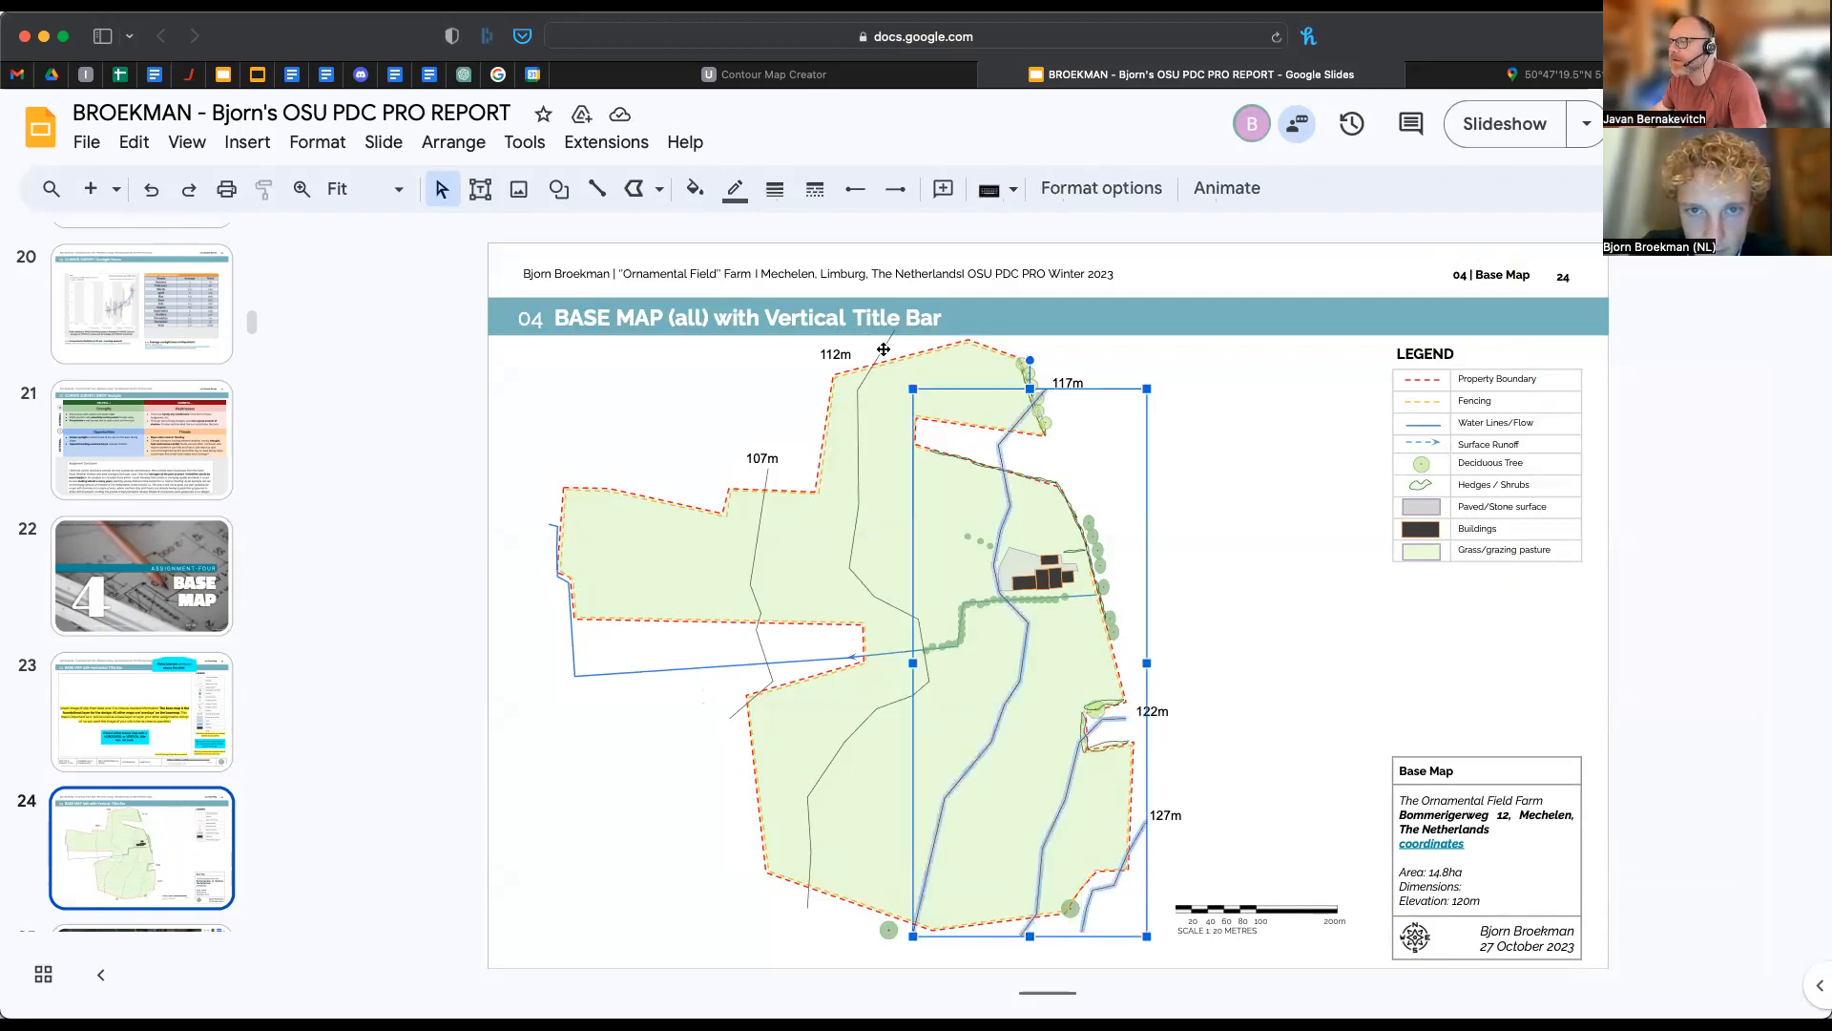
pyautogui.keyDown('shift'); pyautogui.click(884, 350); pyautogui.keyUp('shift')
pyautogui.keyDown('shift'); pyautogui.click(767, 475); pyautogui.keyUp('shift')
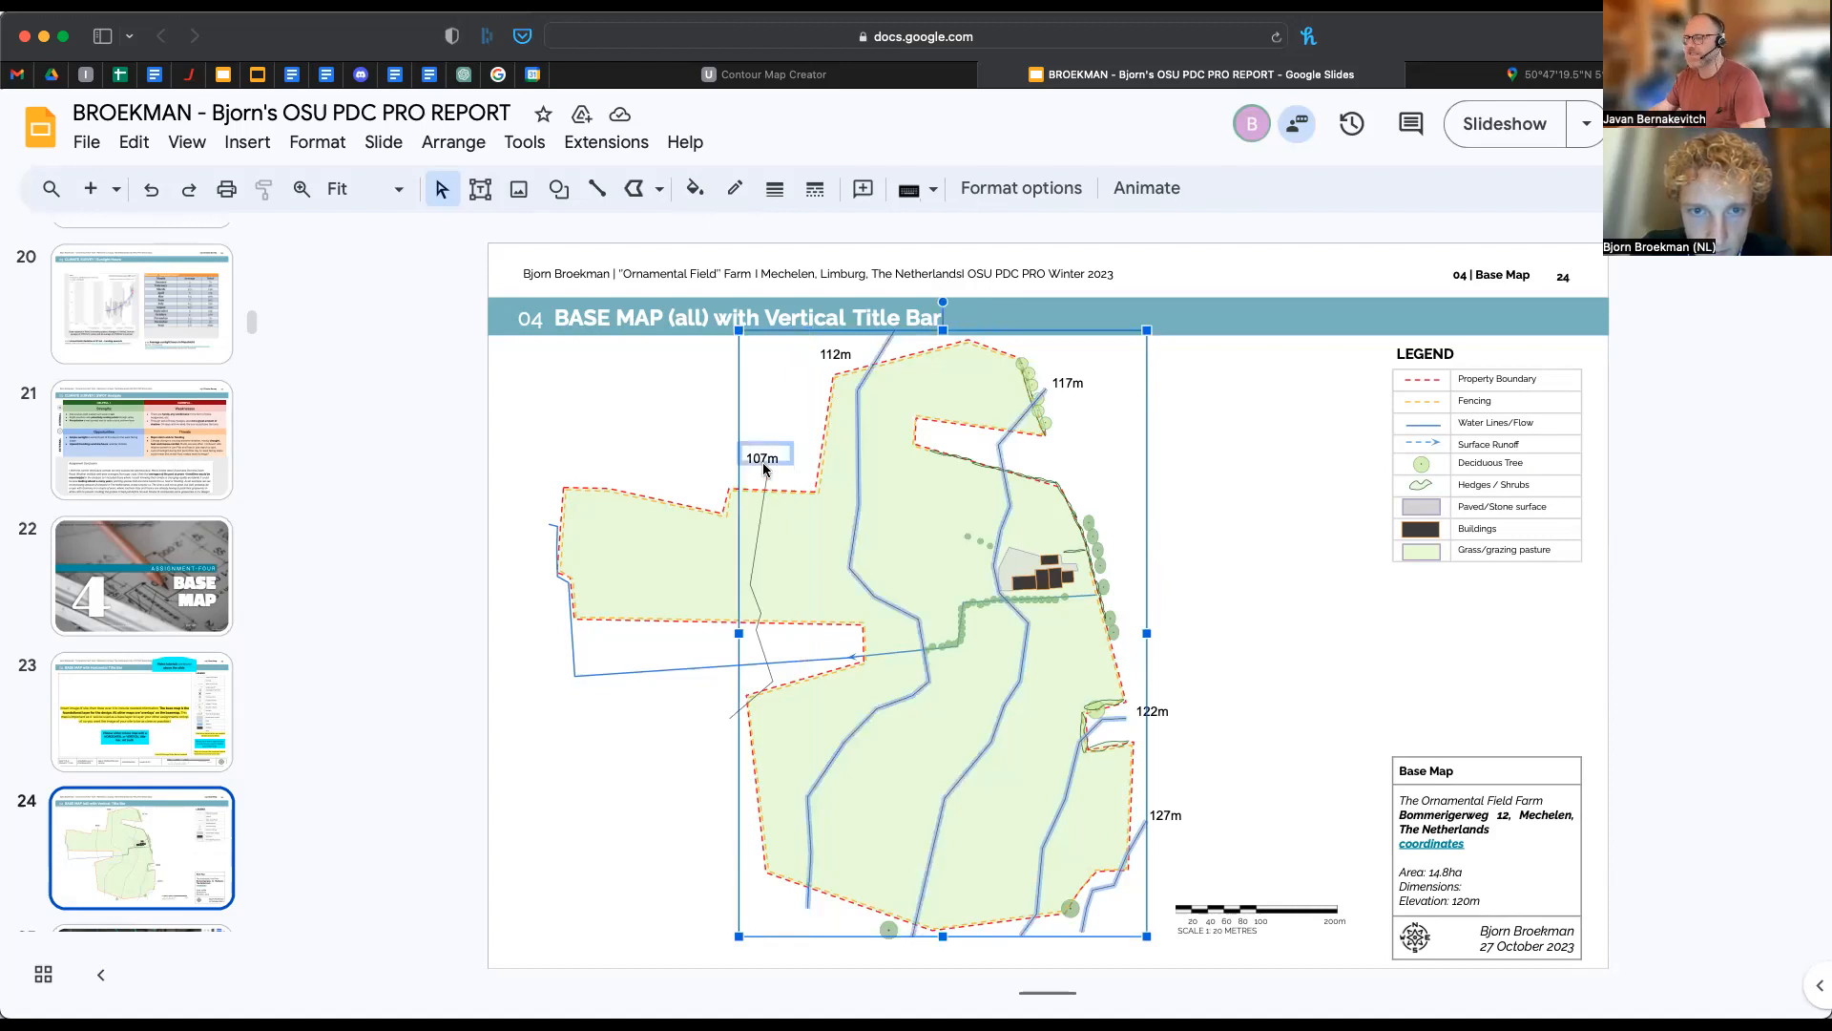
pyautogui.keyDown('shift'); pyautogui.click(766, 458); pyautogui.keyUp('shift')
pyautogui.keyDown('shift'); pyautogui.click(767, 458); pyautogui.keyUp('shift')
pyautogui.keyDown('shift'); pyautogui.click(766, 458); pyautogui.keyUp('shift')
pyautogui.keyDown('shift'); pyautogui.click(771, 681); pyautogui.keyUp('shift')
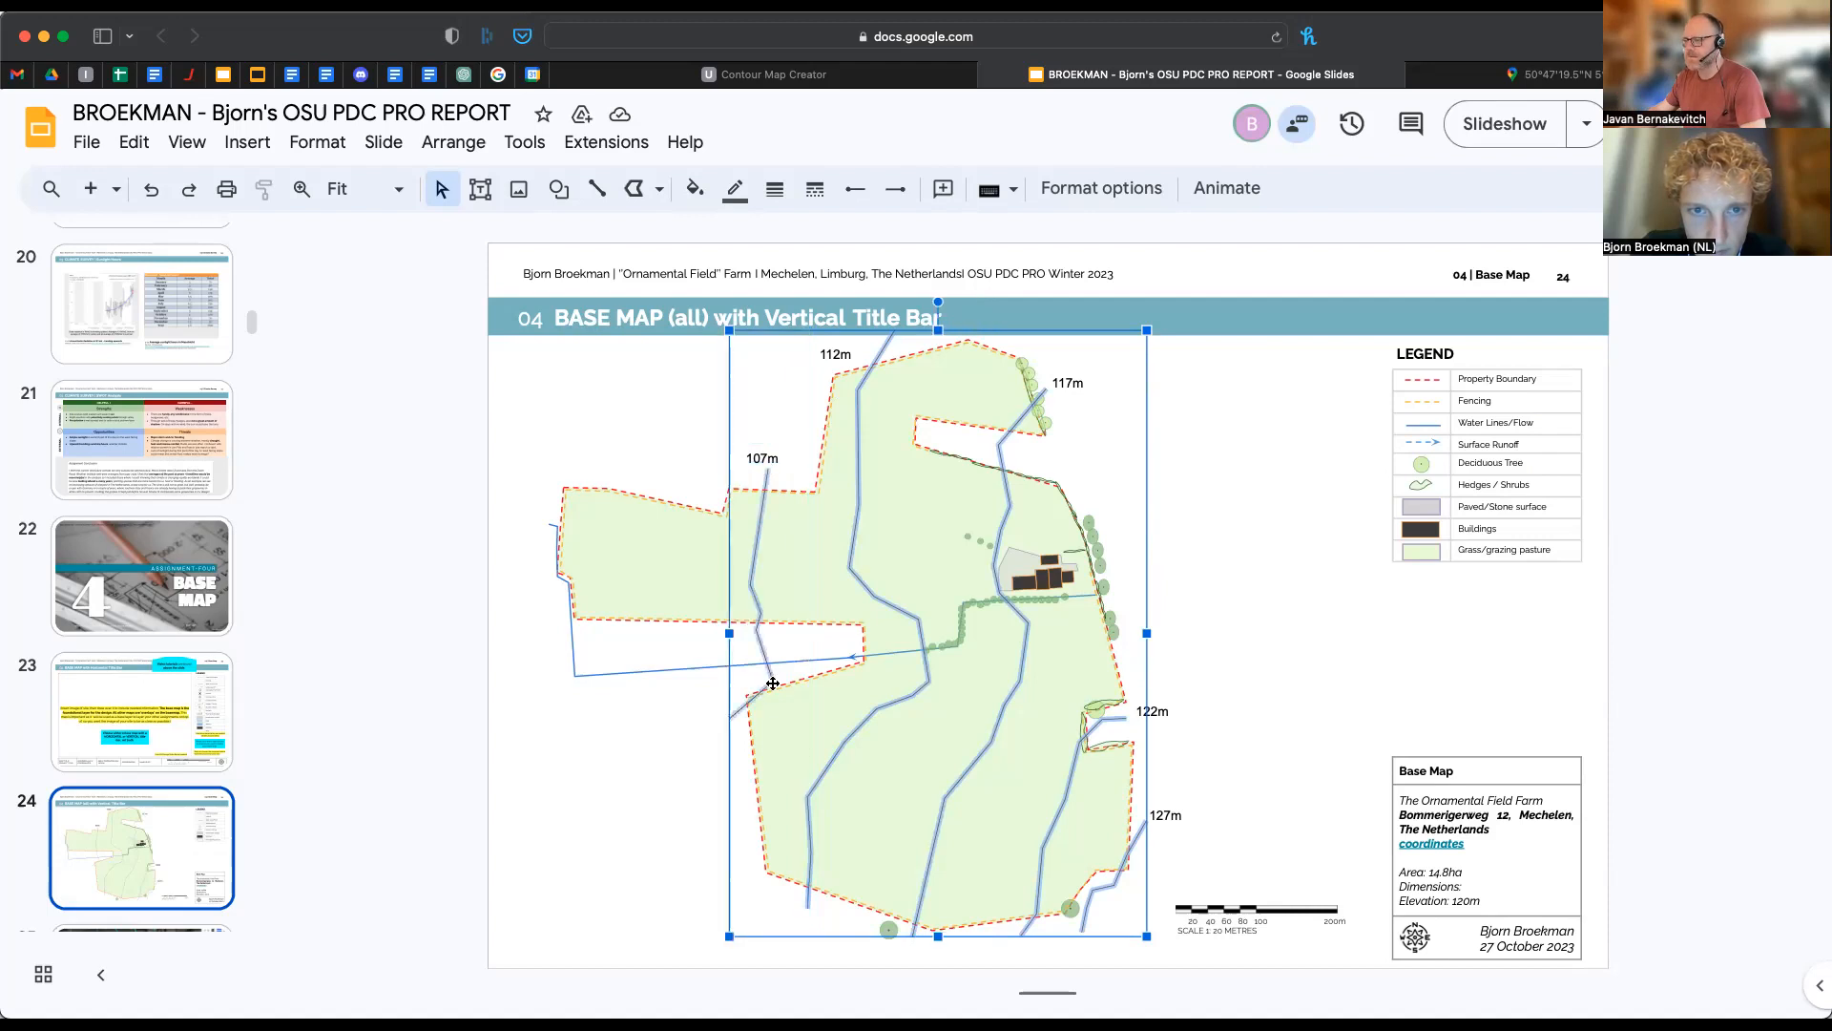
pyautogui.click(735, 188)
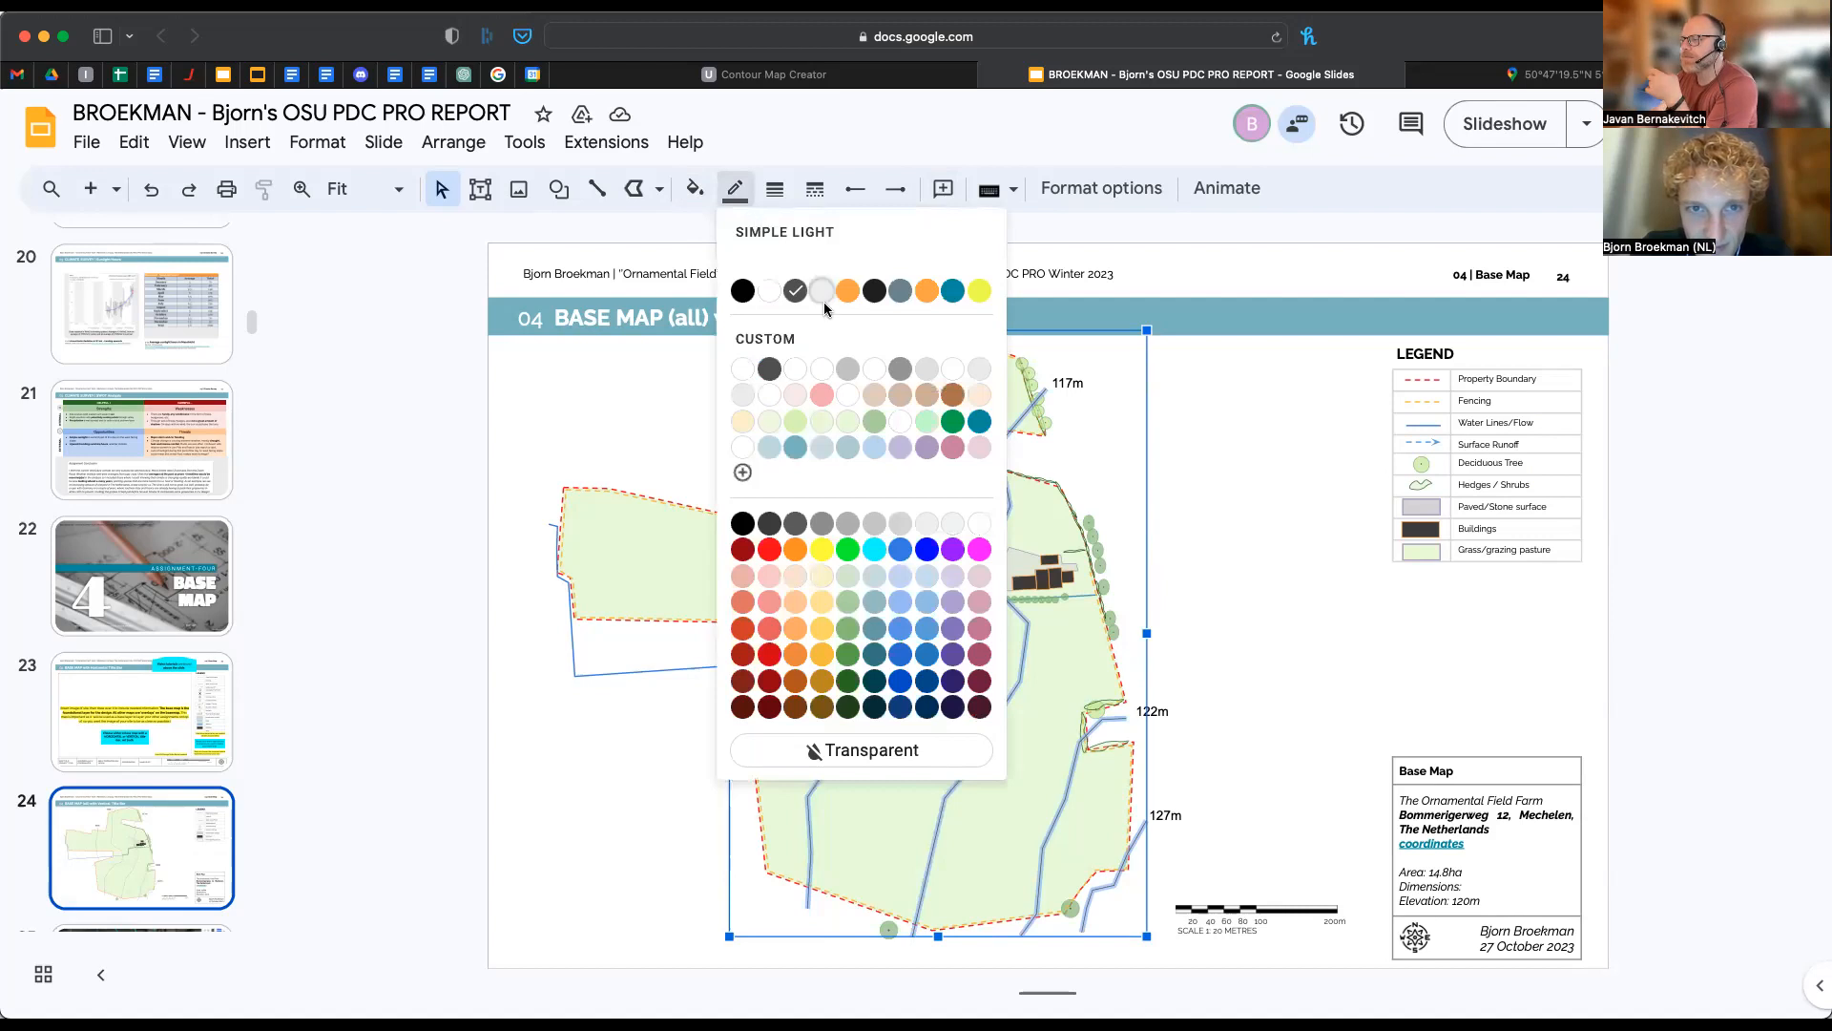
pyautogui.click(901, 531)
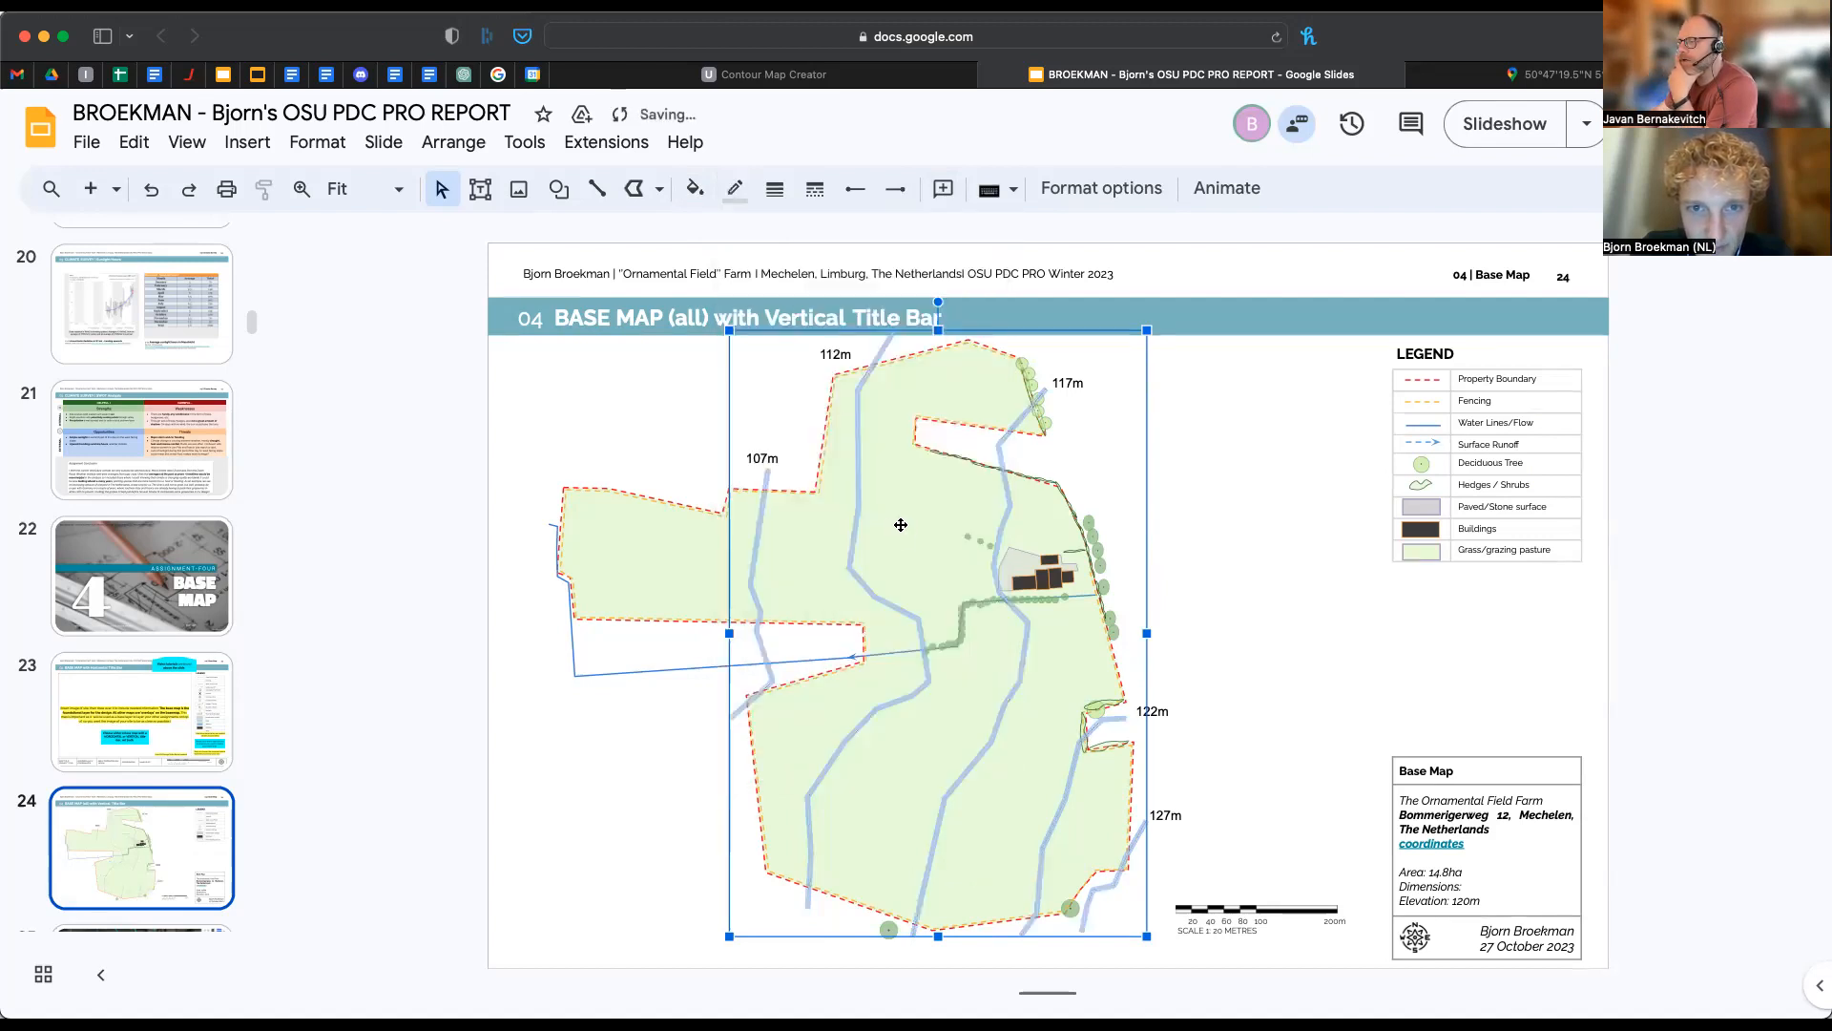
pyautogui.click(1193, 503)
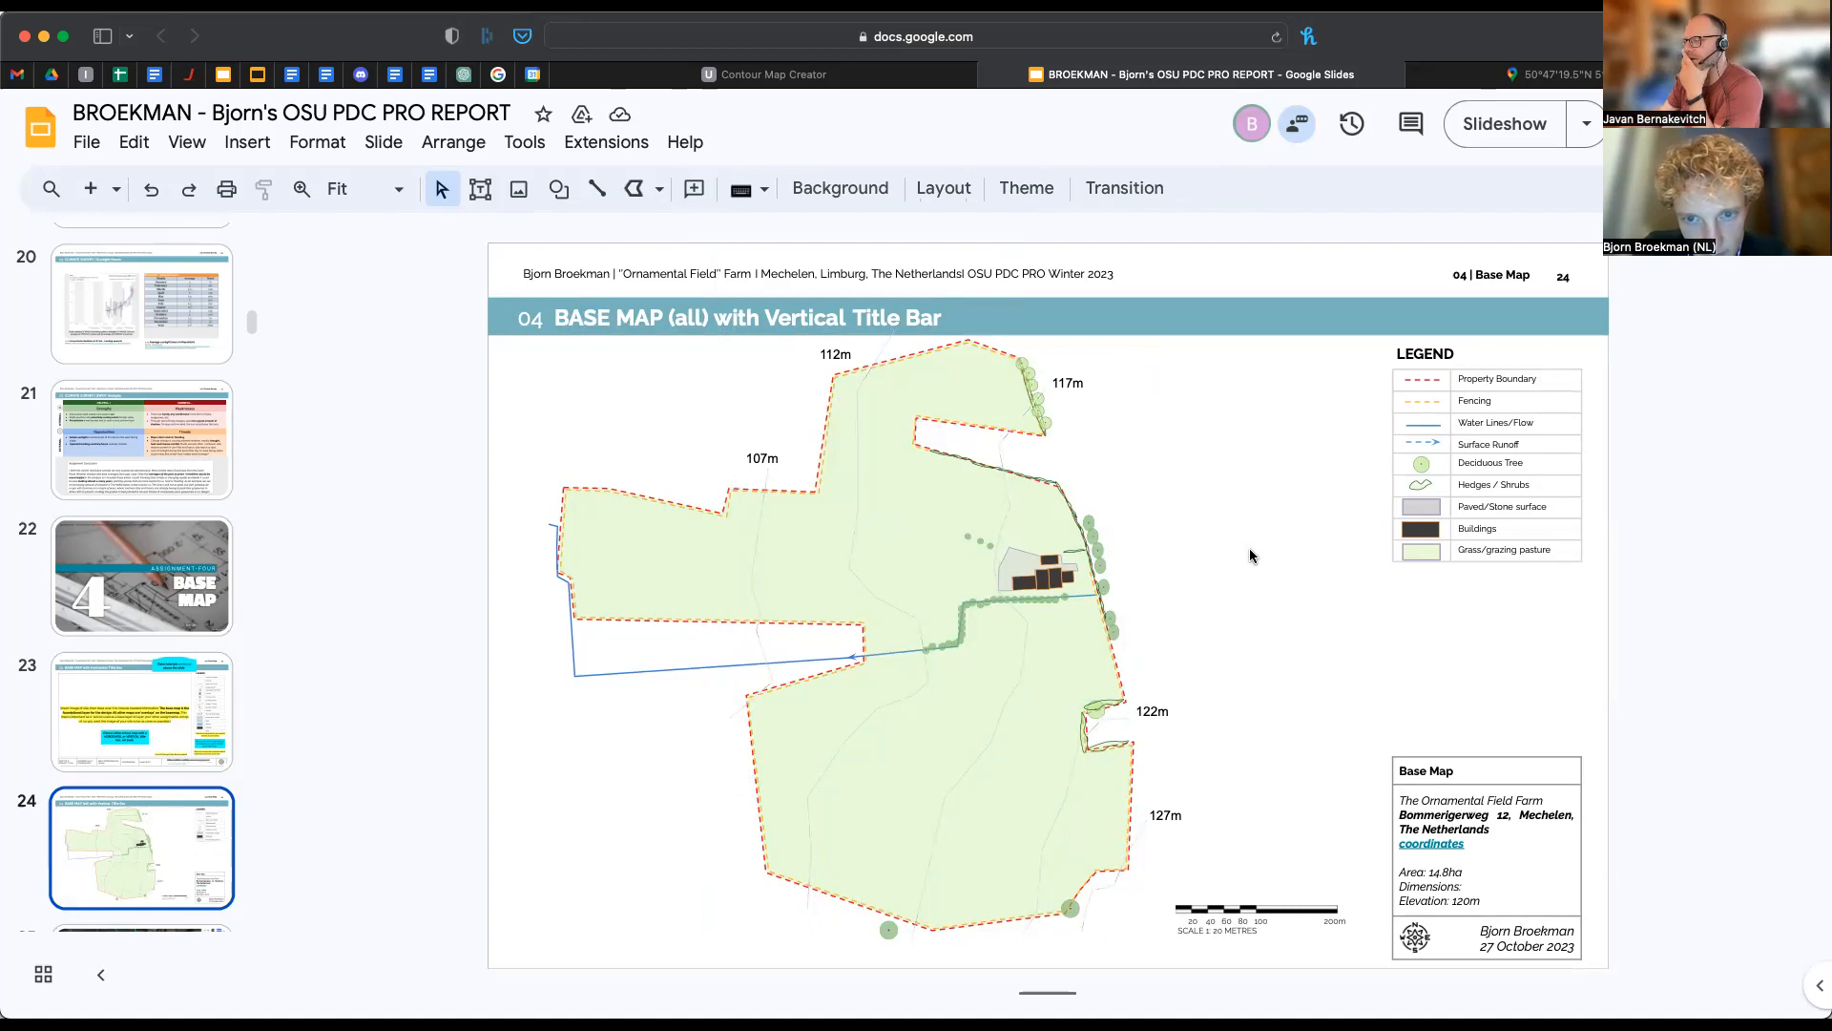
# - Select all five elevation labels together and reduce their font size to 8
pyautogui.click(1163, 816)
pyautogui.keyDown('shift'); pyautogui.click(1153, 696); pyautogui.keyUp('shift')
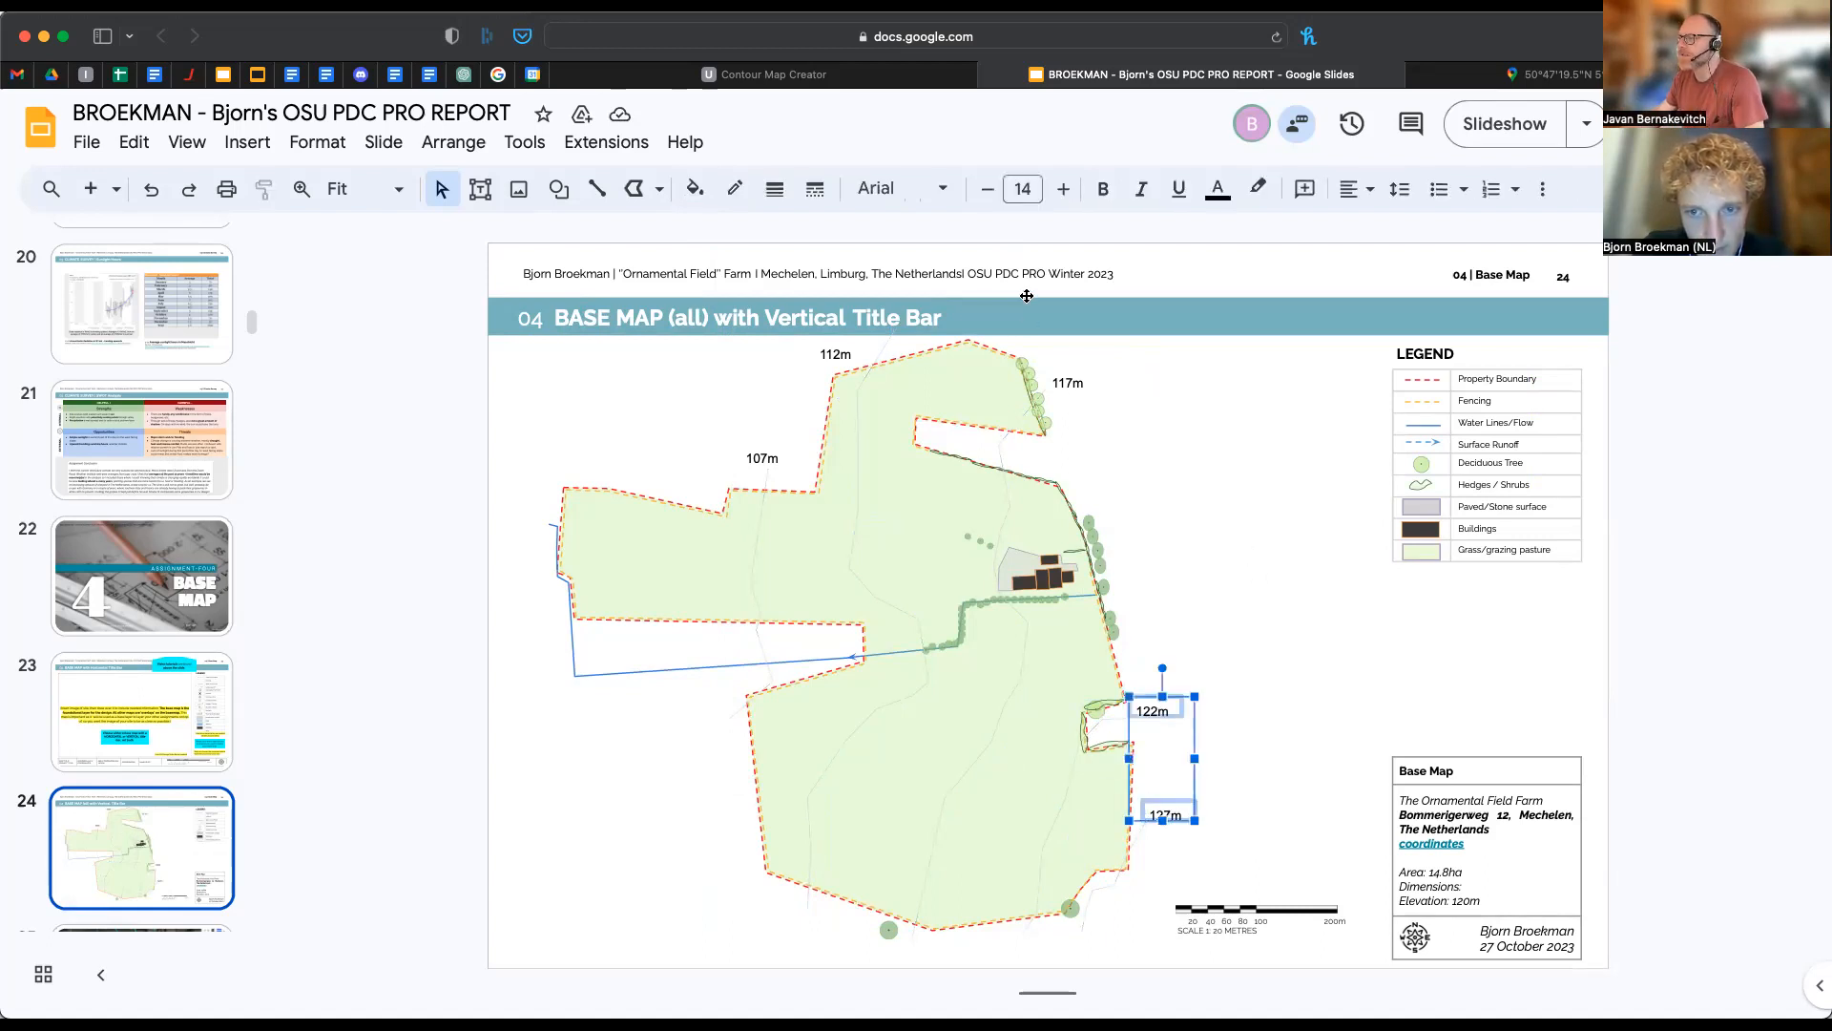
pyautogui.keyDown('shift'); pyautogui.click(1065, 382); pyautogui.keyUp('shift')
pyautogui.keyDown('shift'); pyautogui.click(835, 354); pyautogui.keyUp('shift')
pyautogui.keyDown('shift'); pyautogui.click(763, 458); pyautogui.keyUp('shift')
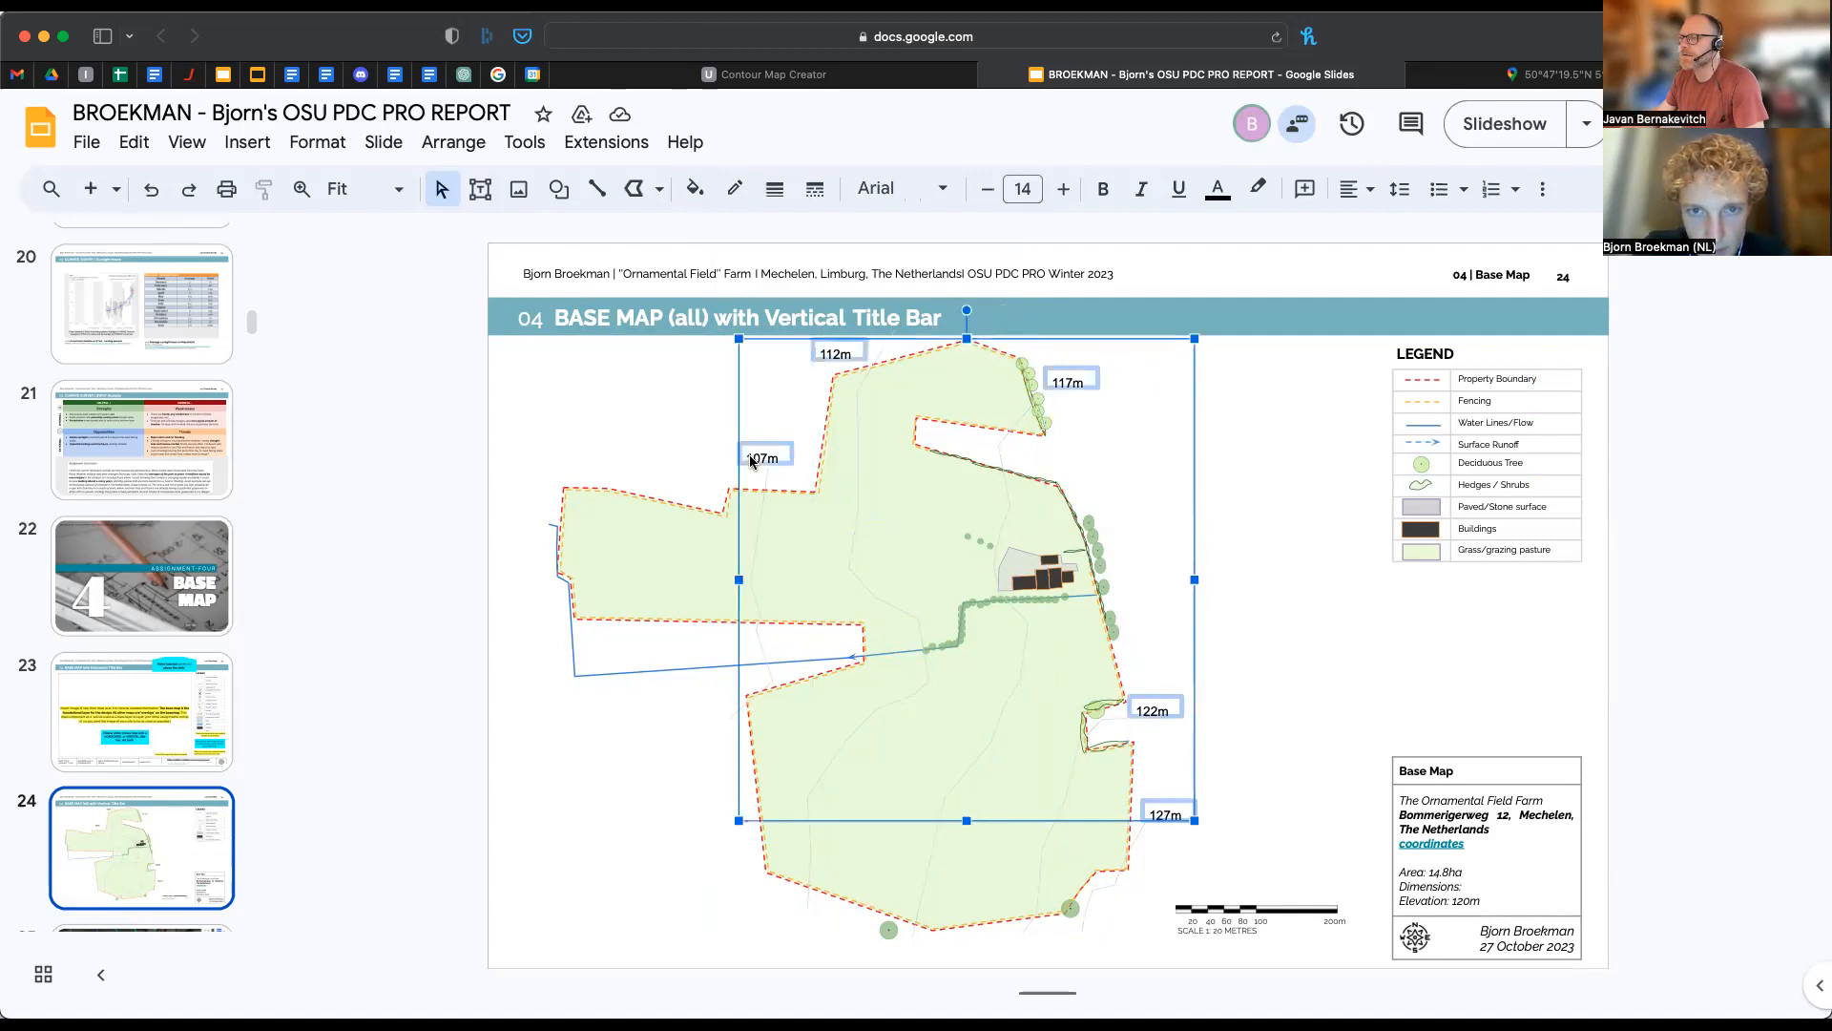
pyautogui.click(986, 188)
pyautogui.click(986, 188)
pyautogui.click(986, 188)
pyautogui.click(986, 188)
pyautogui.click(986, 188)
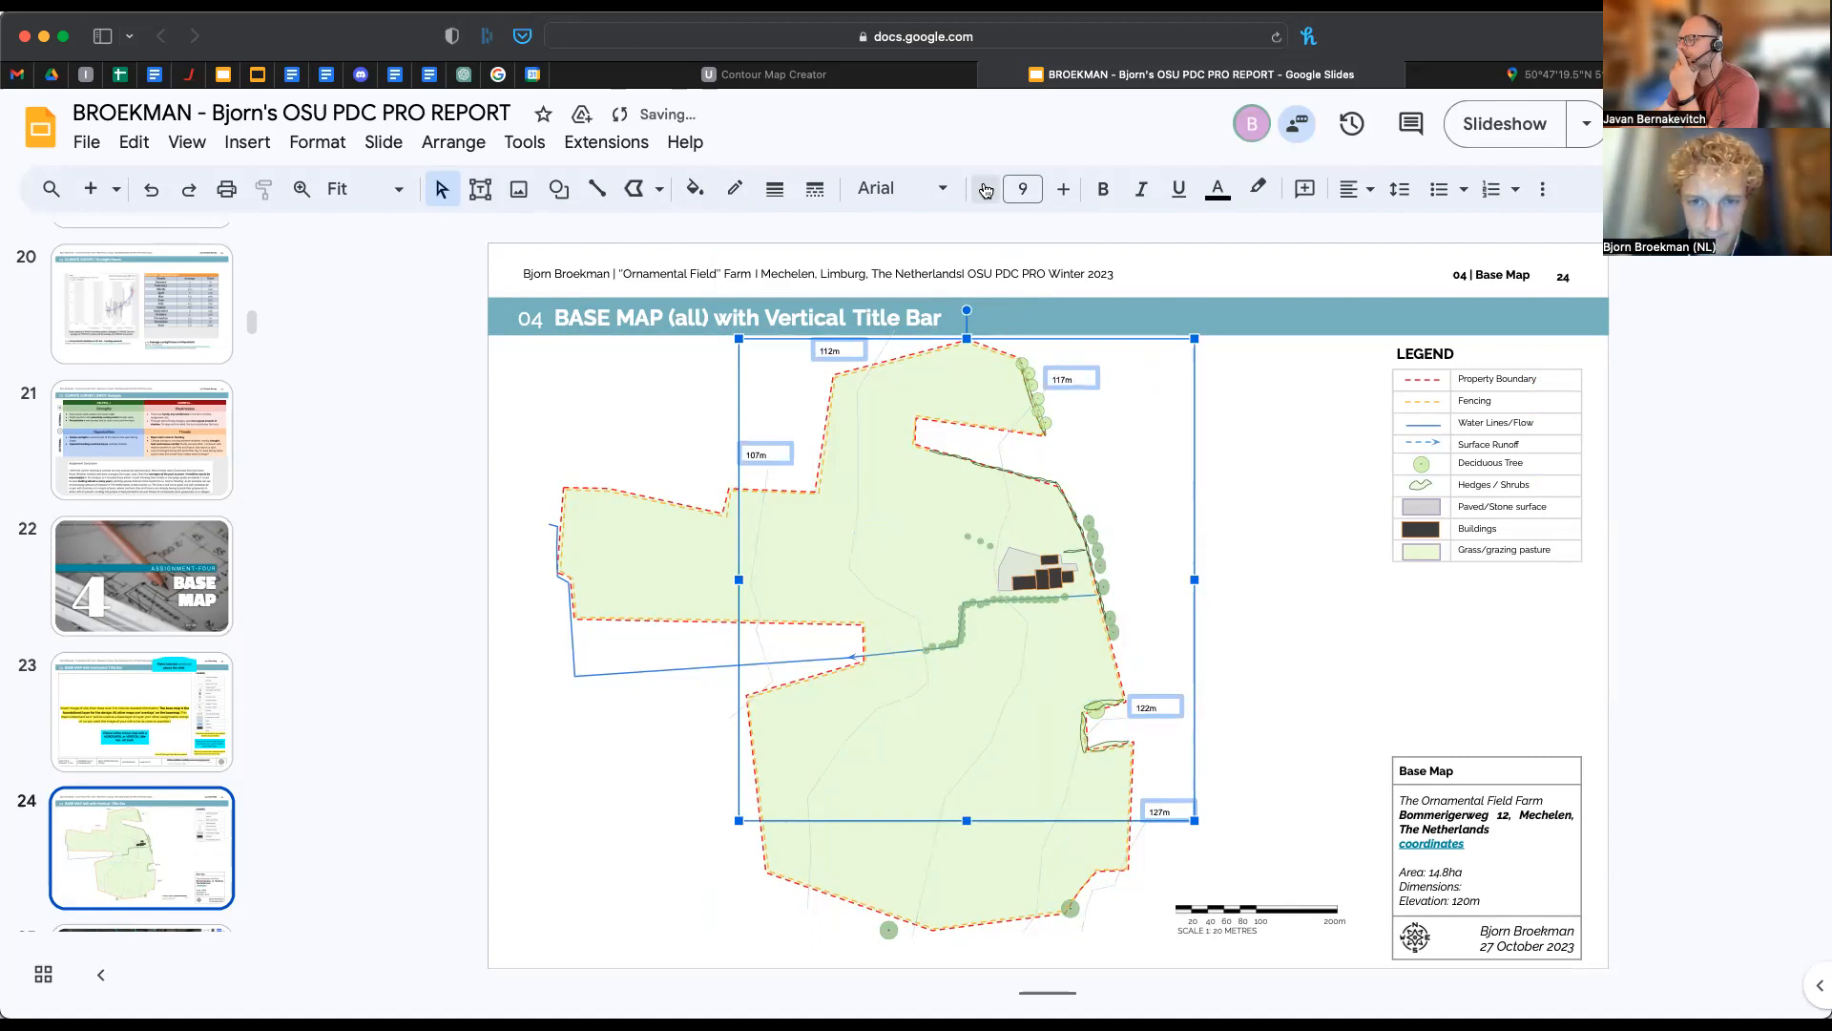
pyautogui.click(1446, 467)
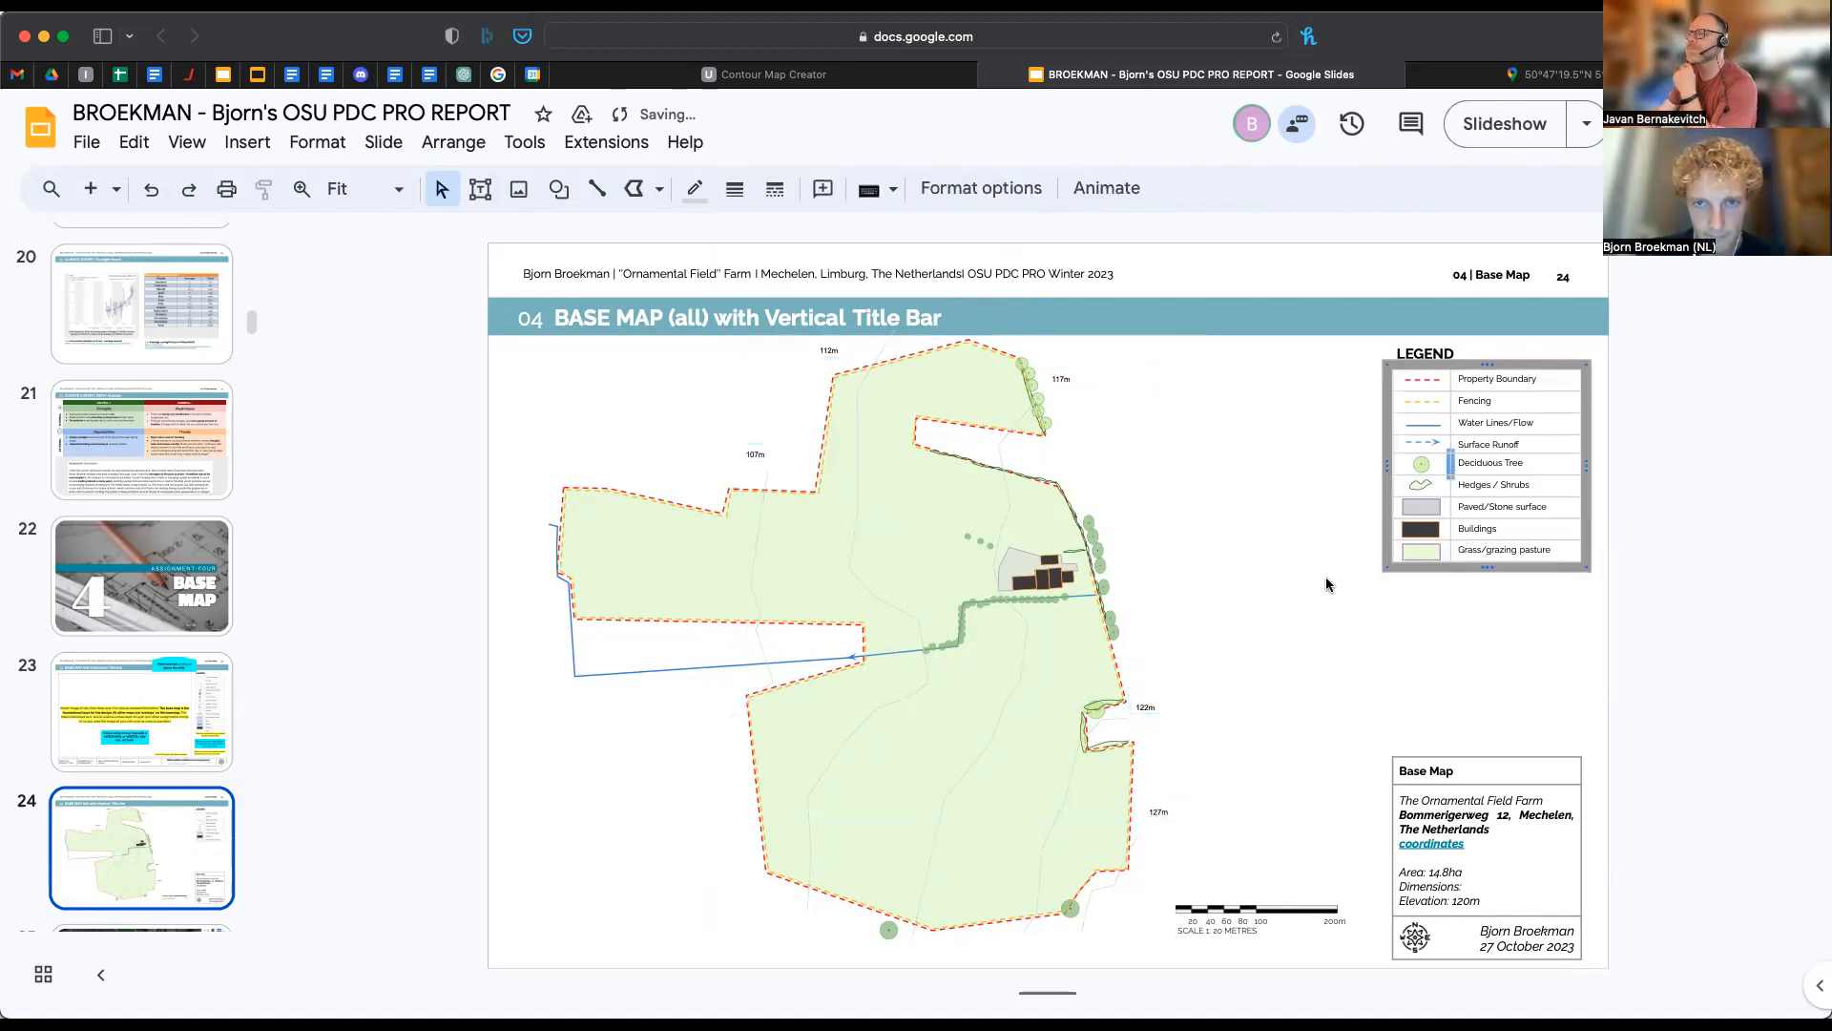
# - Move the 112m label east so it sits at the northern end of its contour line
pyautogui.click(879, 351)
pyautogui.doubleClick(879, 351)
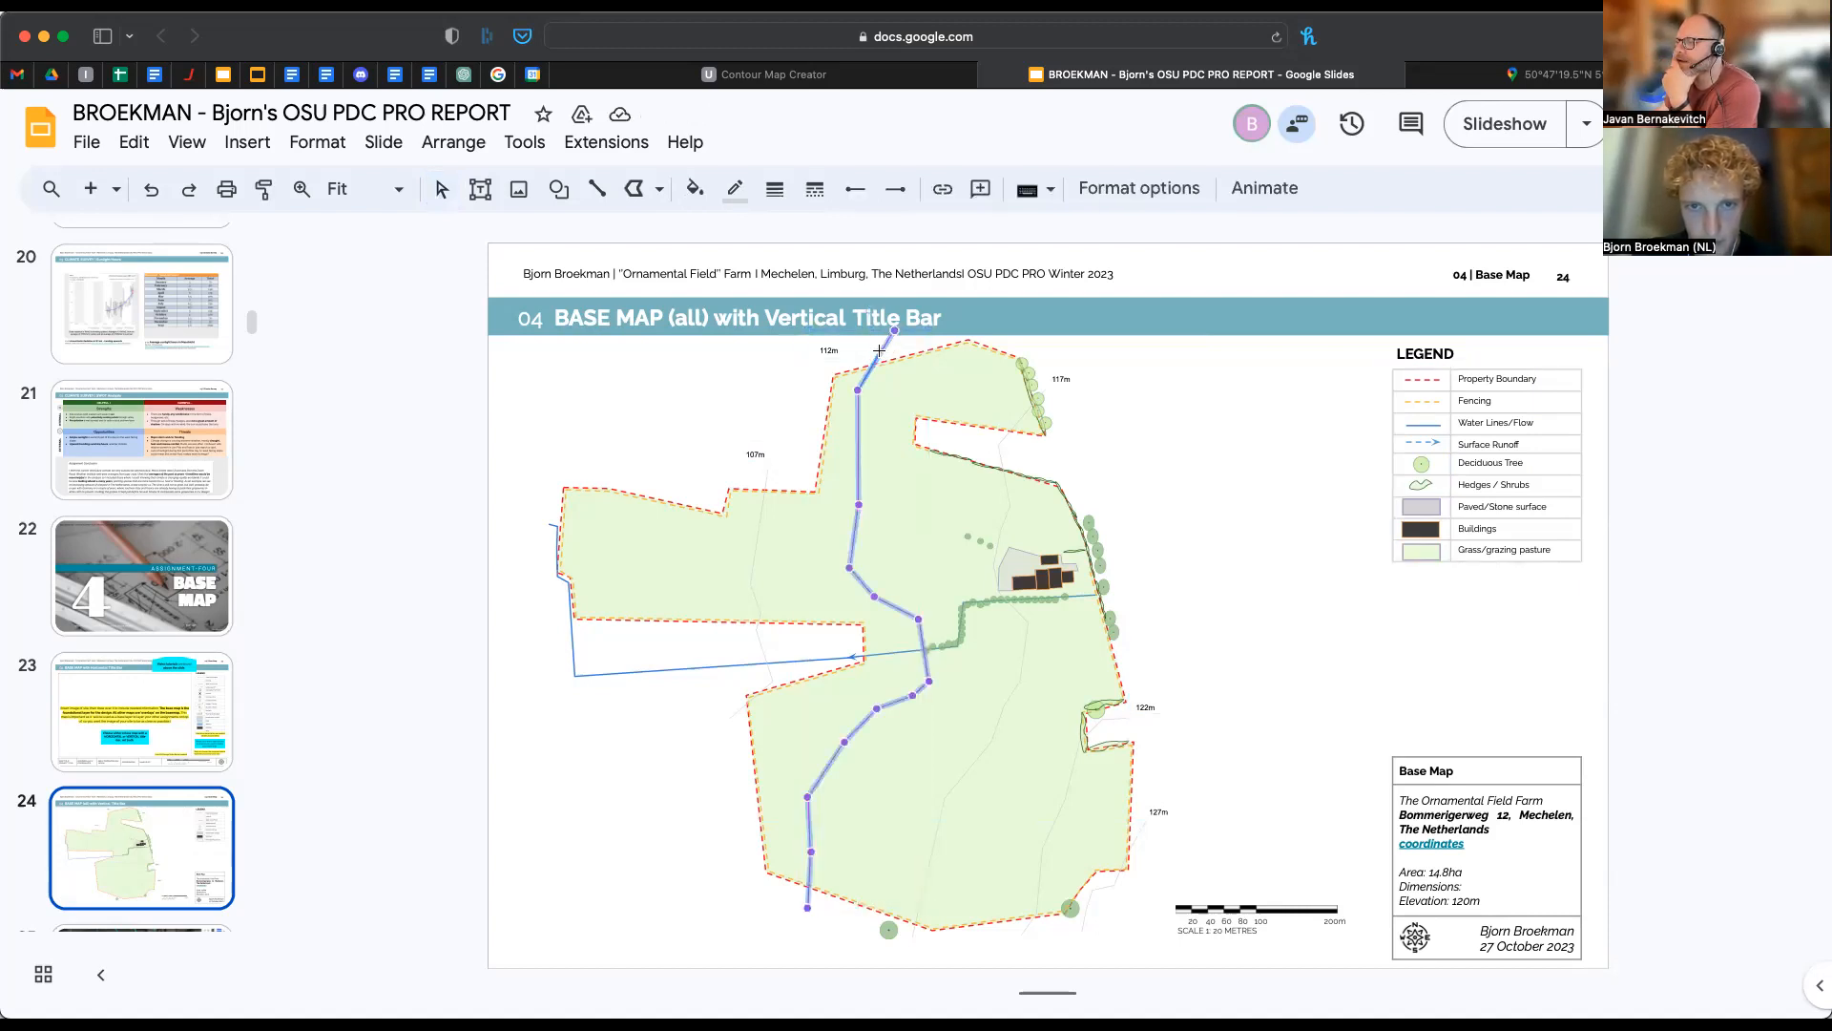
pyautogui.press('Escape')
pyautogui.press('Delete')
pyautogui.click(834, 344)
pyautogui.moveTo(831, 341); pyautogui.dragTo(871, 338)
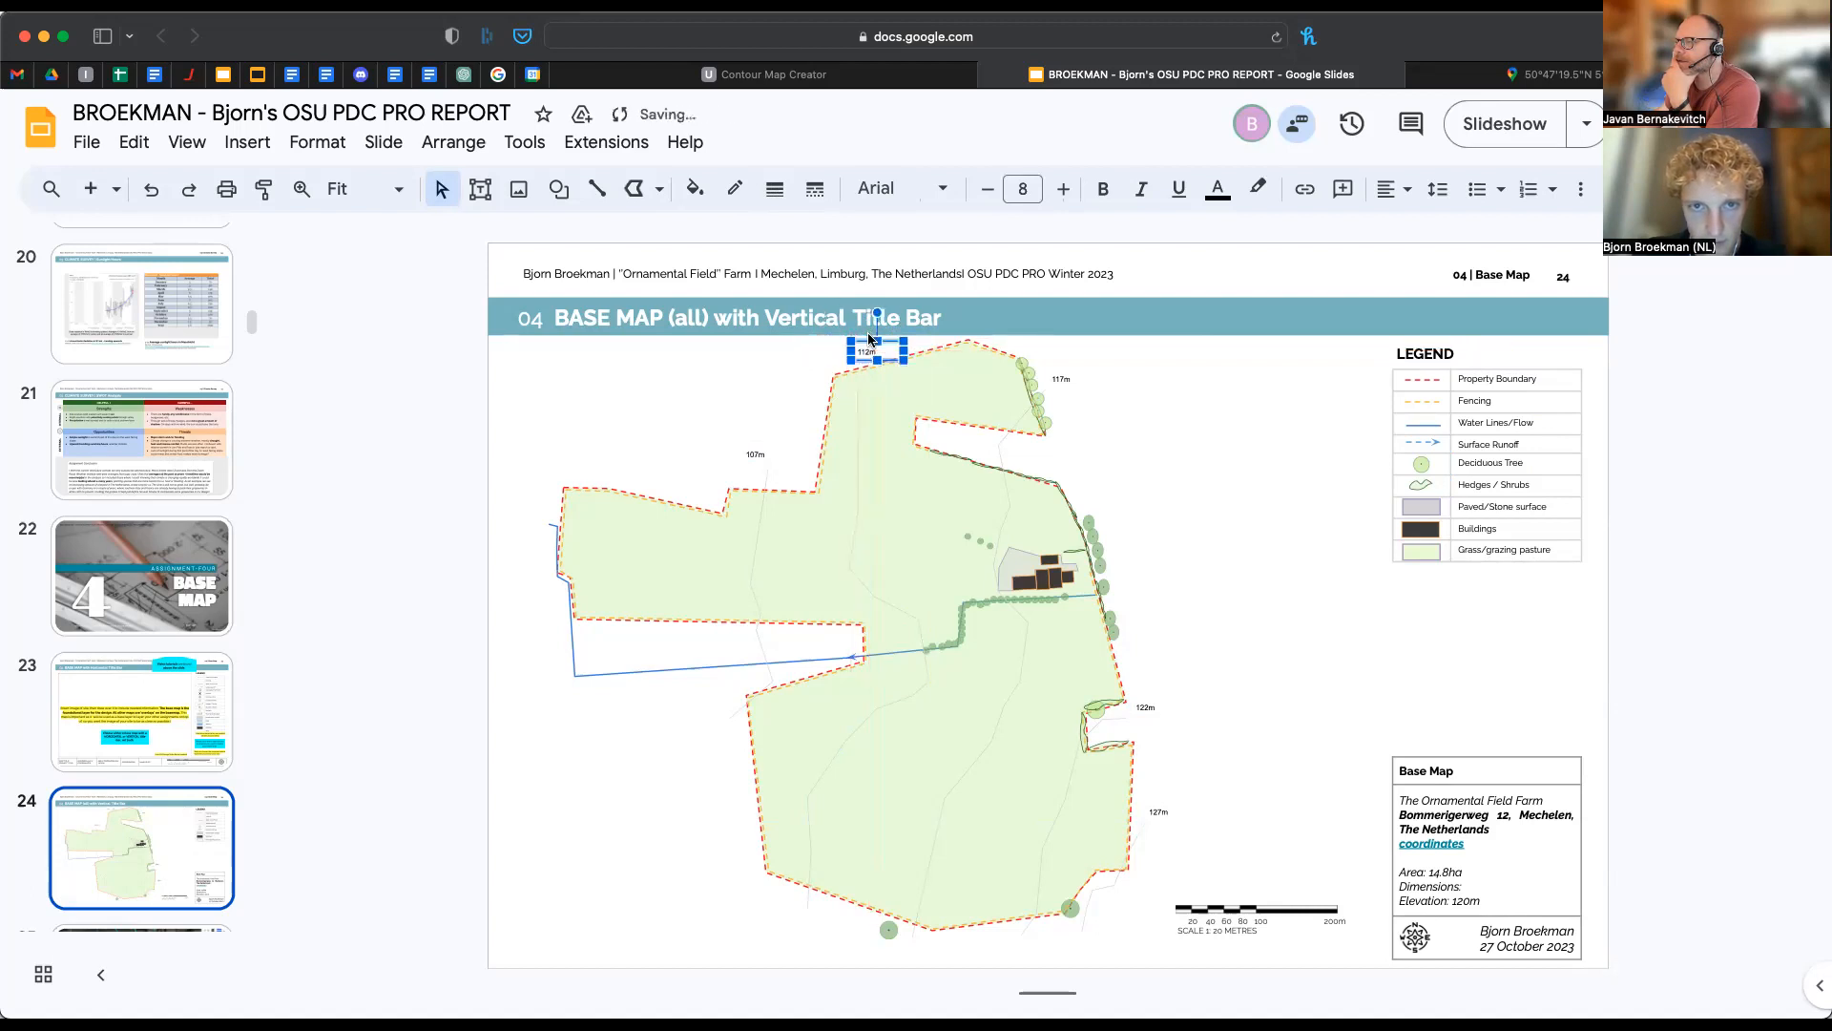
pyautogui.click(1156, 437)
# - Move the 122m label slightly south so it lines up with its contour line's end at the eastern notch
pyautogui.click(1164, 700)
pyautogui.moveTo(1170, 698); pyautogui.dragTo(1164, 709)
pyautogui.click(1228, 771)
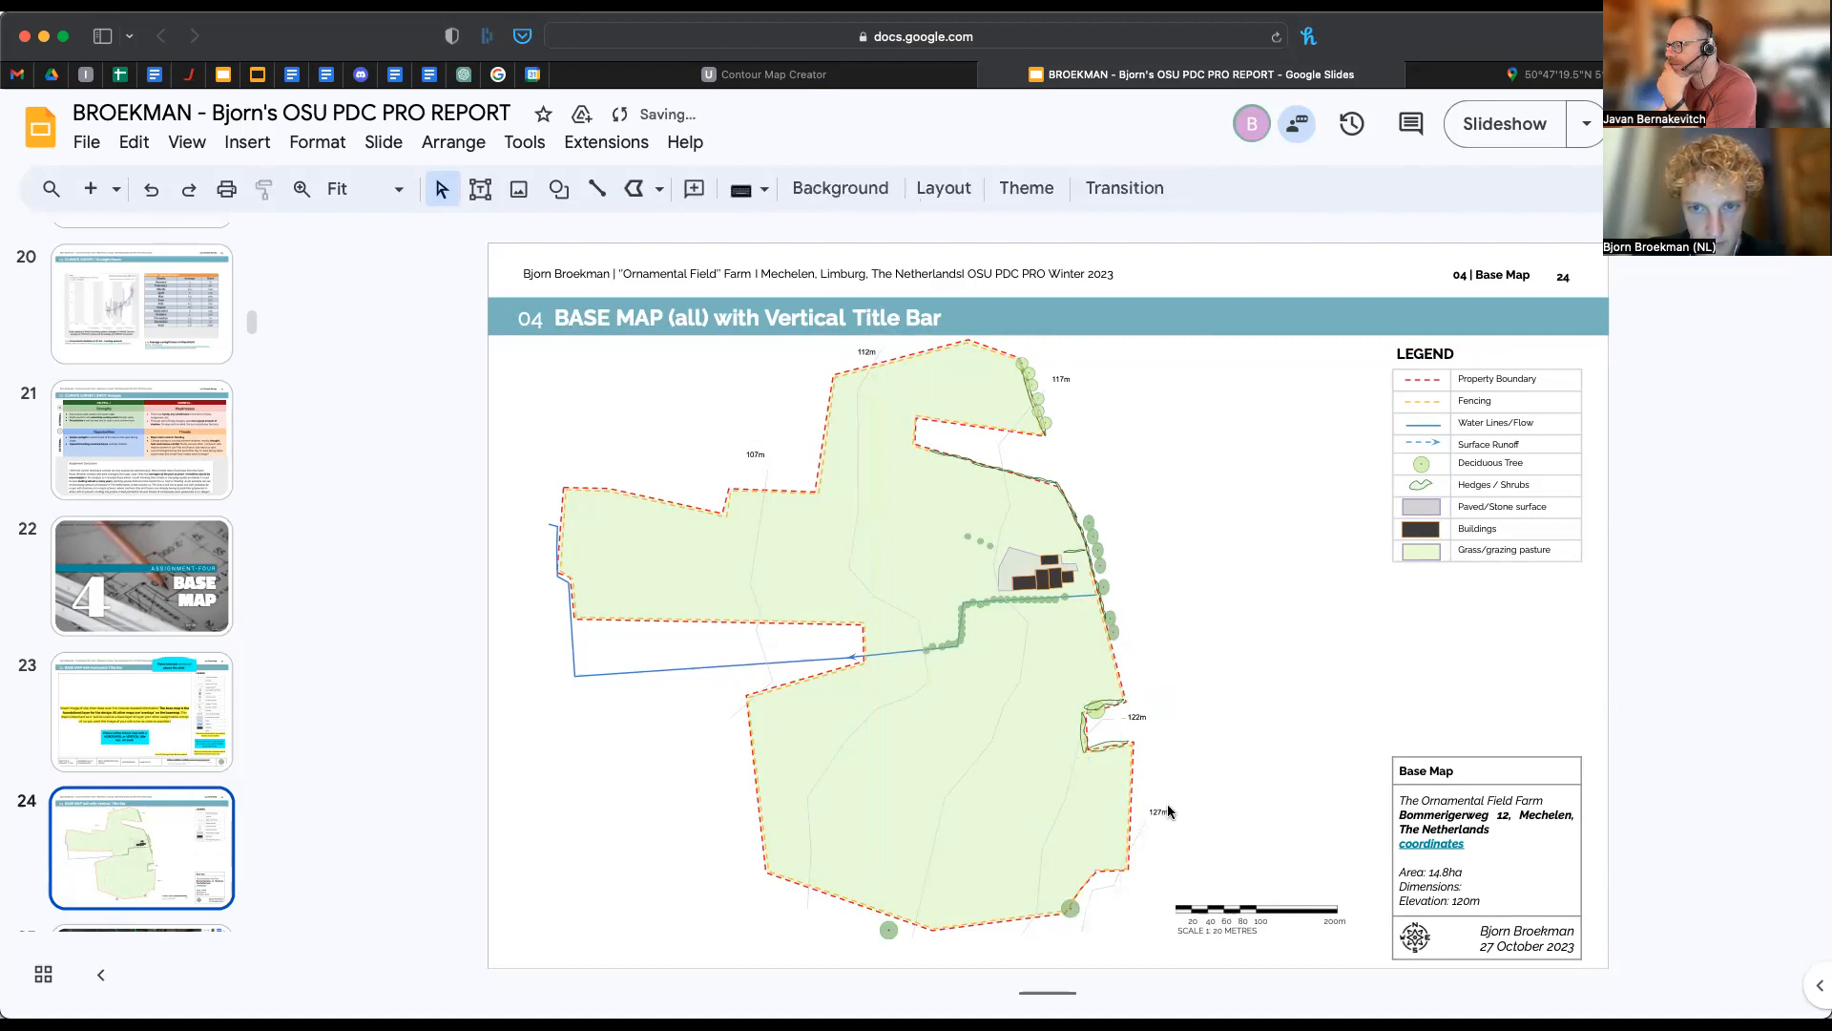
pyautogui.click(1150, 707)
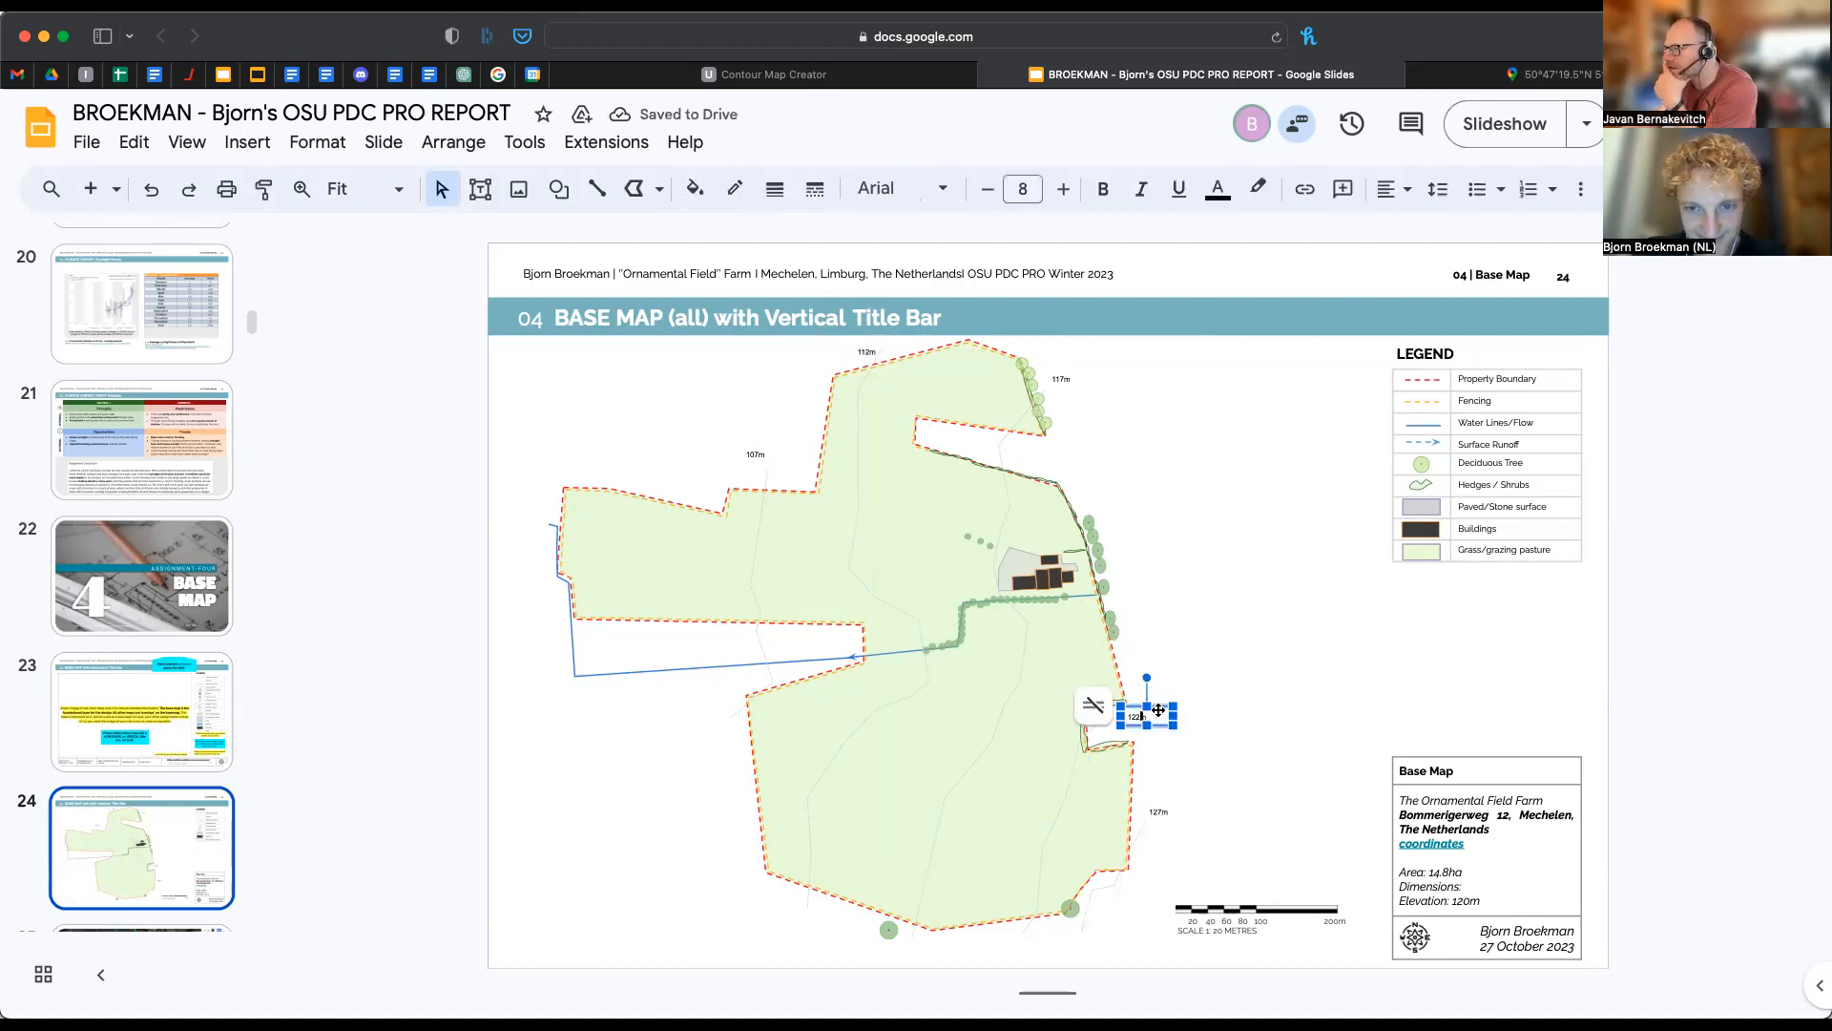
pyautogui.moveTo(1160, 710); pyautogui.dragTo(1166, 710)
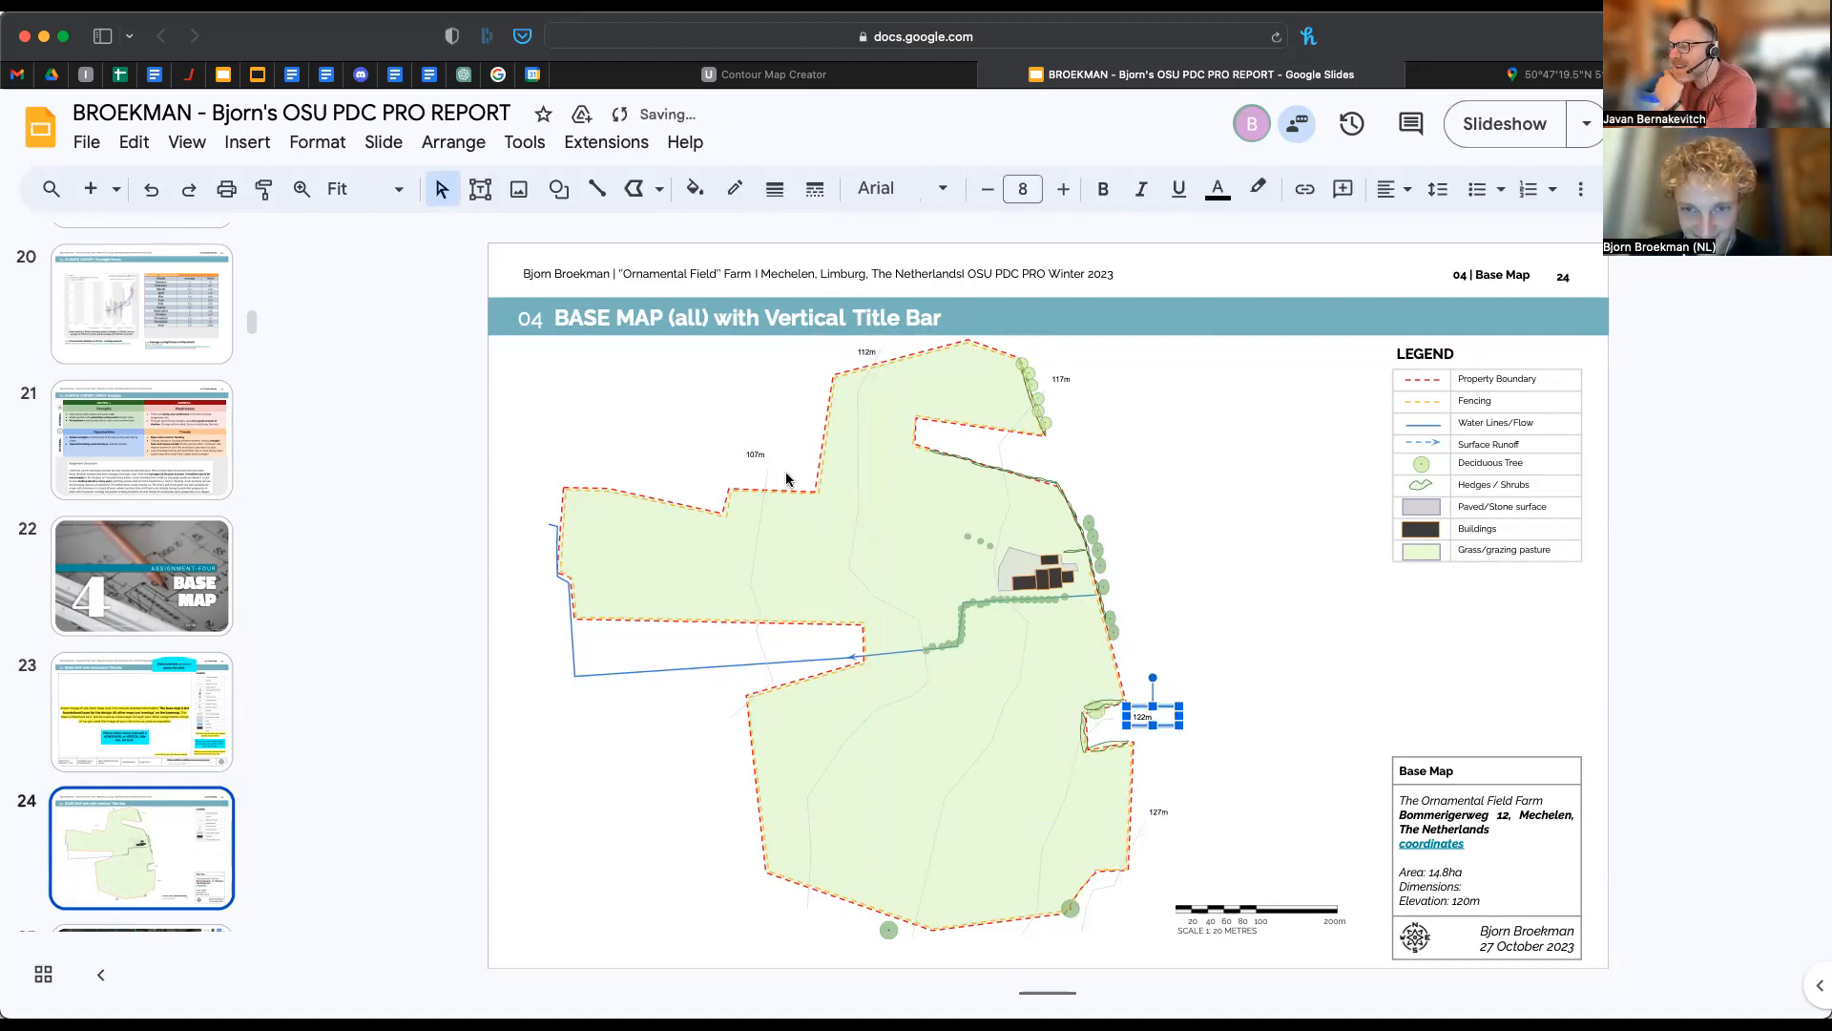
# - Move the 107m label slightly east and south, closer to the northern end of its contour line
pyautogui.click(761, 453)
pyautogui.moveTo(777, 441); pyautogui.dragTo(791, 446)
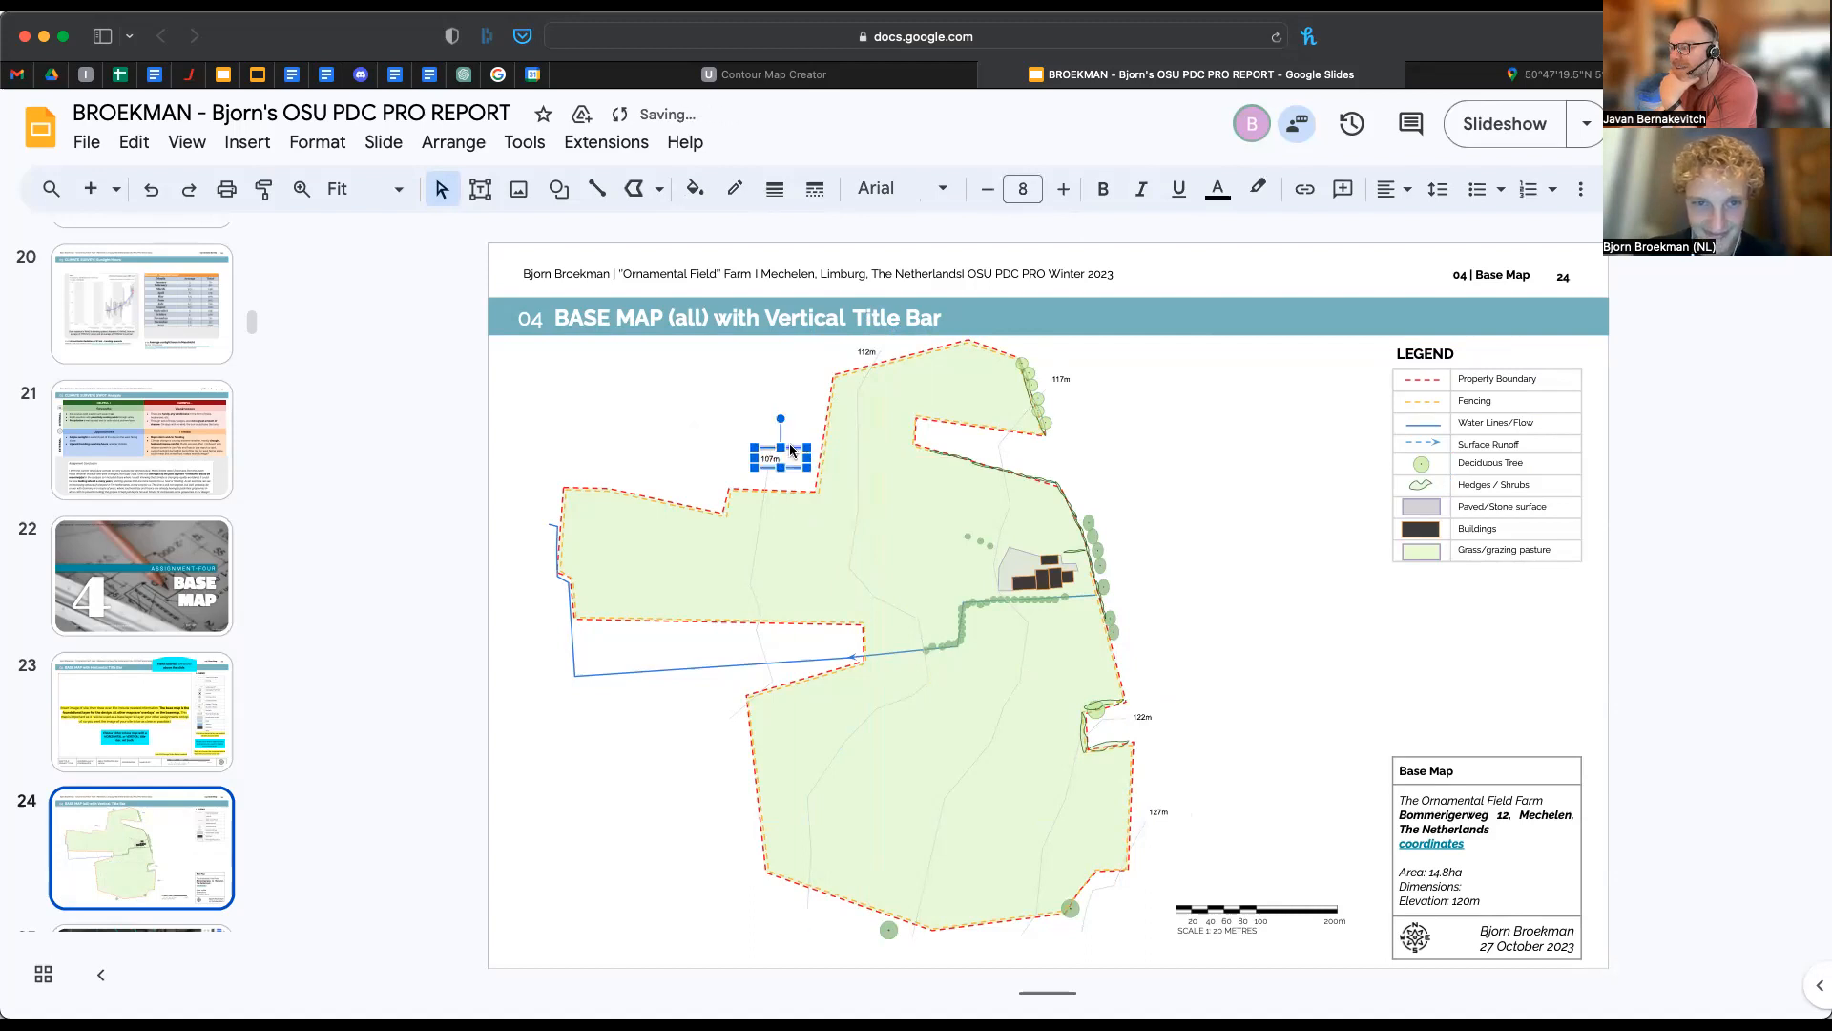
pyautogui.click(1389, 588)
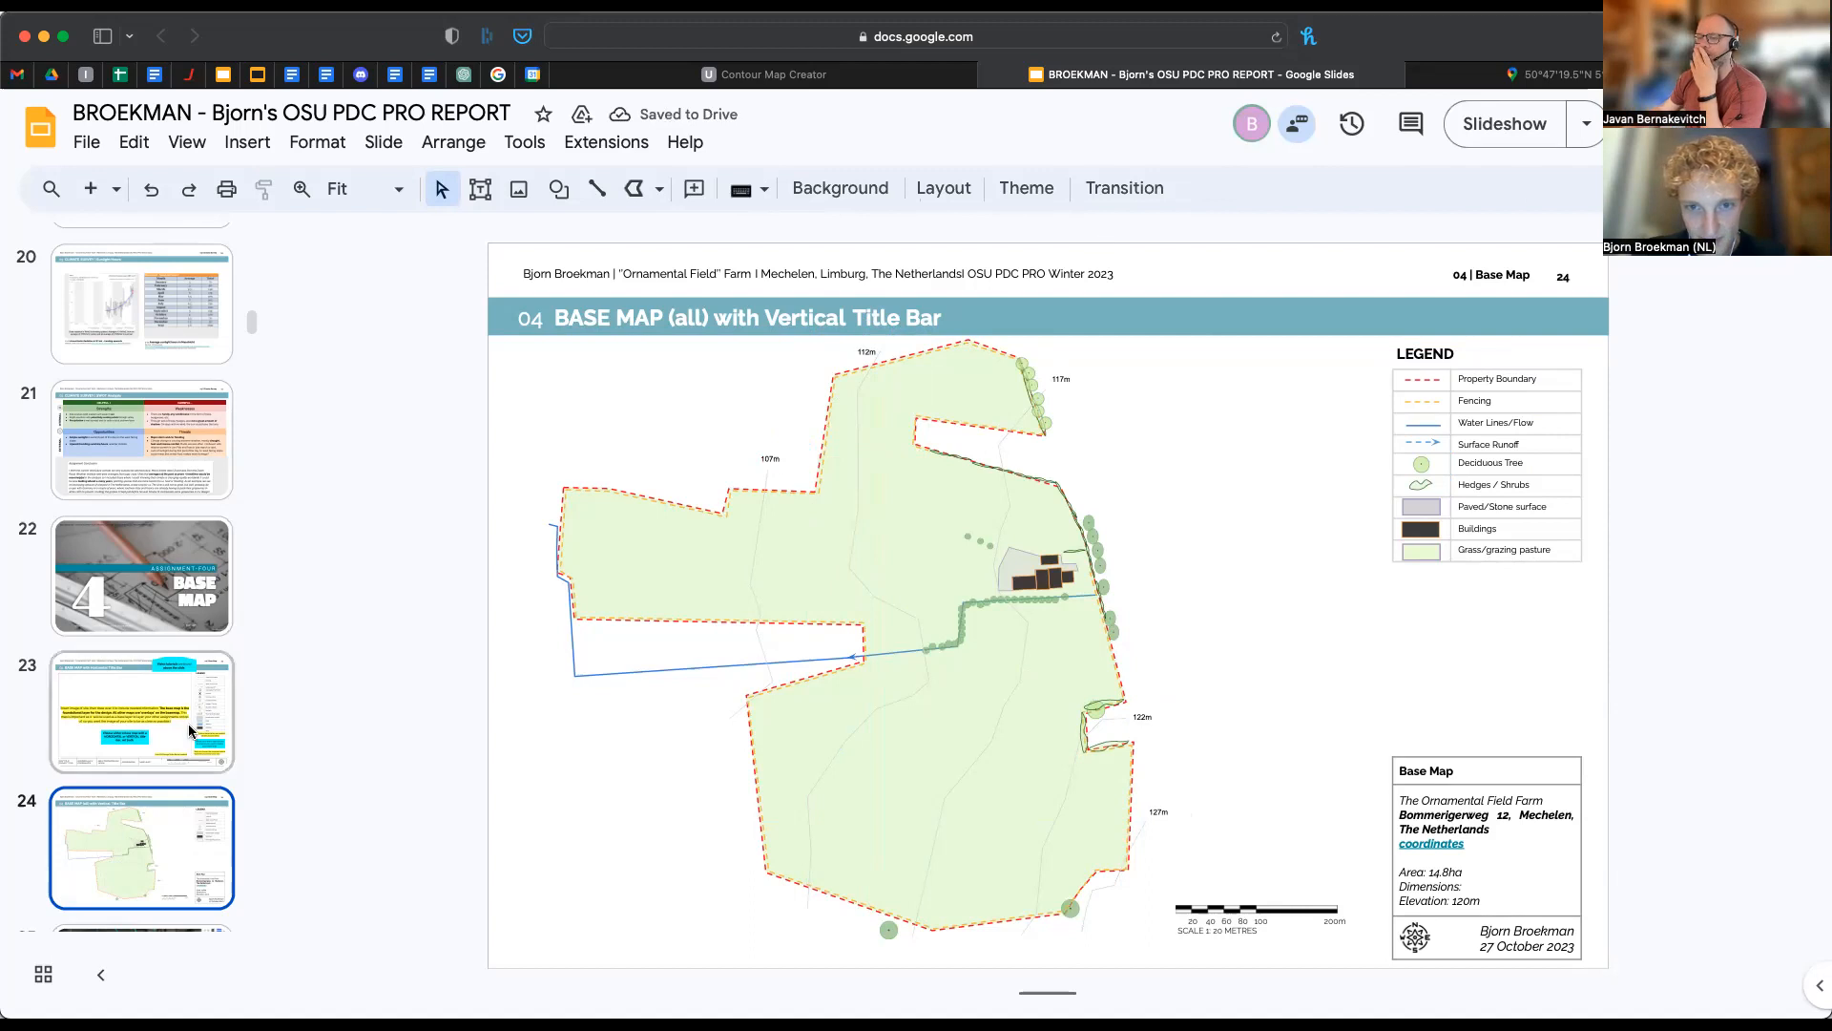
# - Open slide 26, BASE MAP (south) with Vertical Title Bar
pyautogui.scroll(-3, 189, 723)
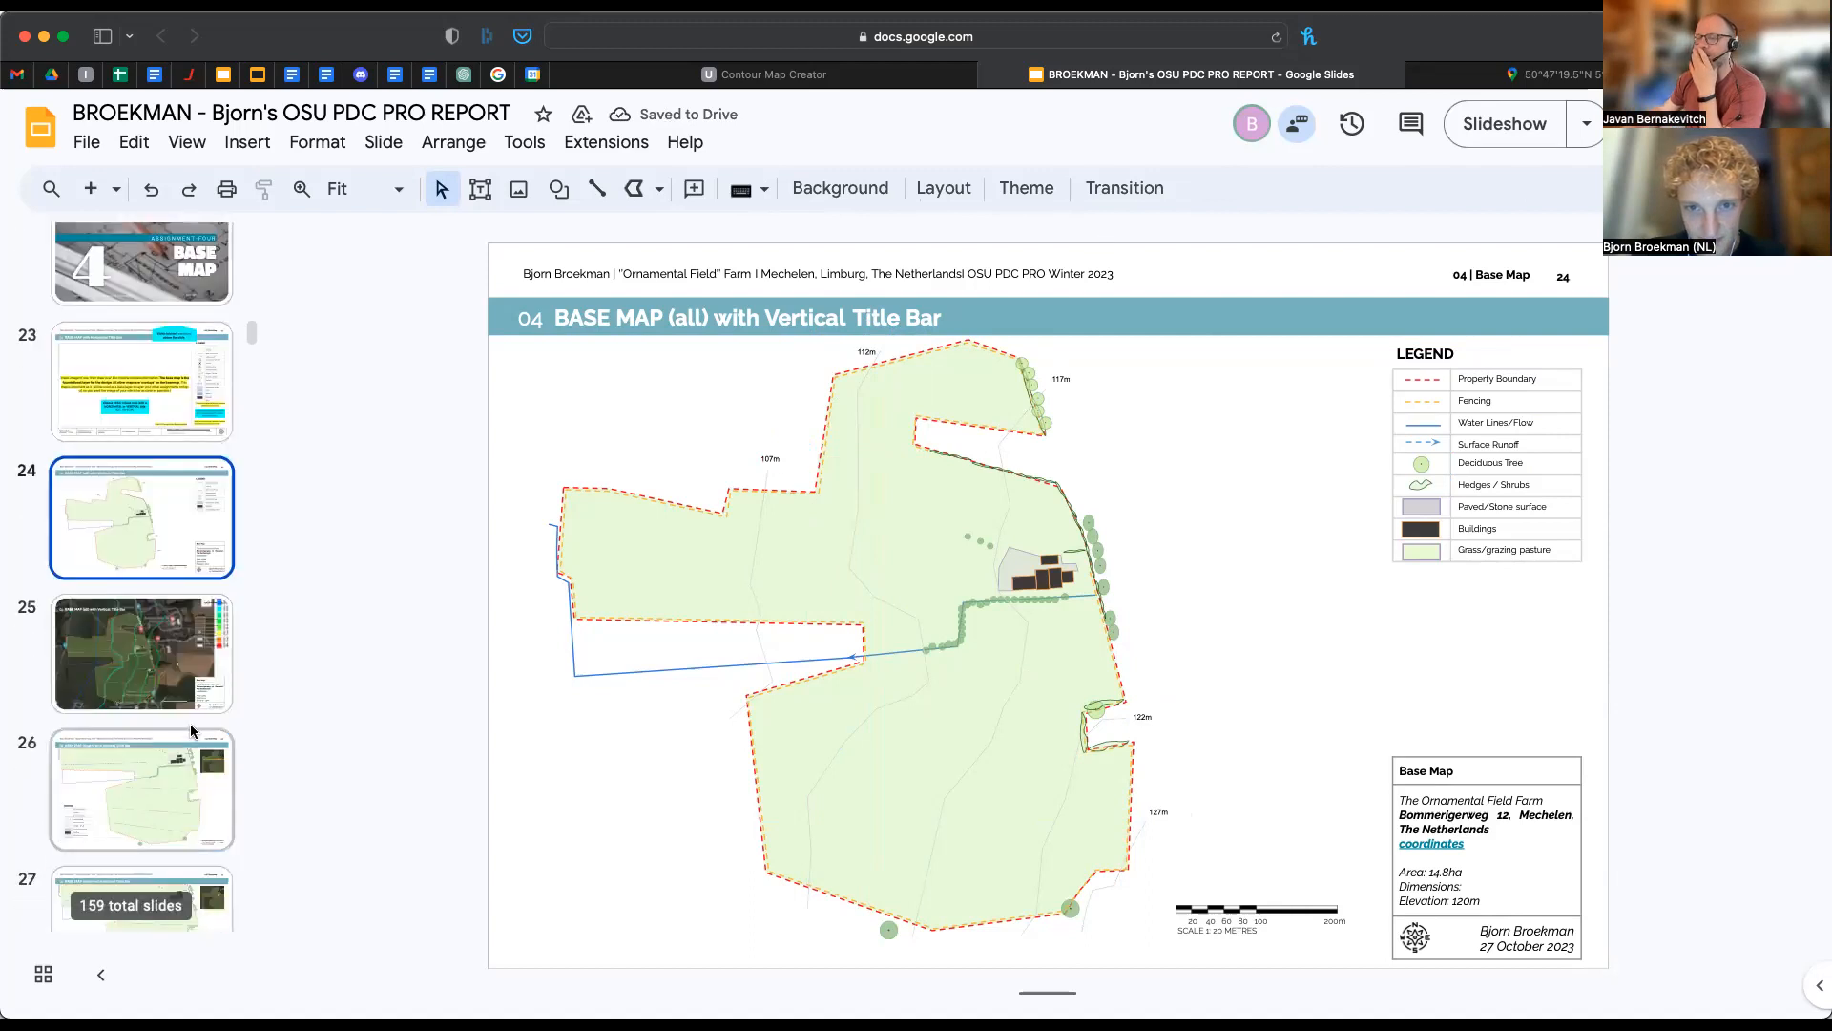
pyautogui.scroll(-2, 143, 649)
pyautogui.click(202, 673)
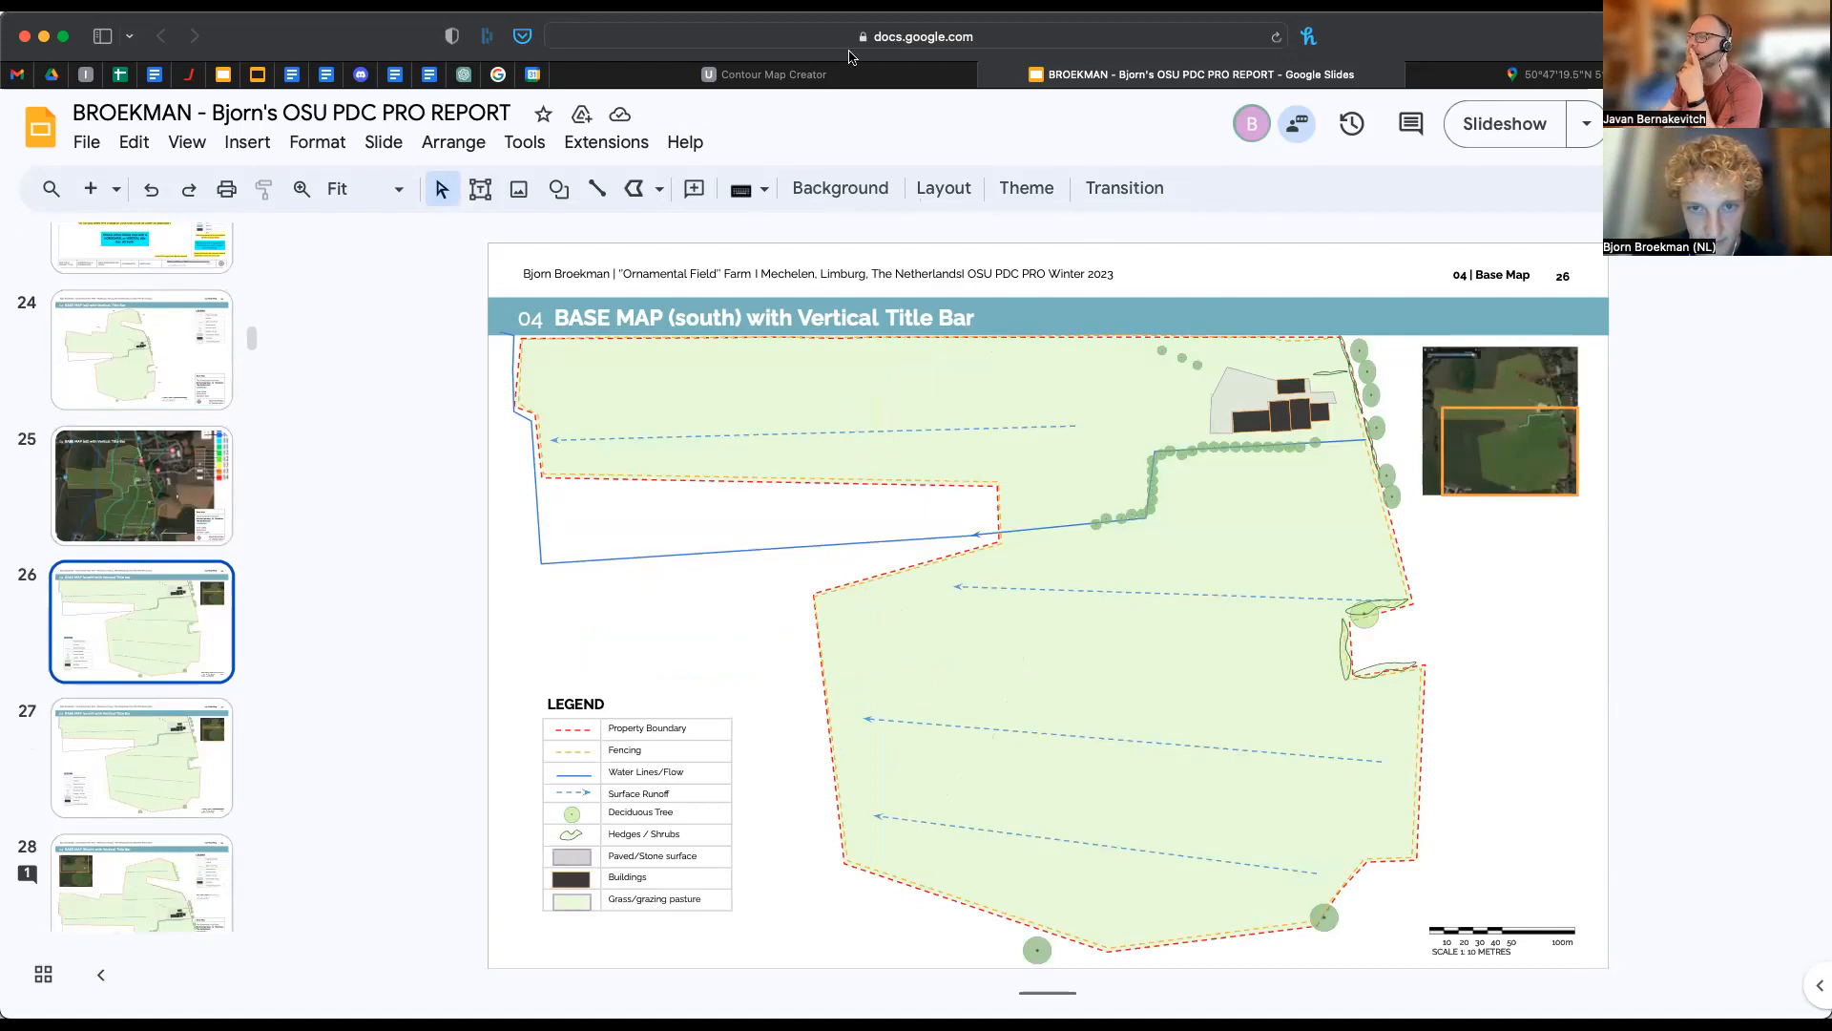
# - Switch to Contour Map Creator and move the northeastern sampling marker slightly south toward Kleeberg, checking against the south base map slide
pyautogui.click(864, 74)
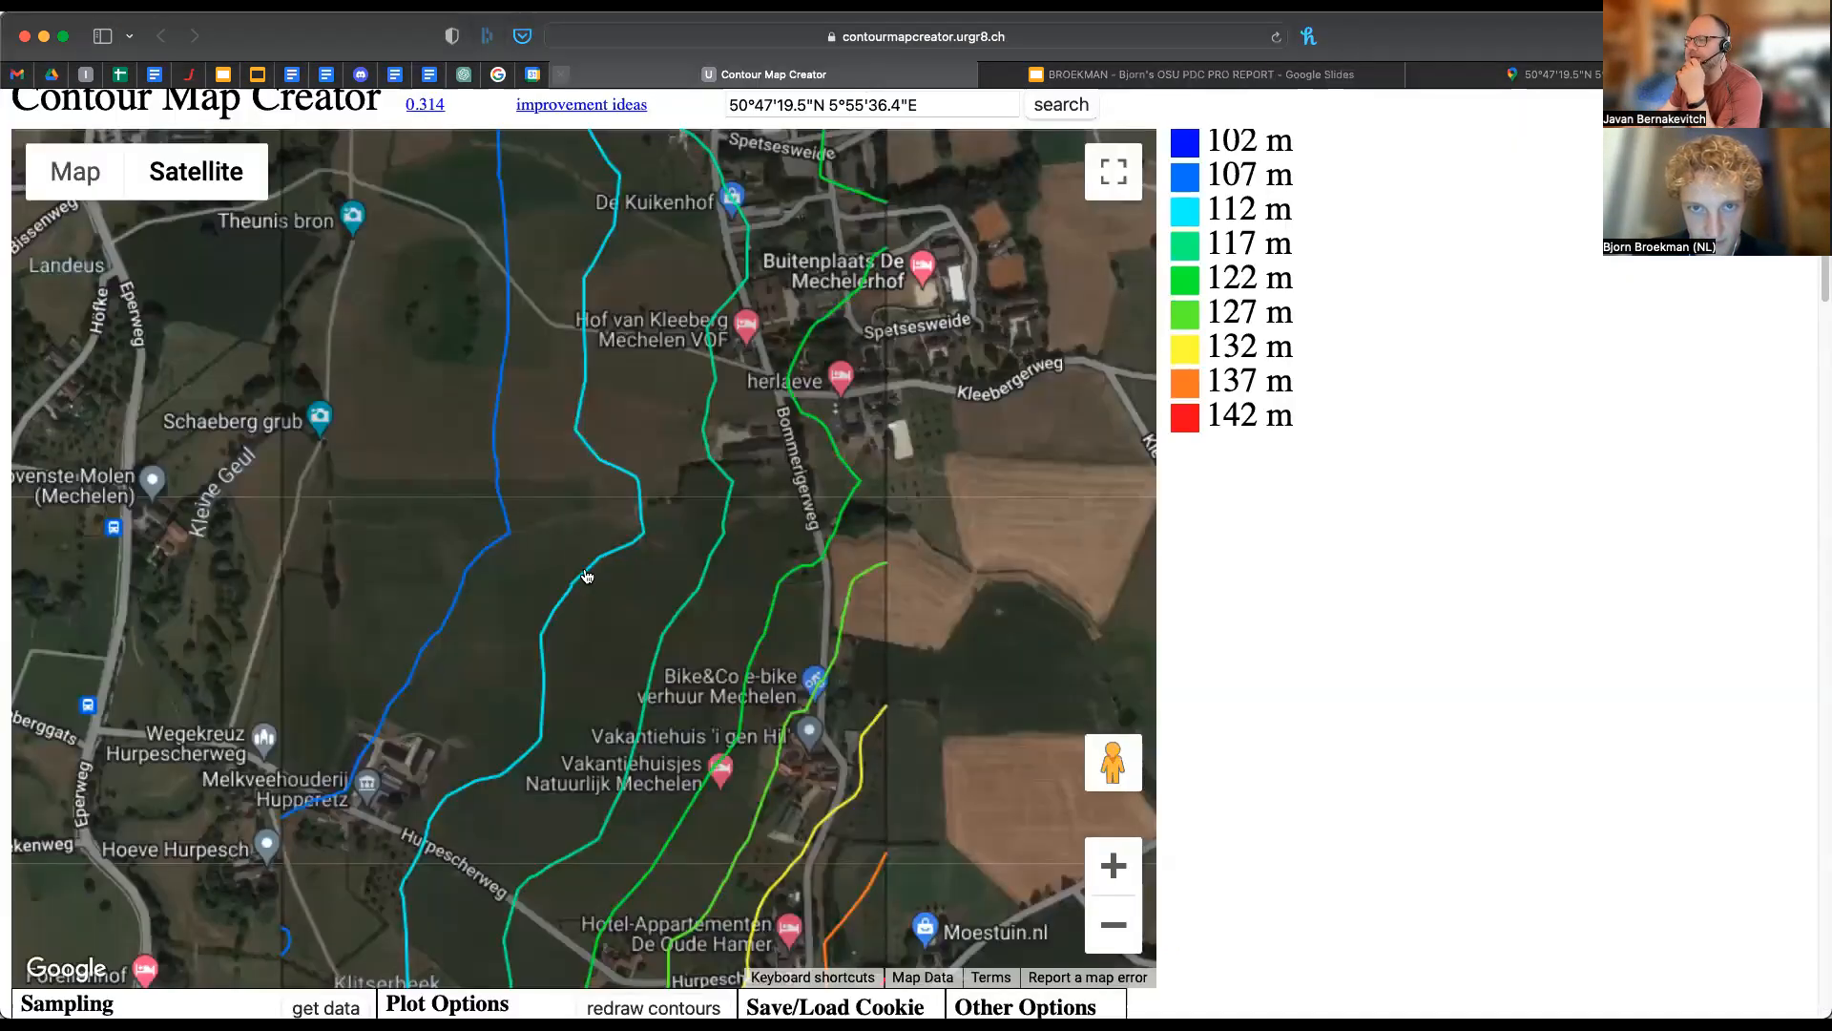
pyautogui.scroll(2, 453, 754)
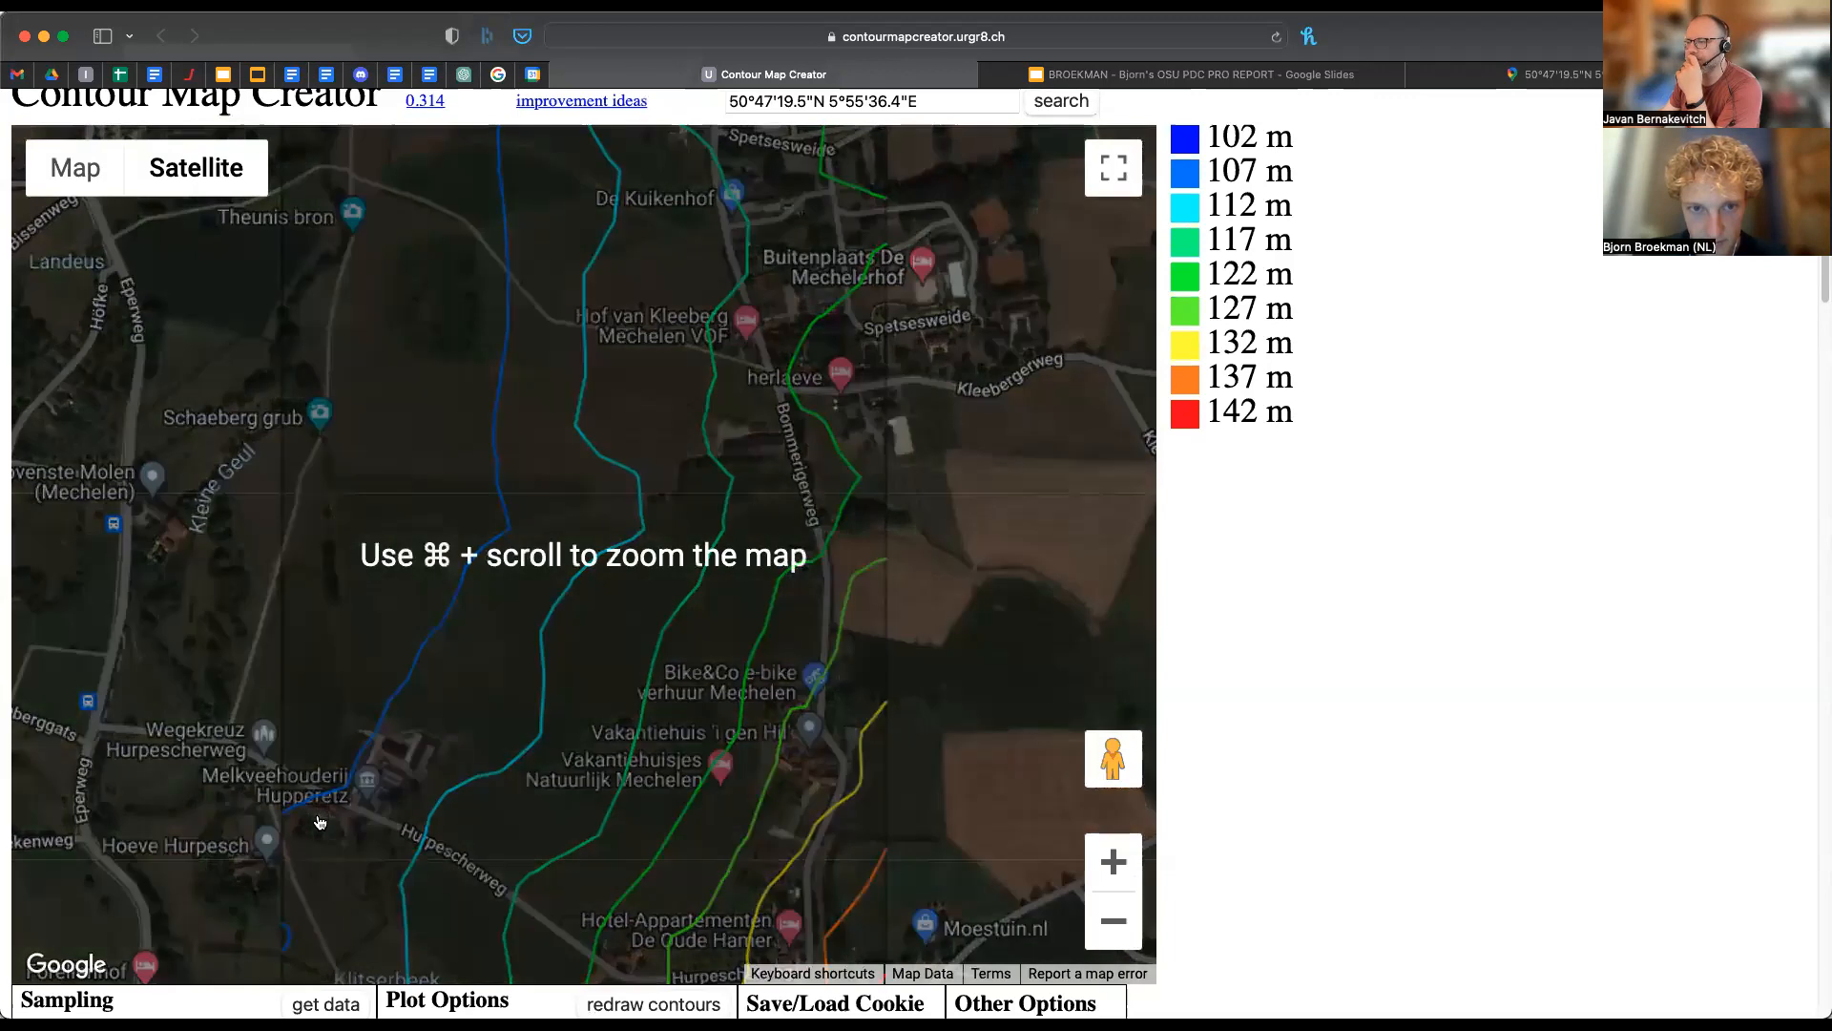
pyautogui.scroll(-5, 453, 754)
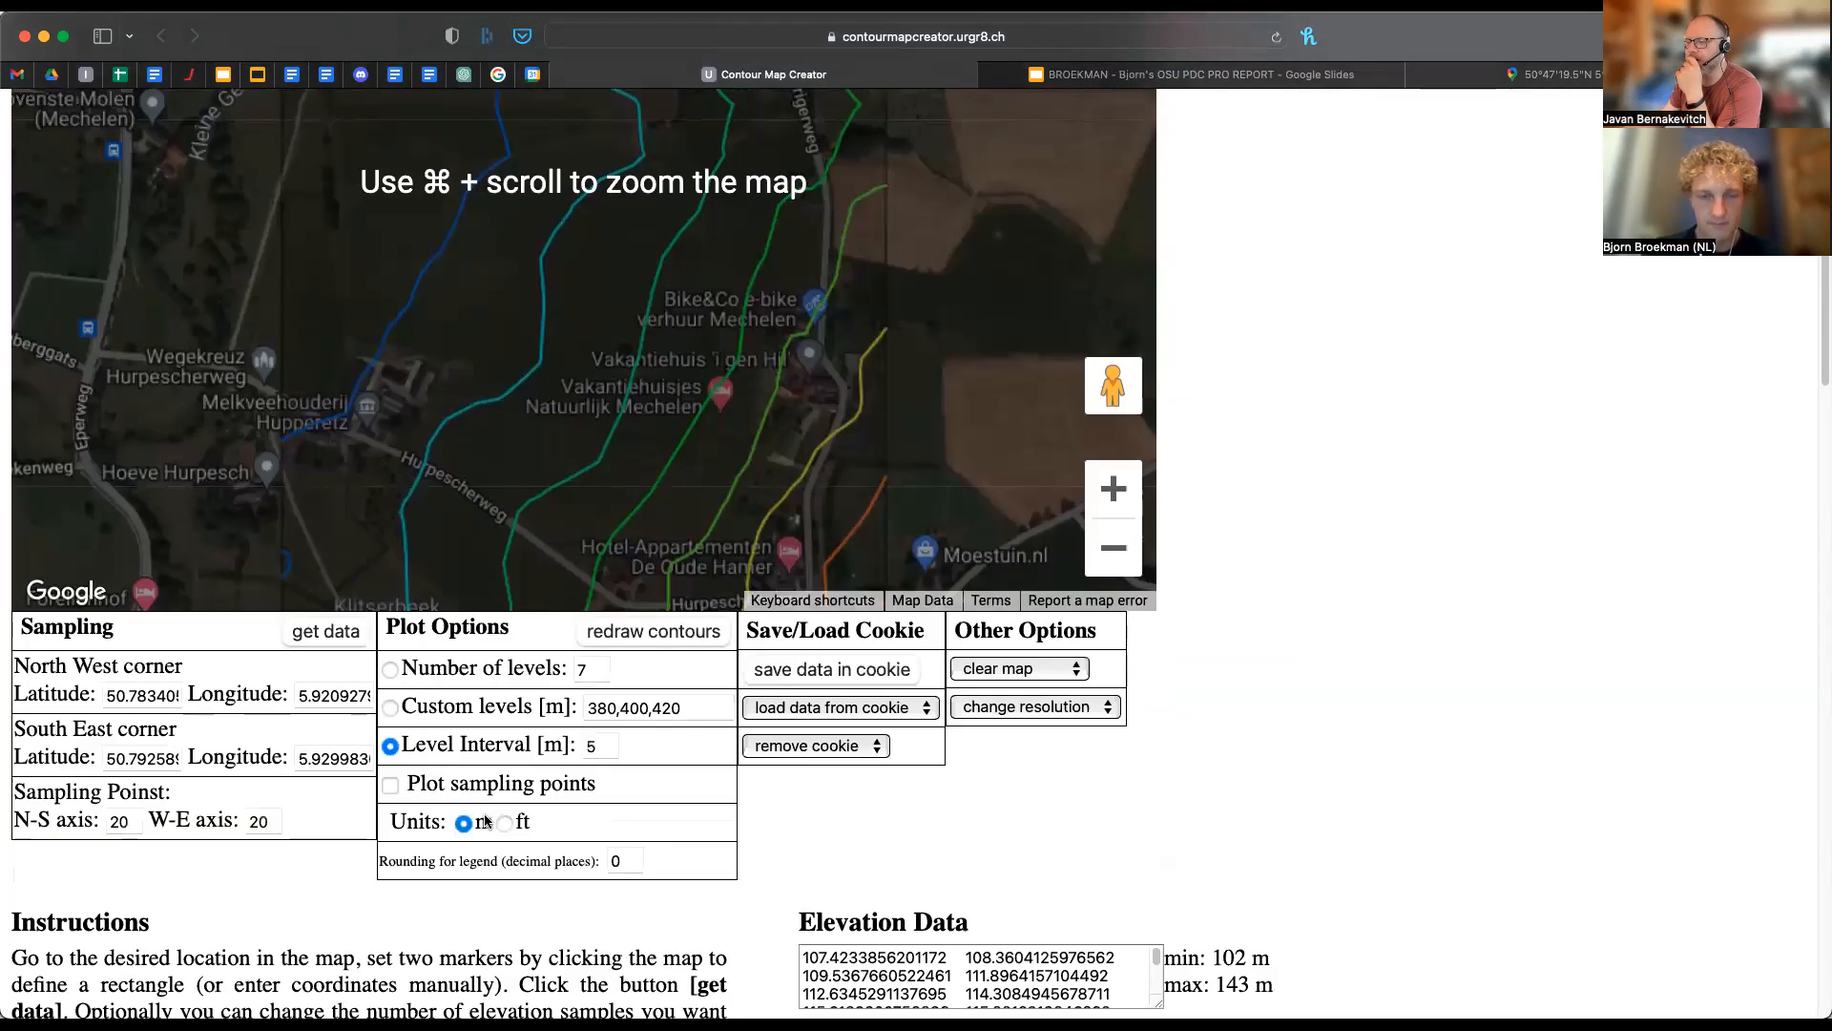
pyautogui.scroll(4, 485, 821)
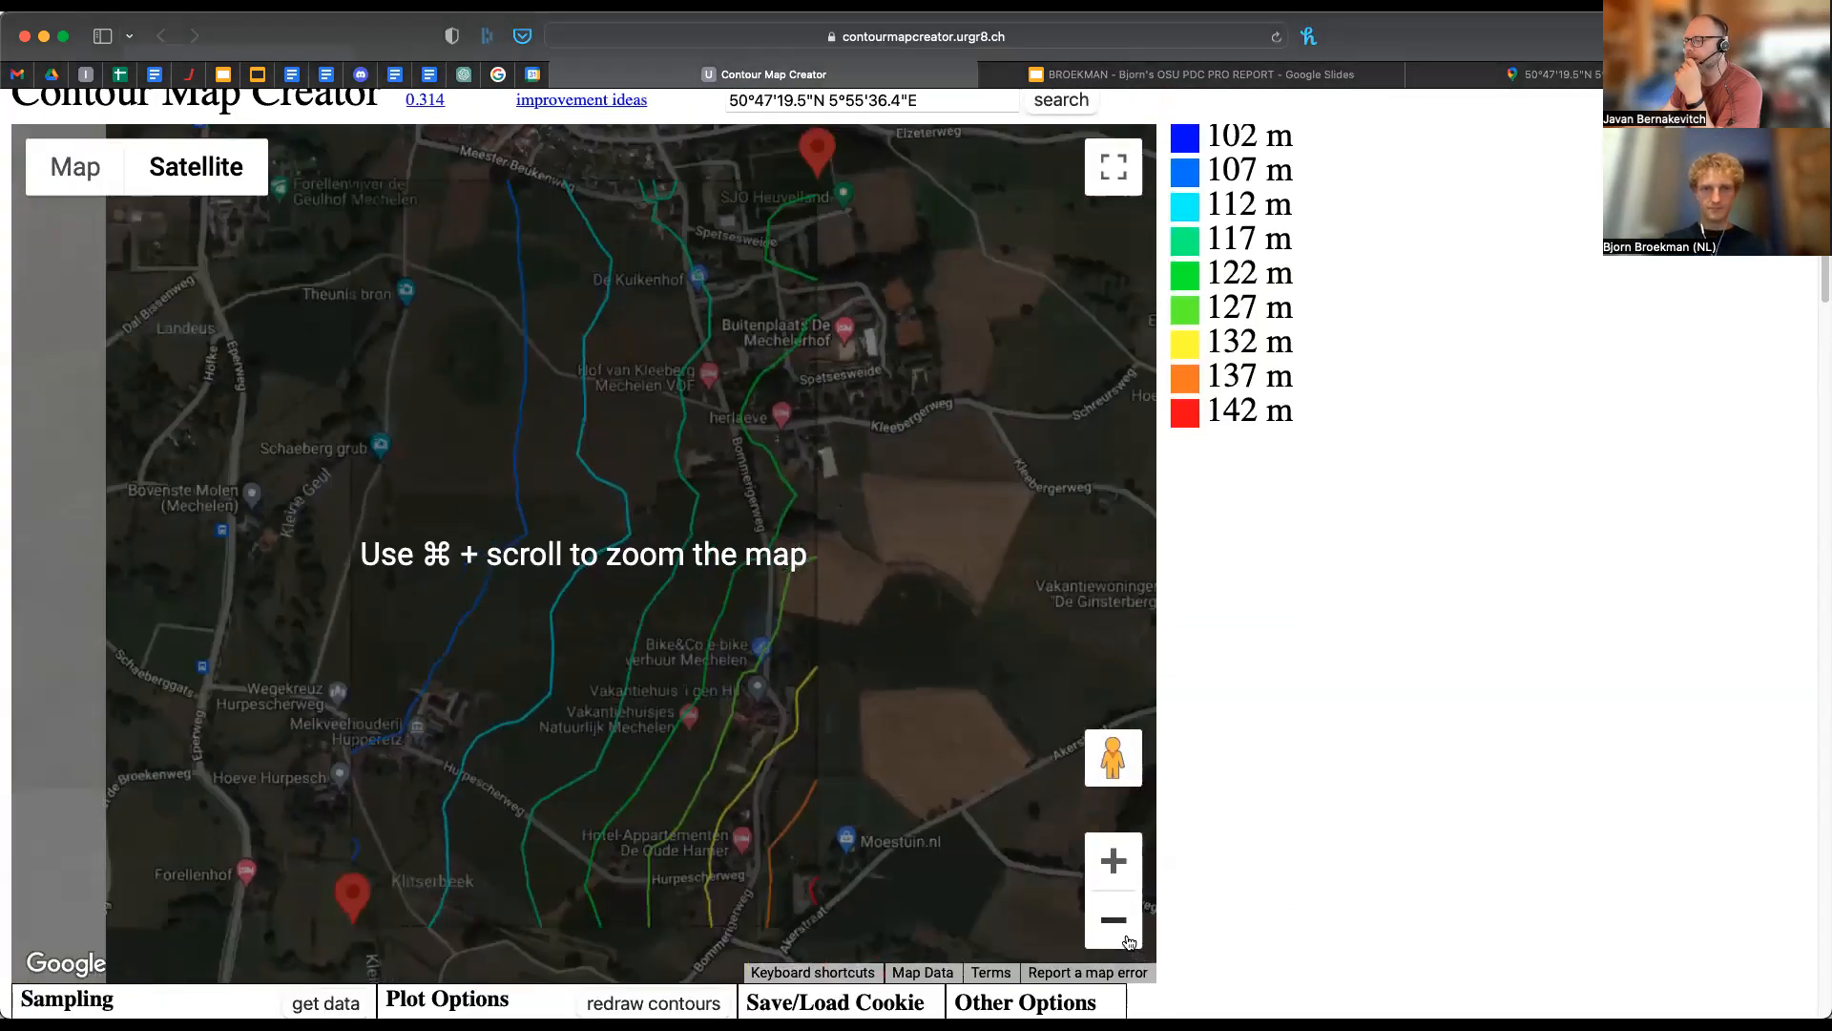
pyautogui.click(1129, 942)
pyautogui.moveTo(744, 297); pyautogui.dragTo(727, 427)
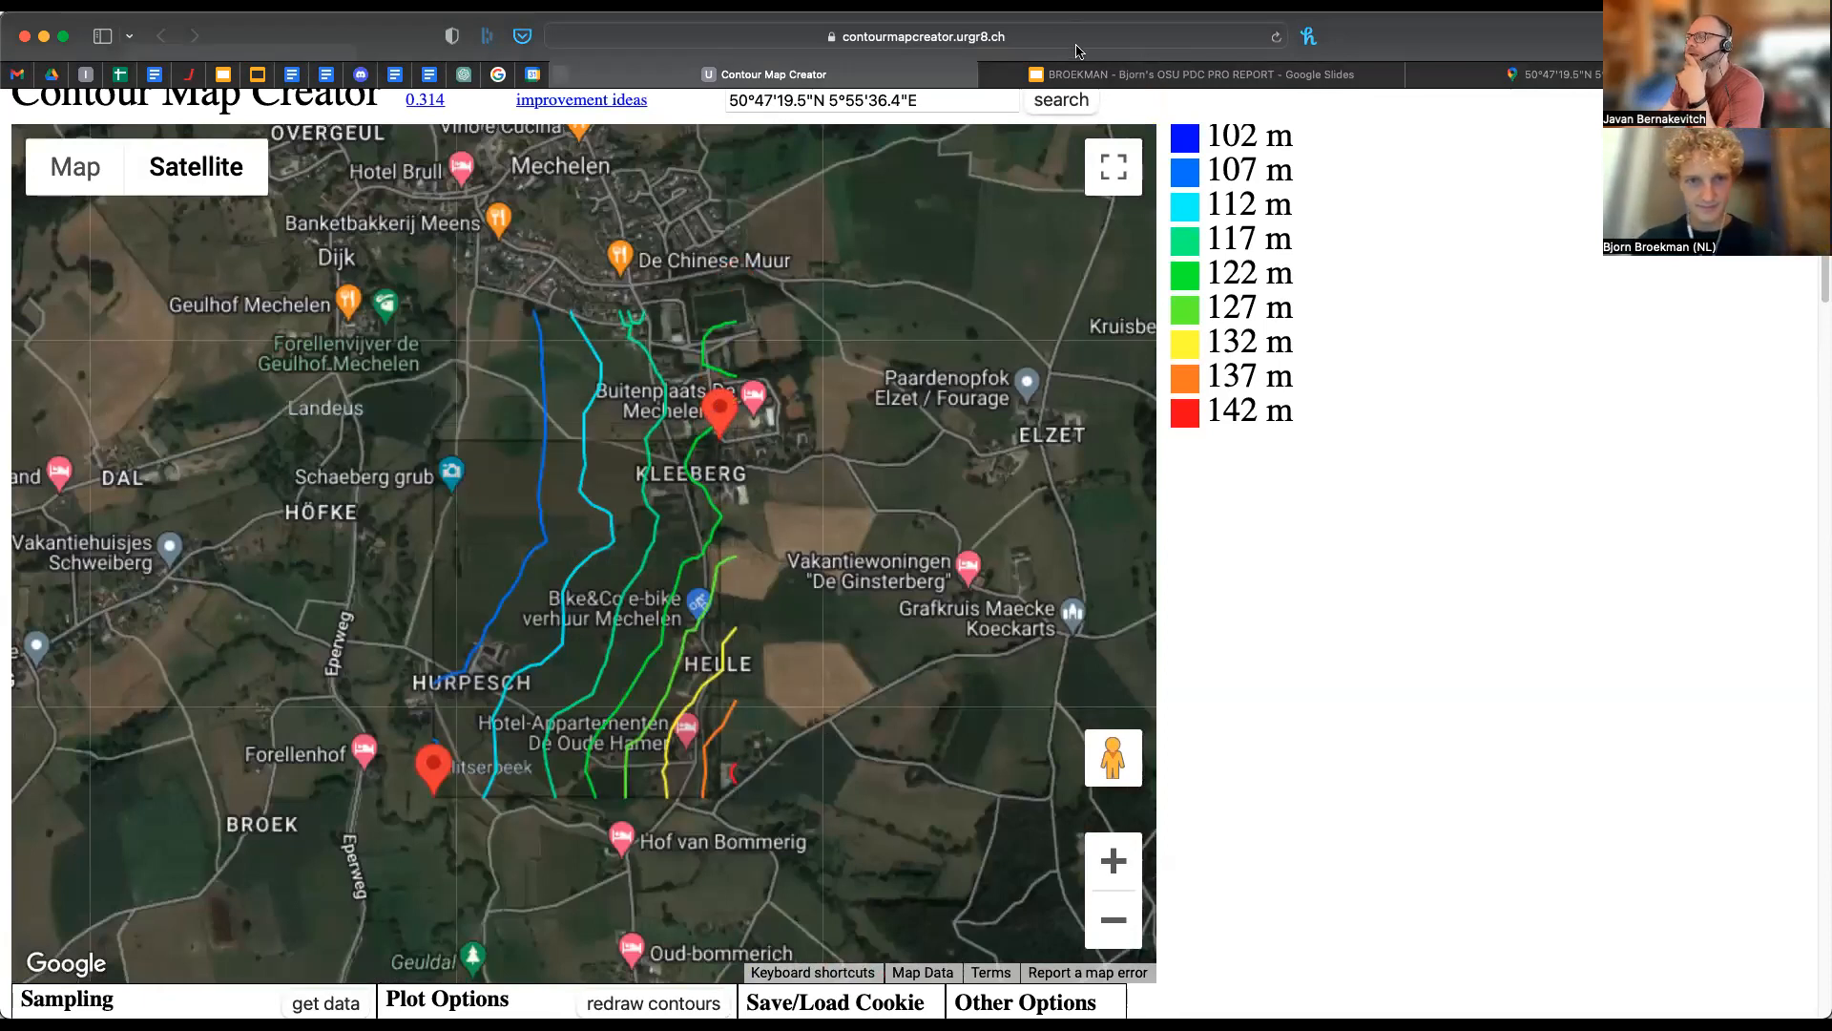
pyautogui.click(1067, 72)
pyautogui.click(900, 70)
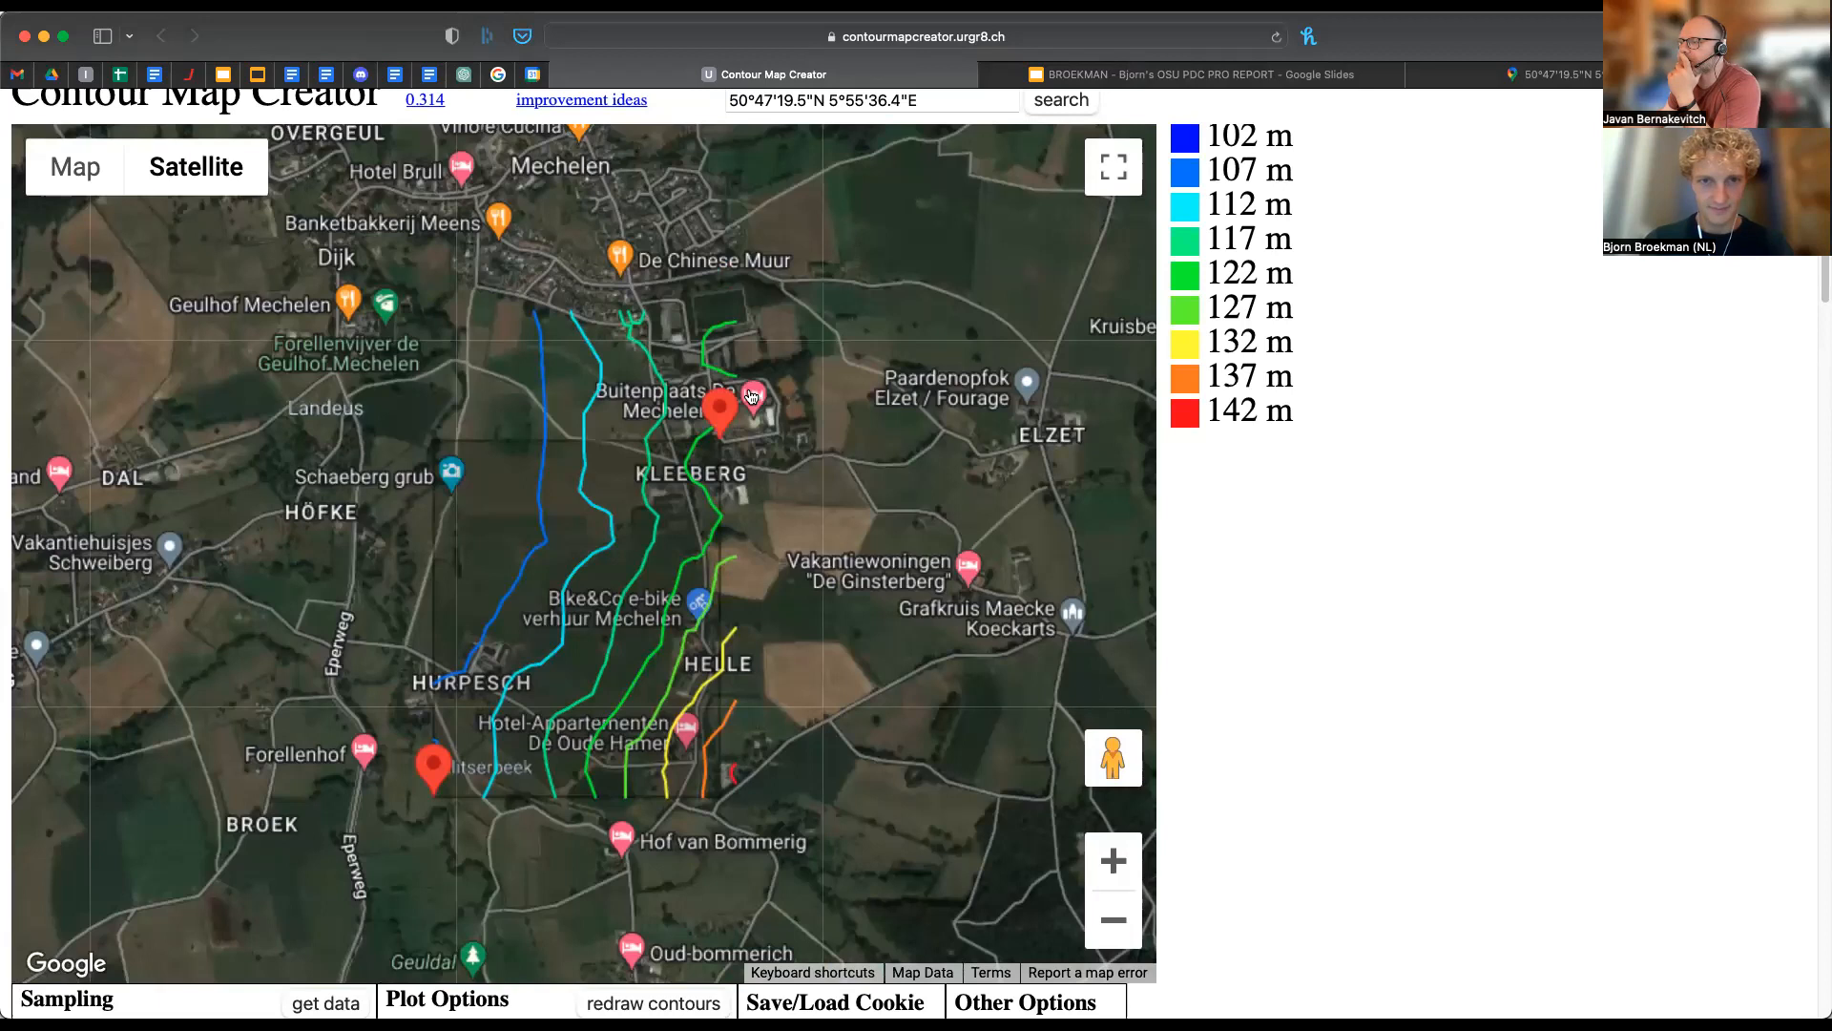
pyautogui.moveTo(721, 408); pyautogui.dragTo(726, 441)
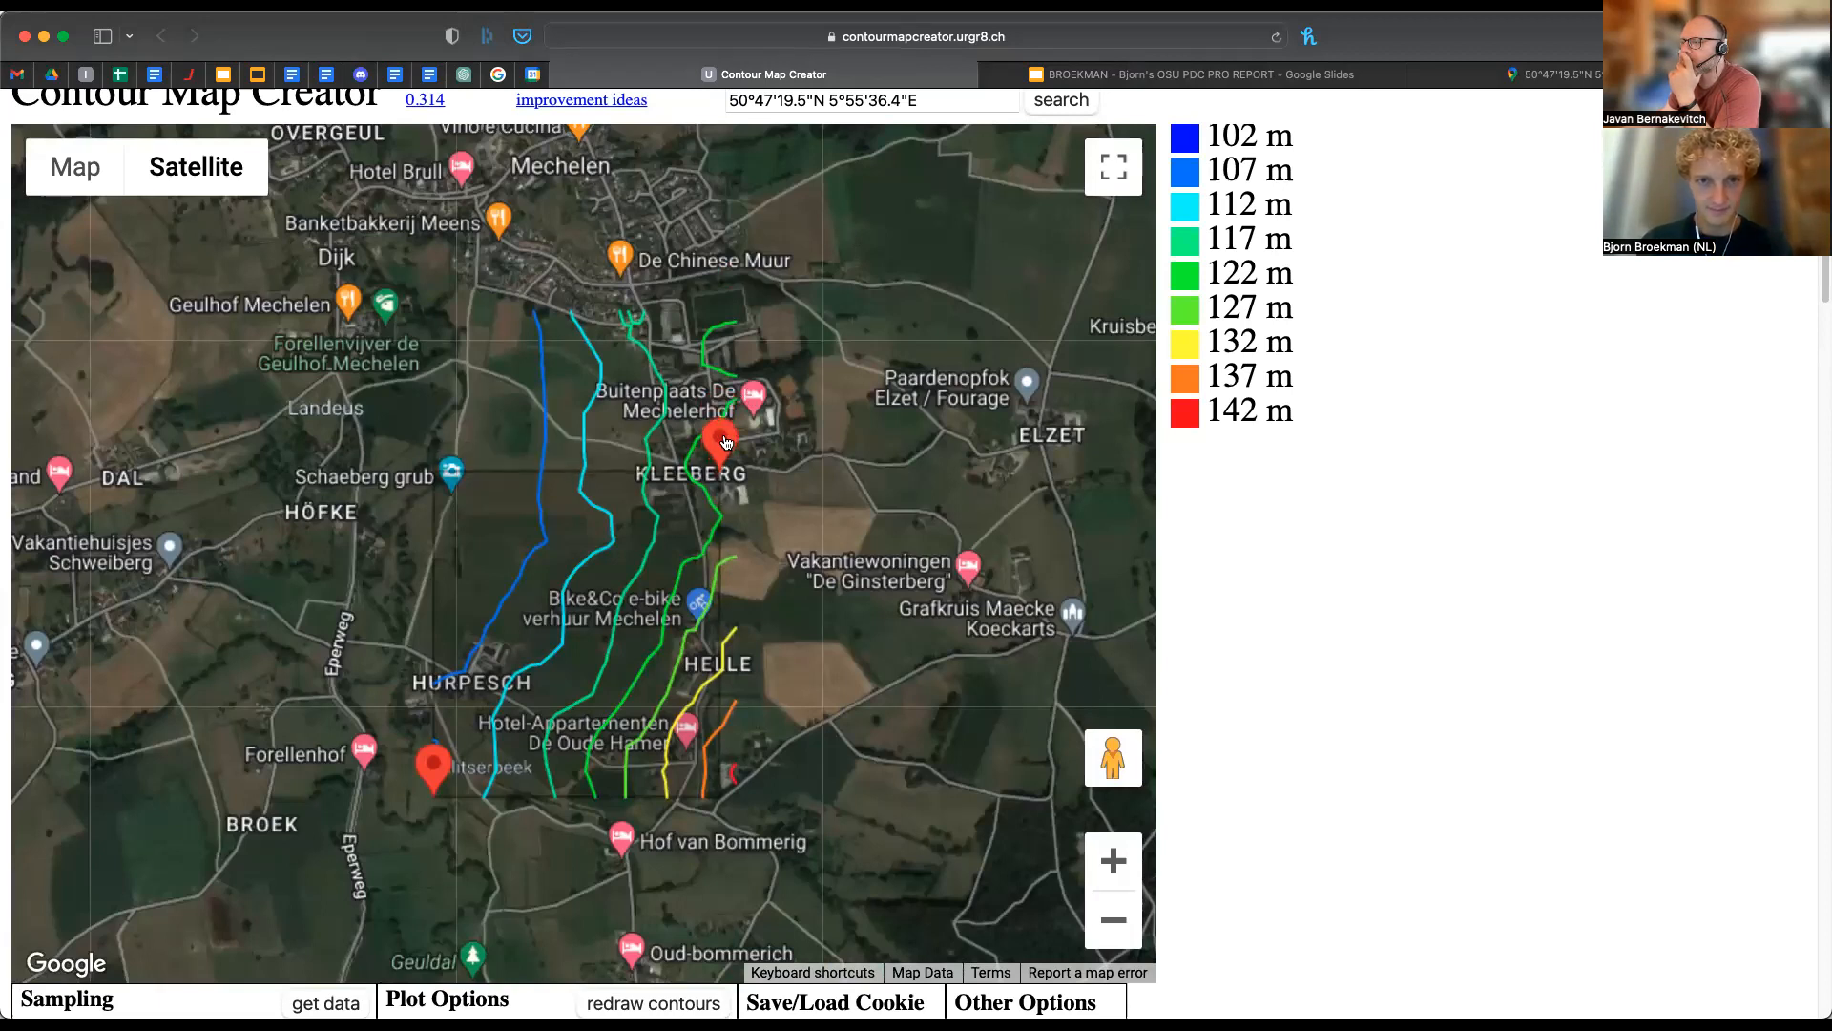
# - Reposition the southwestern sampling marker beside Klitserbeek, comparing the sampling area with the south base map slide
pyautogui.click(1097, 73)
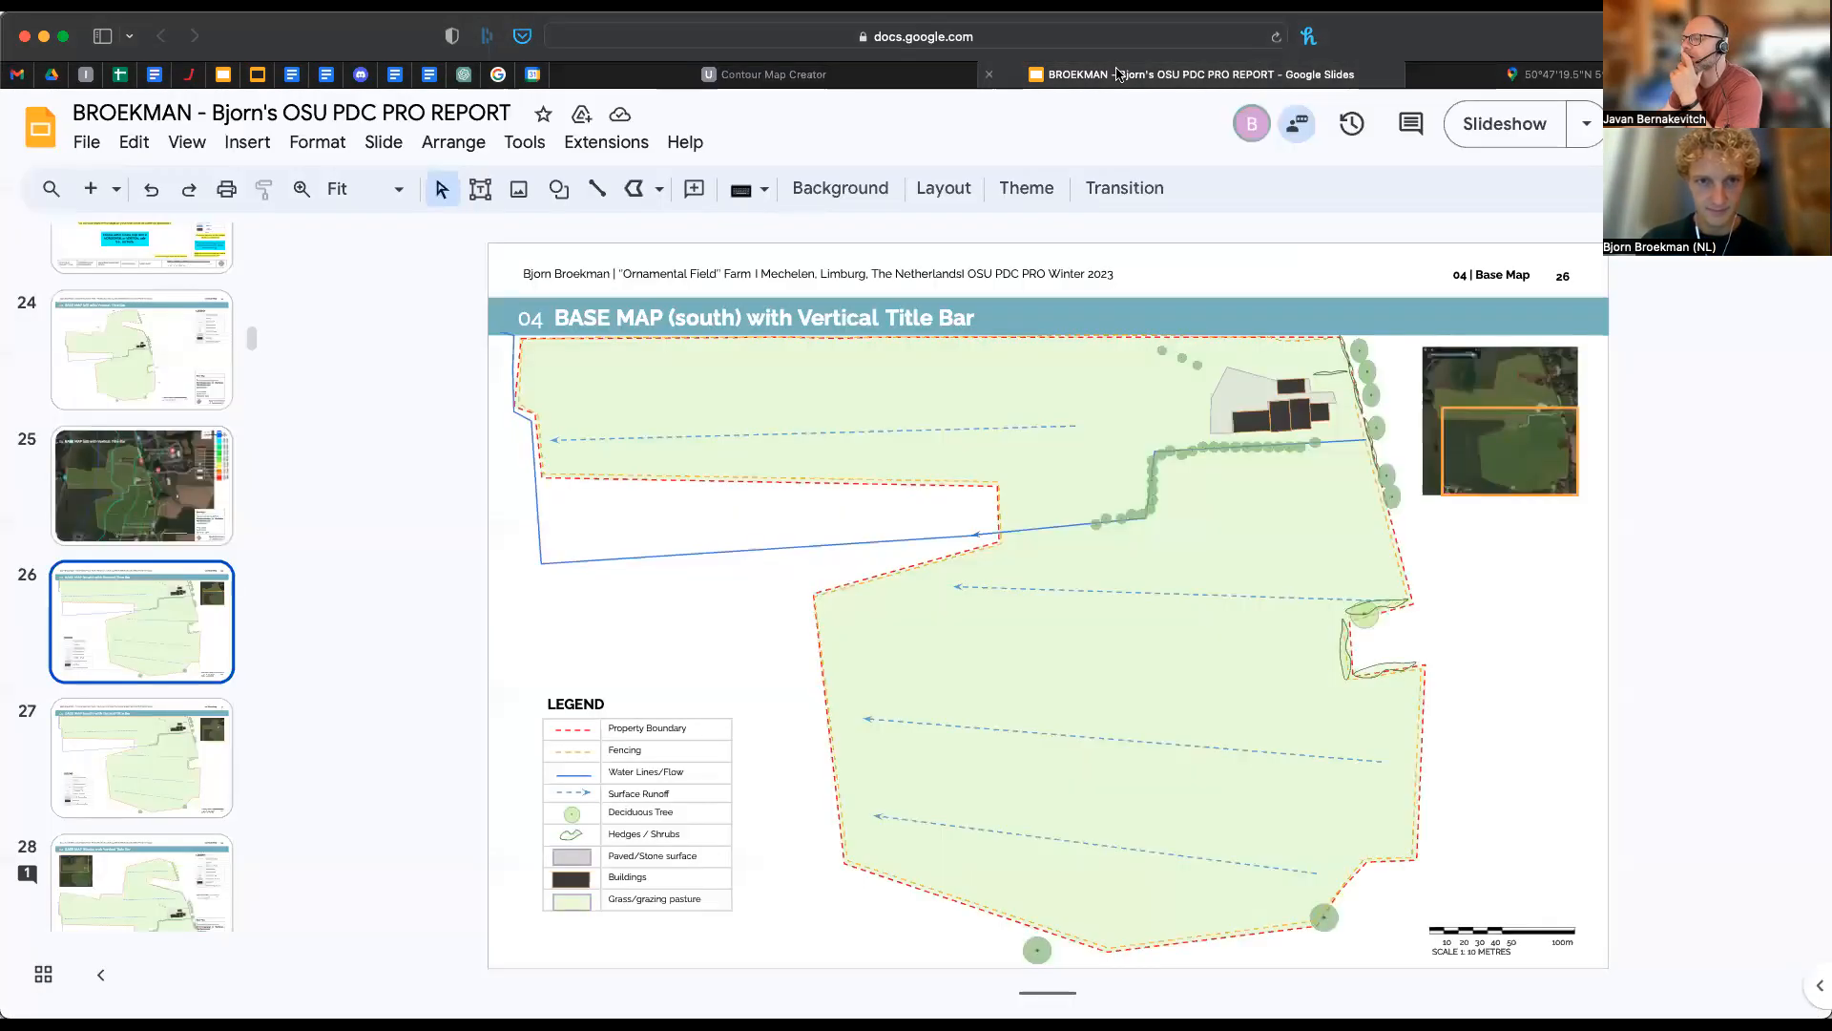
pyautogui.click(838, 76)
pyautogui.moveTo(431, 766)
pyautogui.mouseDown()
pyautogui.moveTo(442, 647)
pyautogui.moveTo(462, 626)
pyautogui.moveTo(445, 631)
pyautogui.mouseUp()
pyautogui.click(1098, 73)
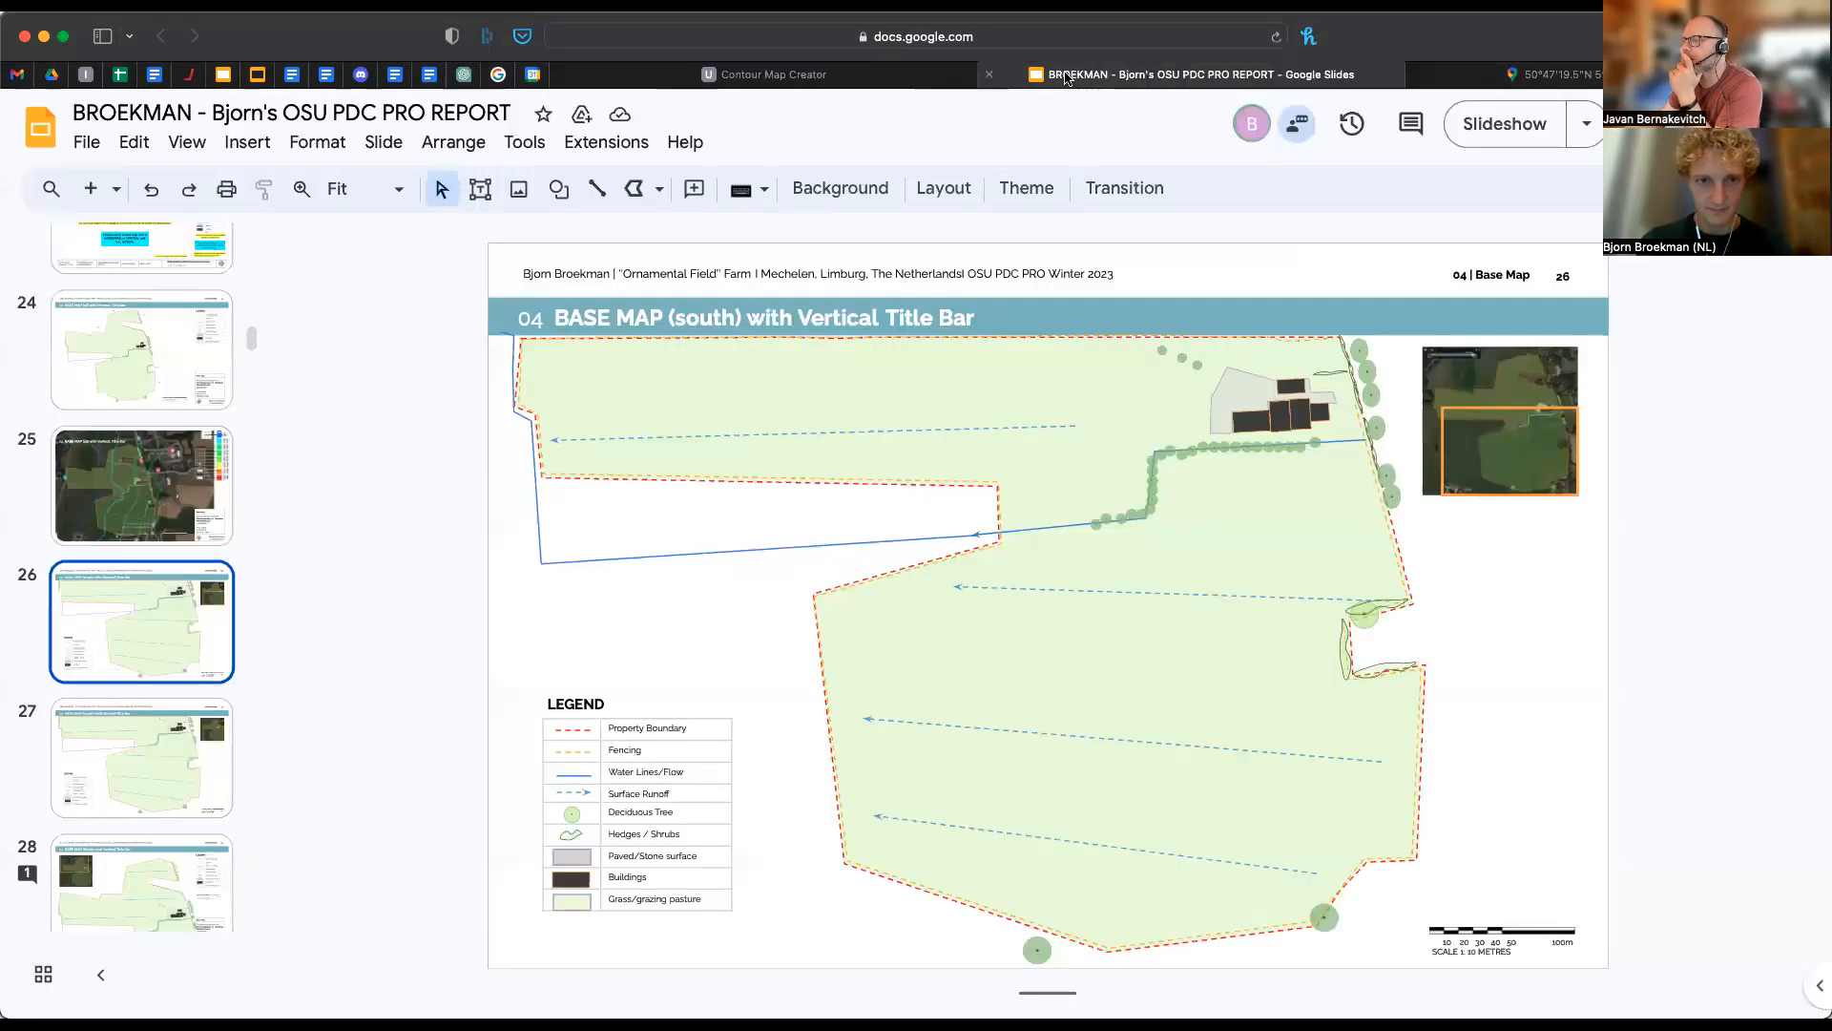
pyautogui.click(838, 75)
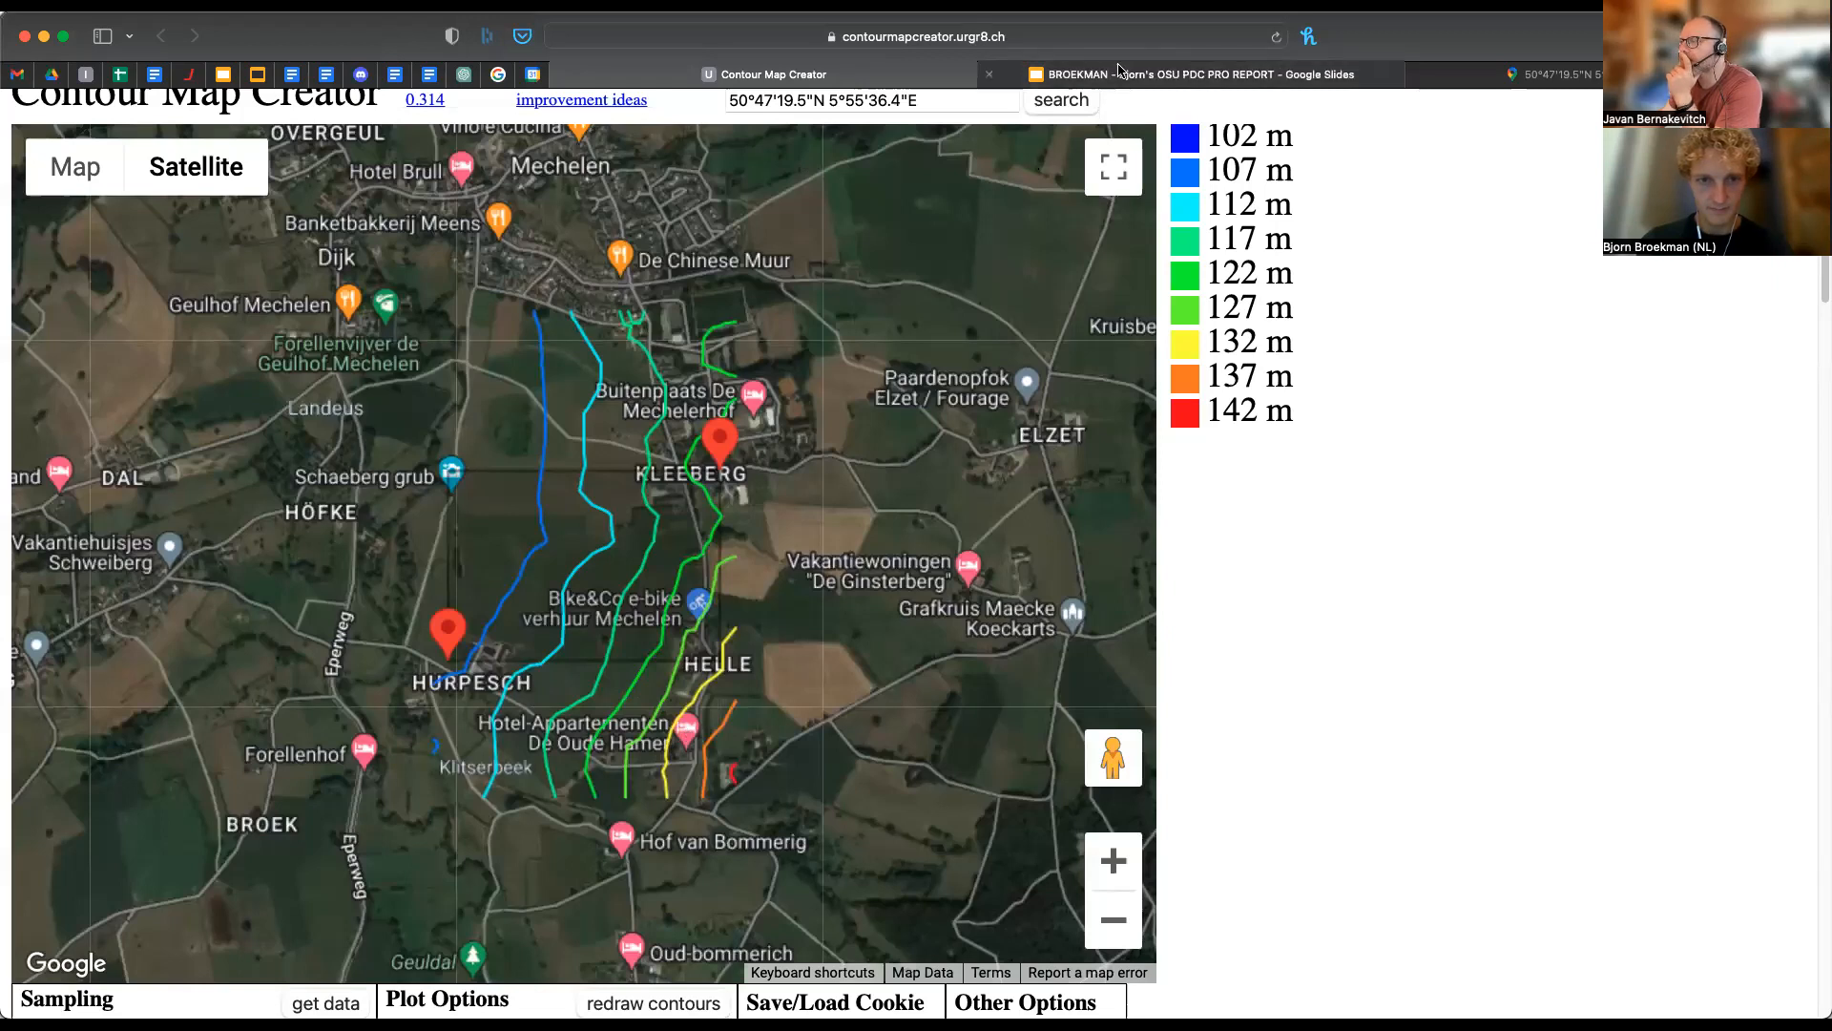
pyautogui.click(1145, 74)
pyautogui.click(768, 74)
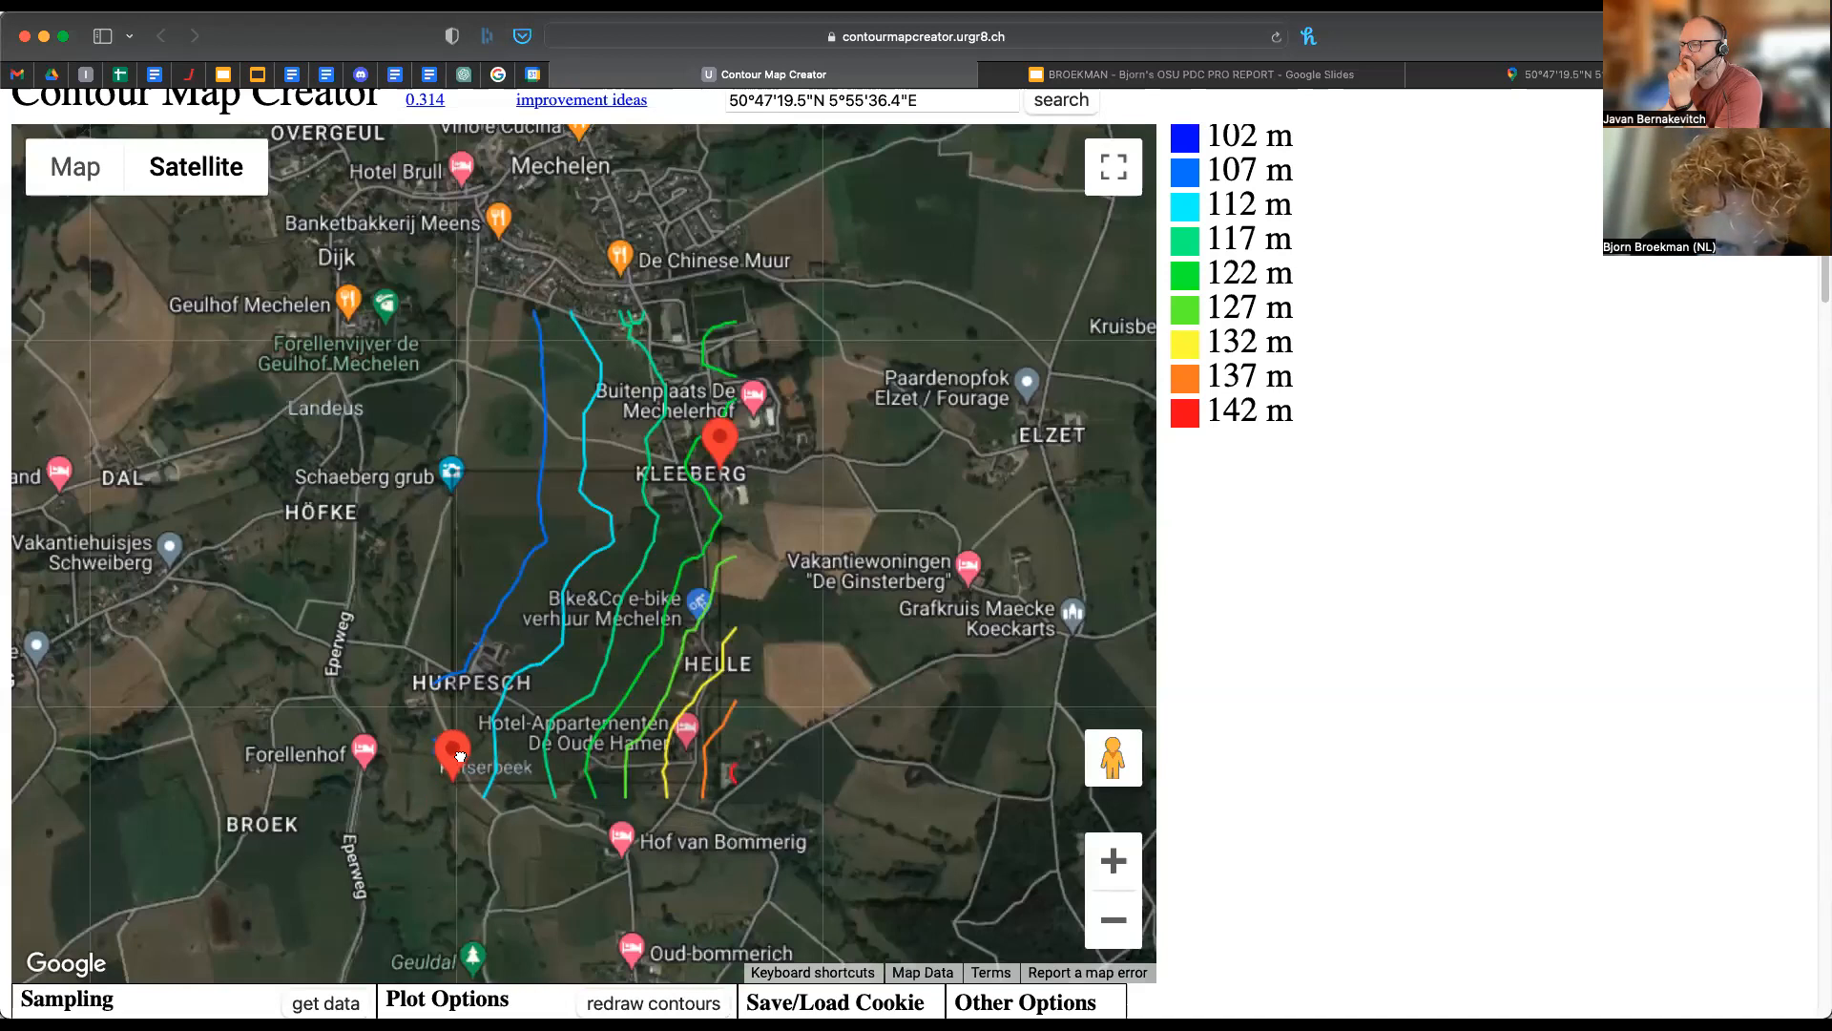
# - Set the contour level interval to 1 m and redraw the contours
pyautogui.scroll(-5, 926, 644)
pyautogui.scroll(-1, 926, 644)
pyautogui.click(584, 760)
pyautogui.write('1')
pyautogui.click(636, 652)
# - Capture a screenshot of the enlarged farm area with its 1 m contours and the 103 to 122 m elevation legend
pyautogui.scroll(3, 683, 710)
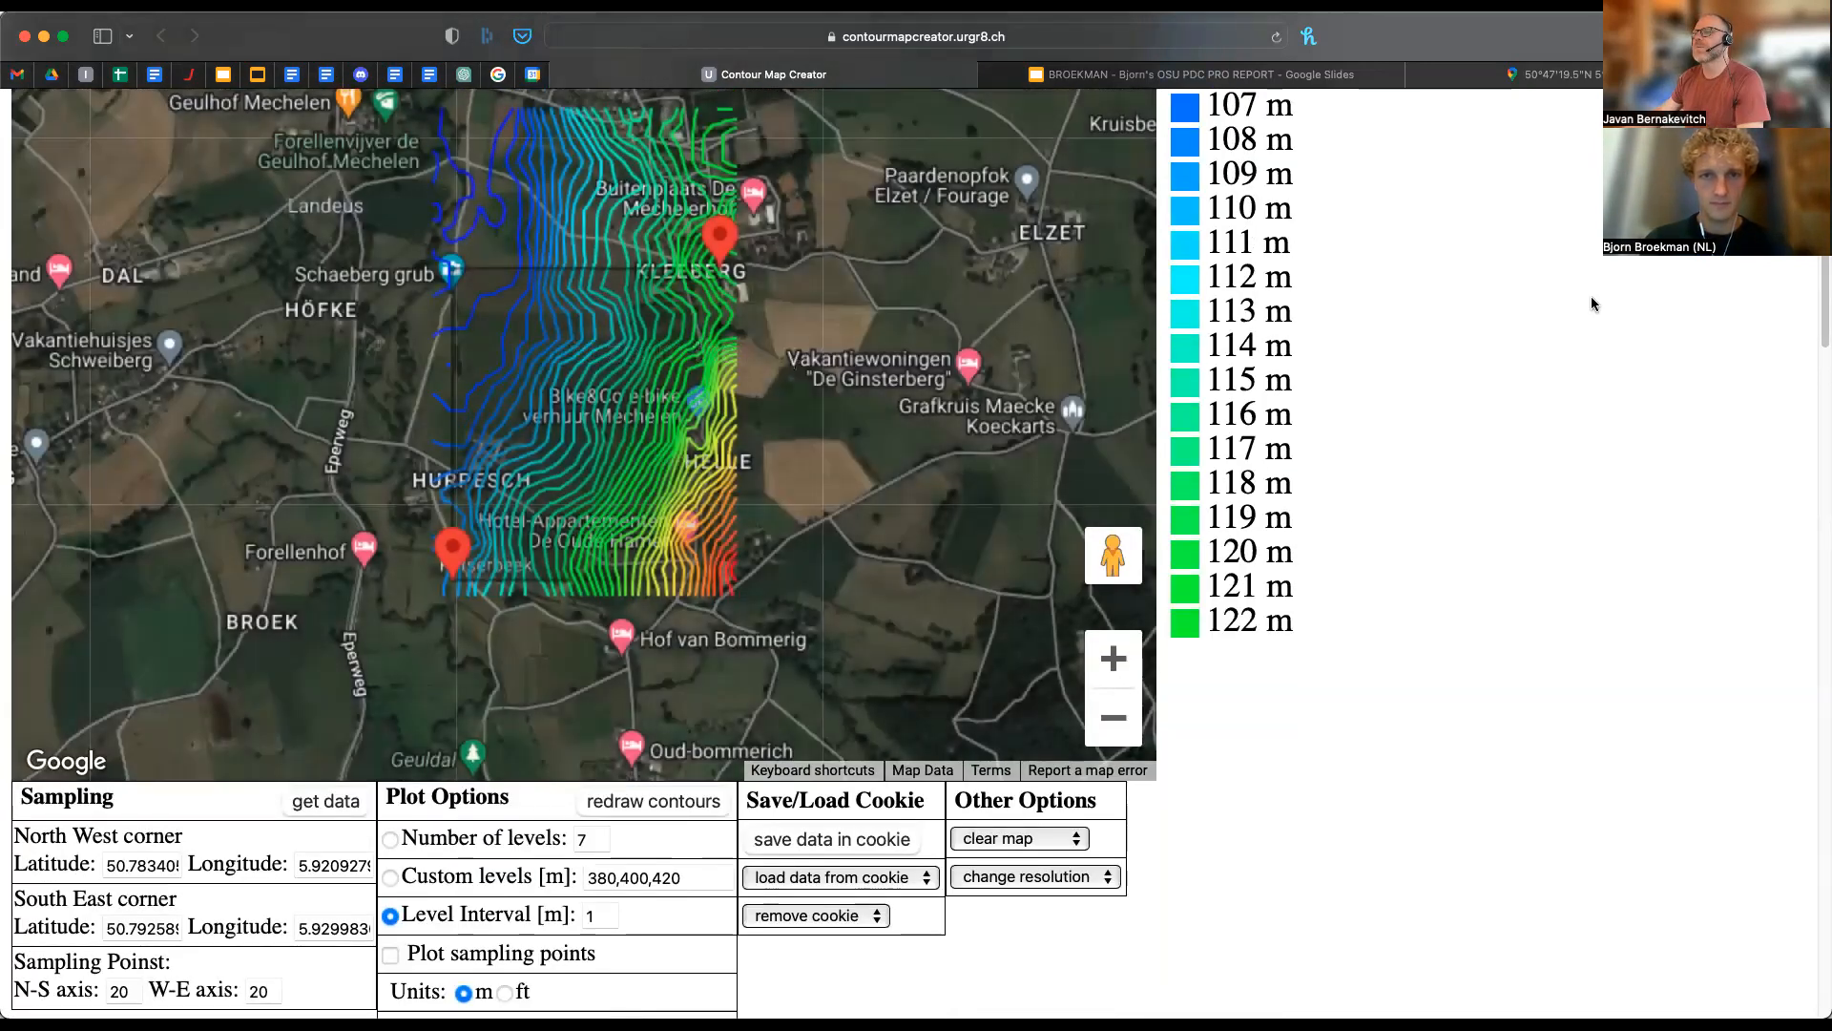
pyautogui.scroll(1, 1063, 742)
pyautogui.click(1109, 693)
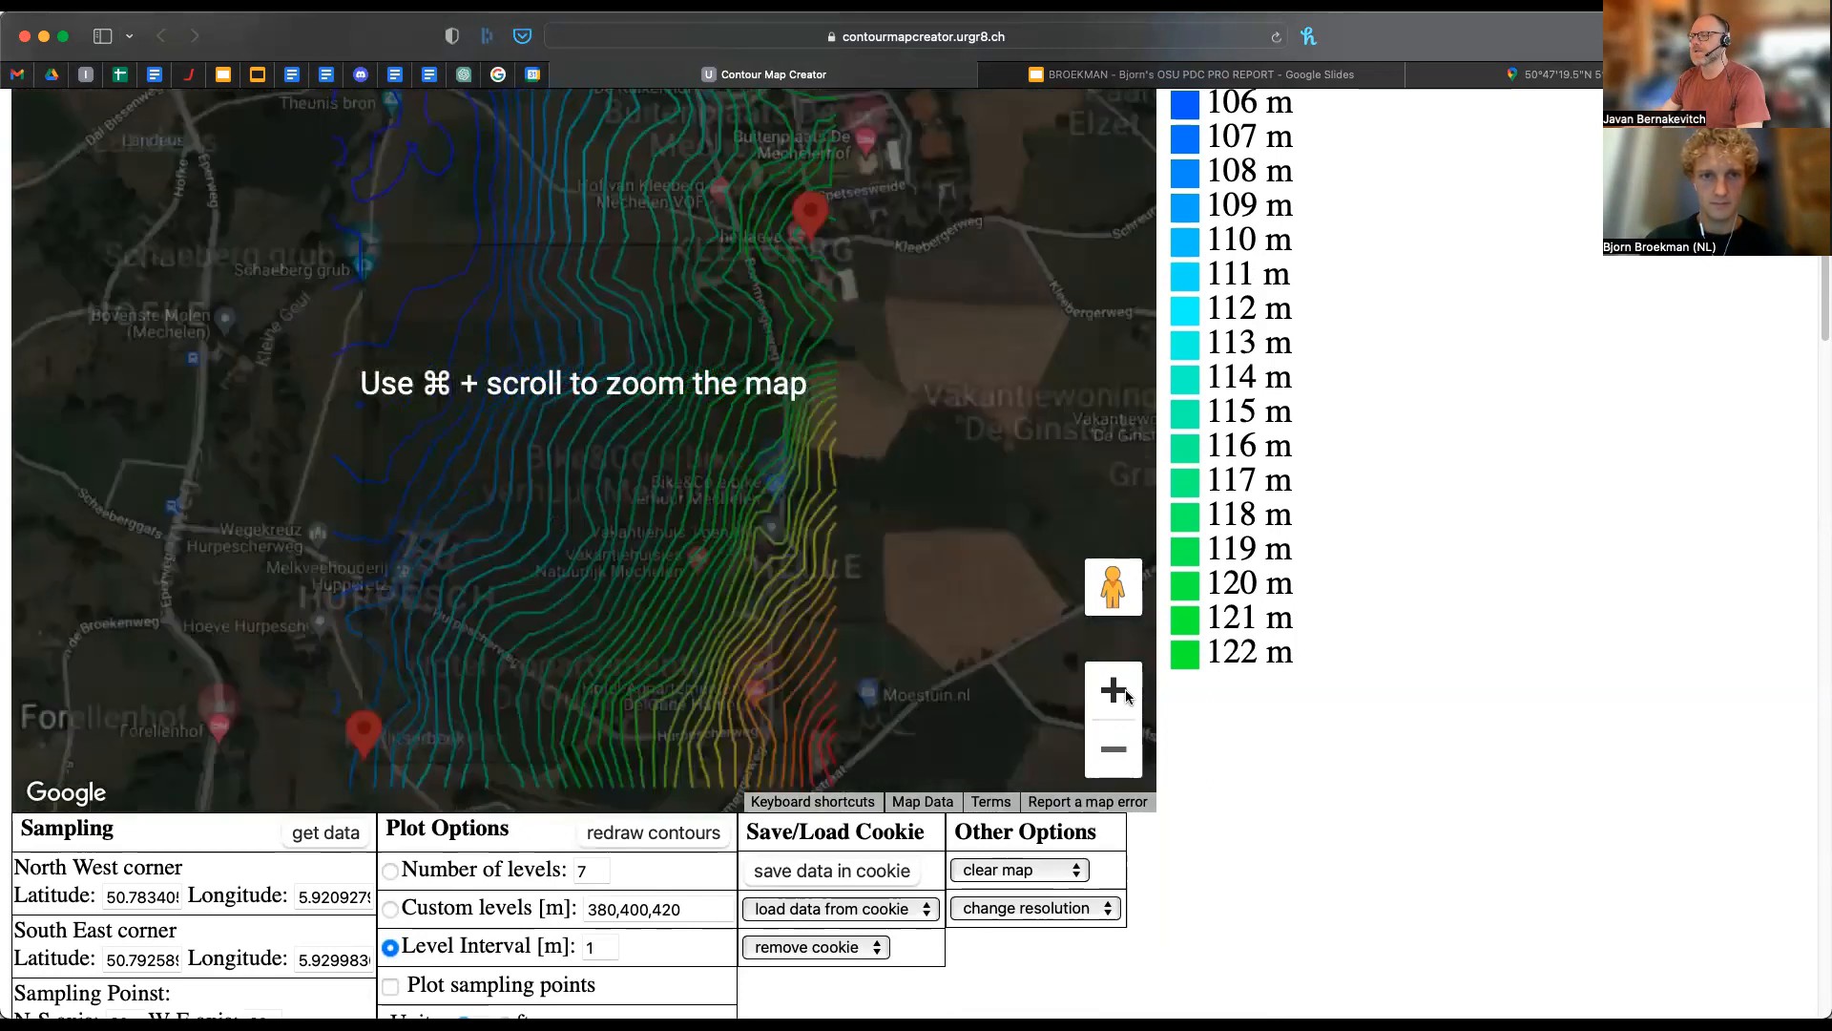
pyautogui.press('super+equal')
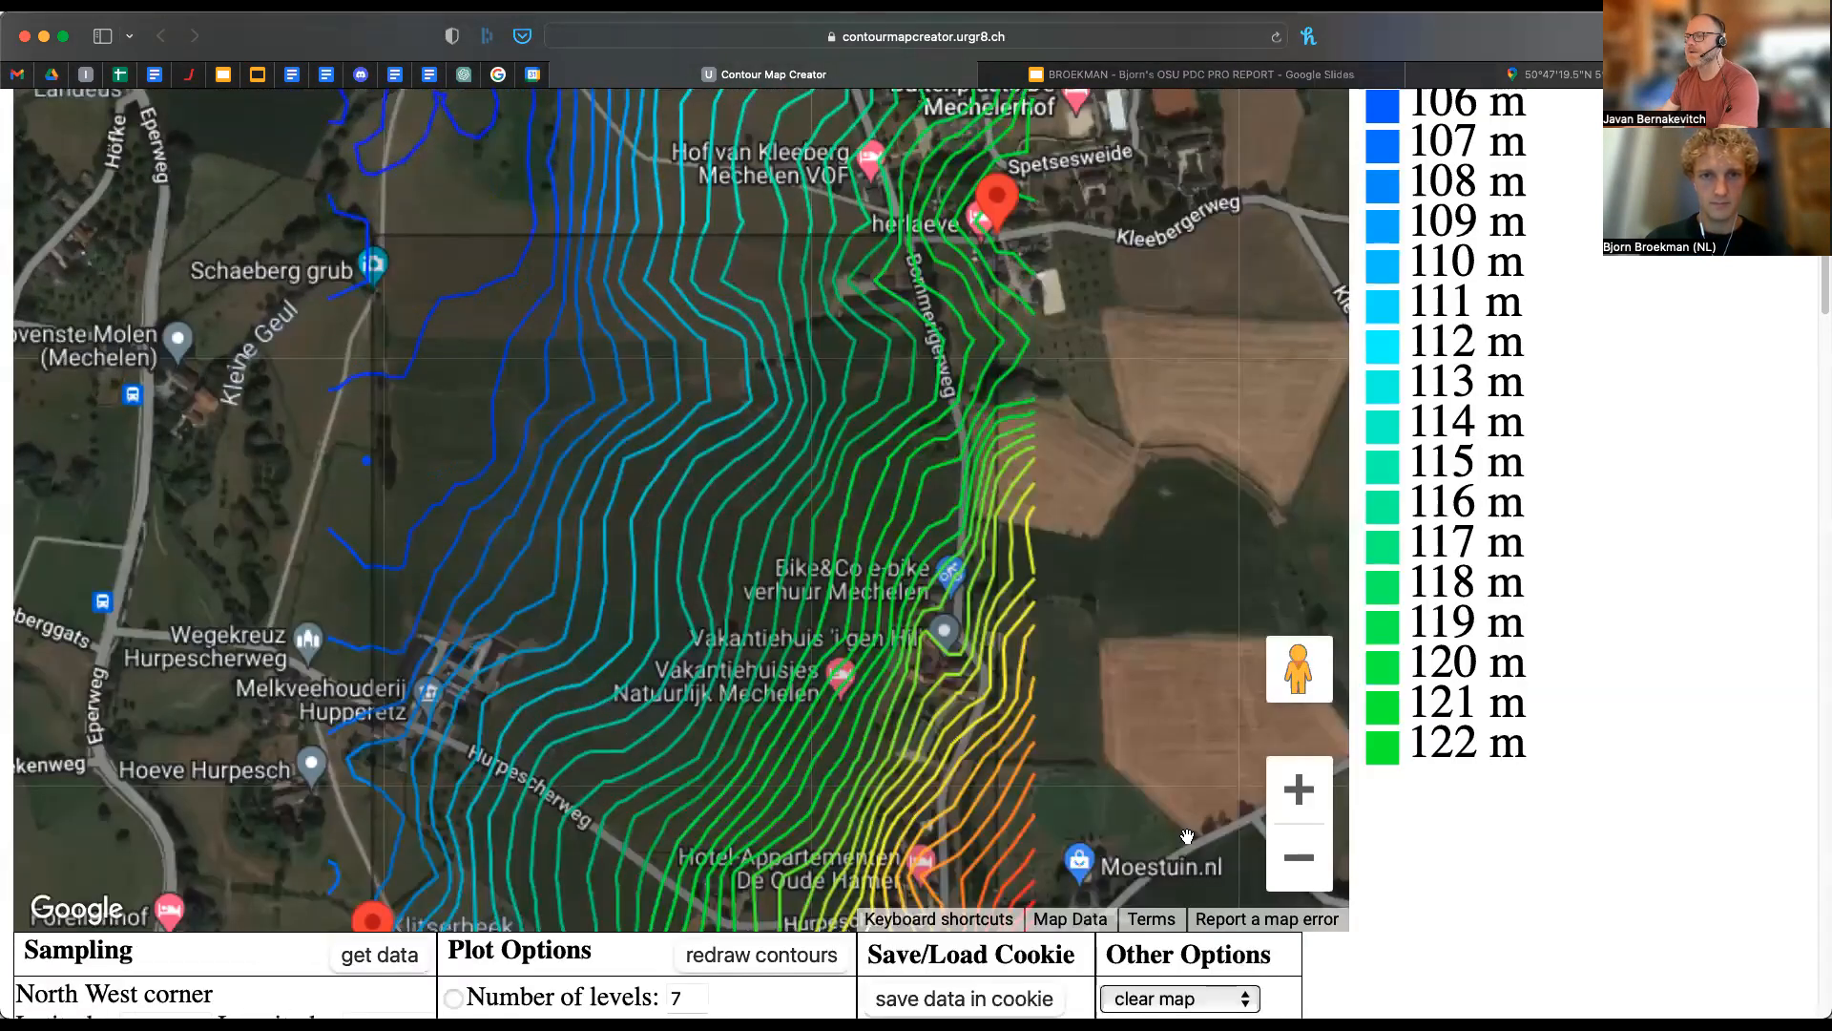
pyautogui.press('super+equal')
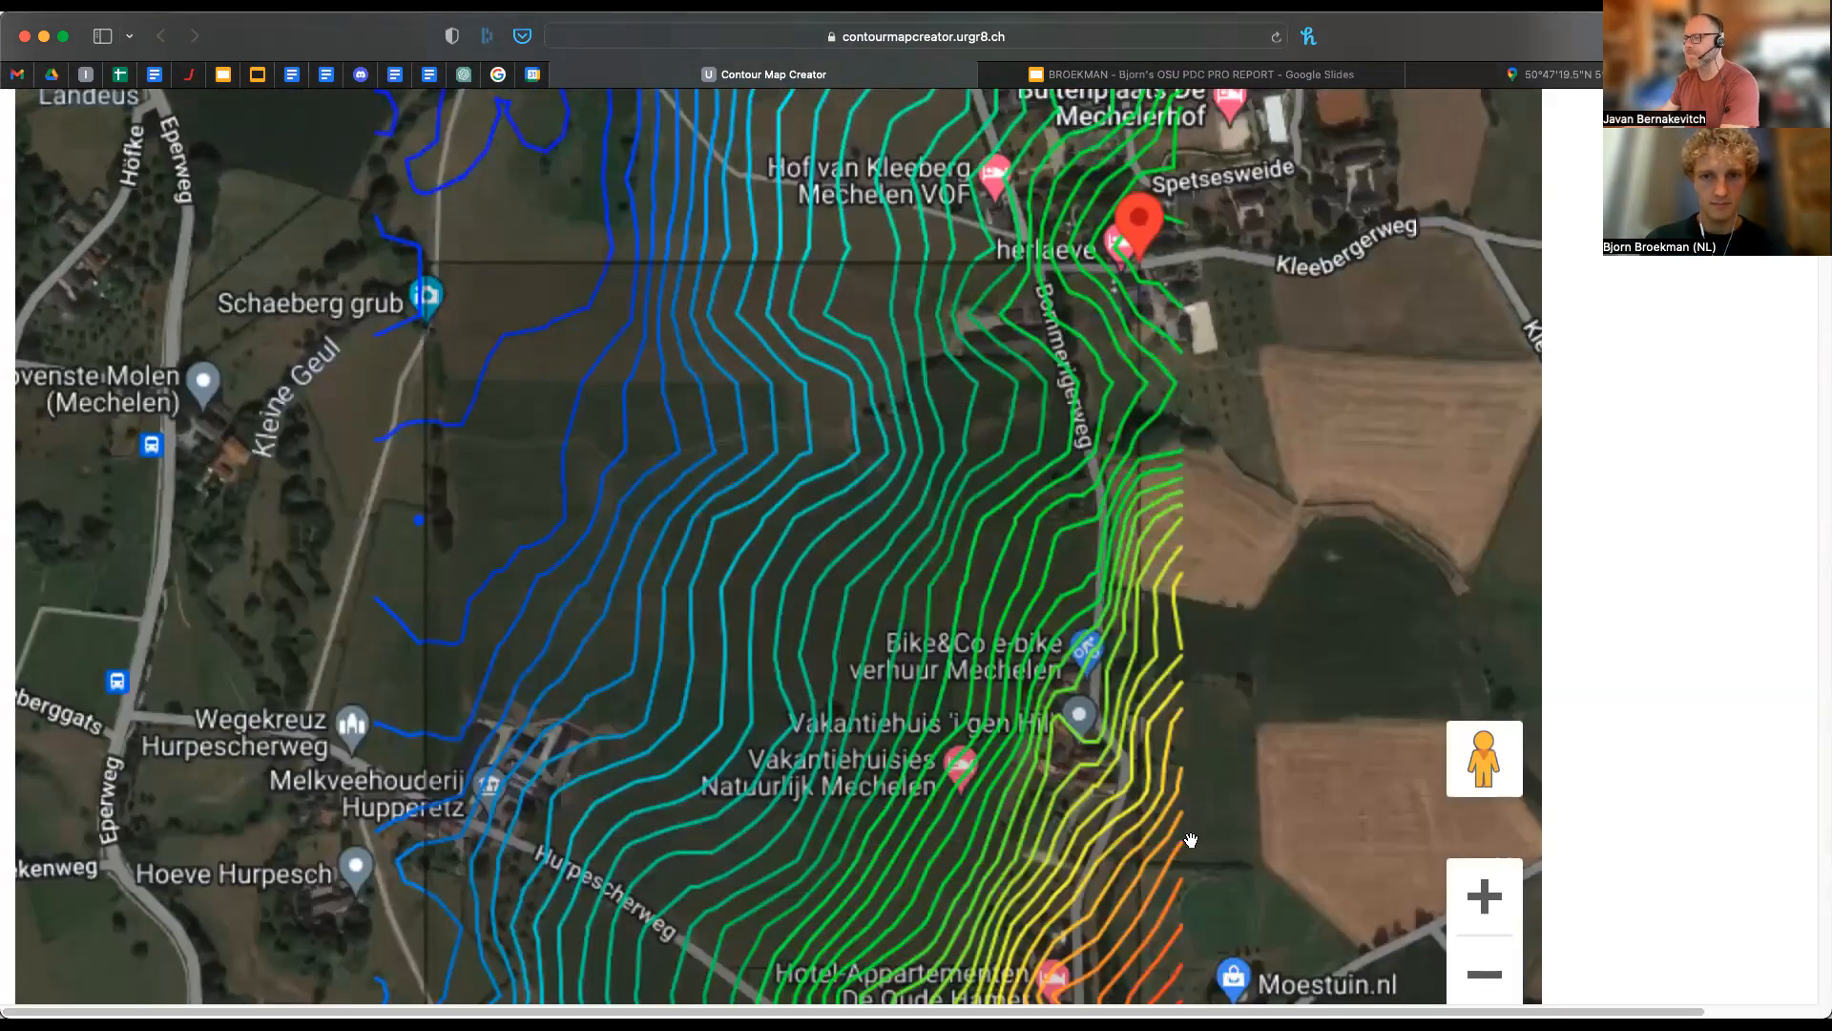
pyautogui.press('super+minus')
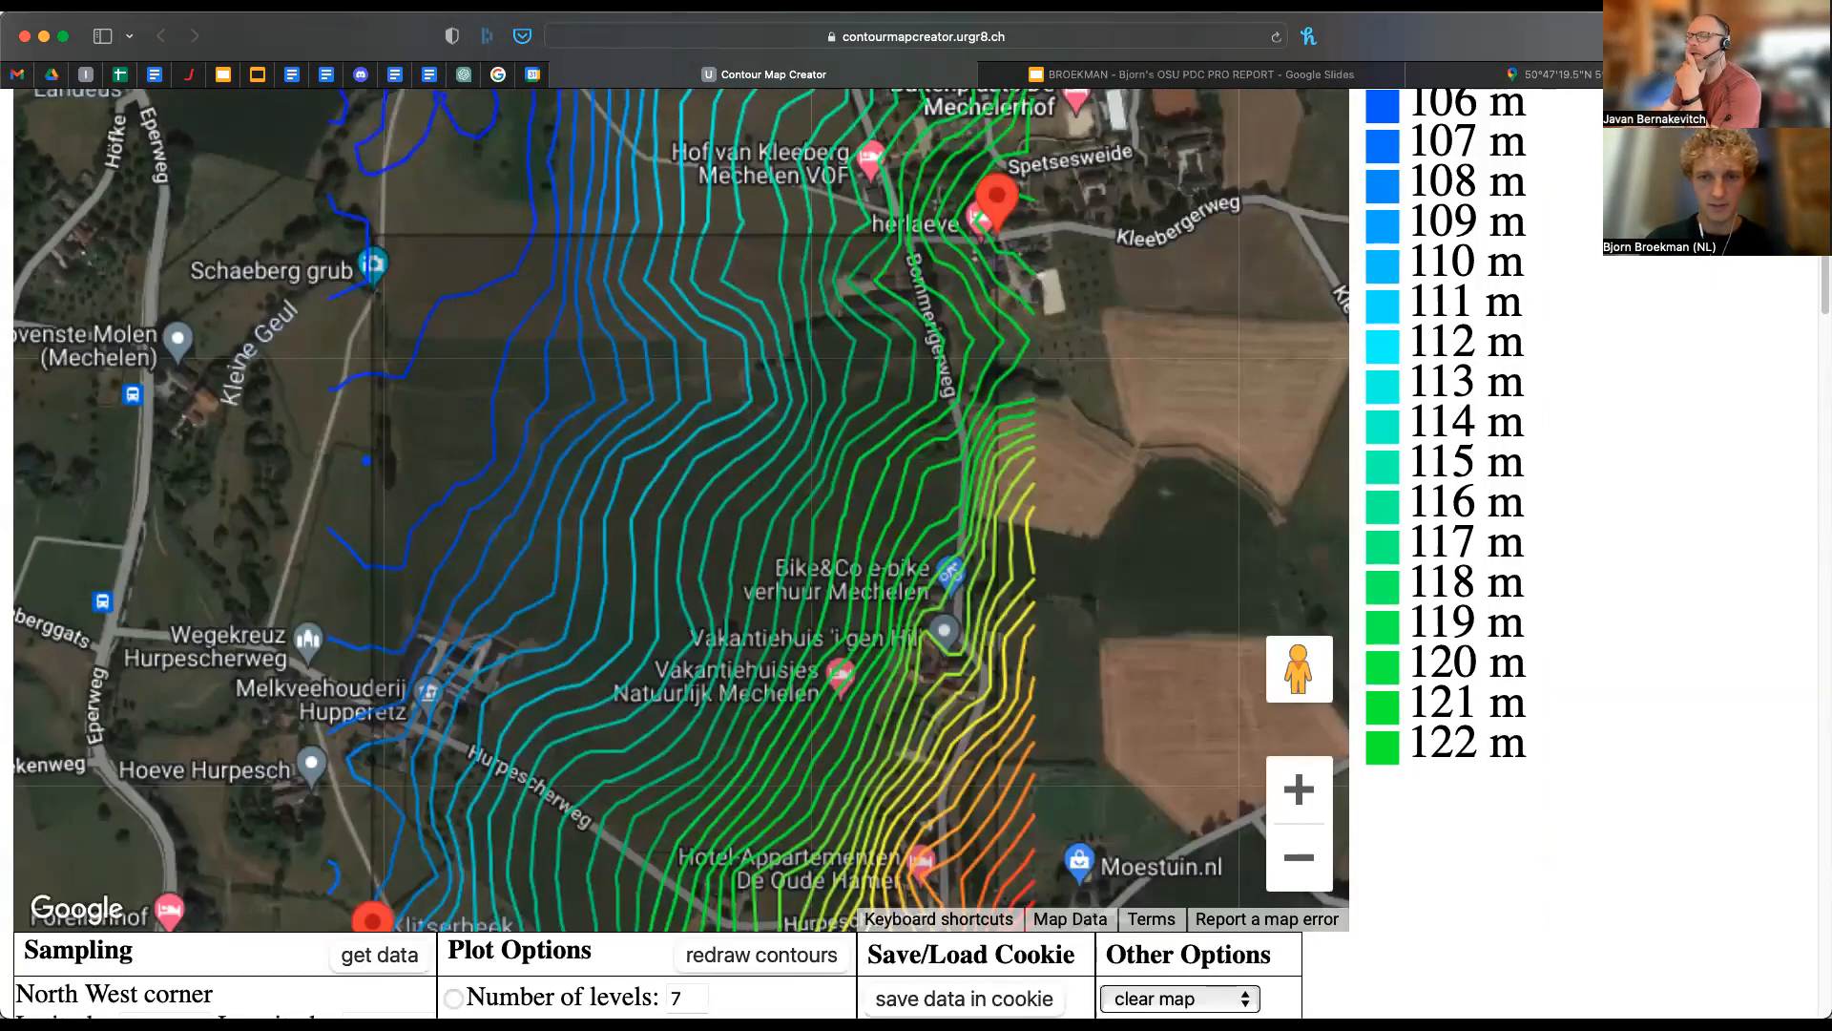
pyautogui.moveTo(1168, 500); pyautogui.dragTo(1365, 382)
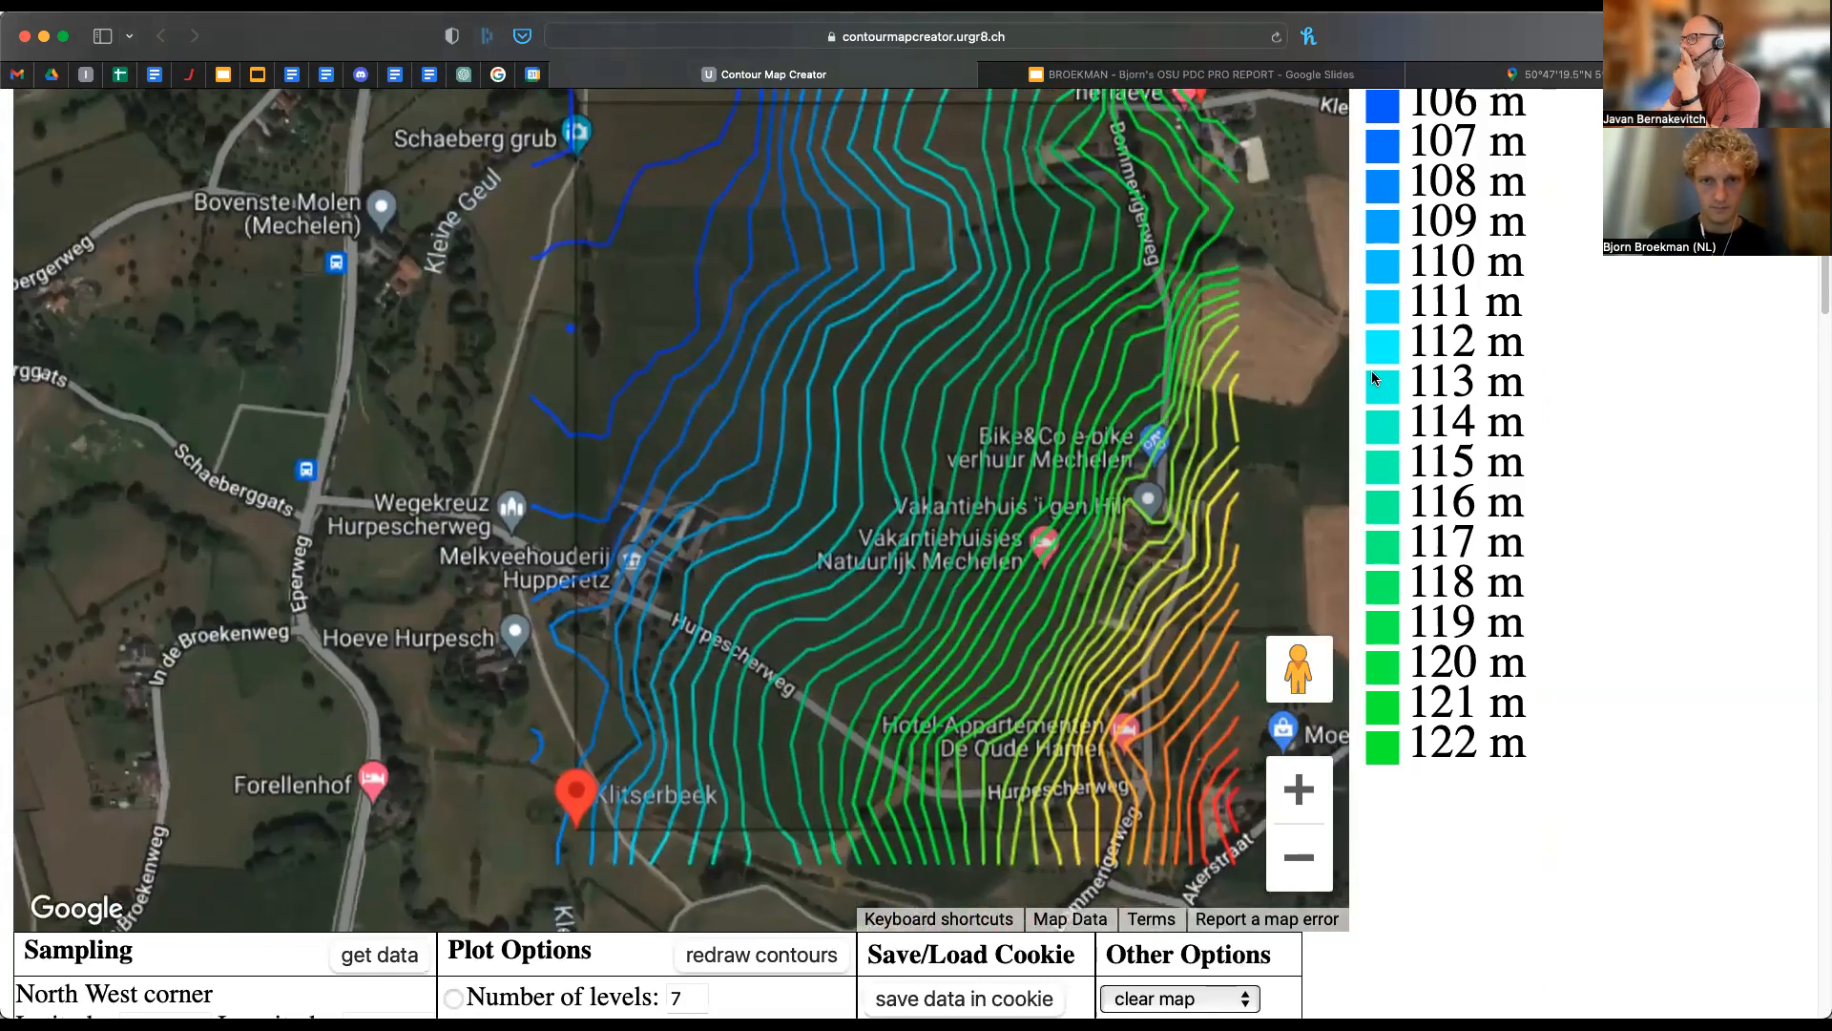
pyautogui.scroll(3, 1607, 487)
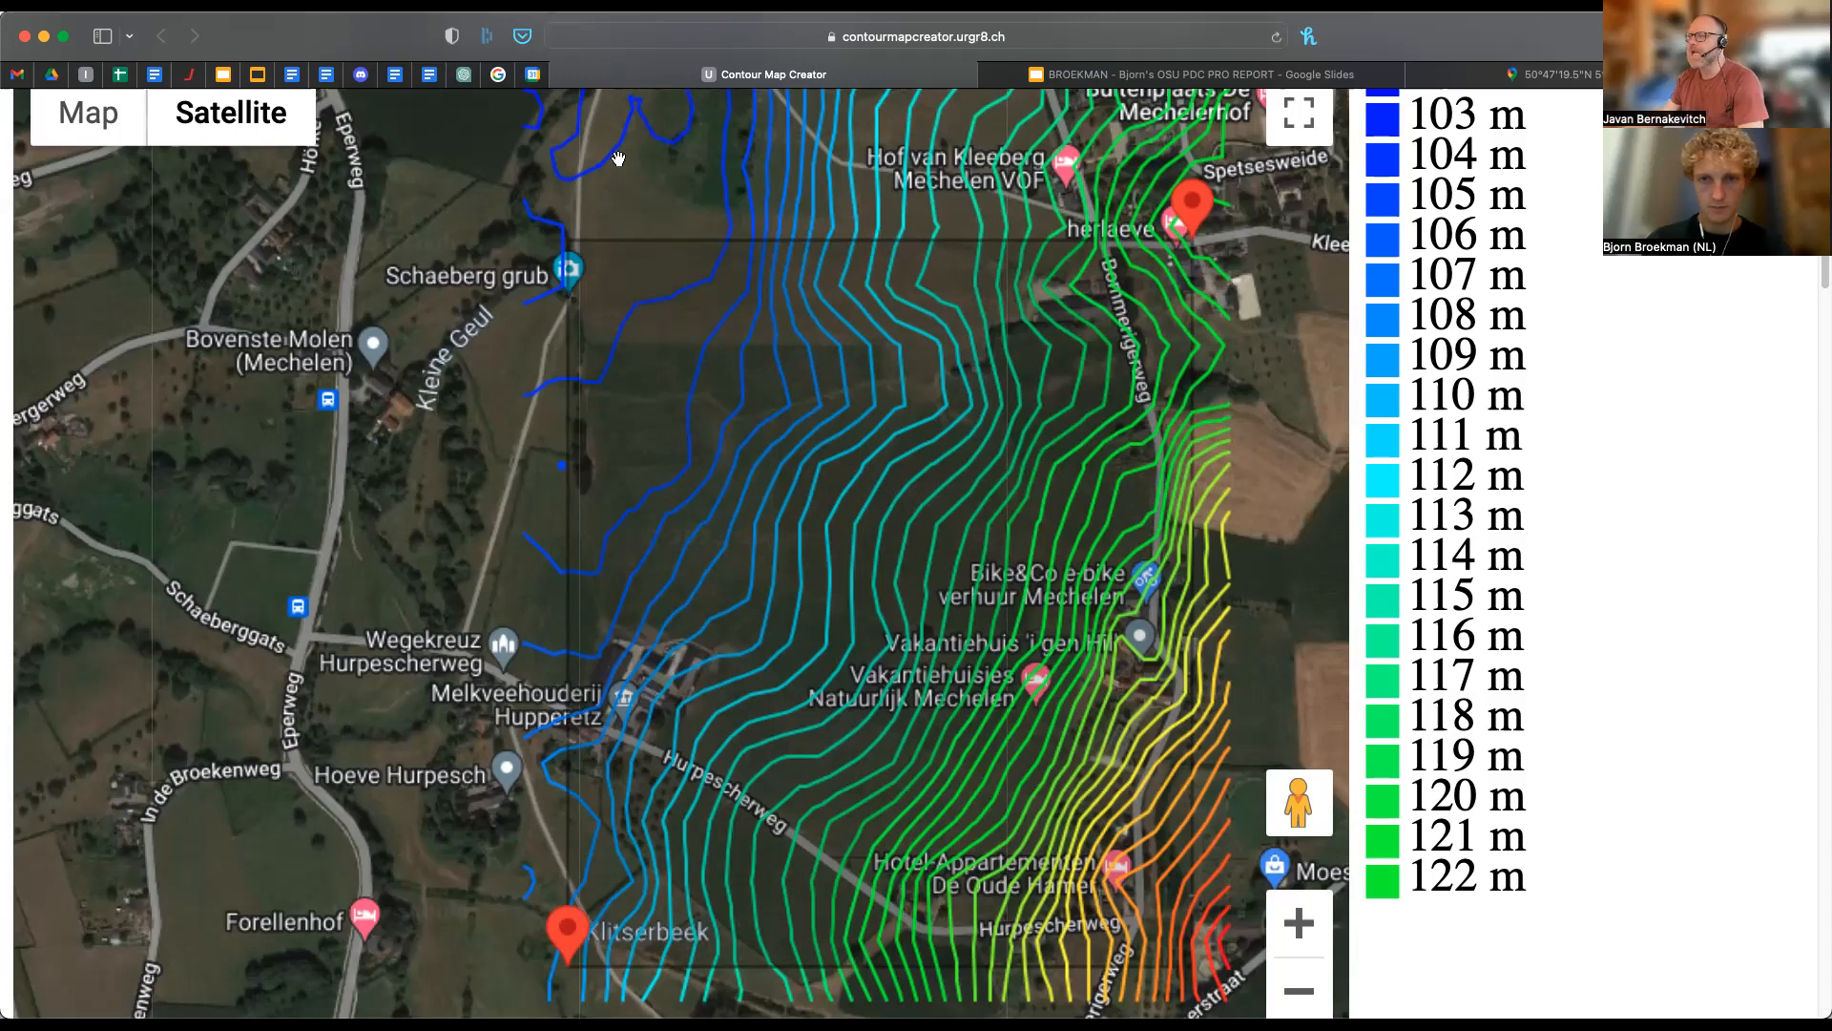
pyautogui.press('super+shift+4')
# - Return to the report in Google Slides and duplicate slide 26, the south base map
pyautogui.click(1122, 74)
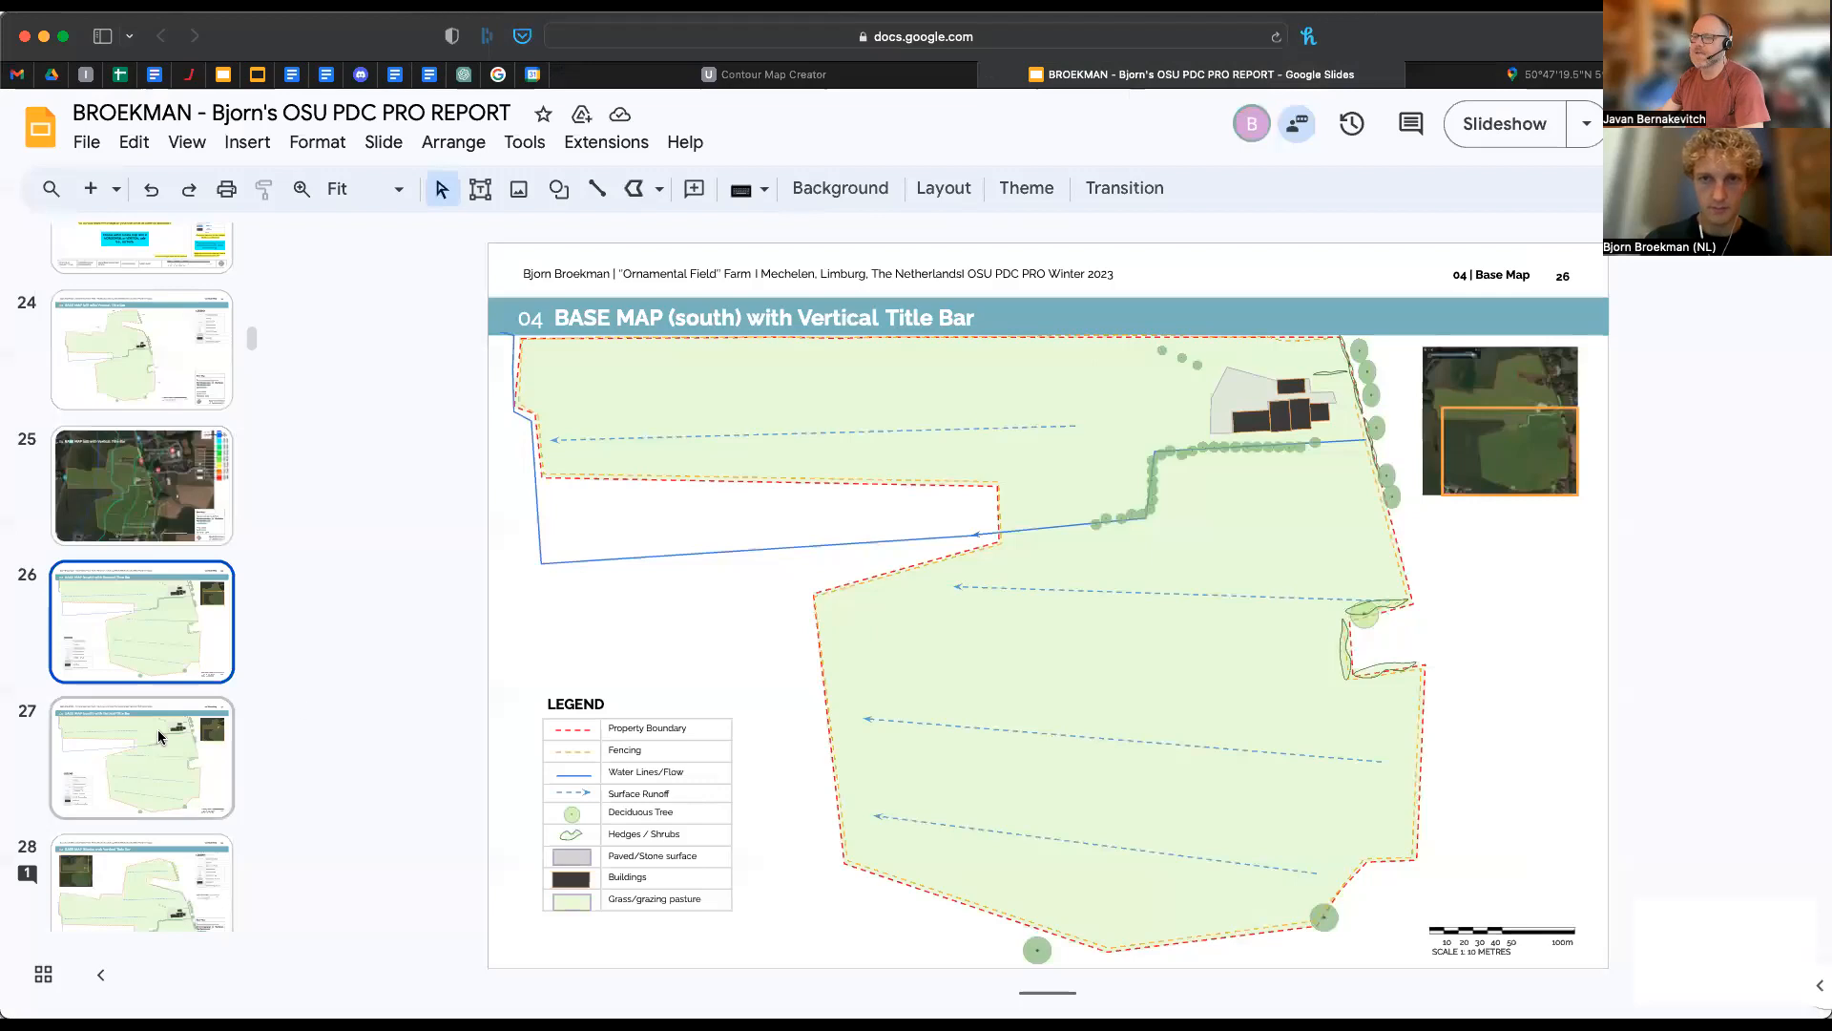
pyautogui.rightClick(172, 620)
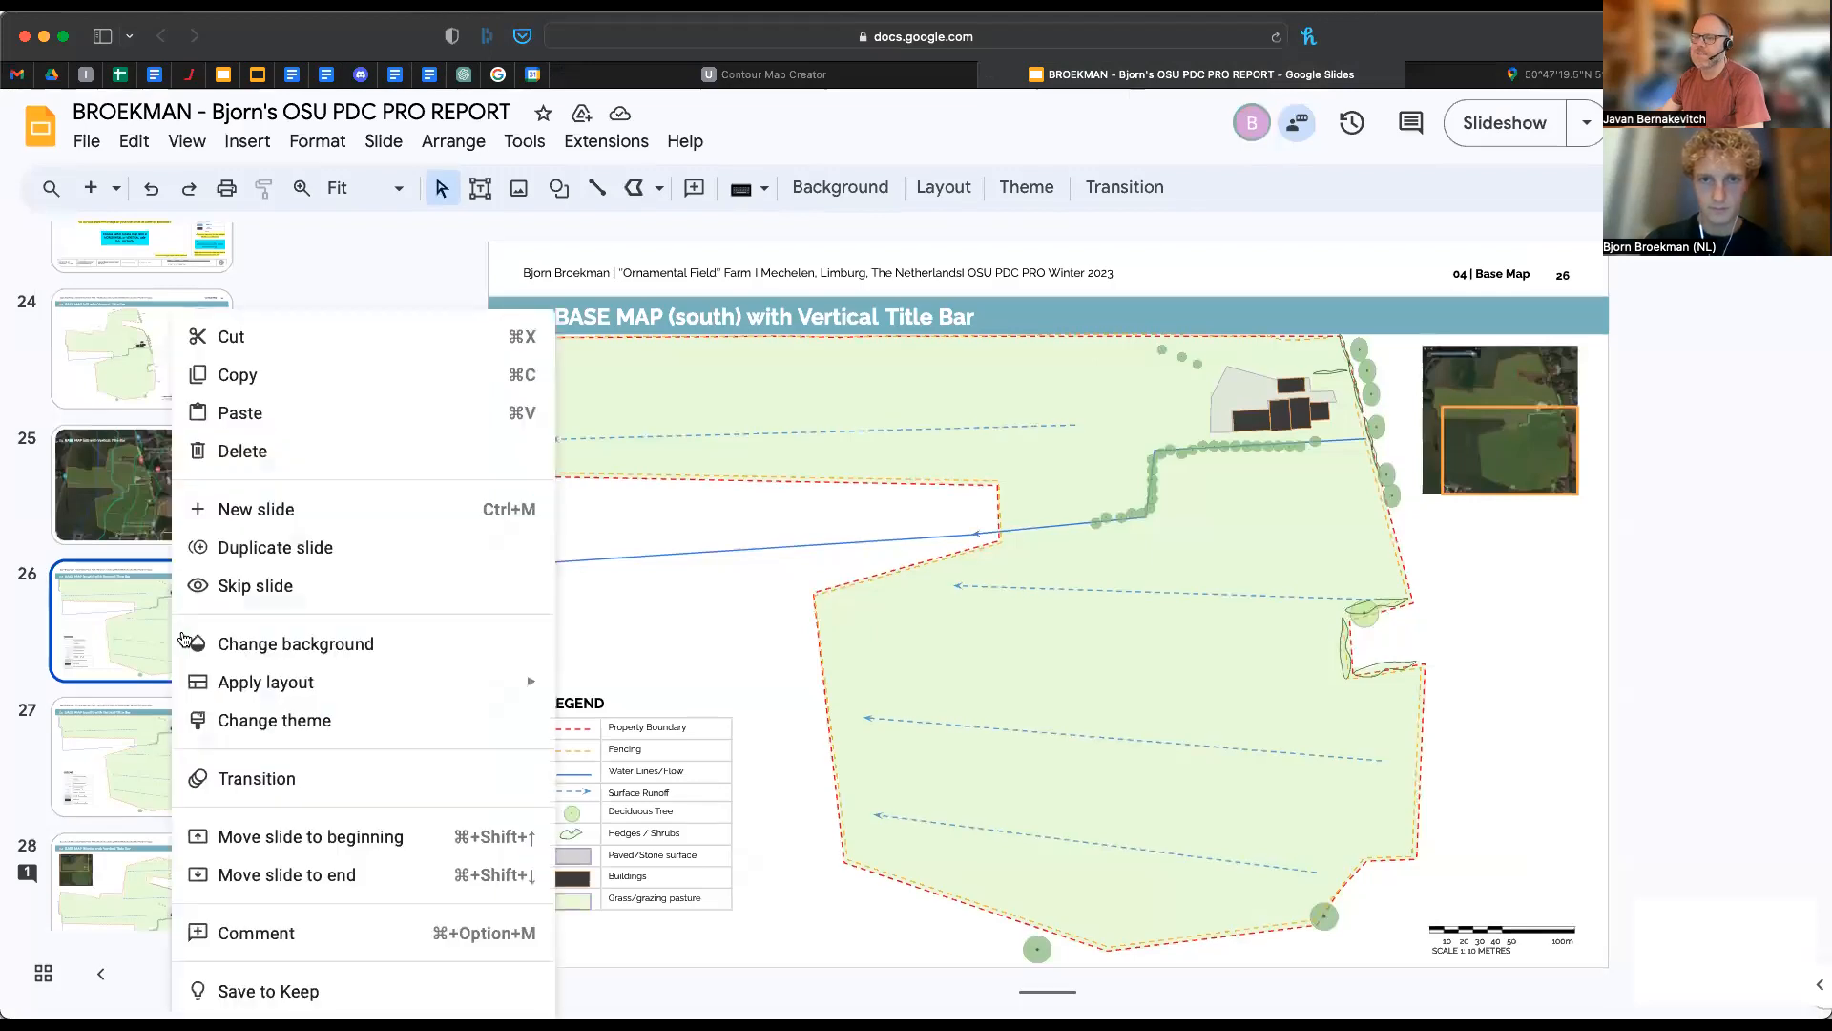
pyautogui.click(347, 547)
# - Delete the four dashed surface runoff arrows from the south base map on slide 27
pyautogui.click(973, 429)
pyautogui.press('BackSpace')
pyautogui.click(1078, 580)
pyautogui.press('BackSpace')
pyautogui.click(1055, 735)
pyautogui.click(1055, 737)
pyautogui.press('BackSpace')
pyautogui.click(1077, 841)
pyautogui.press('BackSpace')
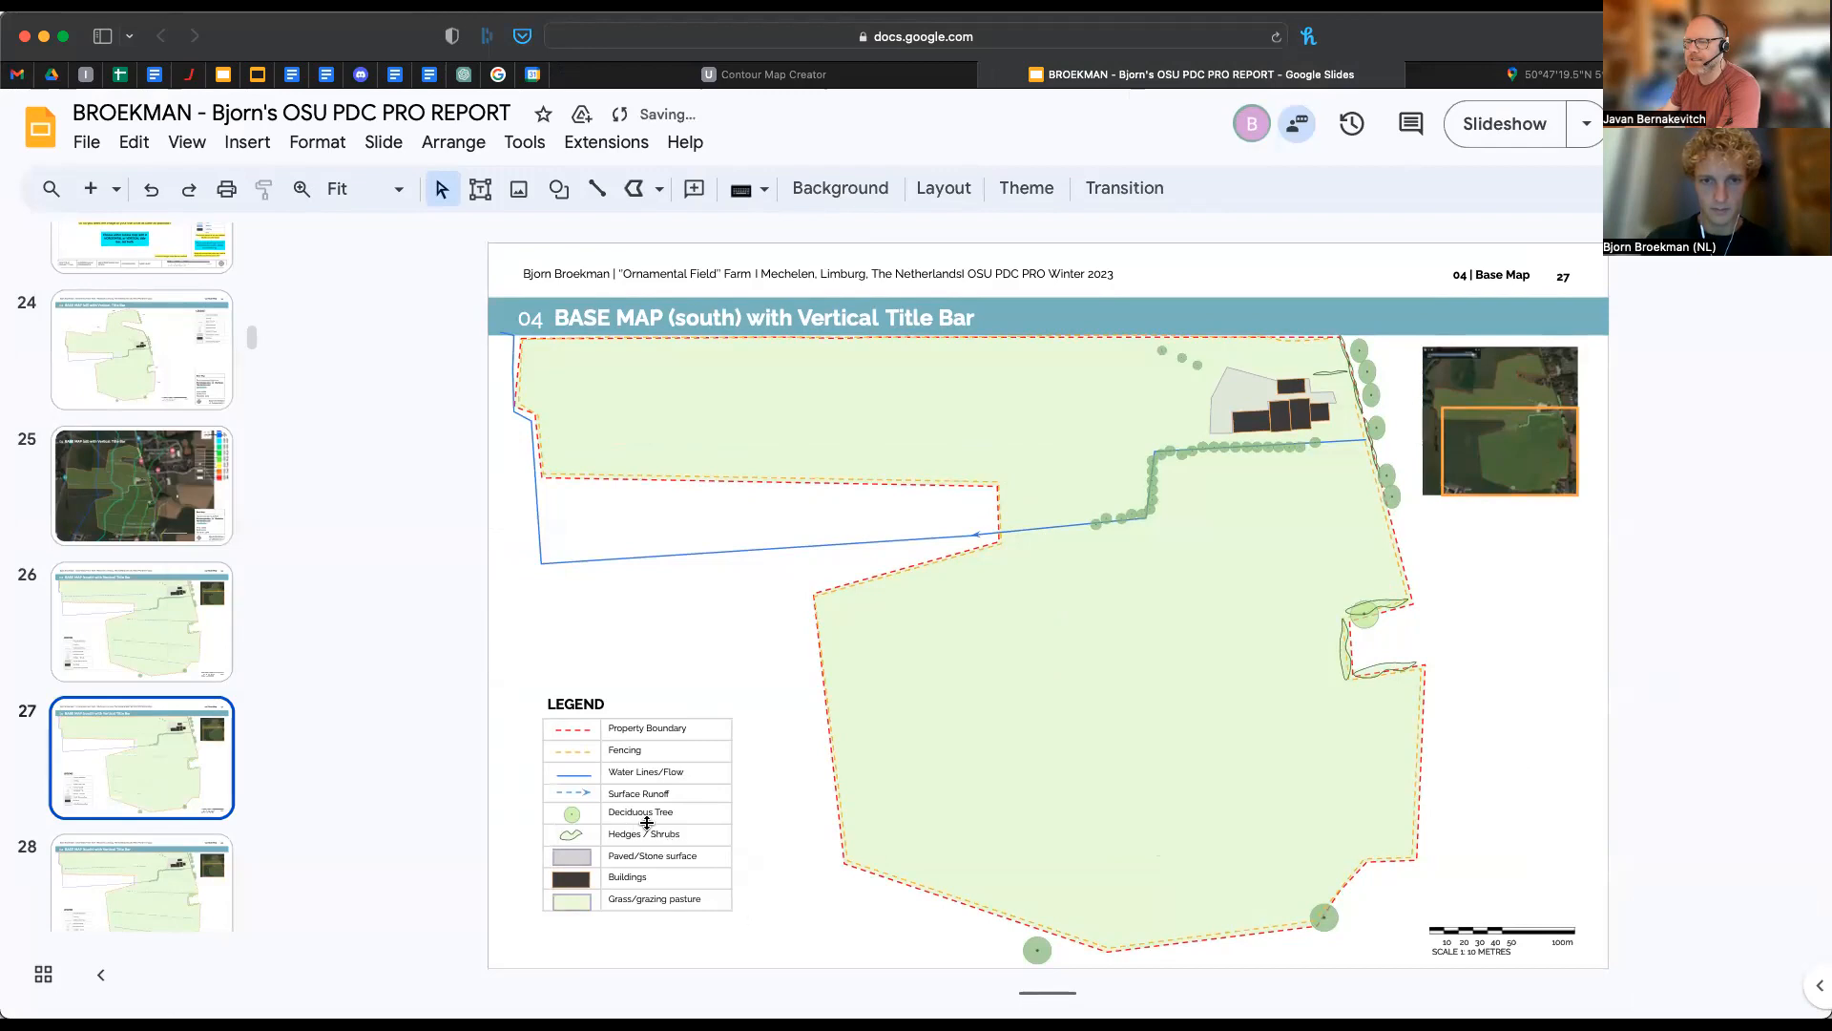
# - Paste the captured contour map screenshot onto the south base map on slide 27
pyautogui.hotkey('ctrl', 'Left')
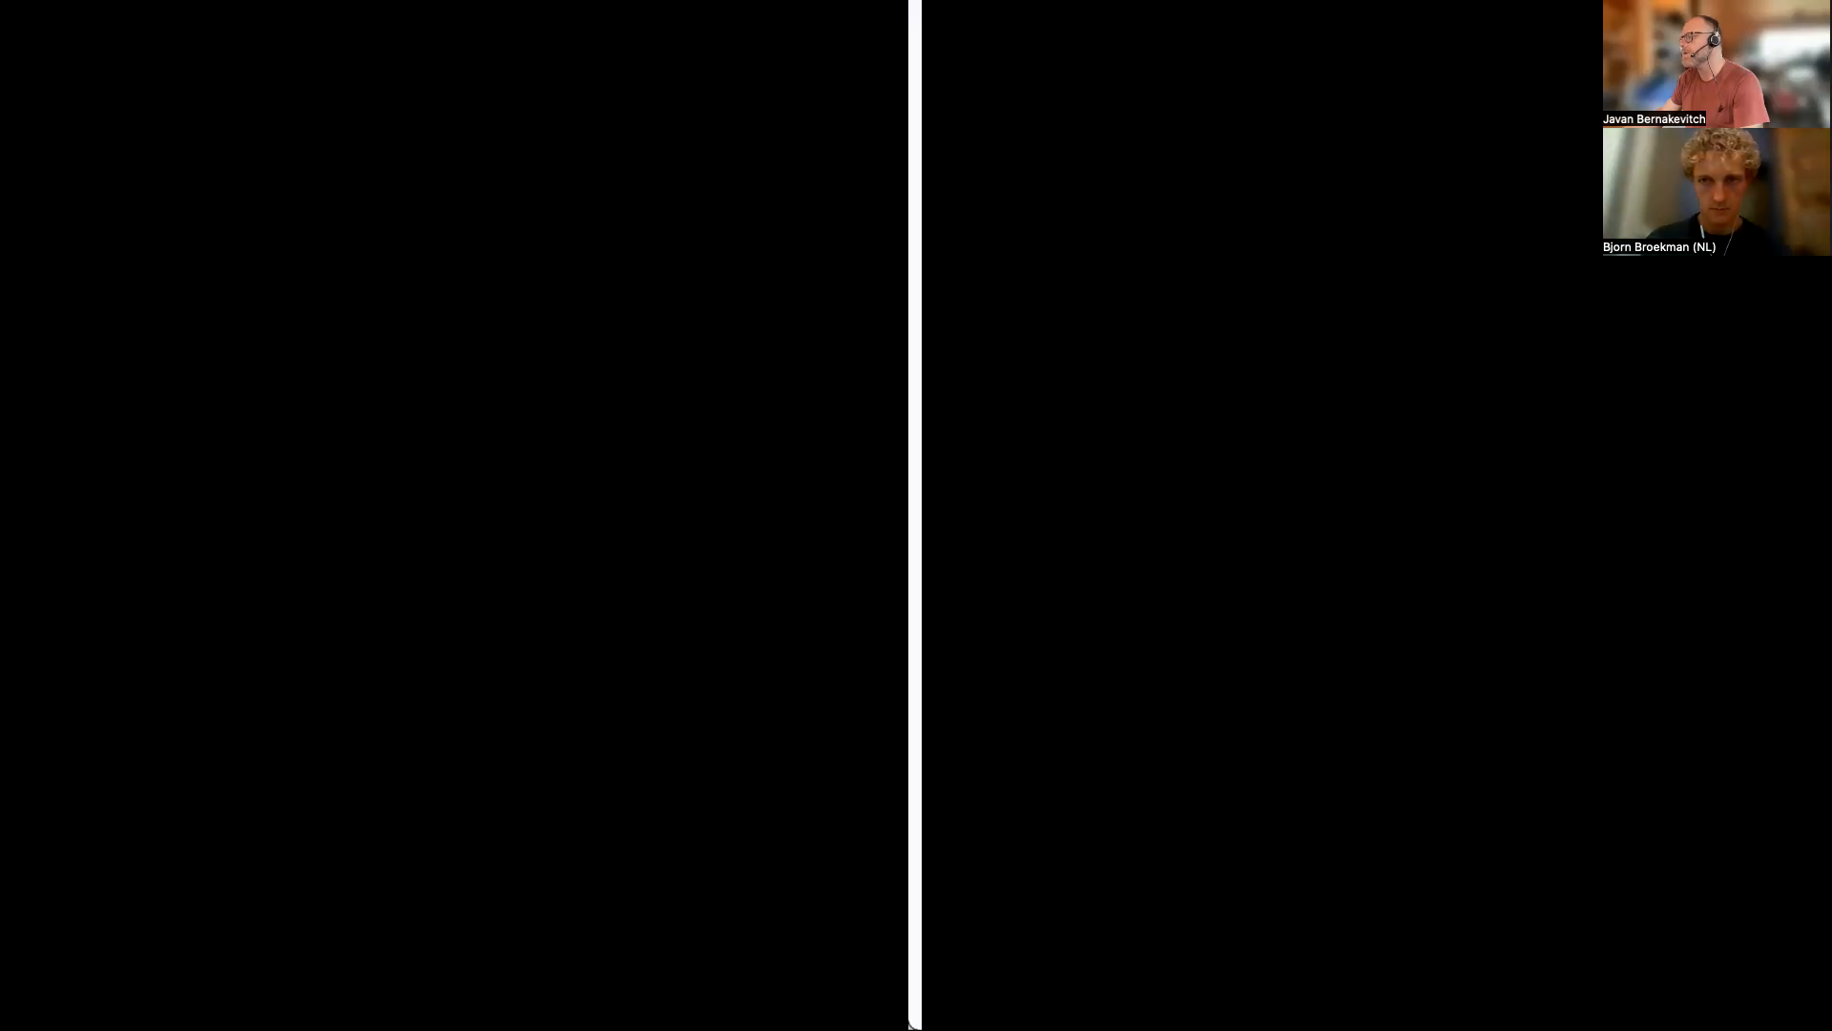
pyautogui.hotkey('ctrl', 'Right')
pyautogui.press('super+v')
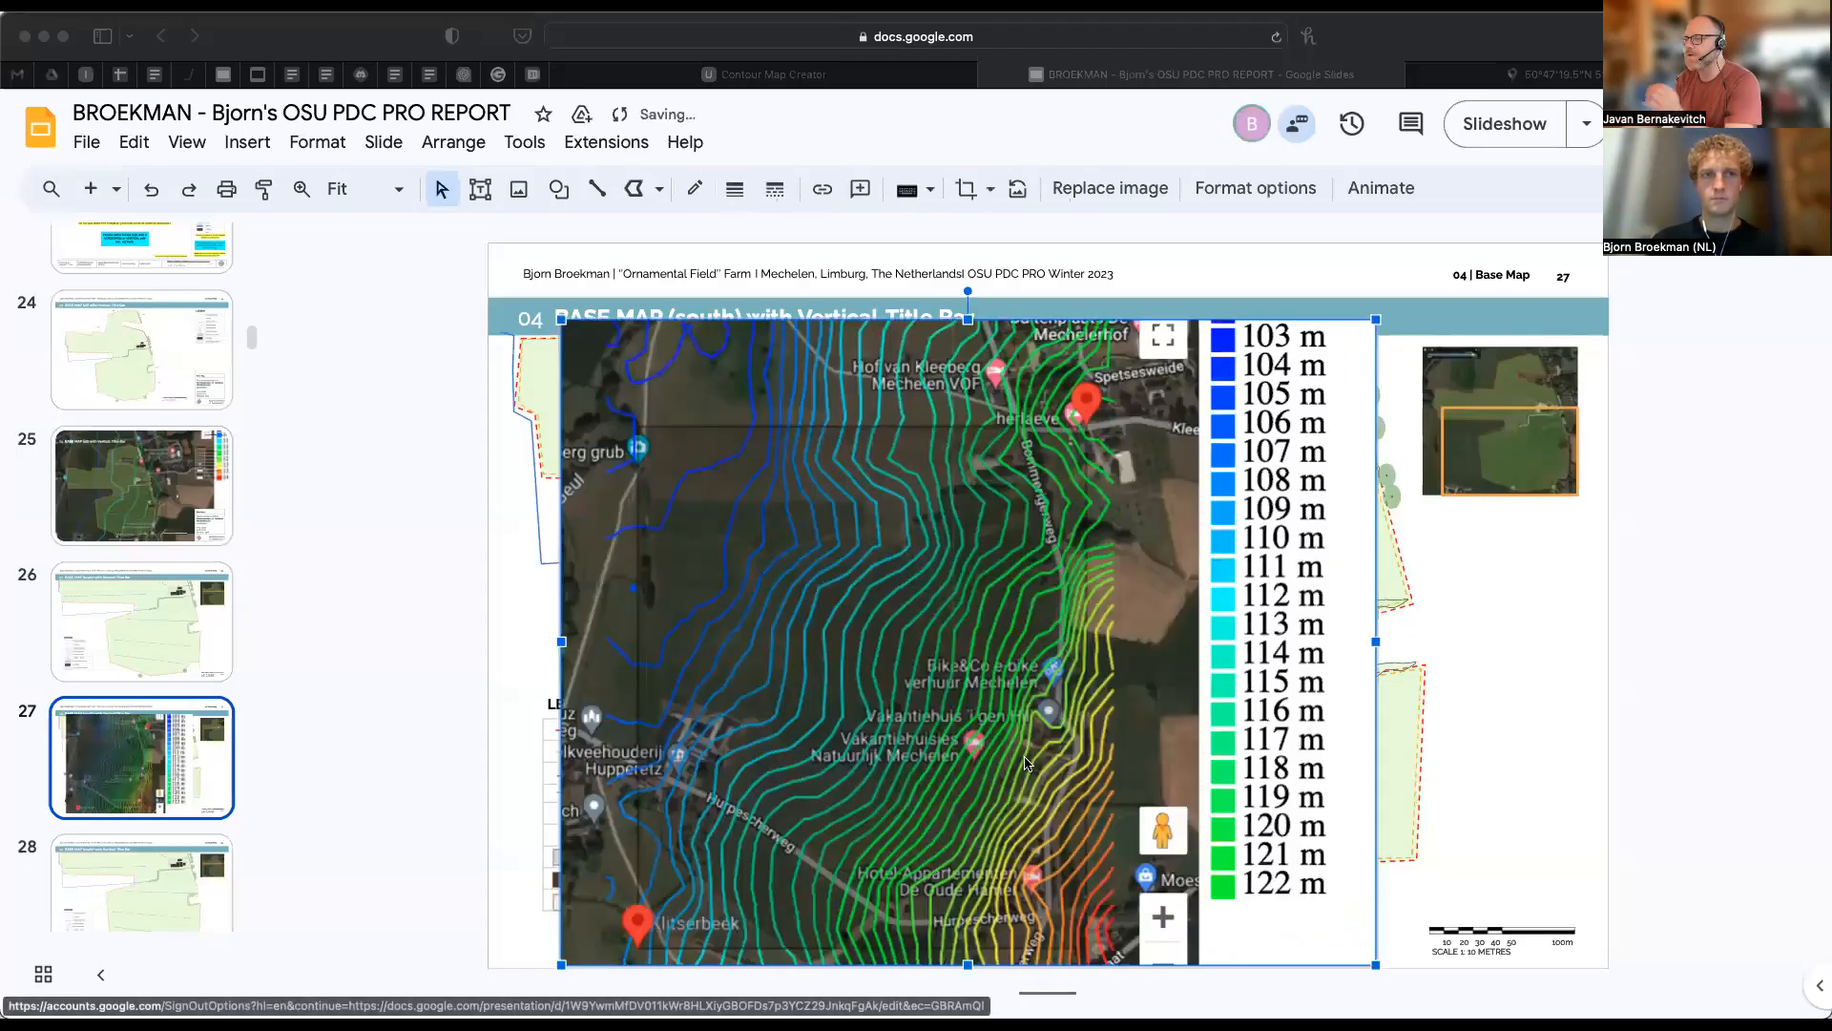
# - Send the contour map screenshot to the back, behind the south base map drawing
pyautogui.rightClick(979, 553)
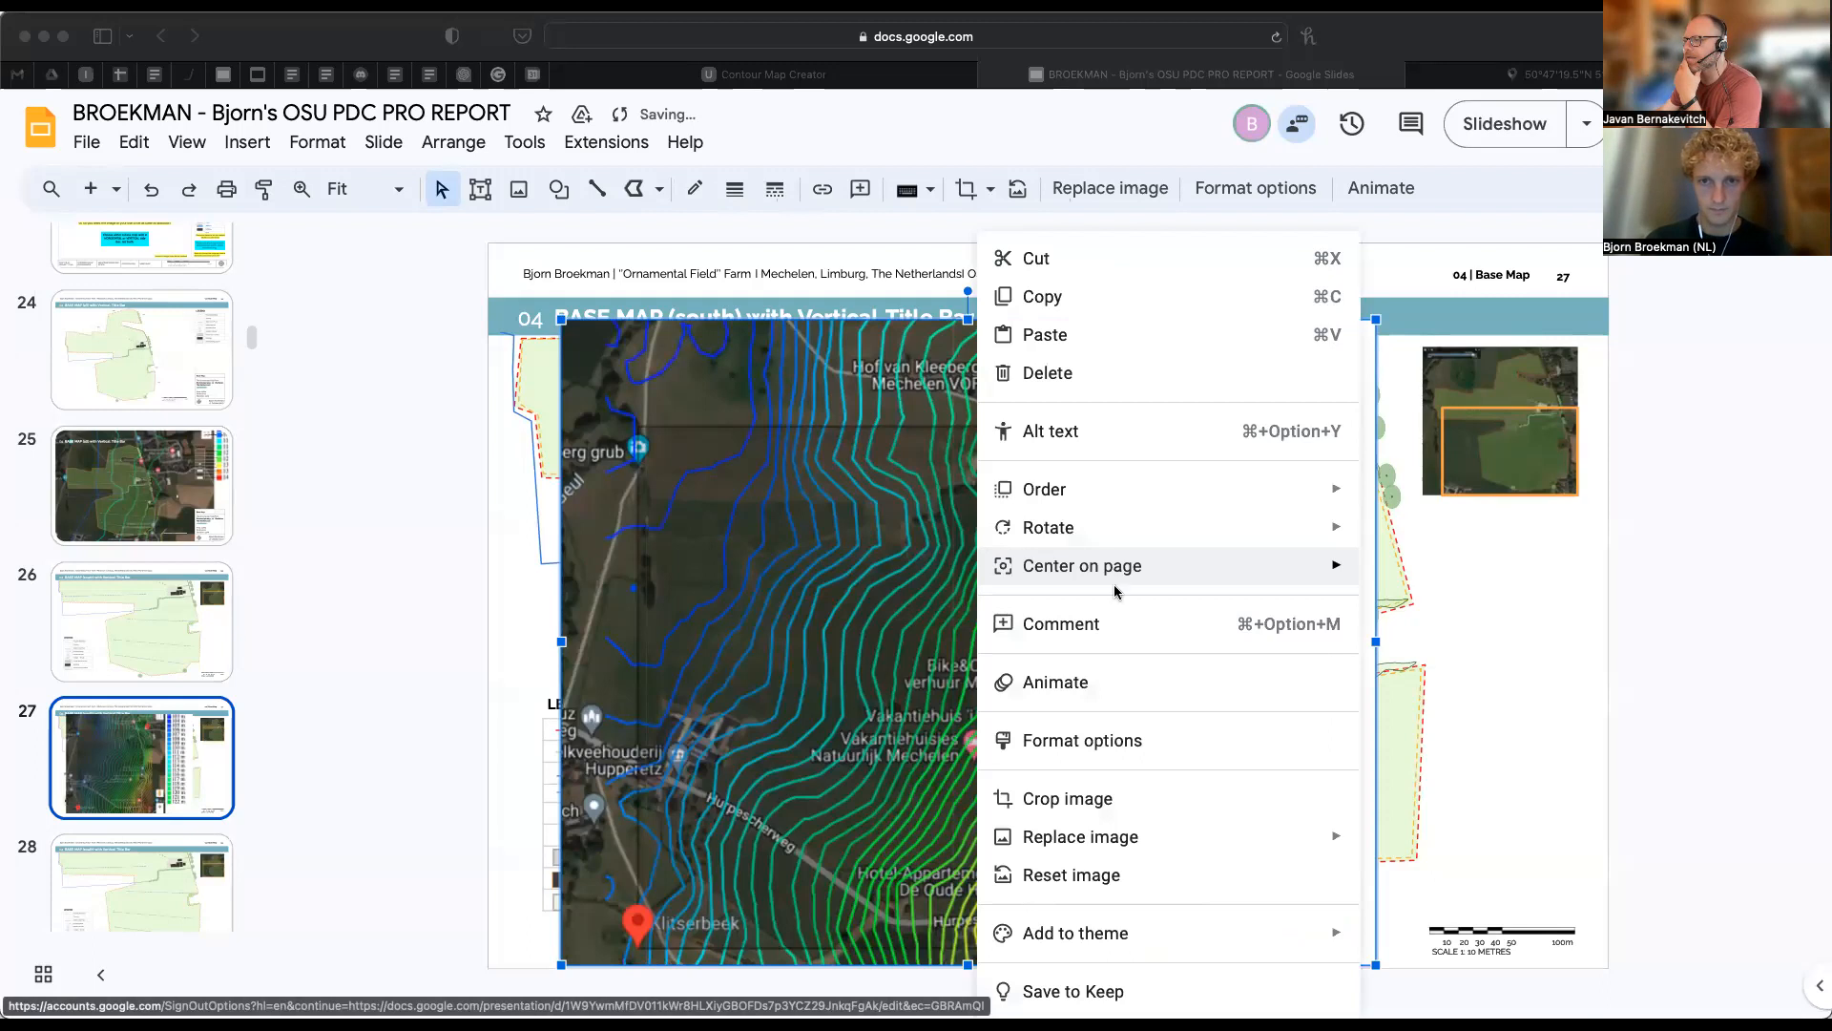
pyautogui.click(1464, 643)
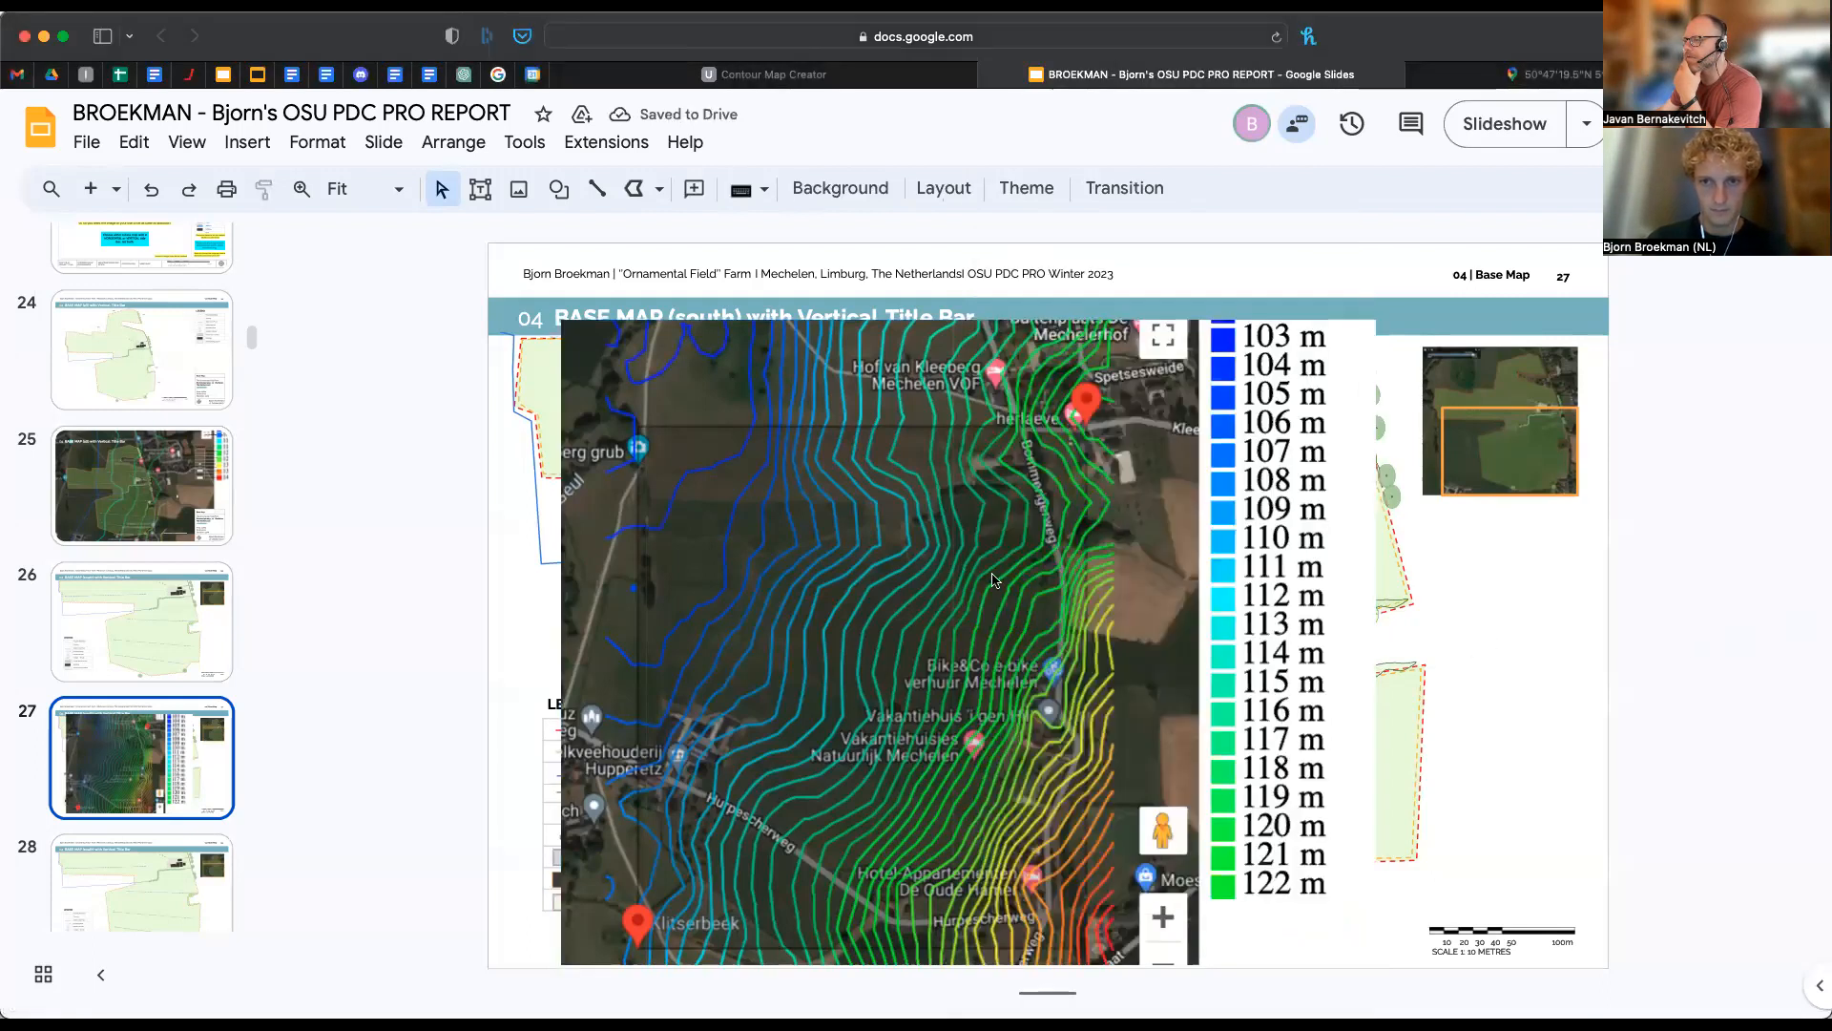
pyautogui.rightClick(1007, 576)
pyautogui.moveTo(1112, 490)
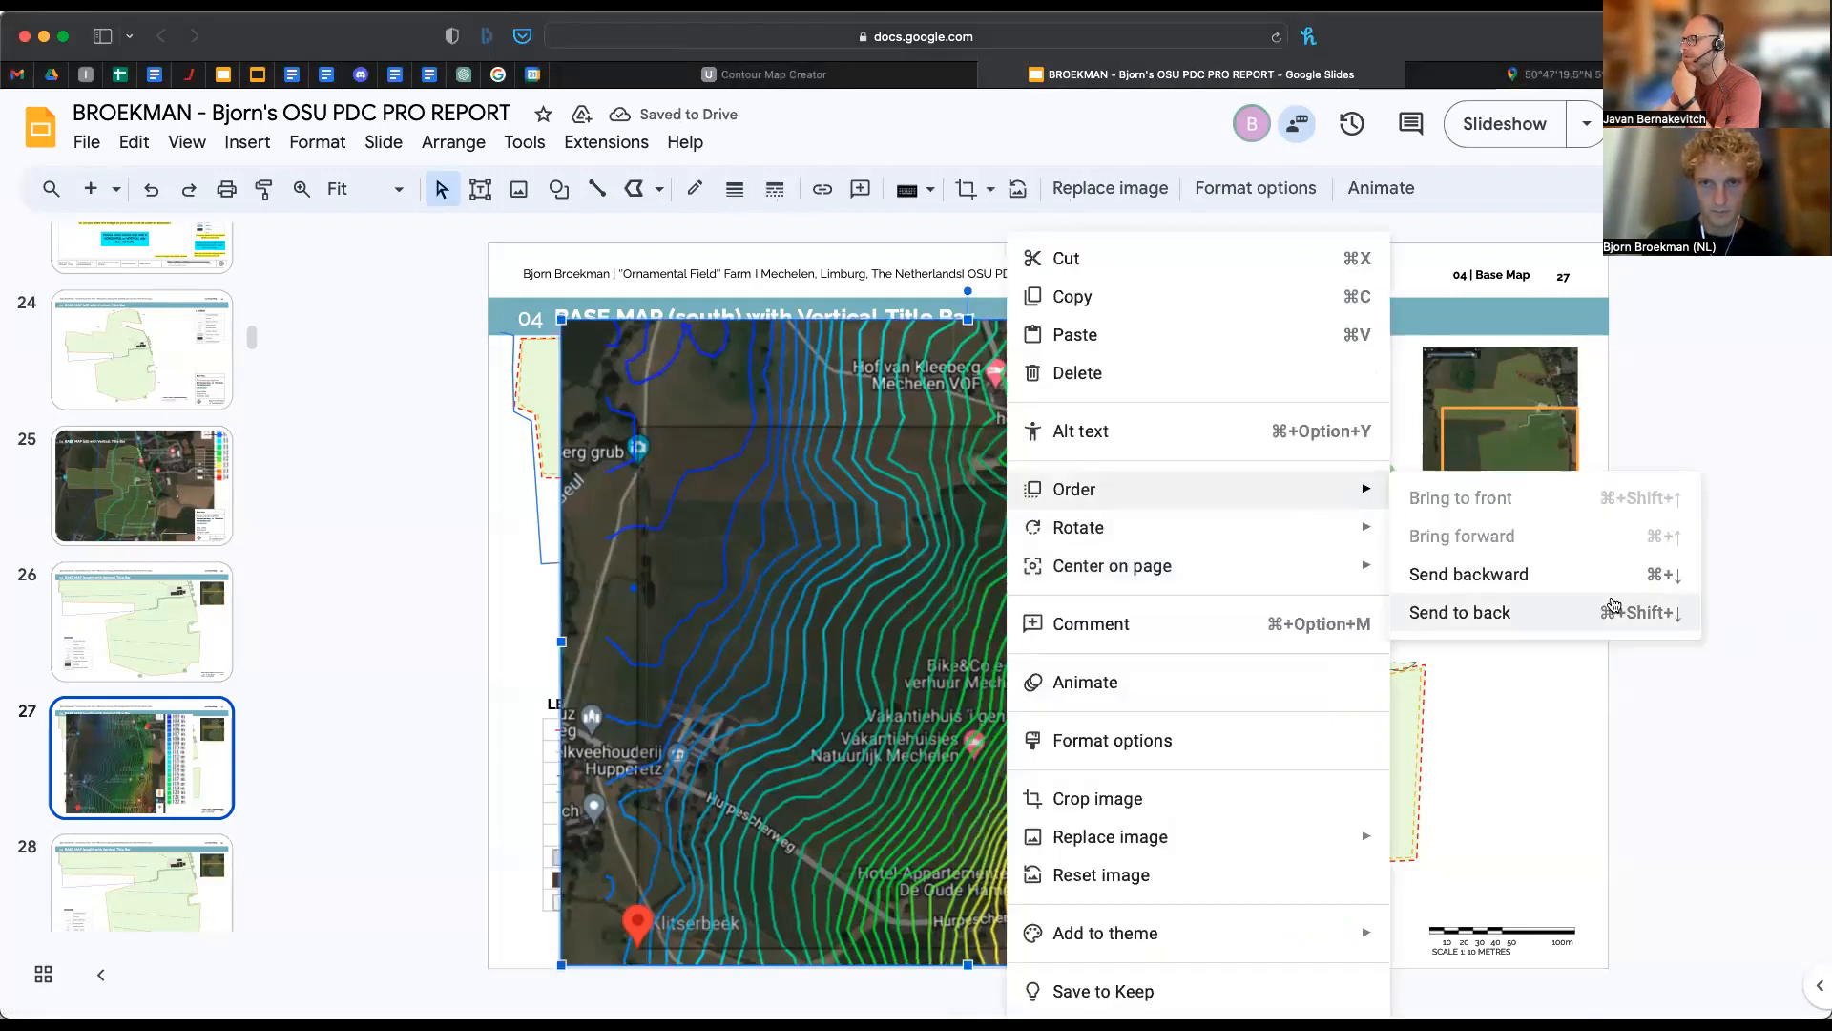
pyautogui.click(1557, 612)
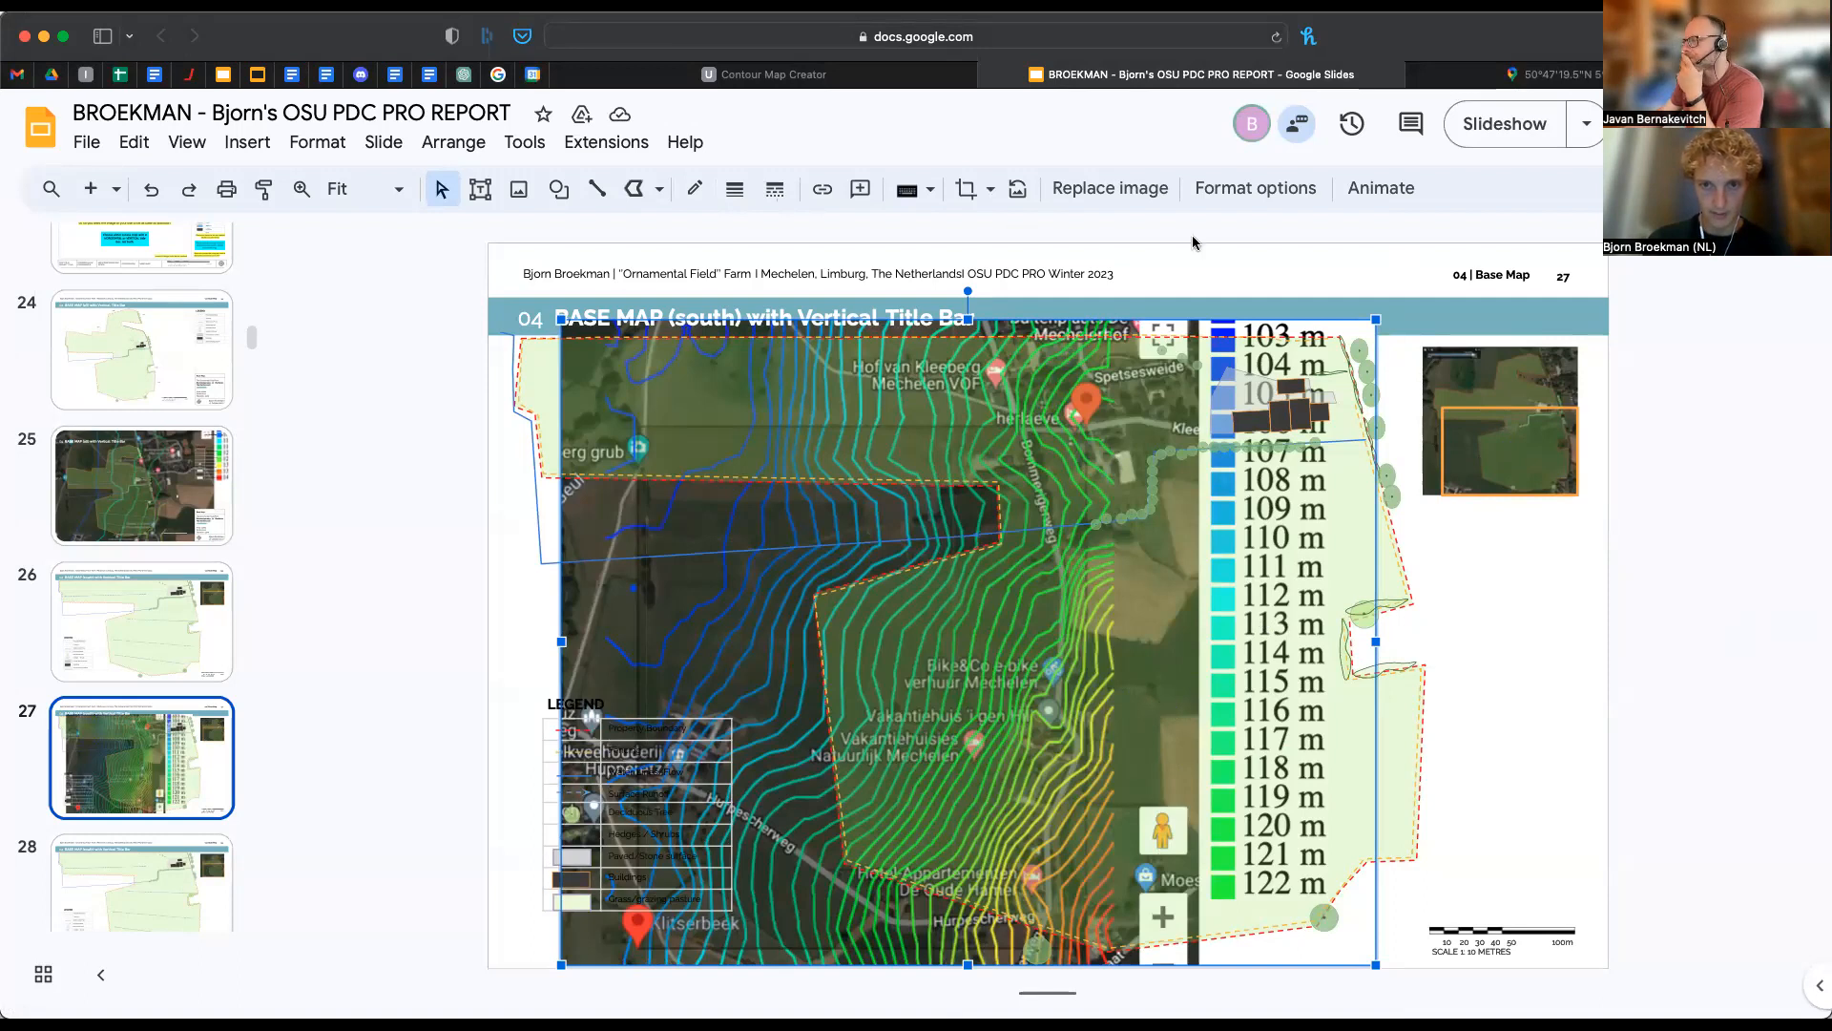
# - Open slide 24, BASE MAP (all) with Vertical Title Bar
pyautogui.scroll(2, 96, 534)
pyautogui.click(125, 497)
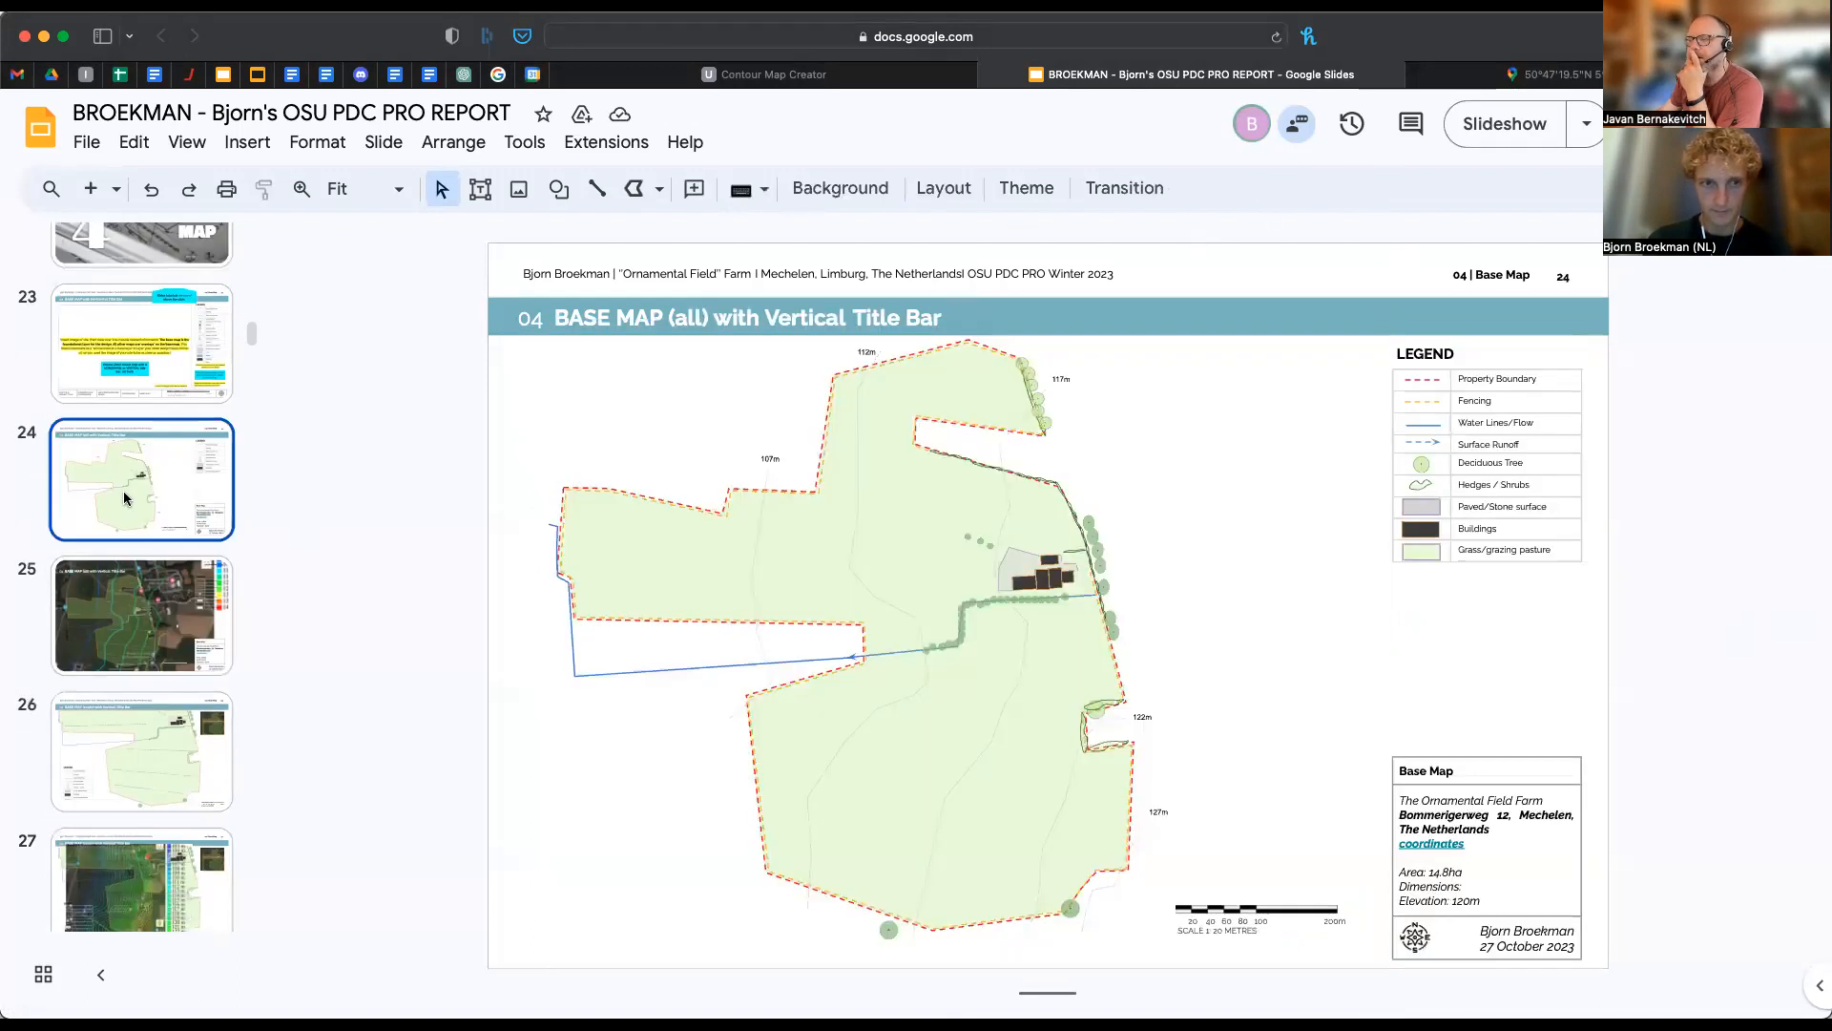